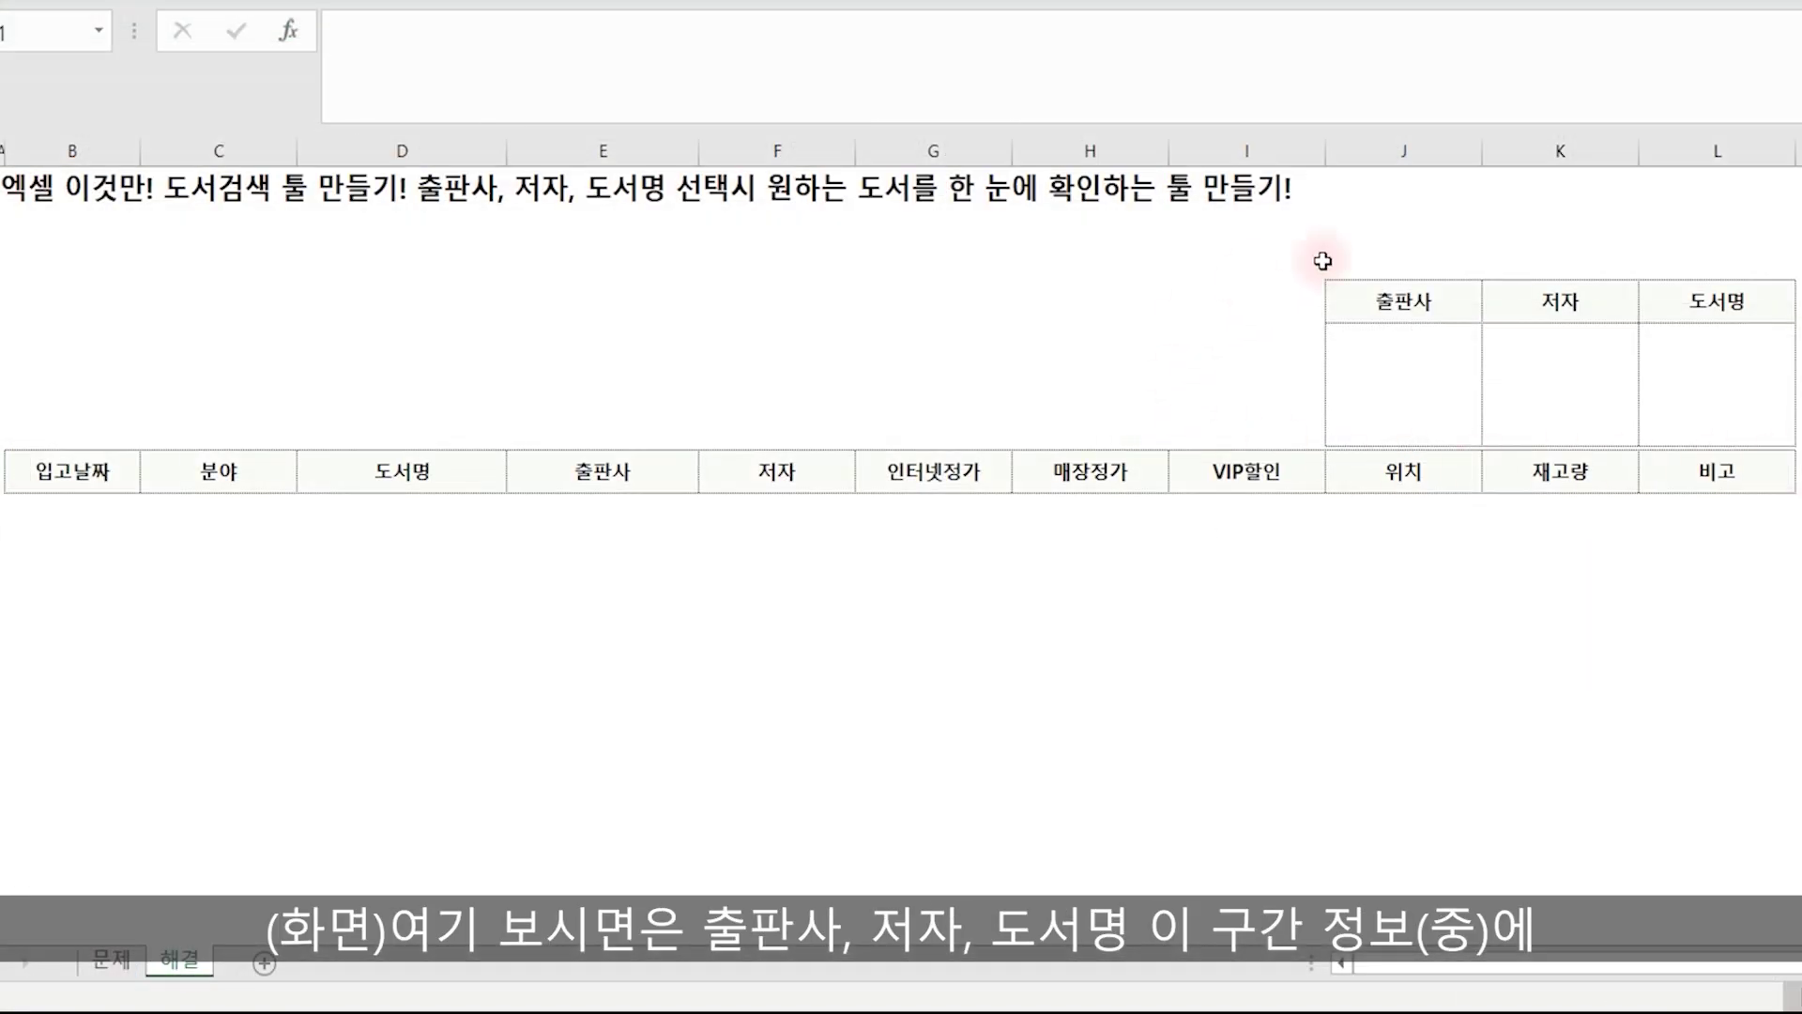
Search by publisher 'J', then clear the publisher criterion.
{"action": "left_click", "coordinate": [1371, 379]}
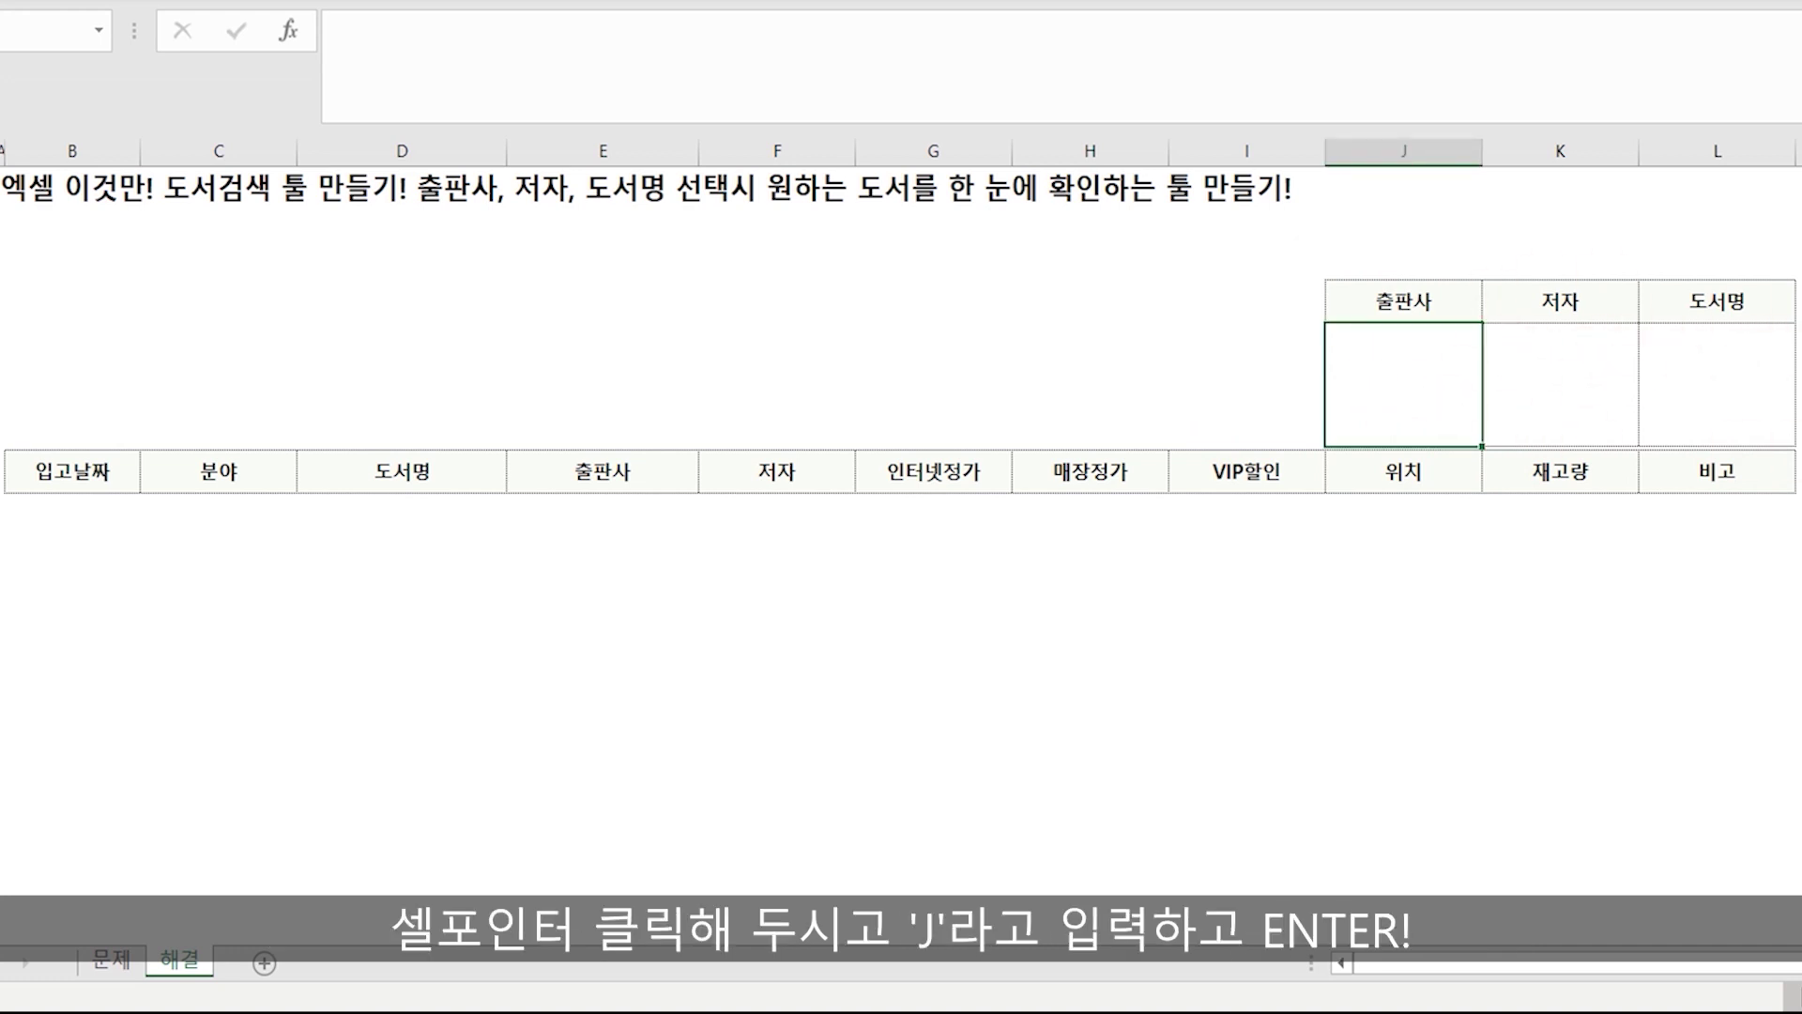
{"action": "type", "text": "J"}
{"action": "key", "text": "Return"}
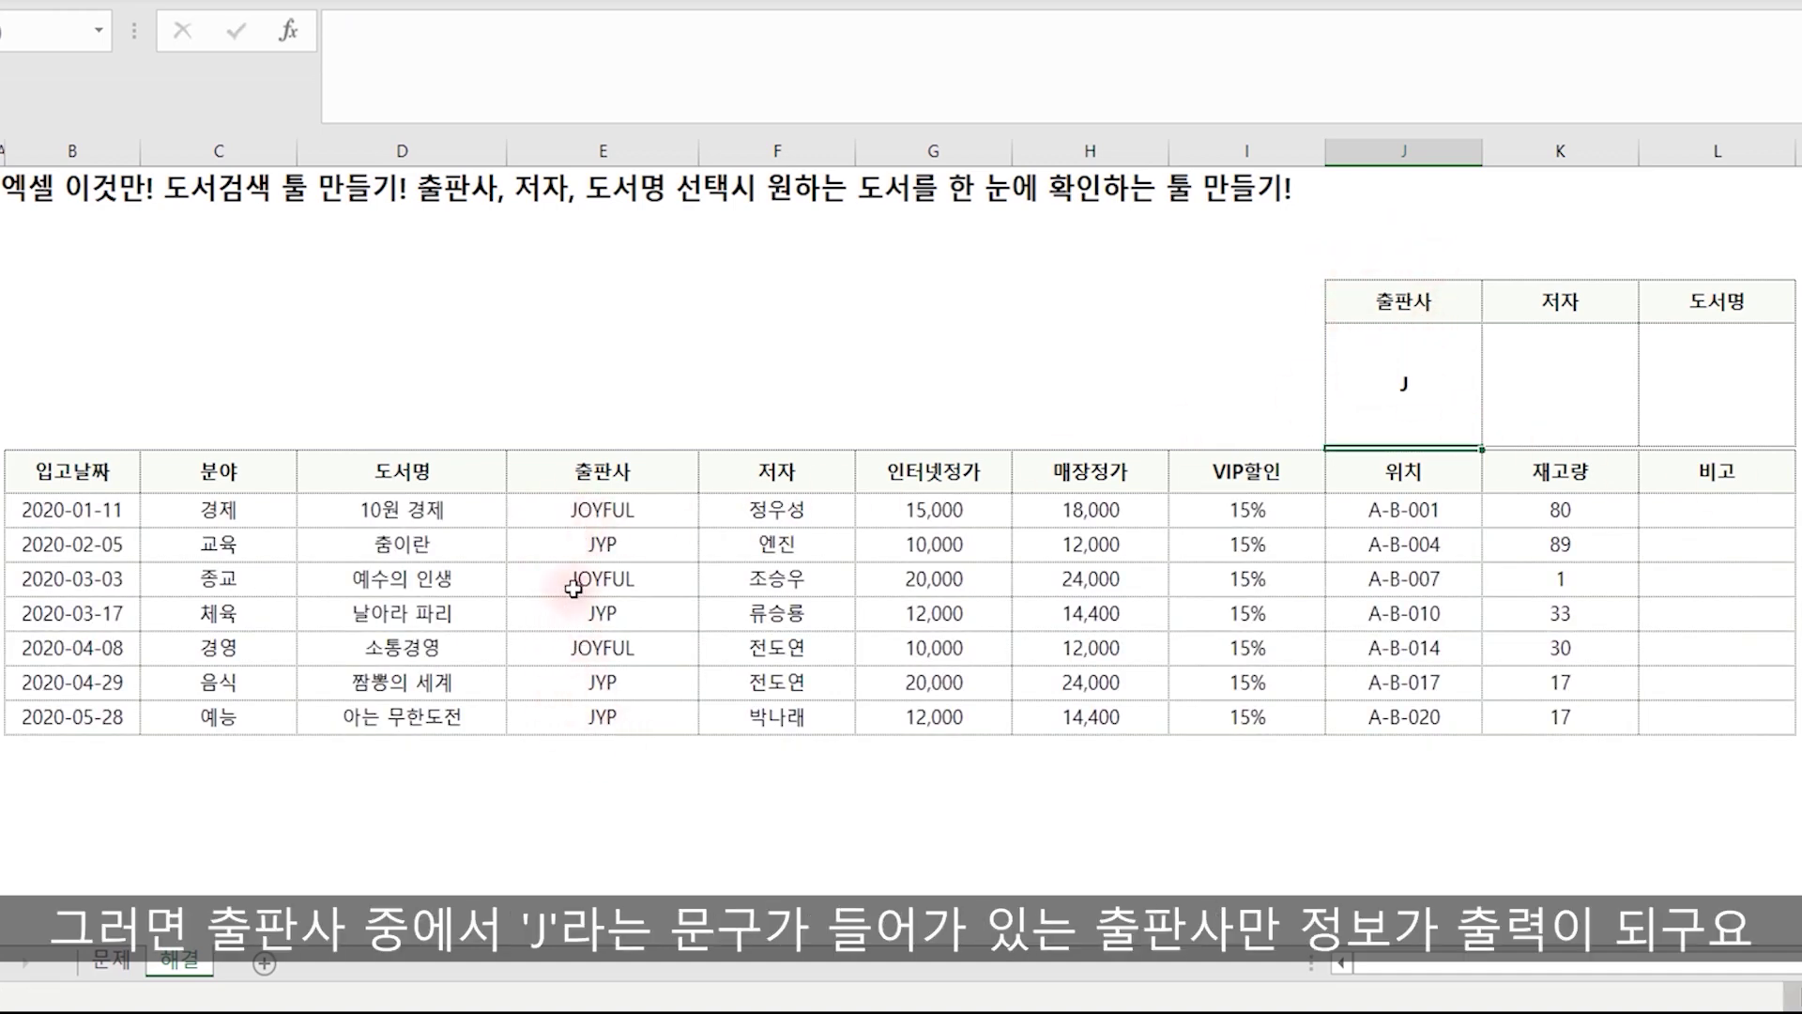
{"action": "left_click", "coordinate": [1396, 379]}
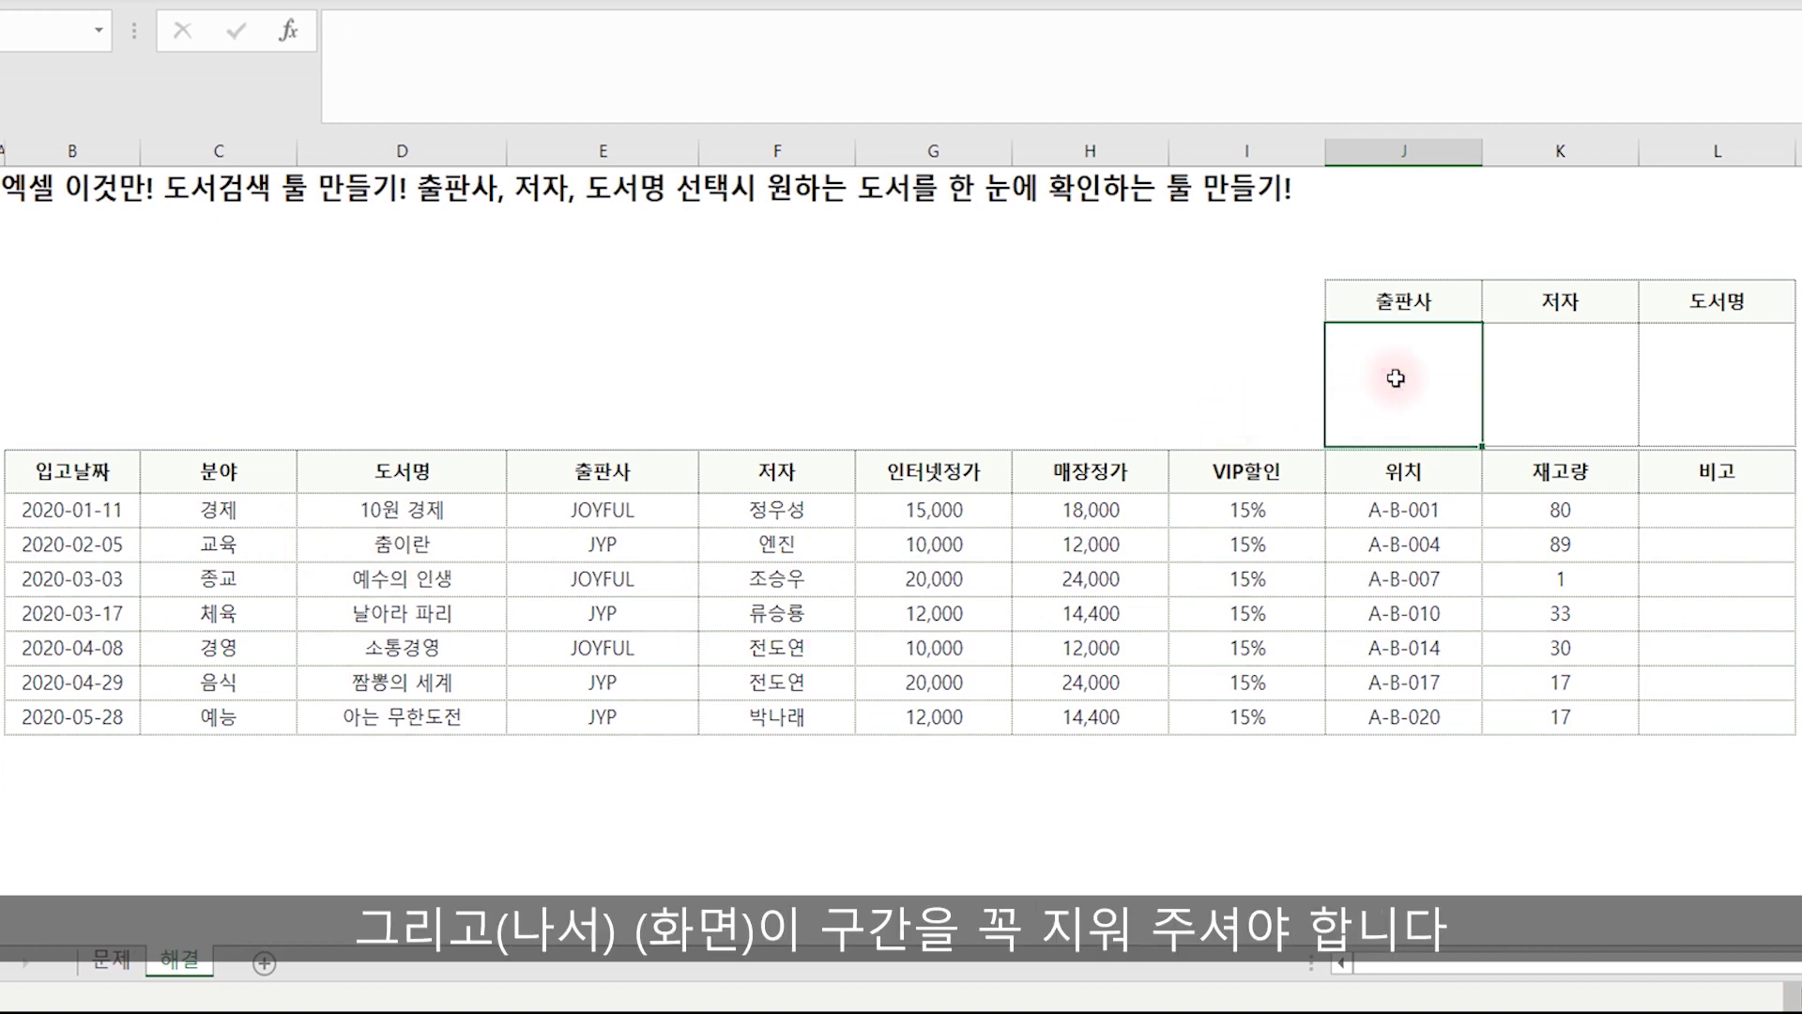
{"action": "key", "text": "Delete"}
Search by author '엔진', then clear the author criterion.
{"action": "key", "text": "Right"}
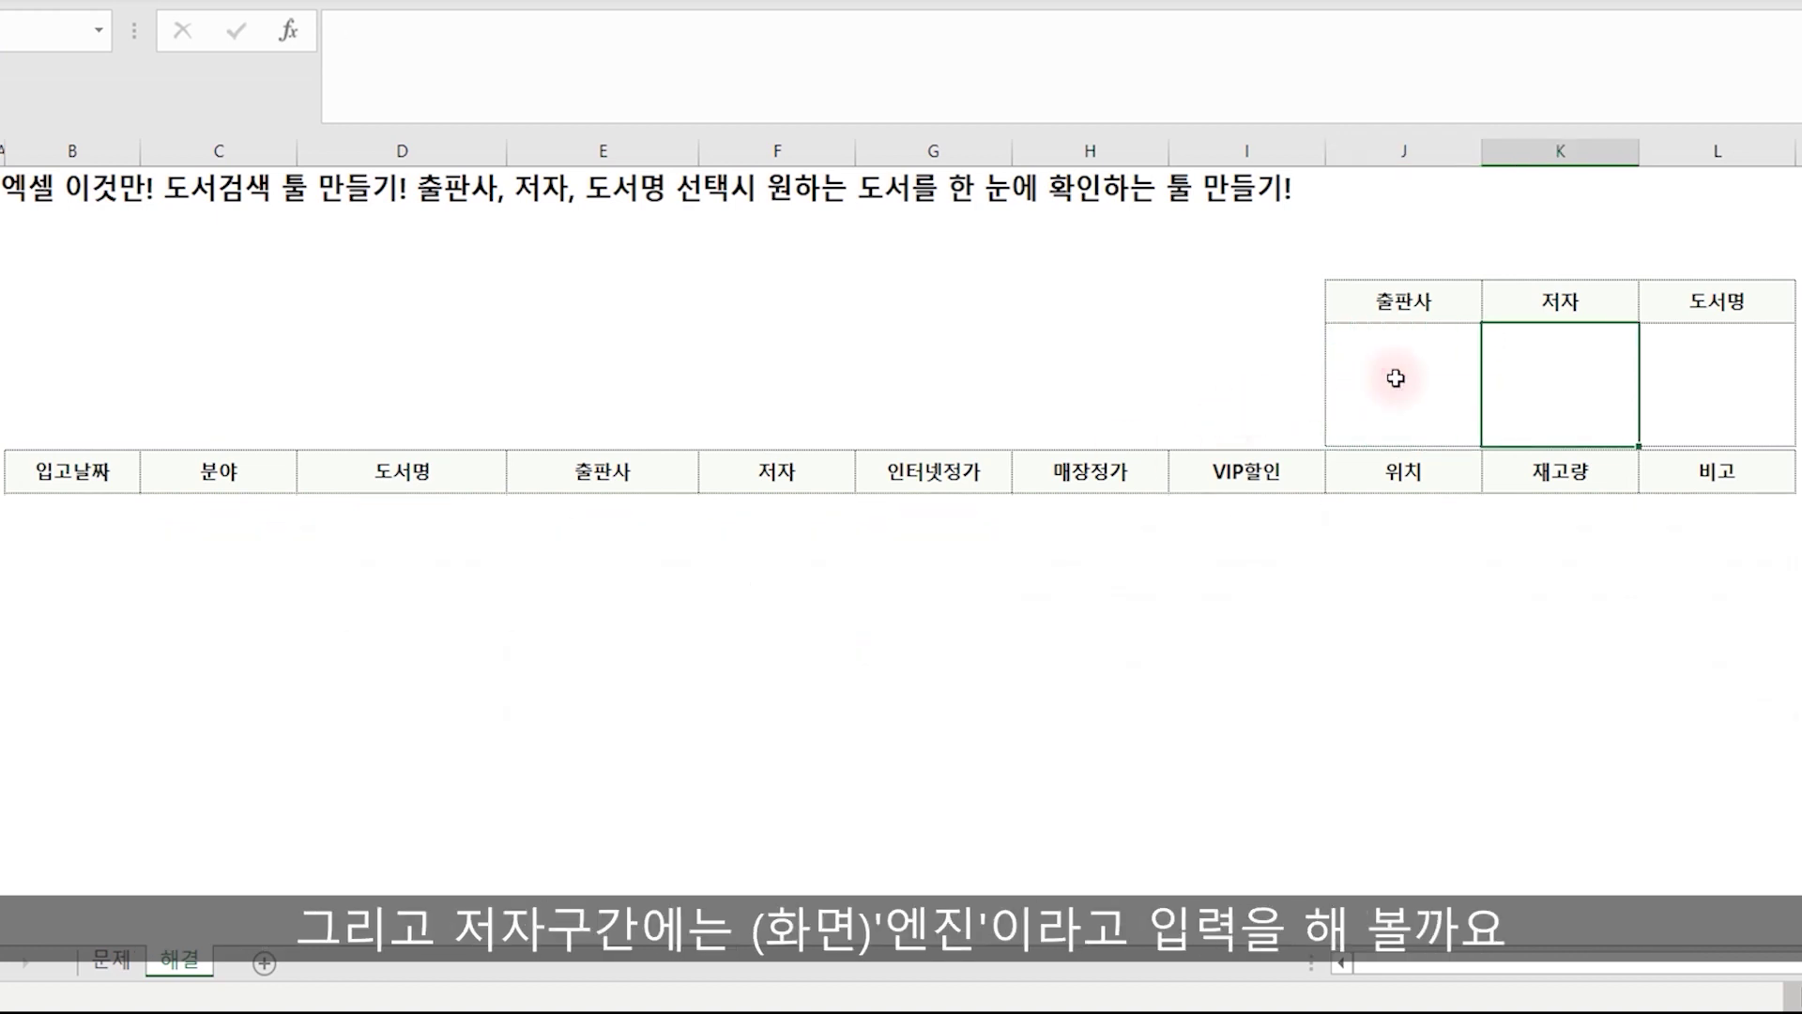
{"action": "type", "text": "엔진"}
{"action": "key", "text": "Return"}
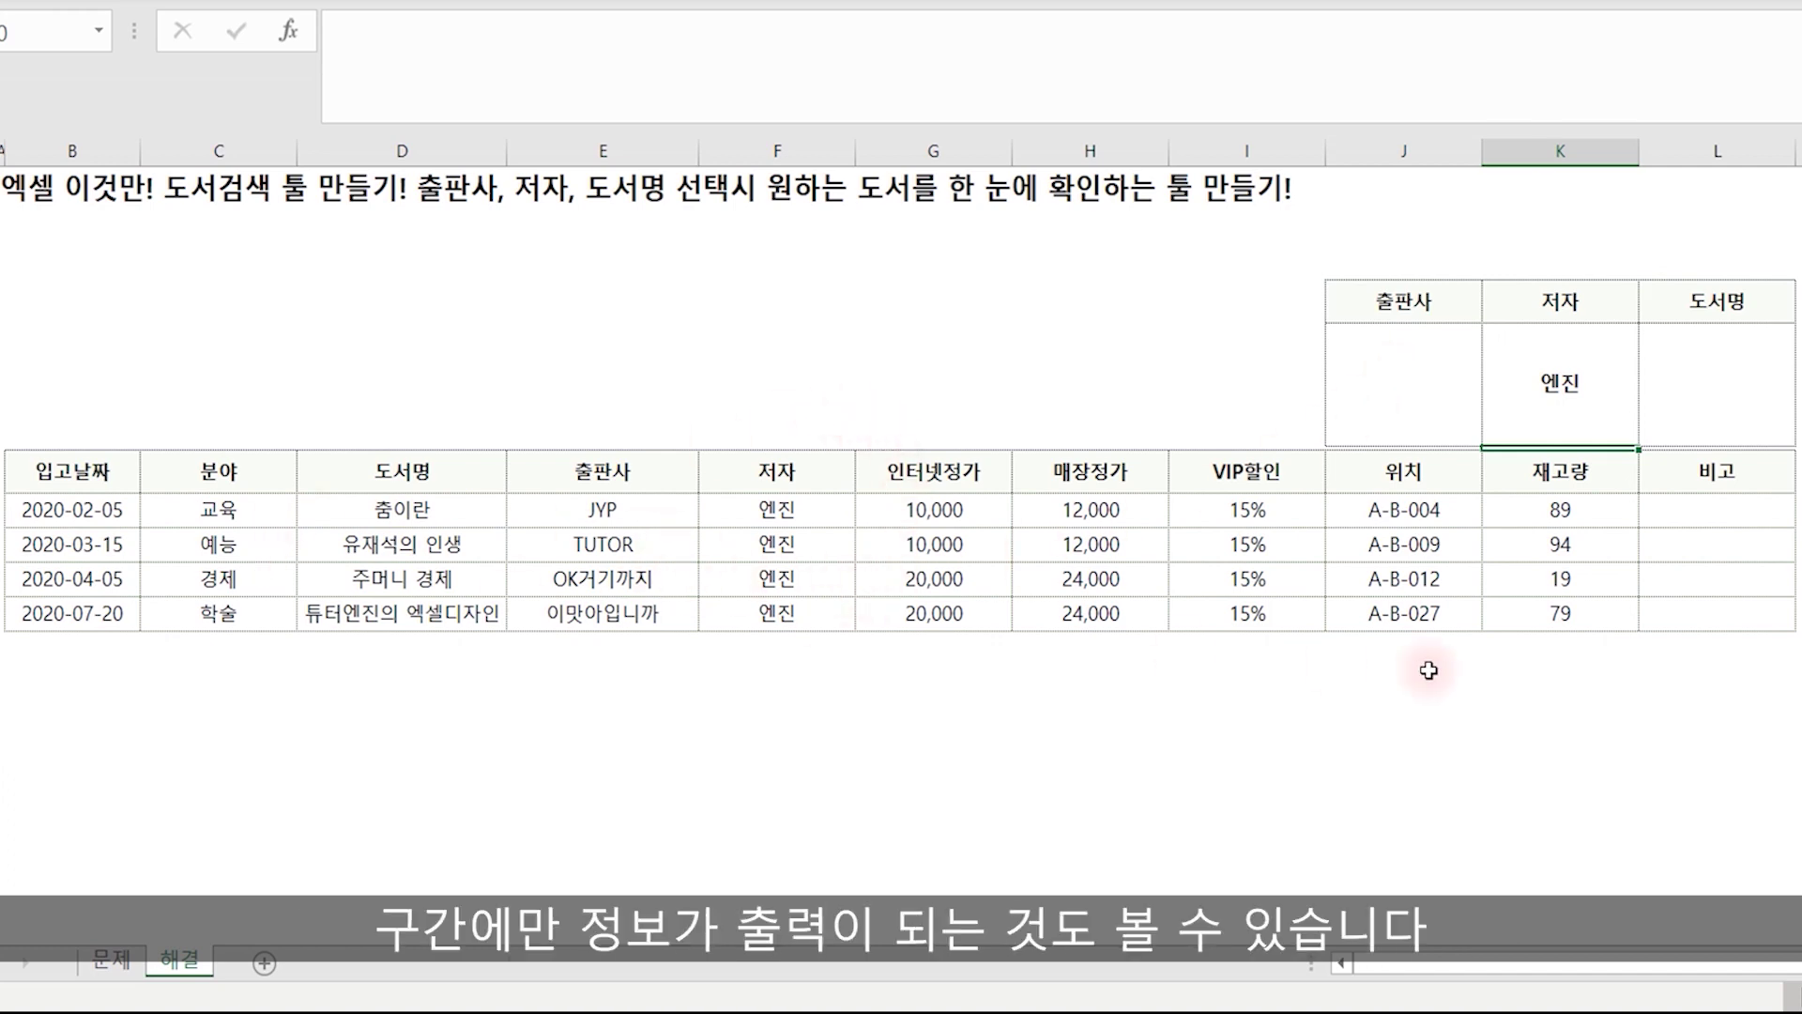
{"action": "left_click", "coordinate": [1597, 386]}
{"action": "key", "text": "Delete"}
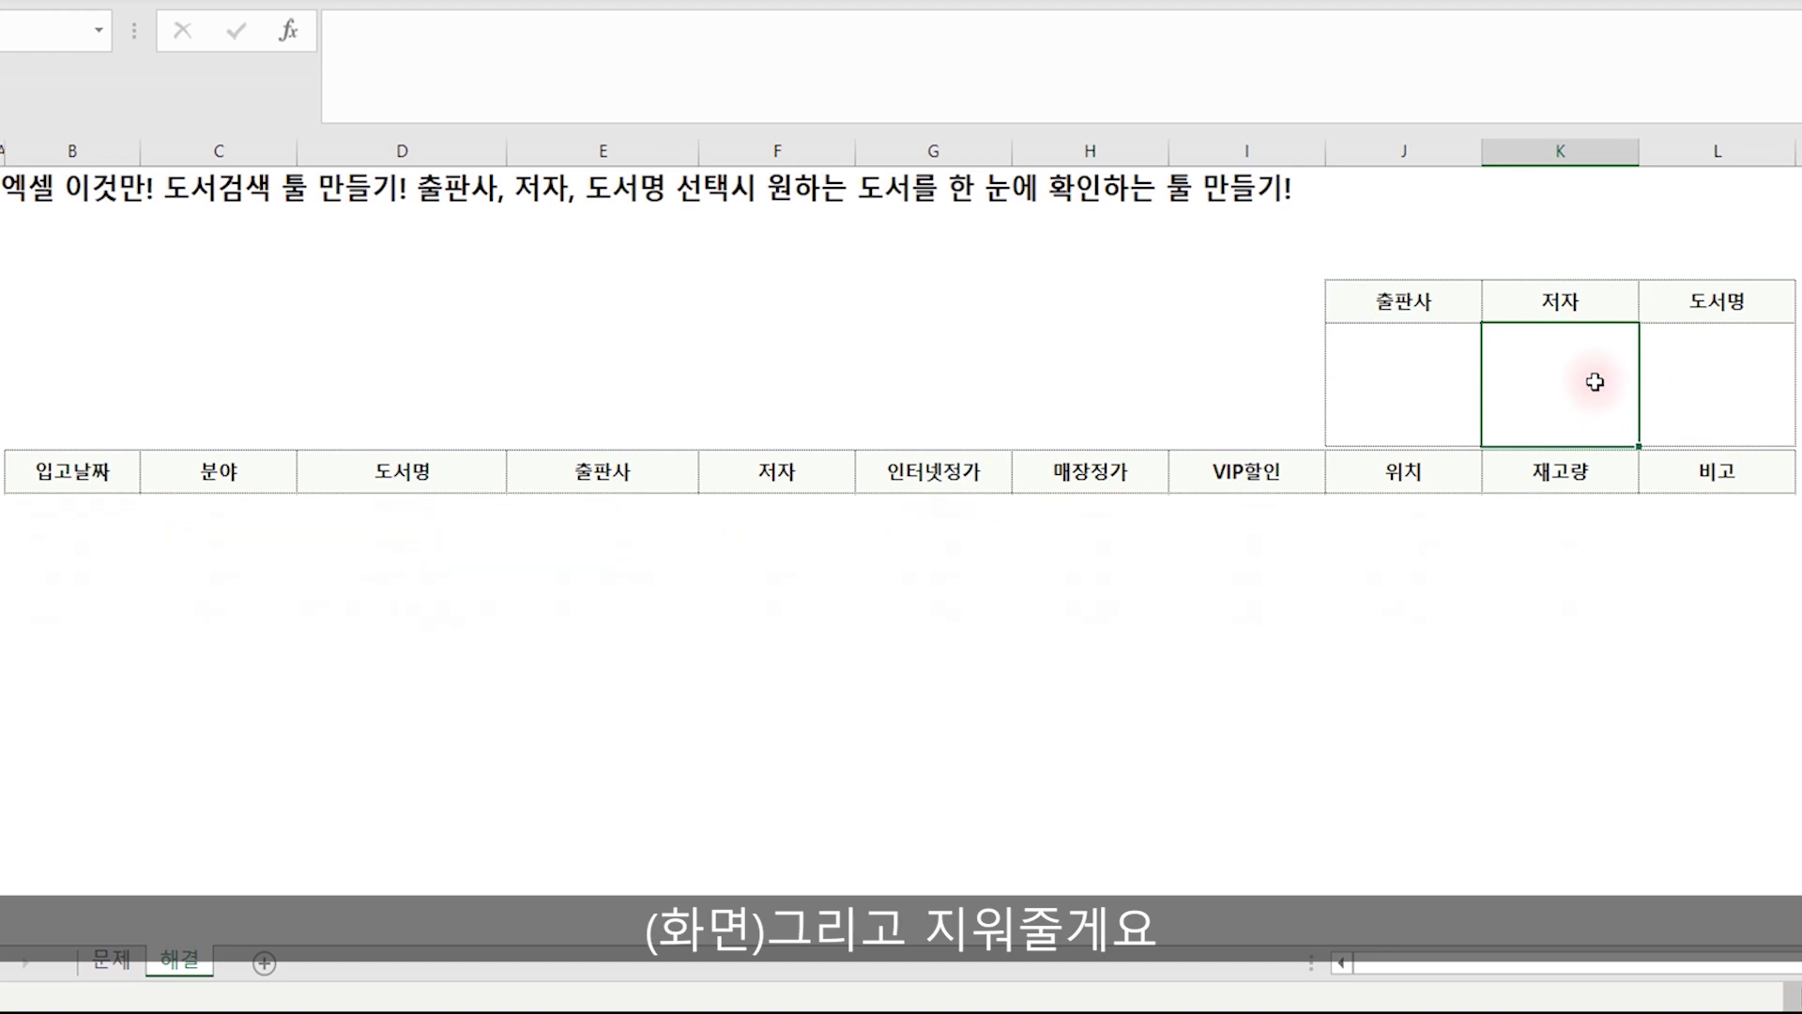
Search by title '10' and inspect the result formula in C12.
{"action": "key", "text": "Right"}
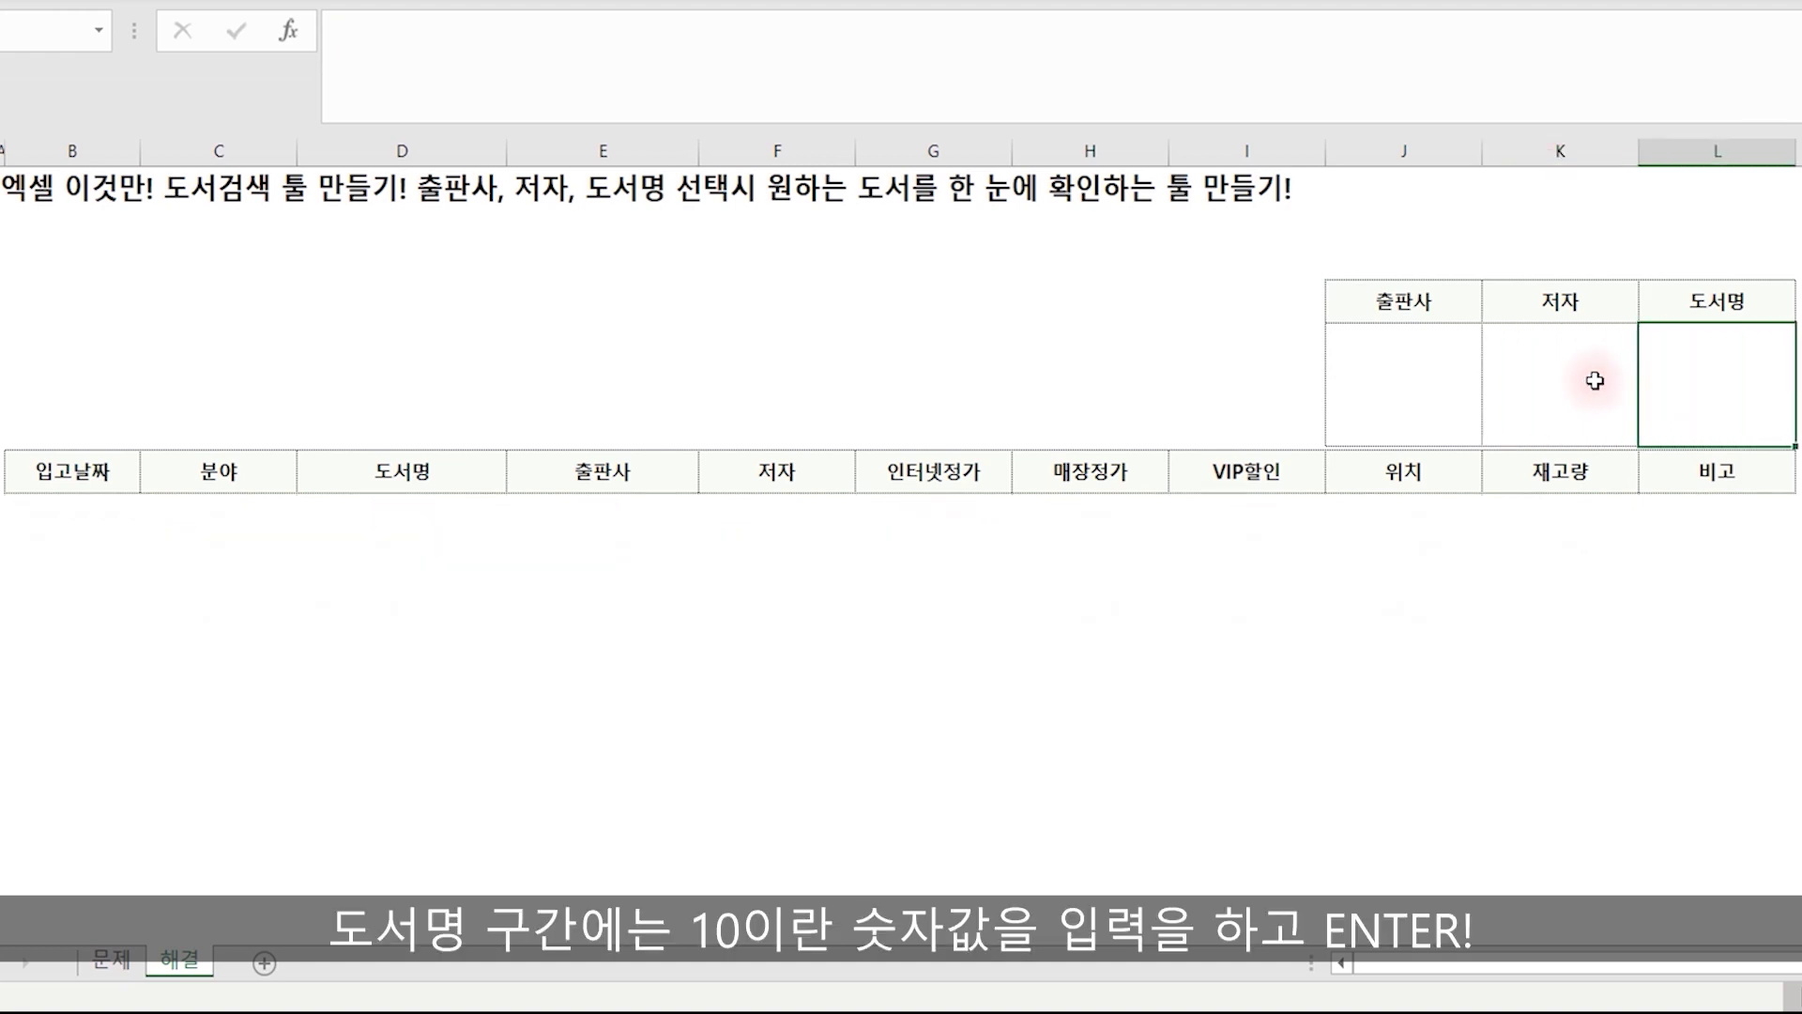
{"action": "type", "text": "10"}
{"action": "key", "text": "Return"}
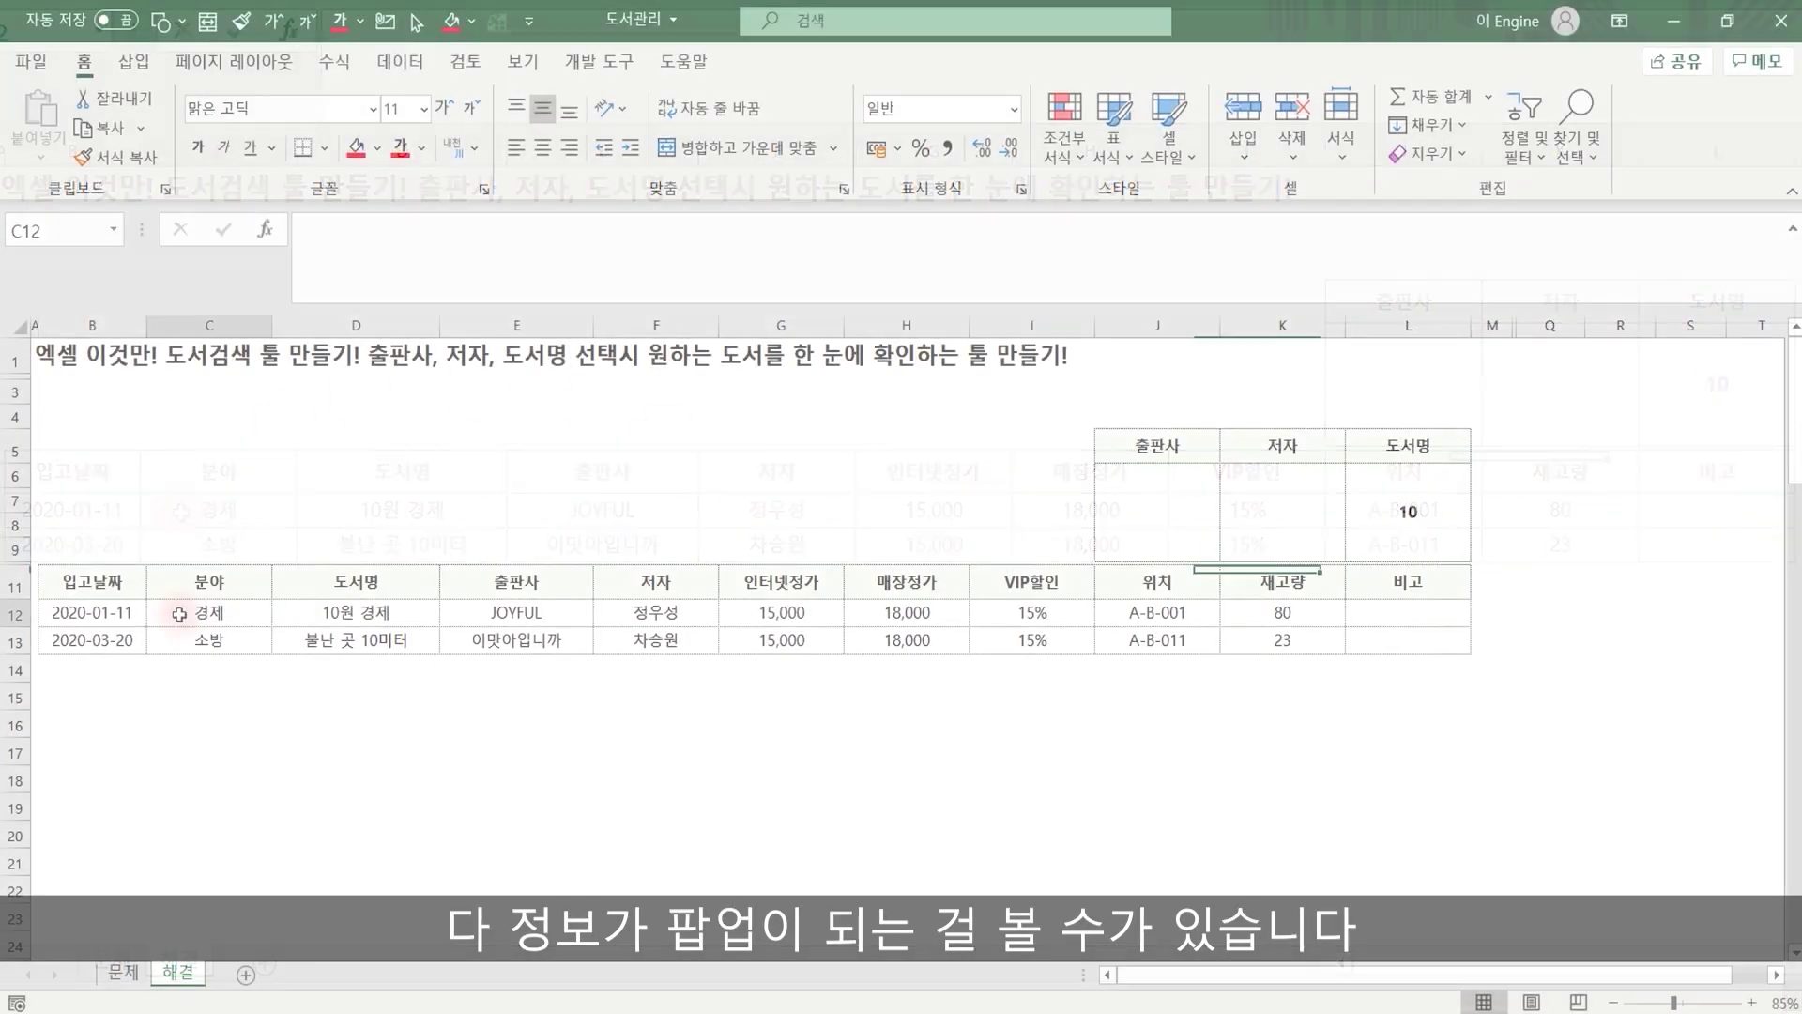
{"action": "left_click", "coordinate": [246, 613]}
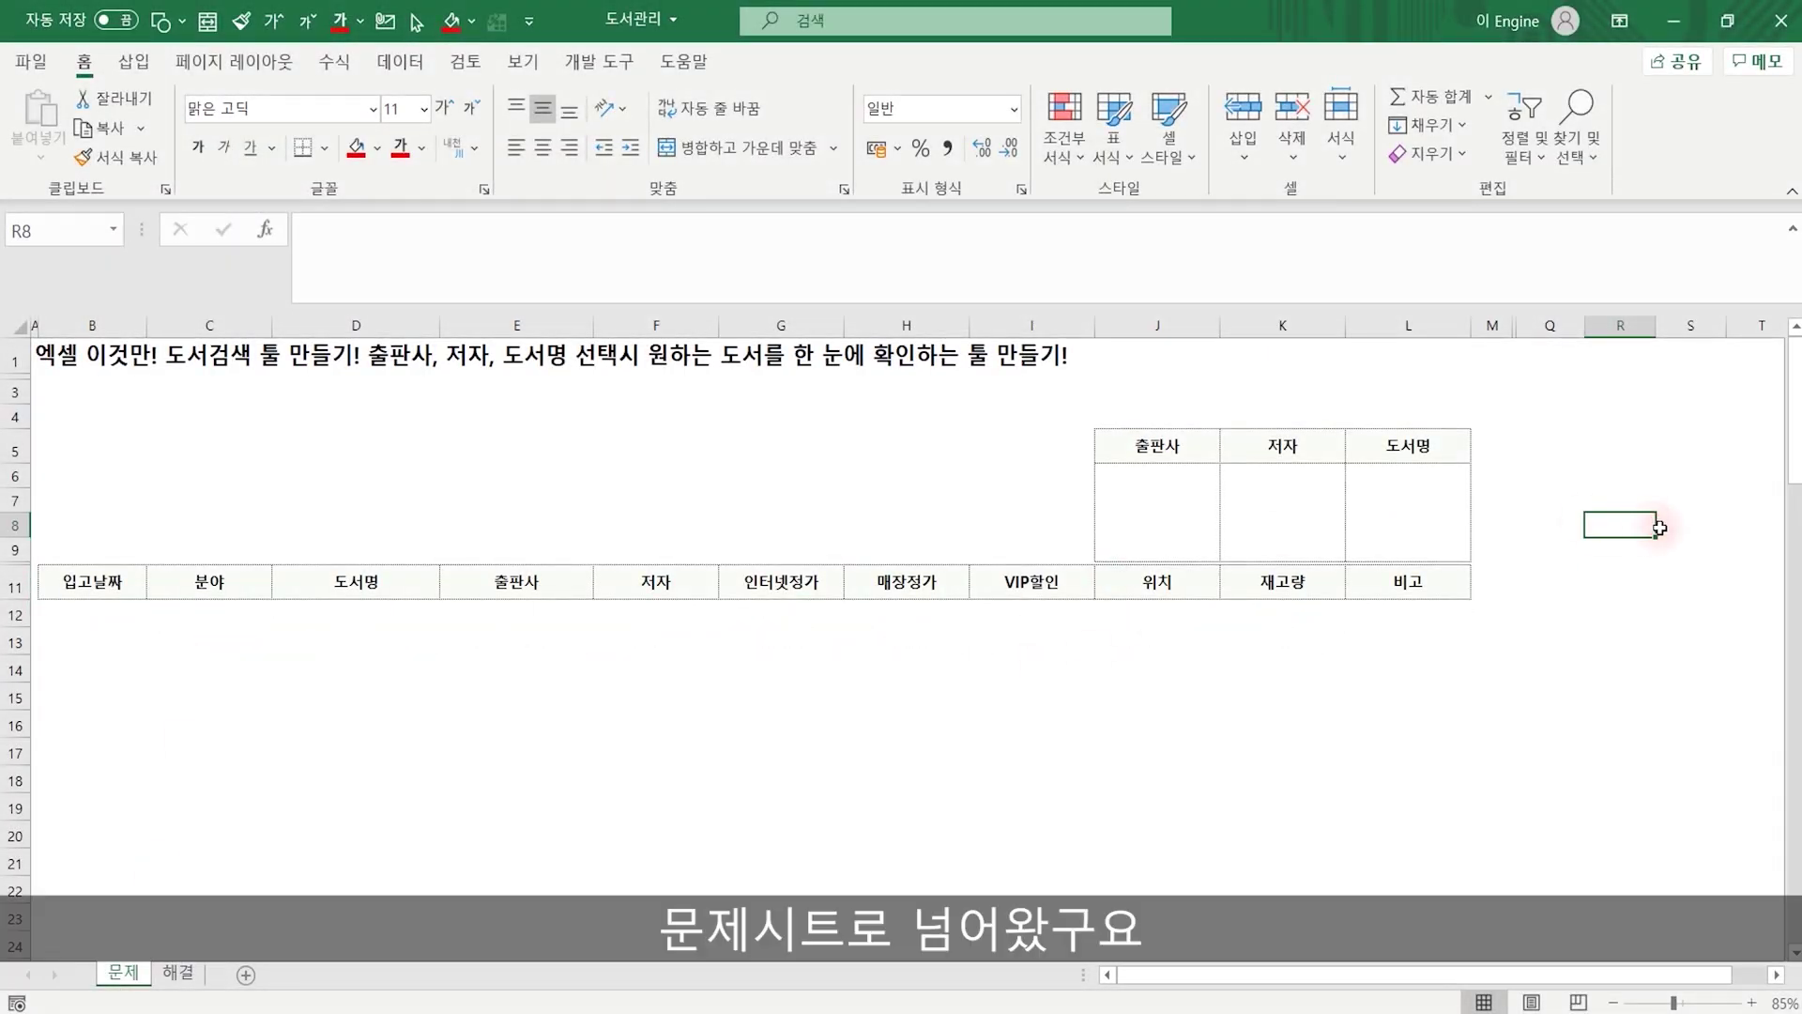
Select cell B12 on the 문제 sheet, where the search results will start.
{"action": "left_click", "coordinate": [111, 611]}
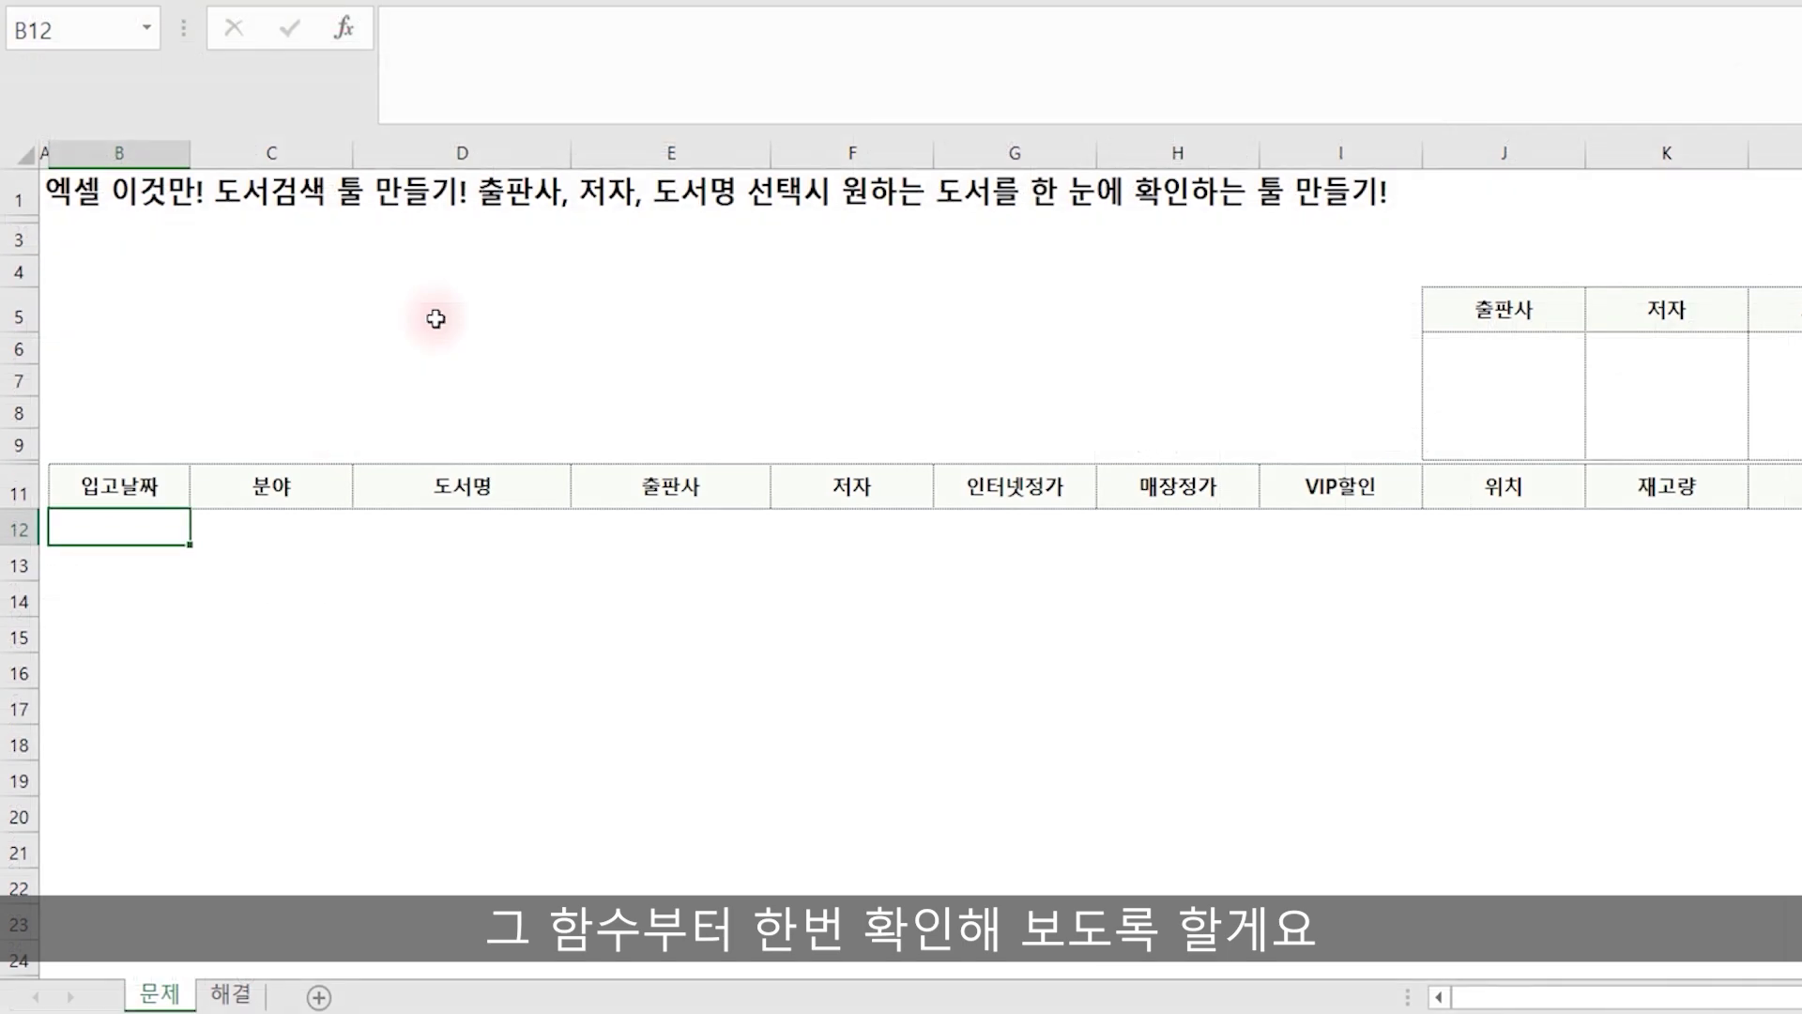
Enter =ISNUMBER(J5) in C5, which returns FALSE.
{"action": "left_click", "coordinate": [273, 313]}
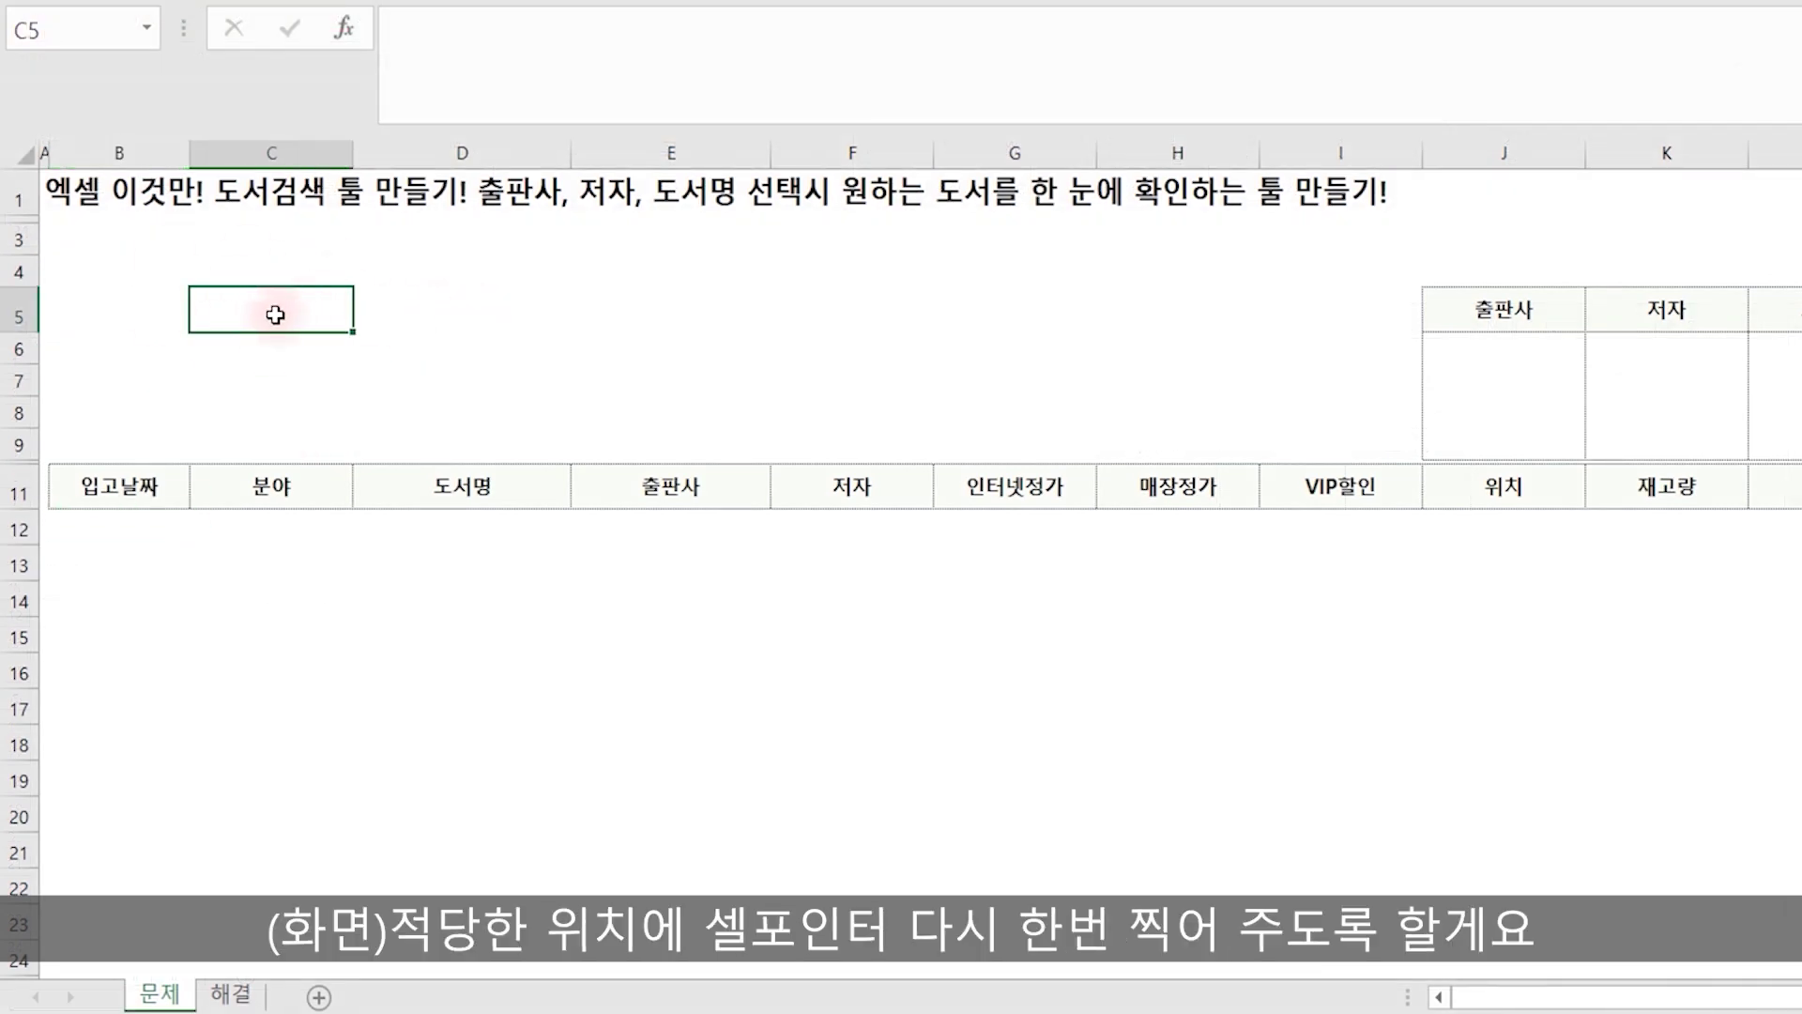
{"action": "type", "text": "="}
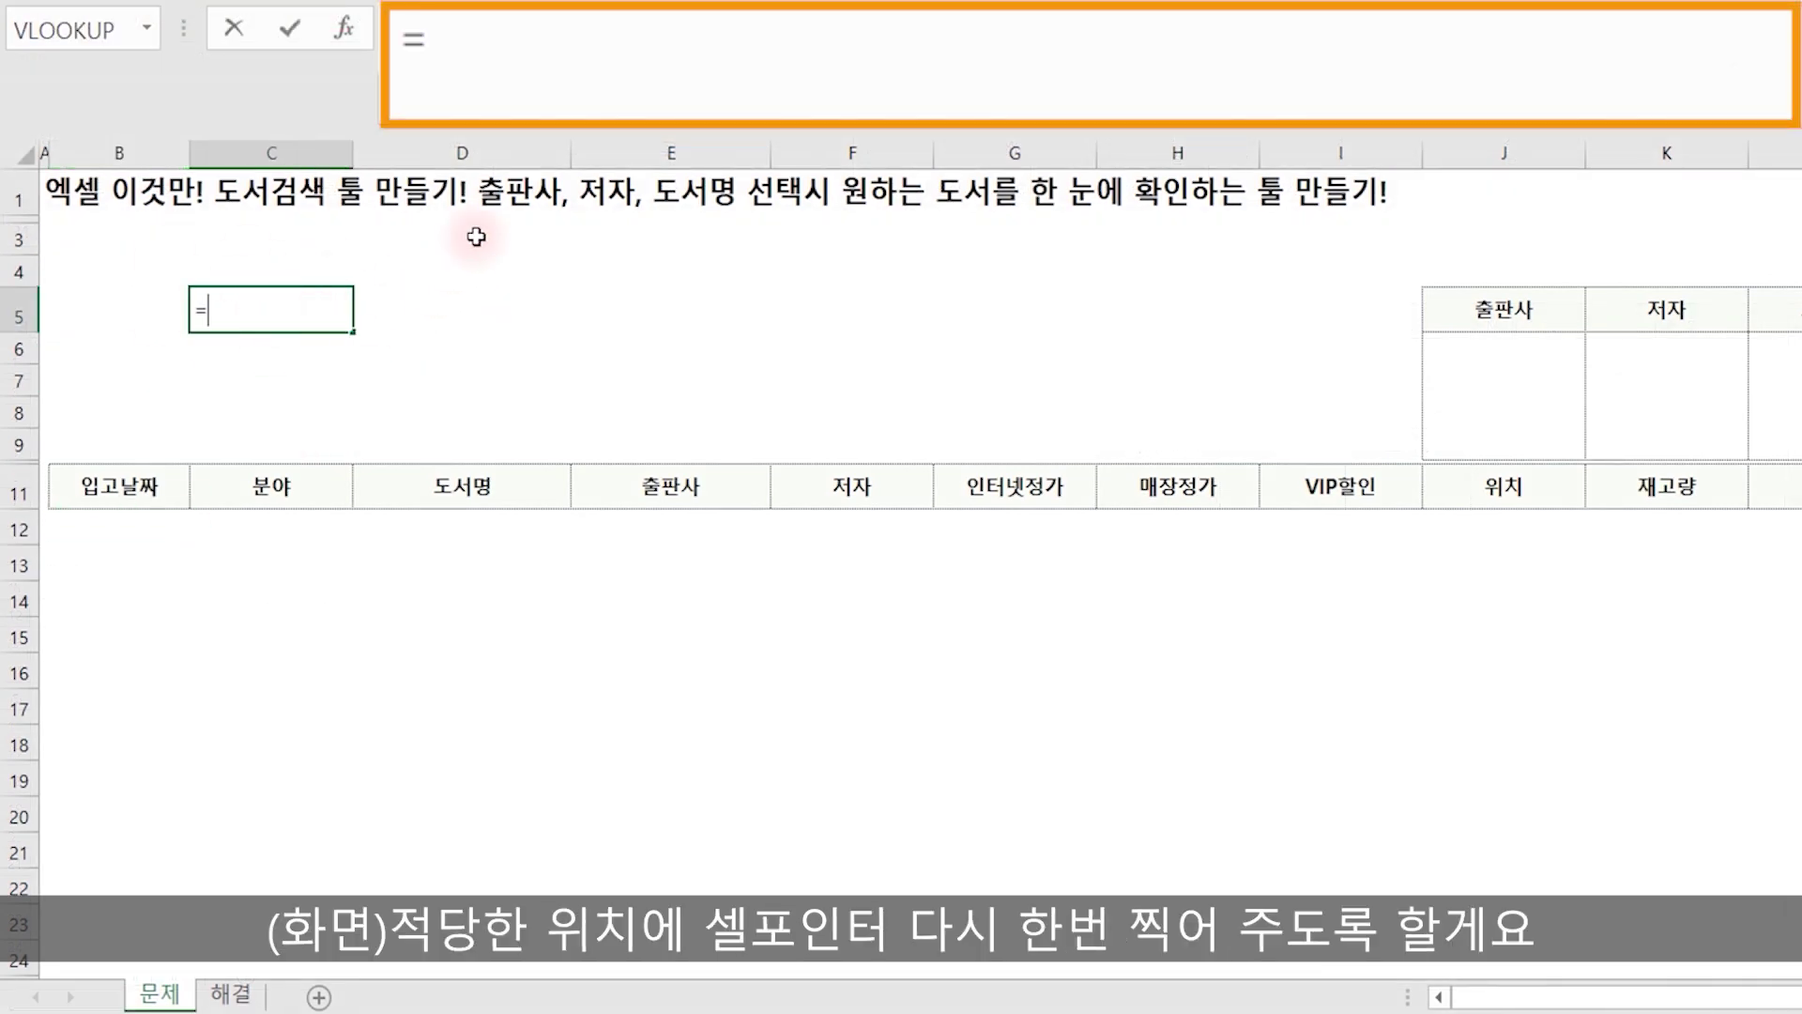
{"action": "type", "text": "ISN"}
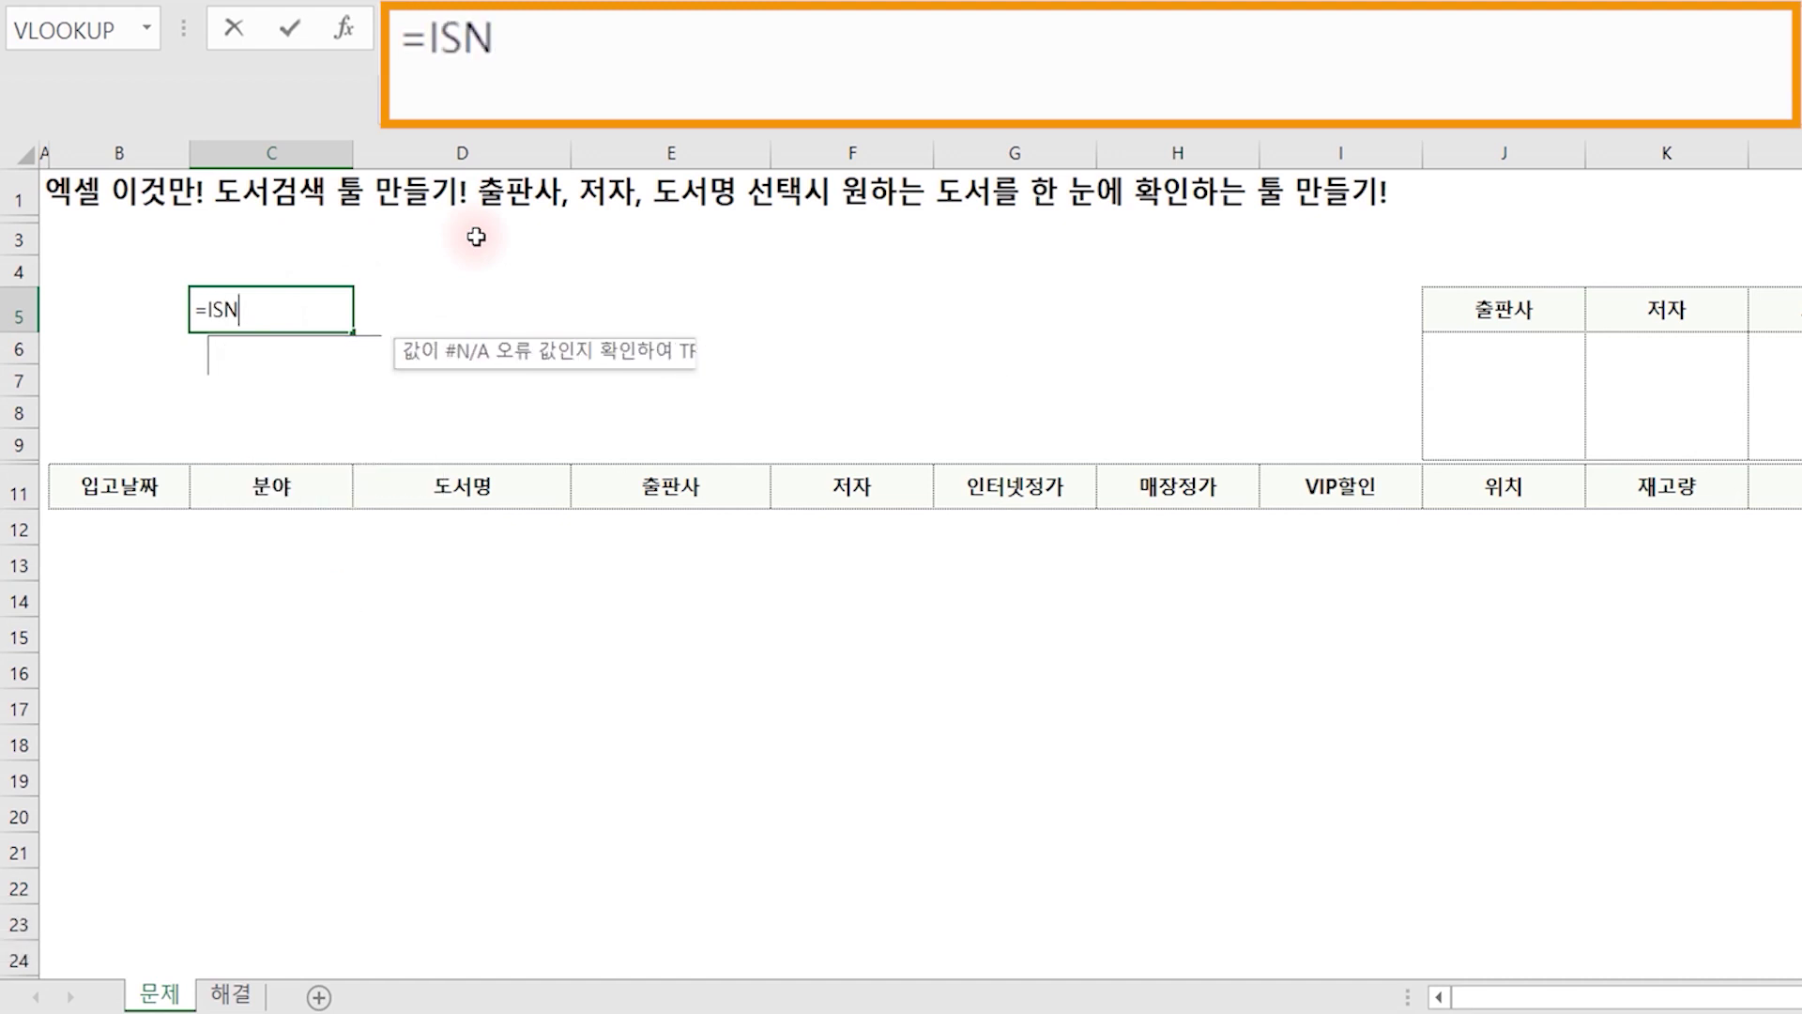
{"action": "type", "text": "U"}
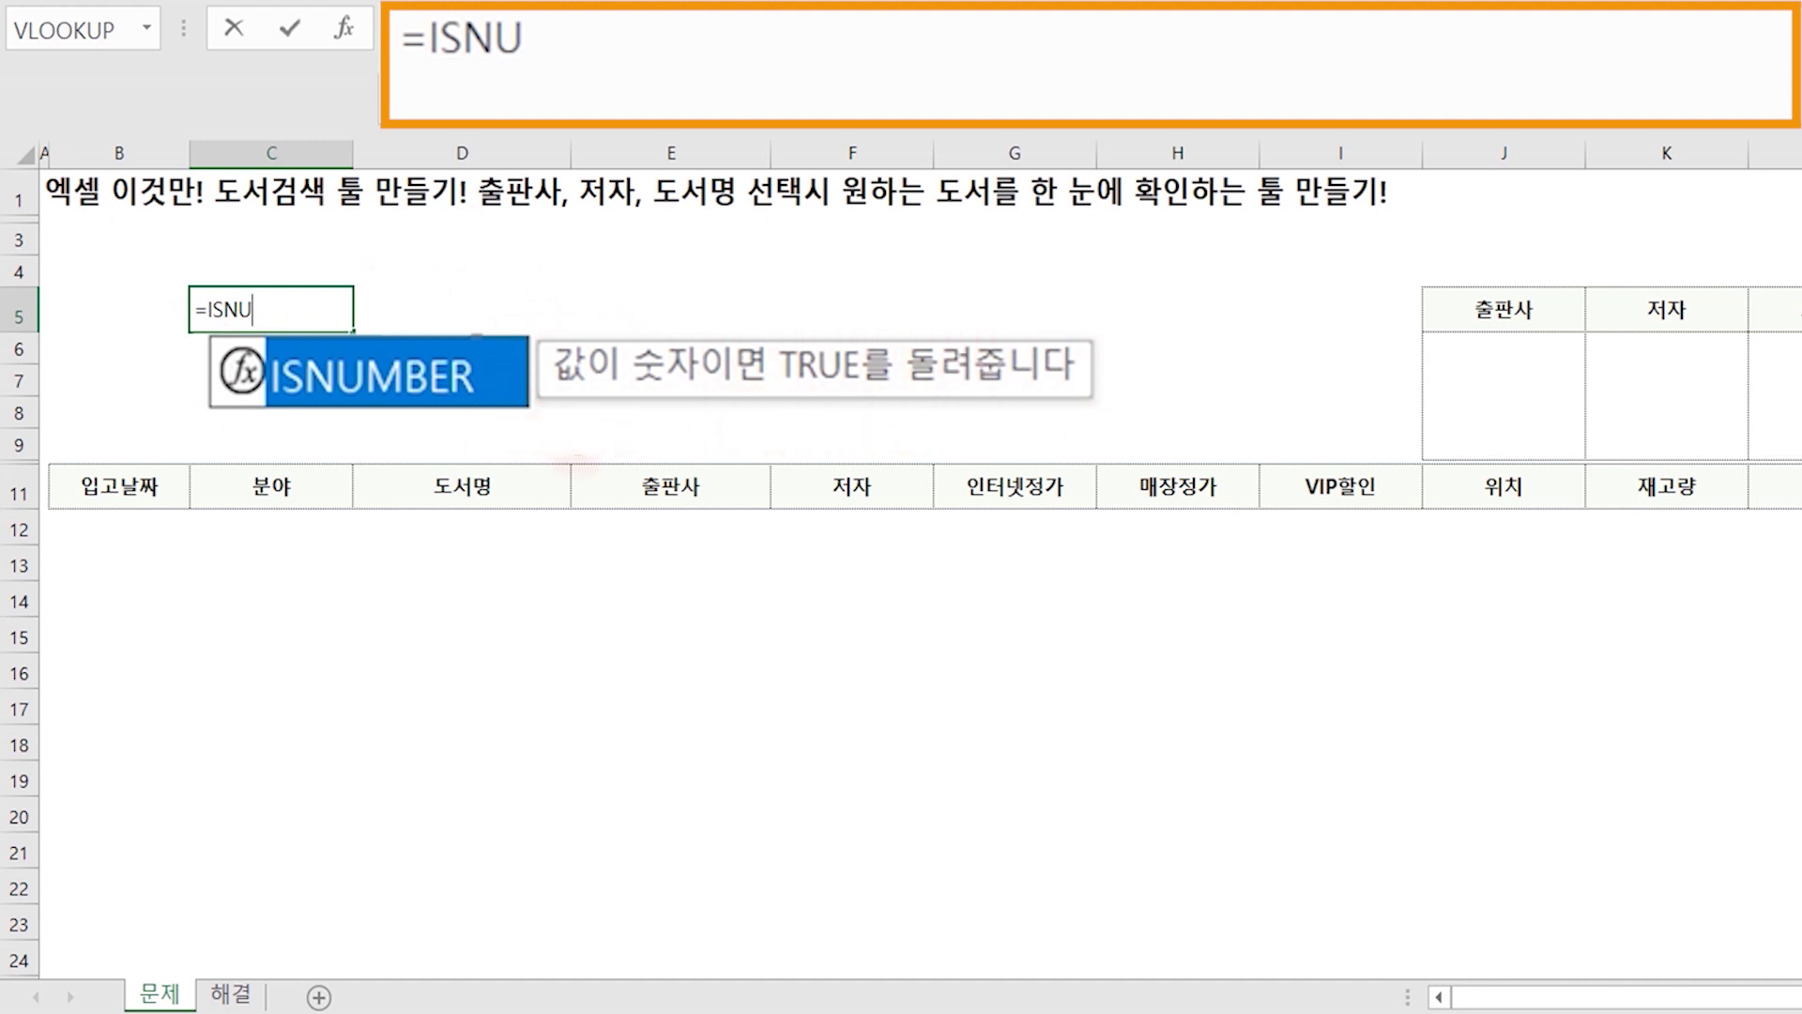
{"action": "key", "text": "Tab"}
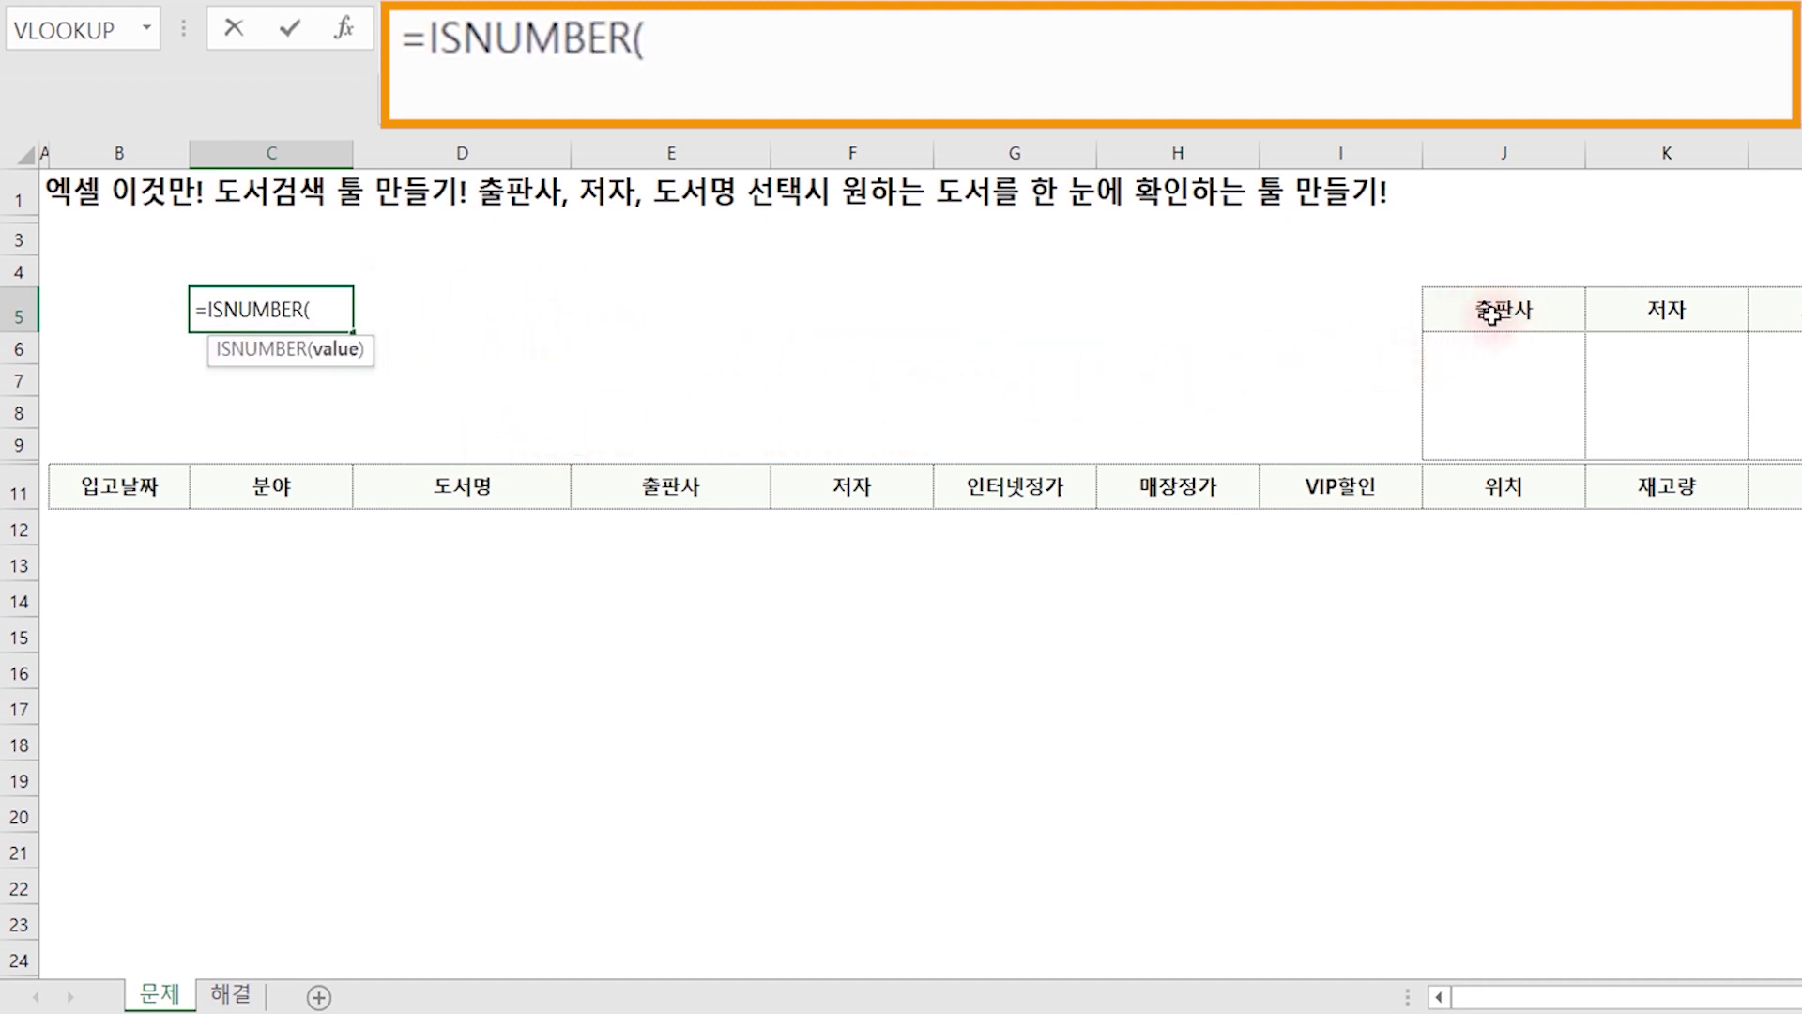
{"action": "left_click", "coordinate": [1492, 313]}
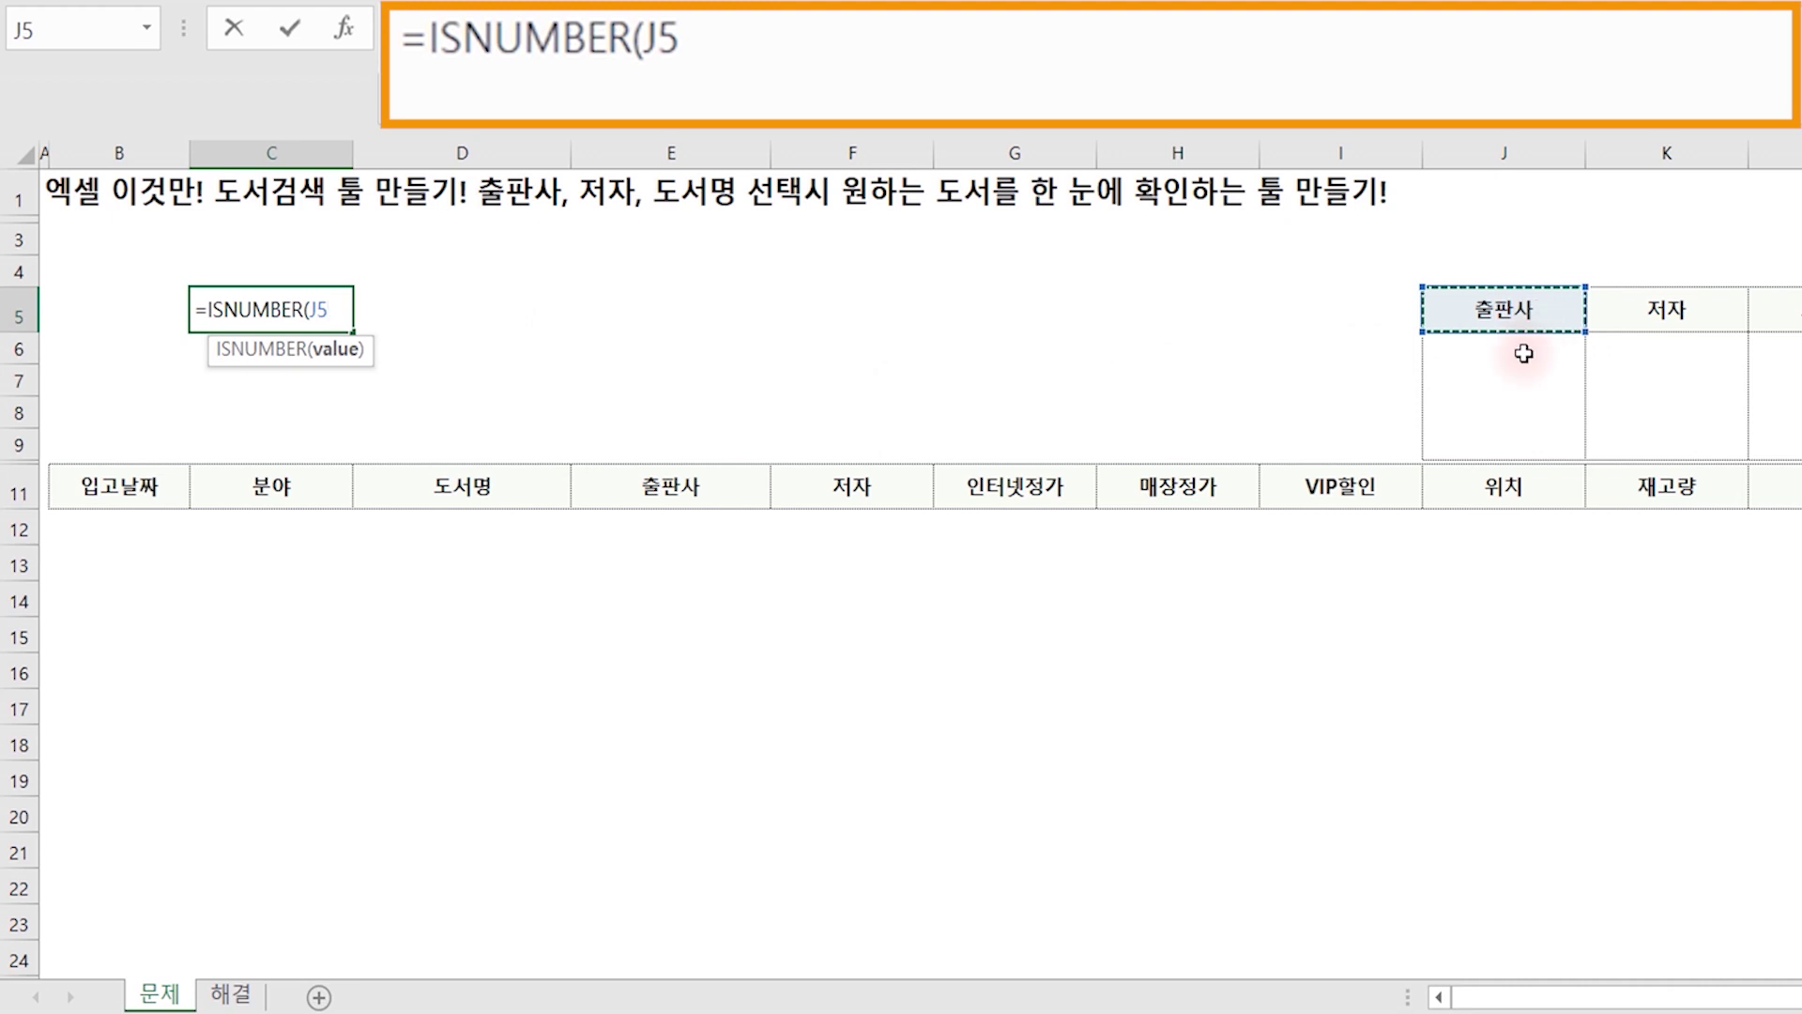
{"action": "type", "text": ")"}
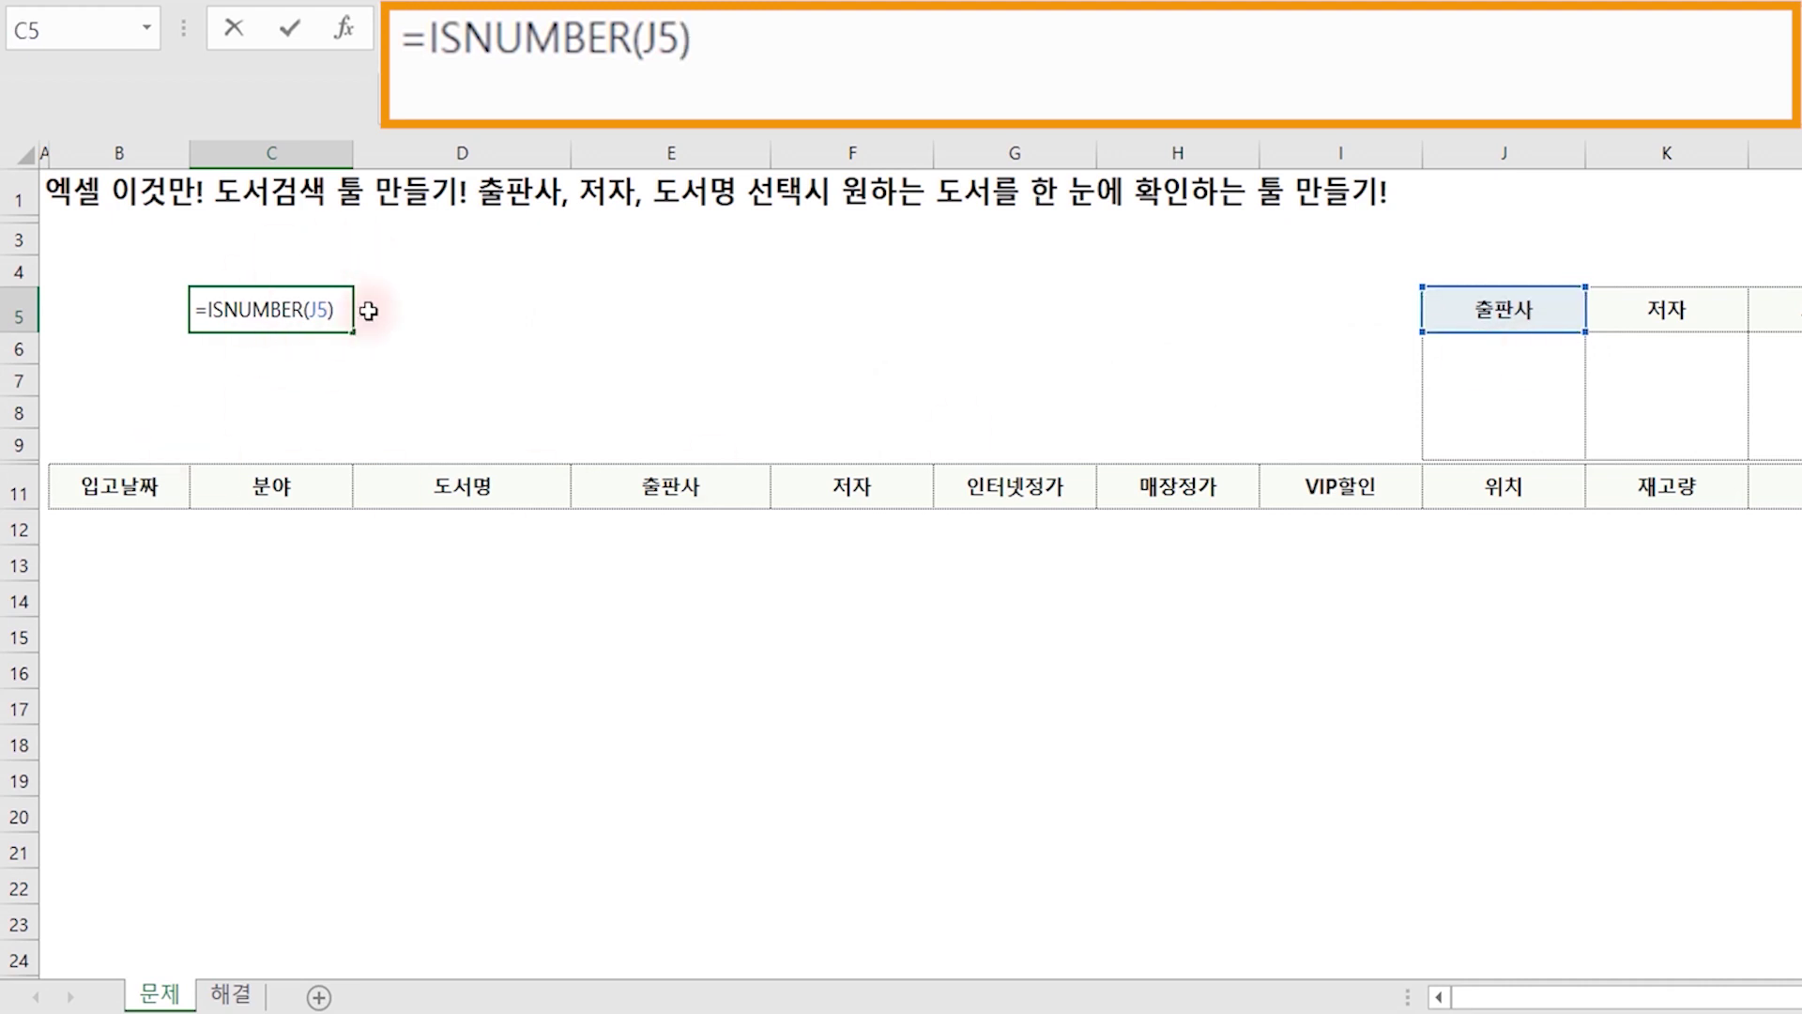
{"action": "key", "text": "ctrl+Return"}
{"action": "key", "text": "Return"}
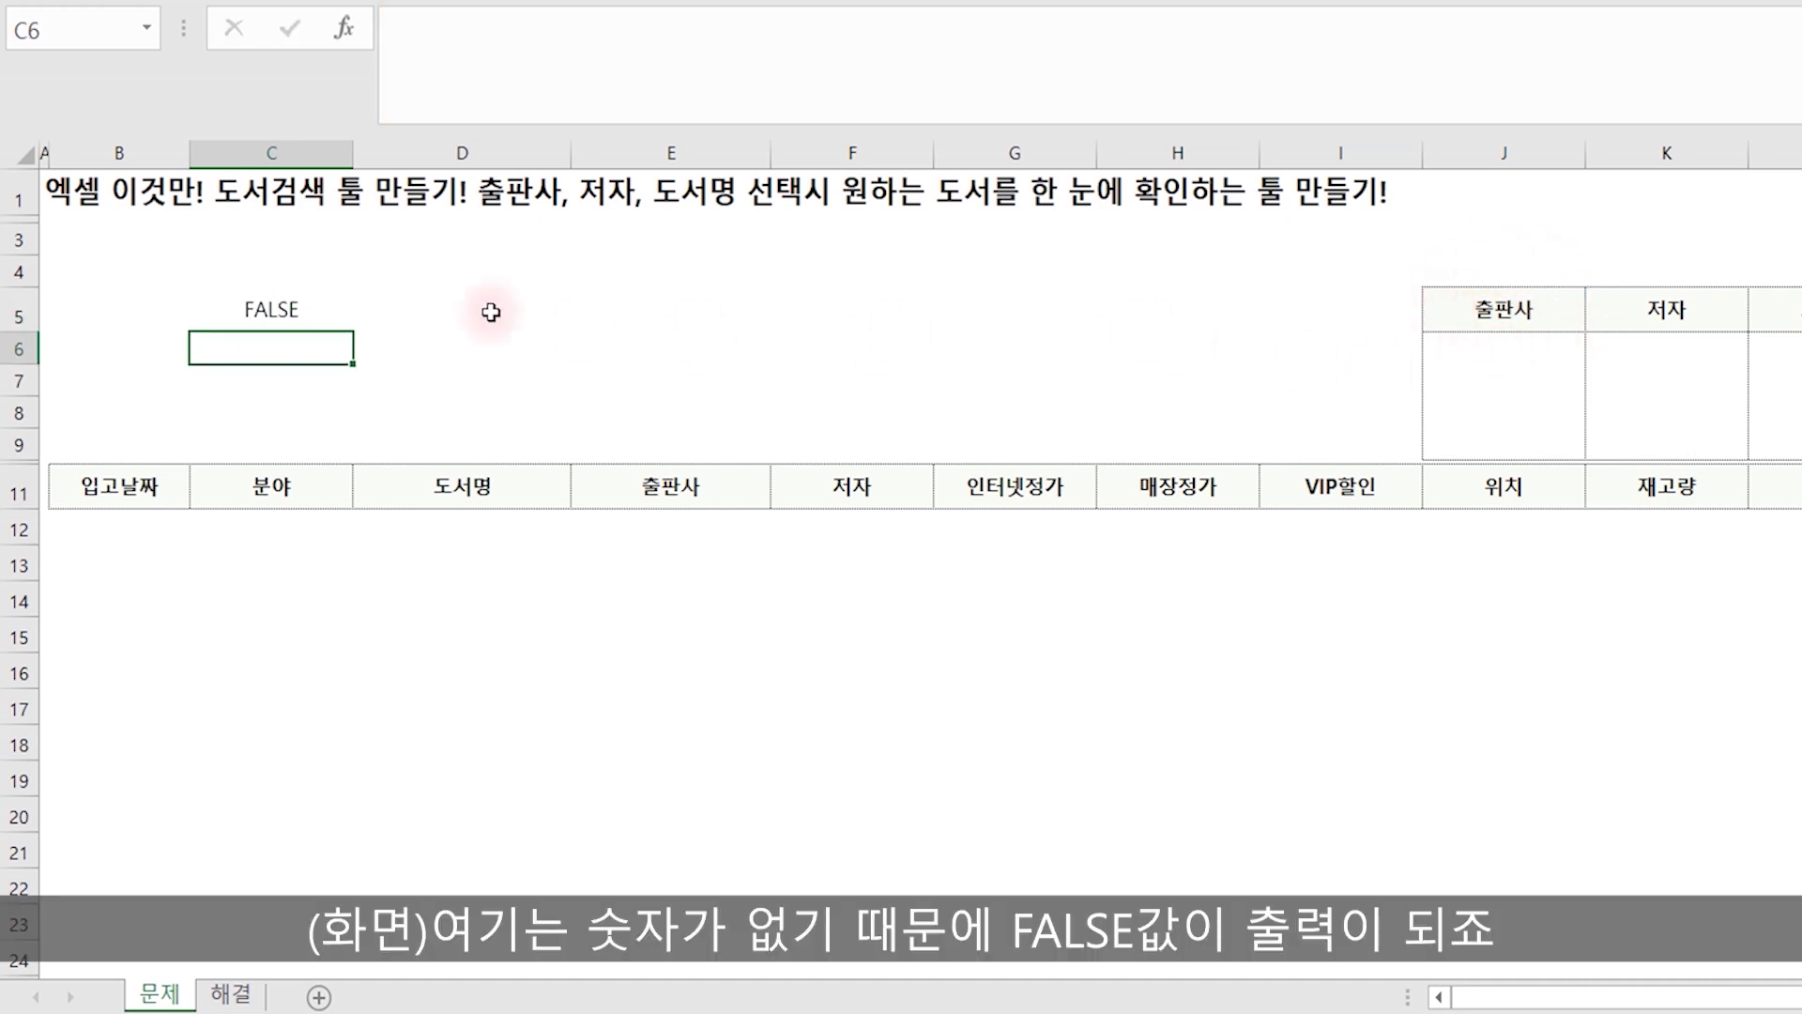
Enter =FIND("출",J5) in D5, which returns 1.
{"action": "left_click", "coordinate": [525, 320]}
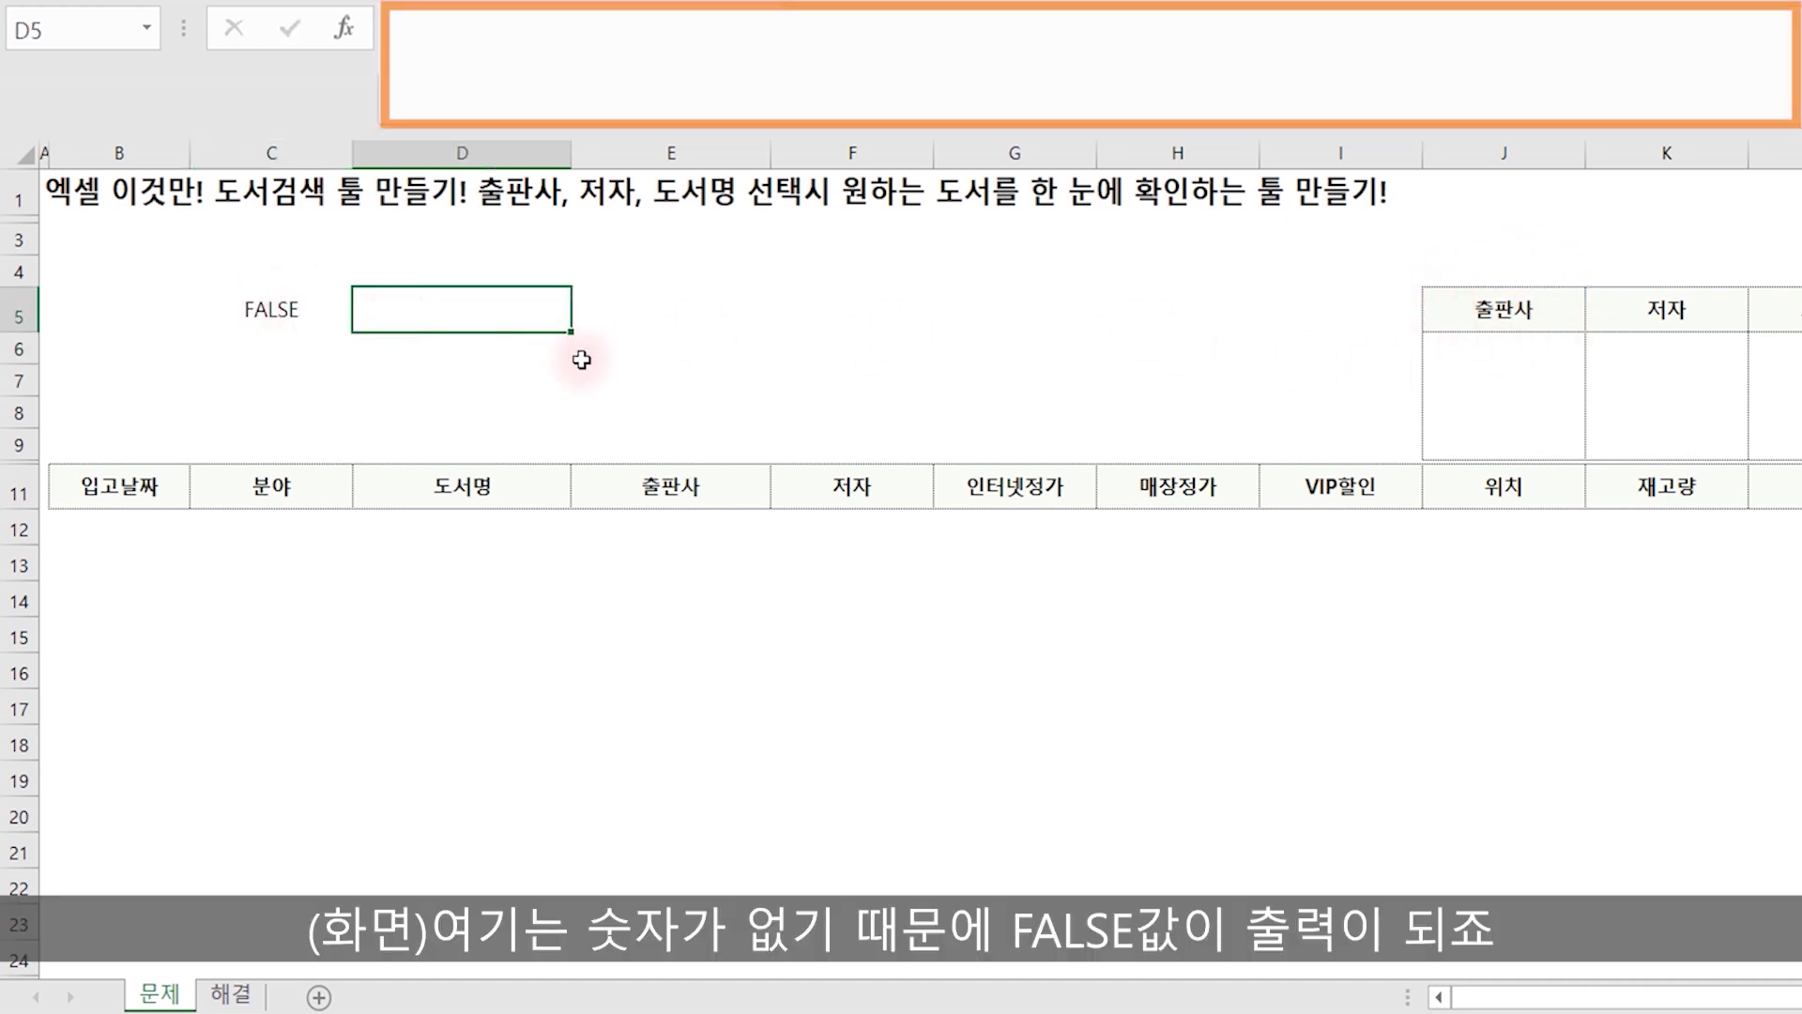
{"action": "type", "text": "=FIND(\""}
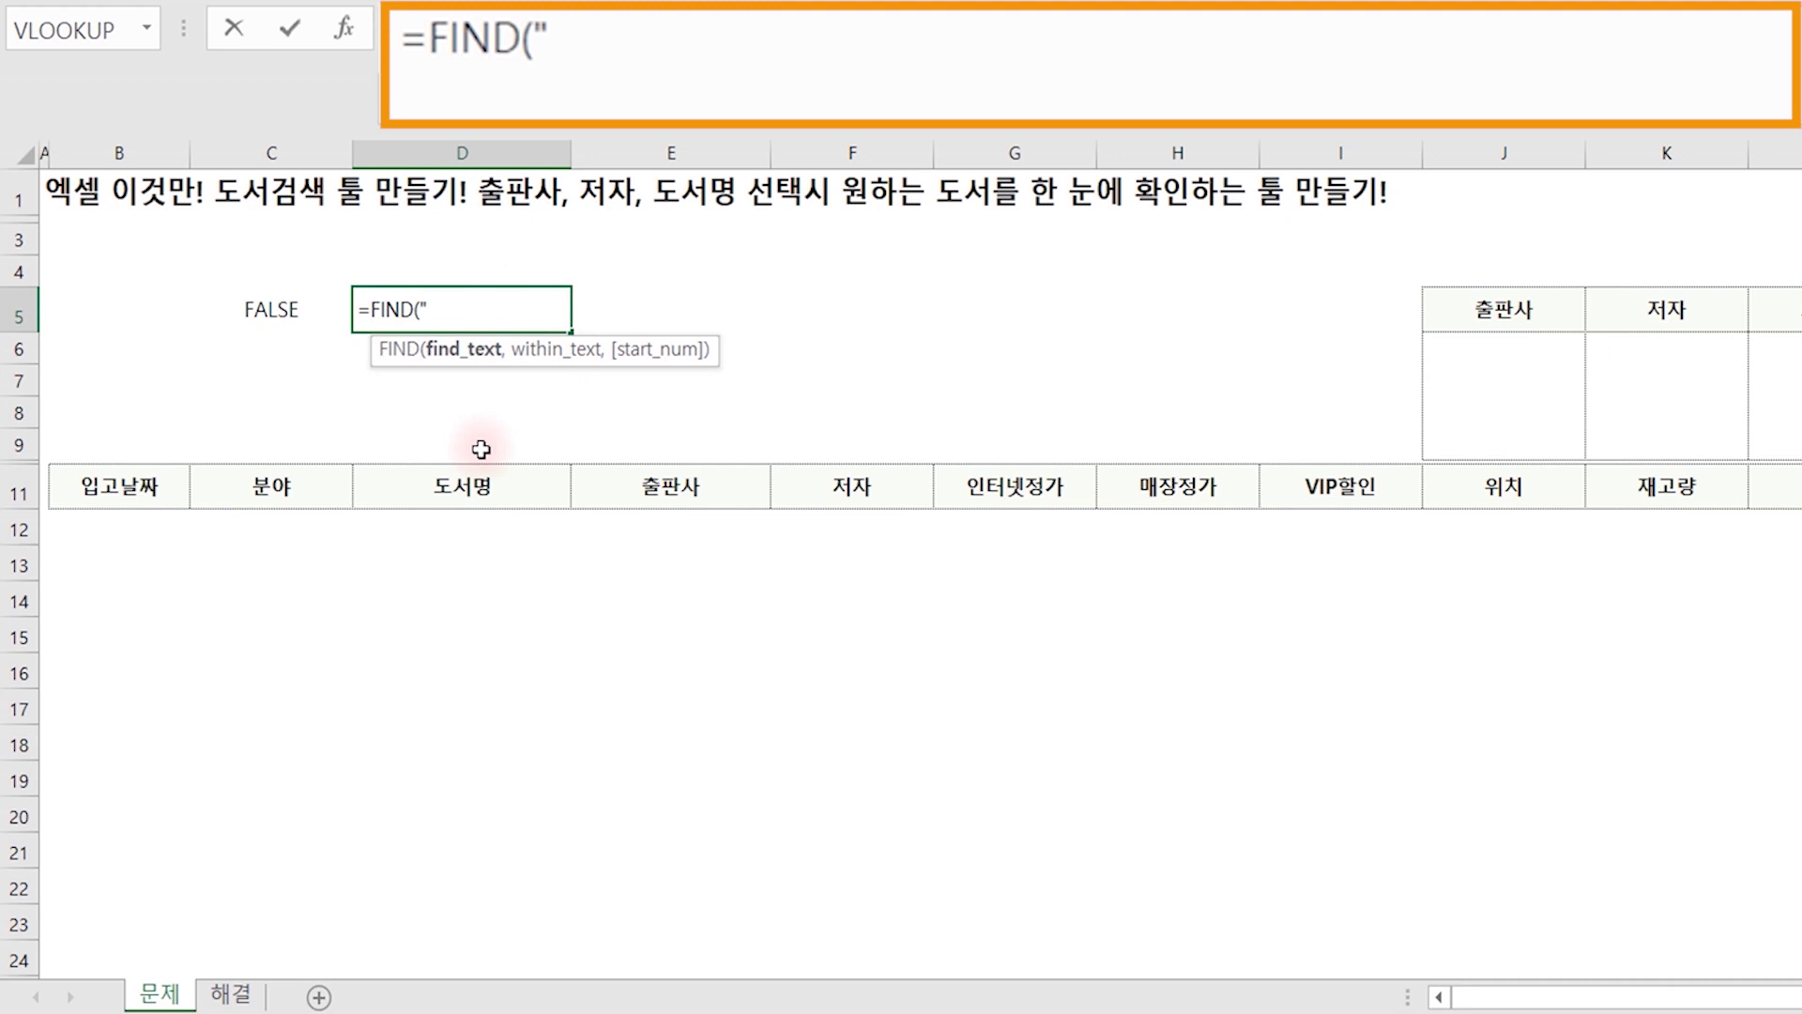
{"action": "type", "text": "출\""}
{"action": "type", "text": ","}
{"action": "left_click", "coordinate": [1455, 314]}
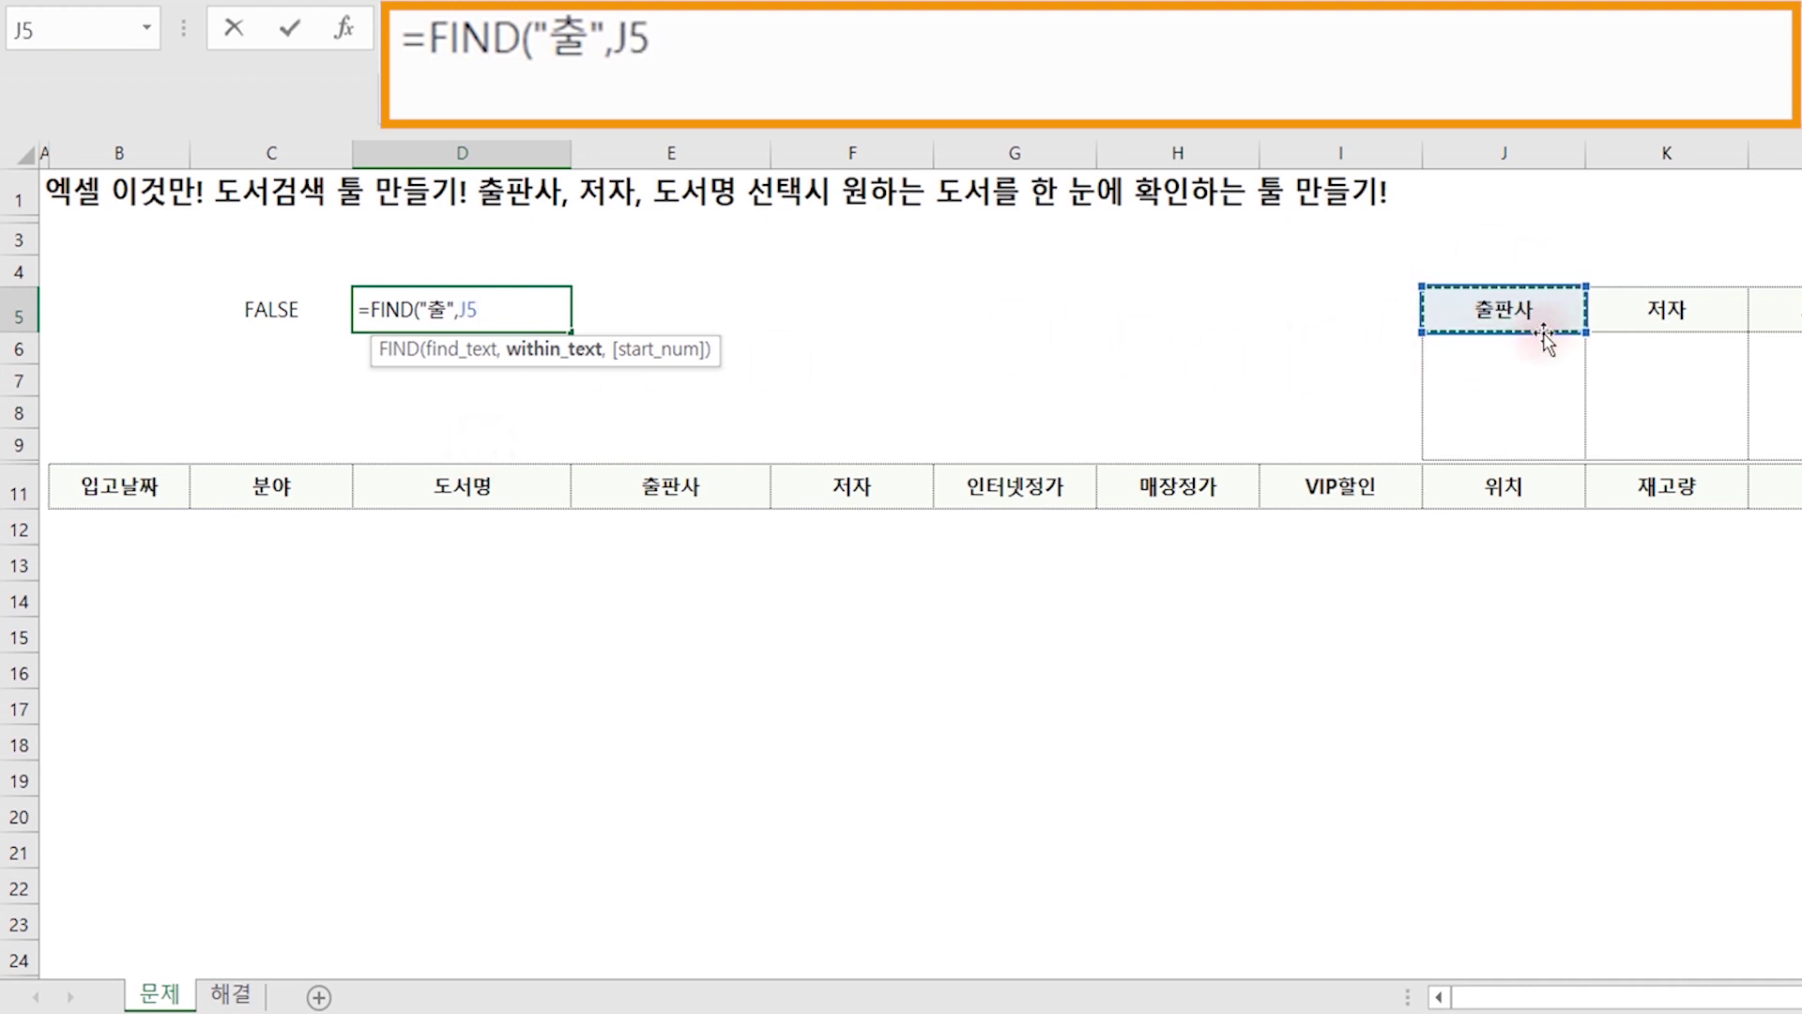
{"action": "type", "text": ")"}
{"action": "key", "text": "Return"}
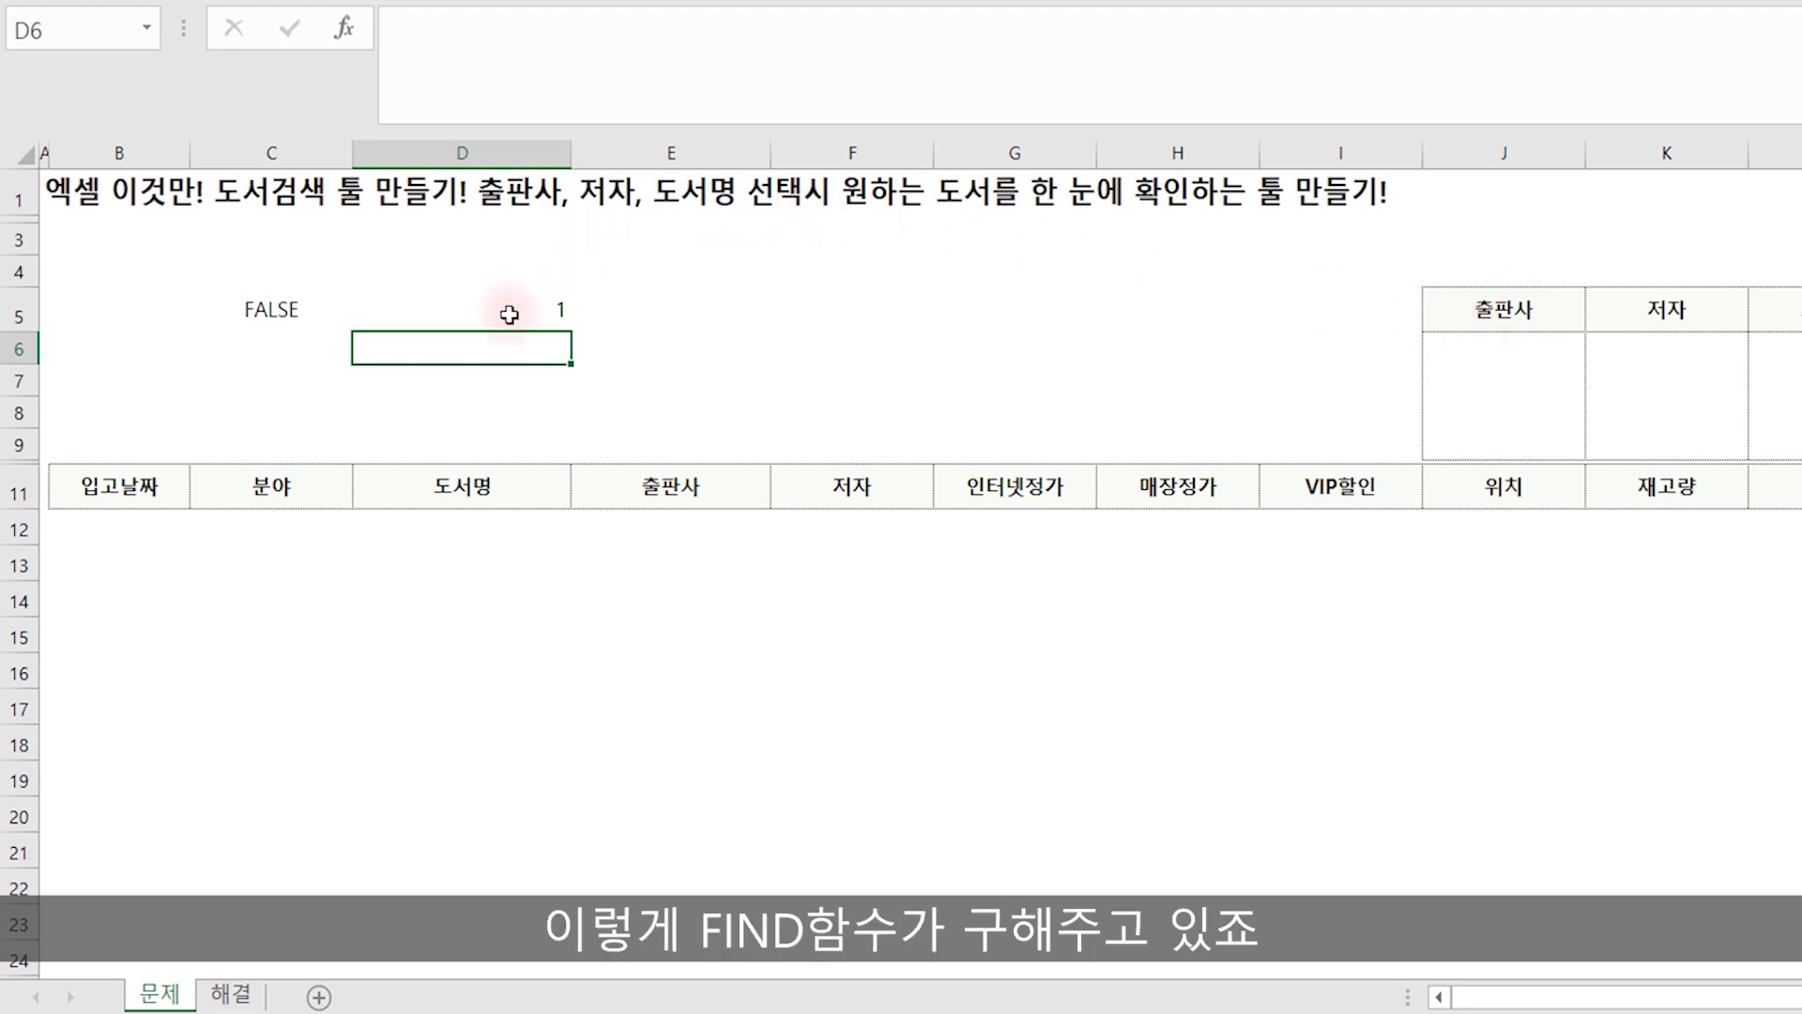
Rewrite C5 as =ISNUMBER(FIND("출",J5)) so it returns TRUE.
{"action": "left_click", "coordinate": [300, 298]}
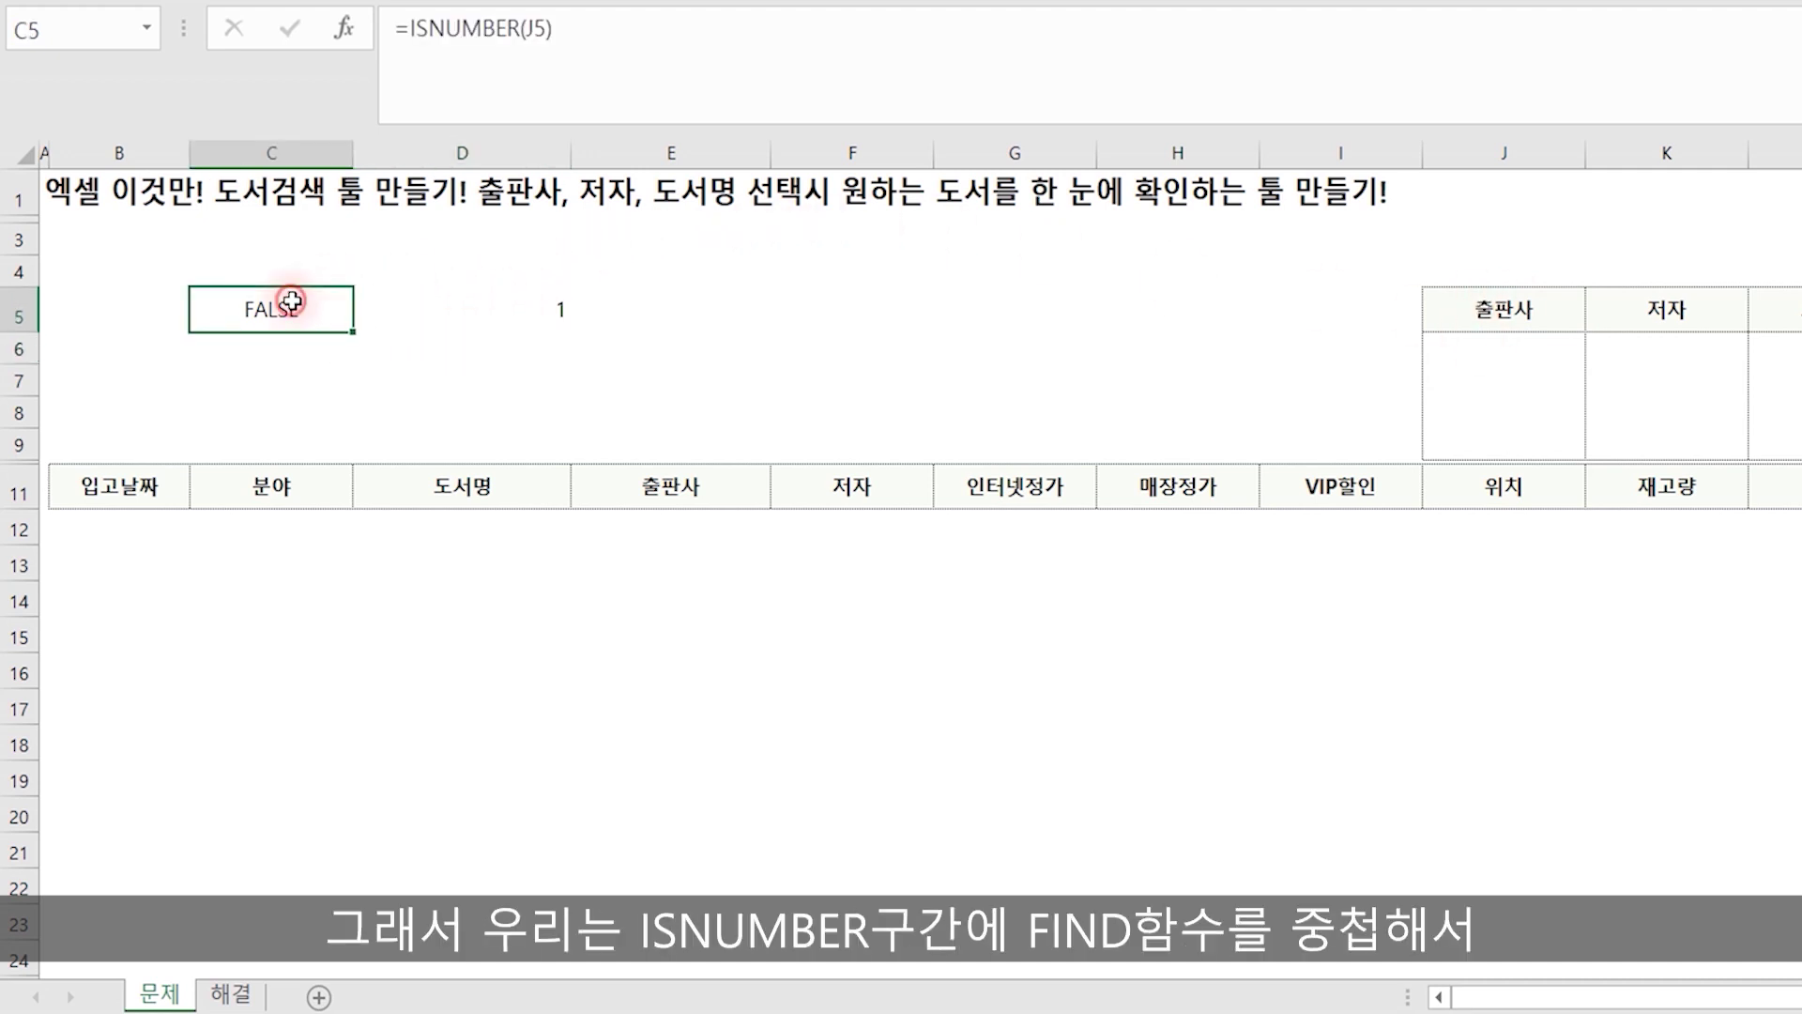
{"action": "left_click", "coordinate": [494, 312]}
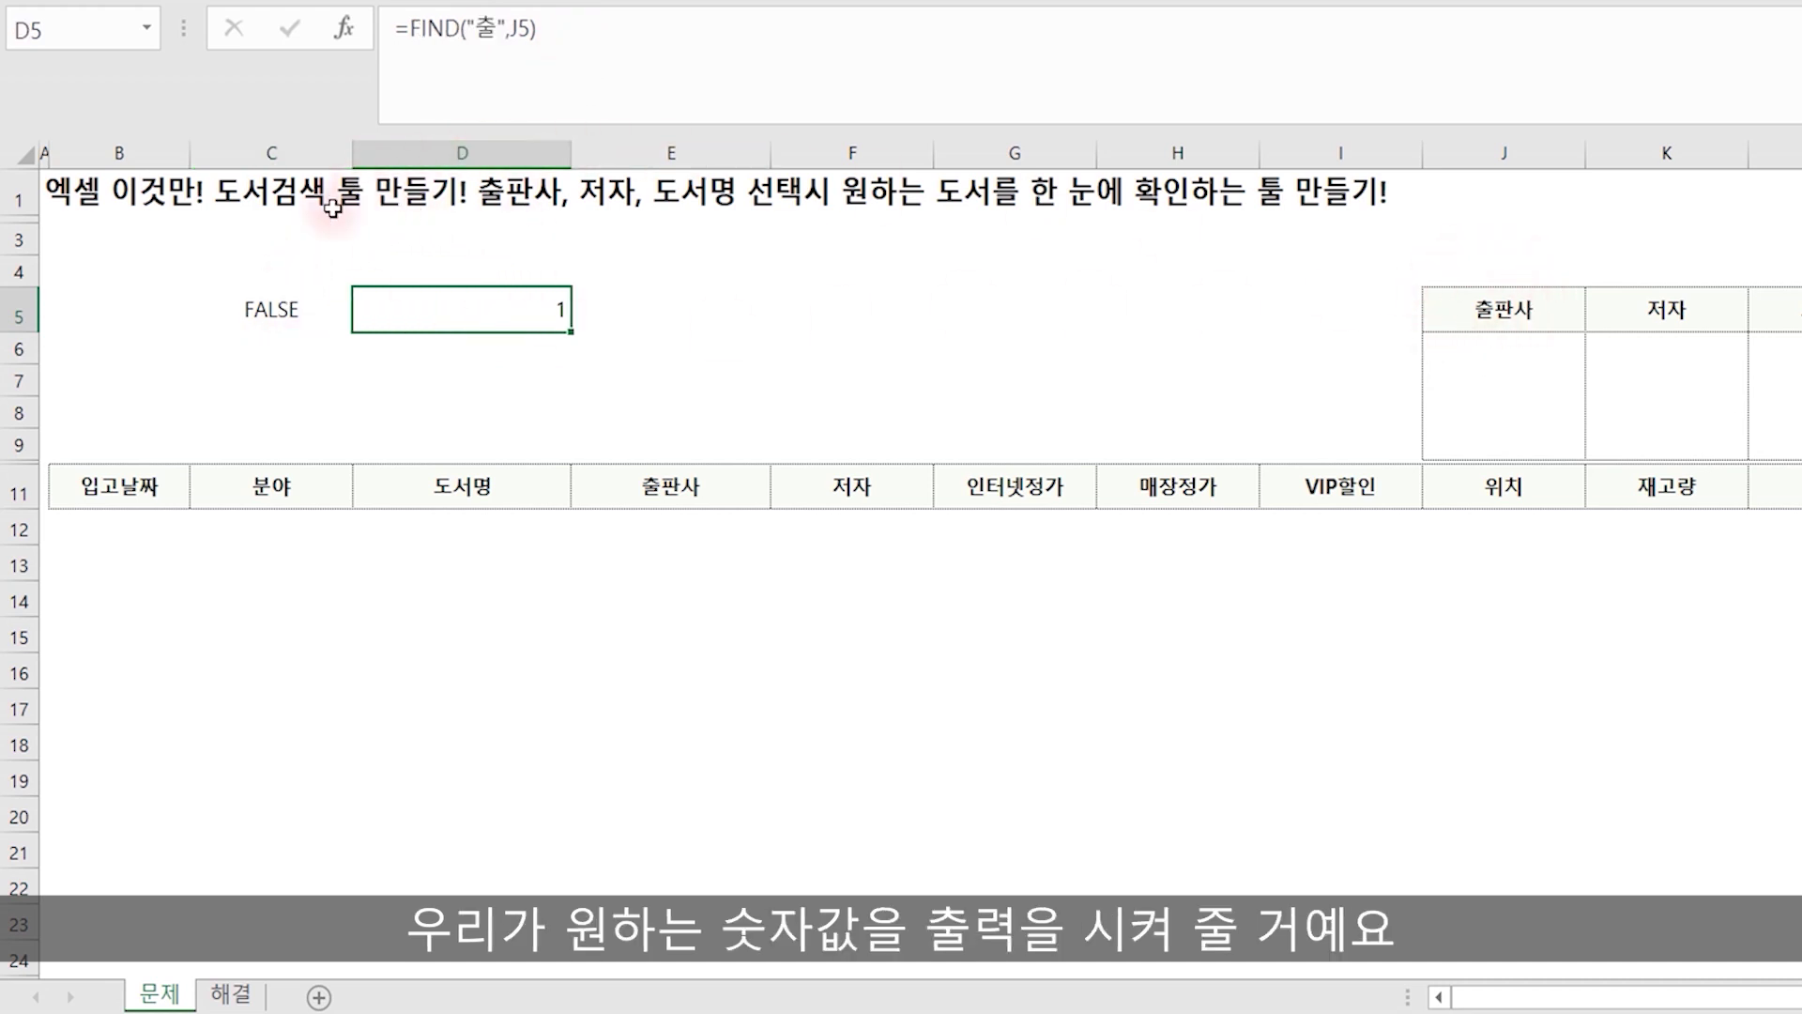
{"action": "left_click", "coordinate": [260, 304]}
{"action": "double_click", "coordinate": [259, 304]}
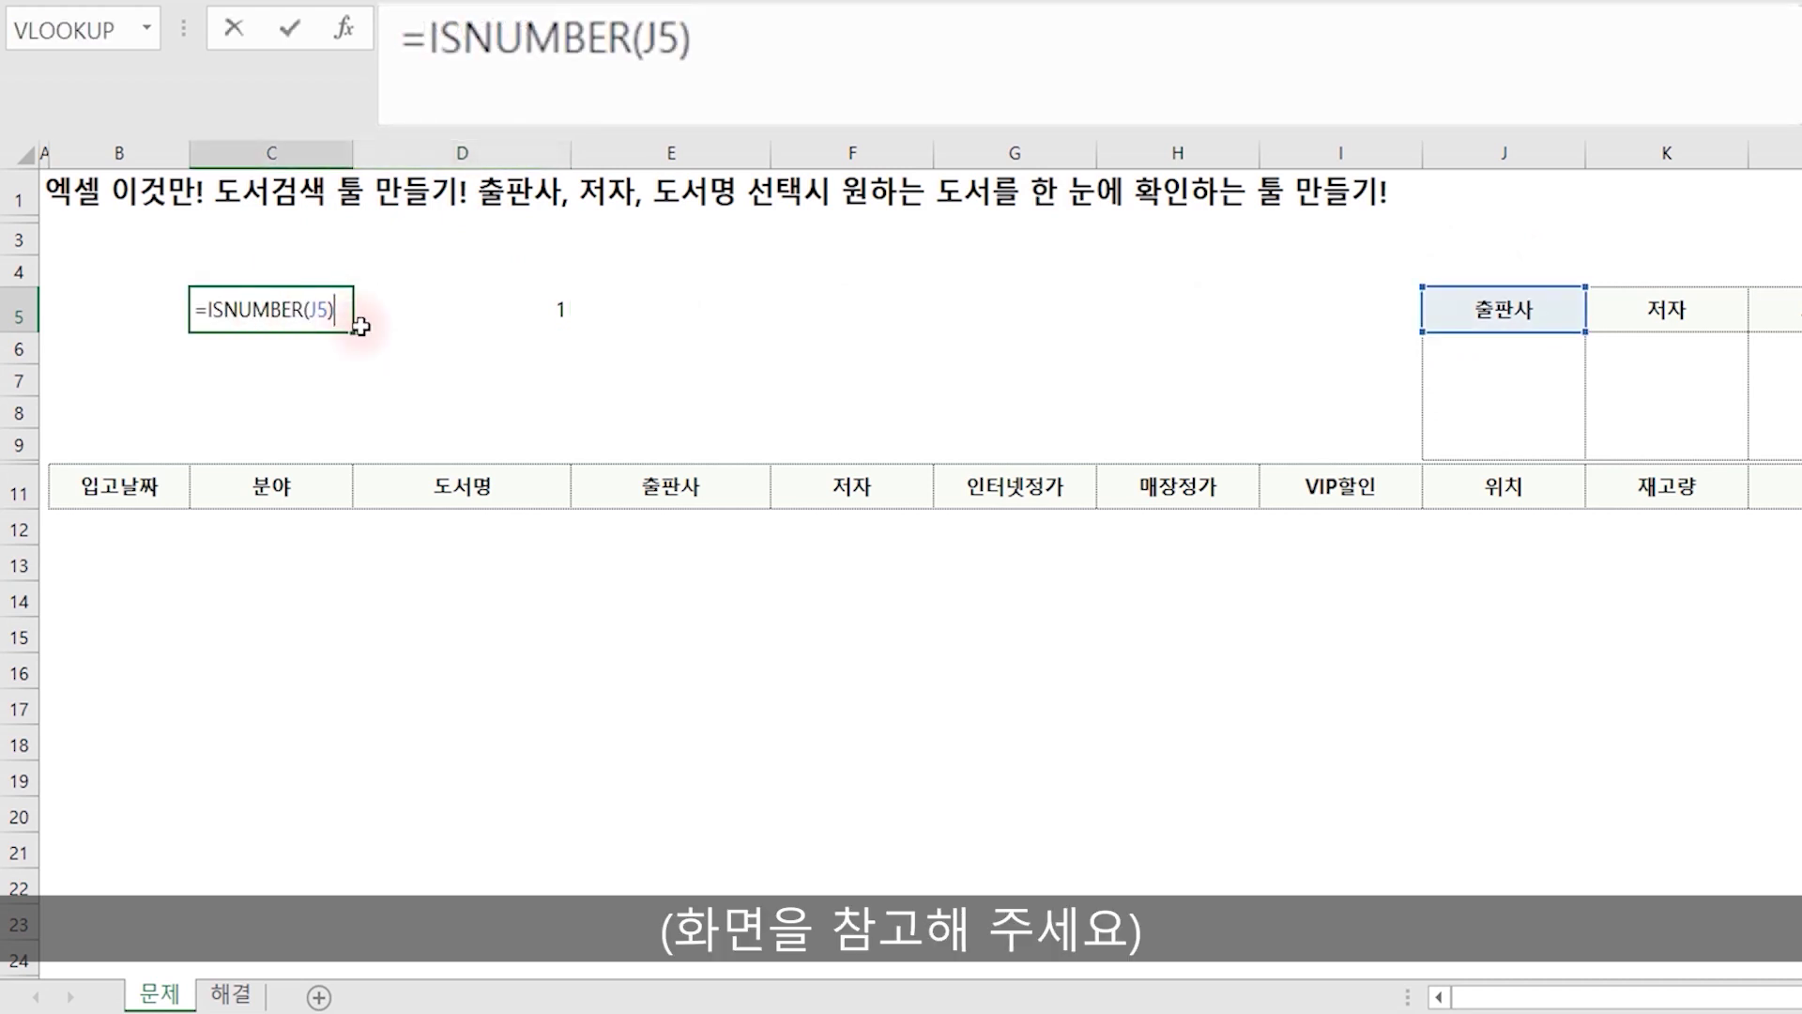
{"action": "key", "text": "BackSpace"}
{"action": "key", "text": "BackSpace"}
{"action": "key", "text": "BackSpace"}
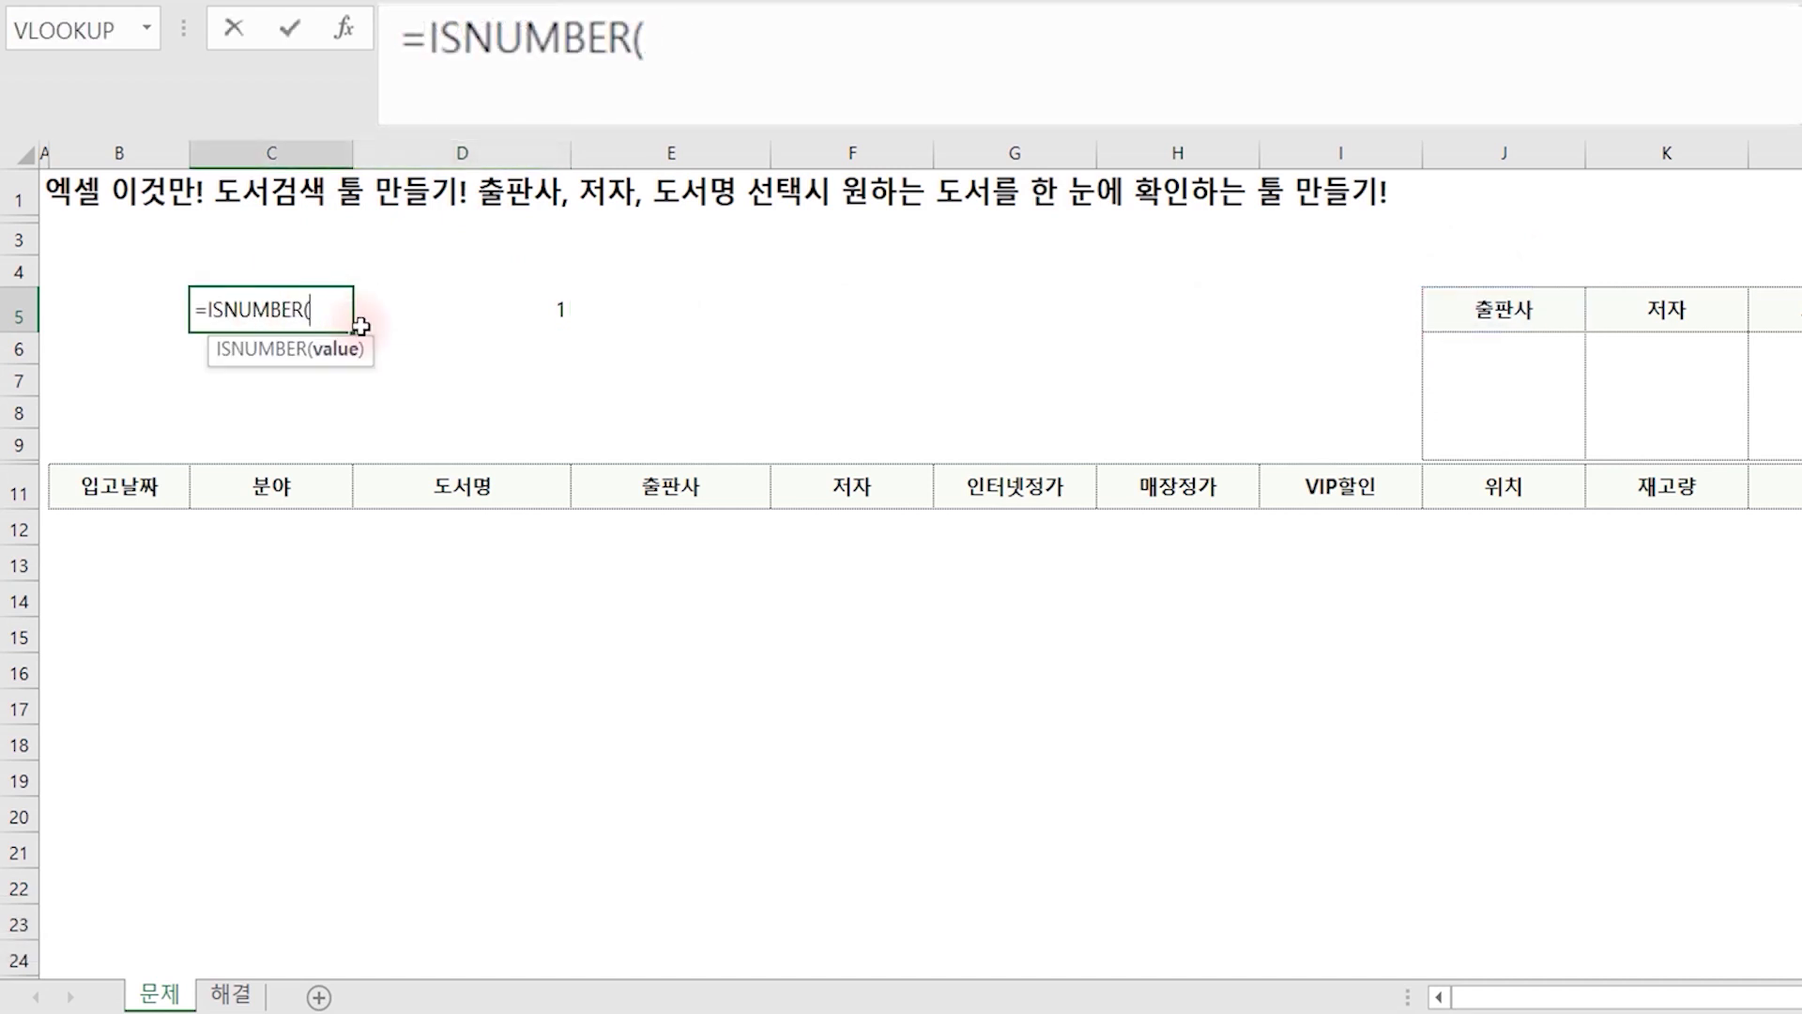
{"action": "type", "text": "FIND(\""}
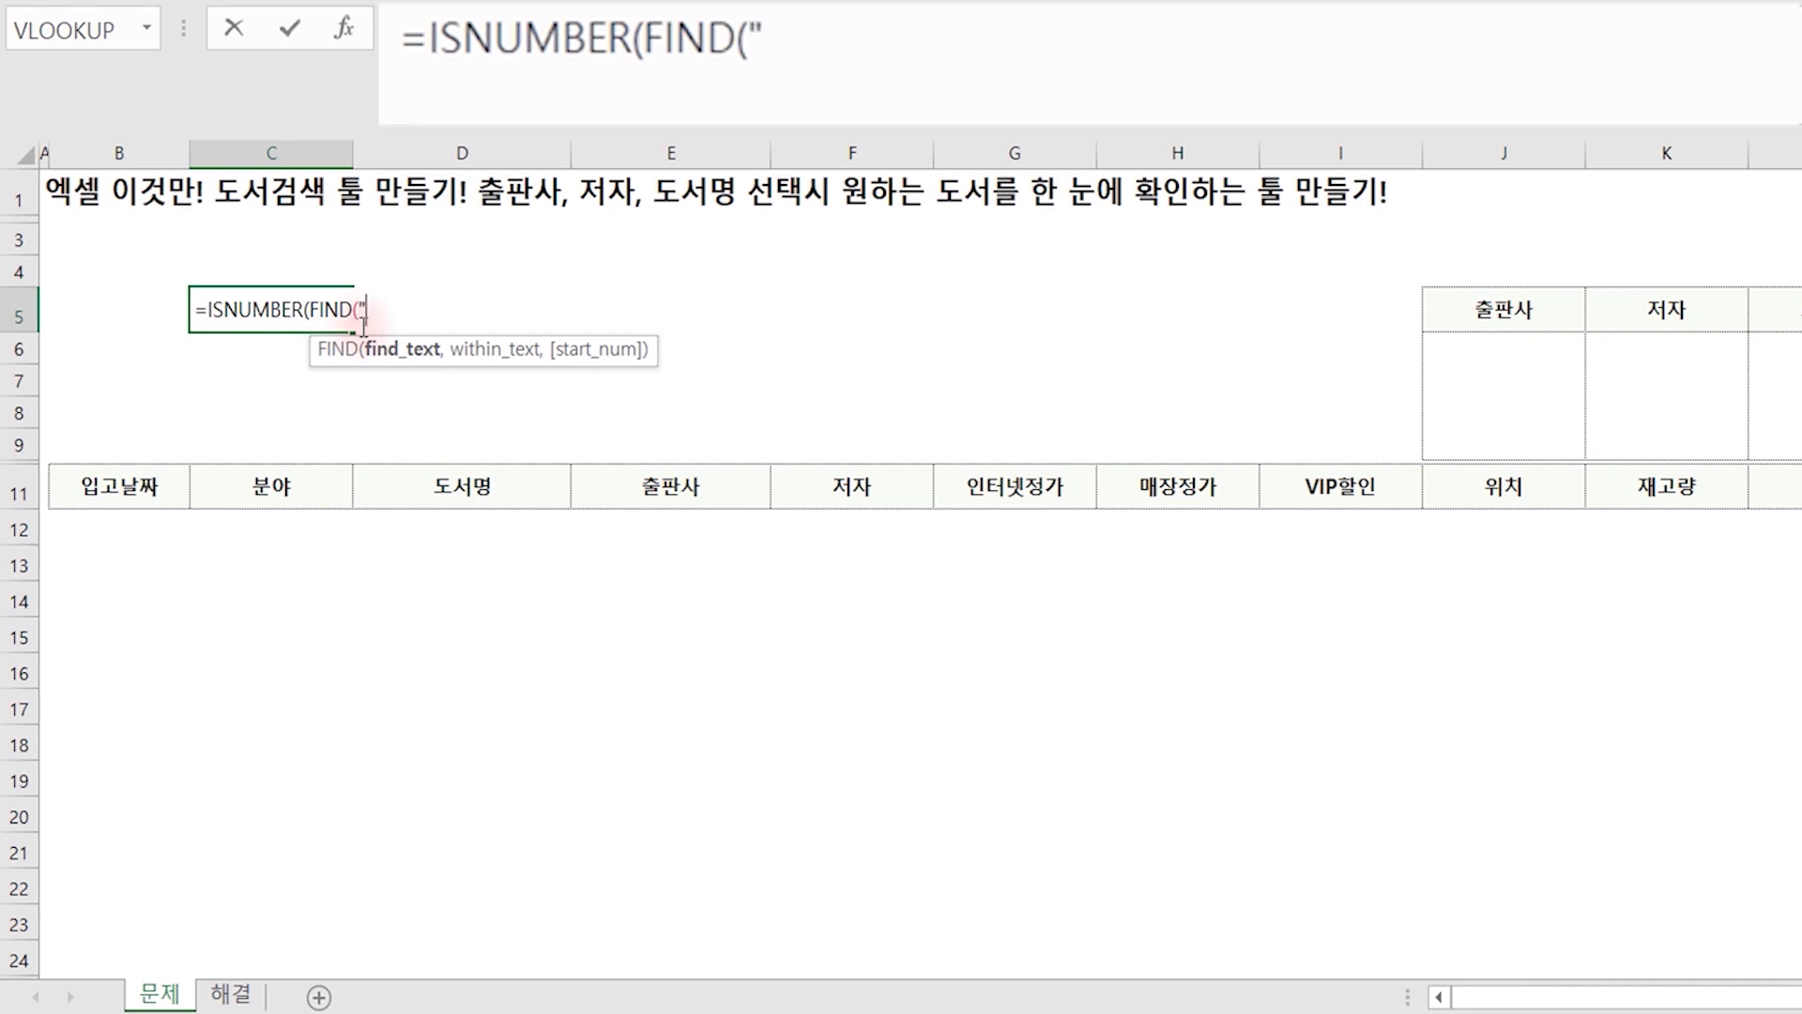
{"action": "type", "text": "출\","}
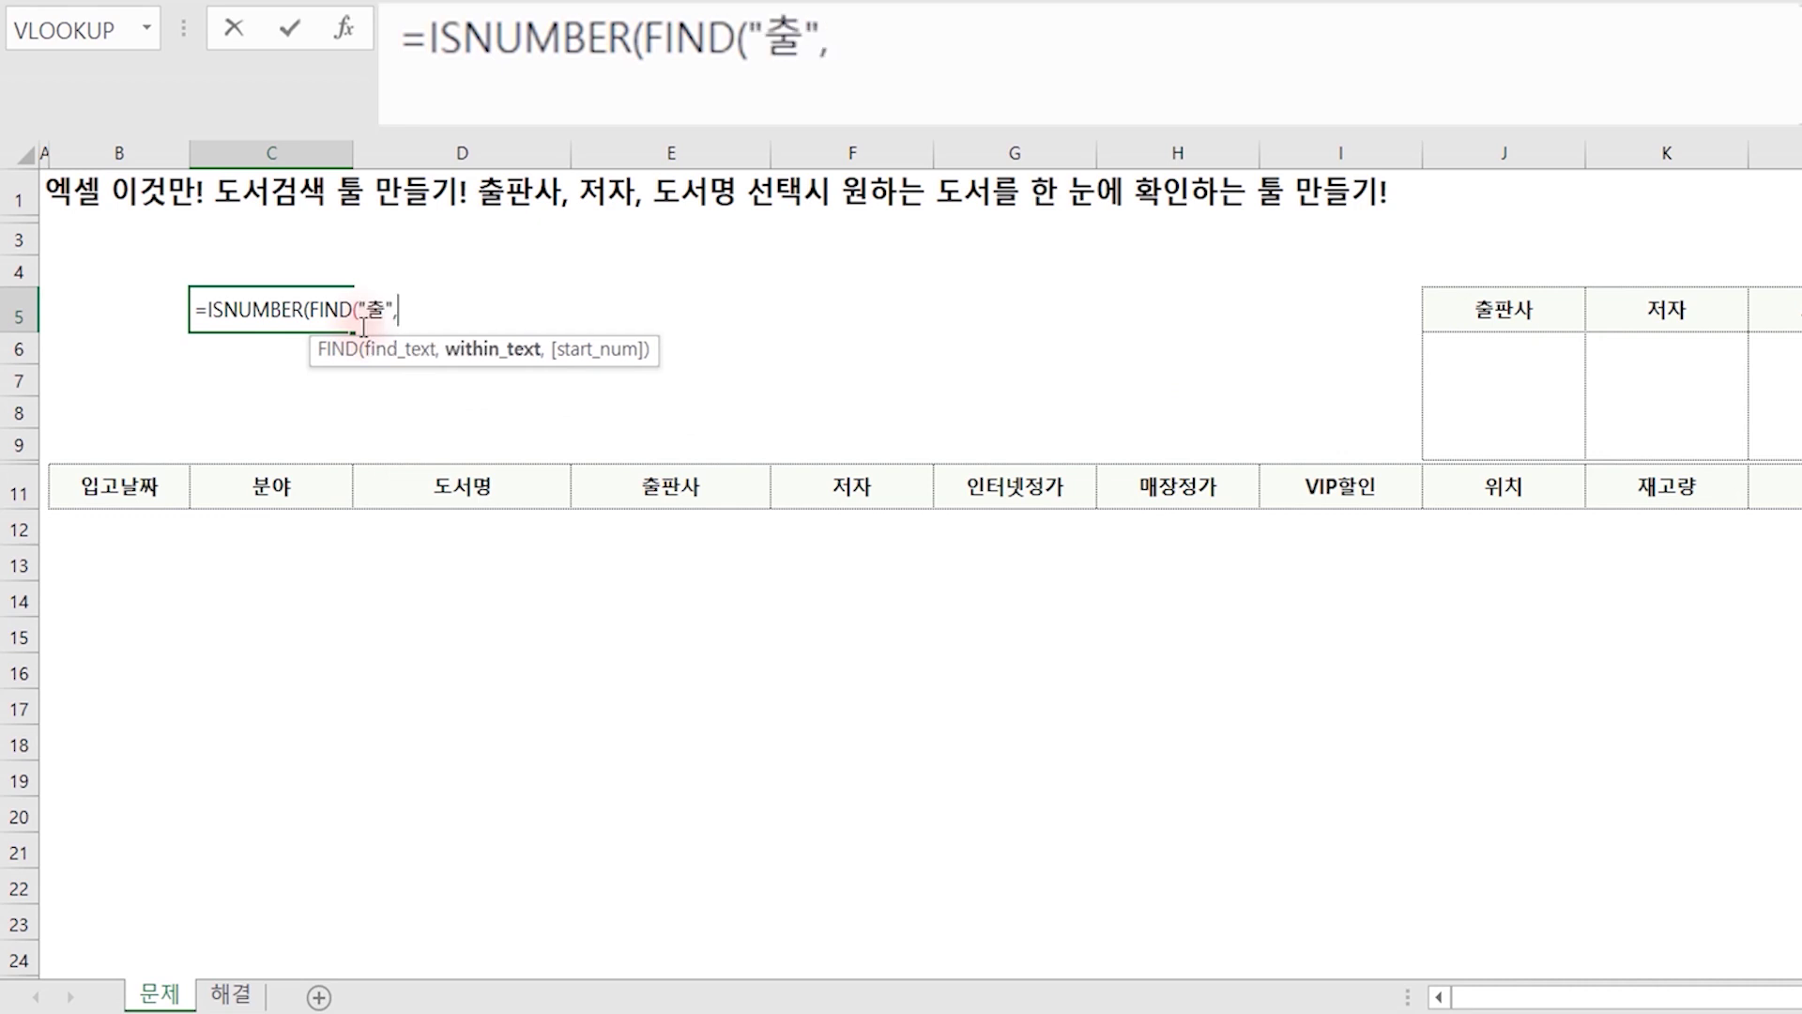
{"action": "left_click", "coordinate": [1500, 312]}
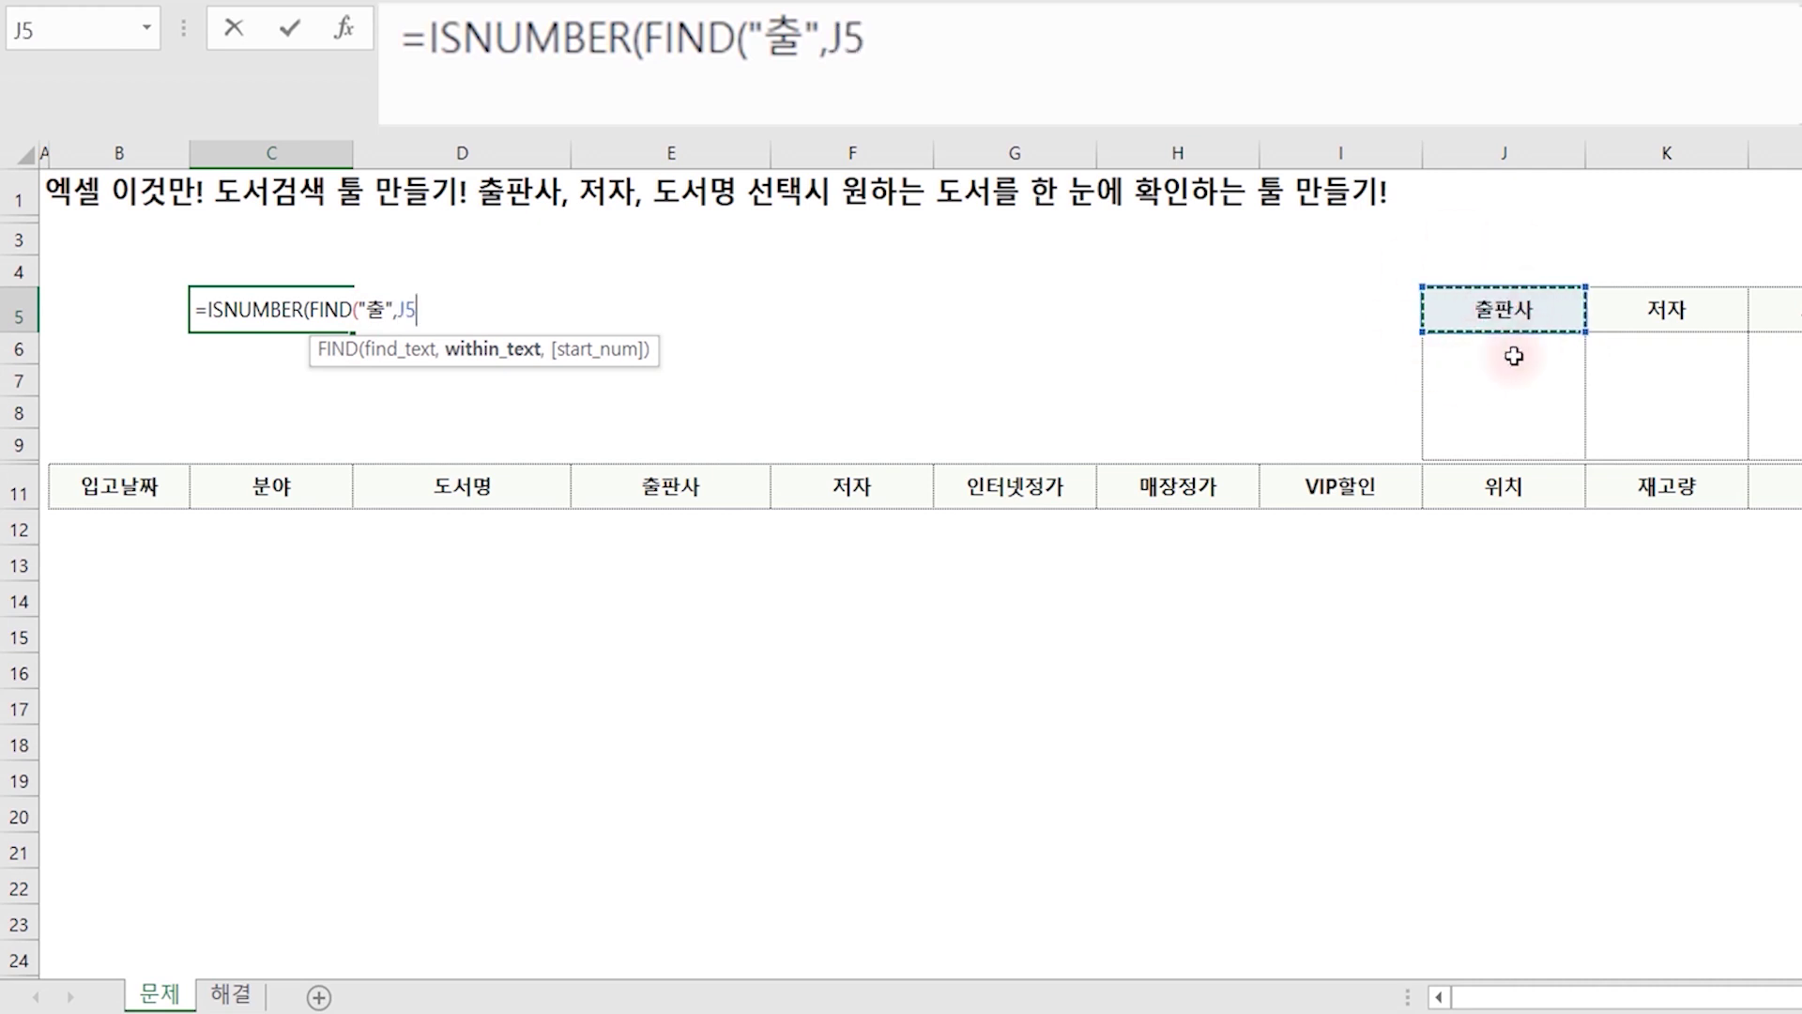
{"action": "type", "text": ")"}
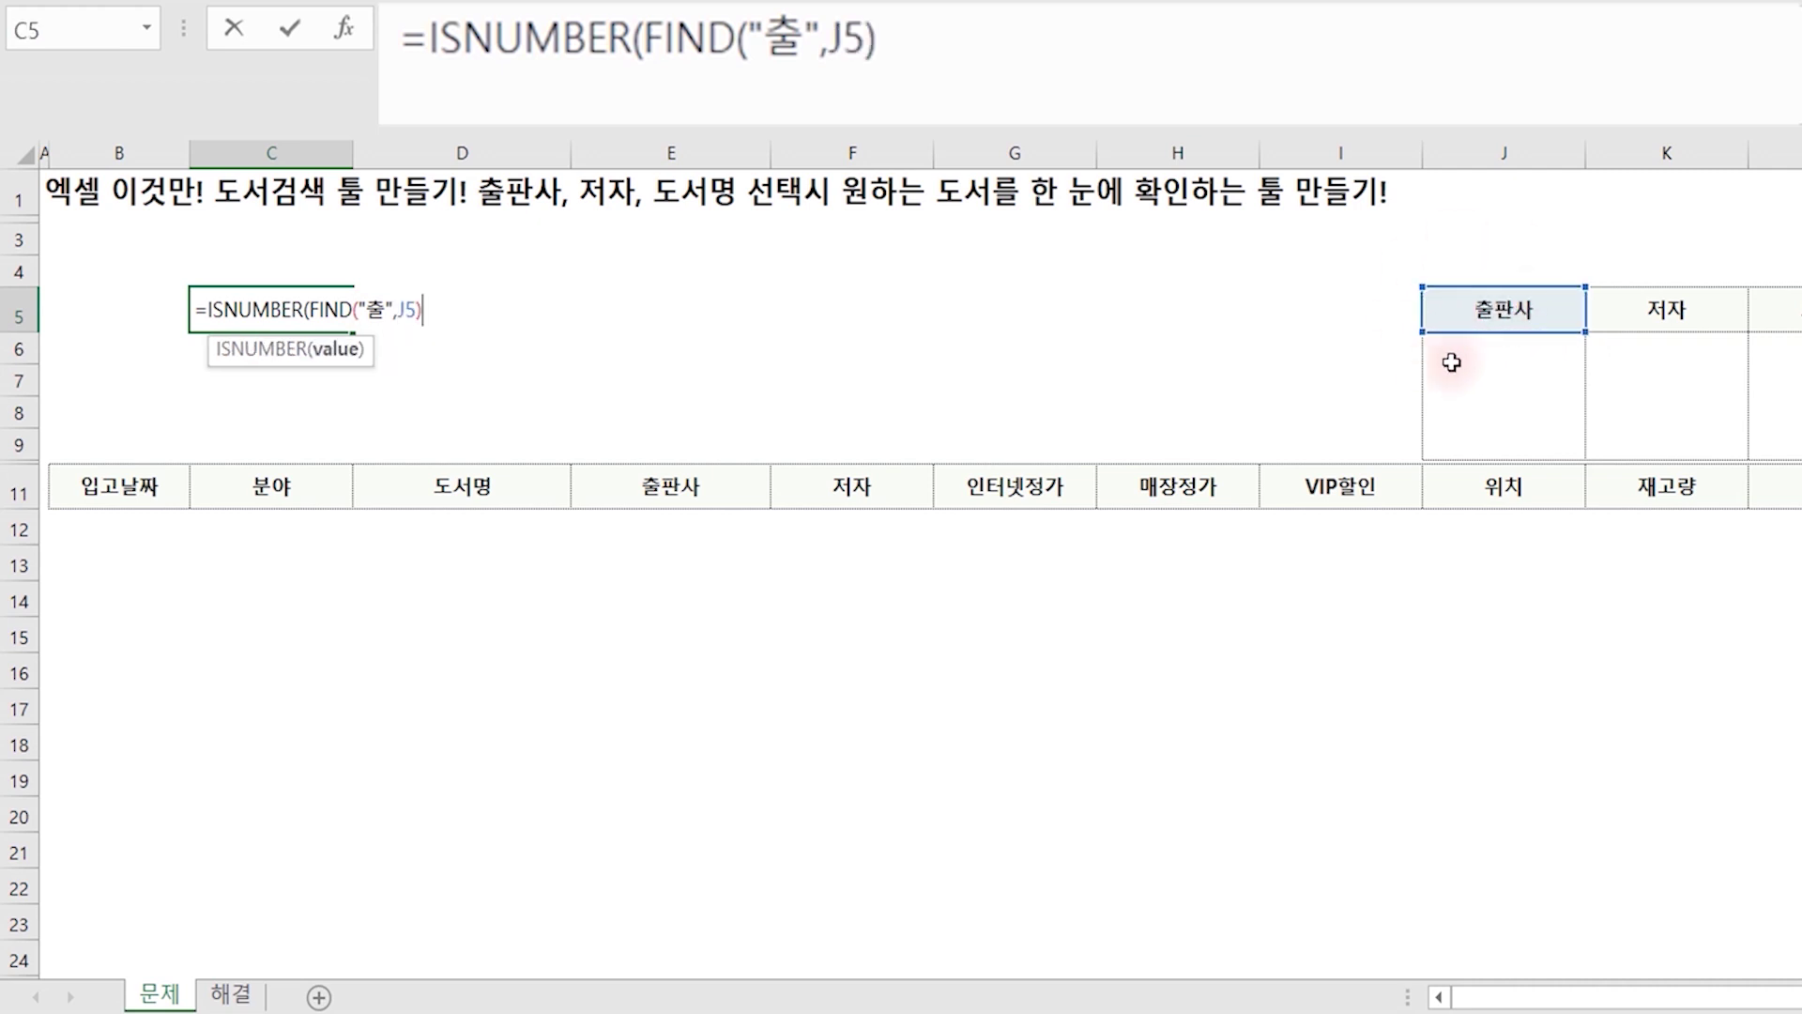
{"action": "type", "text": ")"}
{"action": "key", "text": "Return"}
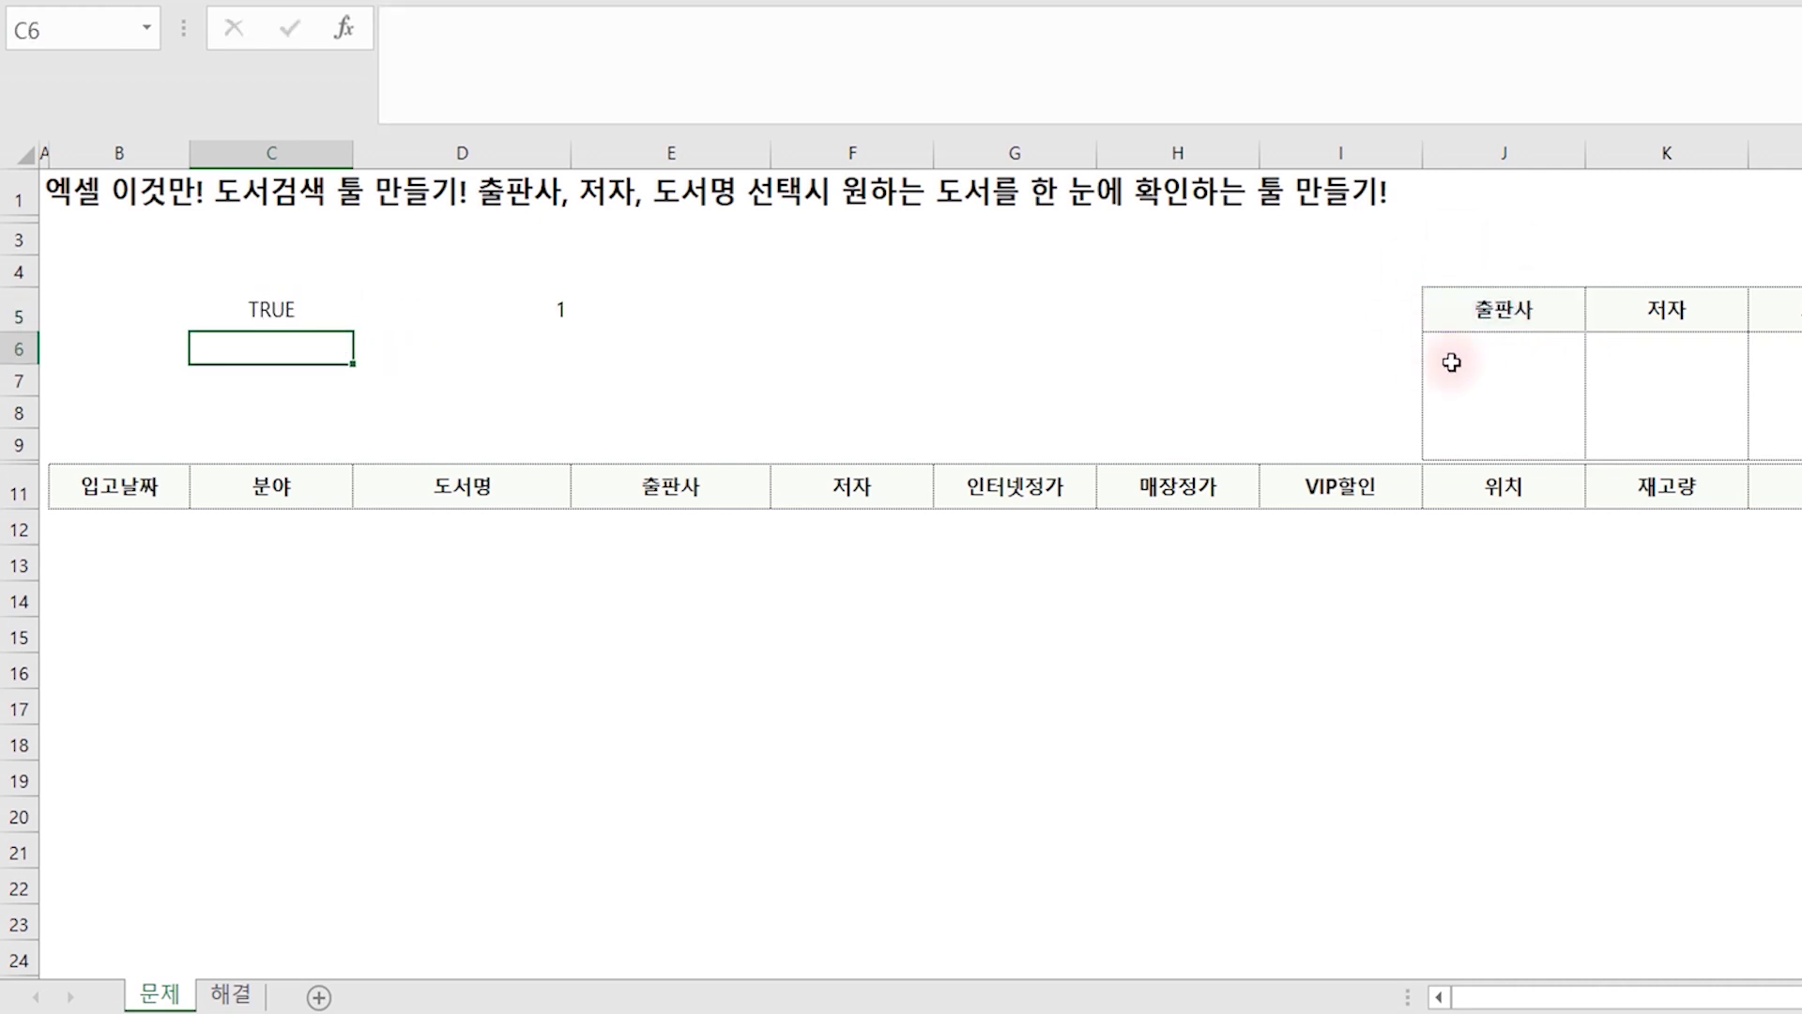
{"action": "key", "text": "Up"}
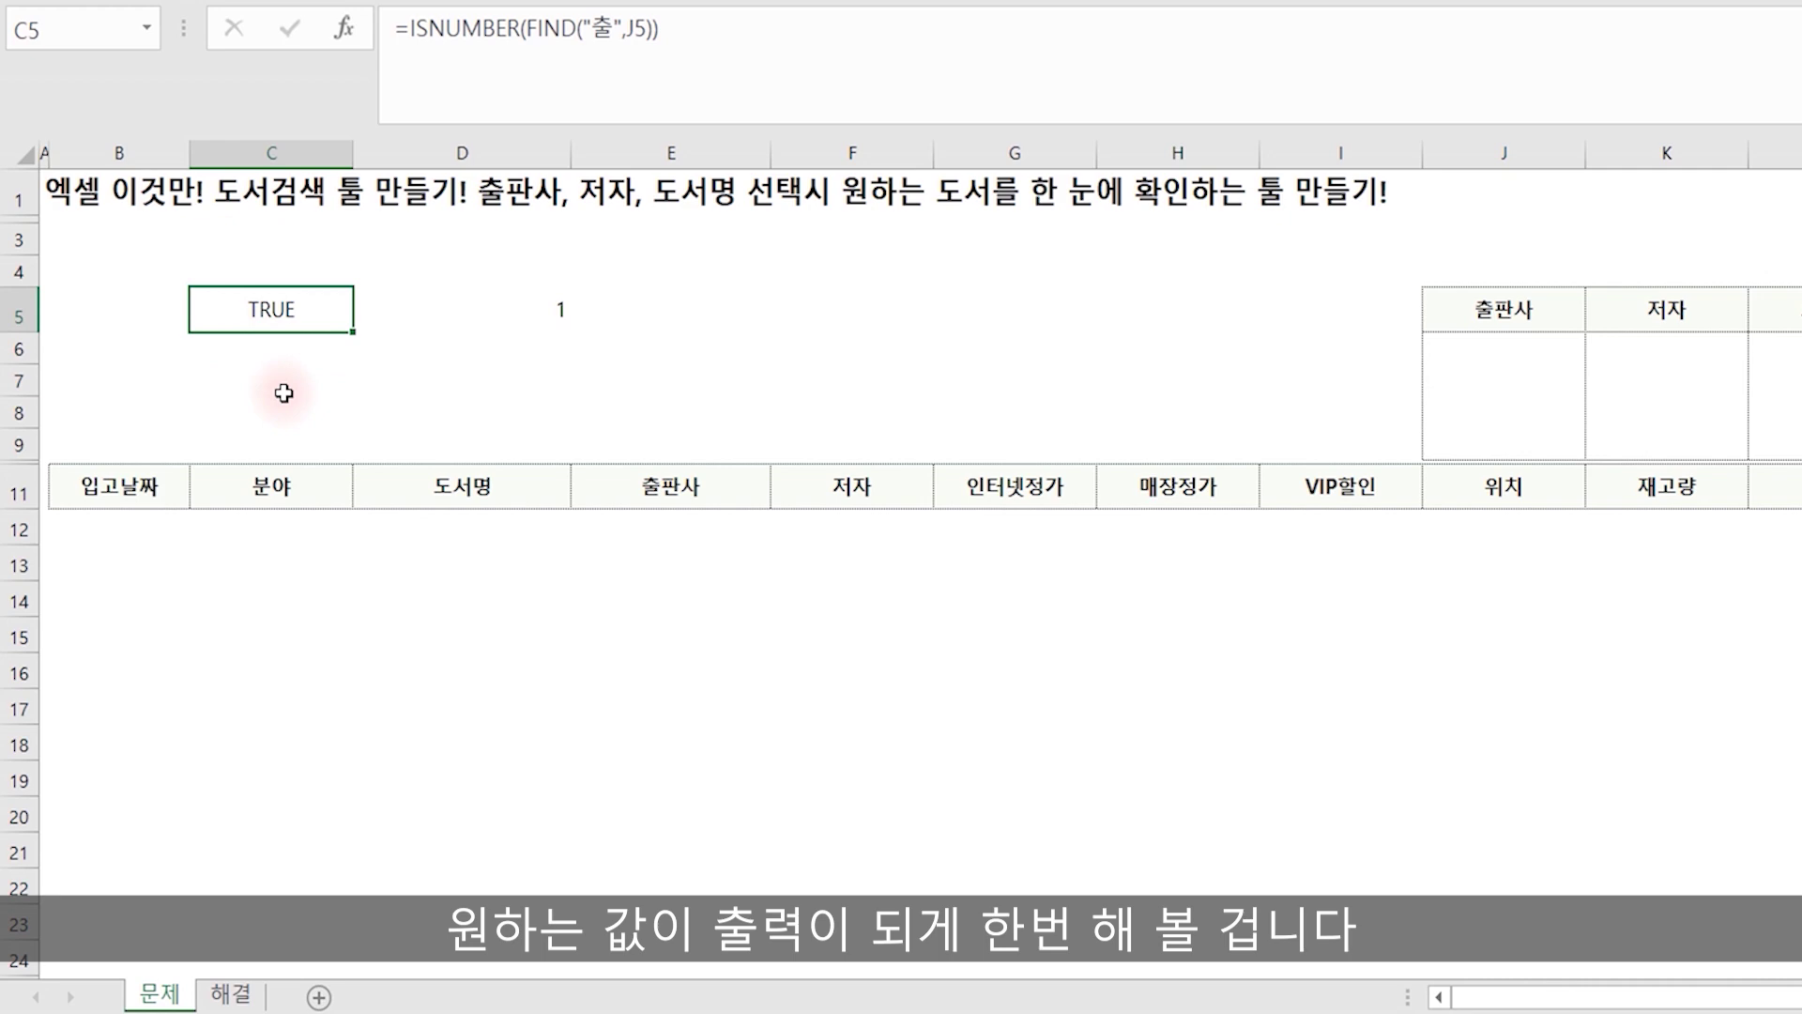
Begin =INDEX( in B12 with the 입고날짜 range B$51:B$90 as the array.
{"action": "left_click", "coordinate": [117, 560]}
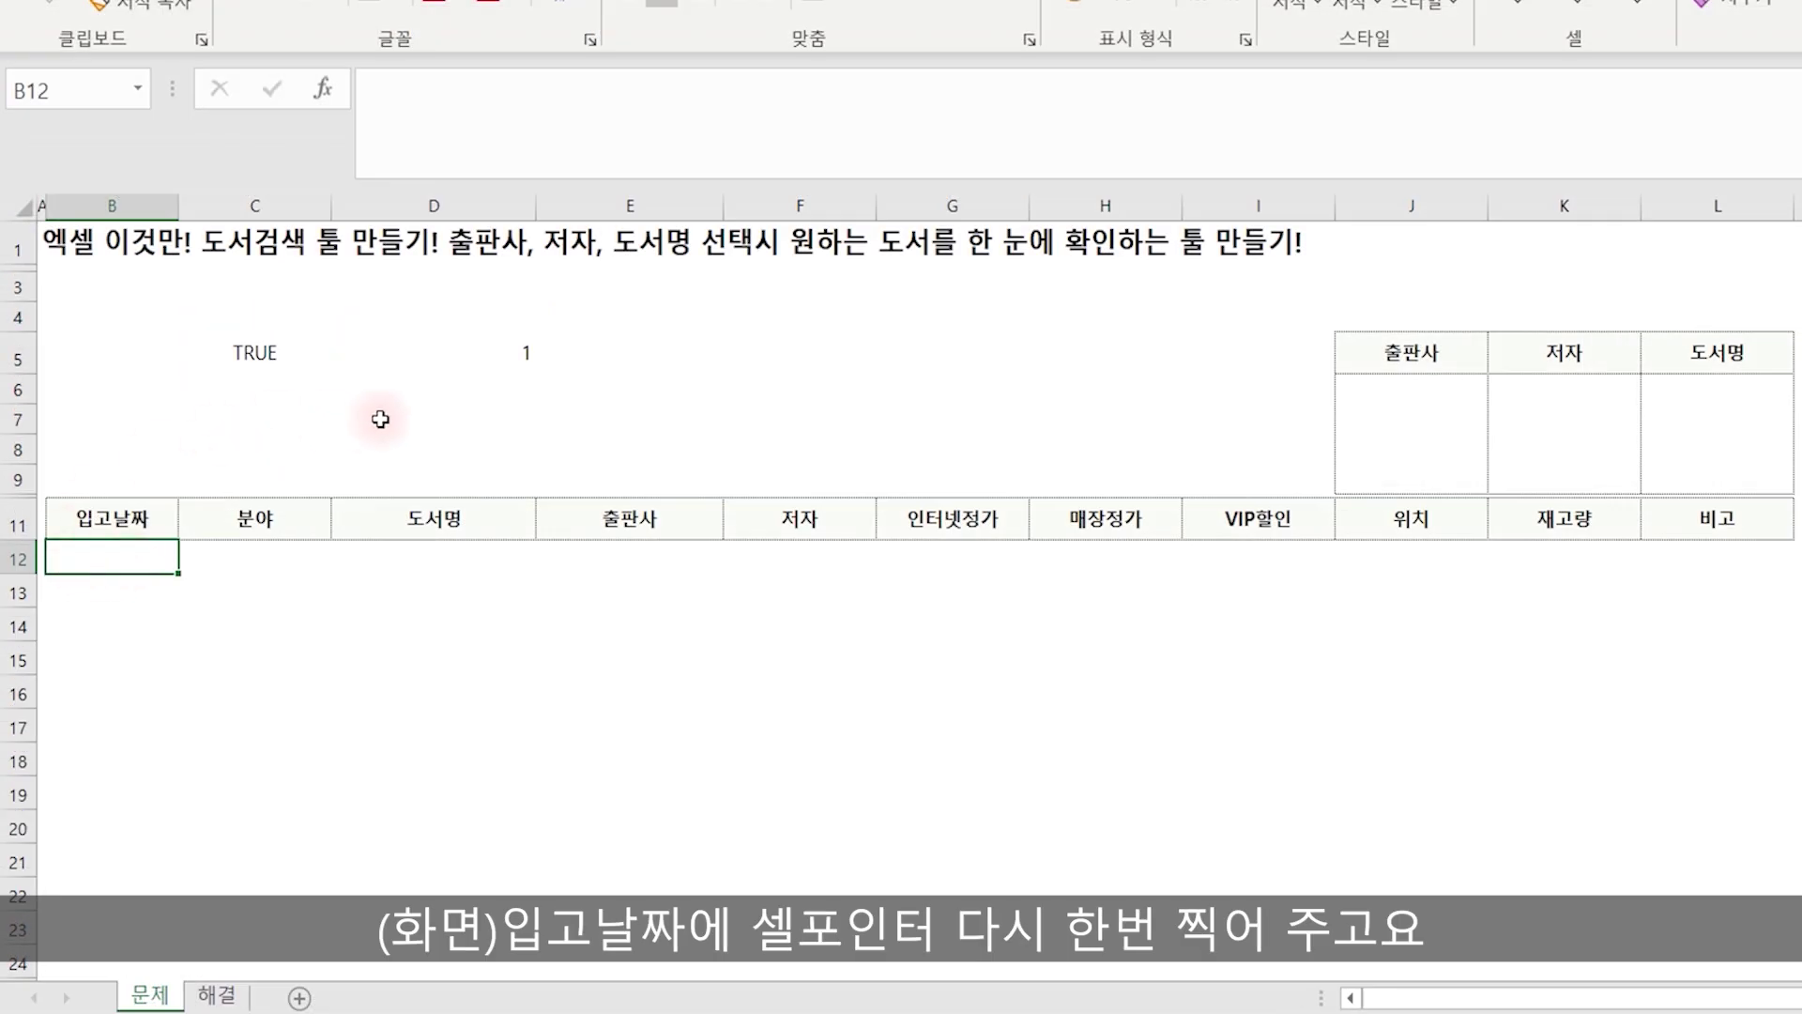
{"action": "type", "text": "="}
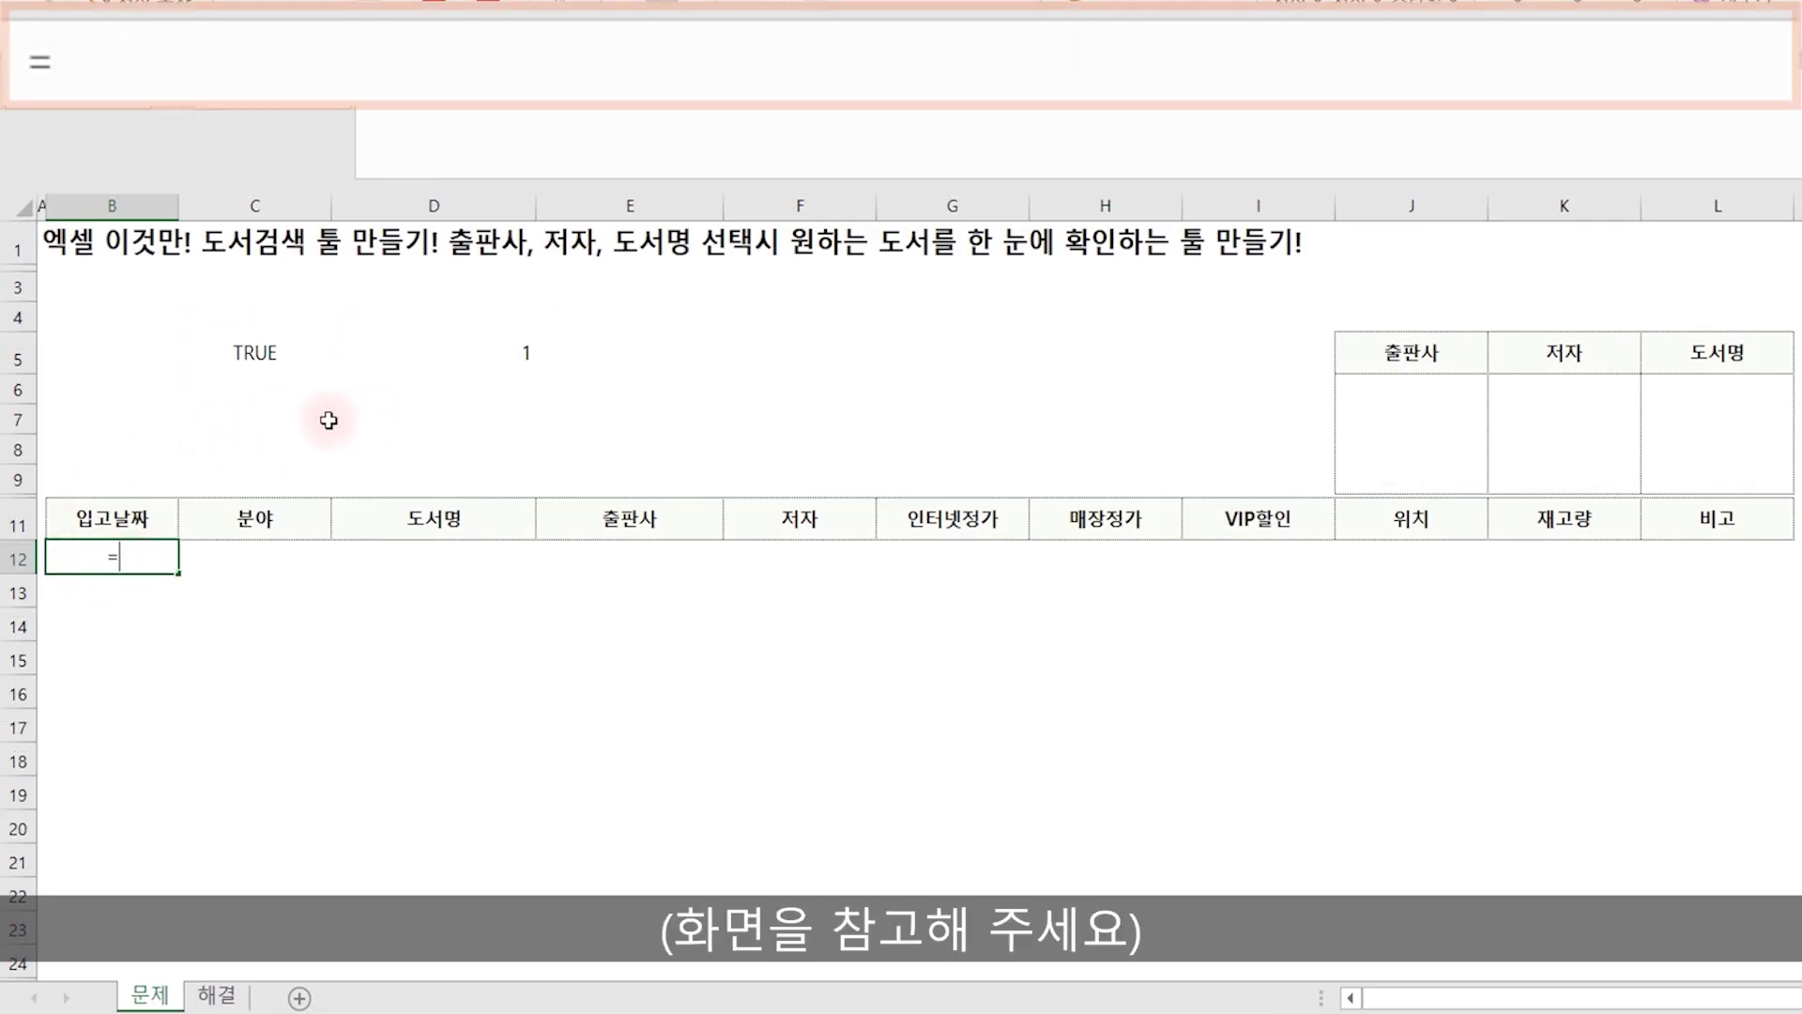
{"action": "type", "text": "INDEX"}
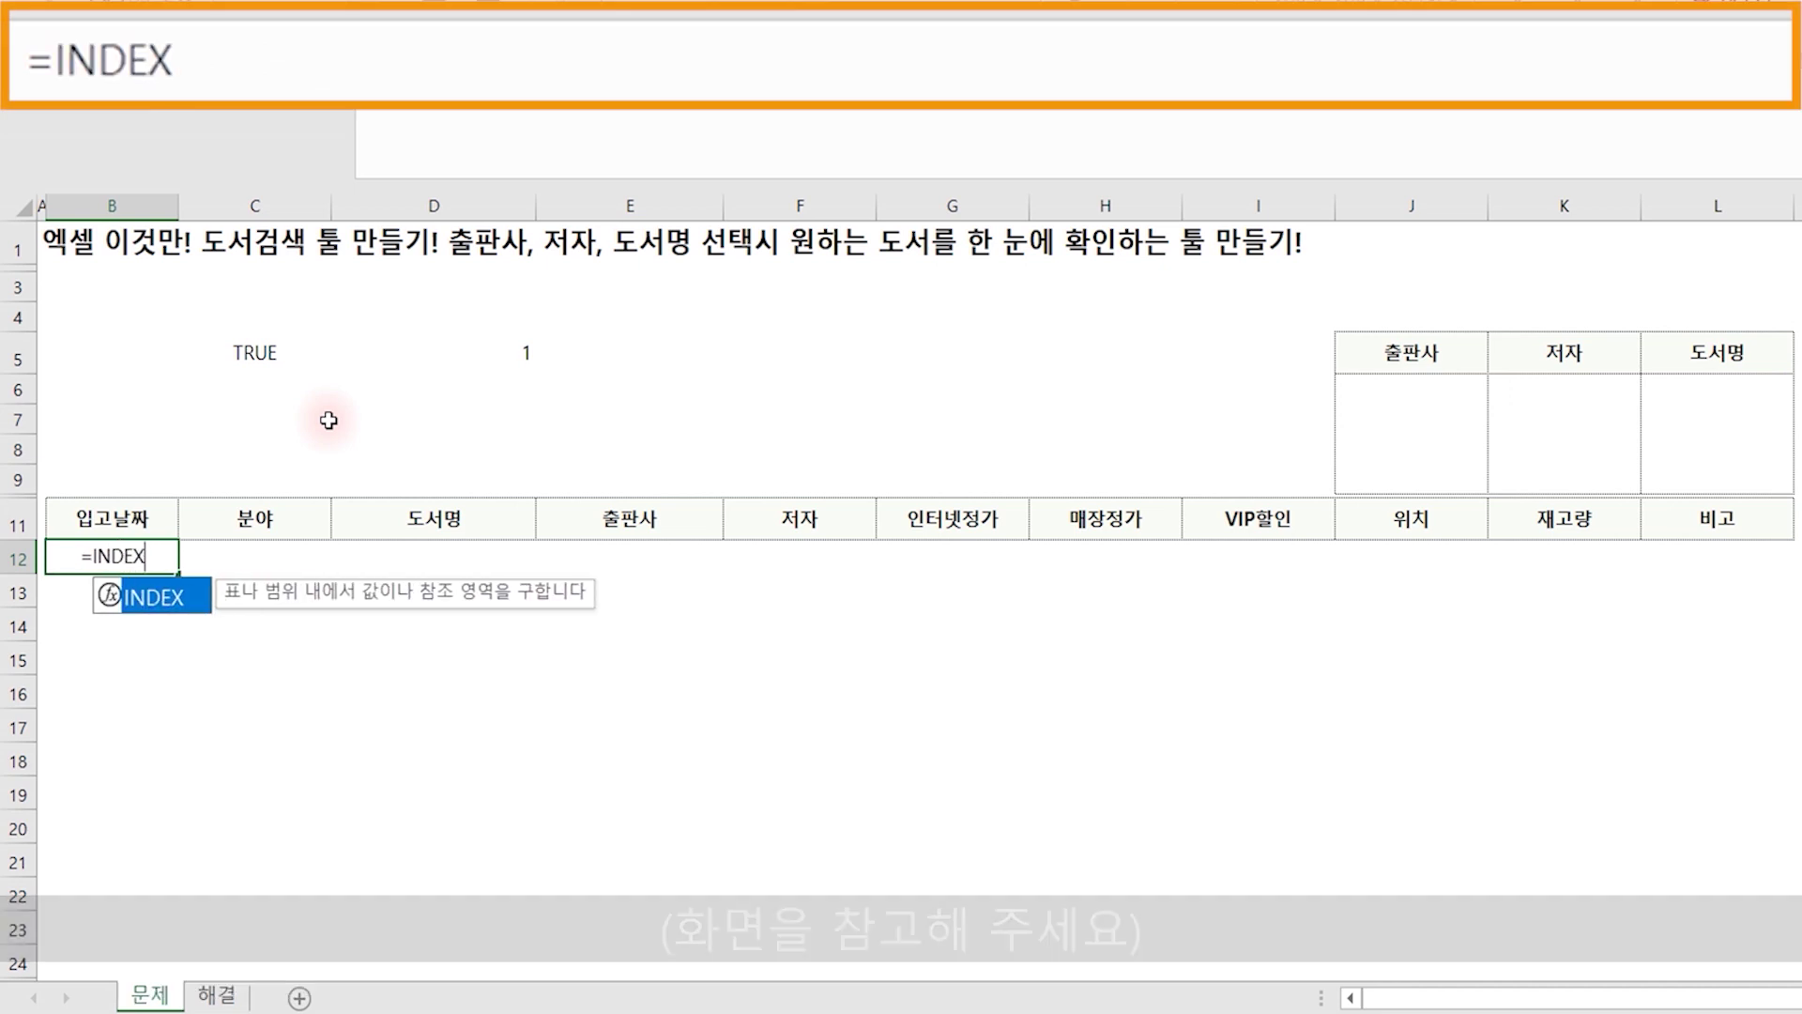
{"action": "type", "text": "("}
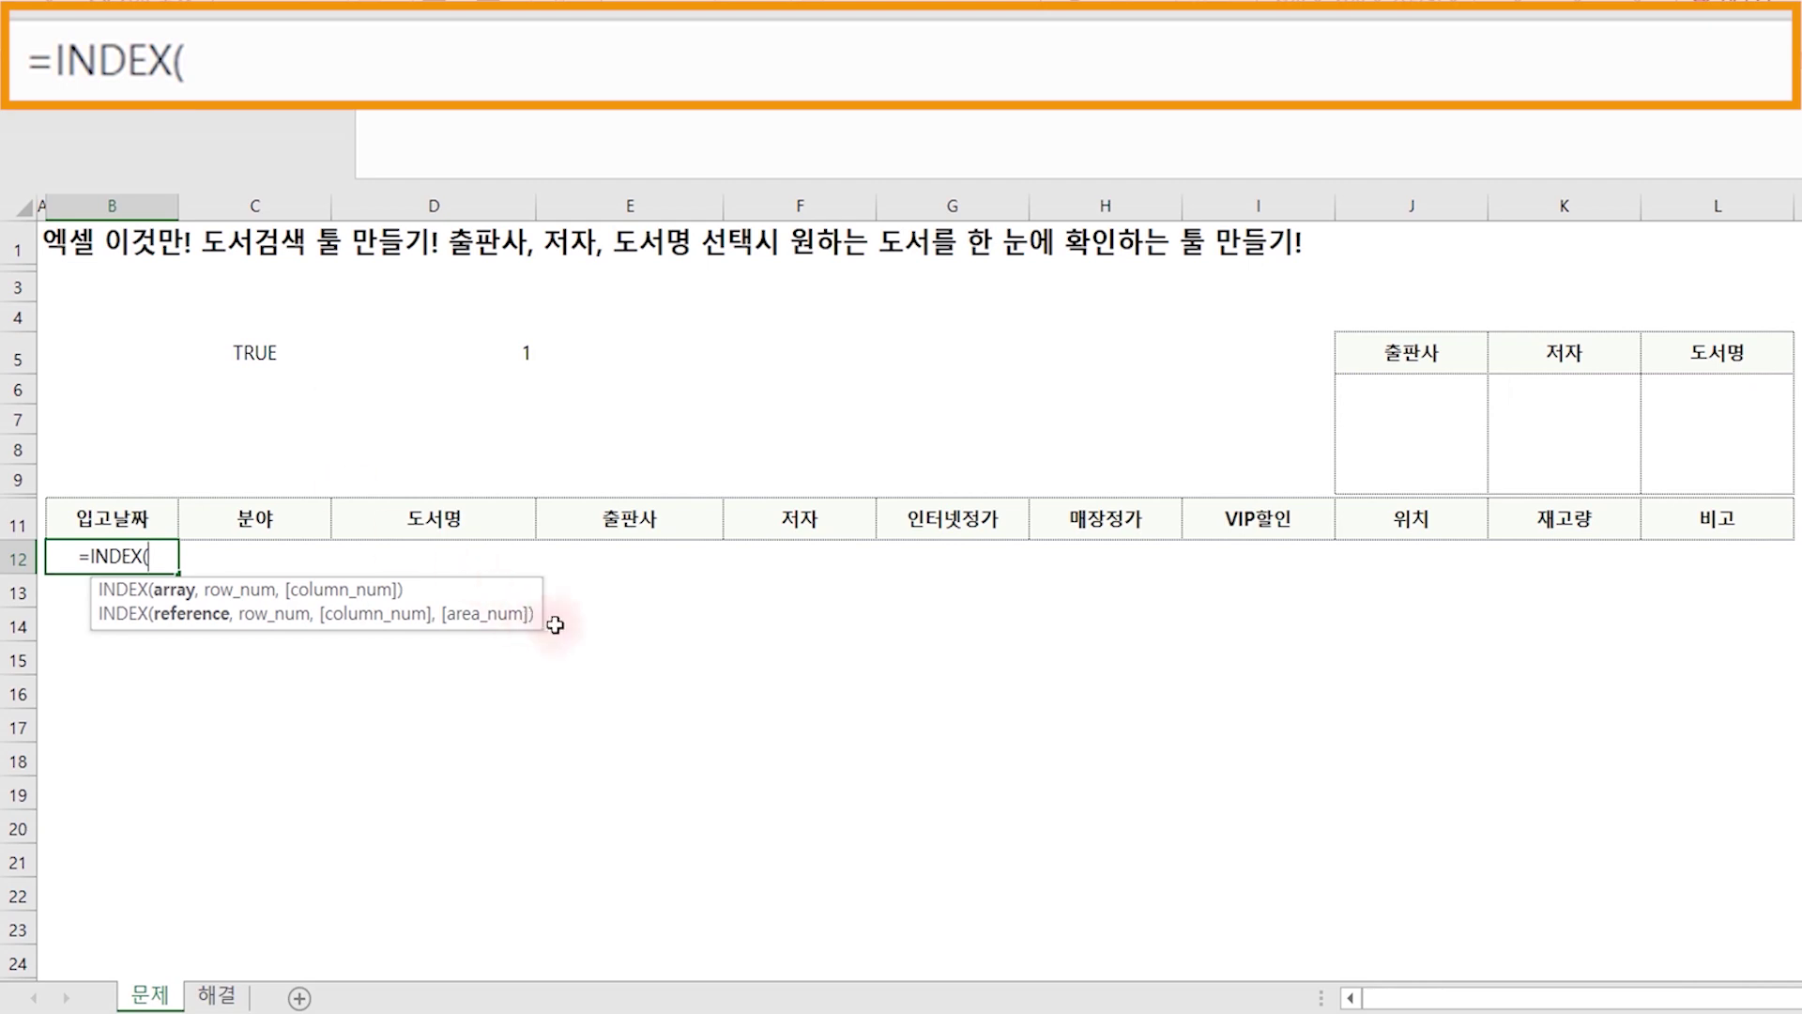
{"action": "scroll", "coordinate": [623, 624], "scroll_direction": "down", "scroll_amount": 7}
{"action": "scroll", "coordinate": [623, 624], "scroll_direction": "down", "scroll_amount": 3}
{"action": "scroll", "coordinate": [623, 624], "scroll_direction": "down", "scroll_amount": 2}
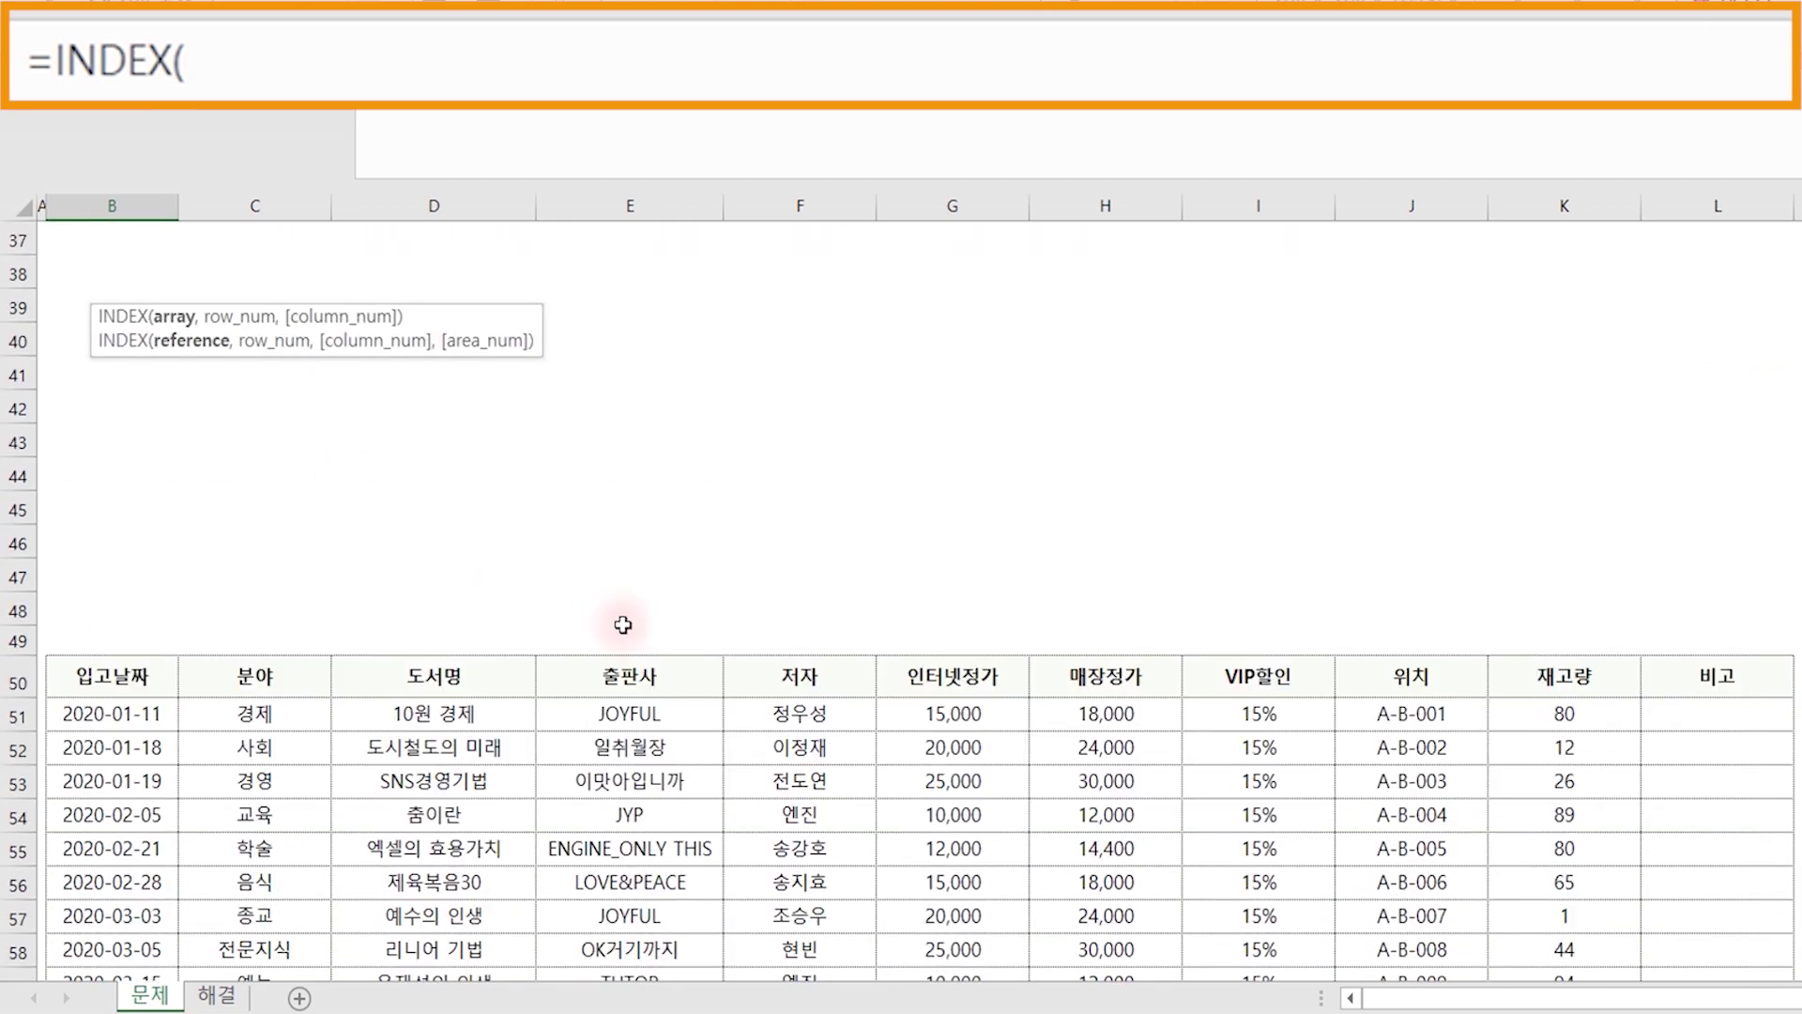
{"action": "scroll", "coordinate": [885, 658], "scroll_direction": "down", "scroll_amount": 3}
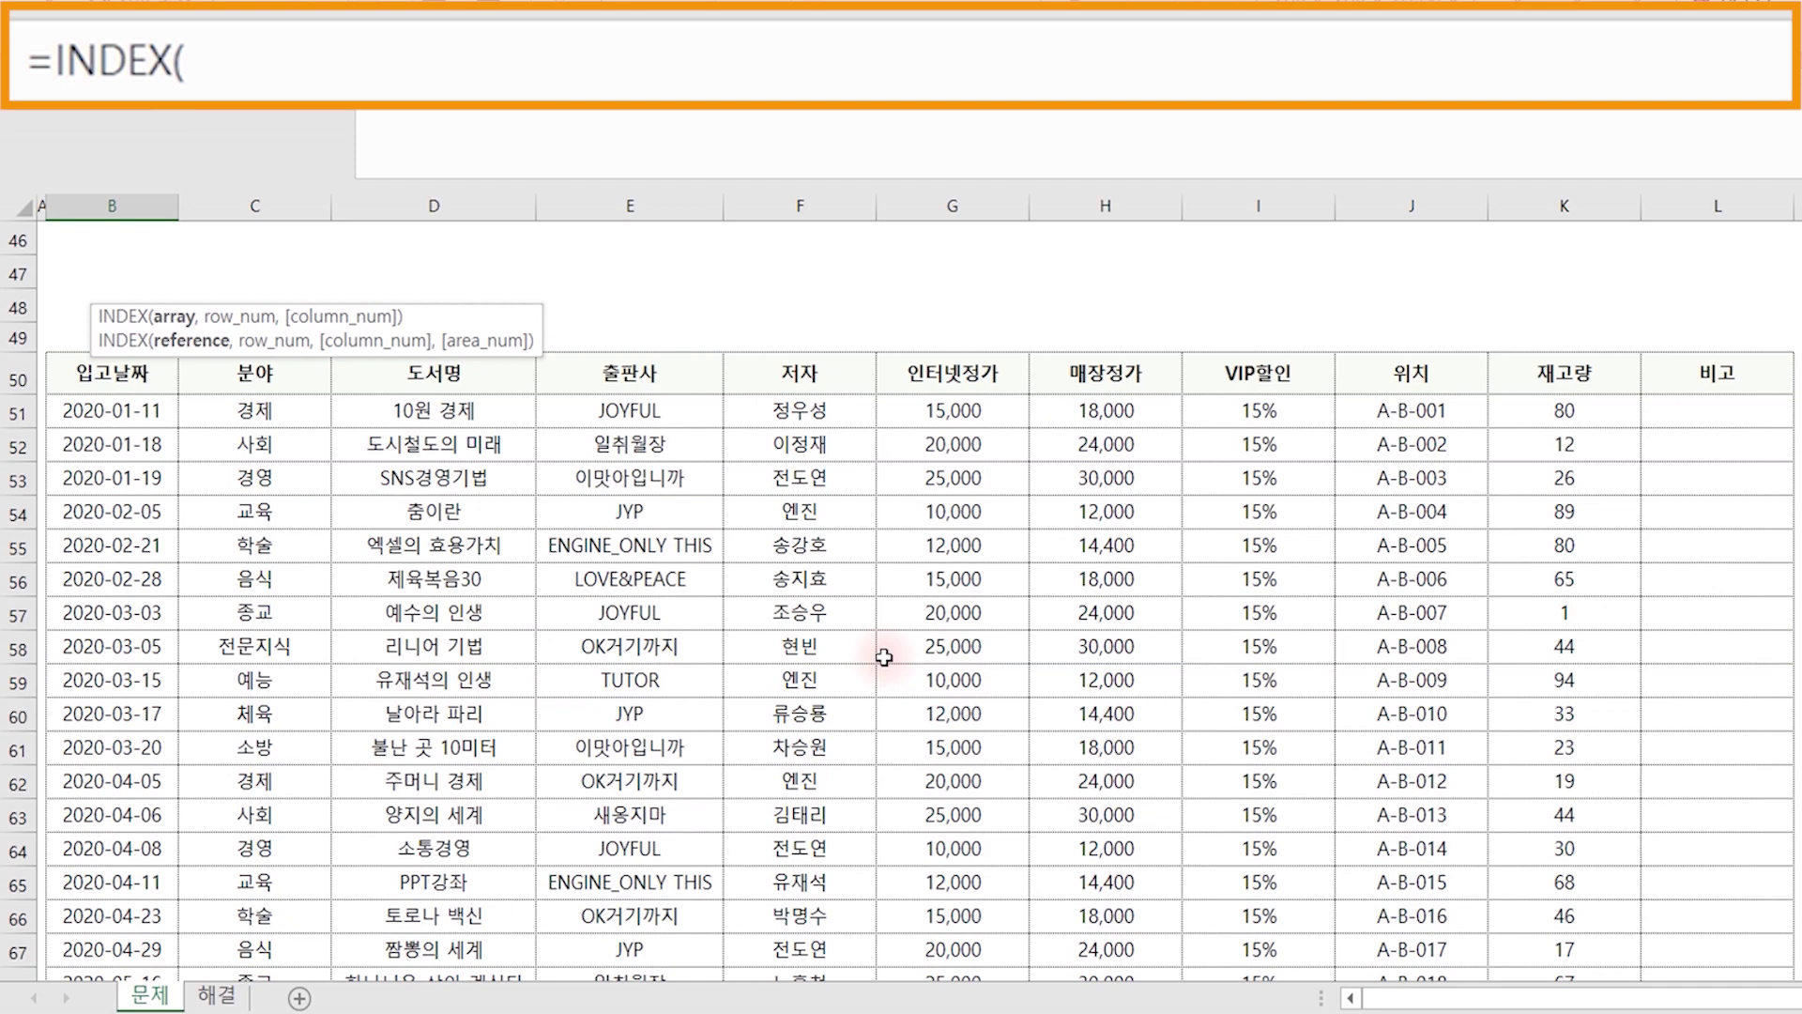
{"action": "scroll", "coordinate": [770, 655], "scroll_direction": "up", "scroll_amount": 4}
{"action": "scroll", "coordinate": [563, 638], "scroll_direction": "up", "scroll_amount": 10}
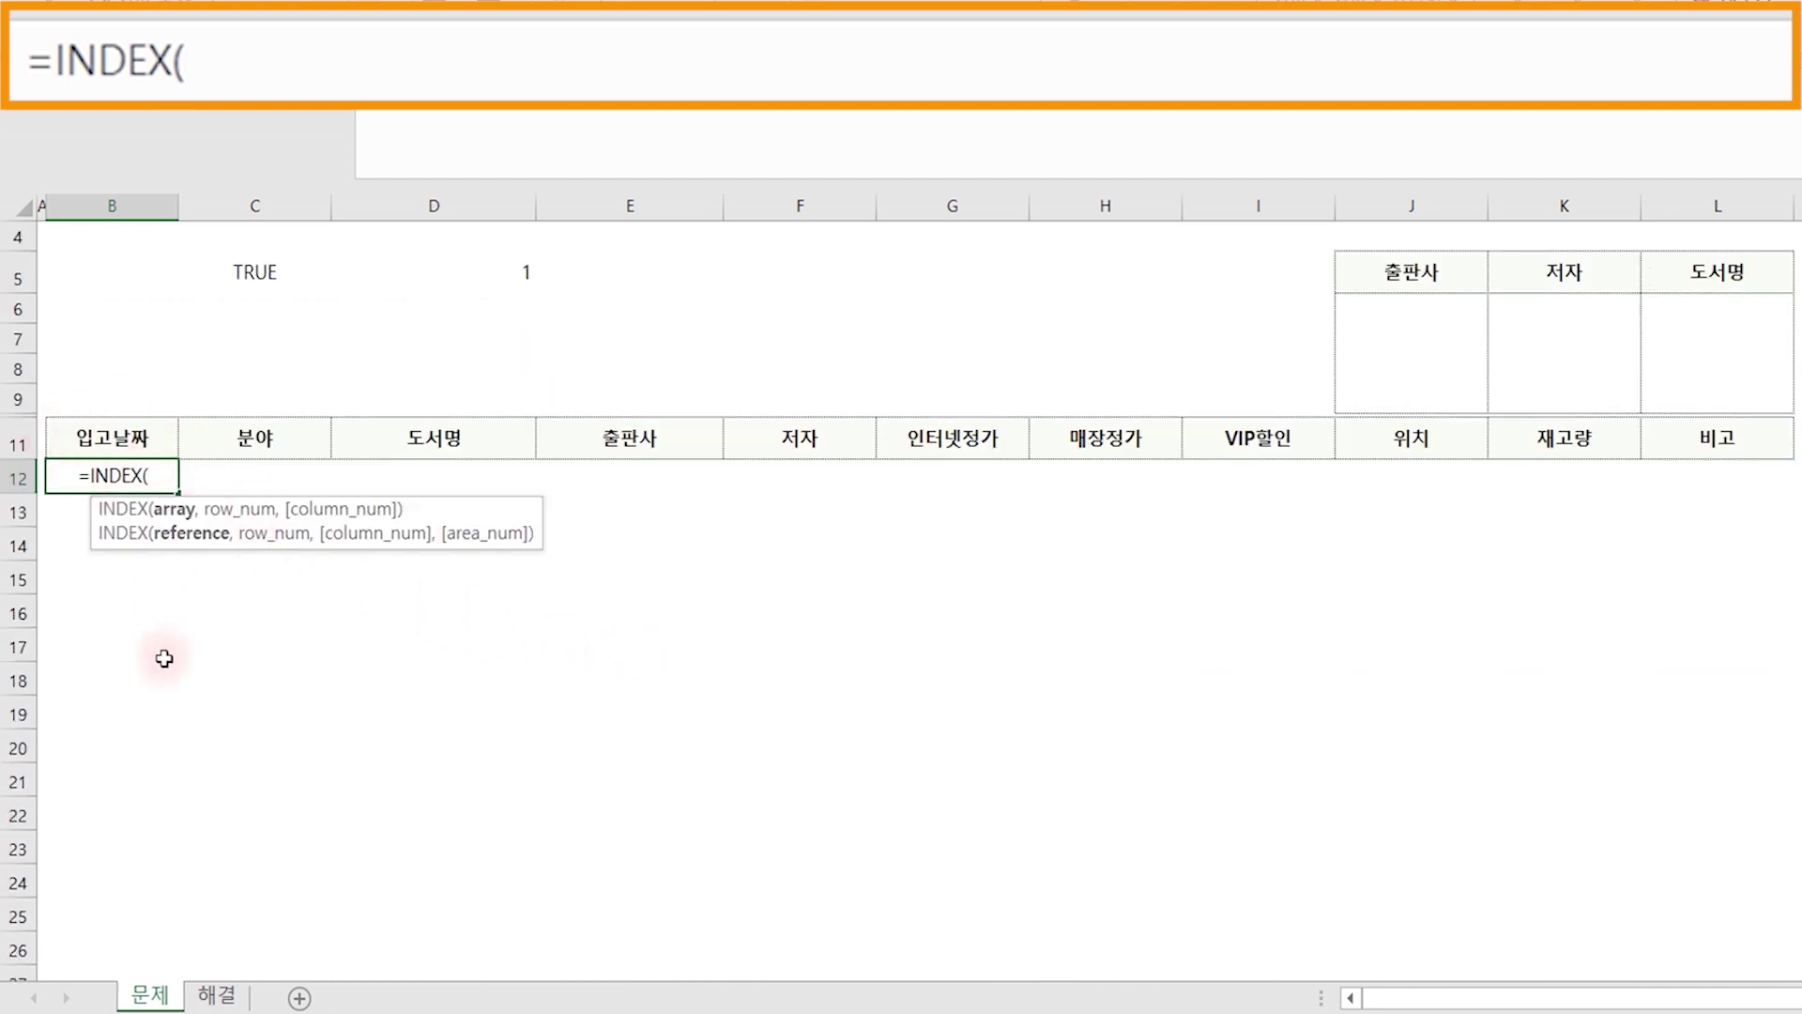
{"action": "scroll", "coordinate": [161, 651], "scroll_direction": "down", "scroll_amount": 11}
{"action": "mouse_move", "coordinate": [129, 713]}
{"action": "left_mouse_down"}
{"action": "mouse_move", "coordinate": [140, 932]}
{"action": "mouse_move", "coordinate": [140, 910]}
{"action": "left_mouse_up"}
{"action": "scroll", "coordinate": [193, 781], "scroll_direction": "up", "scroll_amount": 10}
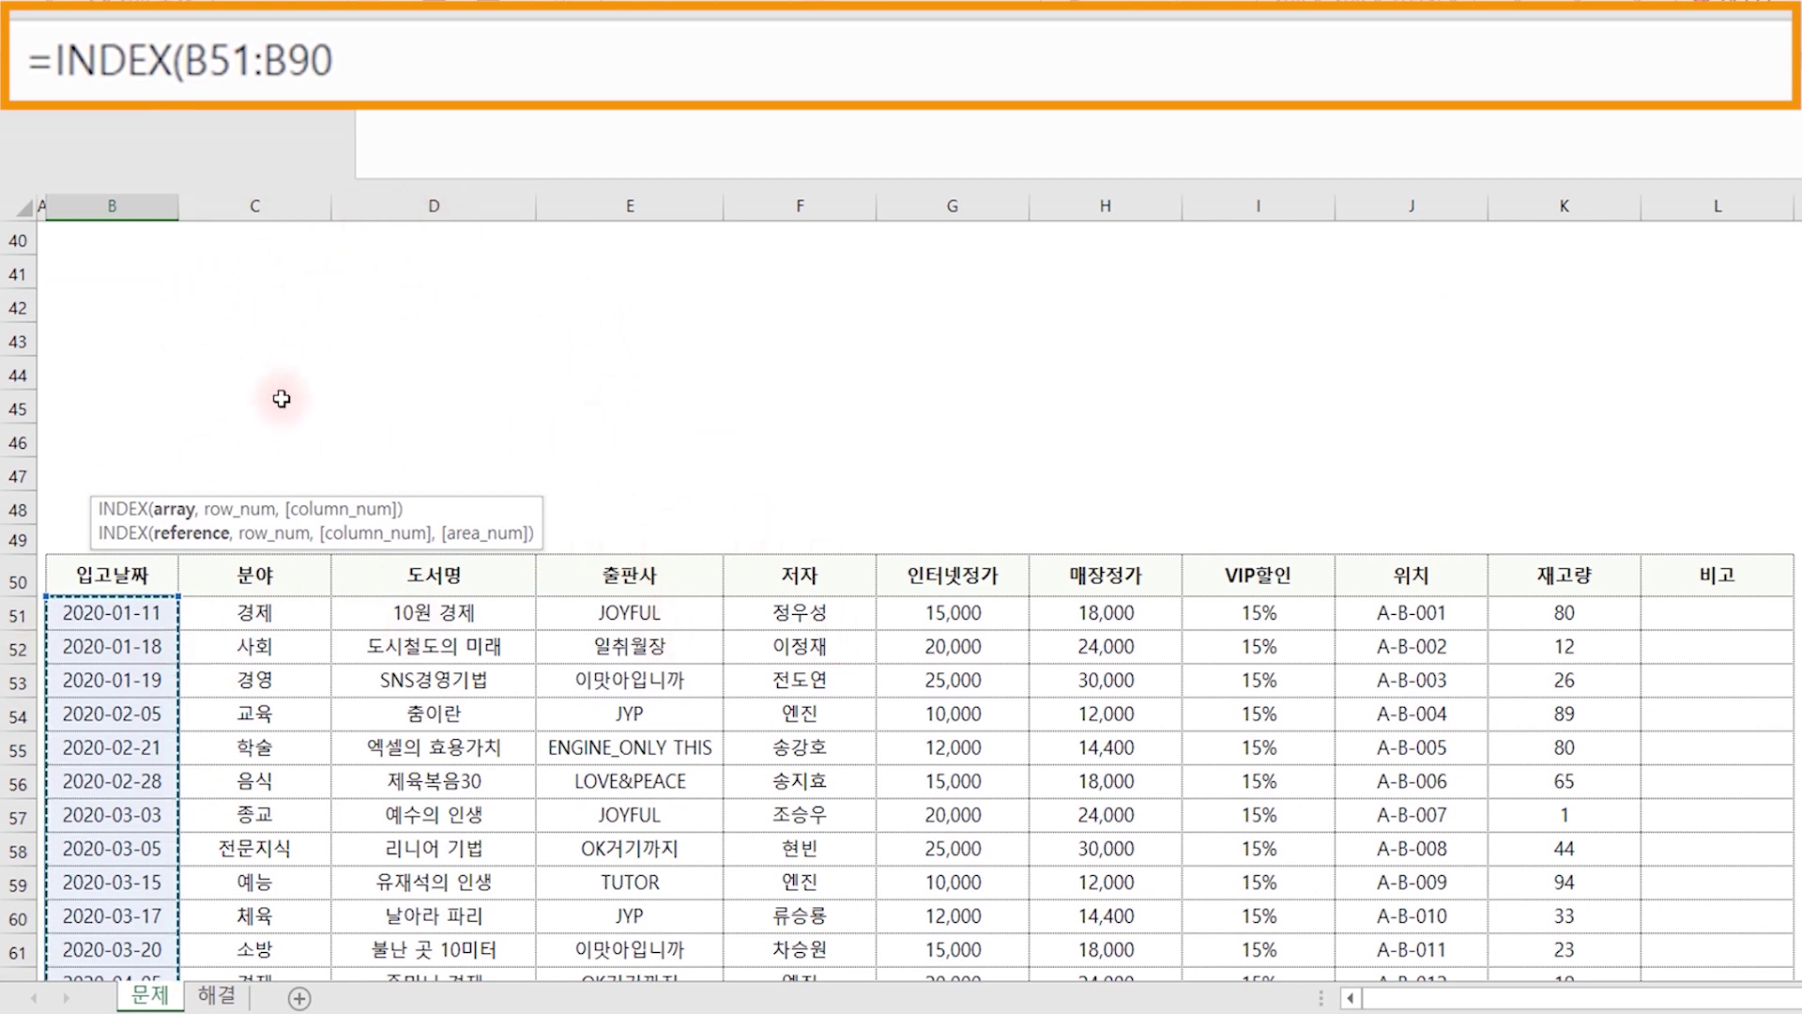
{"action": "key", "text": "F4"}
{"action": "key", "text": "F4"}
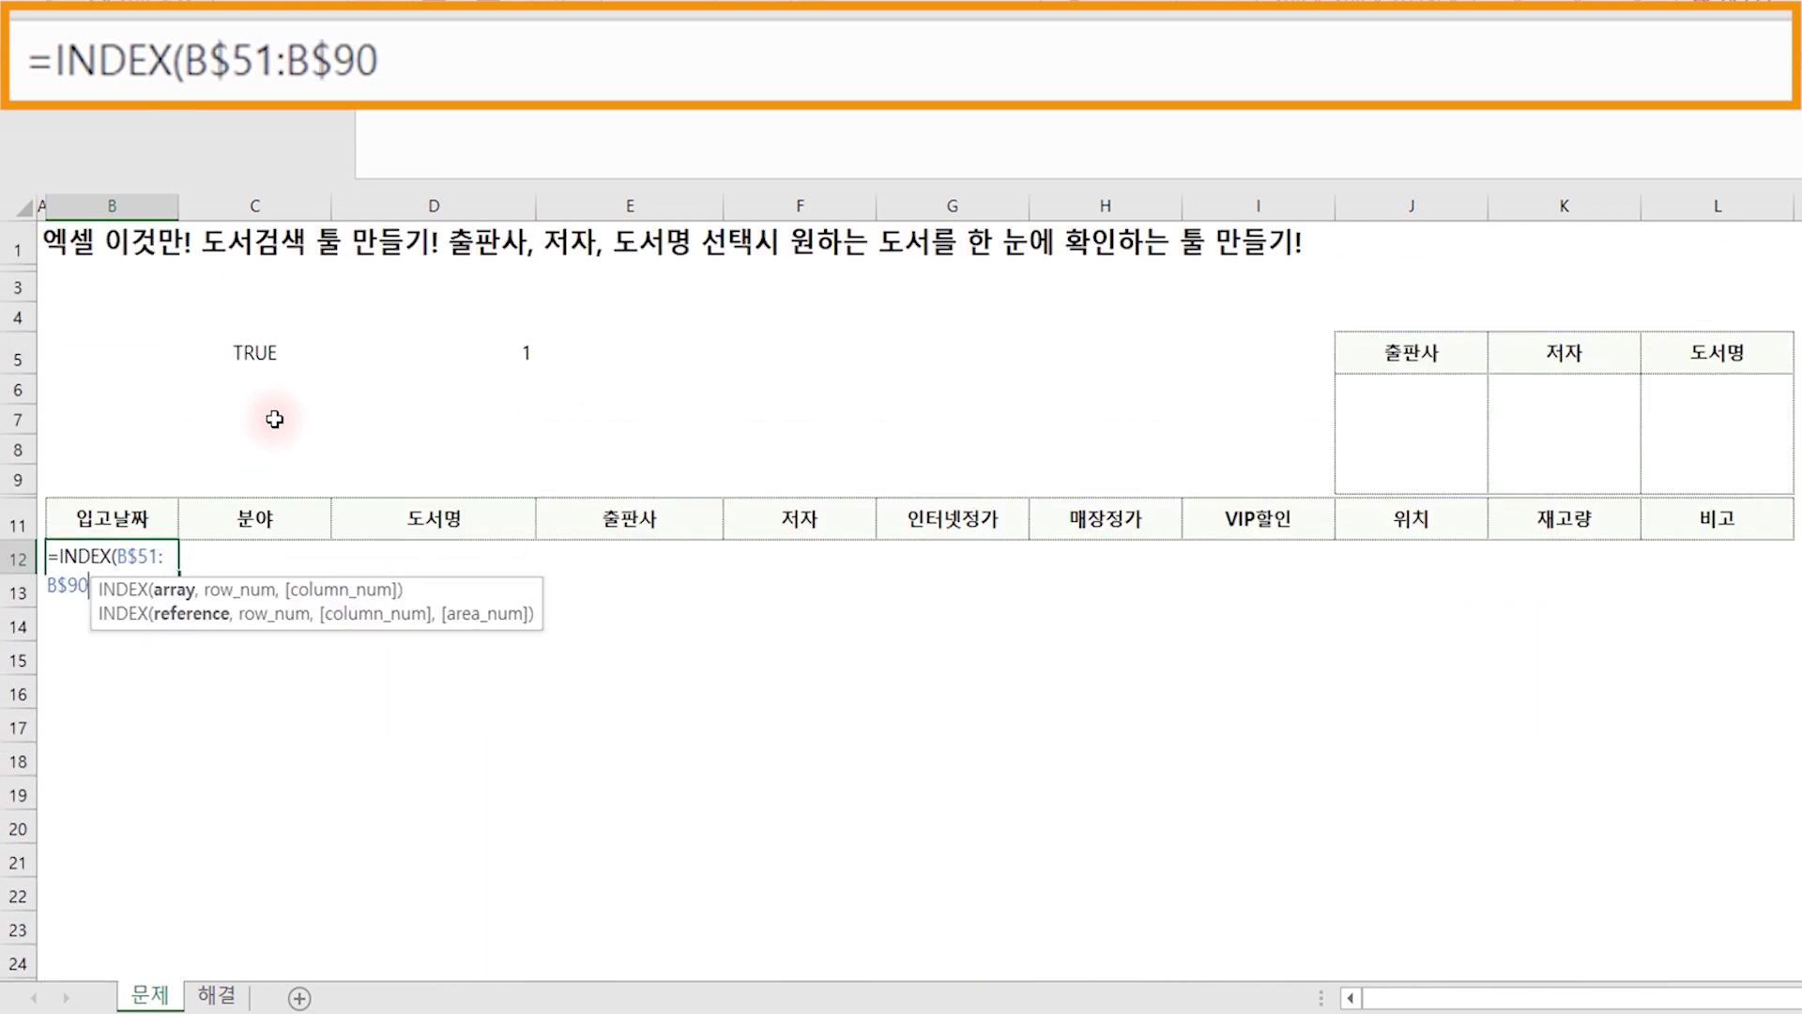
{"action": "left_click_drag", "start_coordinate": [469, 606], "coordinate": [443, 451]}
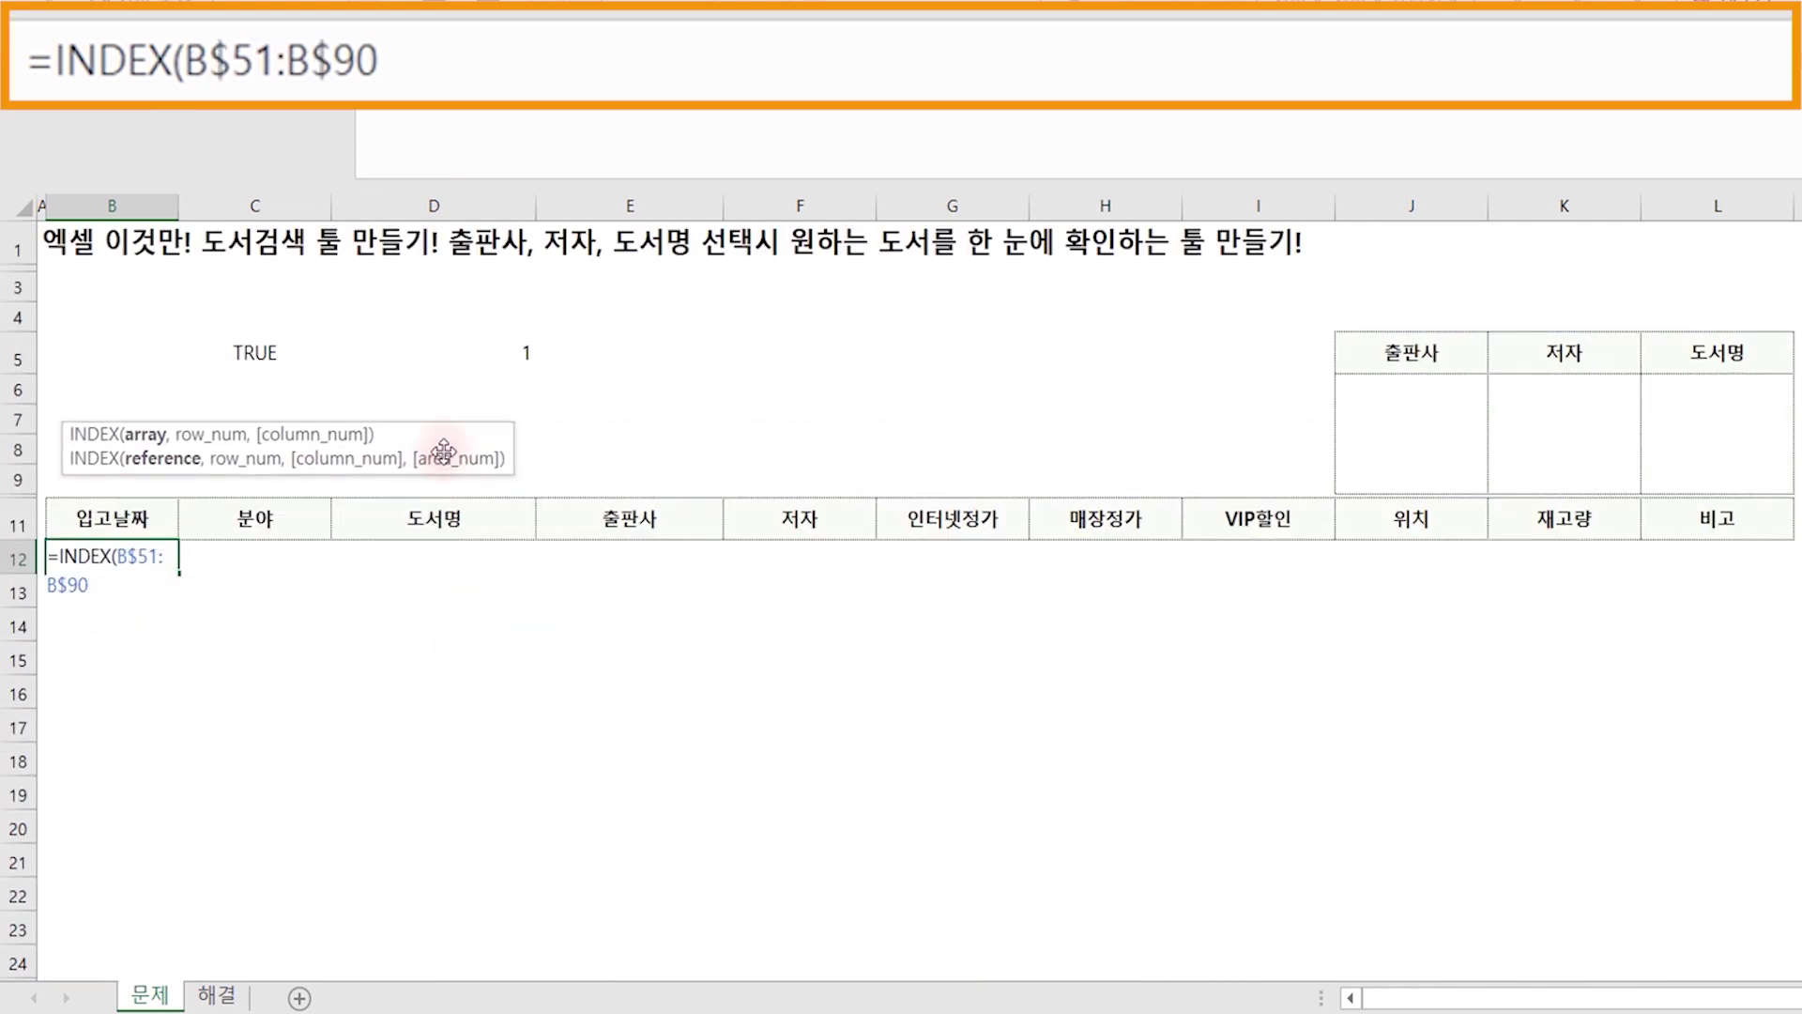
Append ,SMALL(IF(ISNUMBER(FIND( to the B12 formula.
{"action": "type", "text": ","}
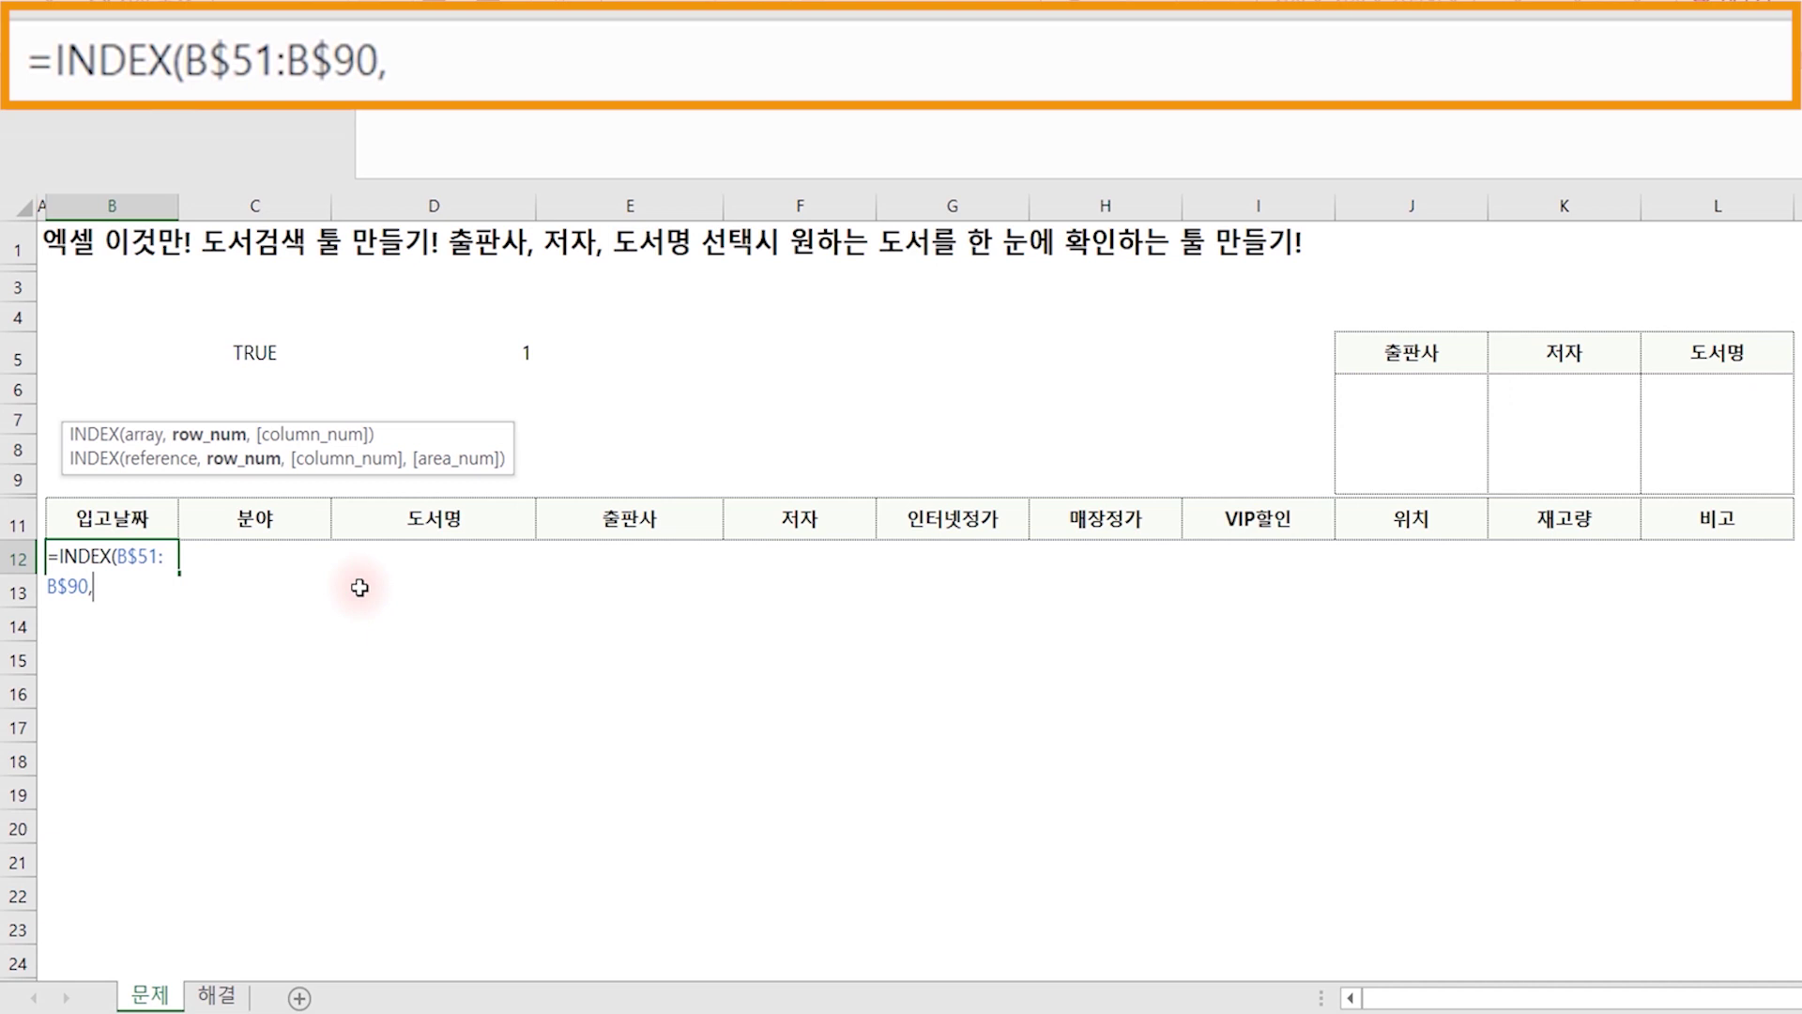
{"action": "type", "text": "SMALL"}
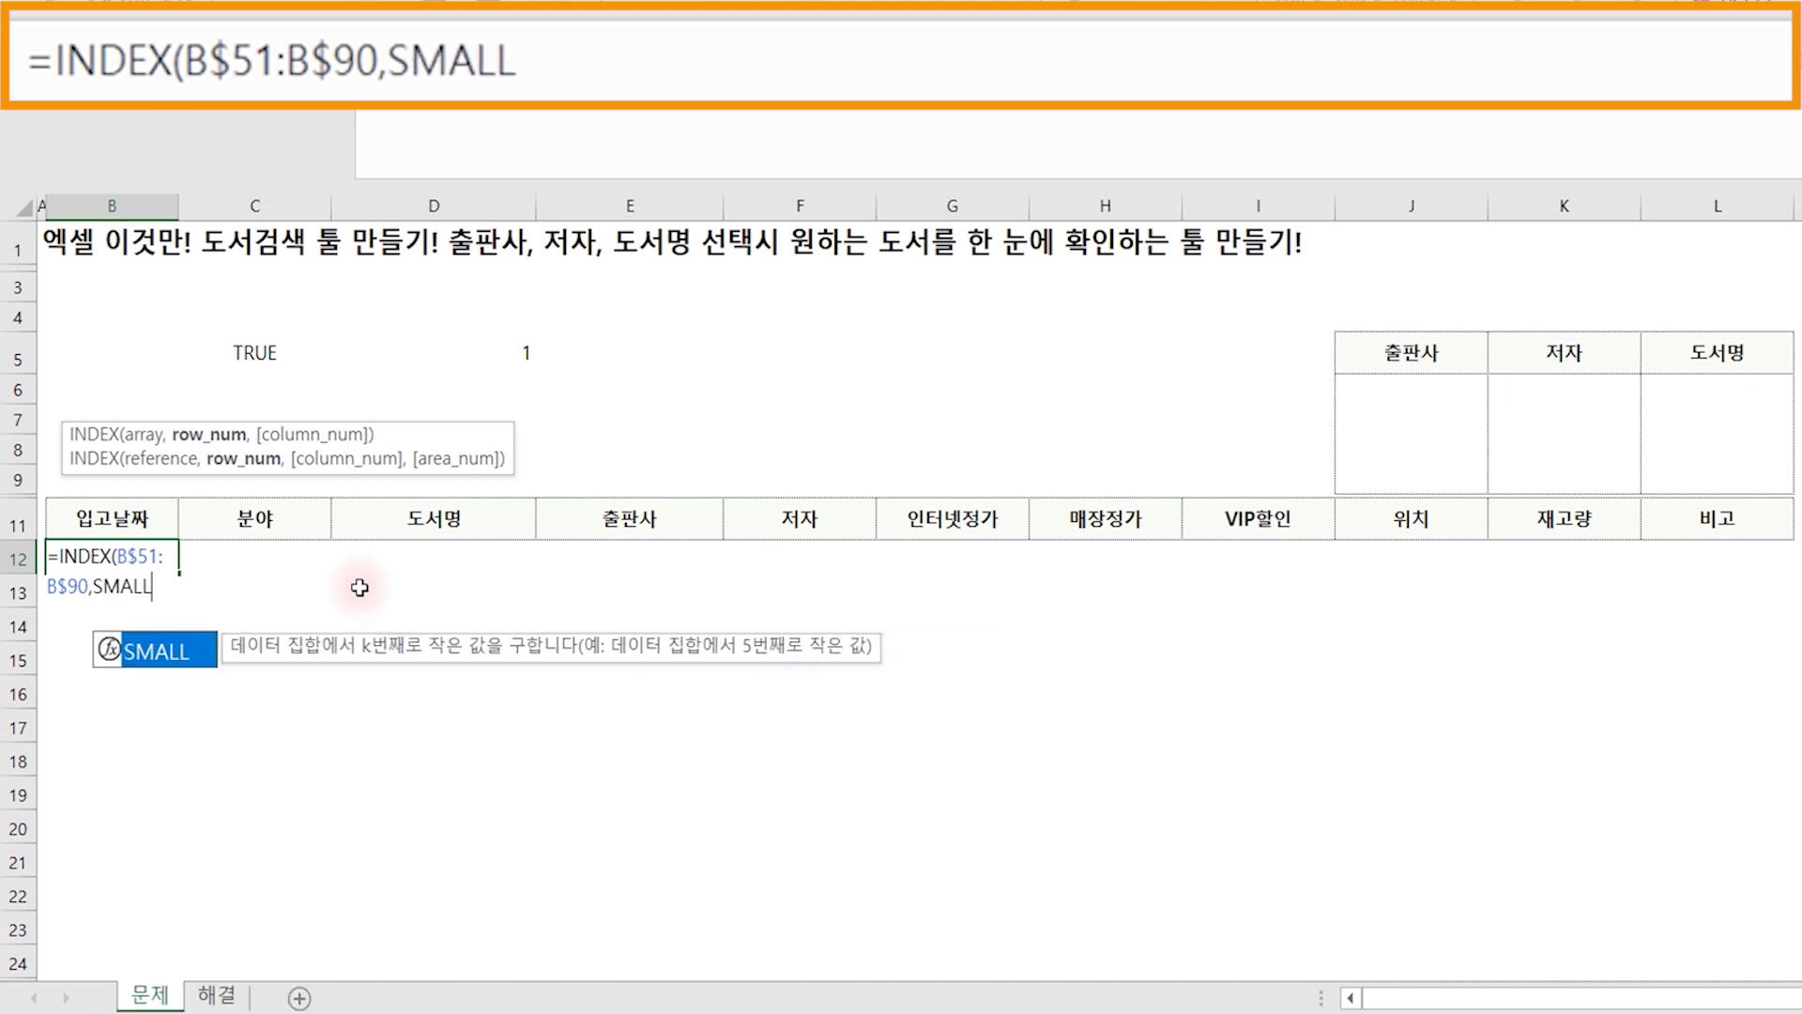
{"action": "type", "text": "(IF"}
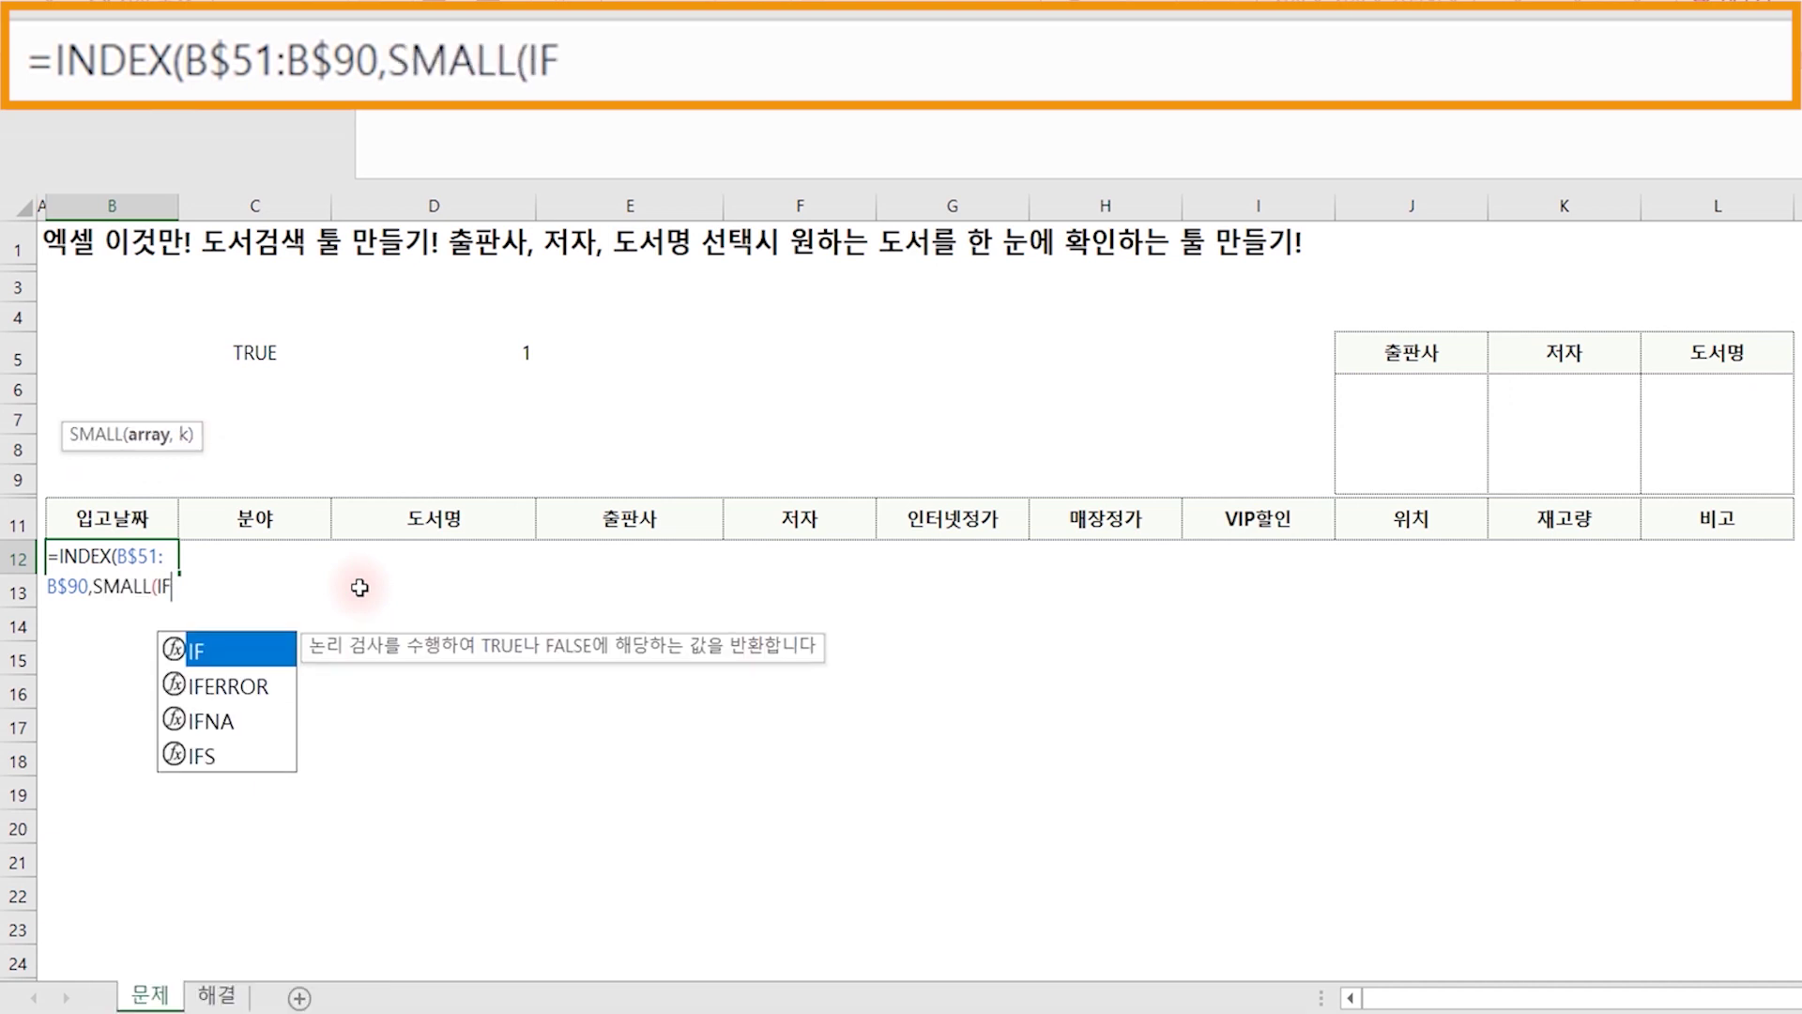
{"action": "type", "text": "("}
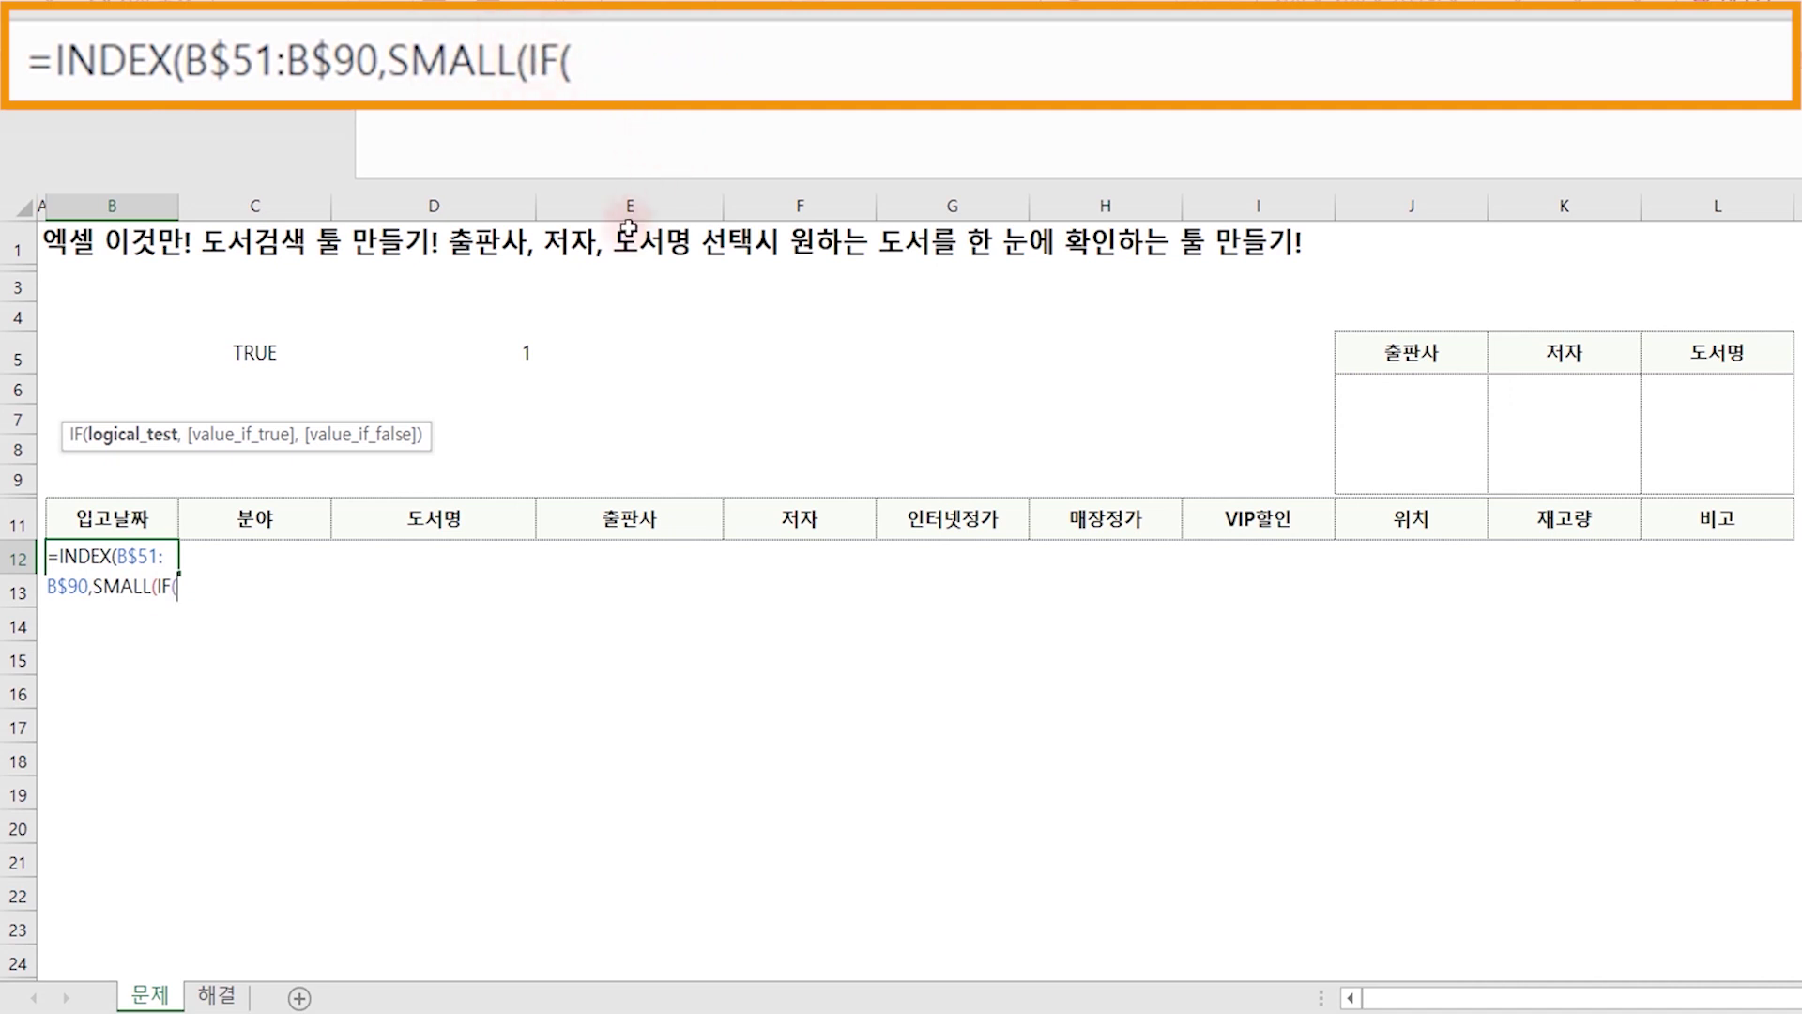
{"action": "type", "text": "SI"}
{"action": "key", "text": "BackSpace"}
{"action": "key", "text": "BackSpace"}
{"action": "type", "text": "I"}
{"action": "type", "text": "SNU"}
{"action": "key", "text": "Tab"}
{"action": "type", "text": "F"}
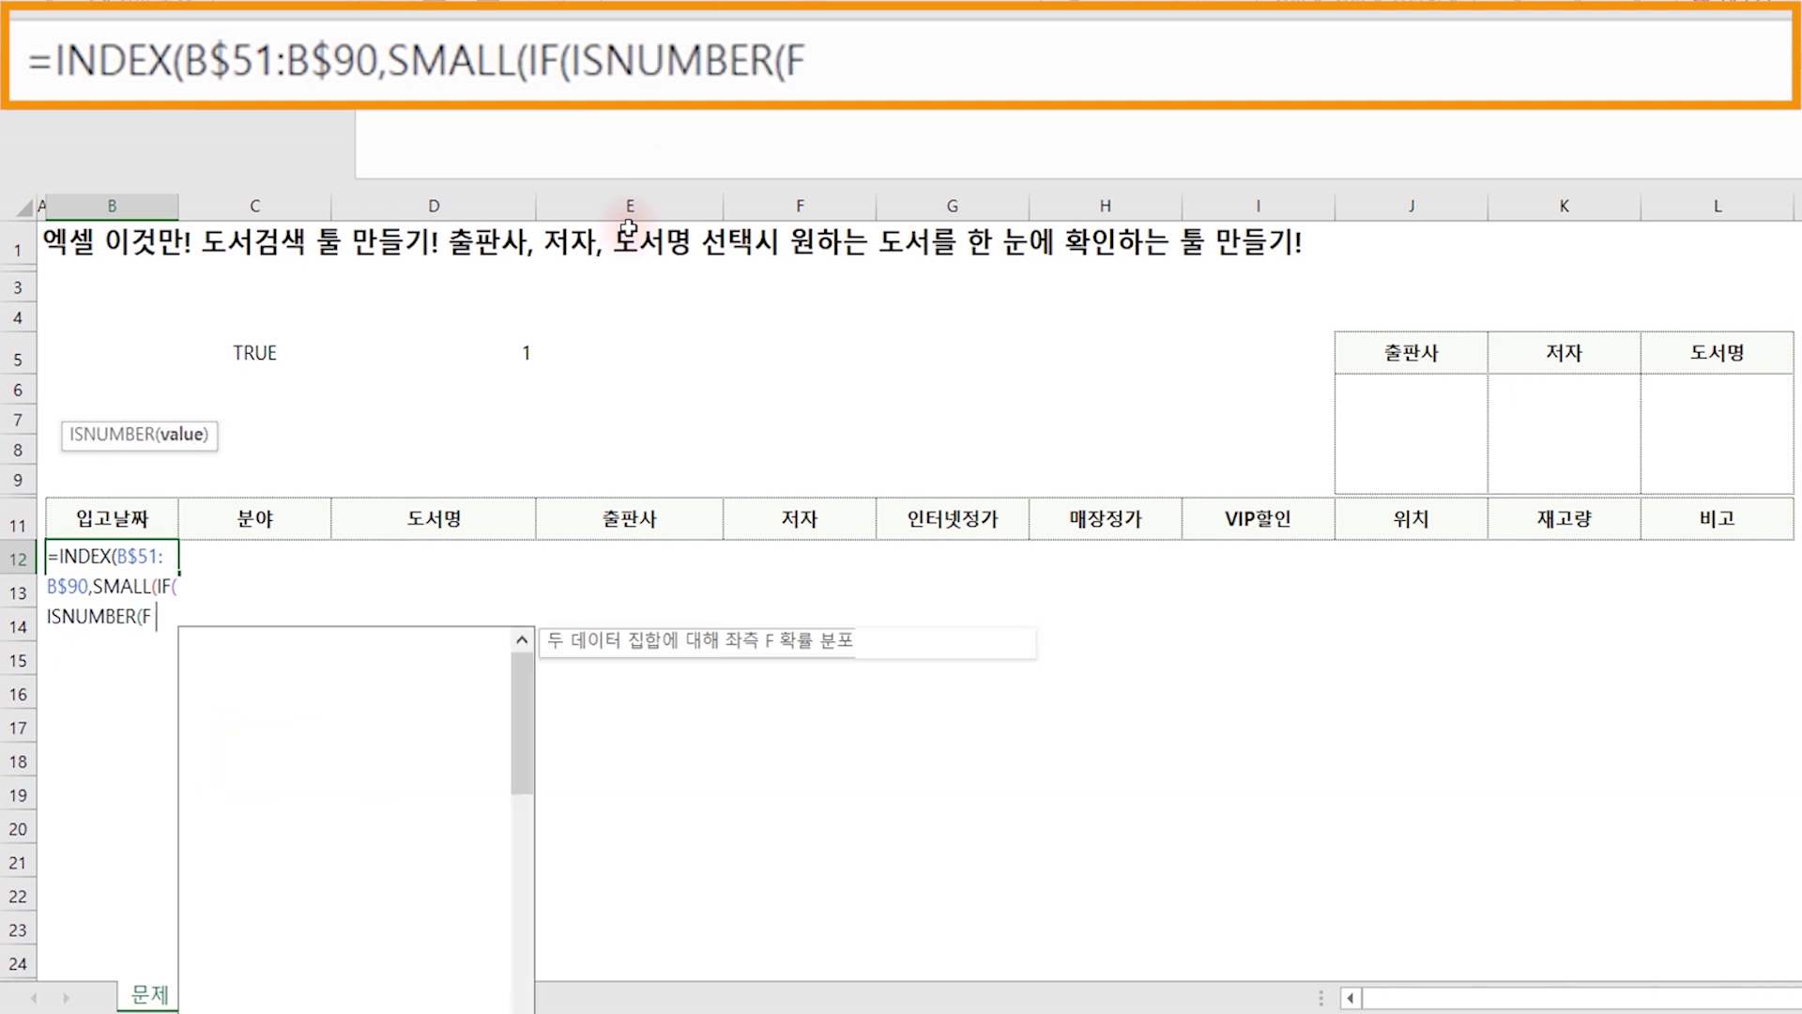
{"action": "type", "text": "IND"}
{"action": "key", "text": "Tab"}
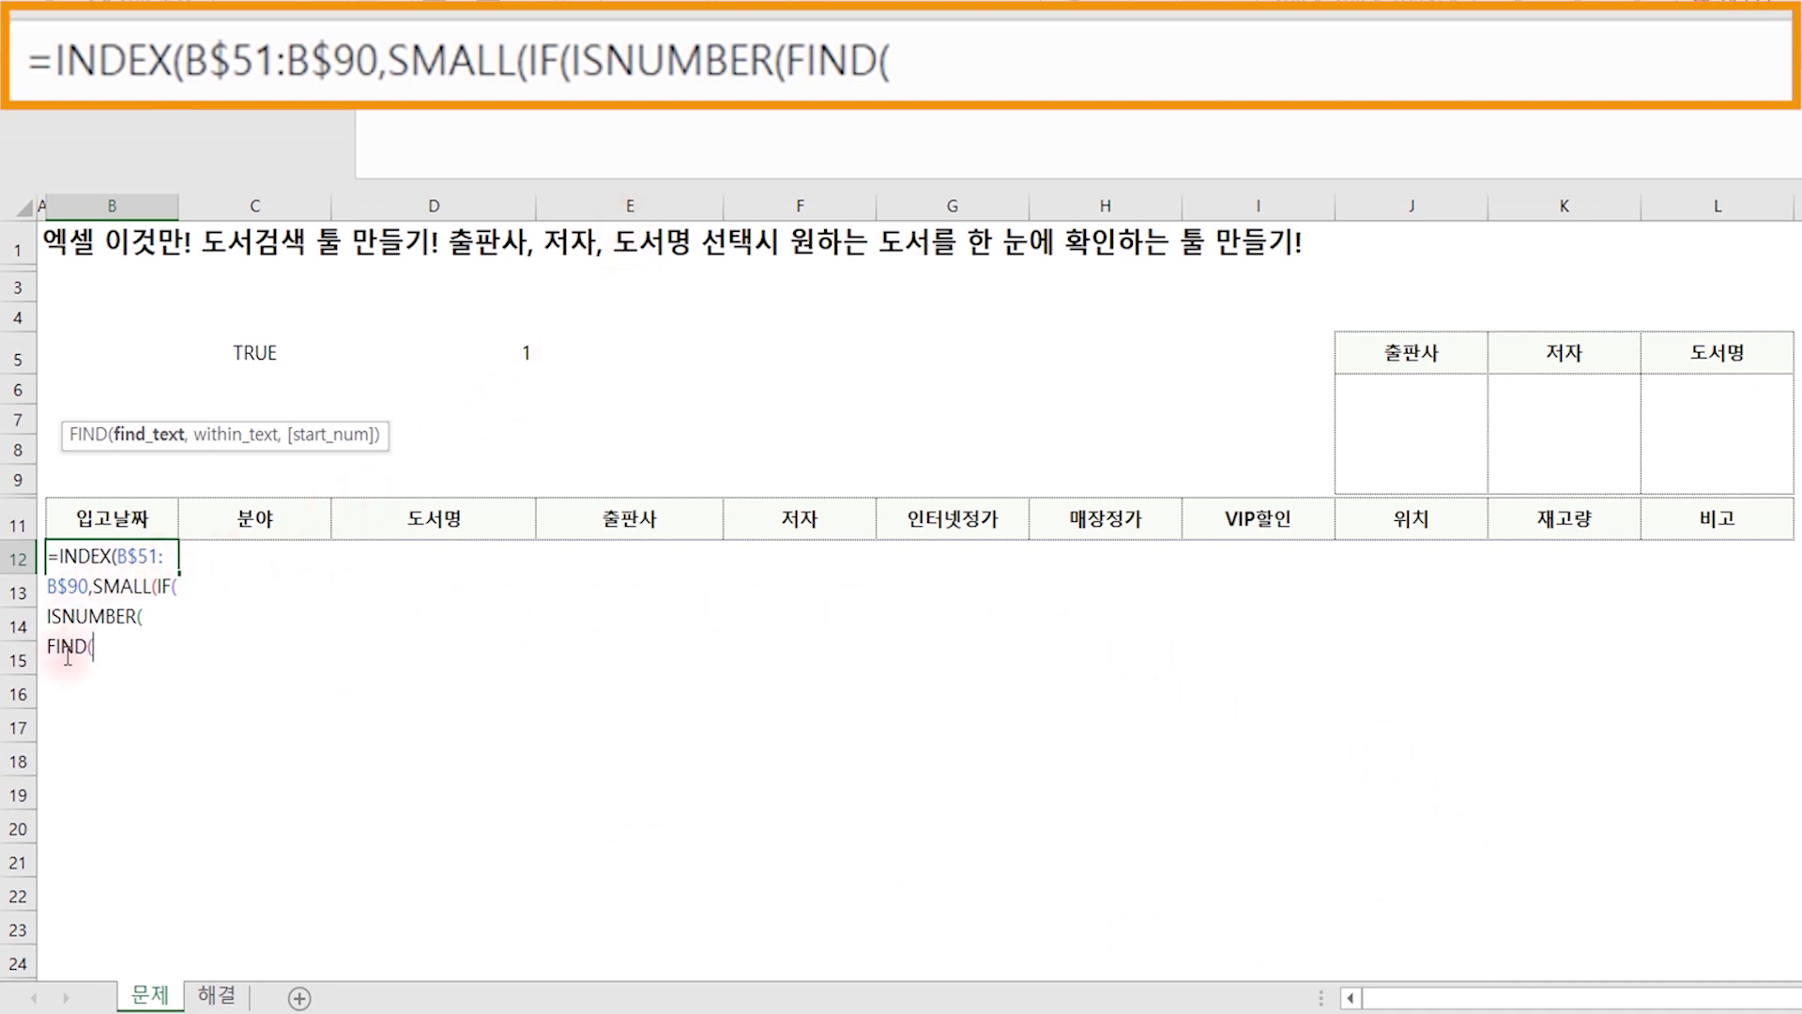
Complete FIND as FIND($J$6,$E$51:$E$90) and close the ISNUMBER call.
{"action": "scroll", "coordinate": [154, 683], "scroll_direction": "down", "scroll_amount": 9}
{"action": "scroll", "coordinate": [160, 657], "scroll_direction": "down", "scroll_amount": 4}
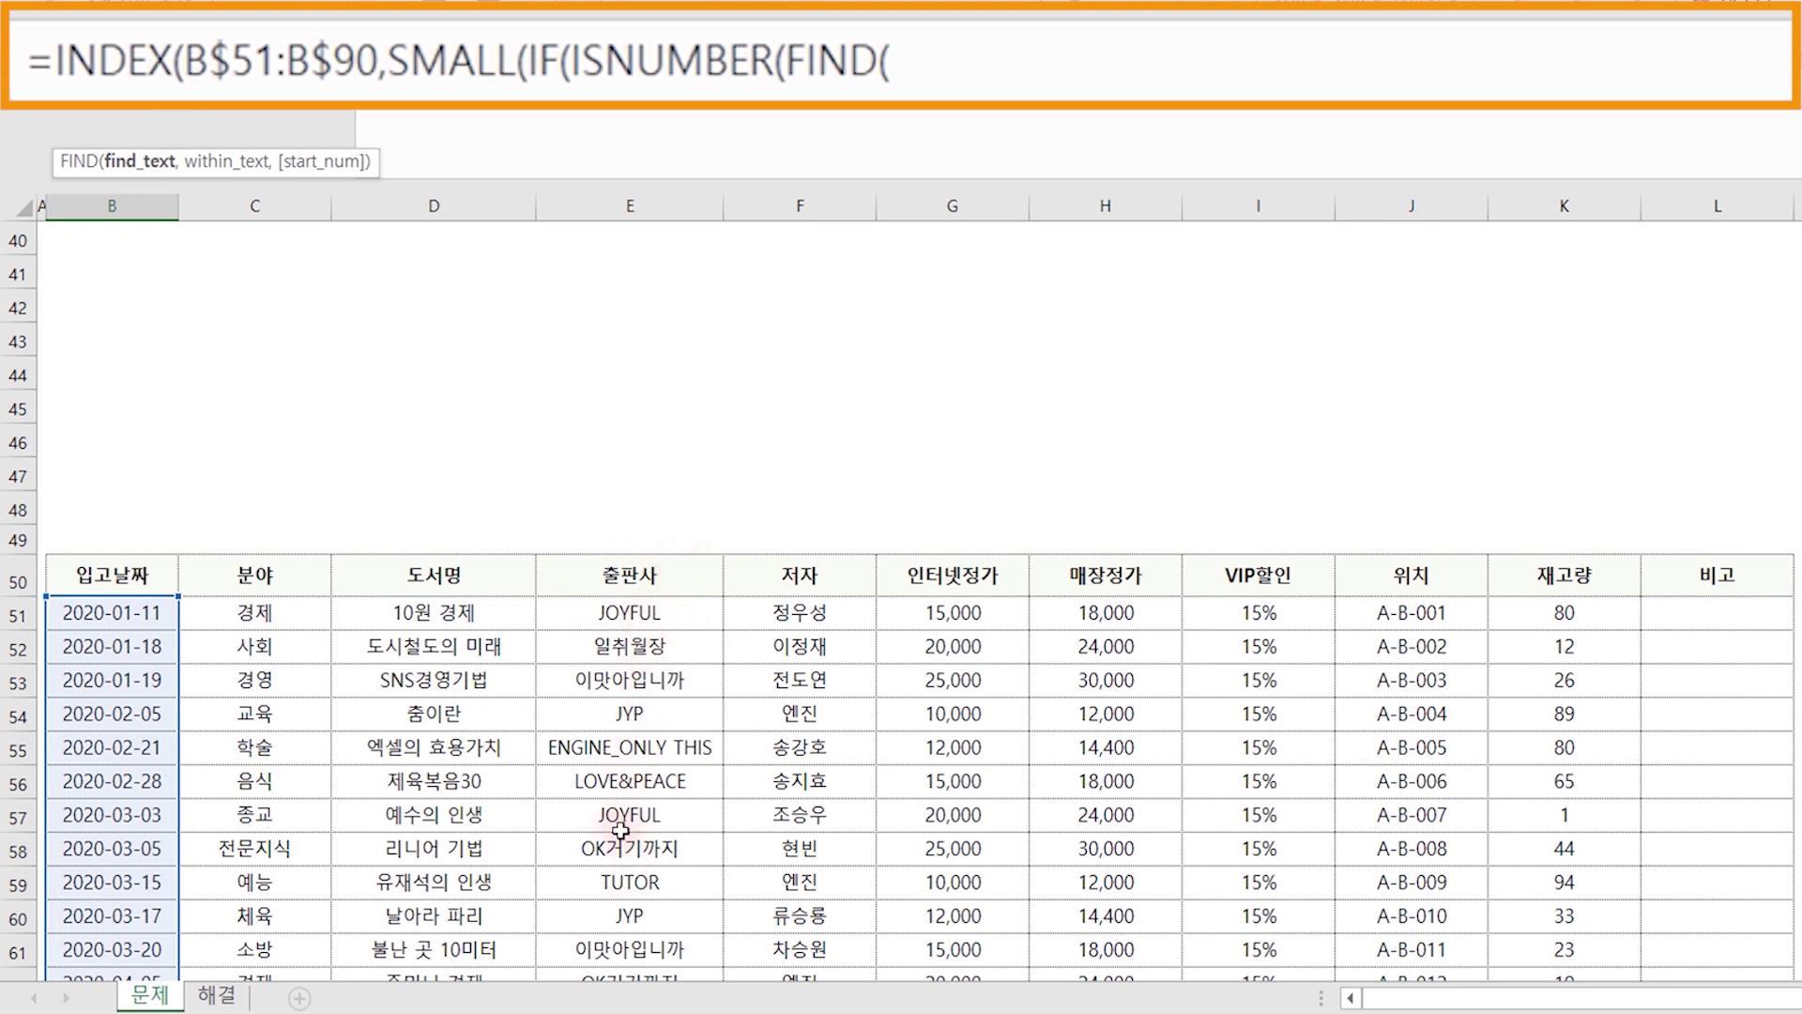
{"action": "scroll", "coordinate": [621, 831], "scroll_direction": "up", "scroll_amount": 13}
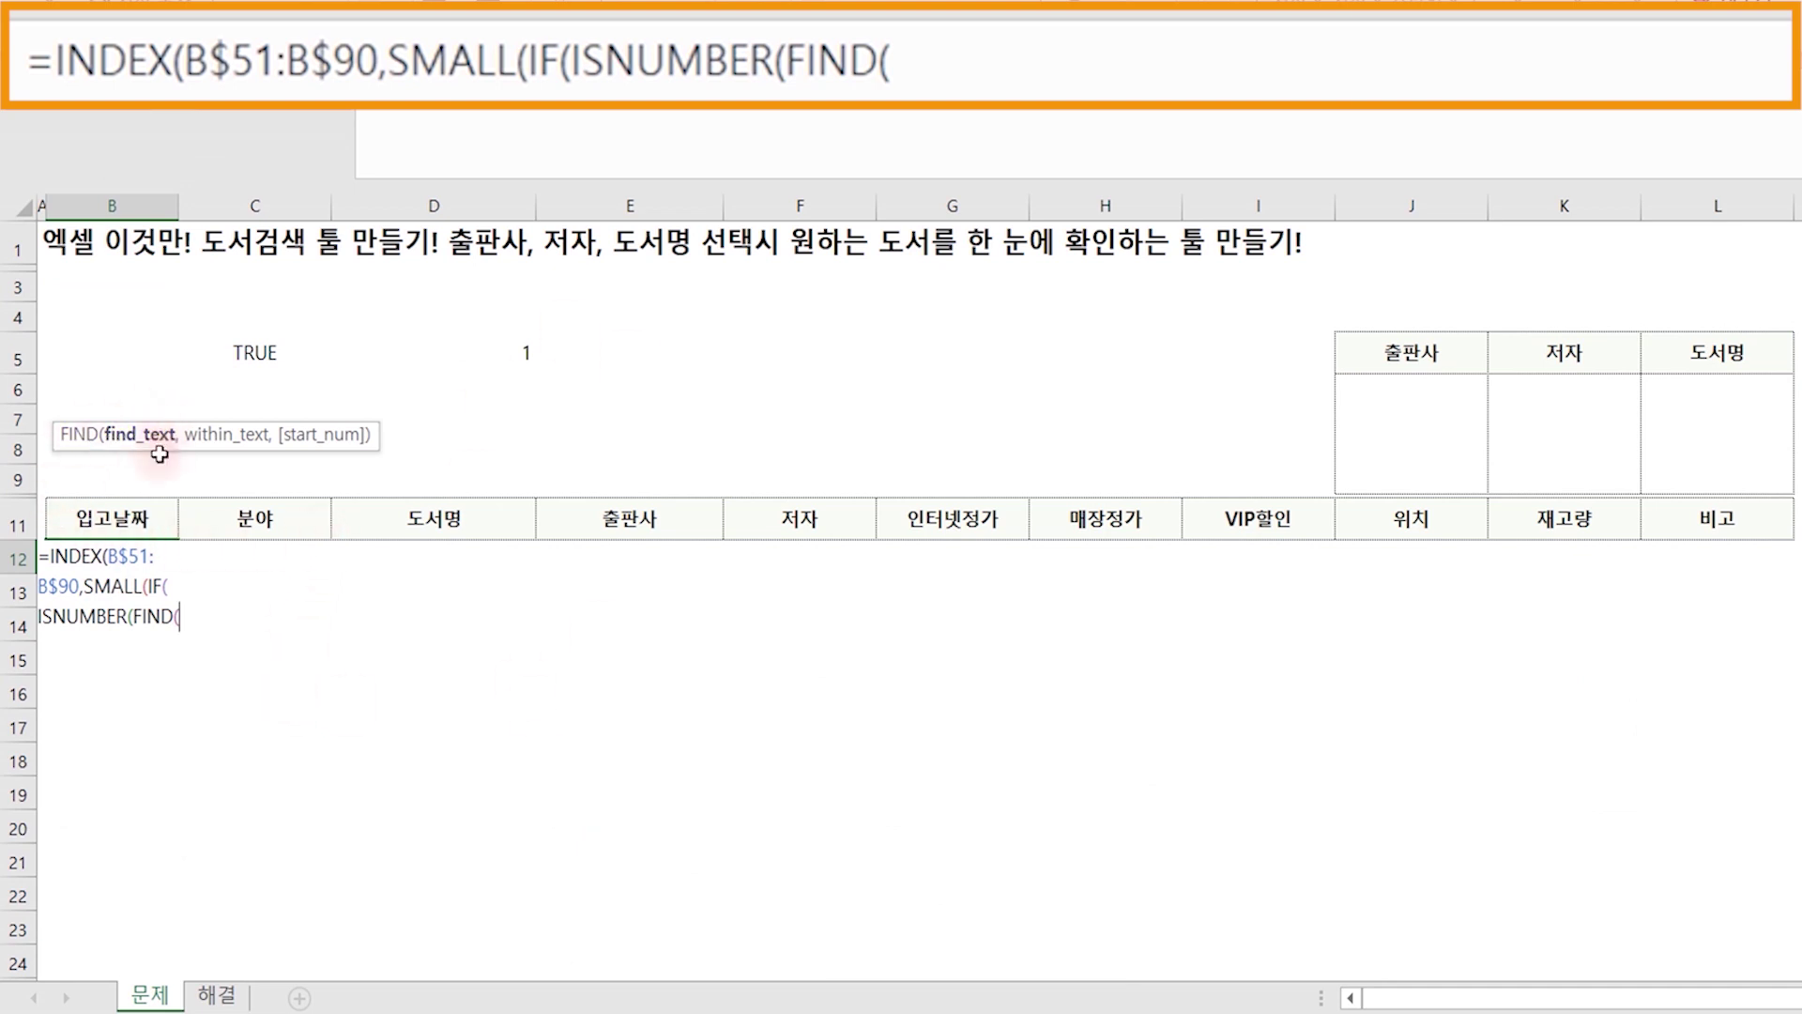
{"action": "left_click", "coordinate": [1417, 418]}
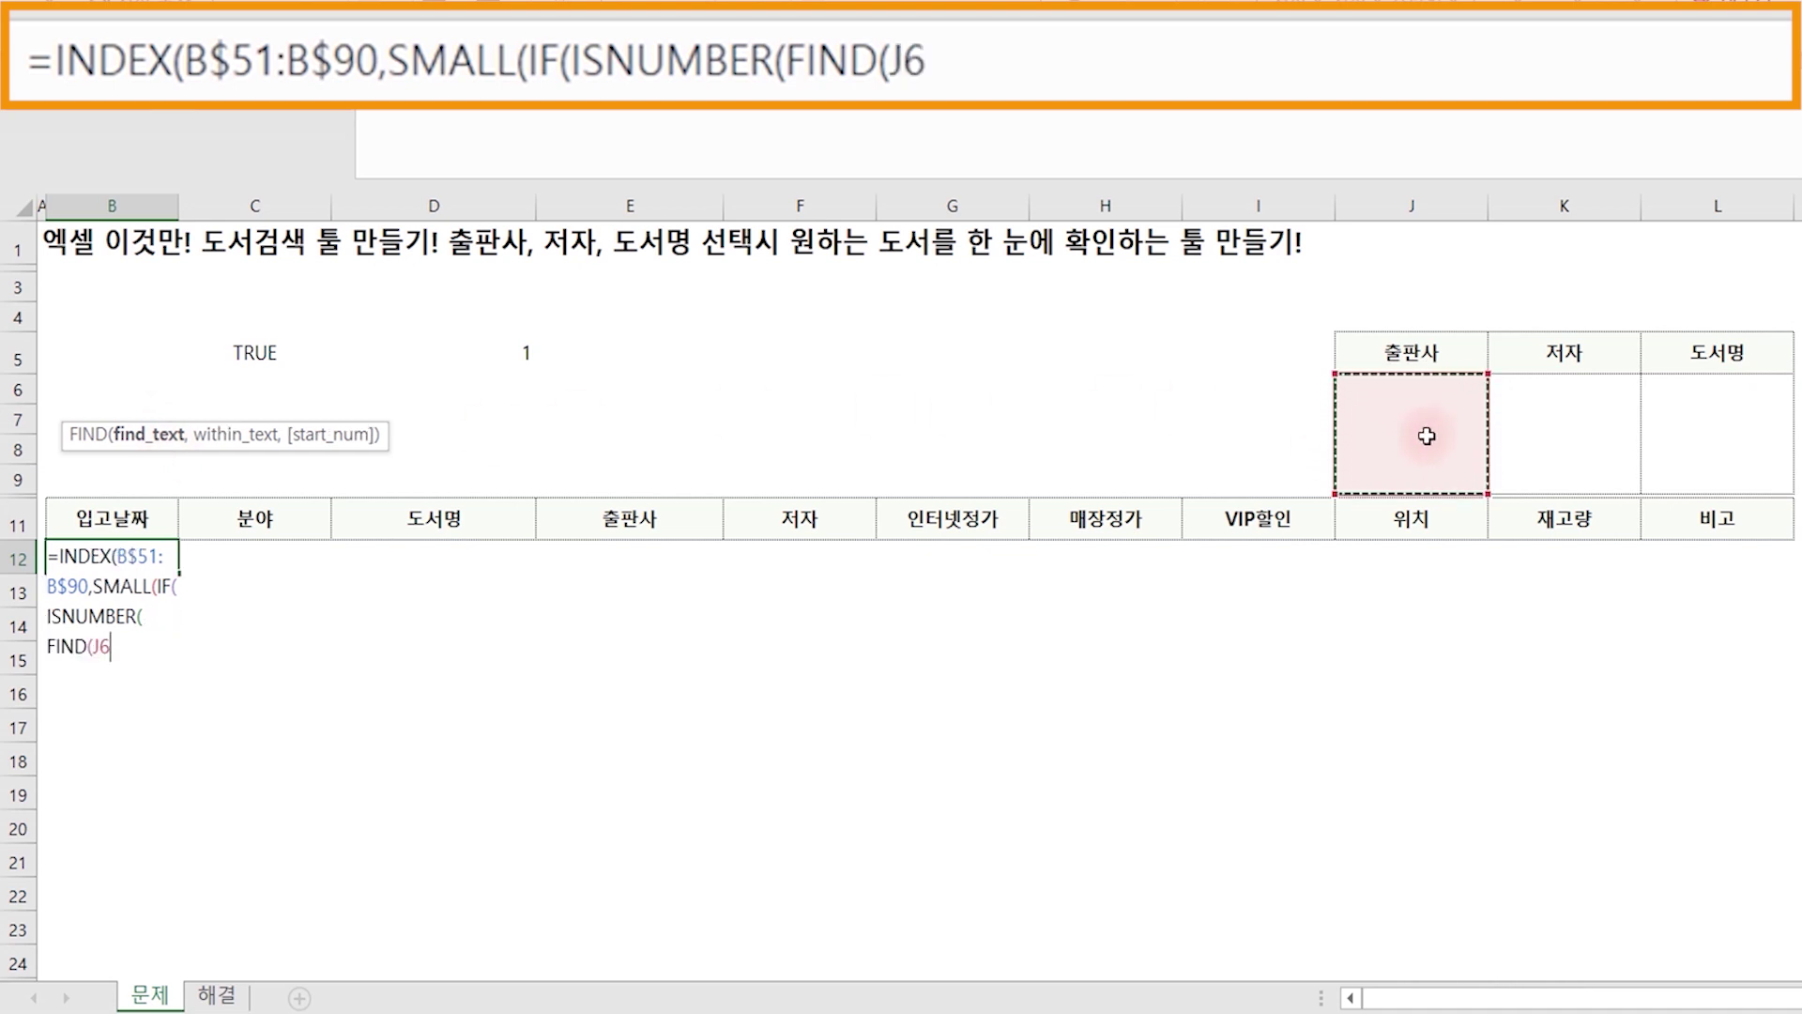
{"action": "key", "text": "F4"}
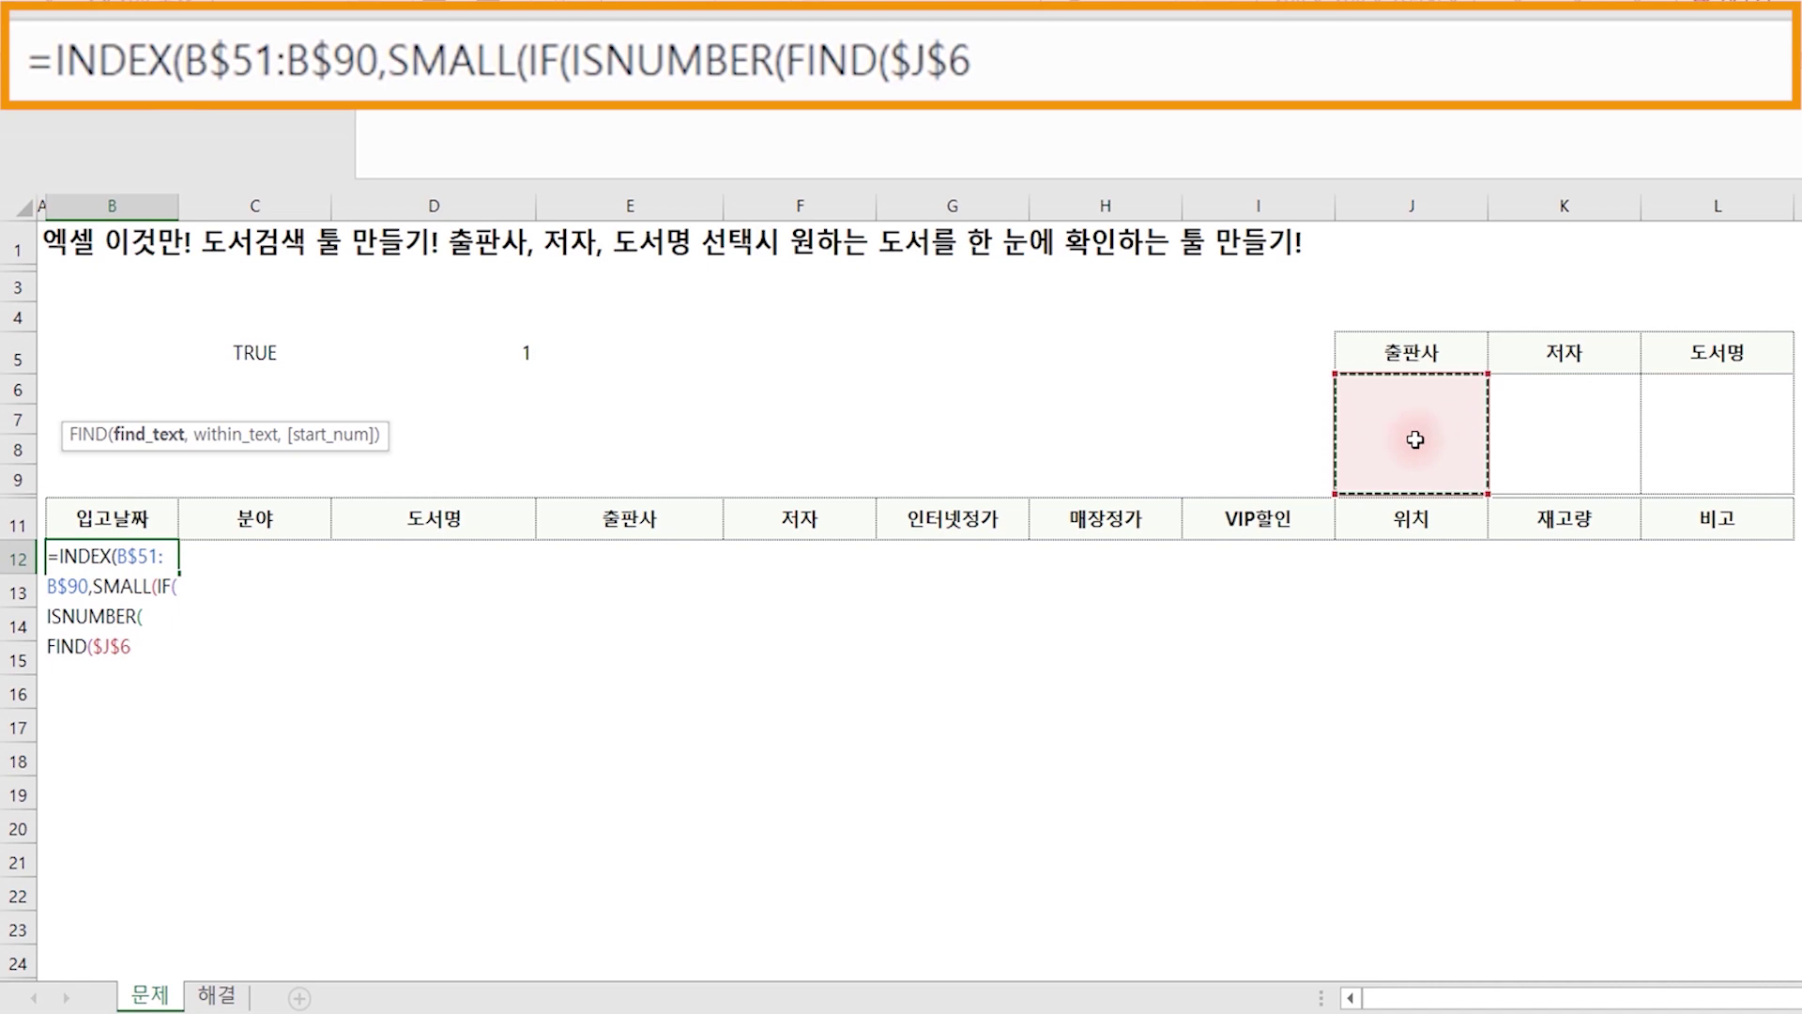
{"action": "type", "text": ","}
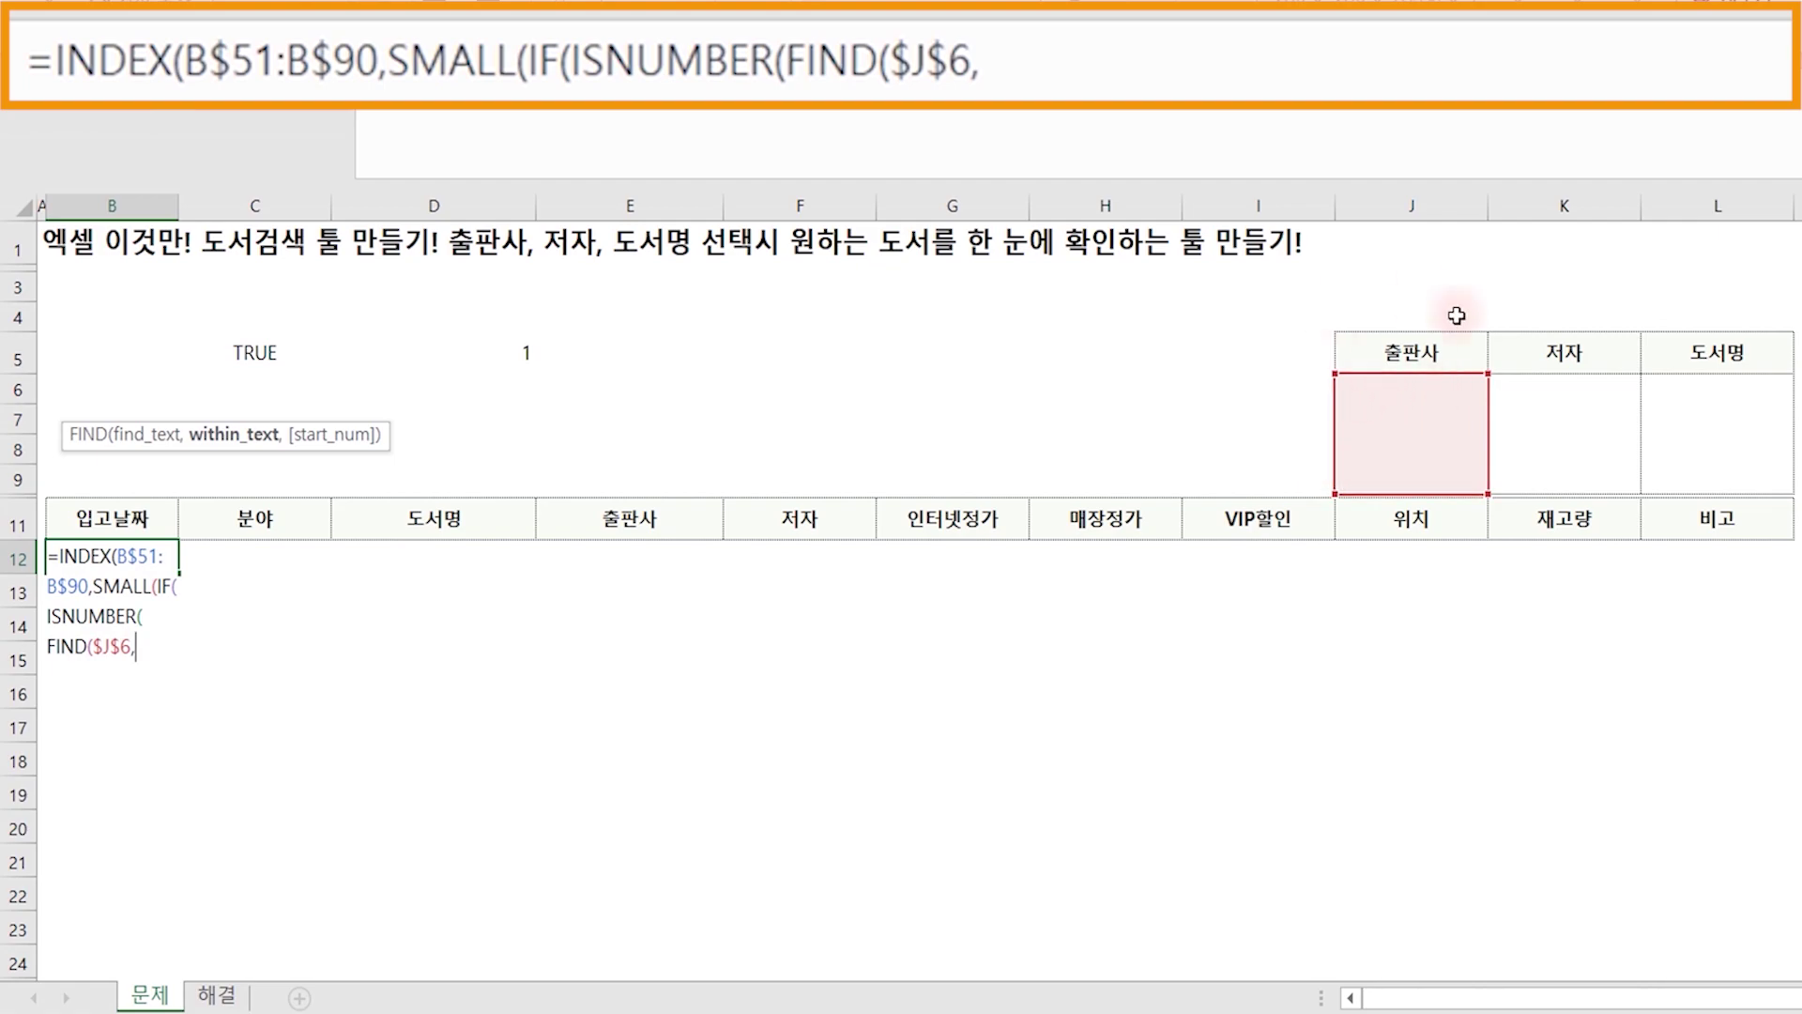
{"action": "scroll", "coordinate": [870, 706], "scroll_direction": "down", "scroll_amount": 5}
{"action": "scroll", "coordinate": [871, 706], "scroll_direction": "down", "scroll_amount": 10}
{"action": "mouse_move", "coordinate": [631, 287]}
{"action": "left_mouse_down"}
{"action": "mouse_move", "coordinate": [714, 915]}
{"action": "mouse_move", "coordinate": [634, 972]}
{"action": "left_mouse_up"}
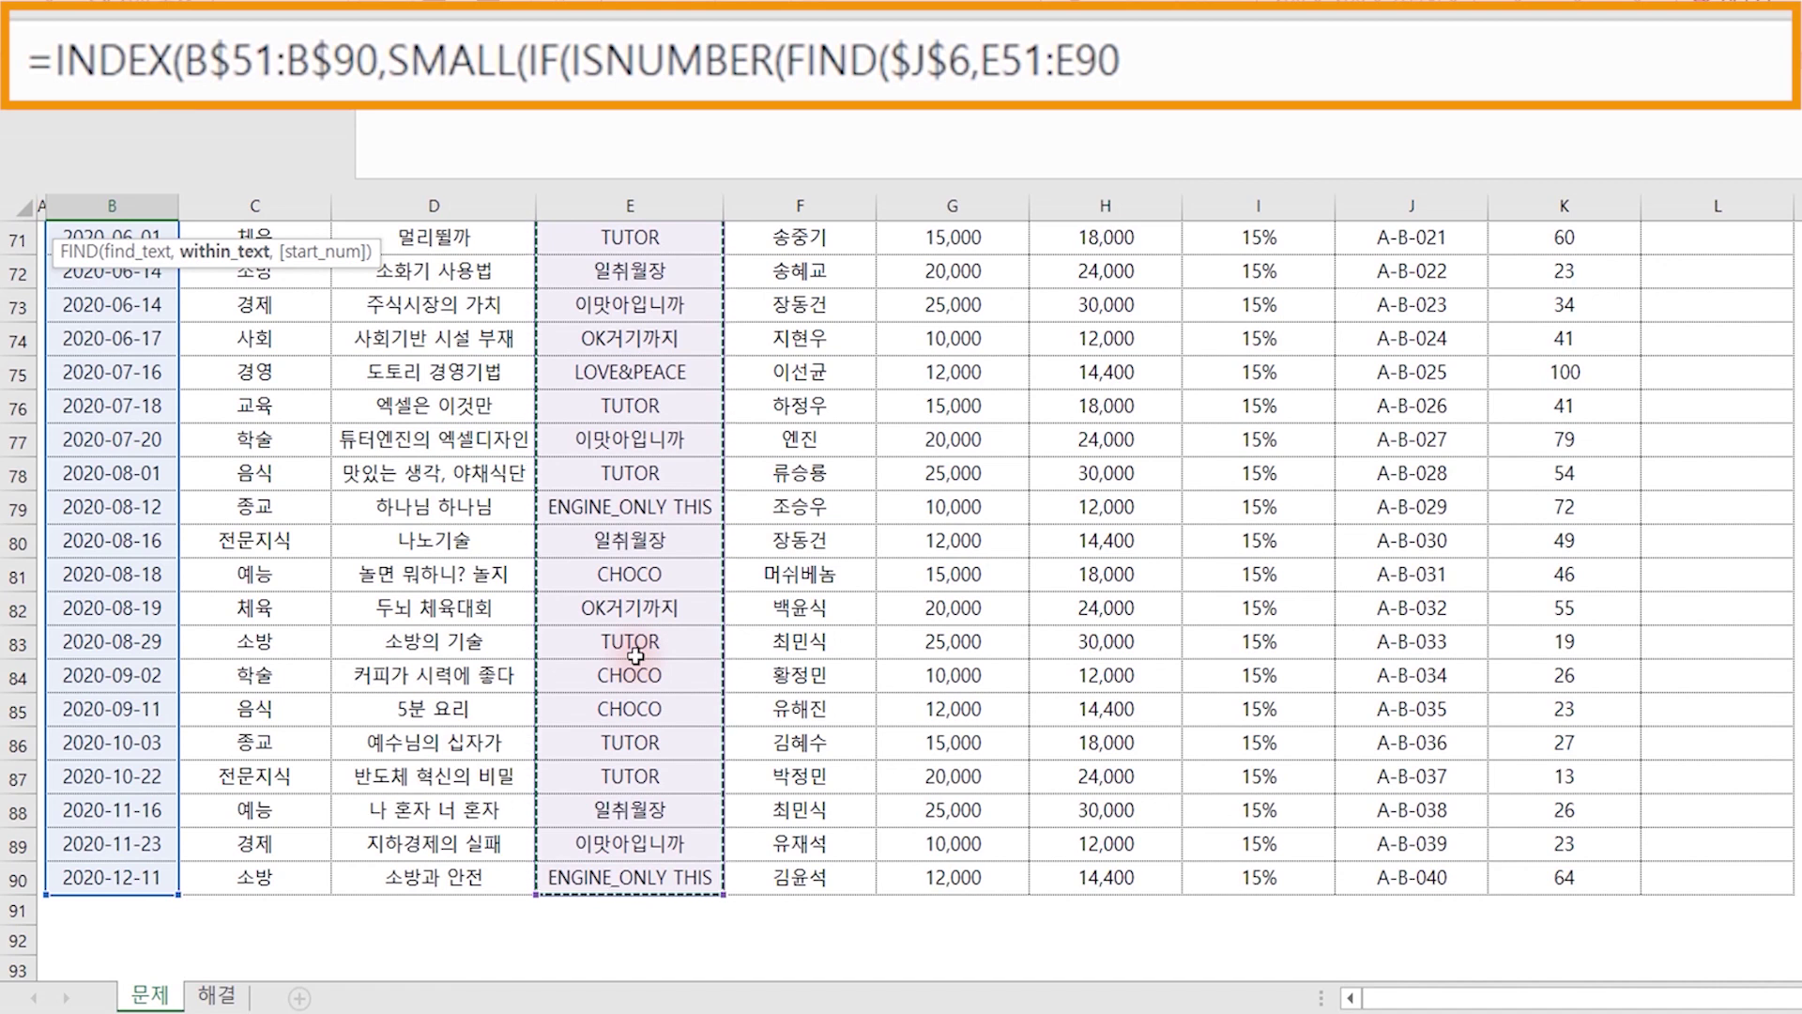
{"action": "key", "text": "F4"}
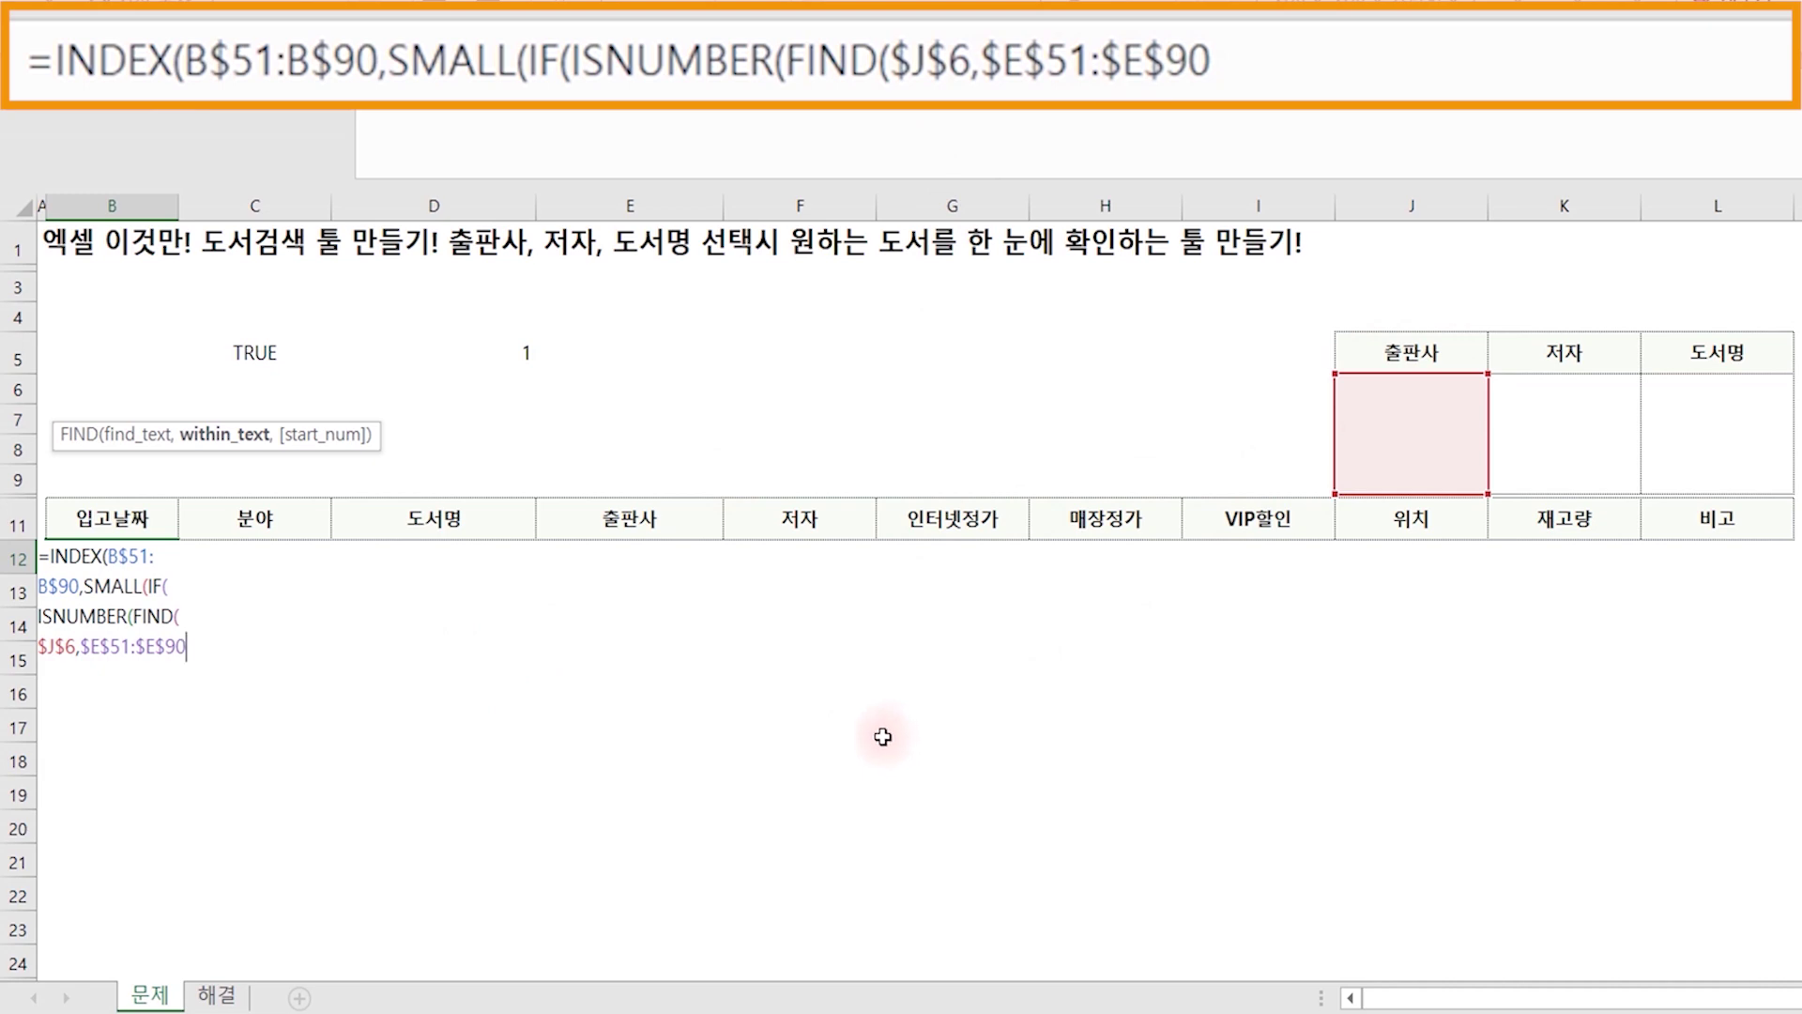
{"action": "type", "text": ")"}
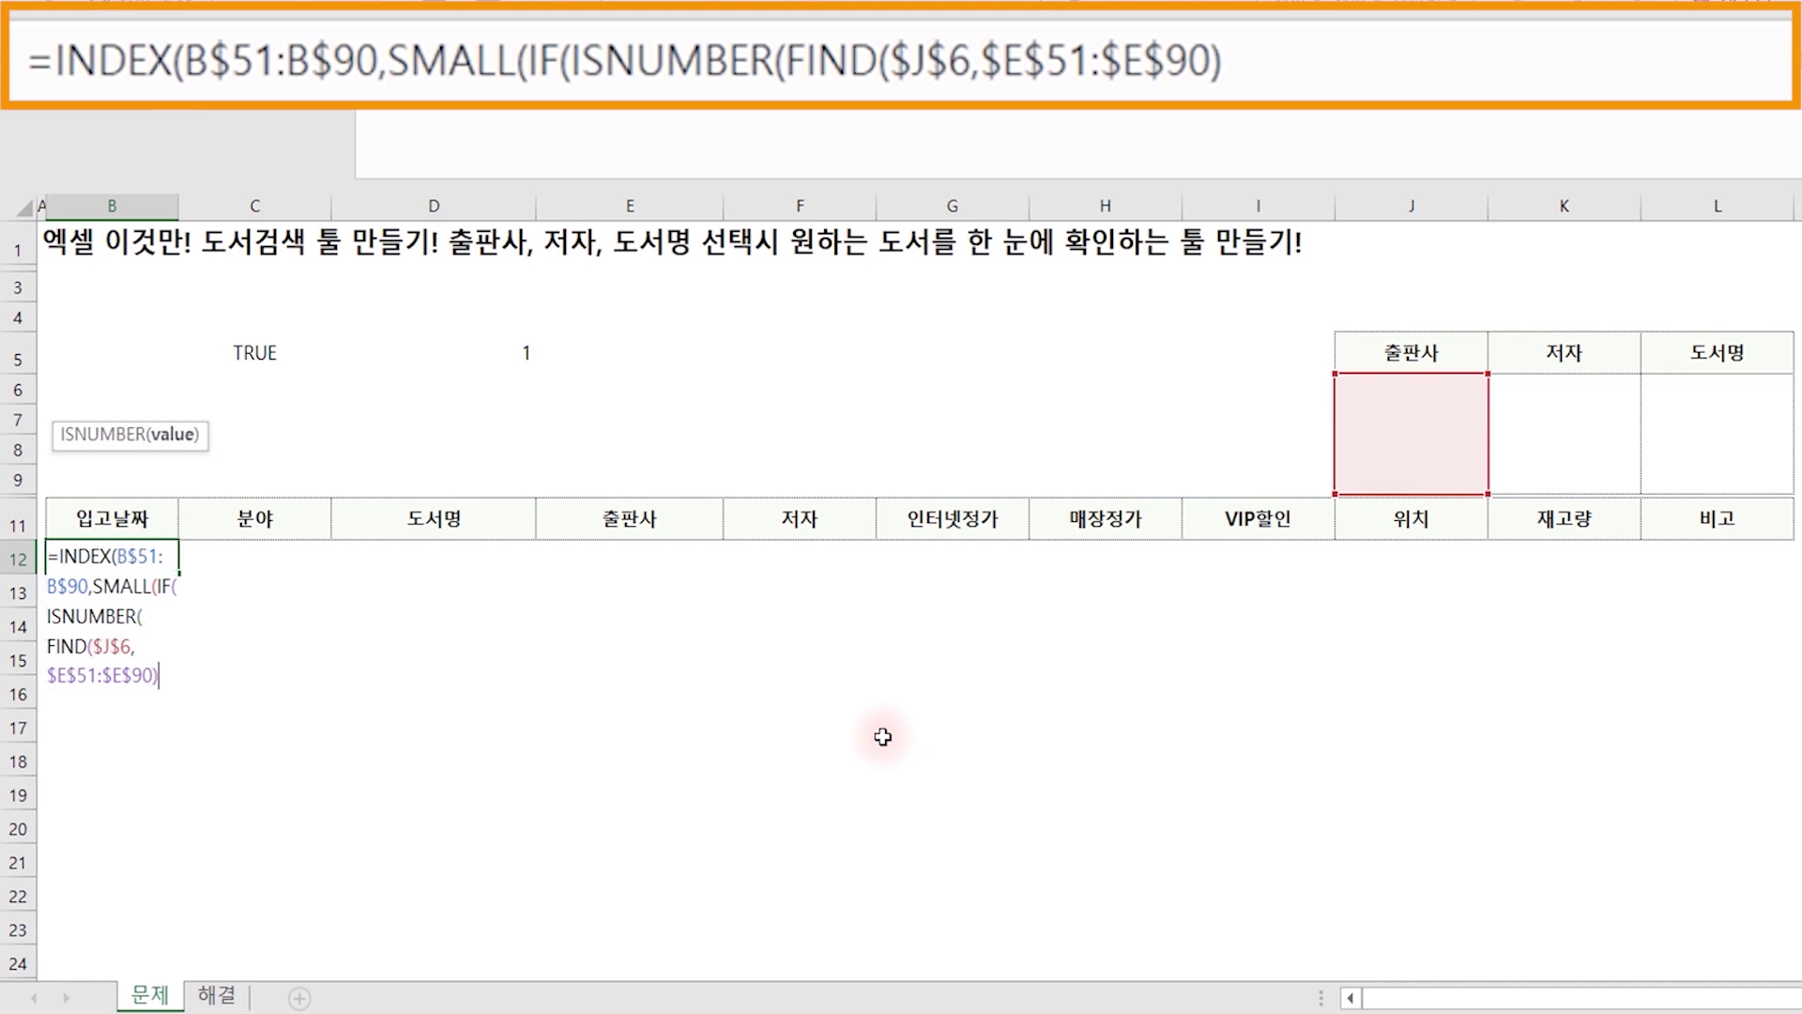
{"action": "type", "text": ")"}
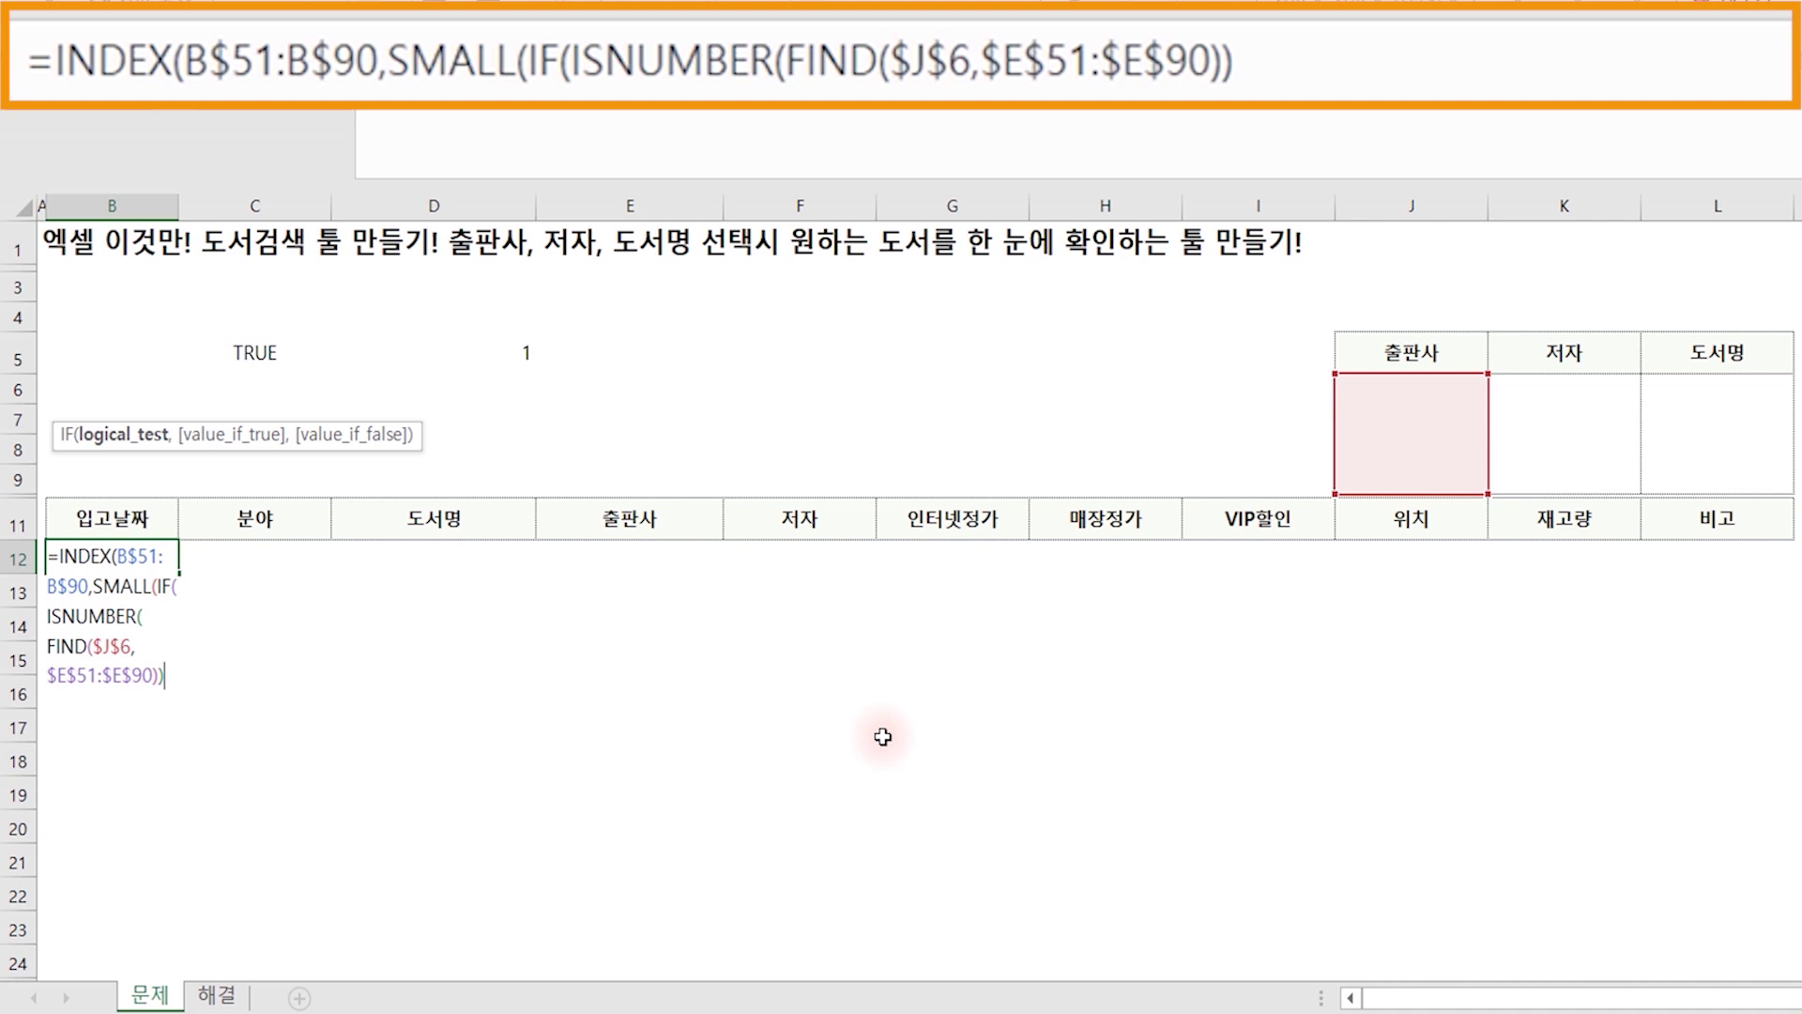
Add ,MATCH(ROW(D51:D90), as the IF's true result in B12.
{"action": "type", "text": ","}
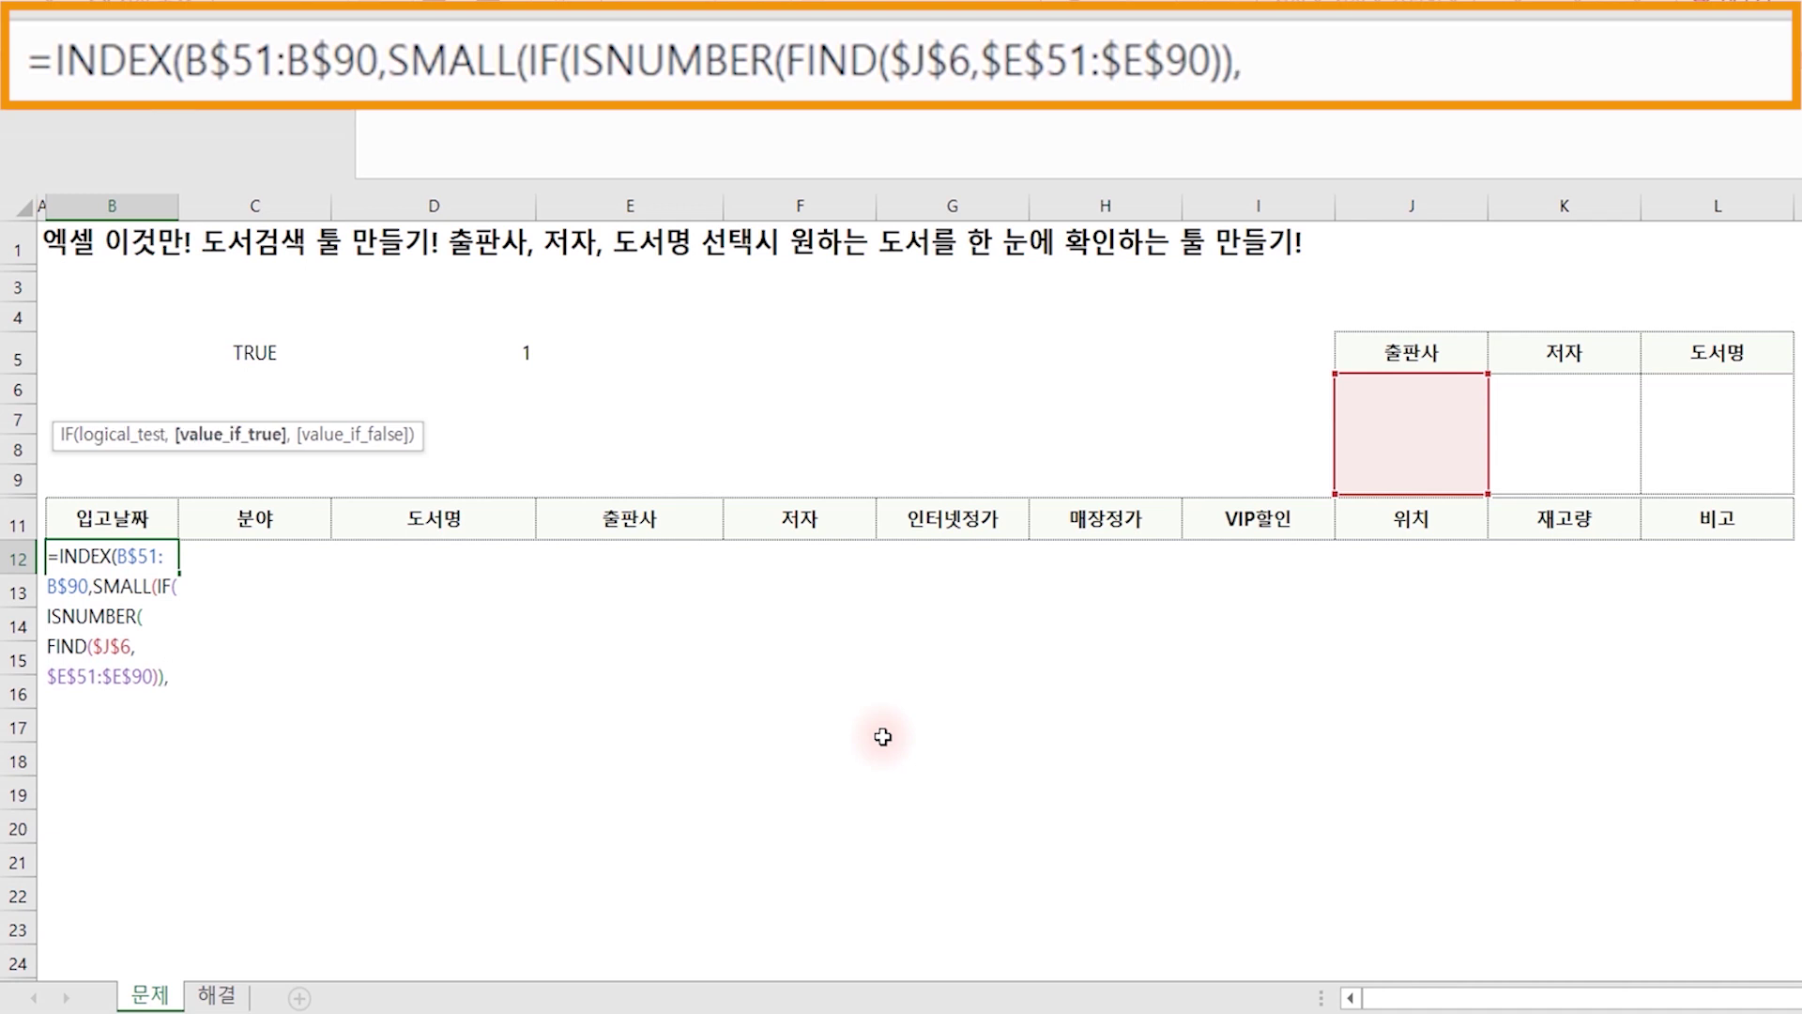
{"action": "type", "text": "MATC"}
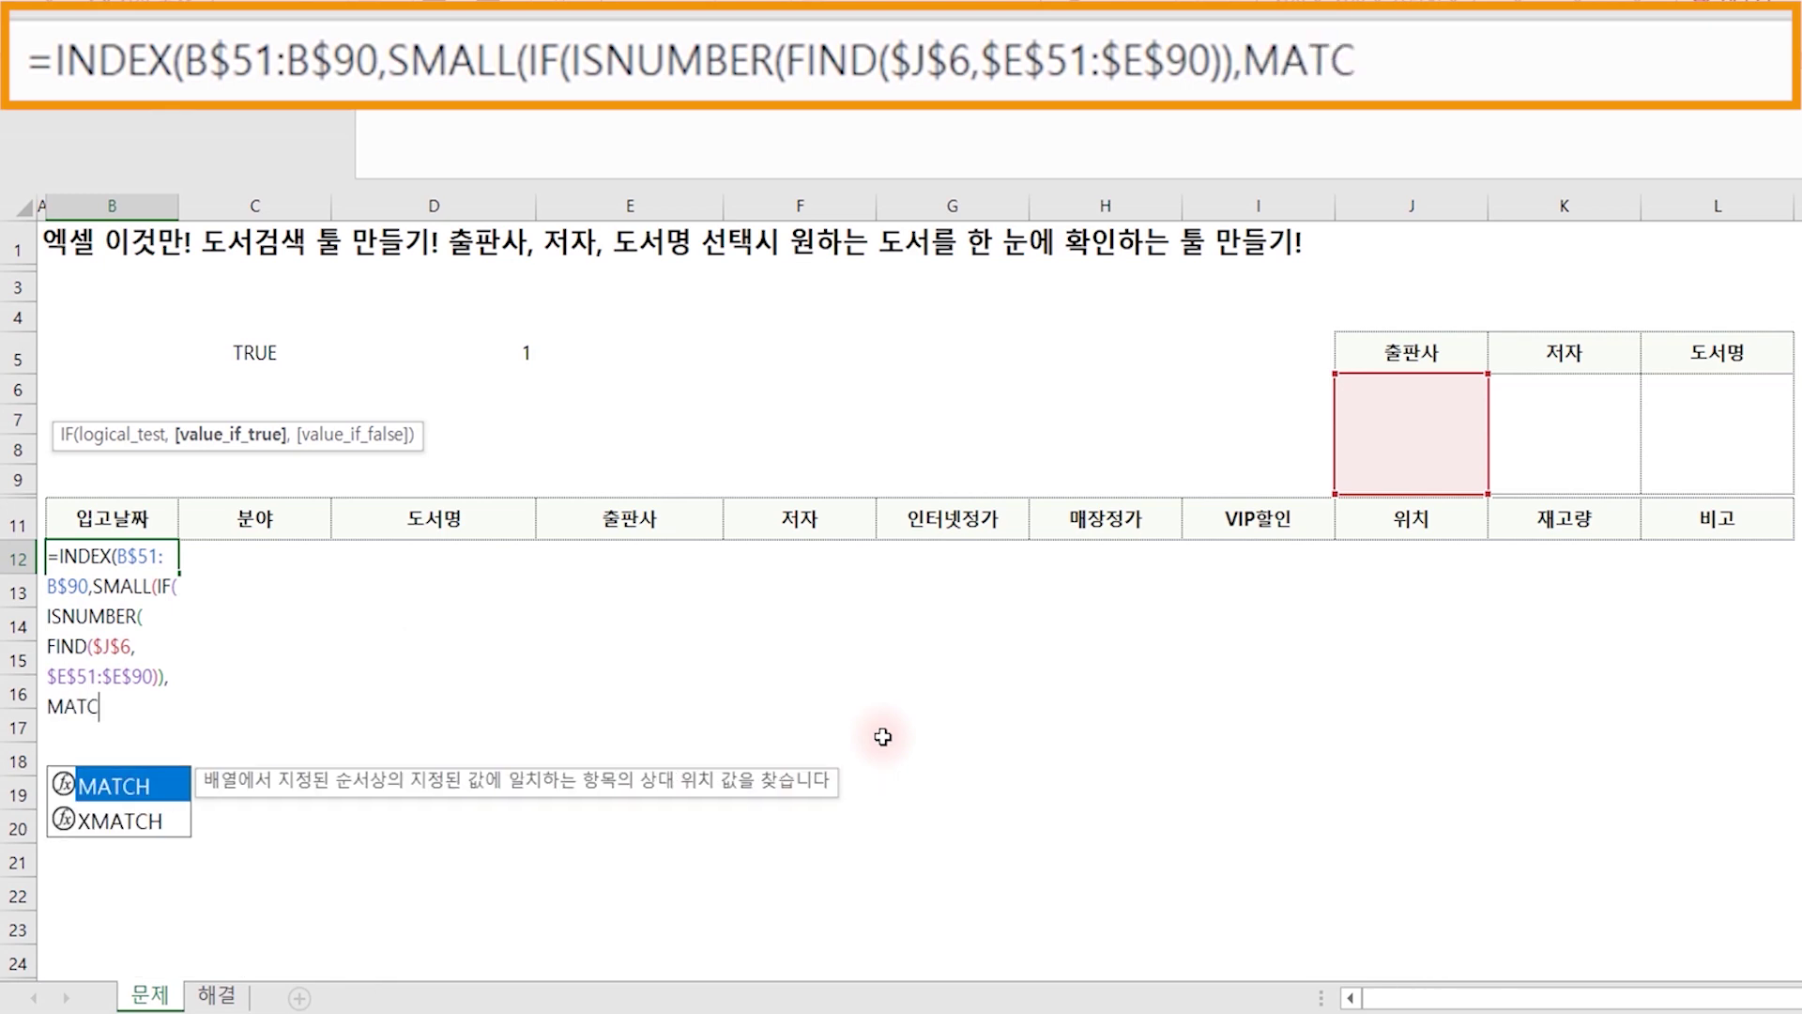
{"action": "type", "text": "H("}
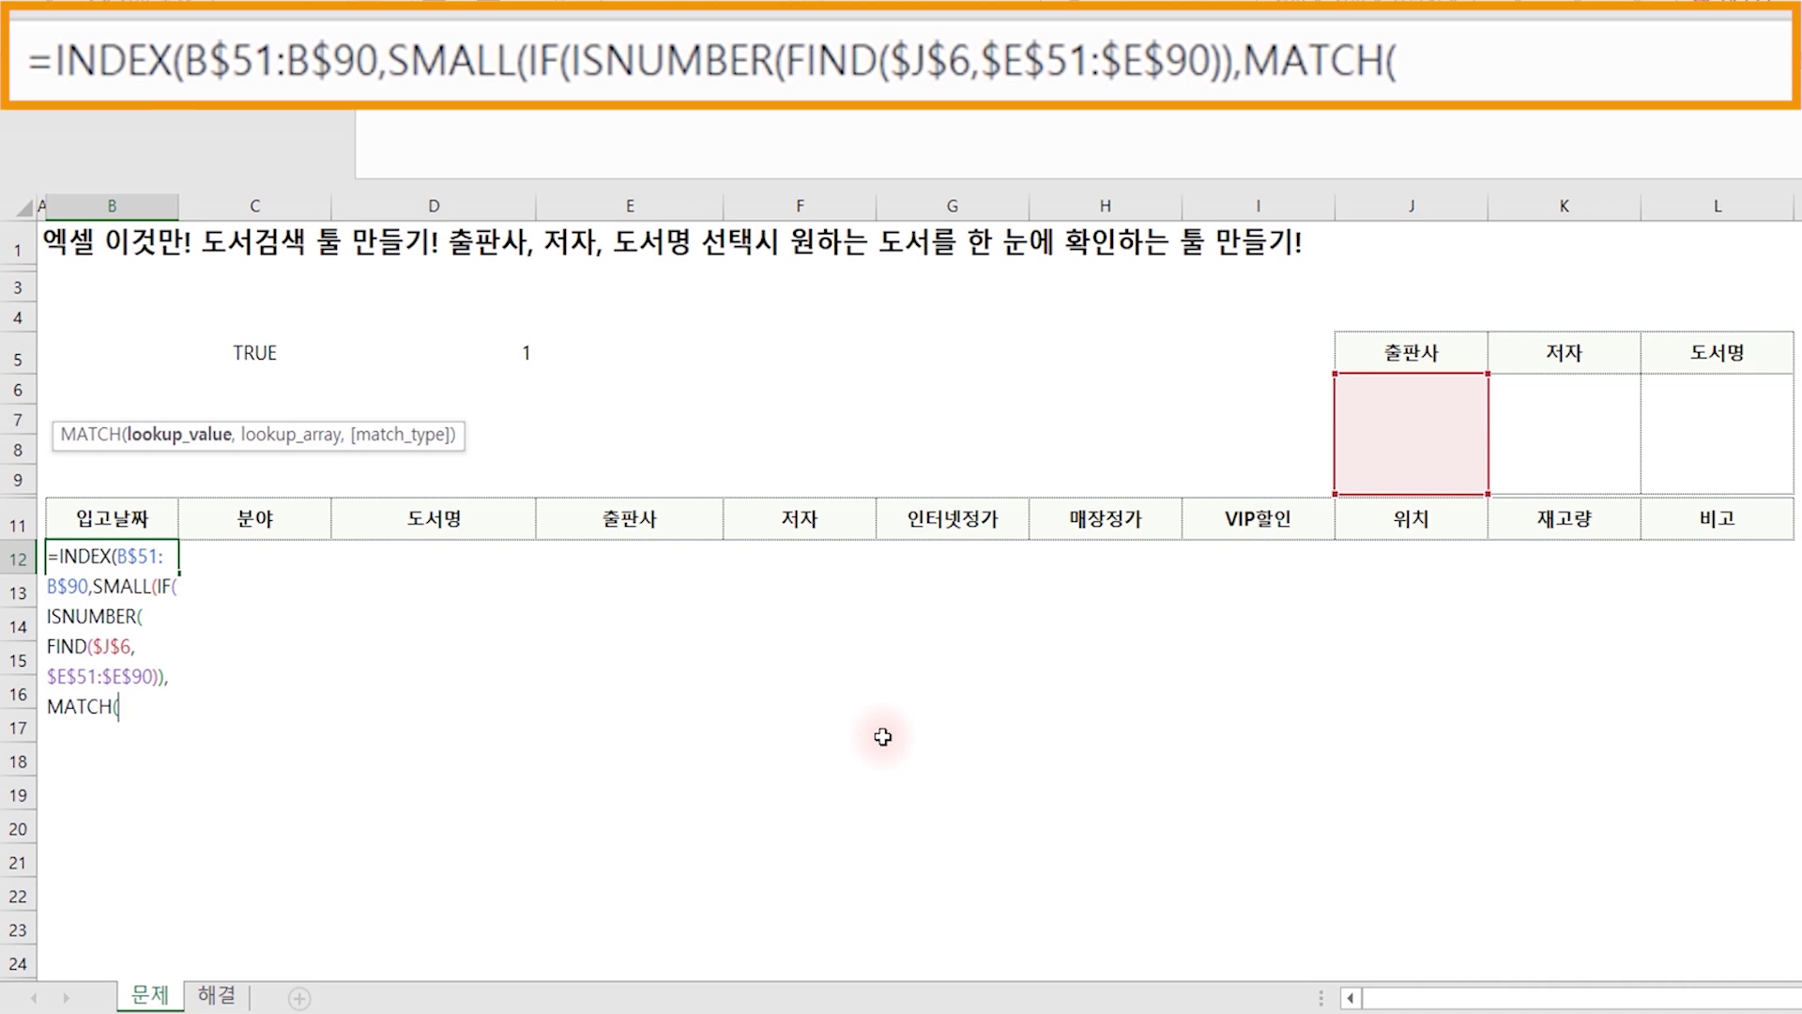
{"action": "scroll", "coordinate": [658, 751], "scroll_direction": "down", "scroll_amount": 5}
{"action": "scroll", "coordinate": [664, 749], "scroll_direction": "down", "scroll_amount": 9}
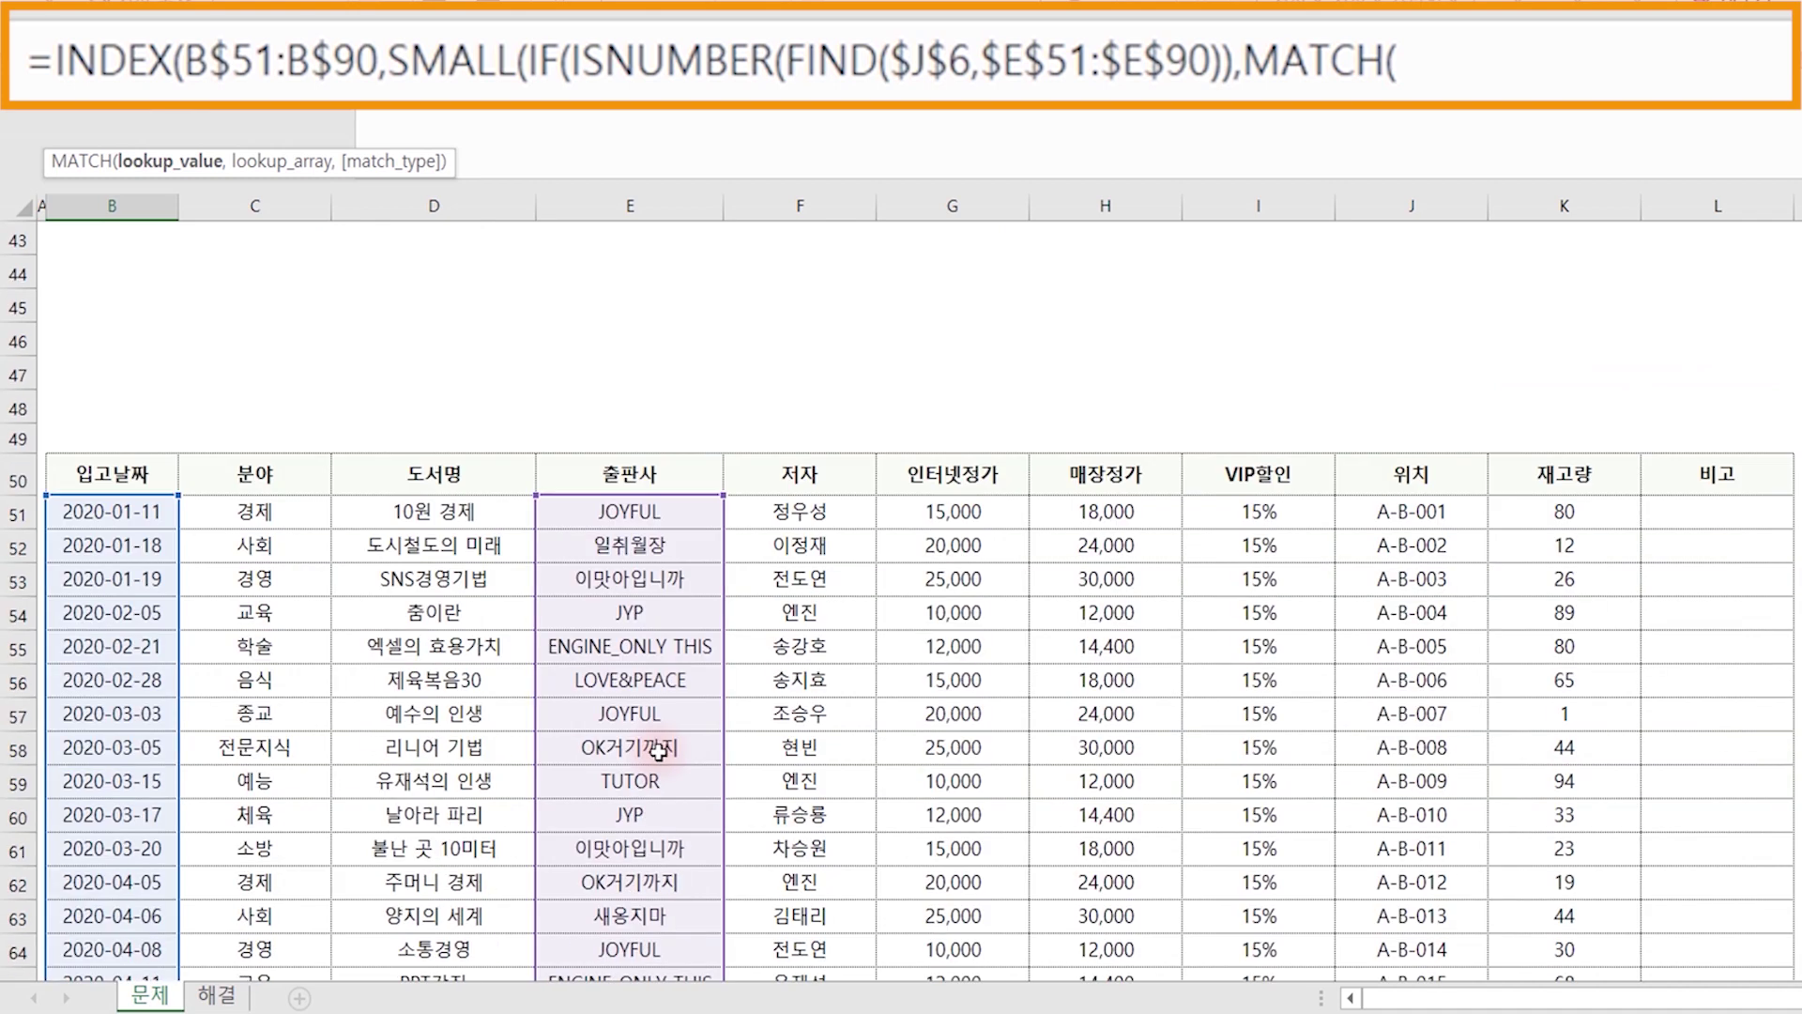
{"action": "left_click_drag", "start_coordinate": [397, 514], "coordinate": [526, 934]}
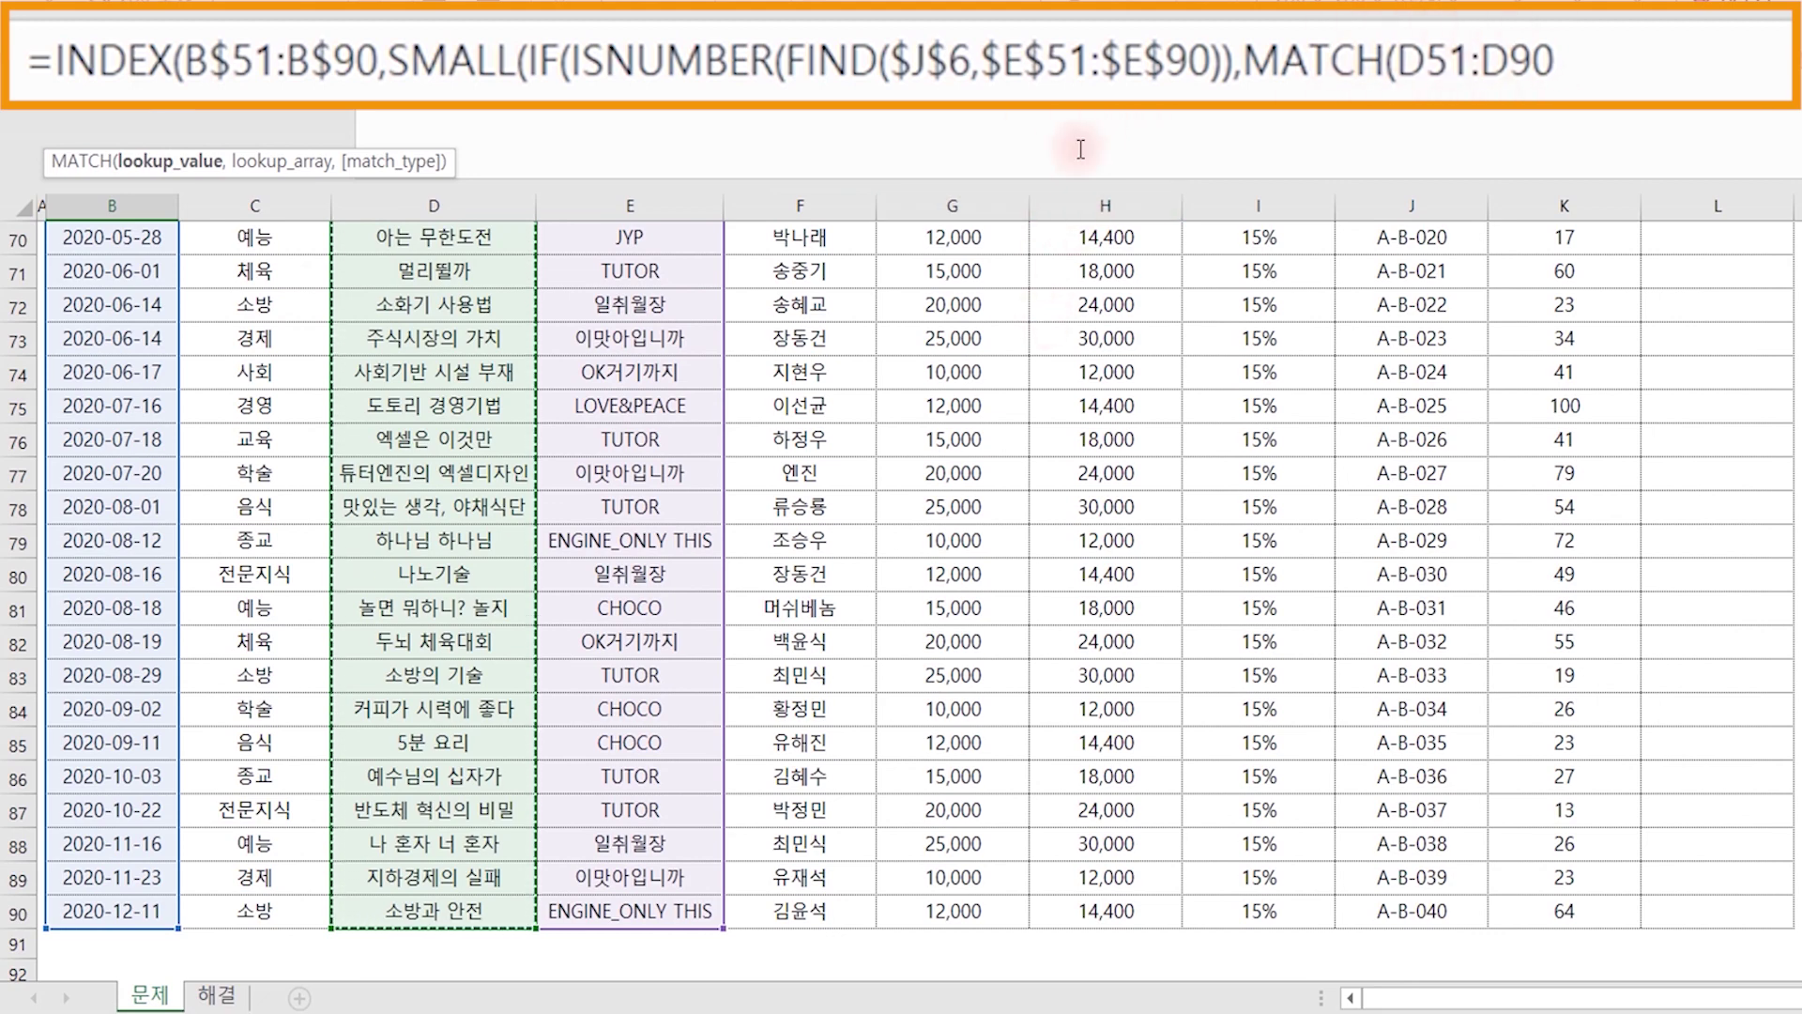
{"action": "left_click", "coordinate": [1375, 60]}
{"action": "type", "text": "ROW"}
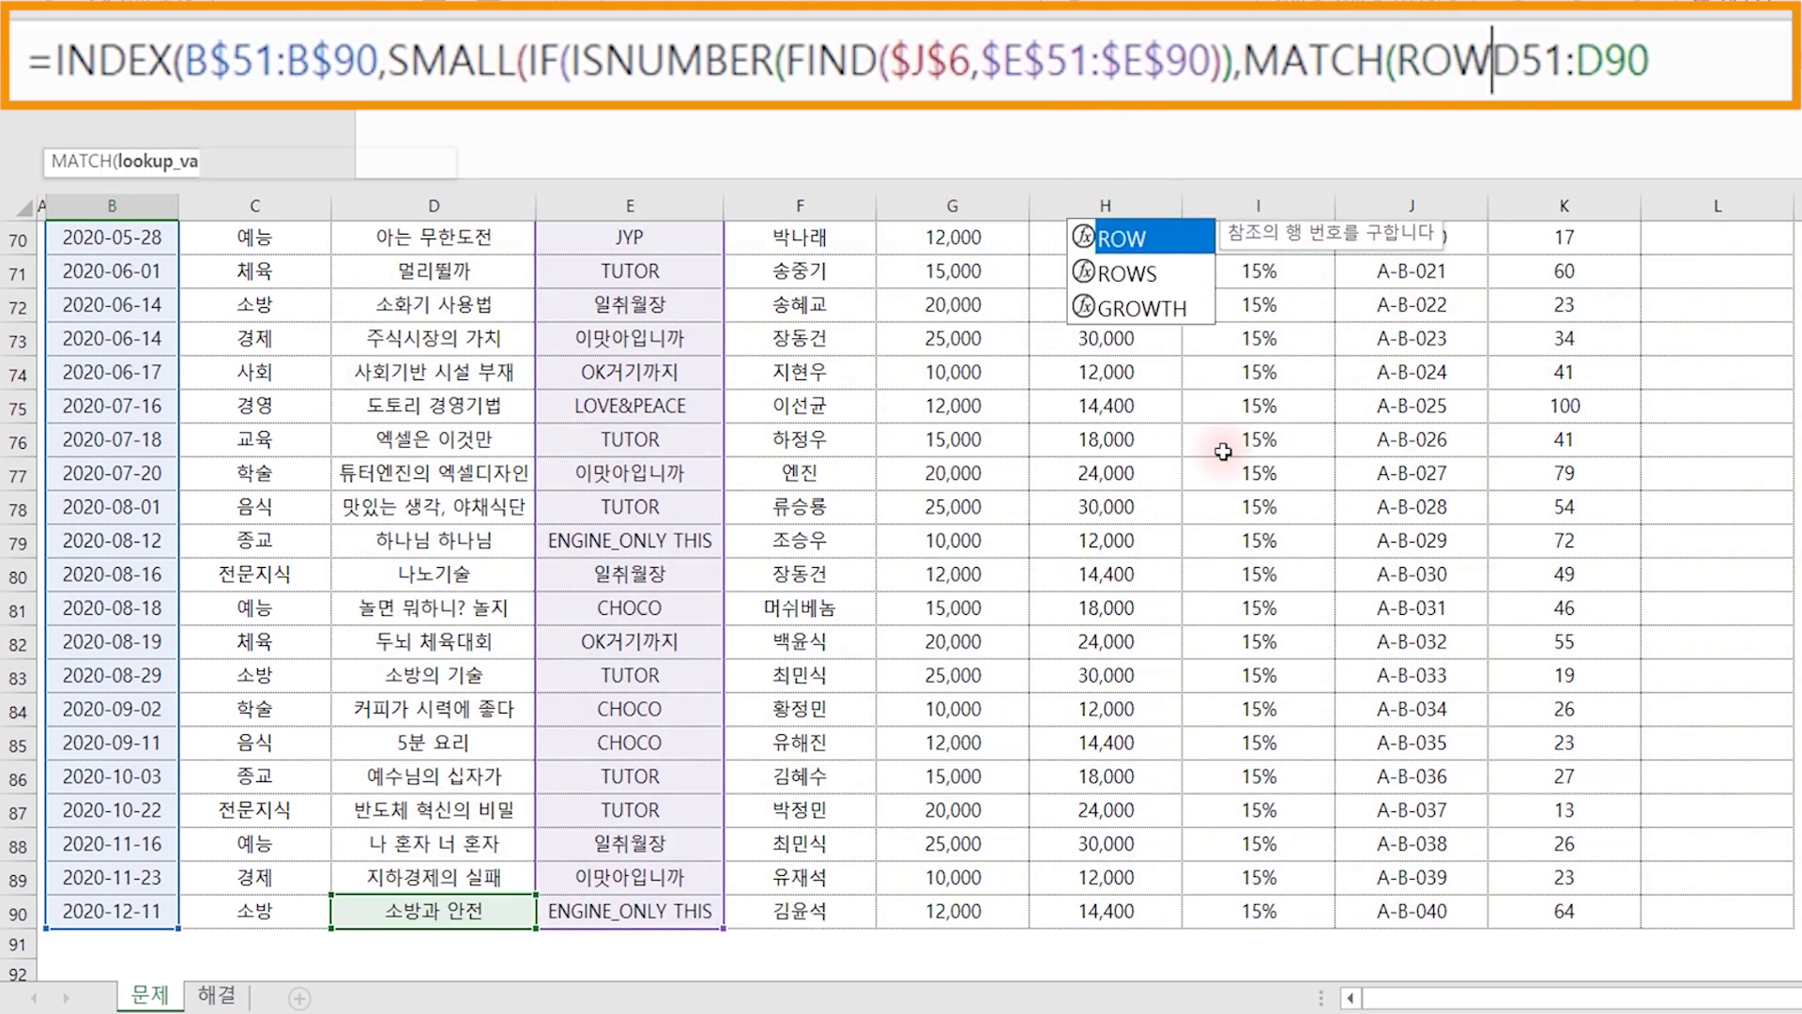
{"action": "type", "text": "("}
{"action": "left_click", "coordinate": [1743, 67]}
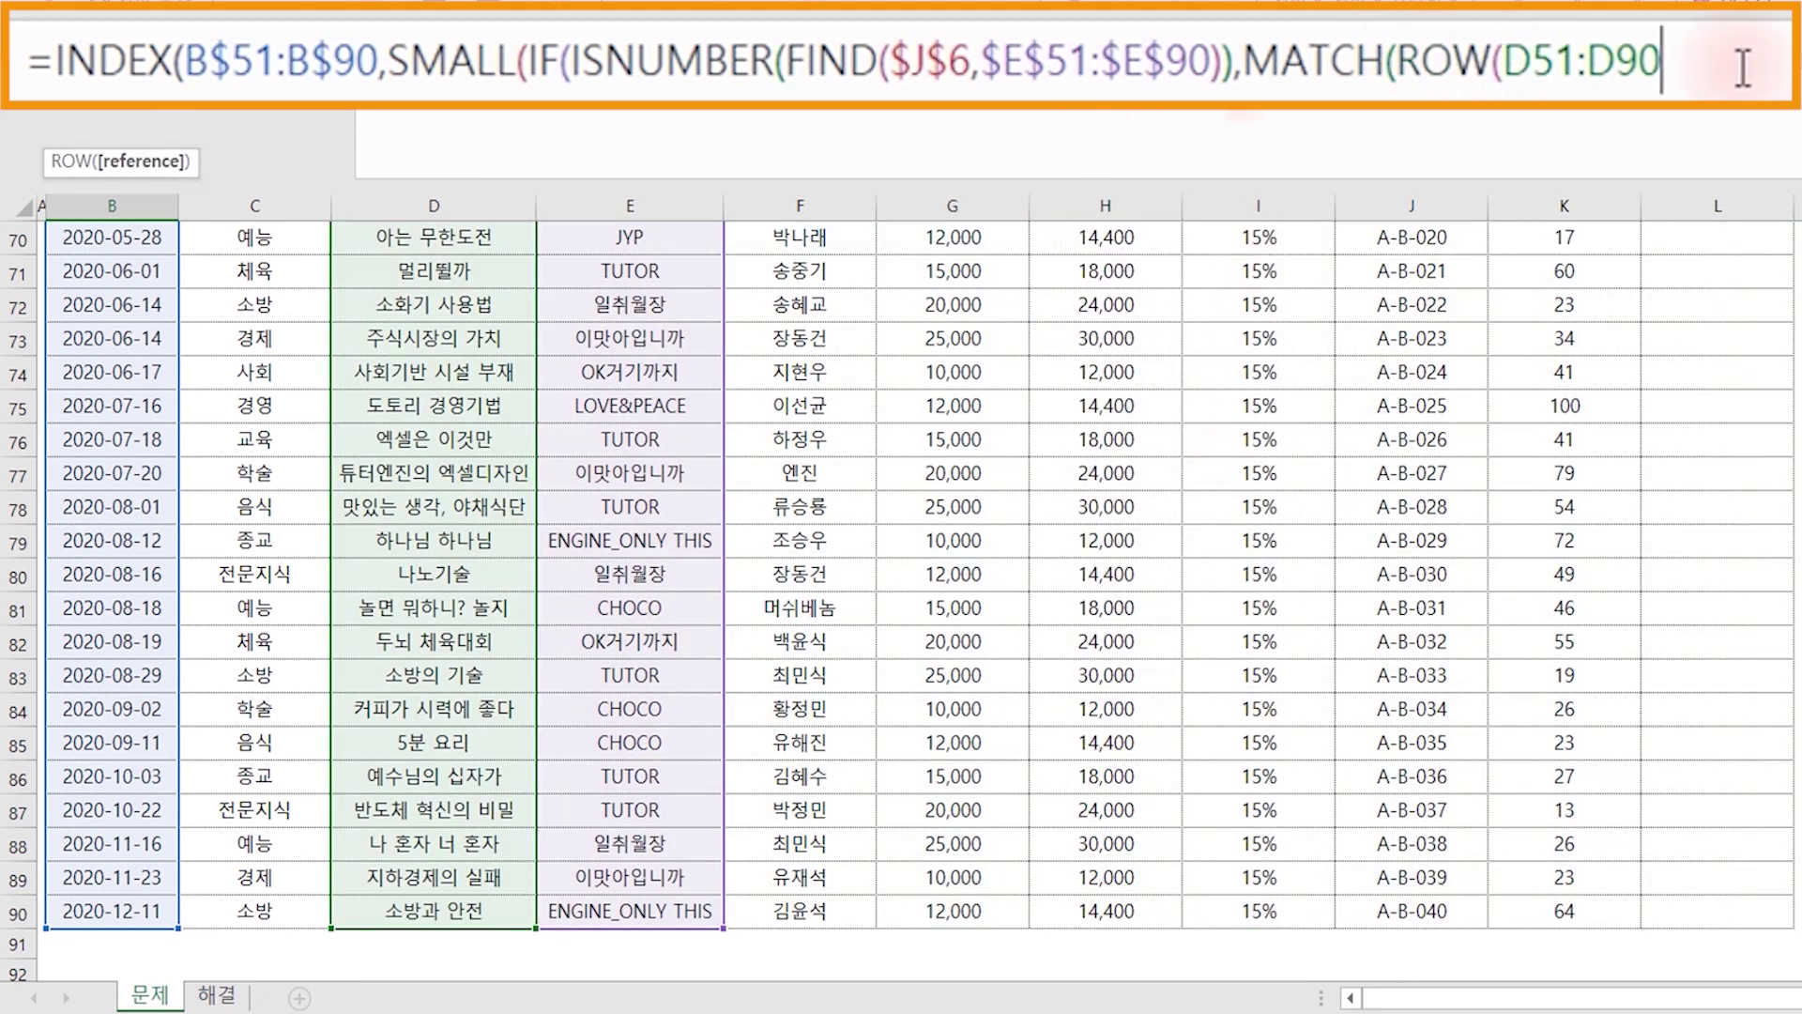
{"action": "type", "text": ")"}
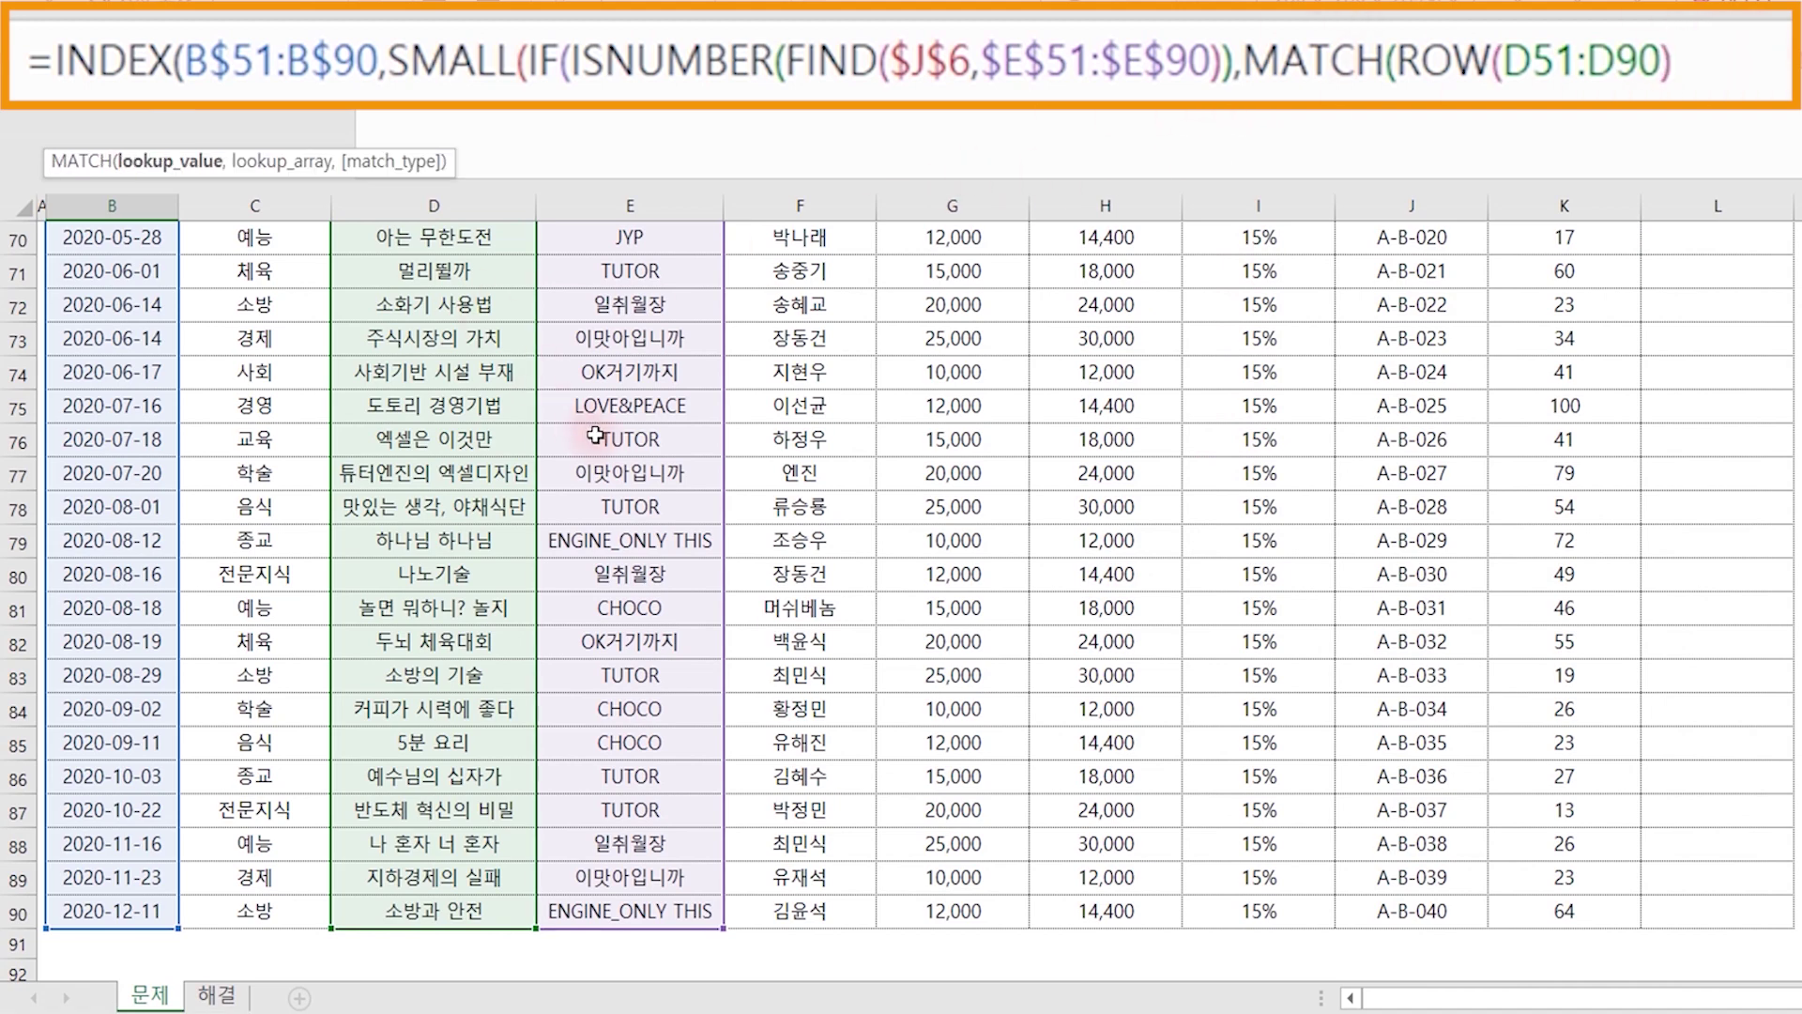
{"action": "scroll", "coordinate": [596, 434], "scroll_direction": "up", "scroll_amount": 3}
{"action": "scroll", "coordinate": [523, 362], "scroll_direction": "up", "scroll_amount": 2}
{"action": "scroll", "coordinate": [463, 342], "scroll_direction": "up", "scroll_amount": 2}
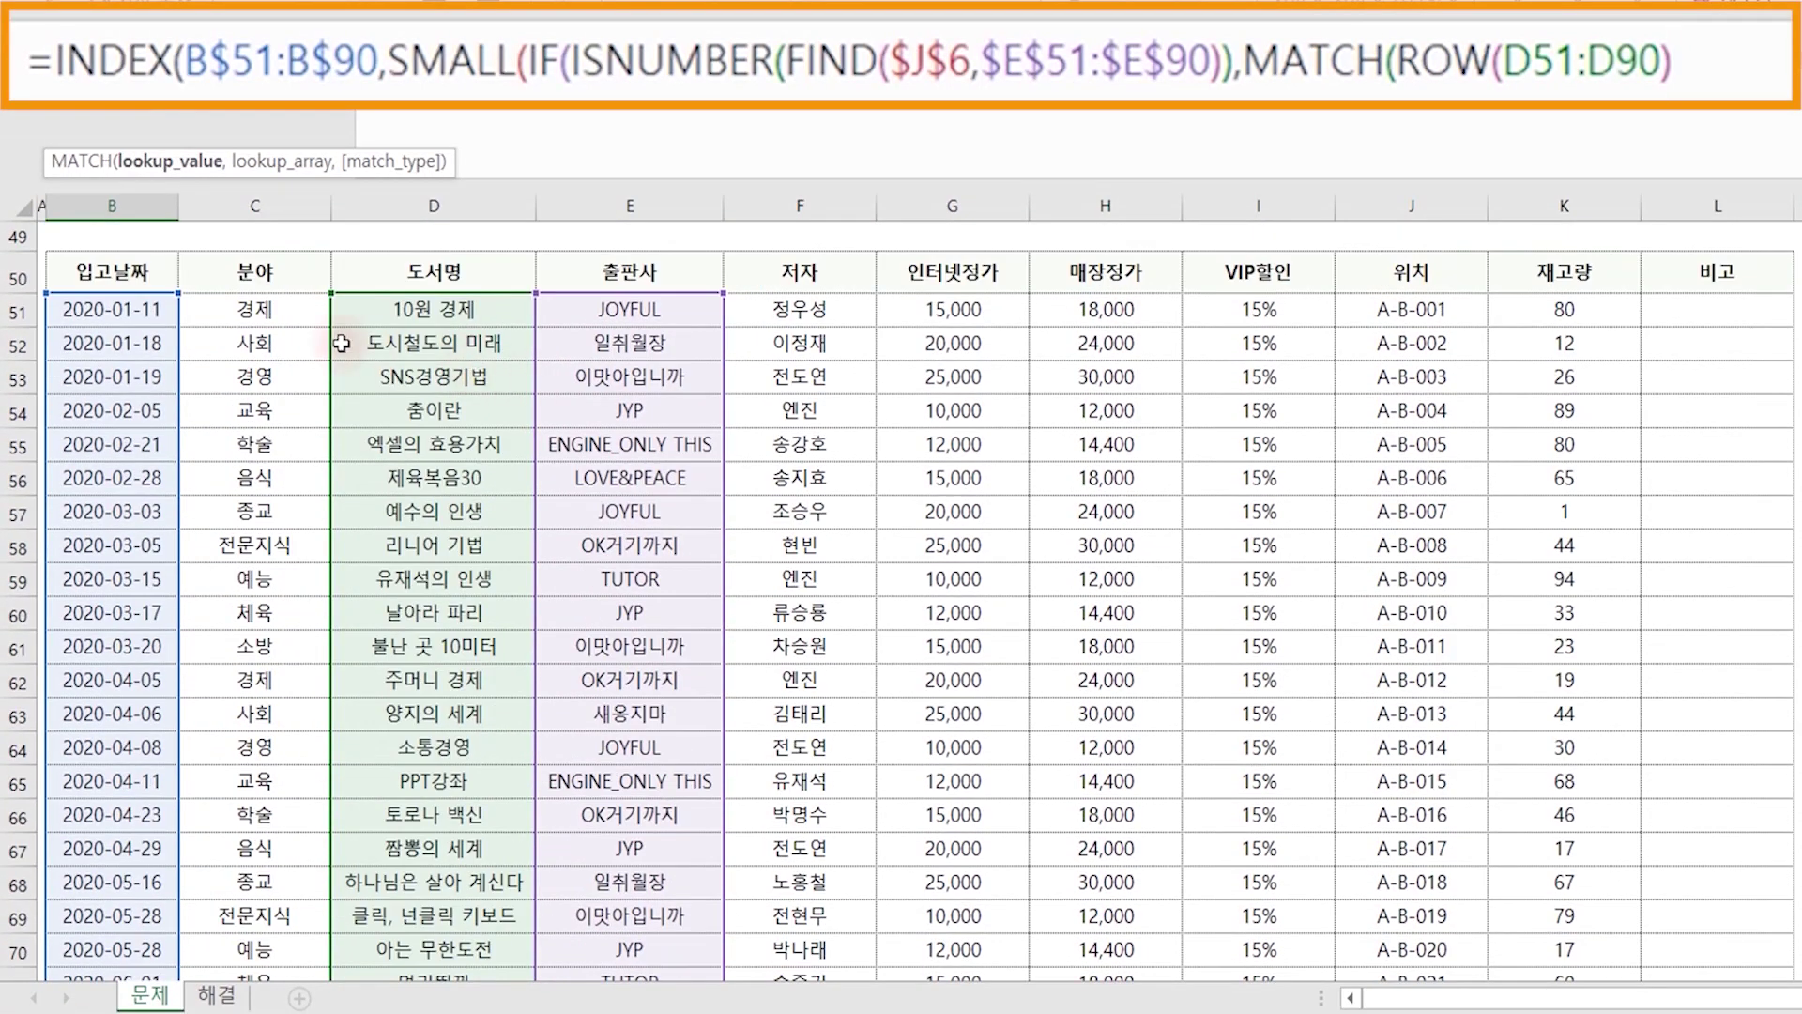
{"action": "scroll", "coordinate": [268, 340], "scroll_direction": "down", "scroll_amount": 5}
{"action": "scroll", "coordinate": [410, 535], "scroll_direction": "down", "scroll_amount": 7}
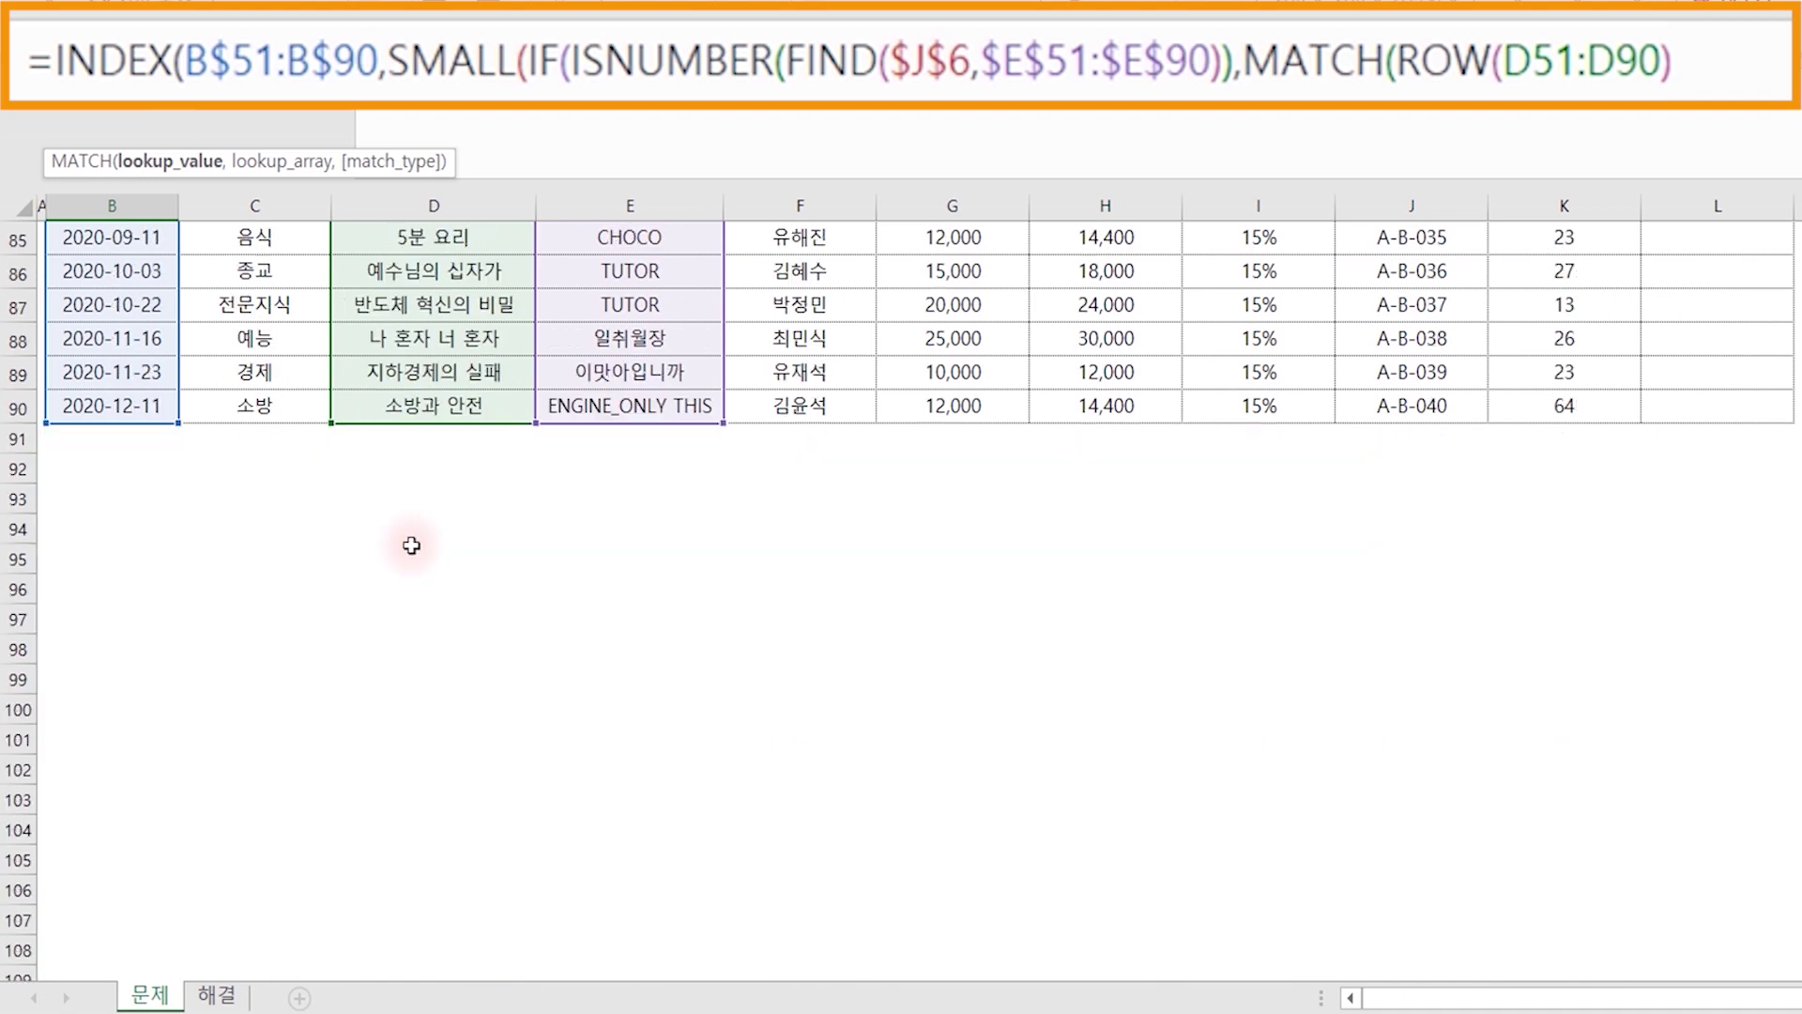
{"action": "scroll", "coordinate": [553, 455], "scroll_direction": "up", "scroll_amount": 6}
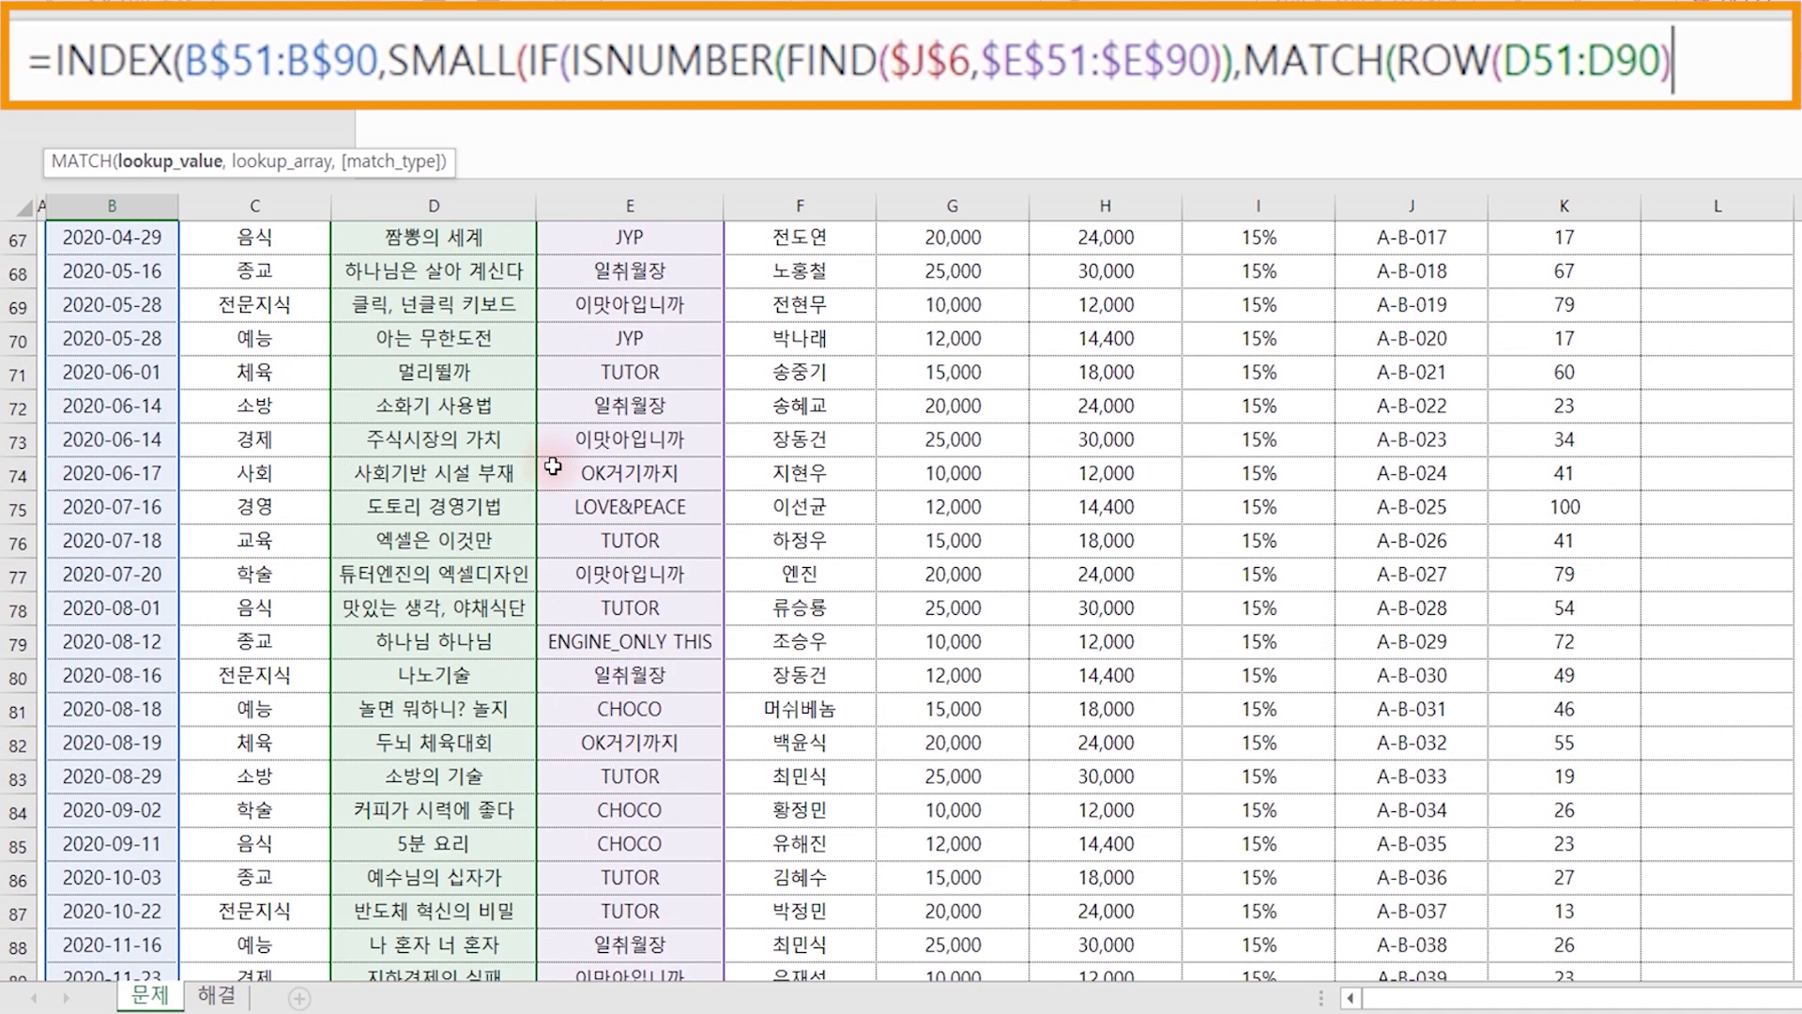
{"action": "type", "text": ","}
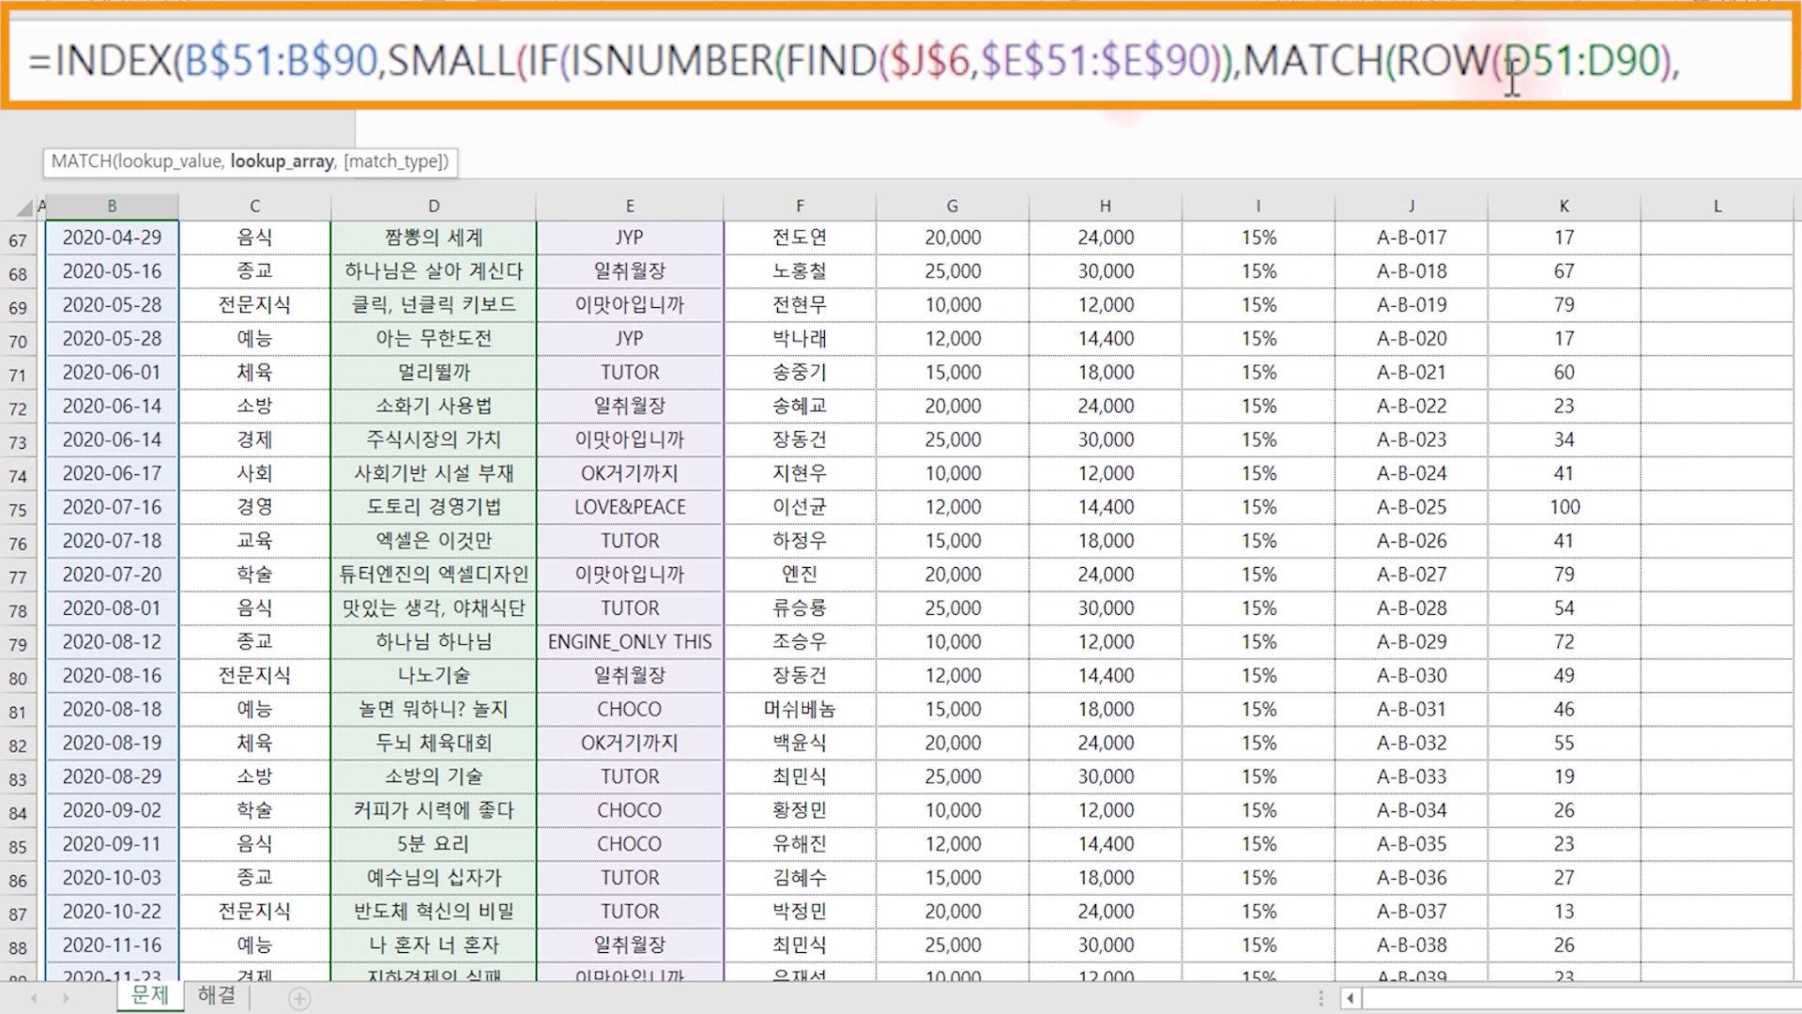
Add ROW(D51:D90) as MATCH's lookup array, making both ROW ranges $D$51:$D$90.
{"action": "type", "text": "R"}
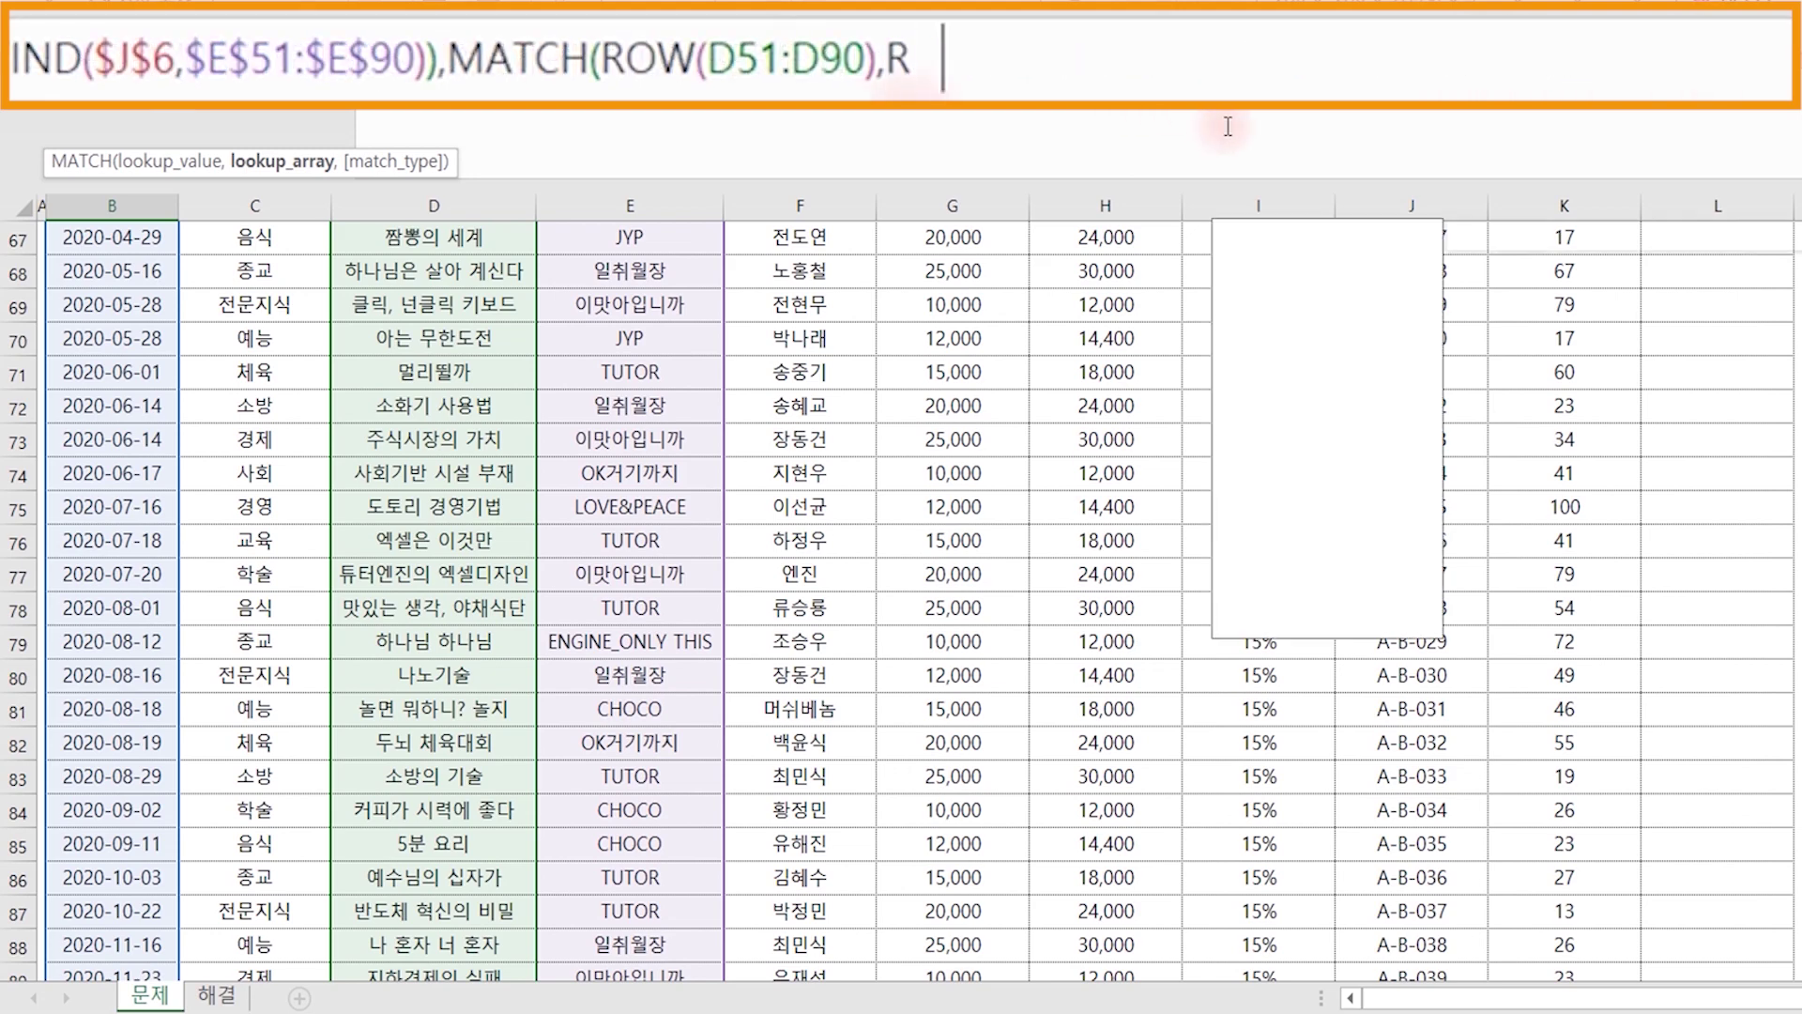
{"action": "type", "text": "OW("}
{"action": "scroll", "coordinate": [597, 515], "scroll_direction": "up", "scroll_amount": 3}
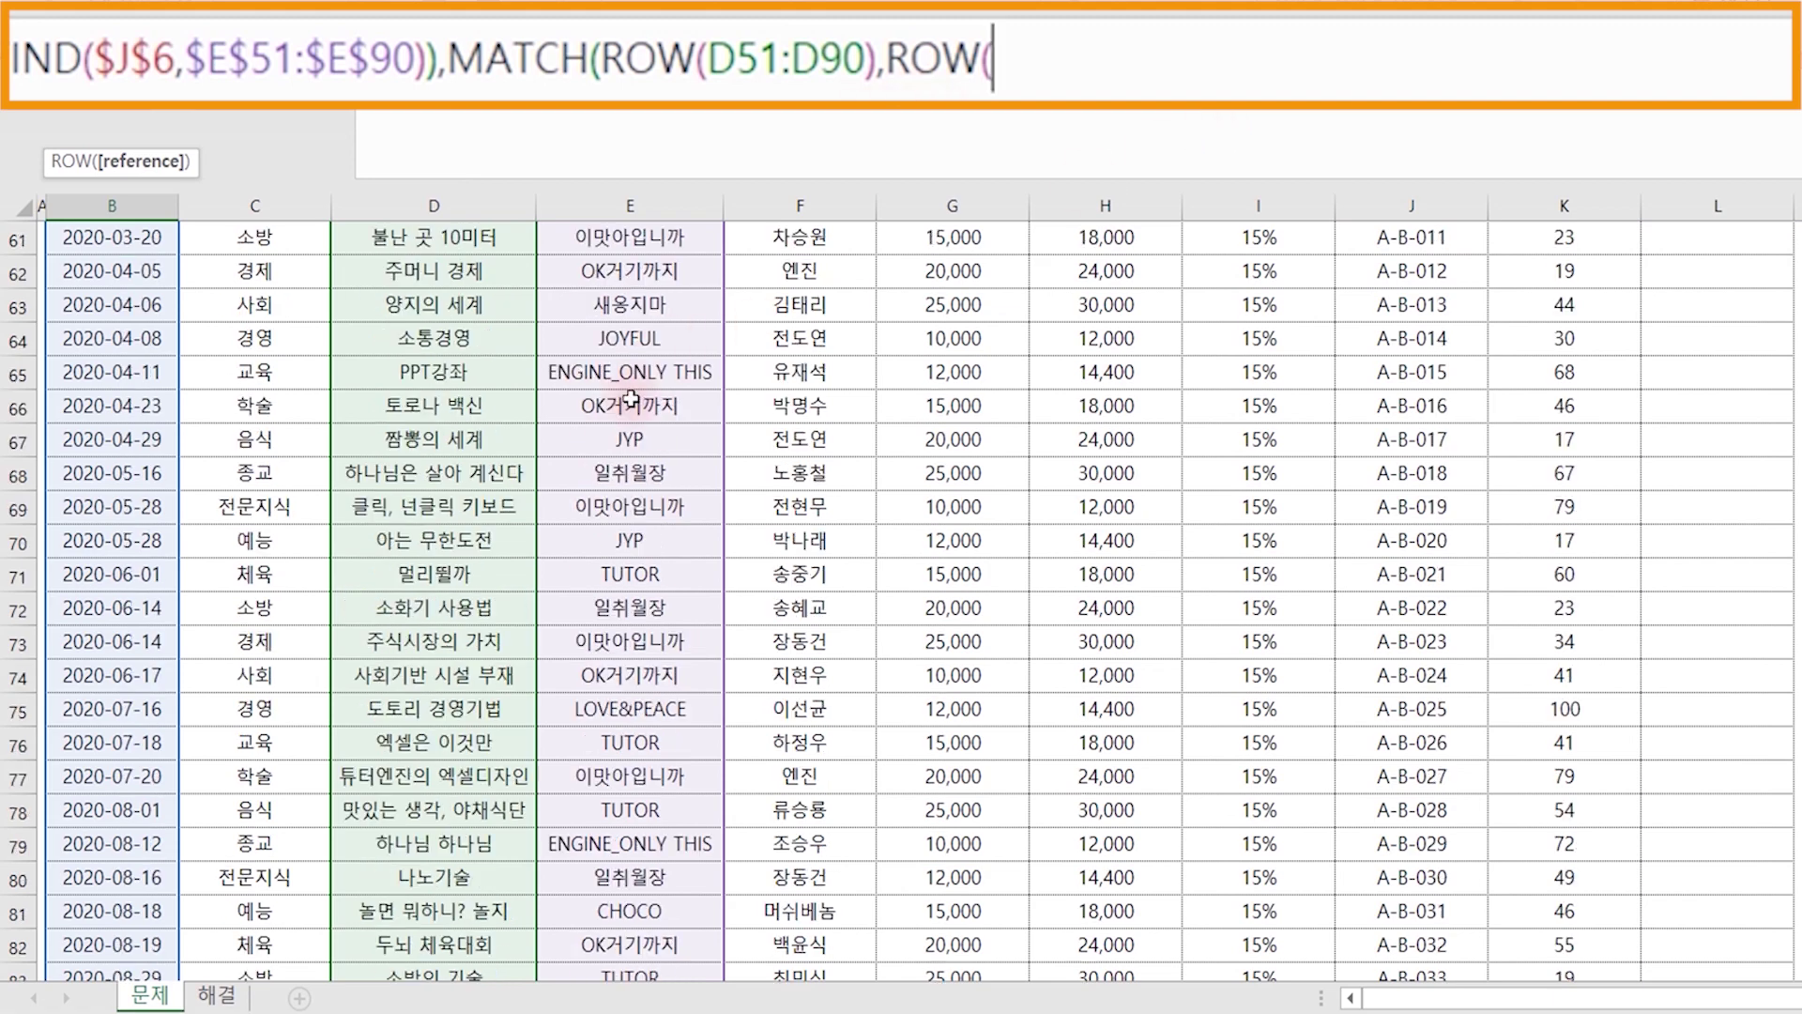
{"action": "scroll", "coordinate": [495, 435], "scroll_direction": "up", "scroll_amount": 5}
{"action": "left_click_drag", "start_coordinate": [434, 624], "coordinate": [512, 953]}
{"action": "left_click_drag", "start_coordinate": [748, 68], "coordinate": [831, 81]}
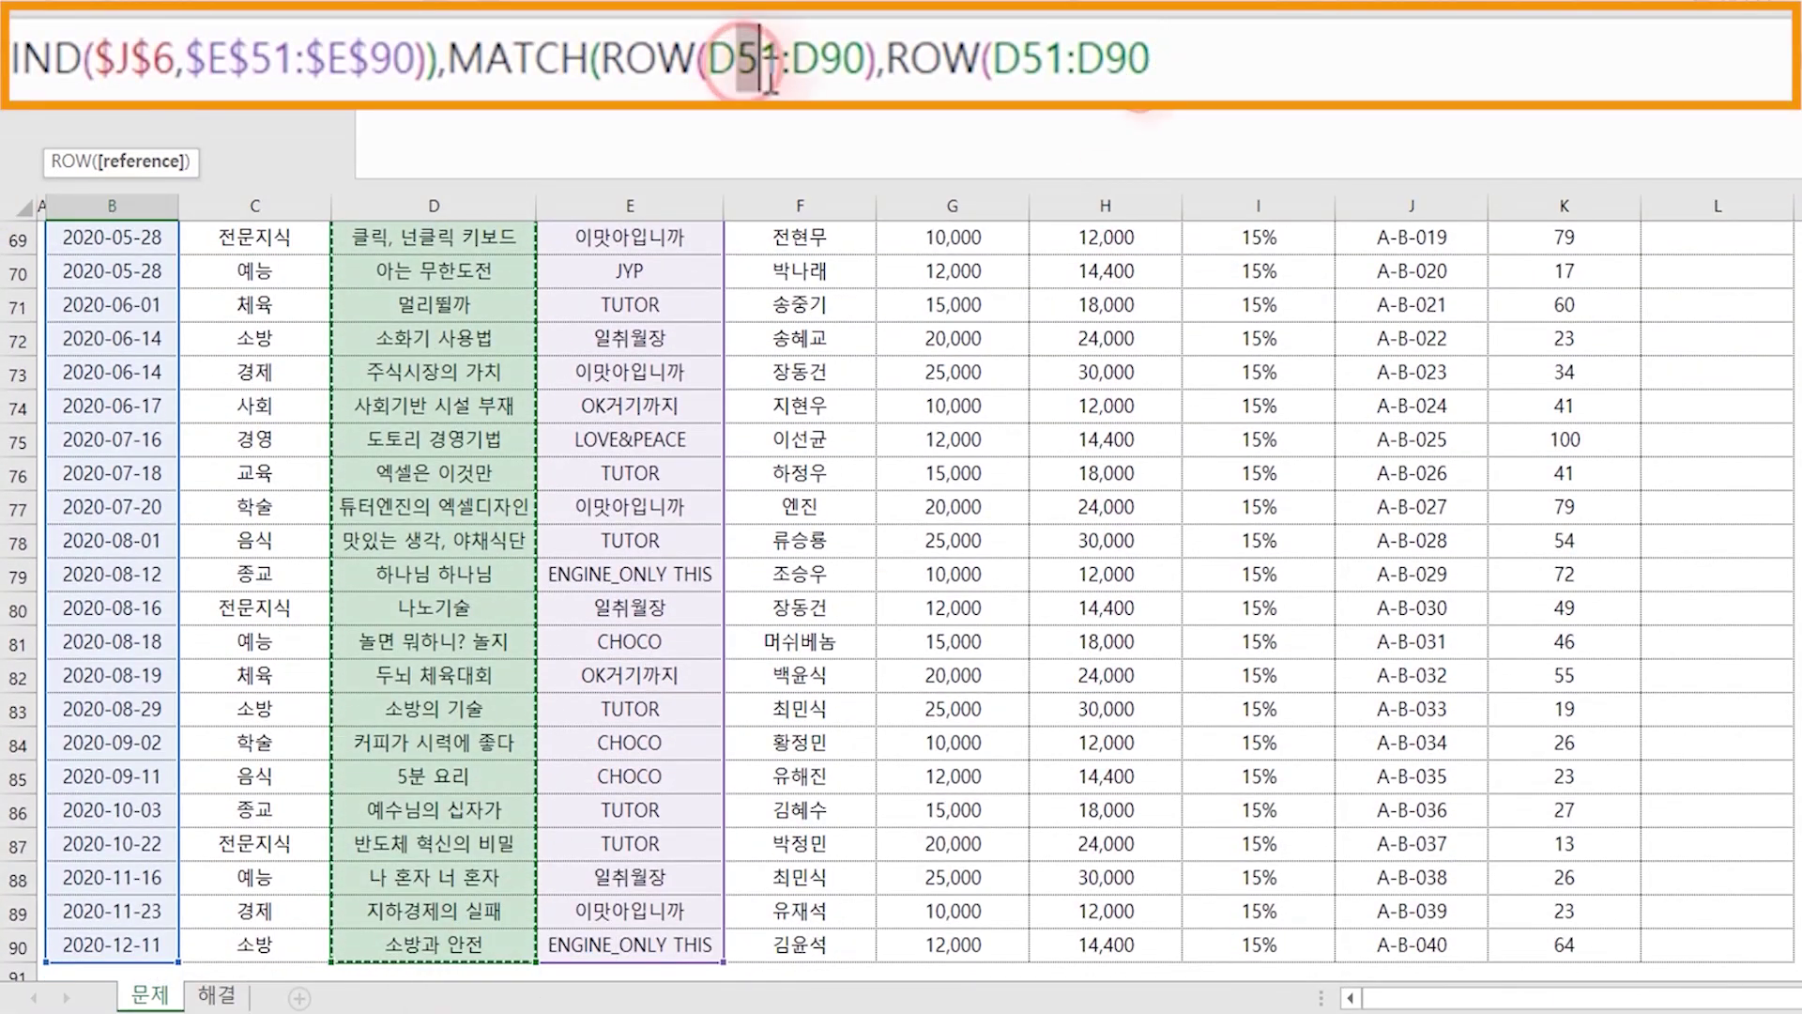
{"action": "key", "text": "F4"}
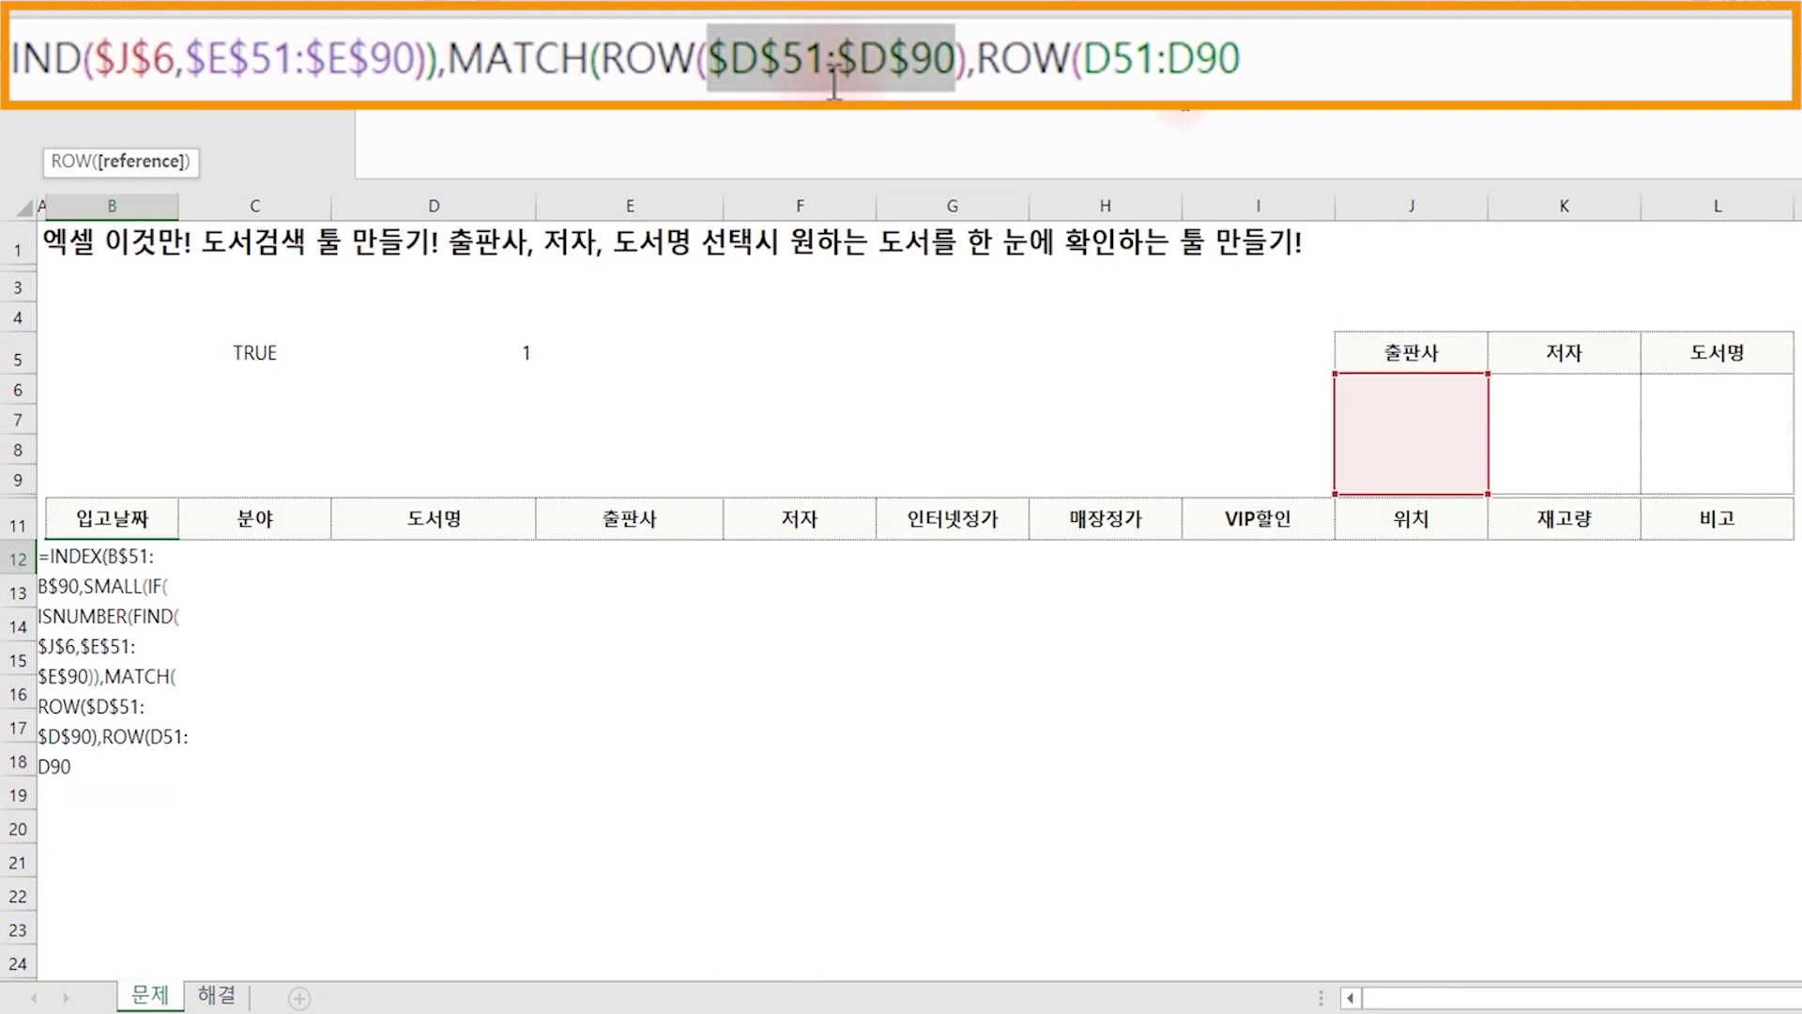
{"action": "left_click_drag", "start_coordinate": [1114, 68], "coordinate": [1201, 45]}
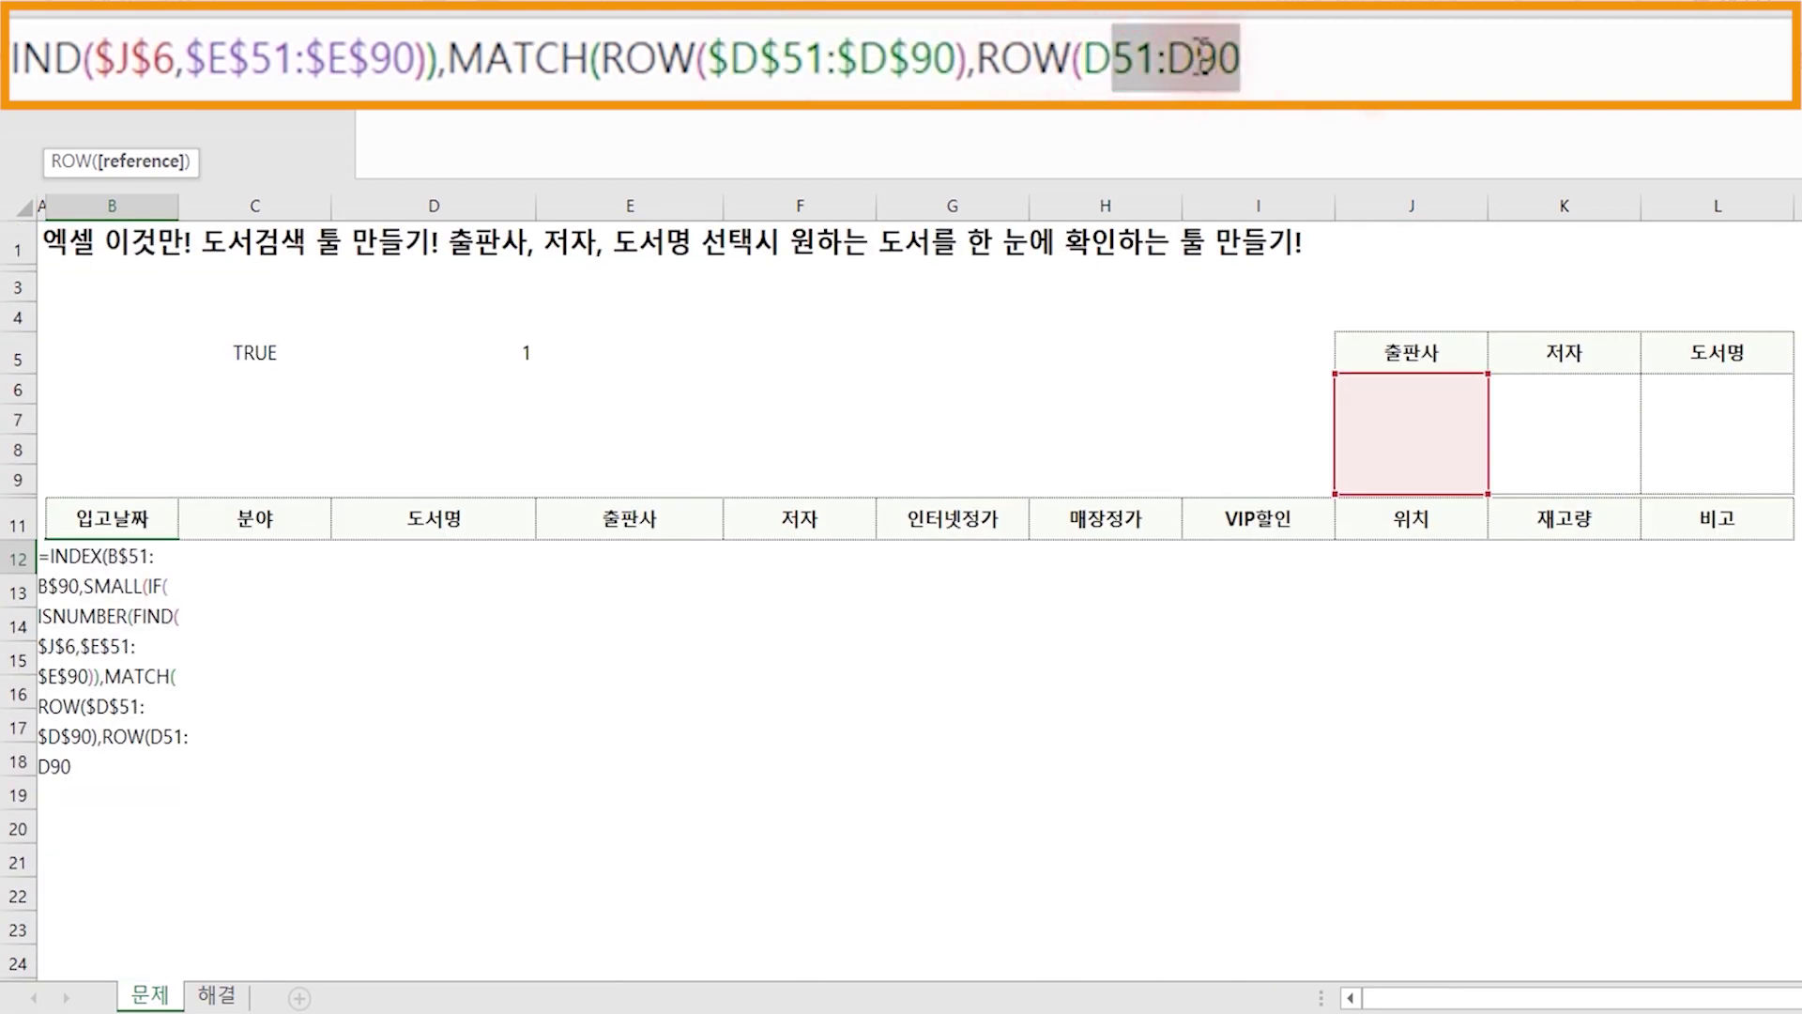
{"action": "key", "text": "F4"}
Finish MATCH with match type 0 and give IF an empty-string false result.
{"action": "left_click", "coordinate": [1418, 80]}
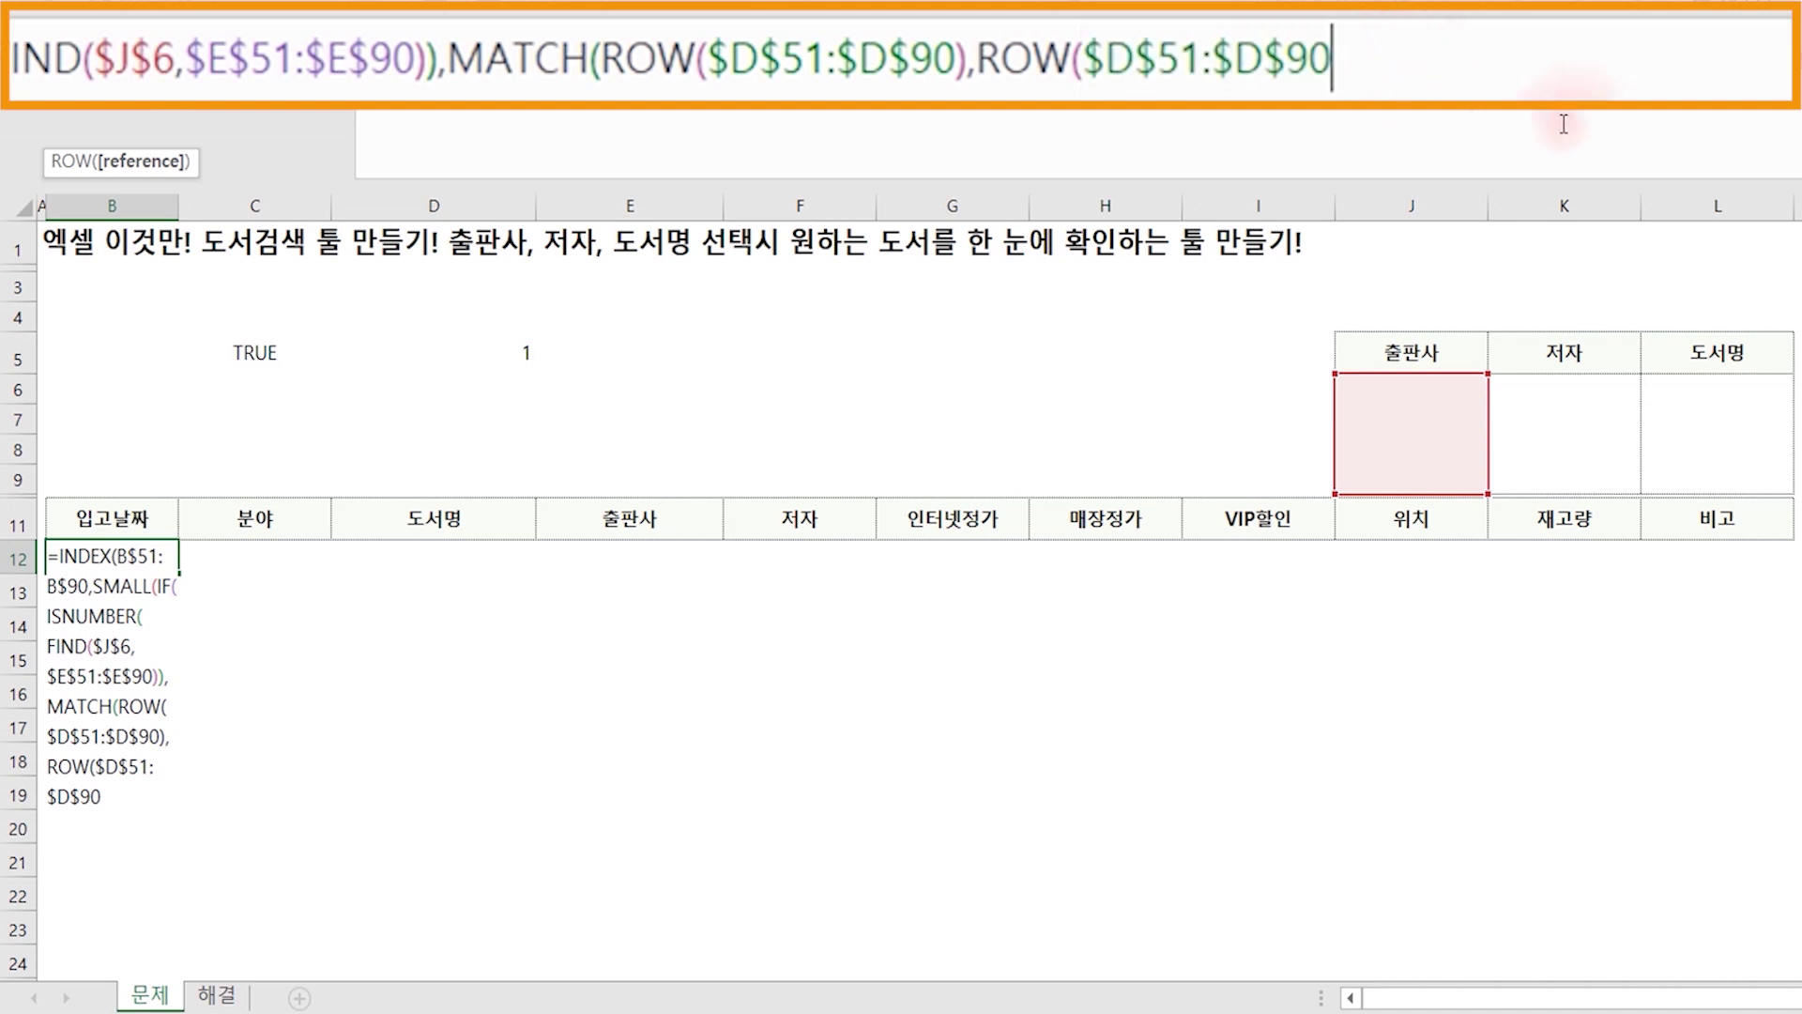
{"action": "type", "text": ")"}
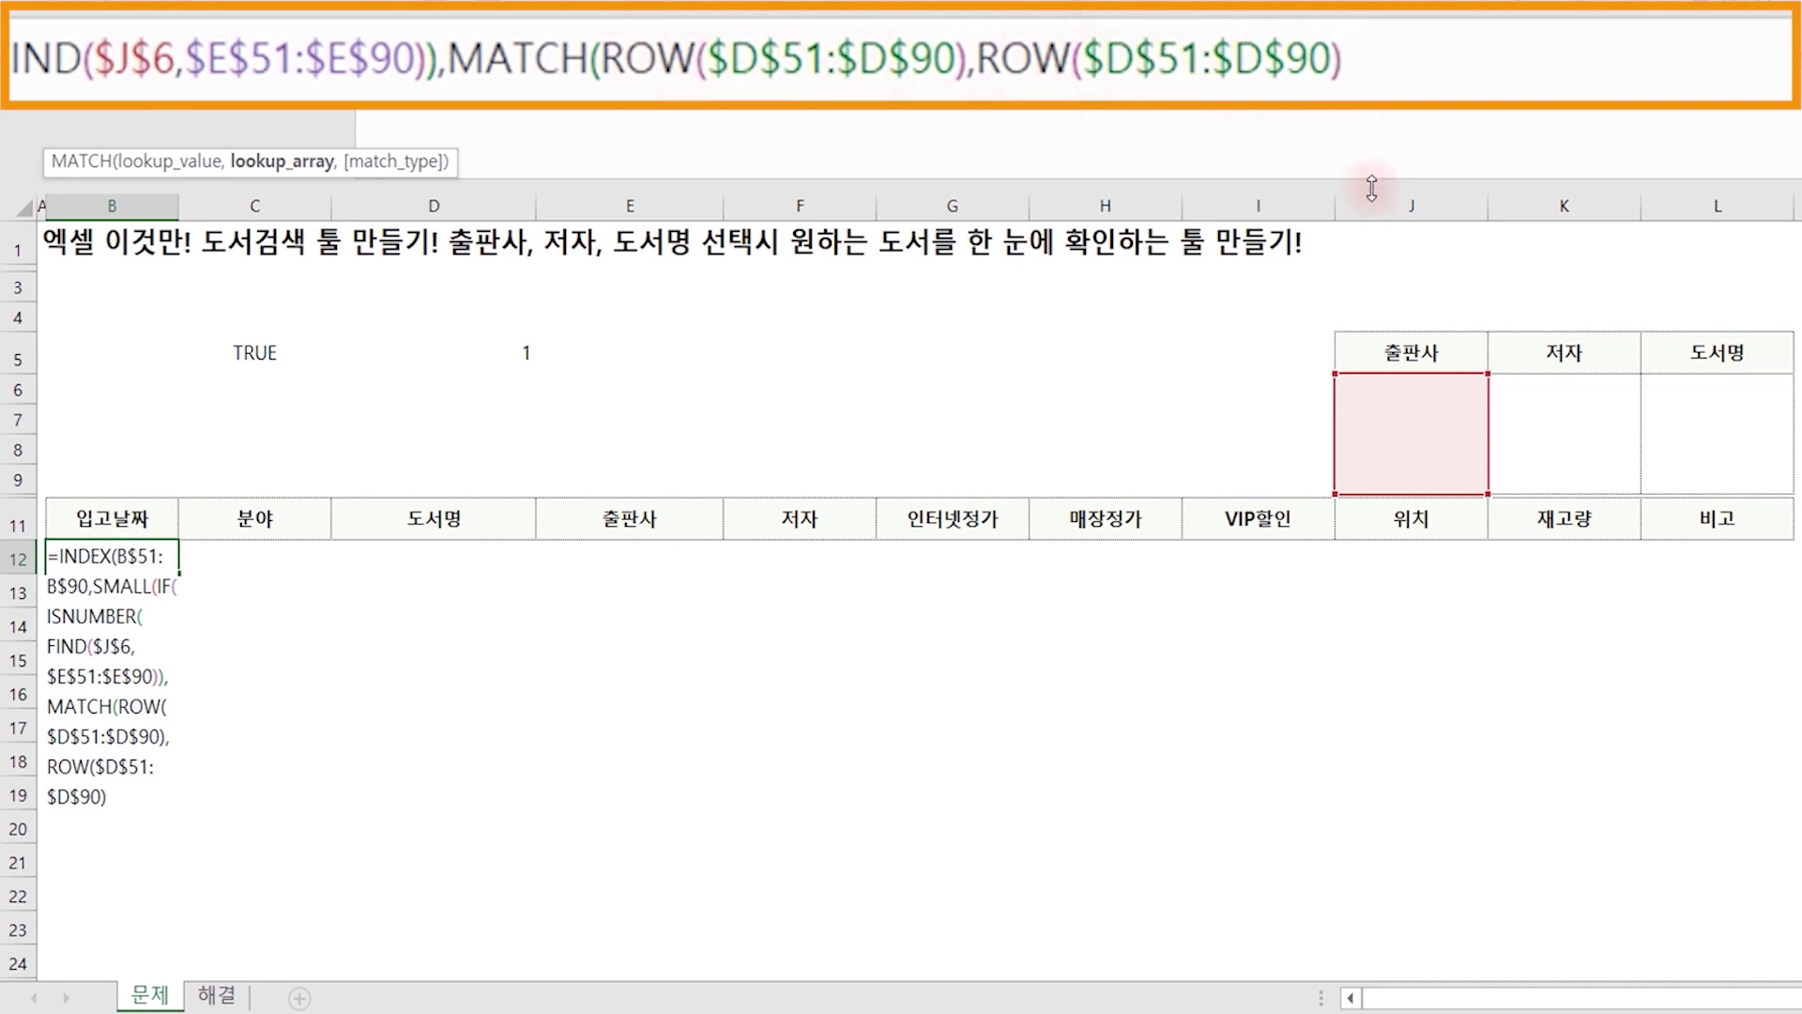
{"action": "type", "text": ",0"}
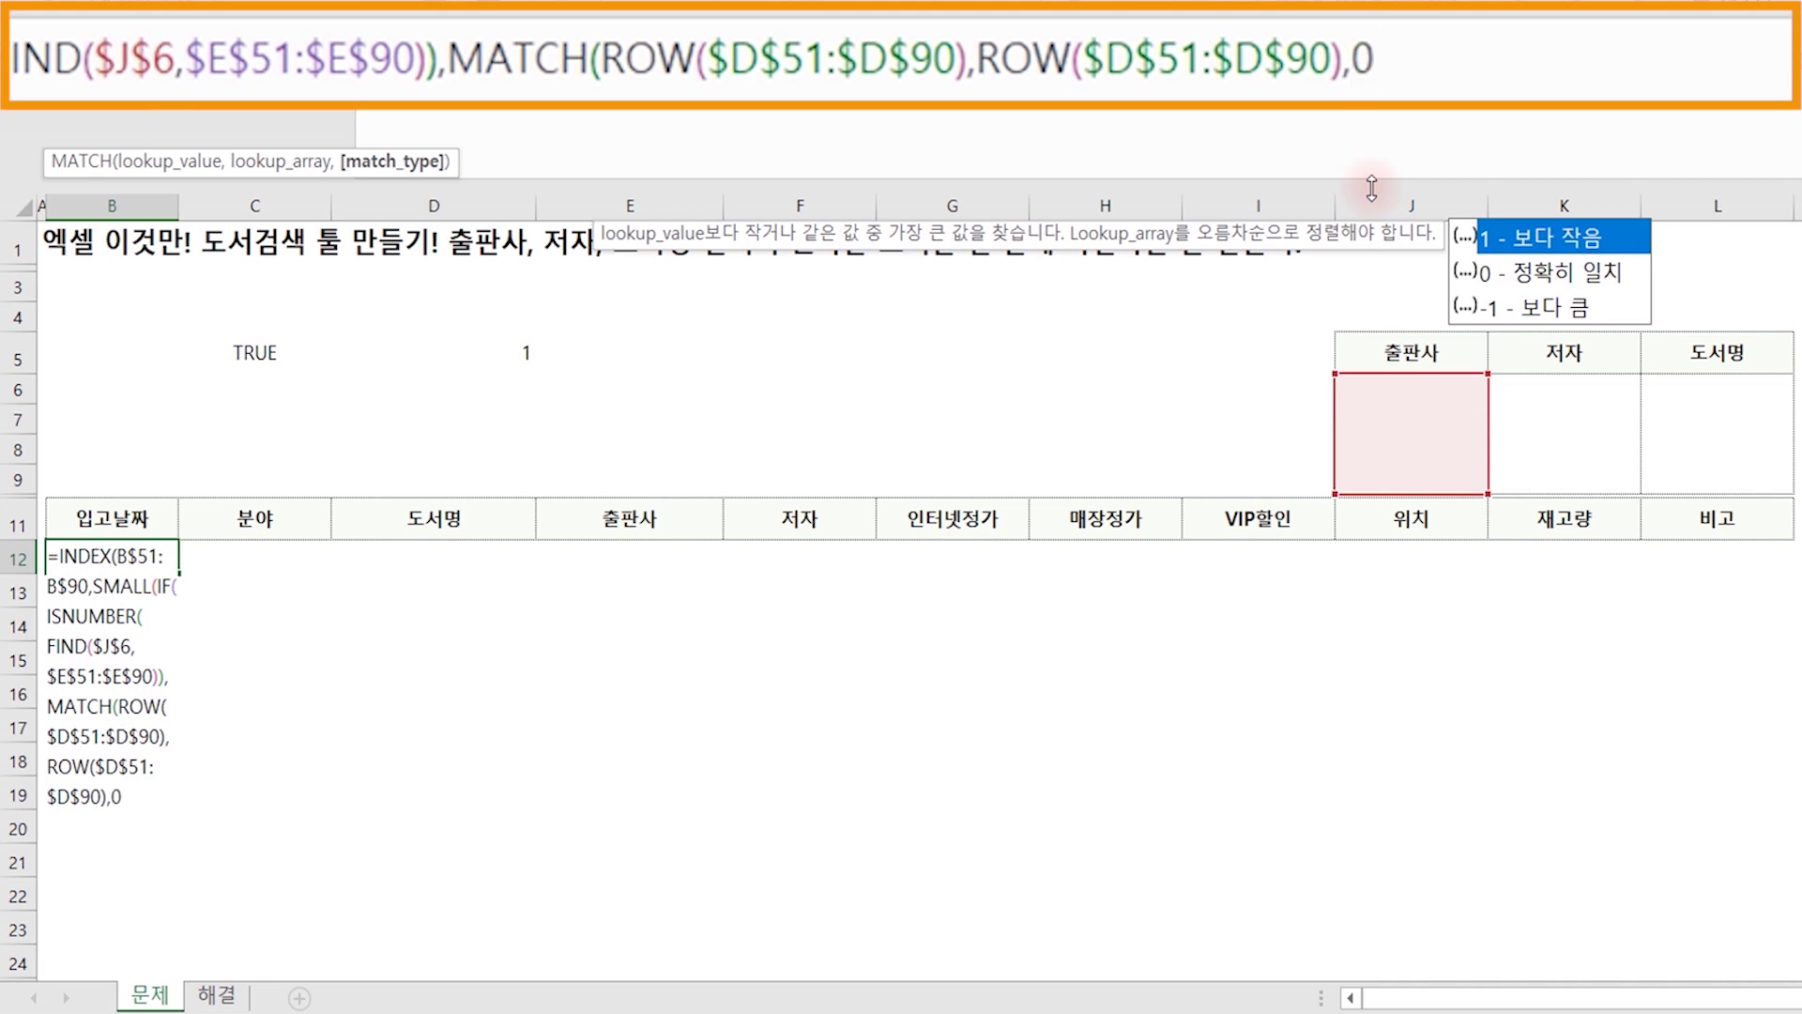
{"action": "type", "text": ")"}
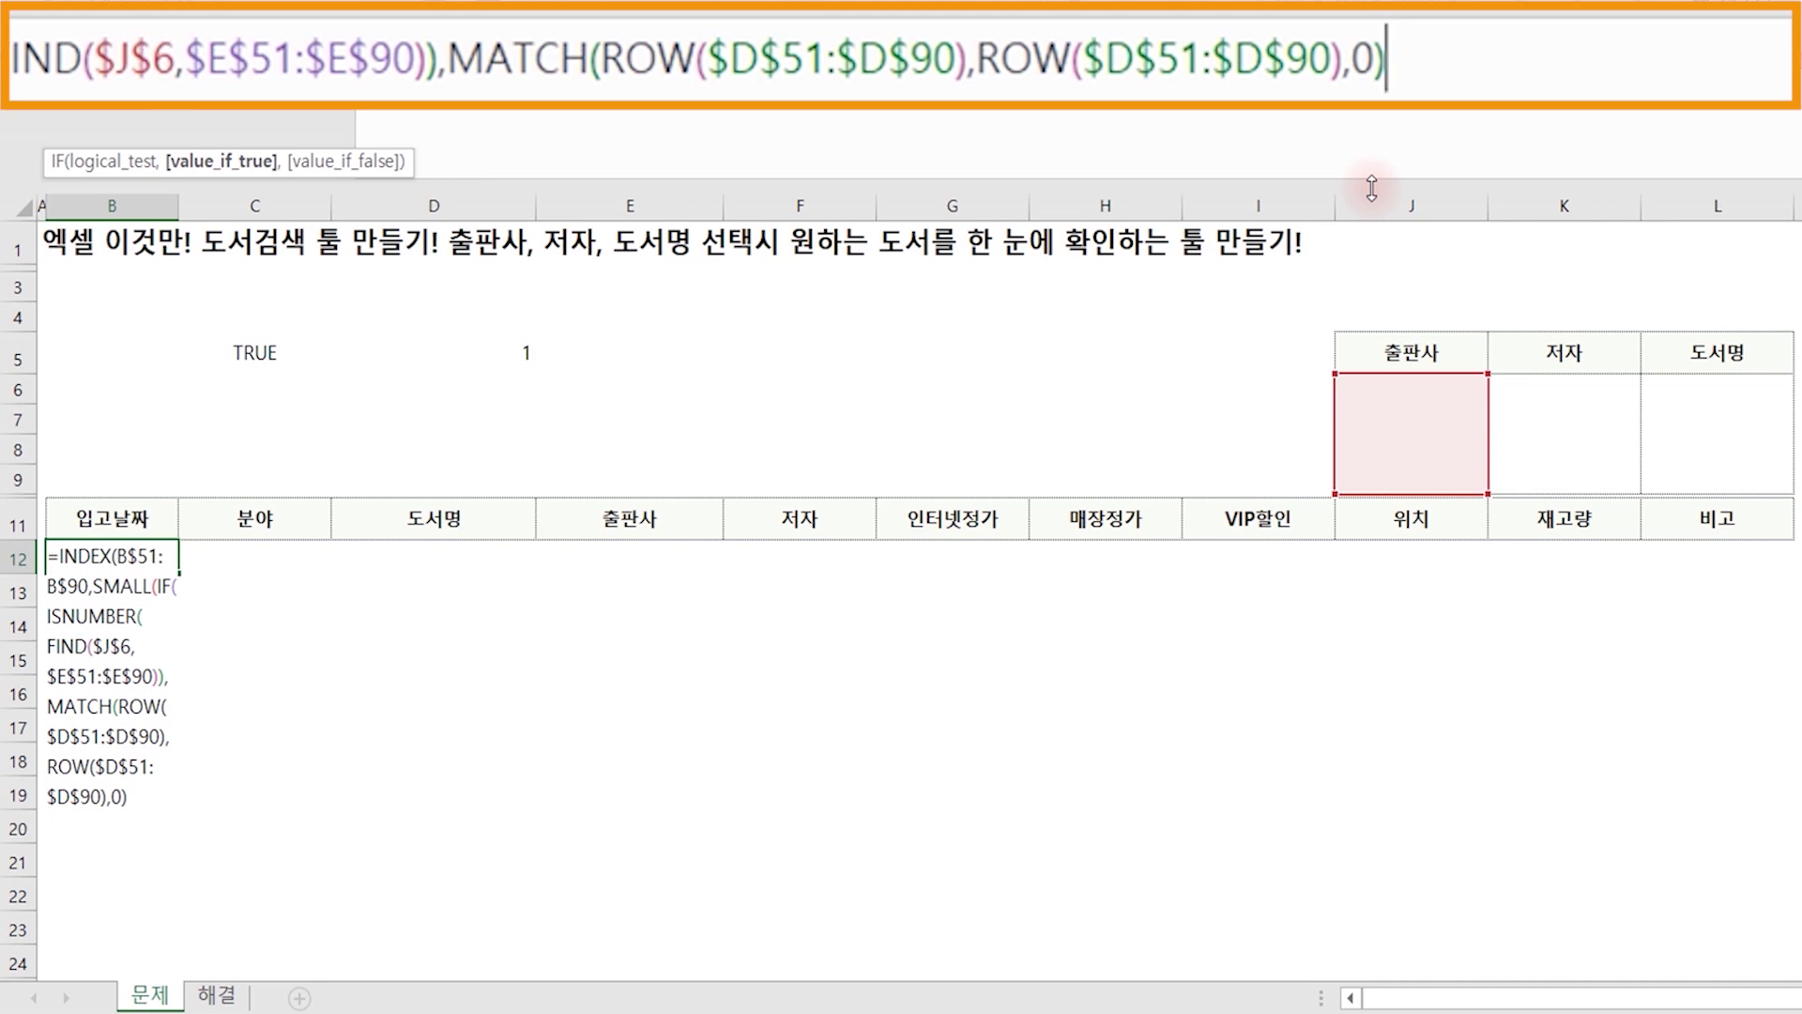
{"action": "type", "text": ","}
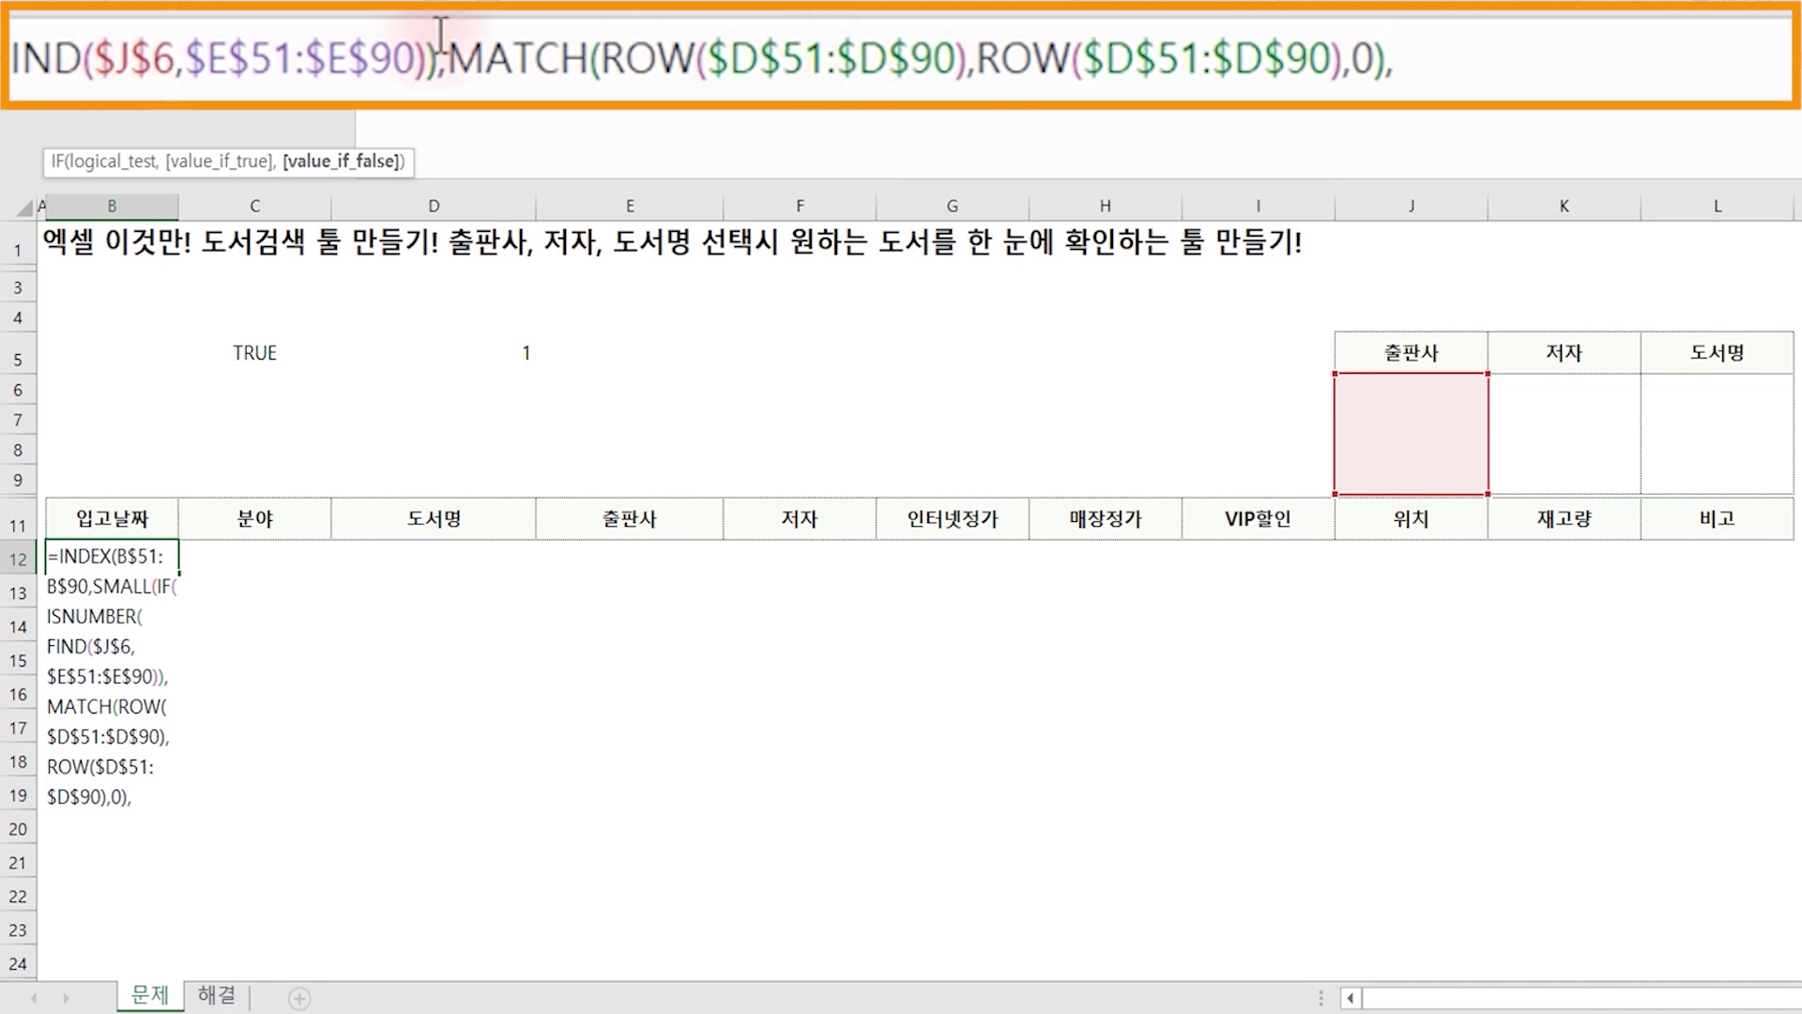
{"action": "type", "text": "\"\""}
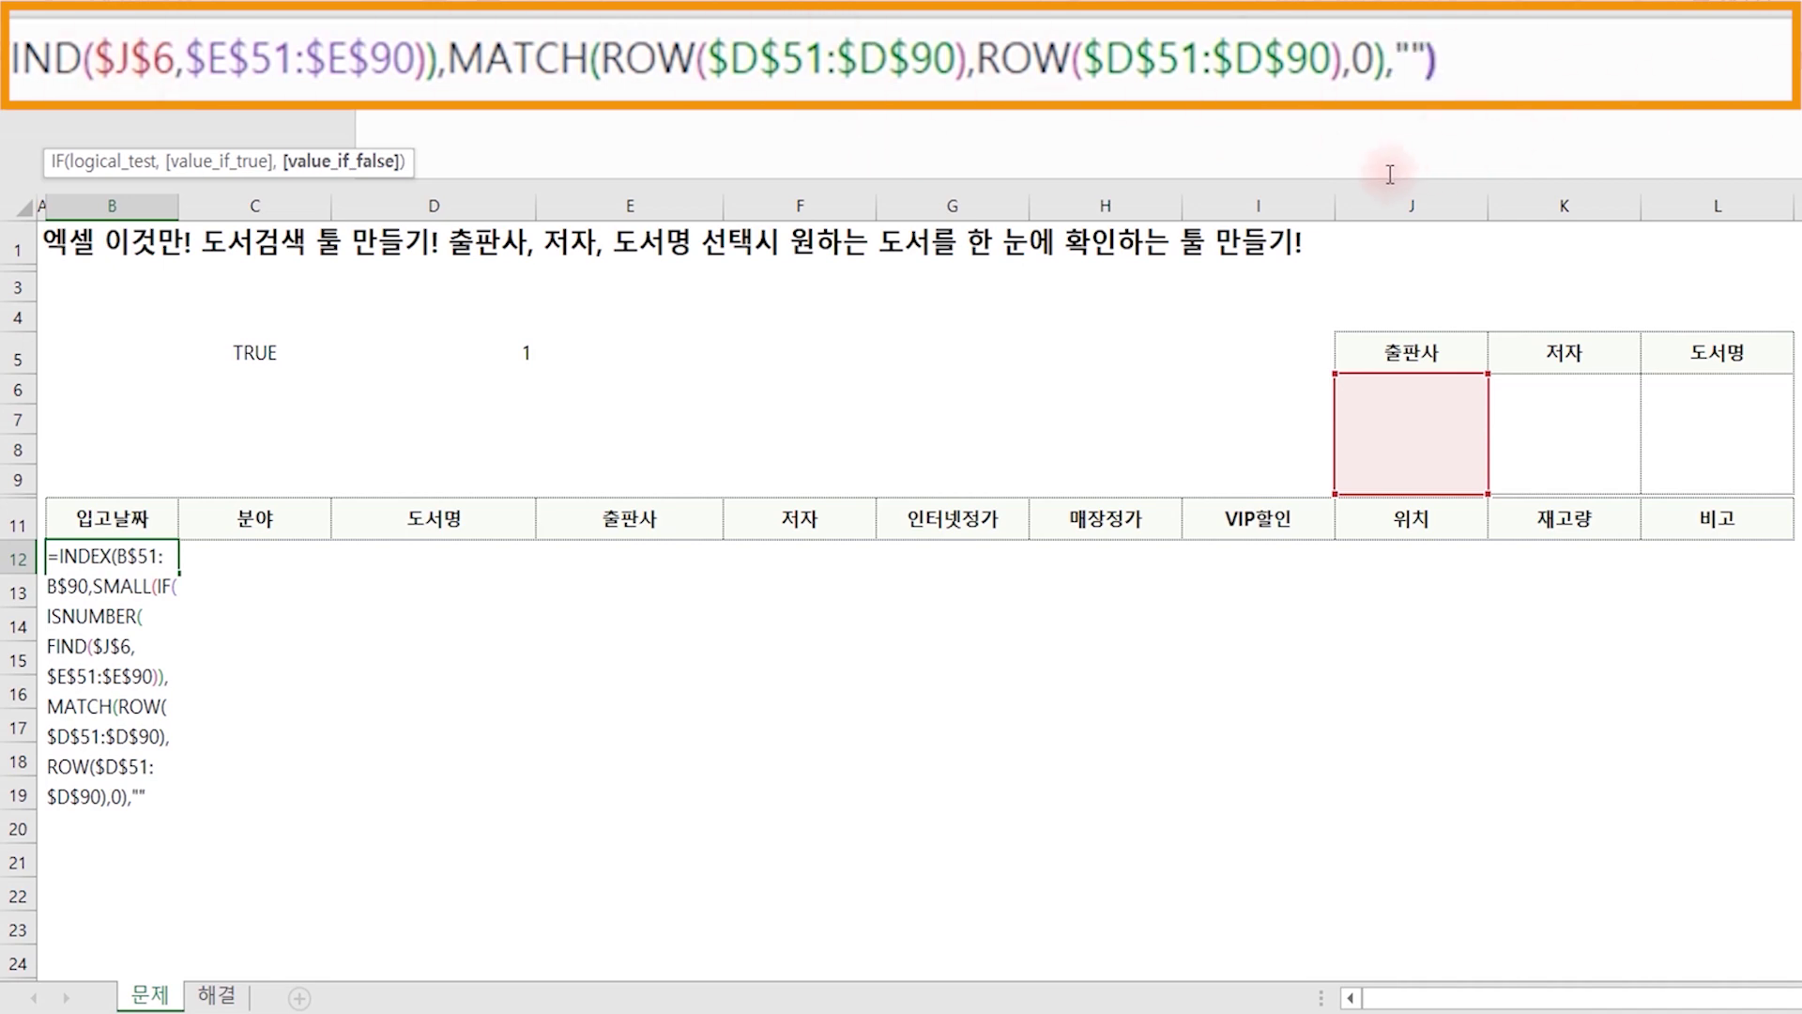
{"action": "type", "text": ")"}
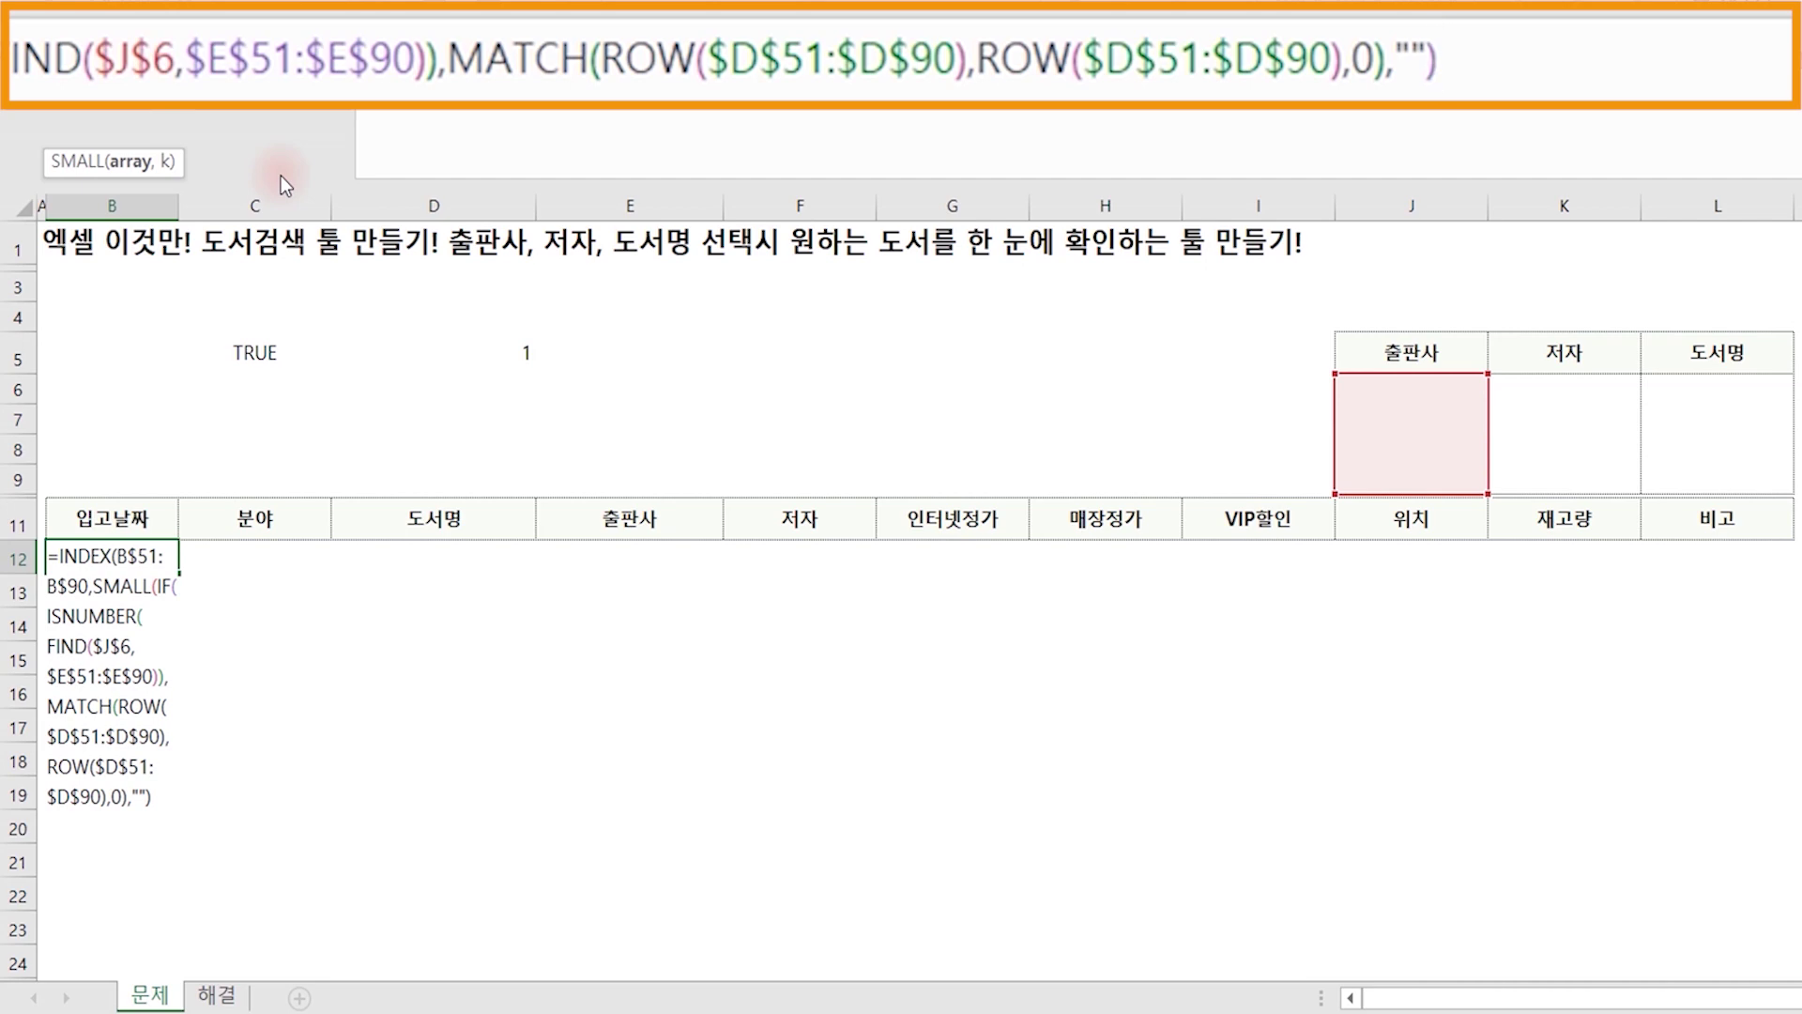
Add ROWS($A$1:A1) as SMALL's k argument in B12 and close its parentheses.
{"action": "type", "text": ","}
{"action": "type", "text": "ROWS"}
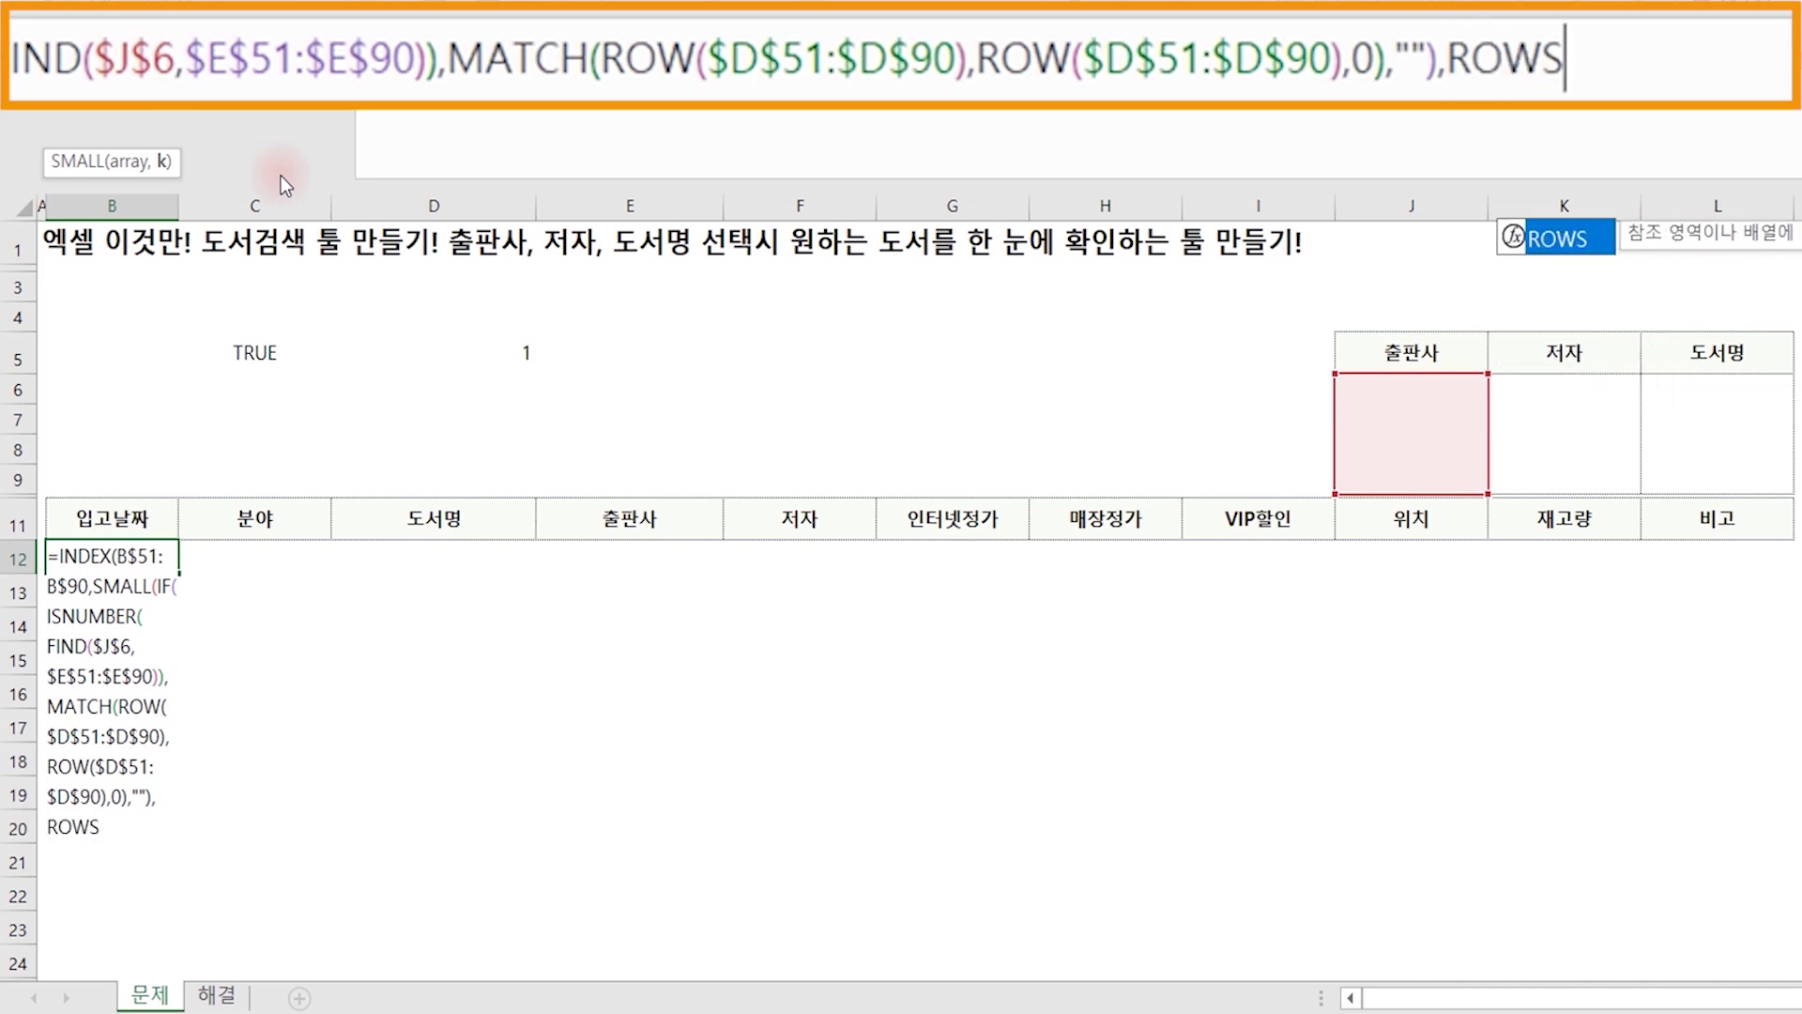
{"action": "type", "text": "("}
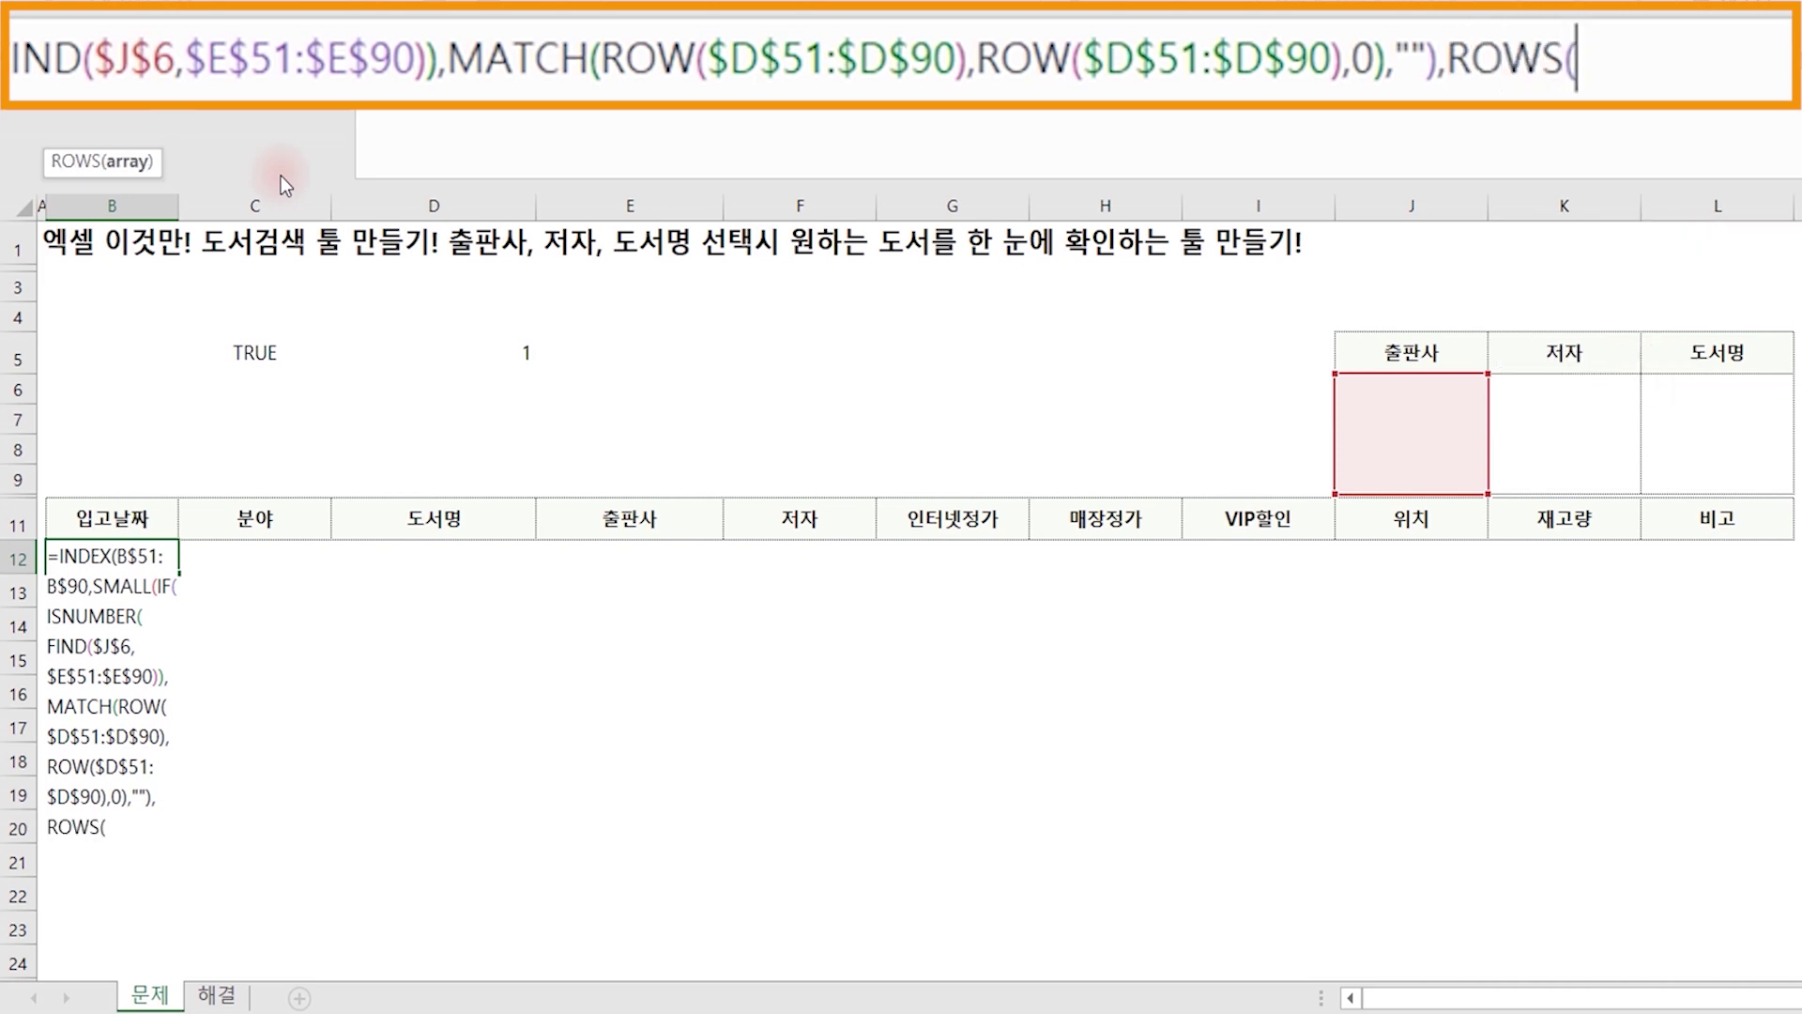
{"action": "left_click", "coordinate": [41, 230]}
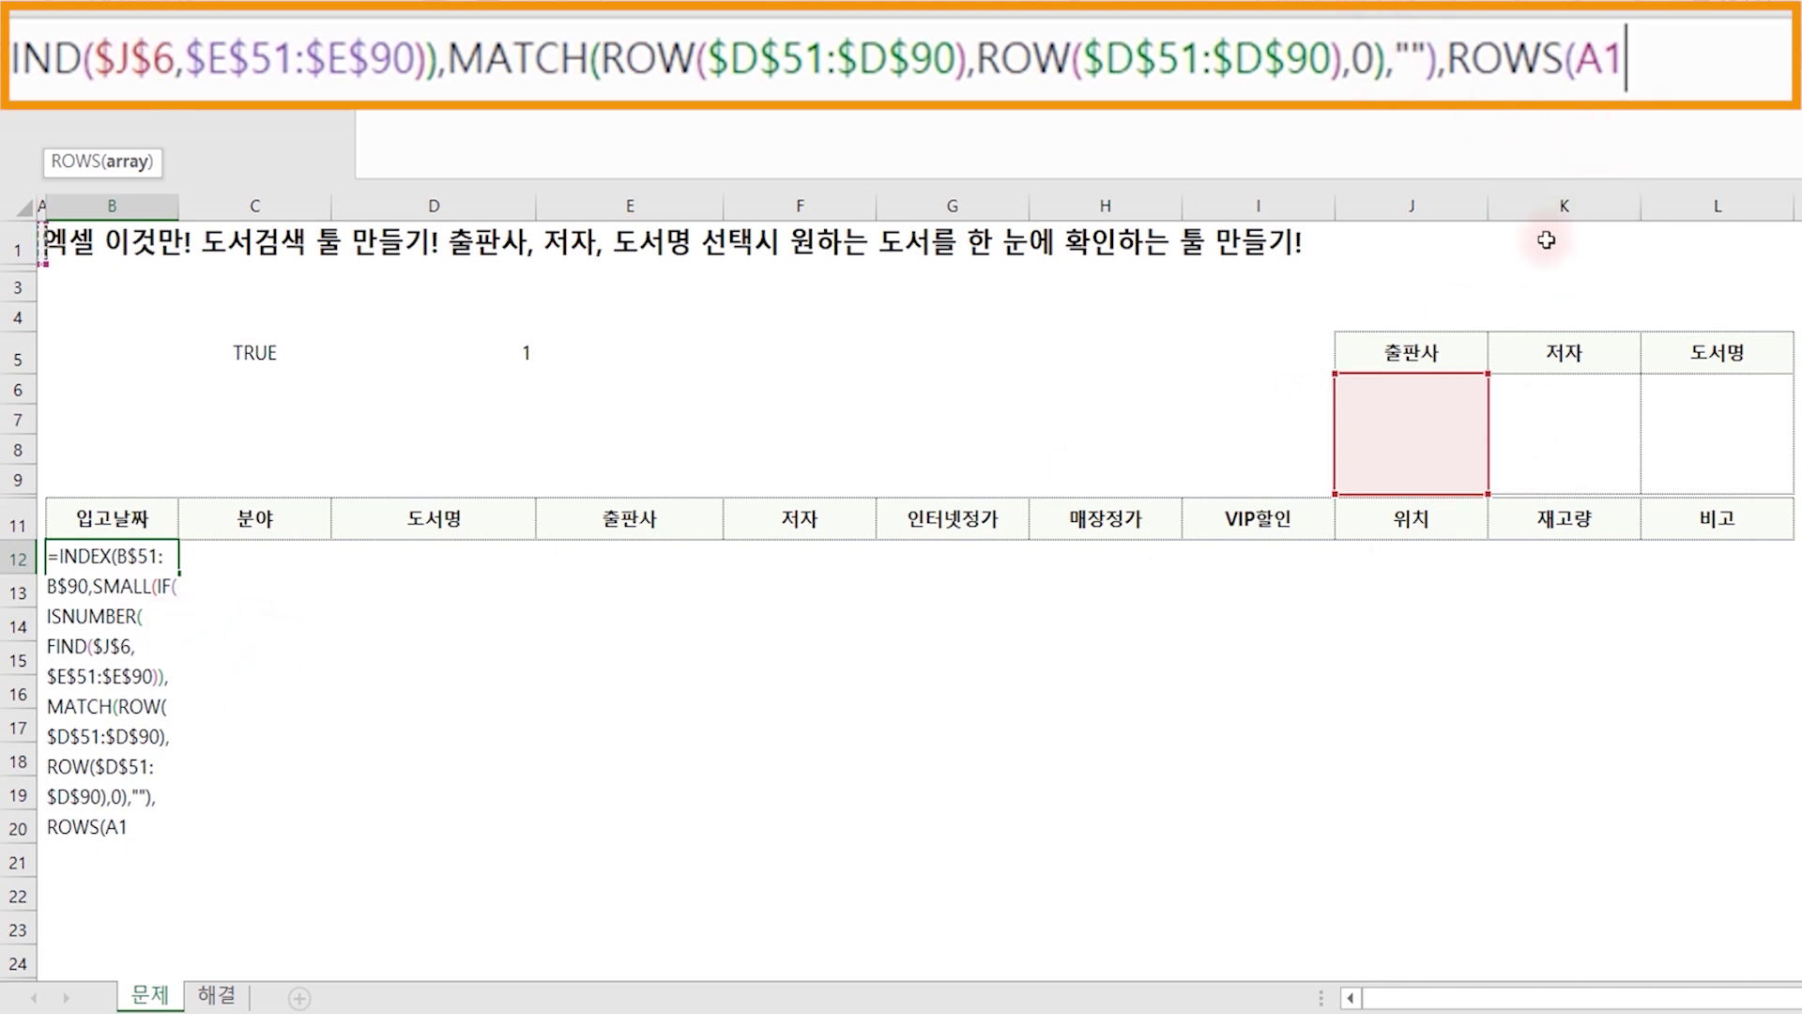
{"action": "key", "text": "F4"}
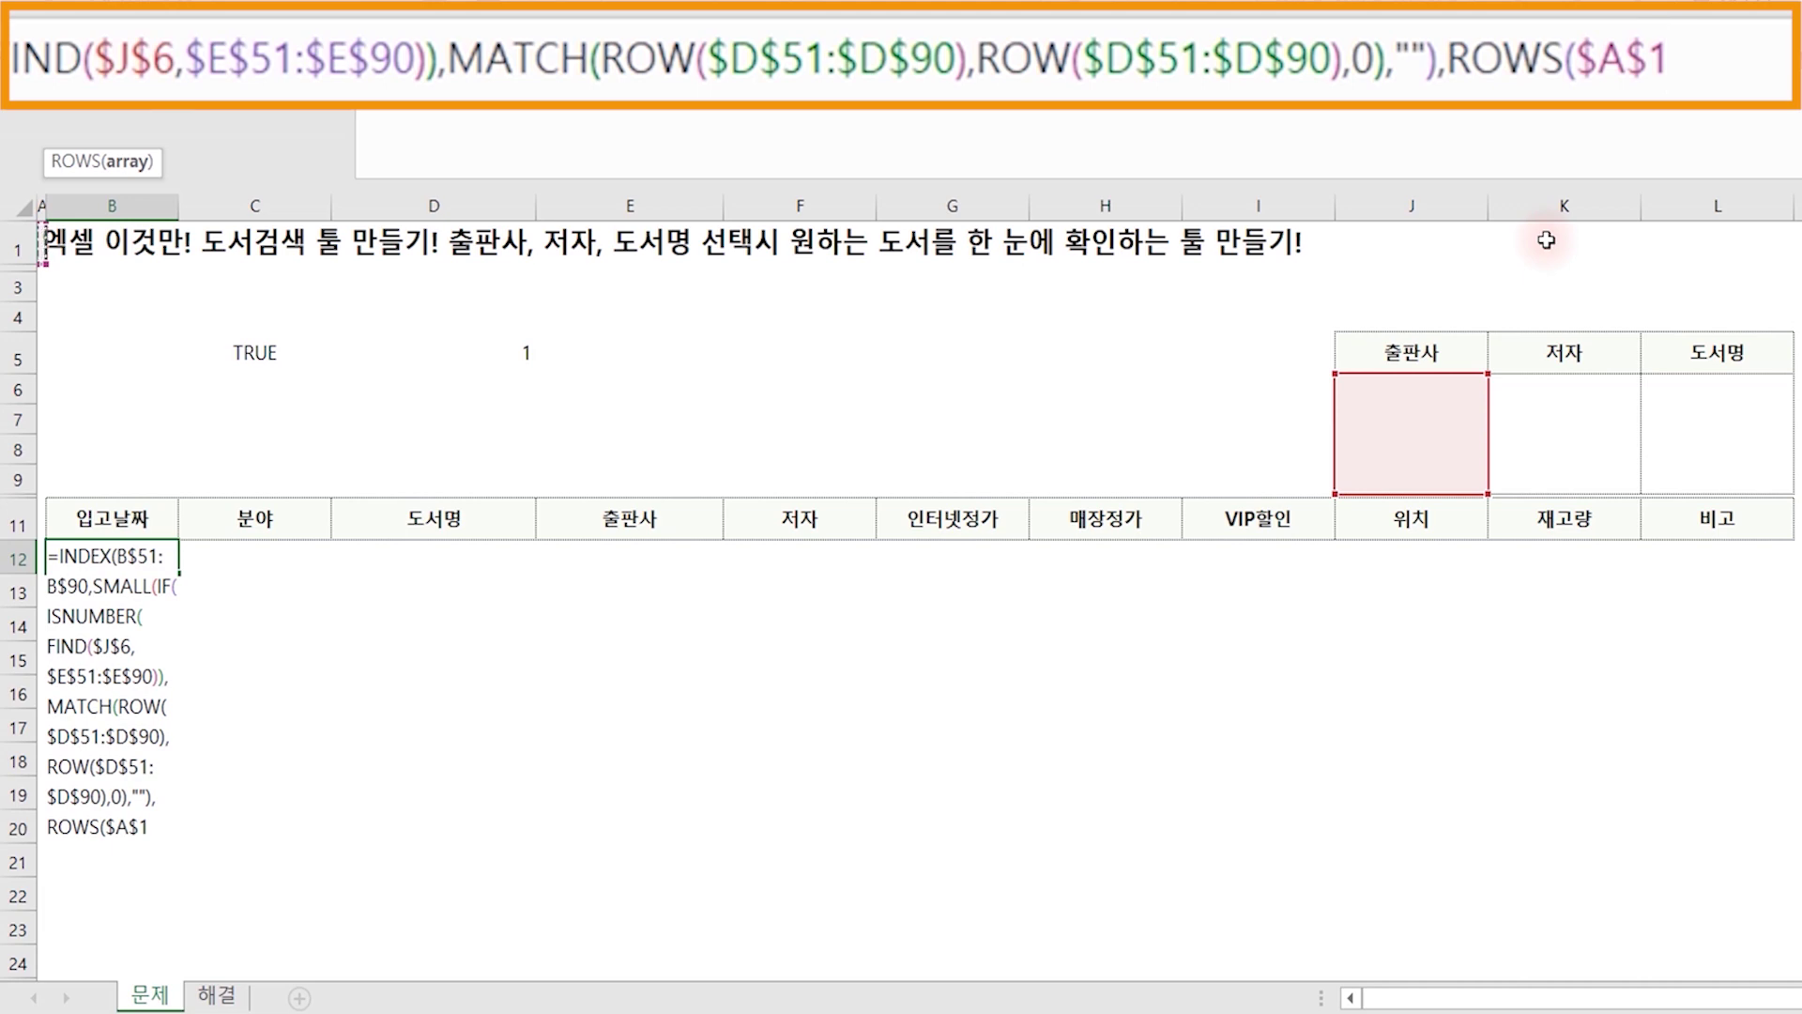
{"action": "type", "text": ":"}
{"action": "type", "text": "A1"}
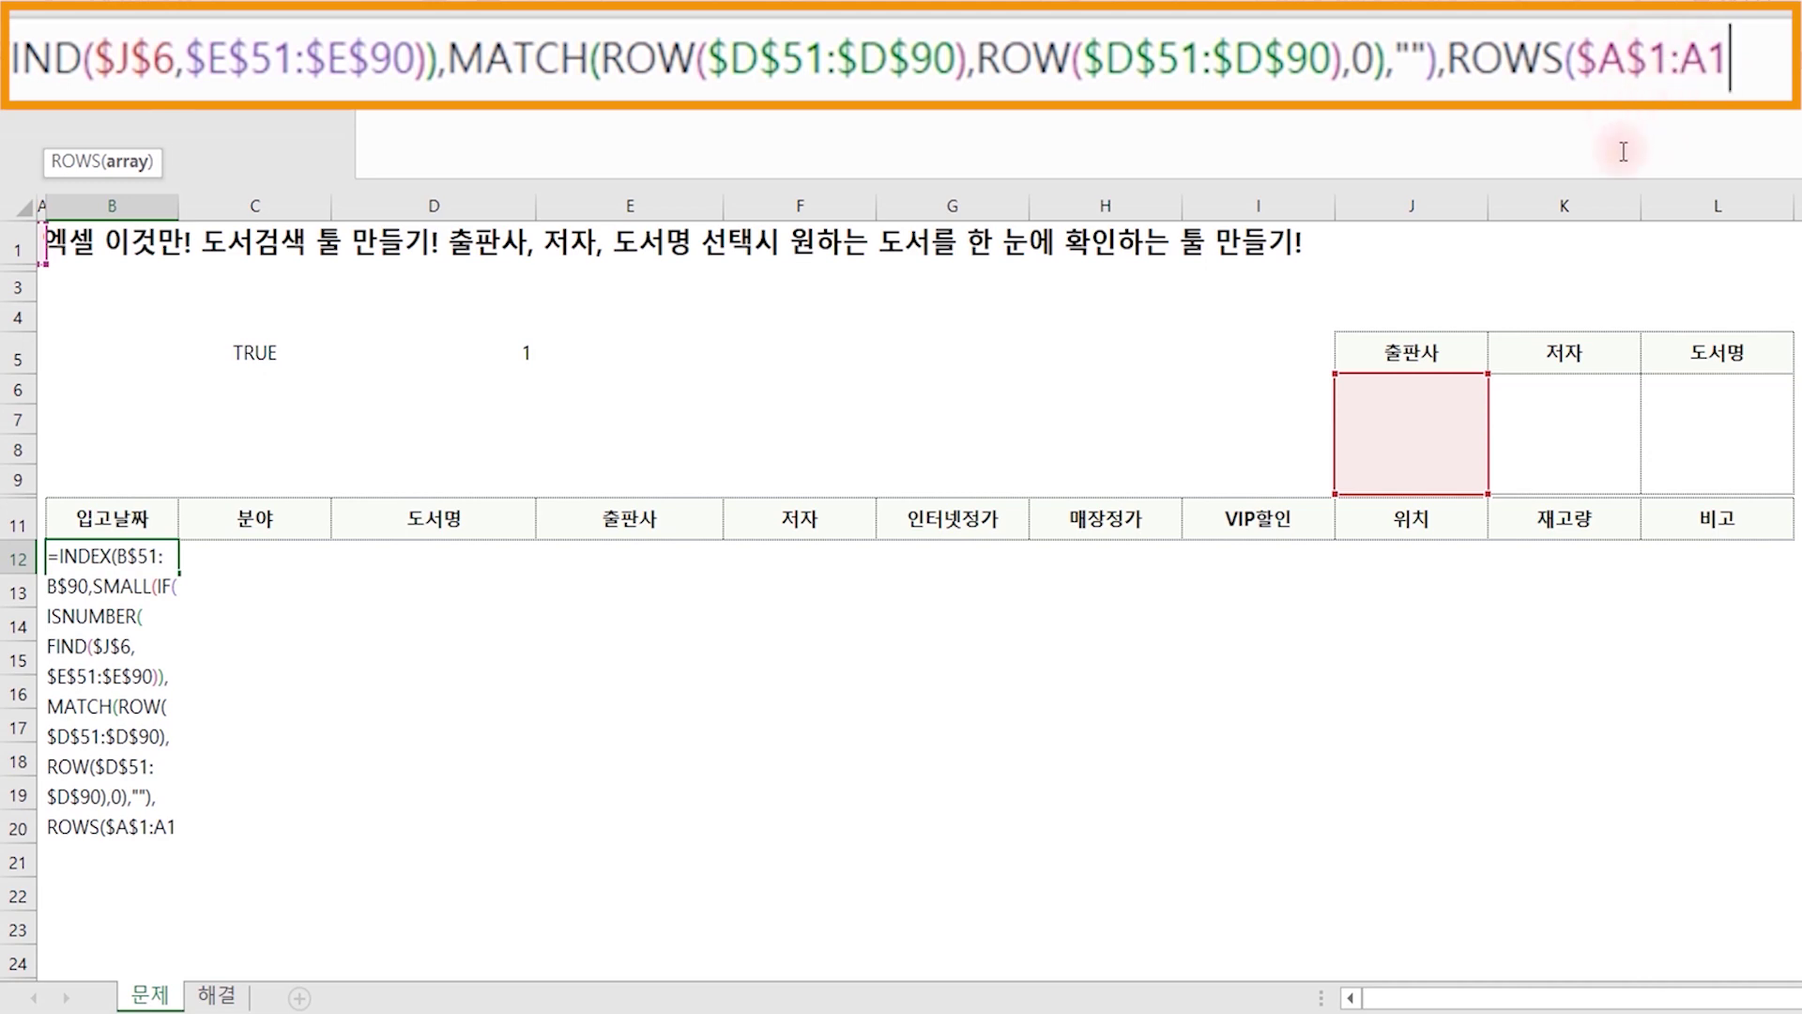
{"action": "type", "text": ")"}
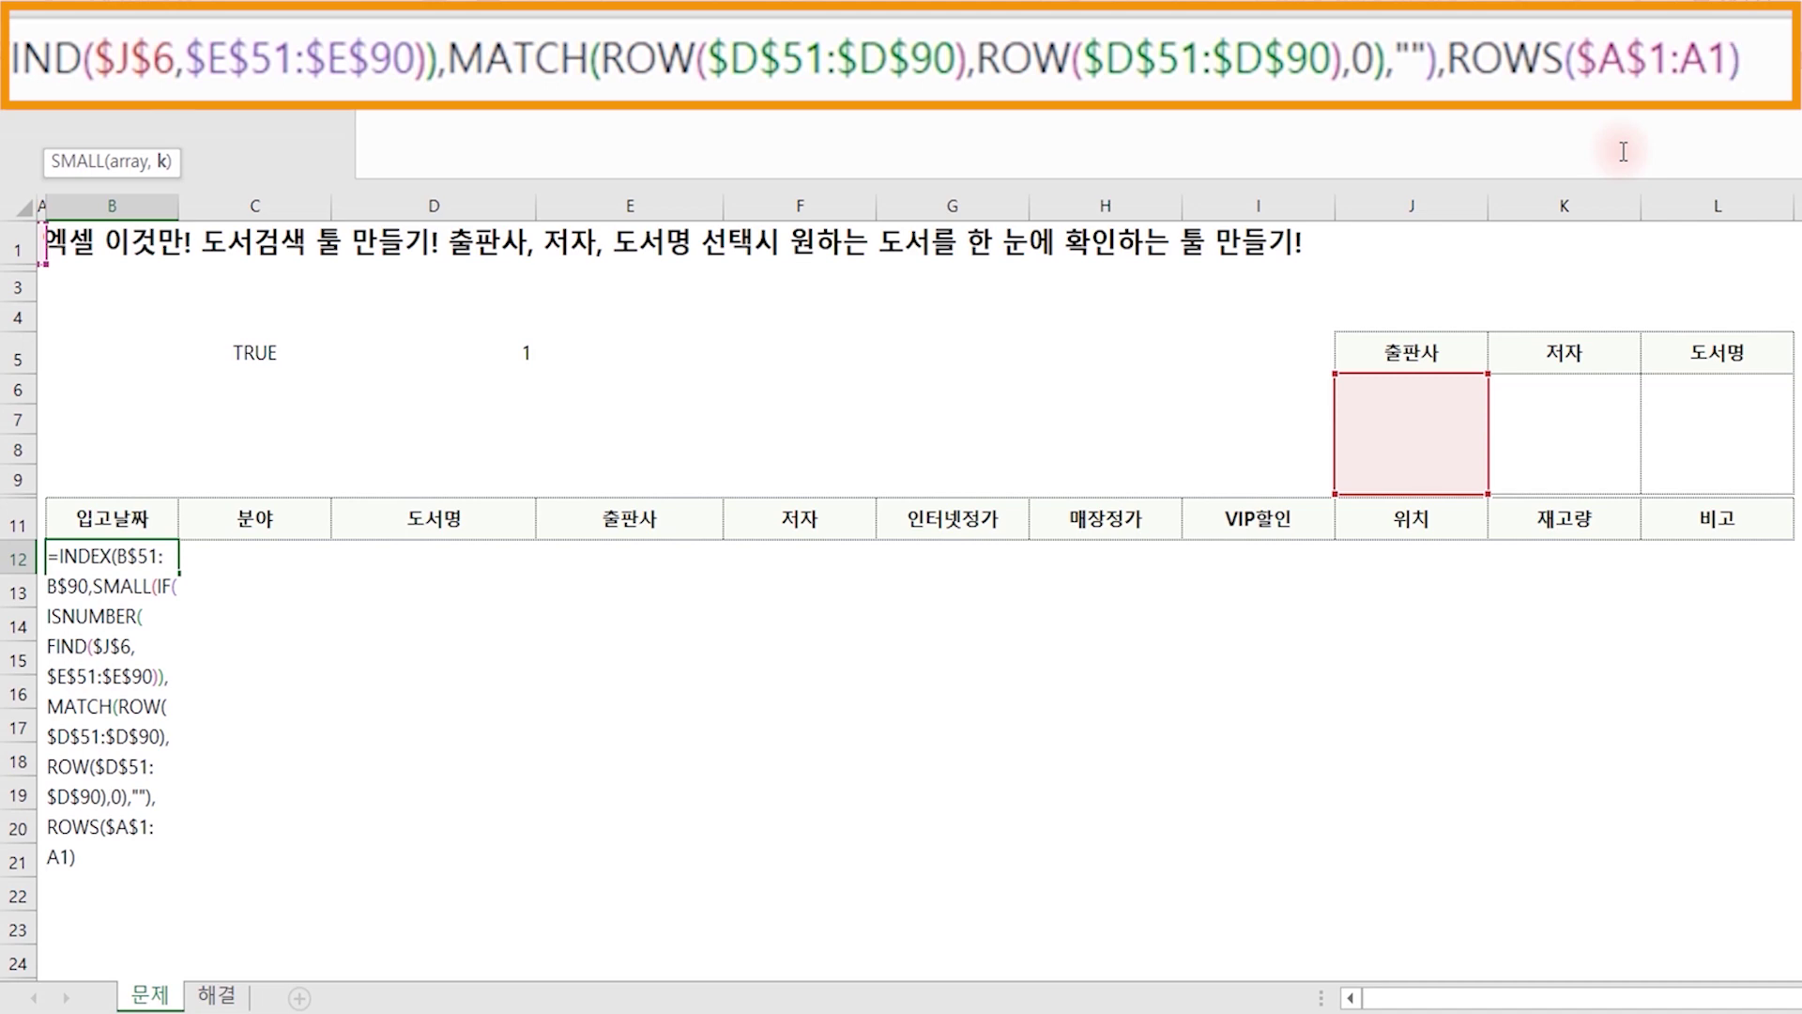
{"action": "type", "text": ")"}
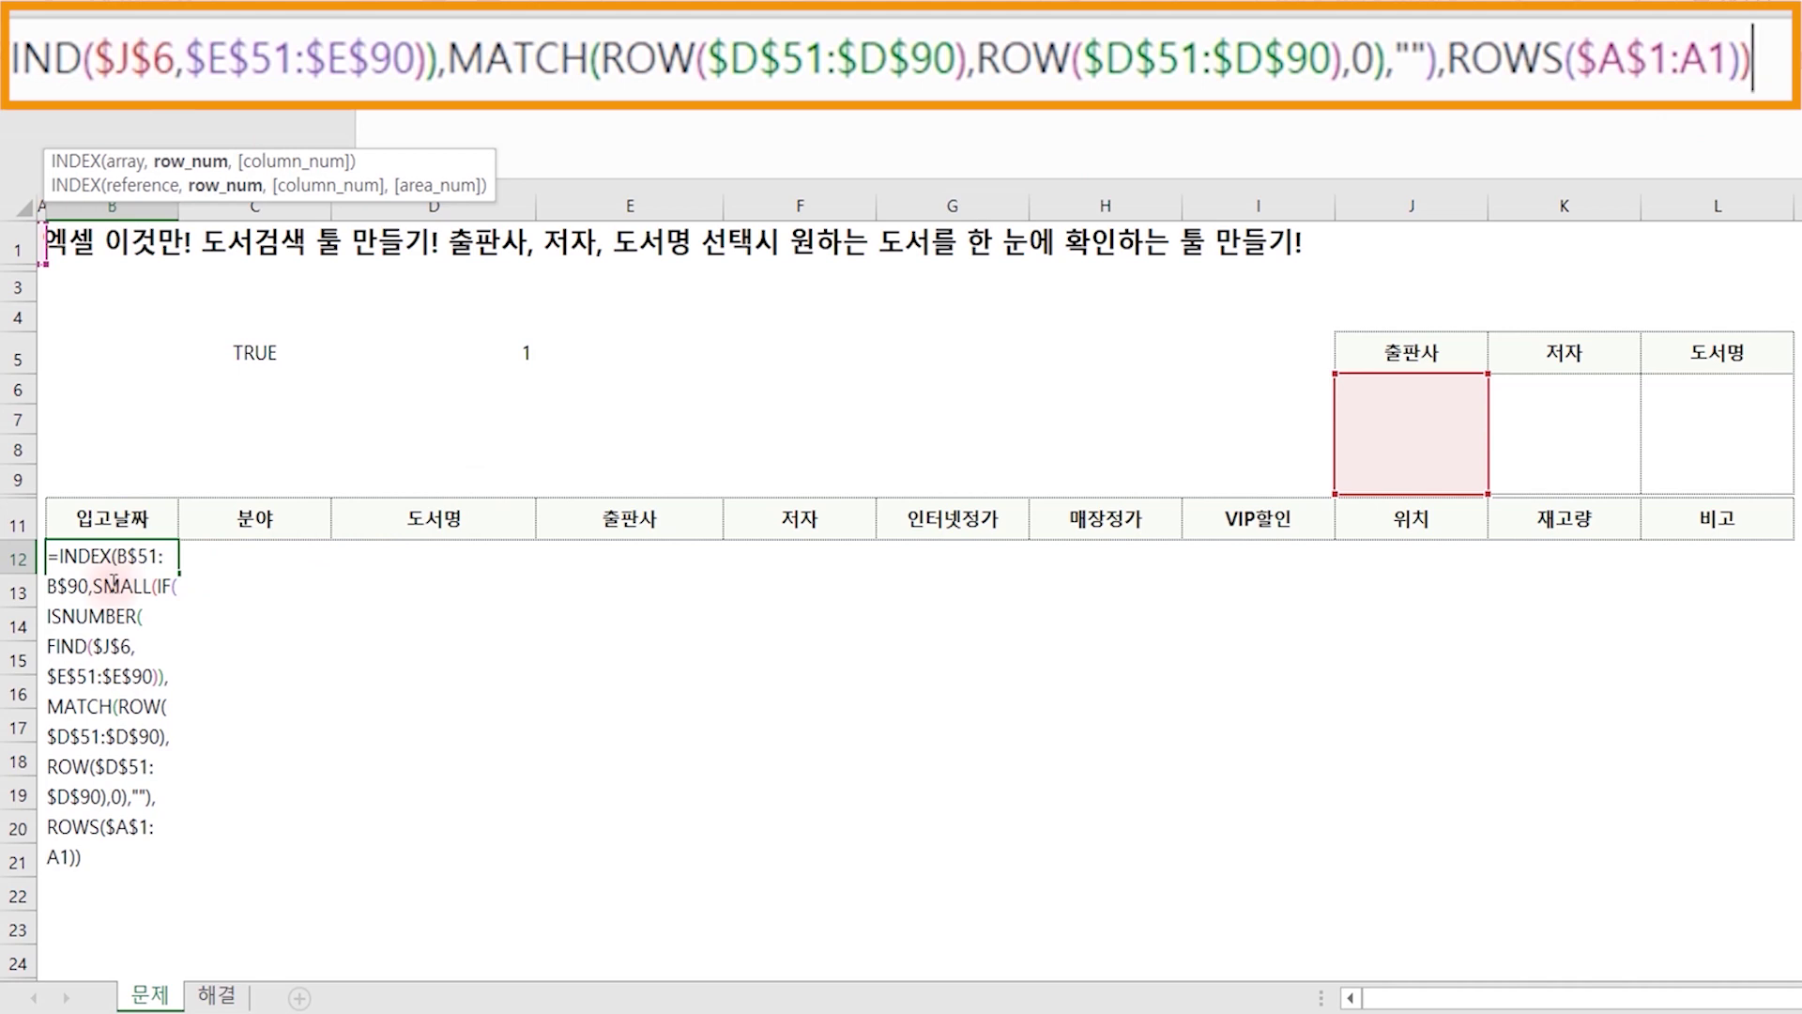
Close INDEX with a final ')' so the B12 formula ends with ROWS($A$1:A1))).
{"action": "scroll", "coordinate": [116, 601], "scroll_direction": "down", "scroll_amount": 13}
{"action": "scroll", "coordinate": [116, 614], "scroll_direction": "down", "scroll_amount": 5}
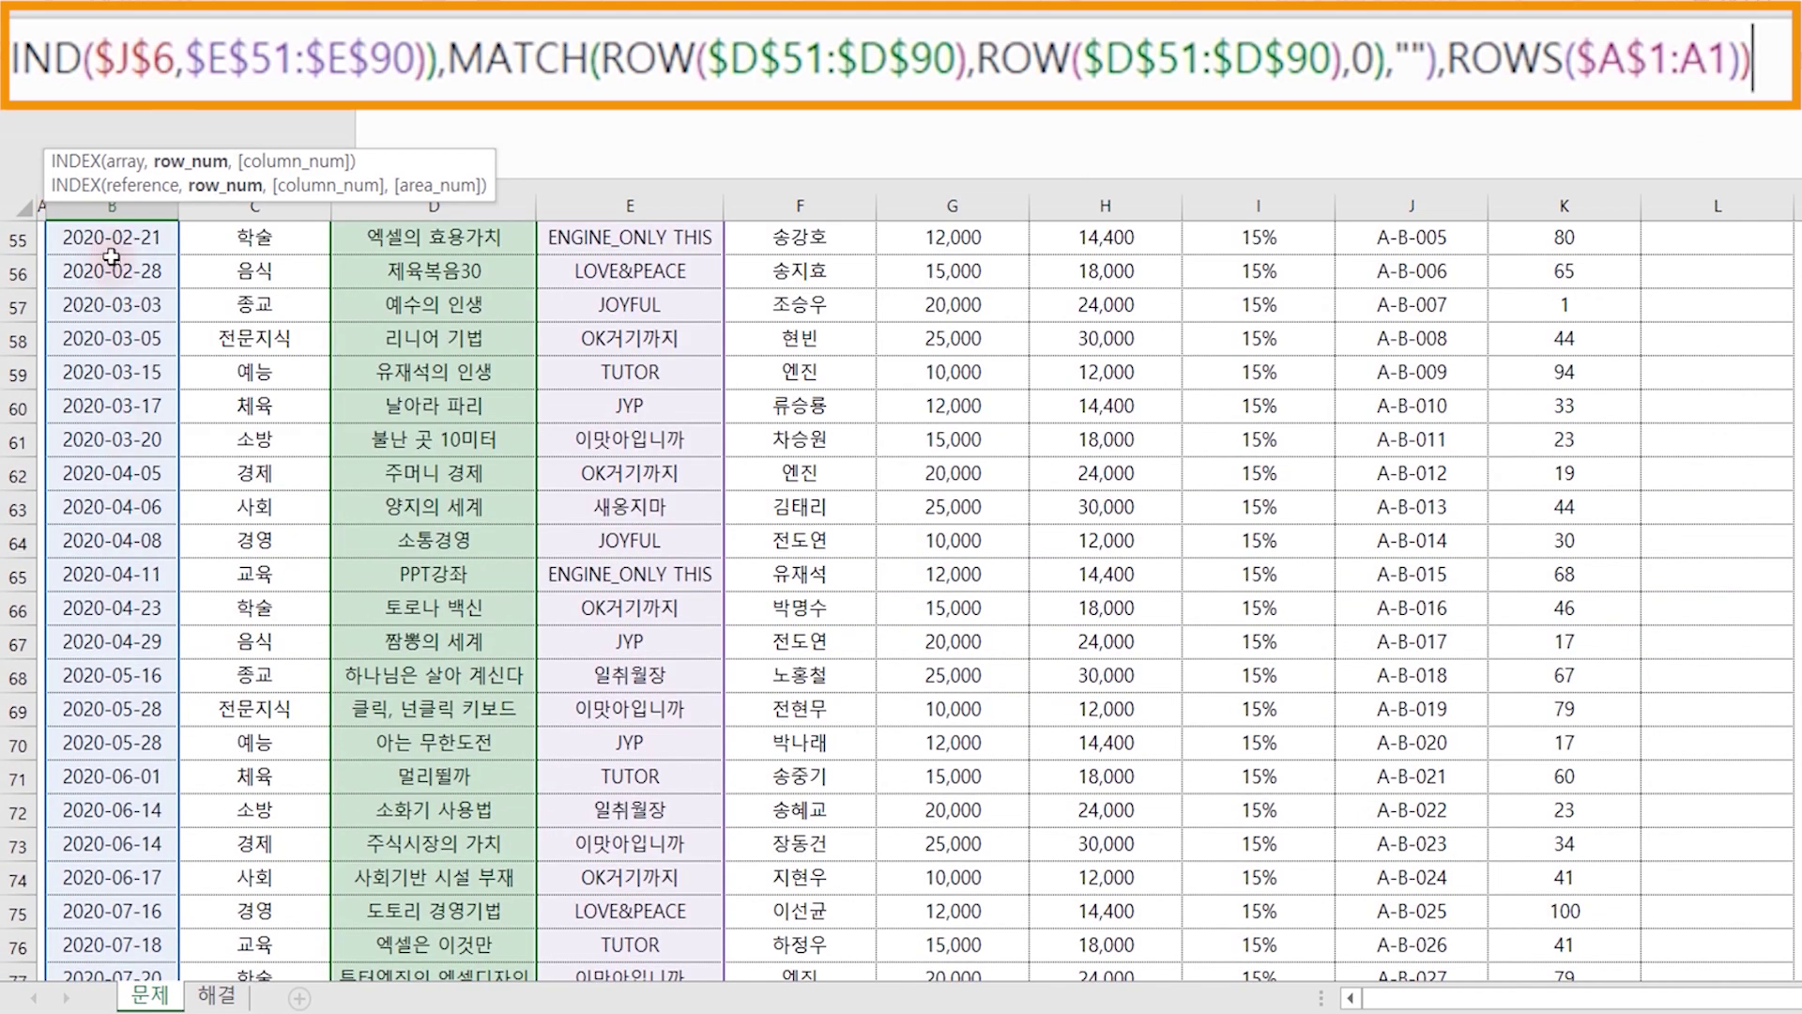
{"action": "scroll", "coordinate": [104, 380], "scroll_direction": "up", "scroll_amount": 8}
{"action": "scroll", "coordinate": [120, 544], "scroll_direction": "up", "scroll_amount": 10}
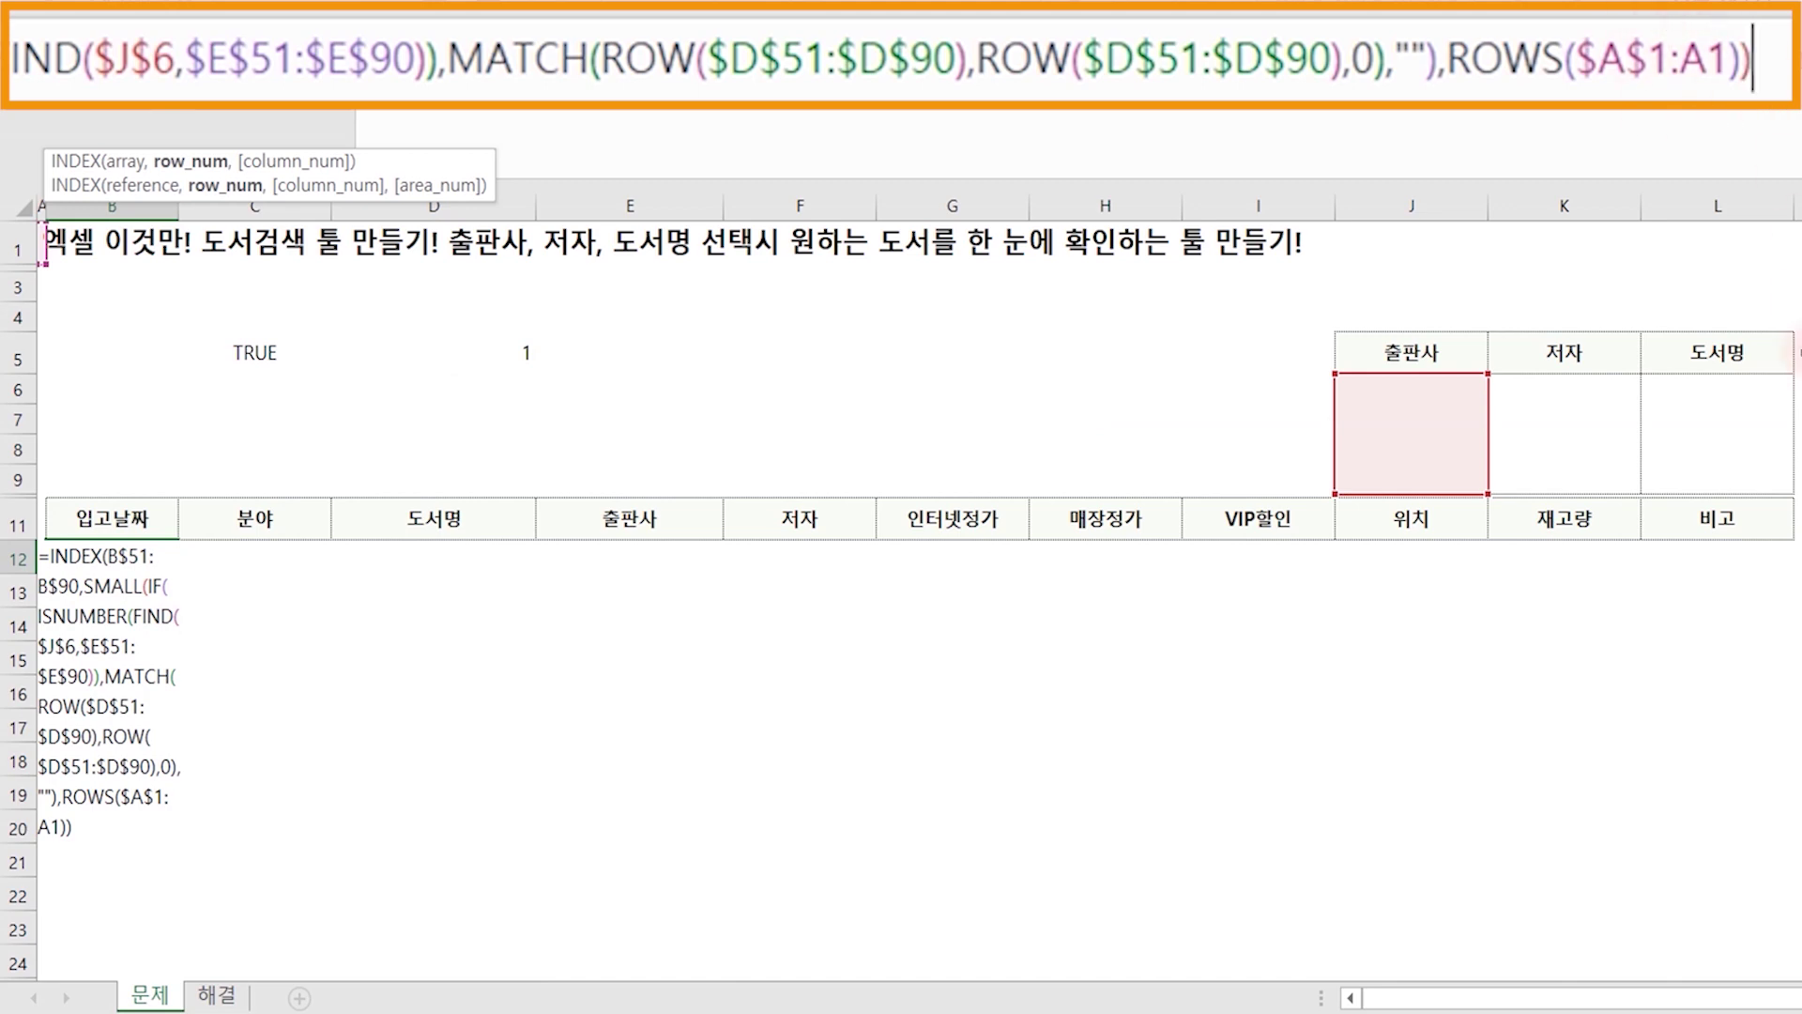
{"action": "type", "text": ")"}
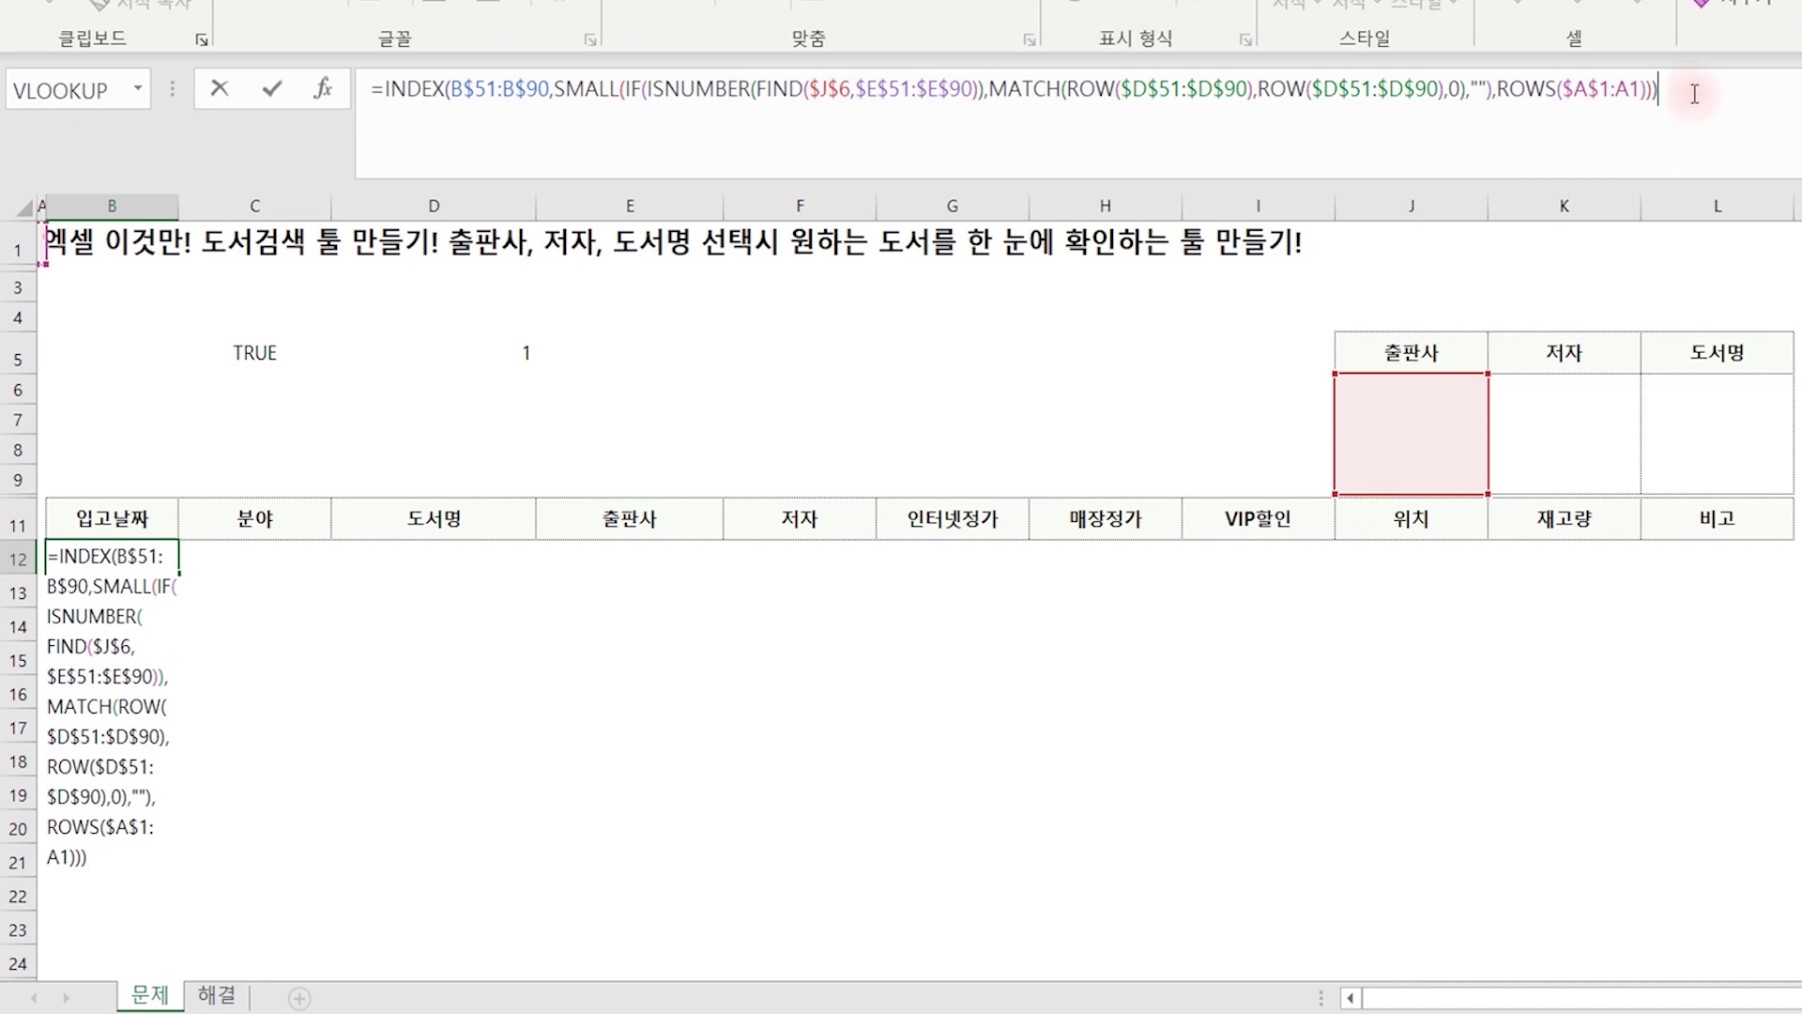
{"action": "left_click_drag", "start_coordinate": [1694, 94], "coordinate": [385, 94]}
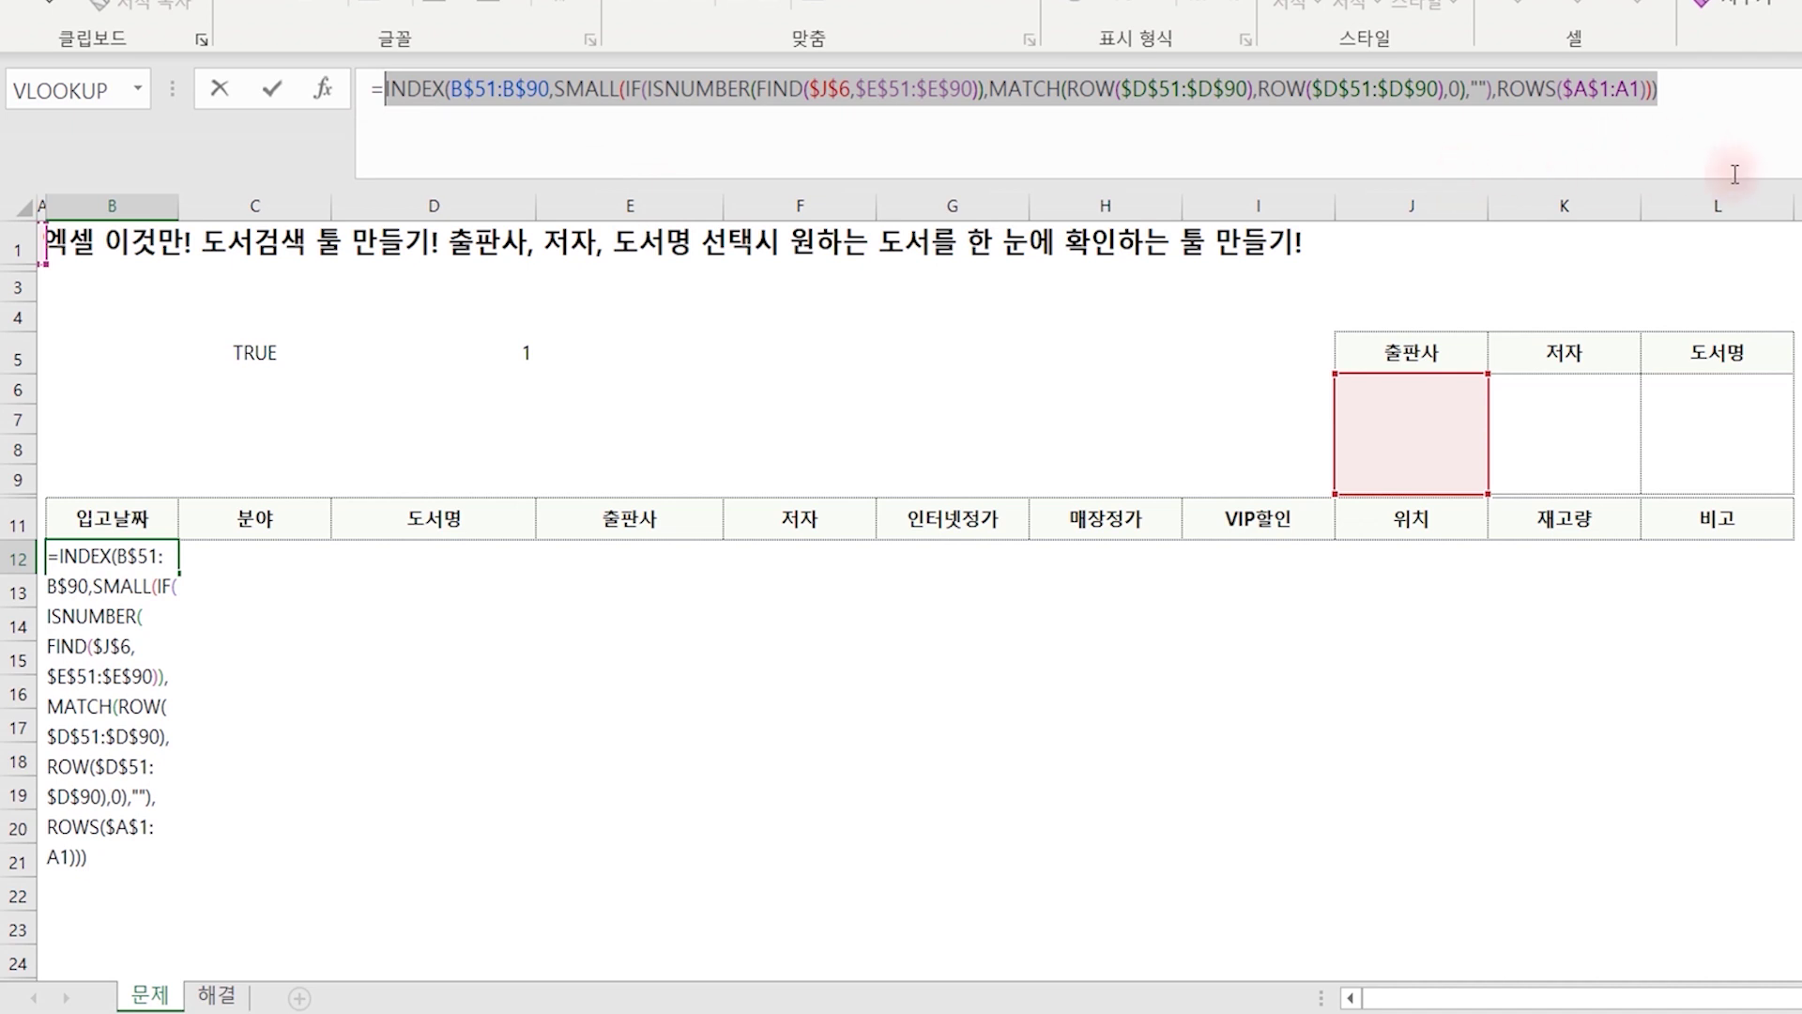
{"action": "left_click", "coordinate": [1723, 104]}
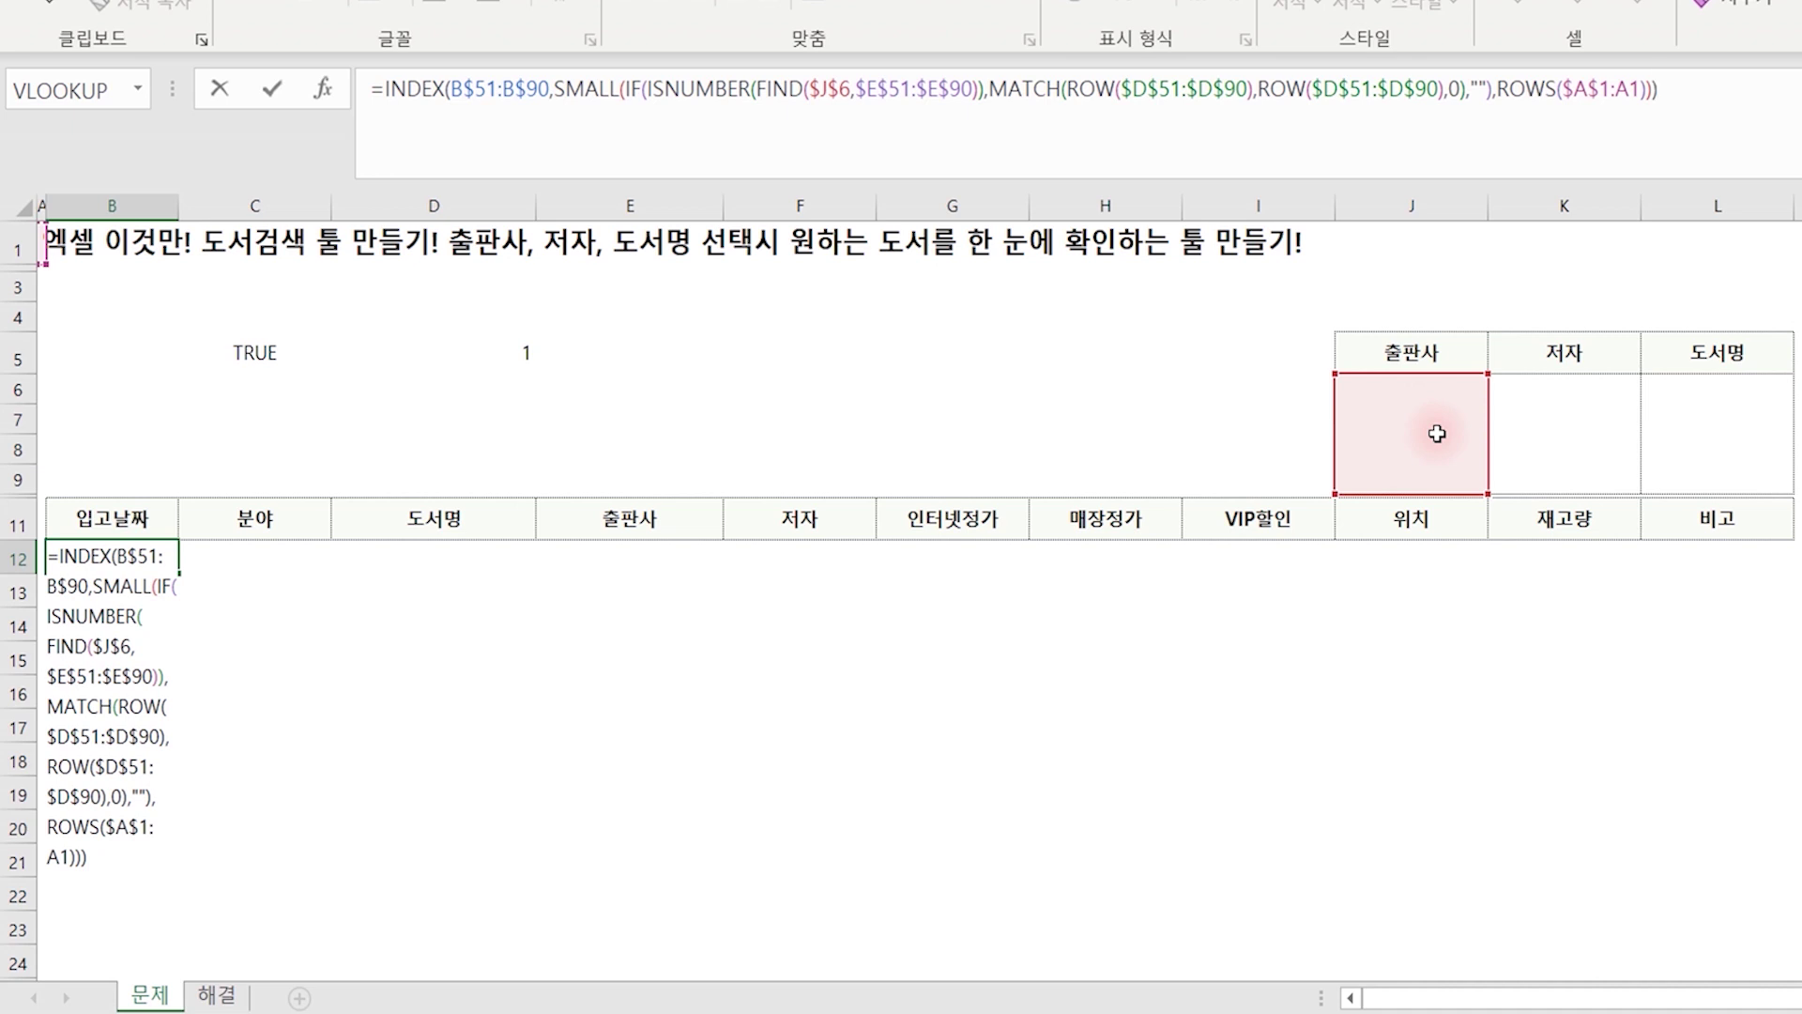
Enter the B12 formula, showing 2020-01-11, and start Evaluate Formula on it.
{"action": "key", "text": "Return"}
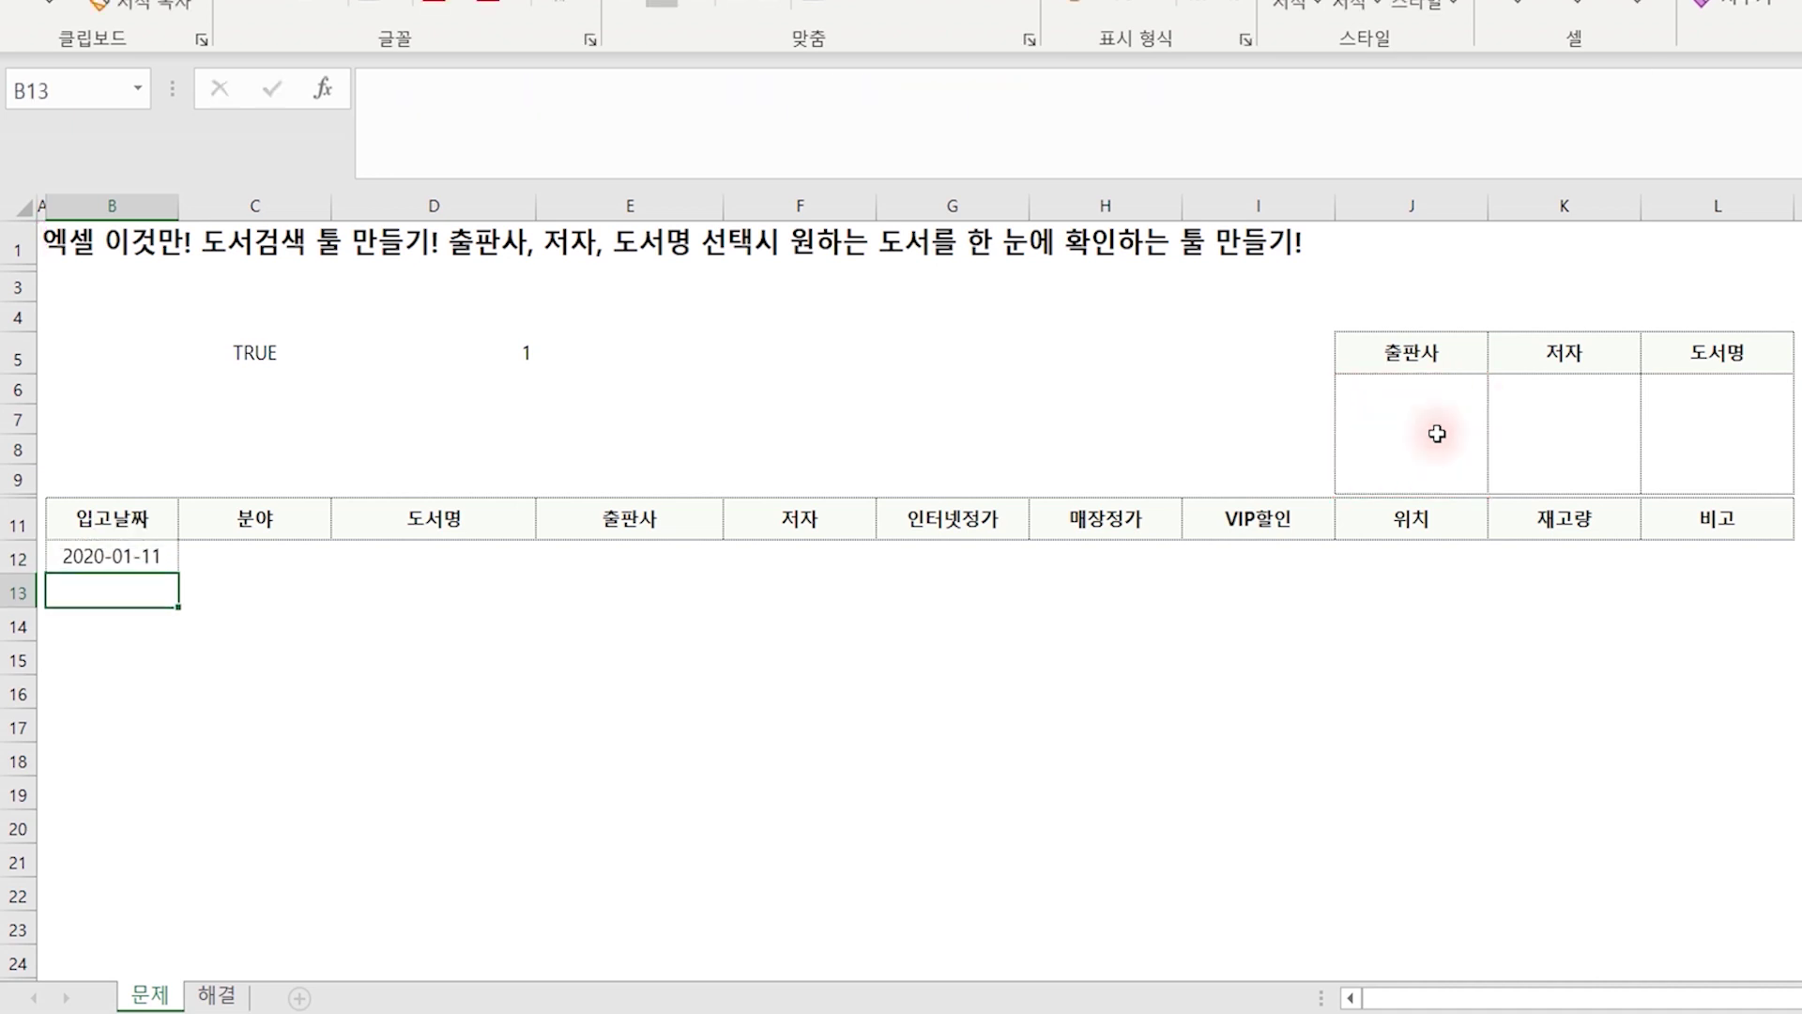
{"action": "key", "text": "Up"}
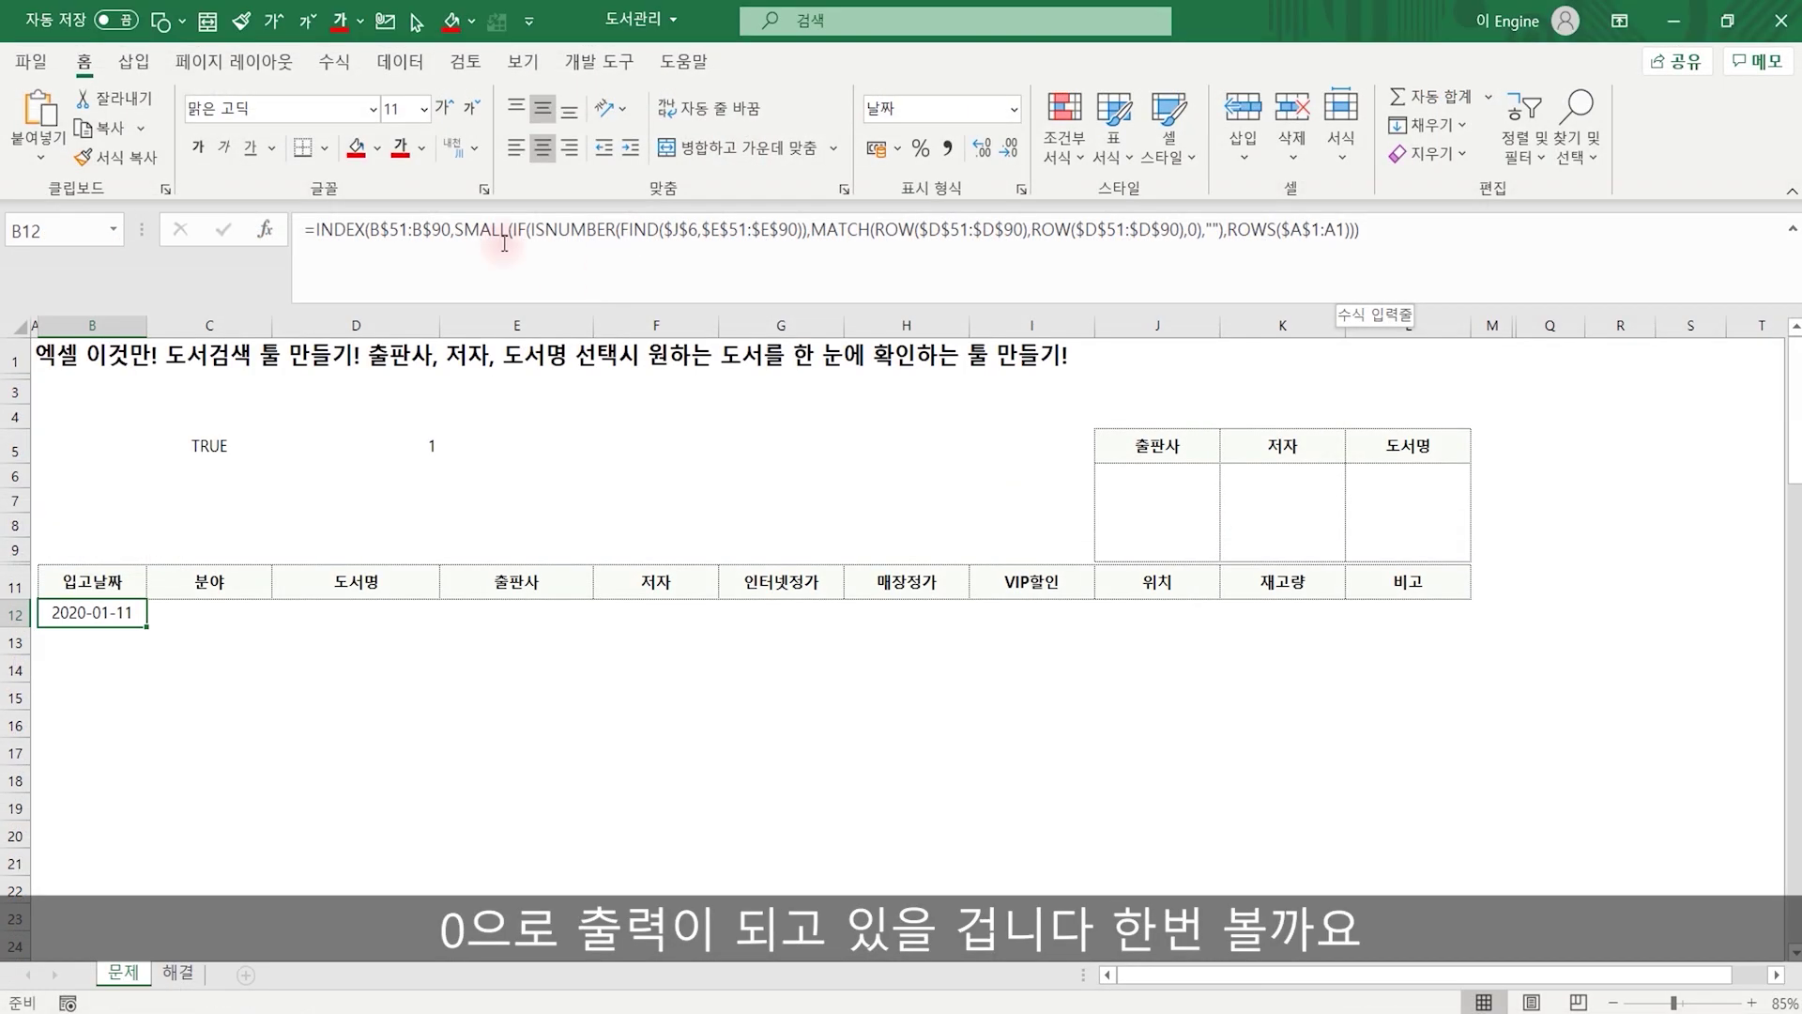
{"action": "left_click", "coordinate": [335, 69]}
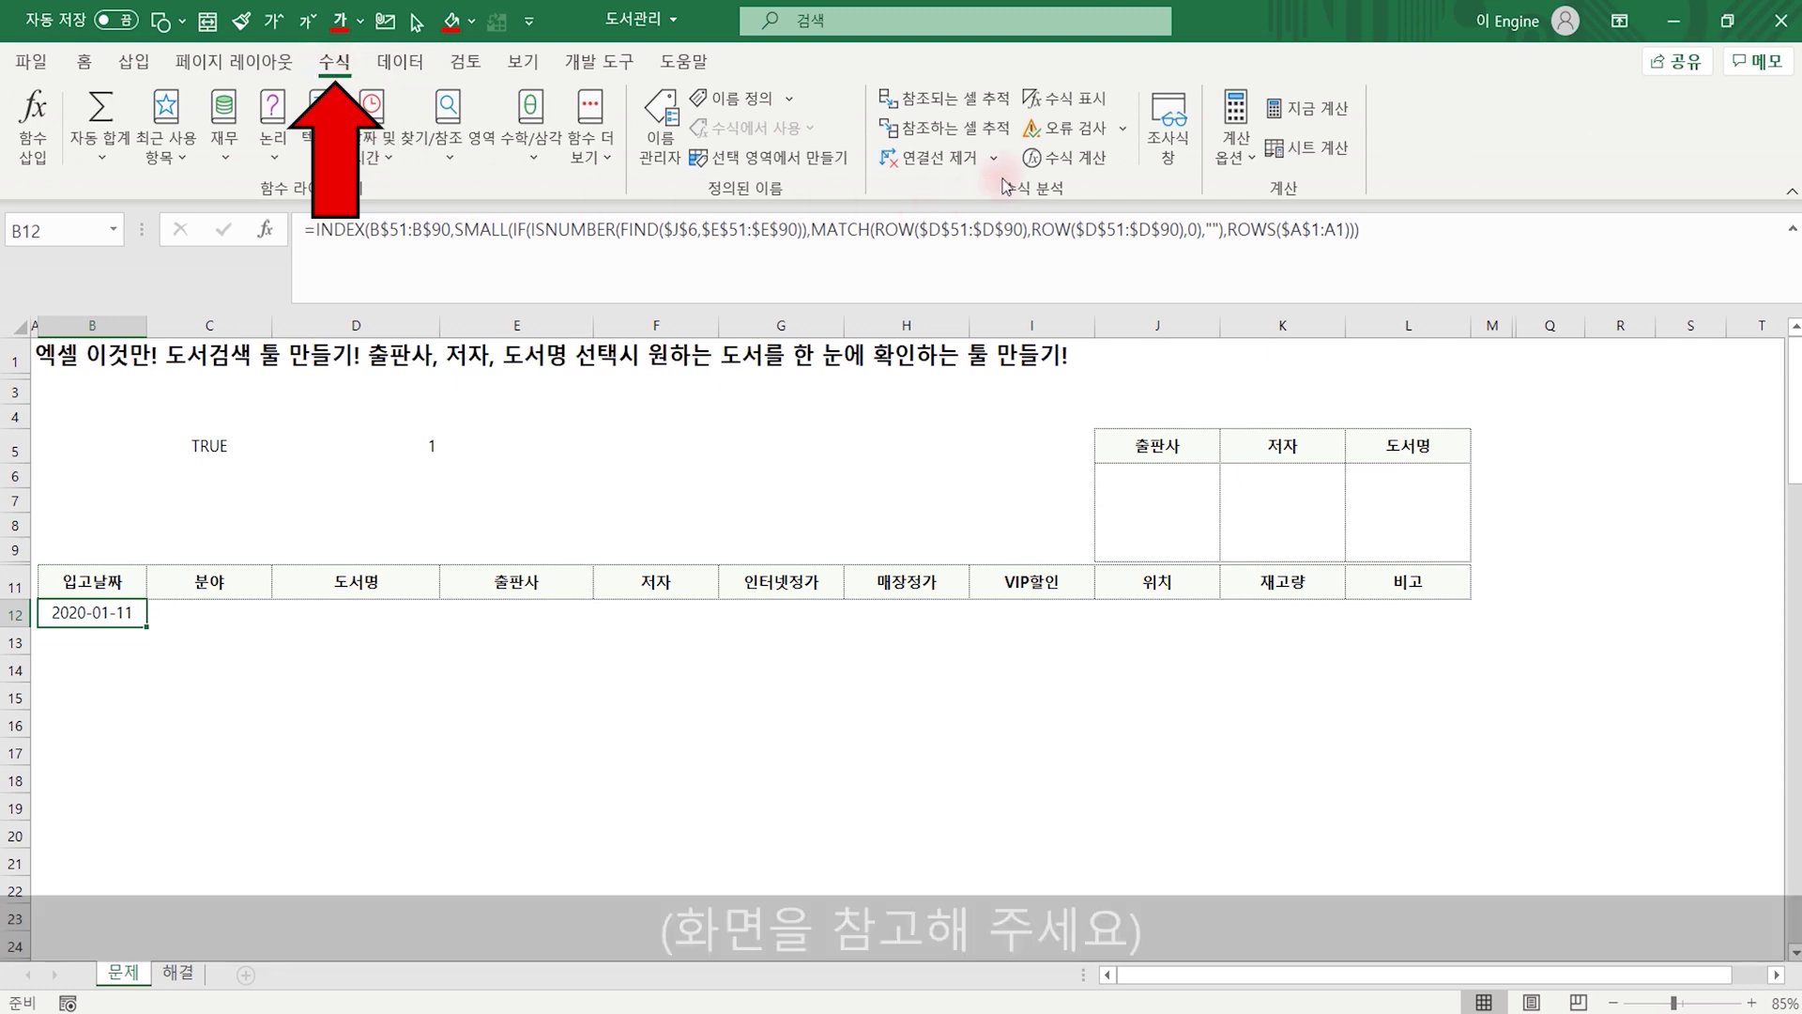
{"action": "left_click", "coordinate": [1047, 160]}
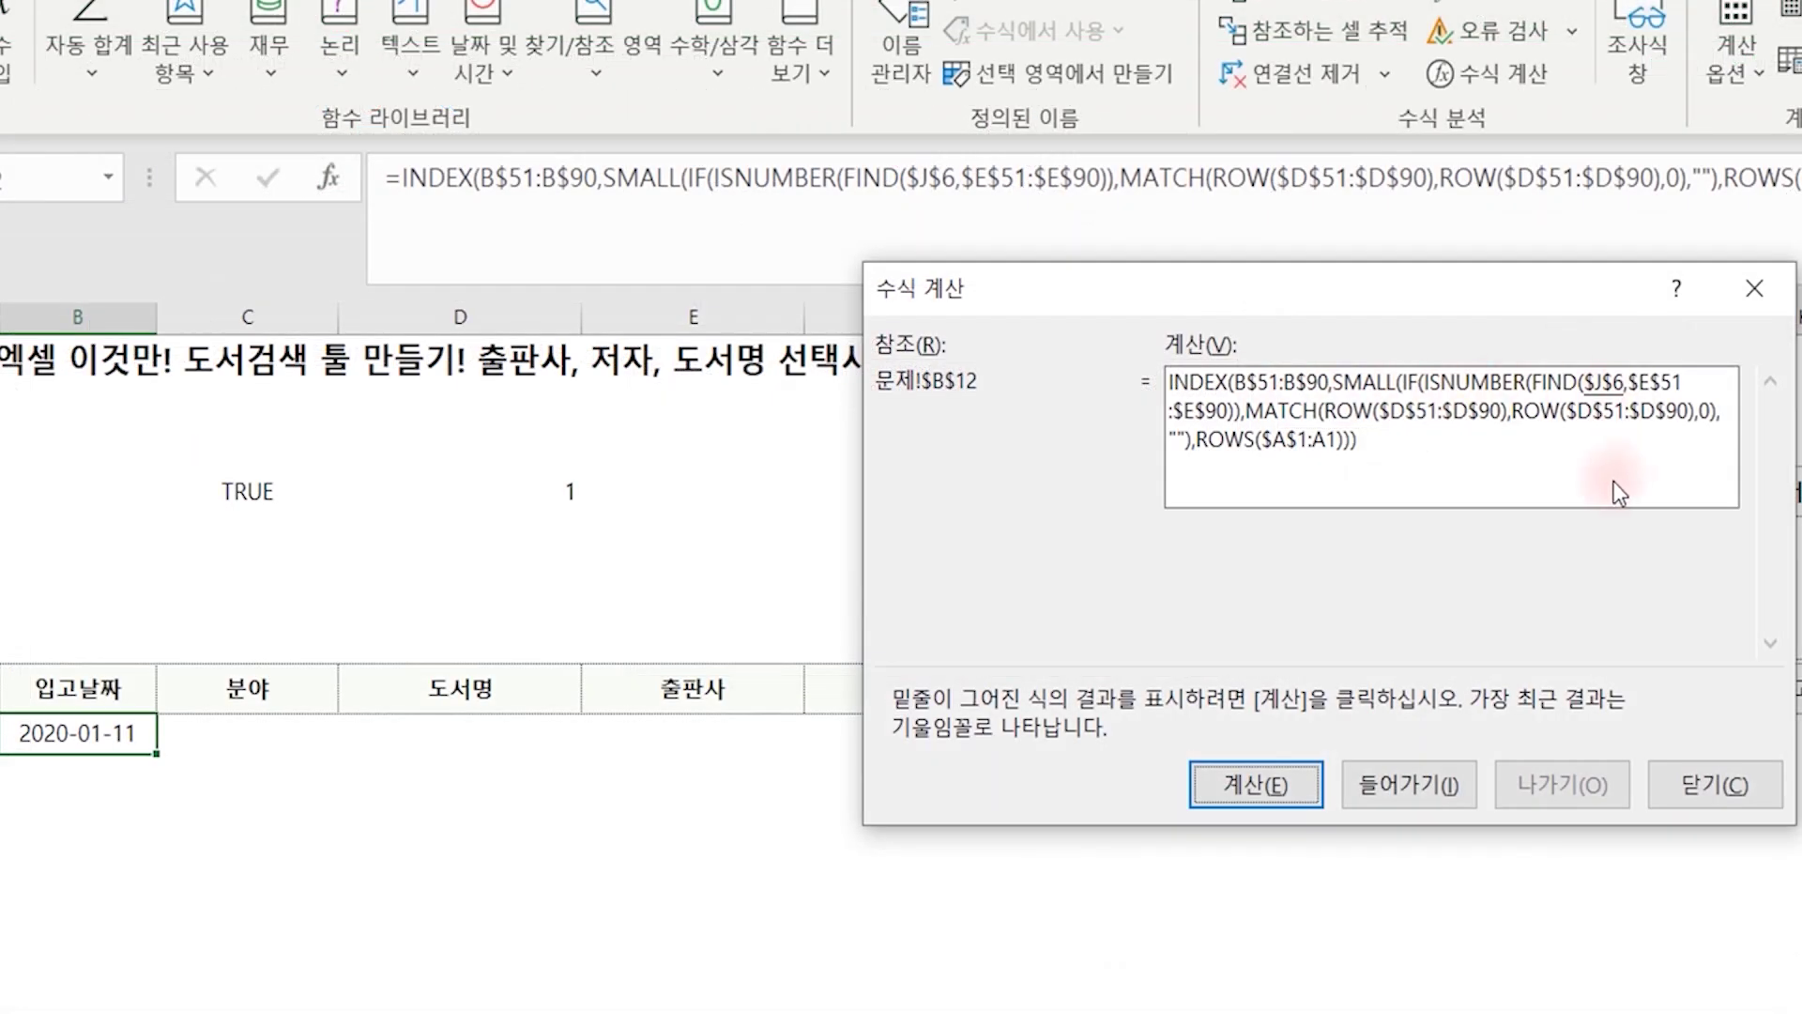
Evaluate the $J$6 search value and the FIND part into an array of 1s.
{"action": "left_click", "coordinate": [1220, 806]}
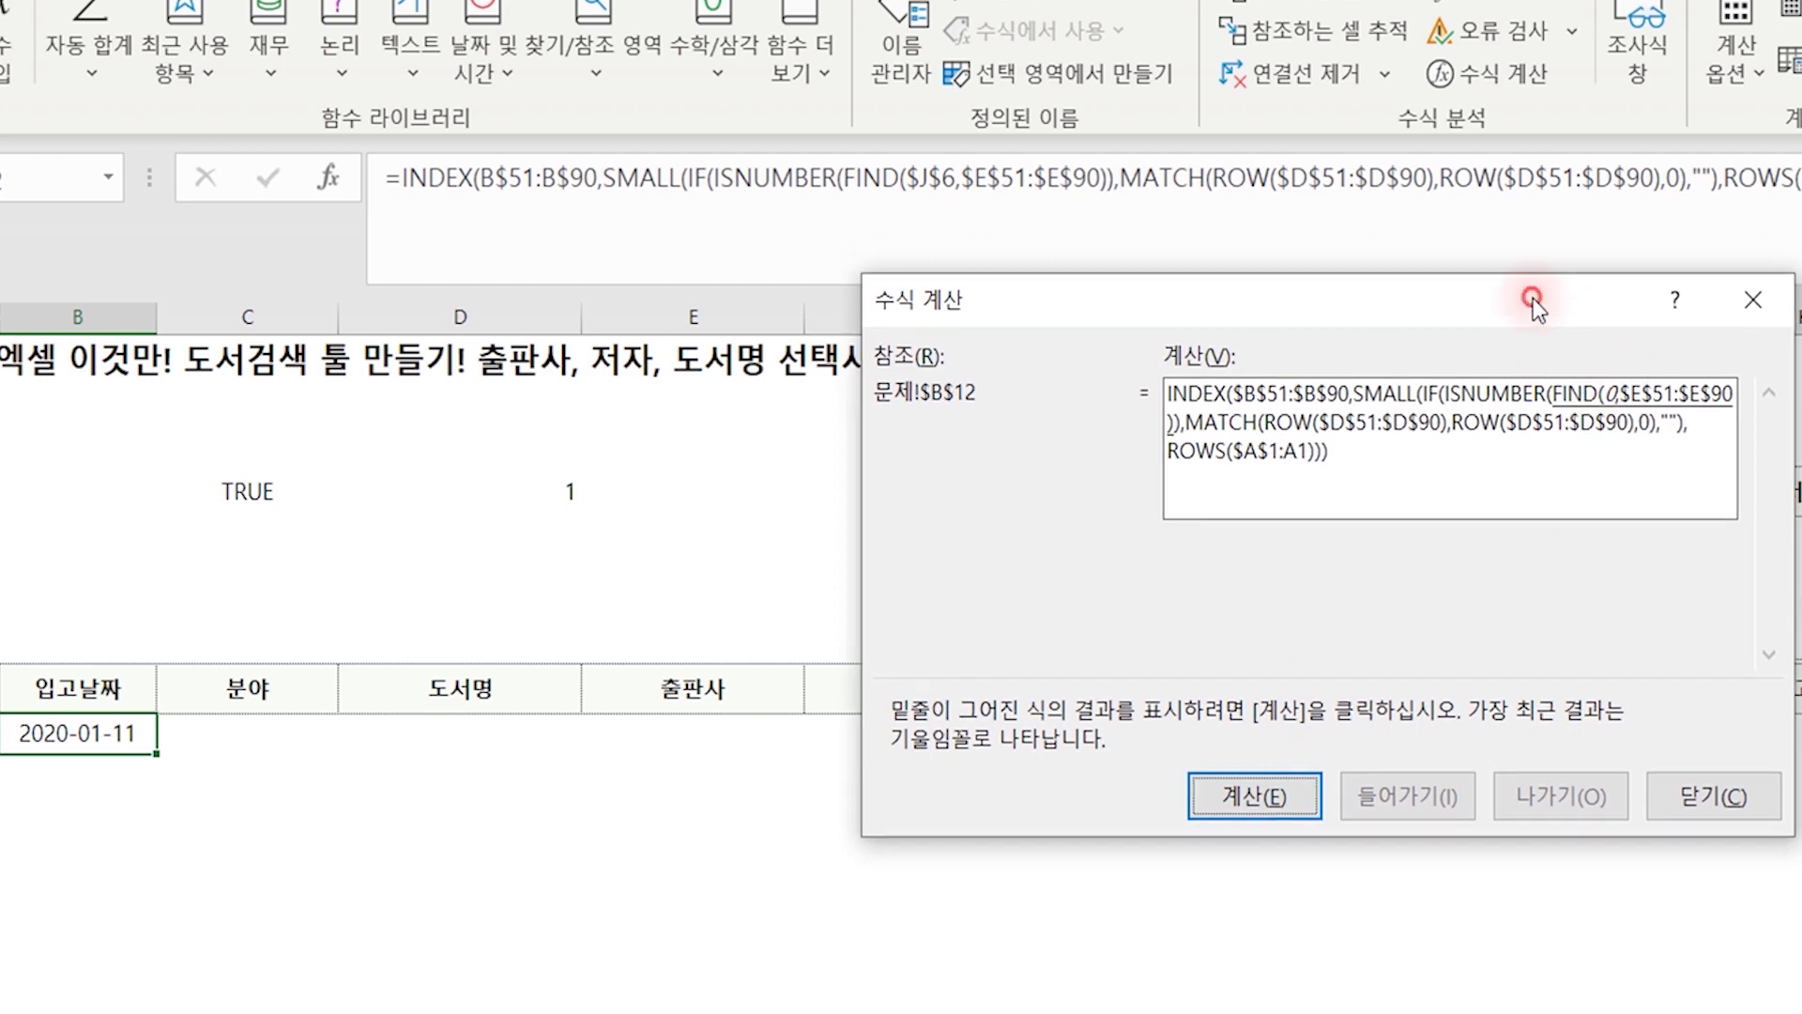
{"action": "left_click_drag", "start_coordinate": [1529, 294], "coordinate": [1258, 43]}
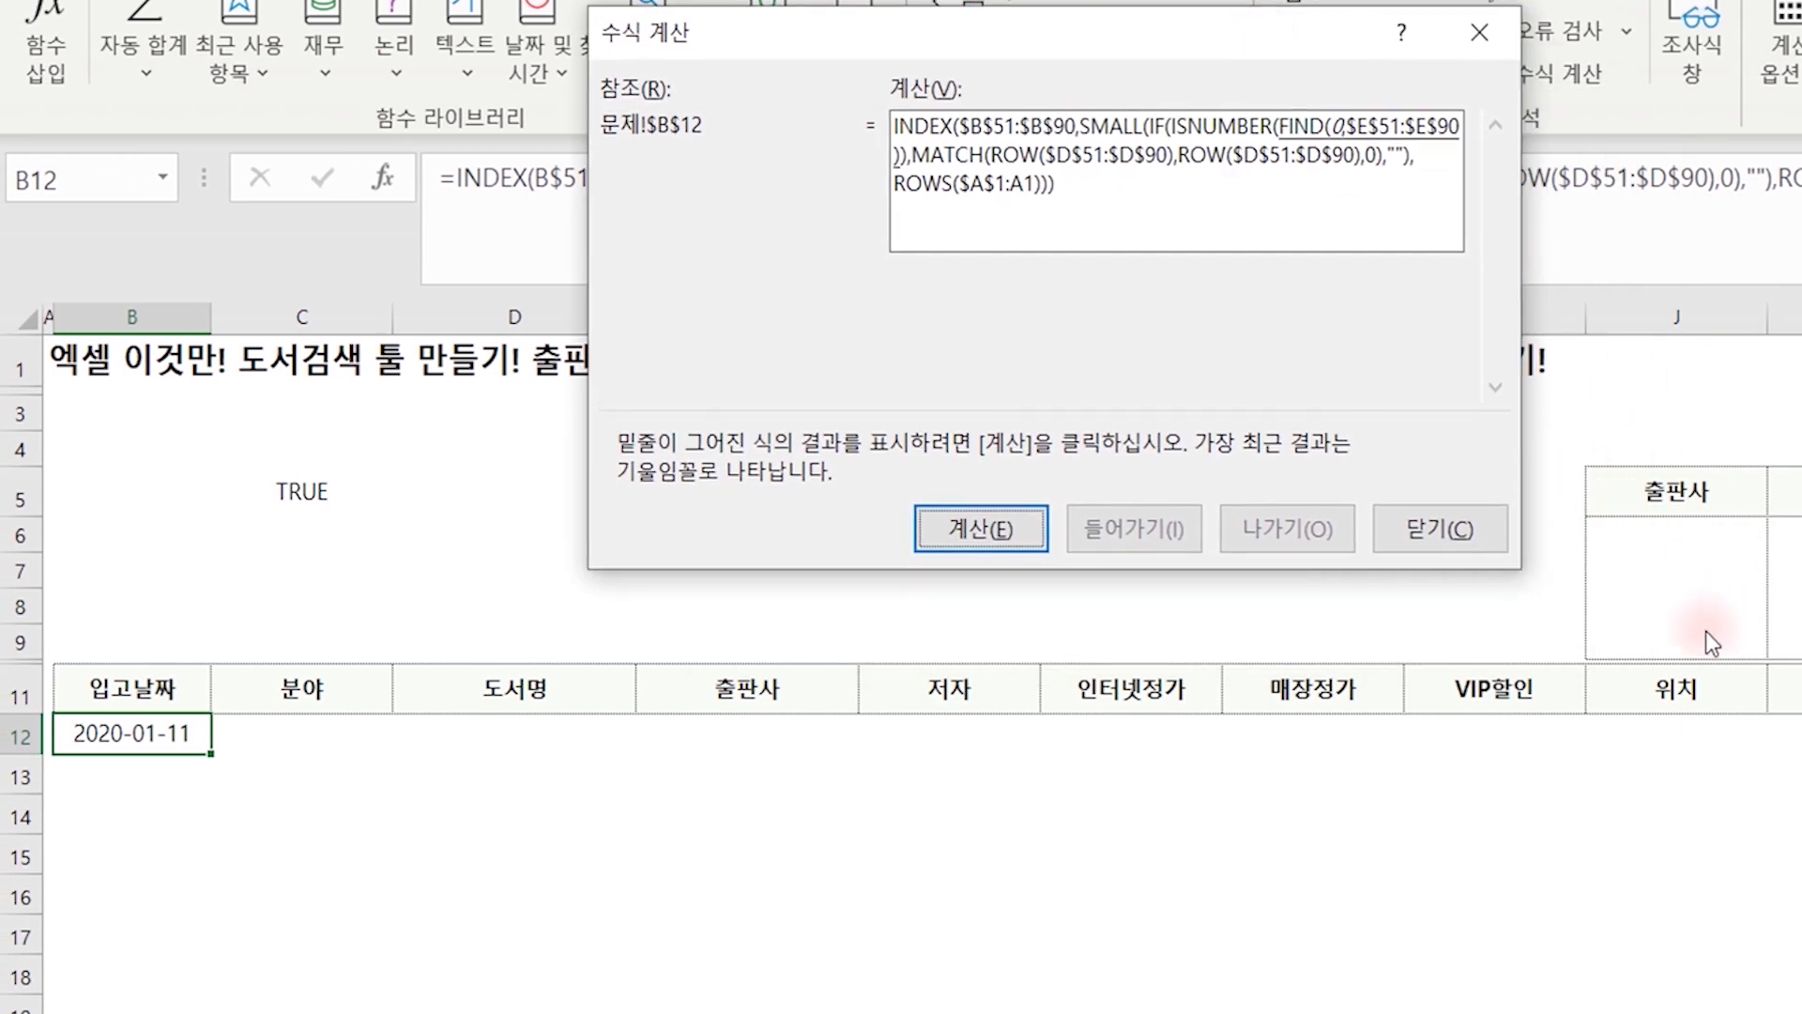
{"action": "left_click", "coordinate": [999, 529]}
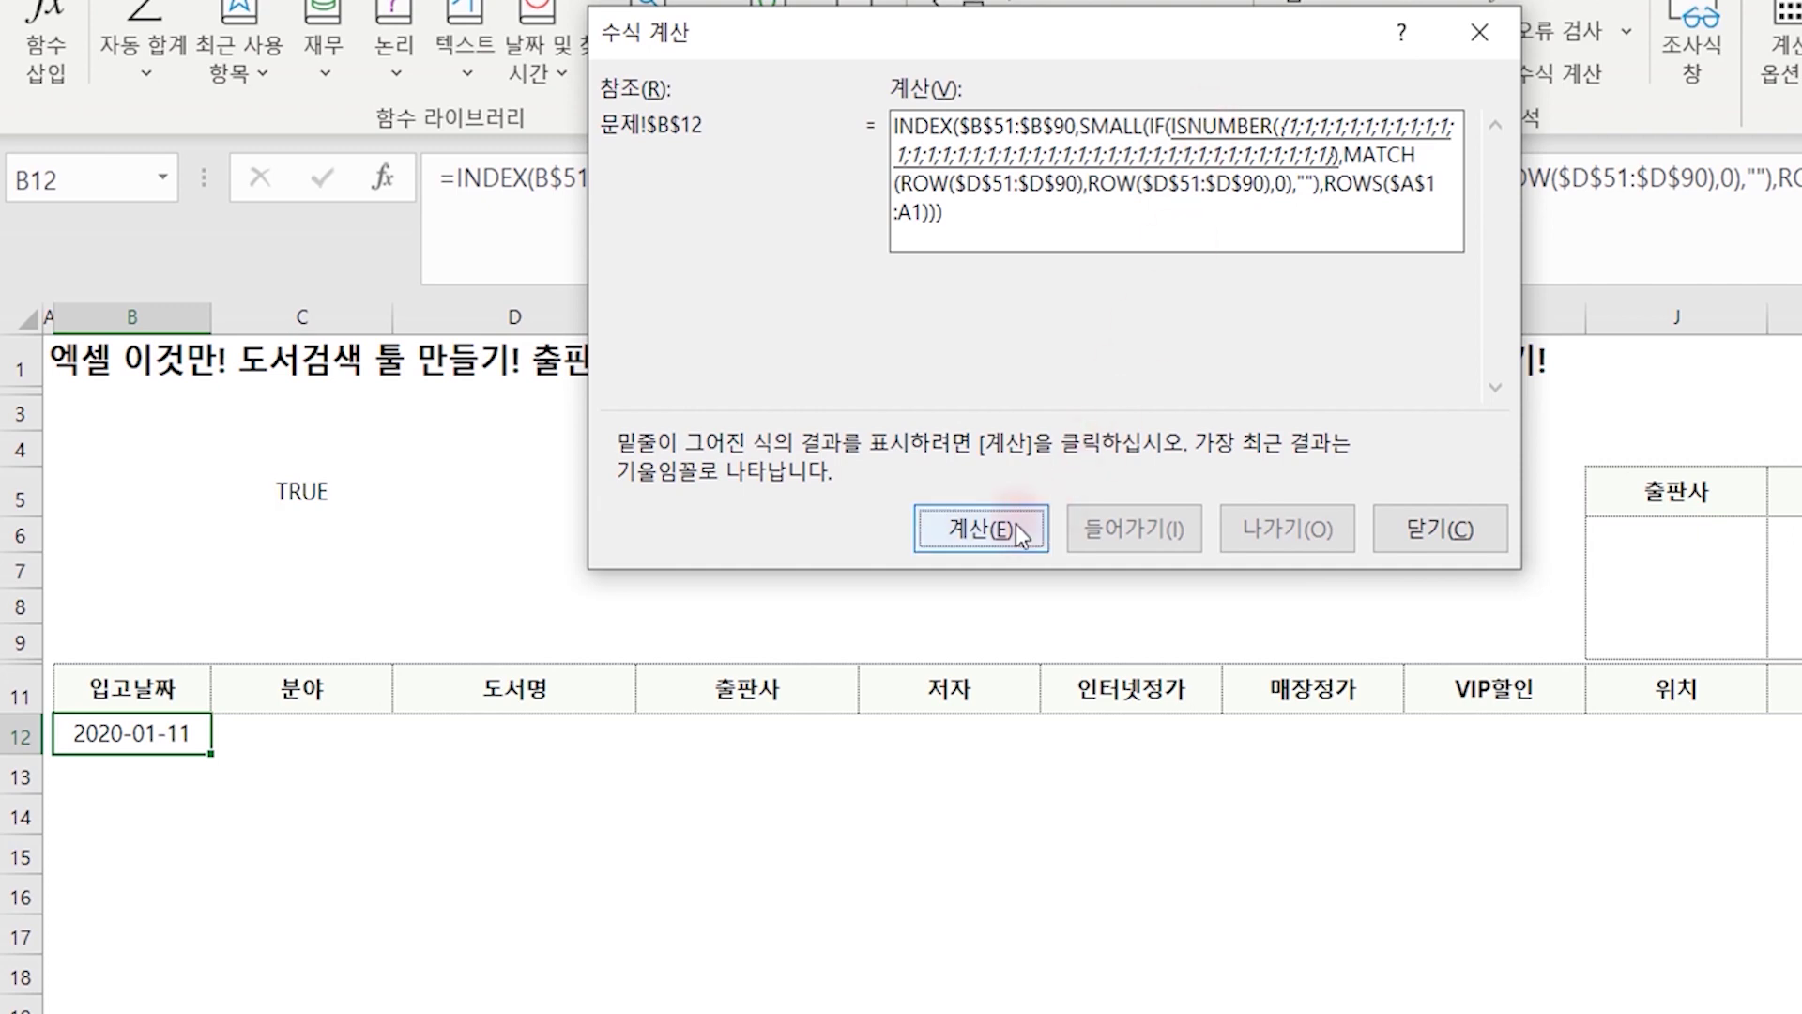
Evaluate ISNUMBER to all TRUE and both ROW ranges to 51 through 90.
{"action": "left_click", "coordinate": [993, 535]}
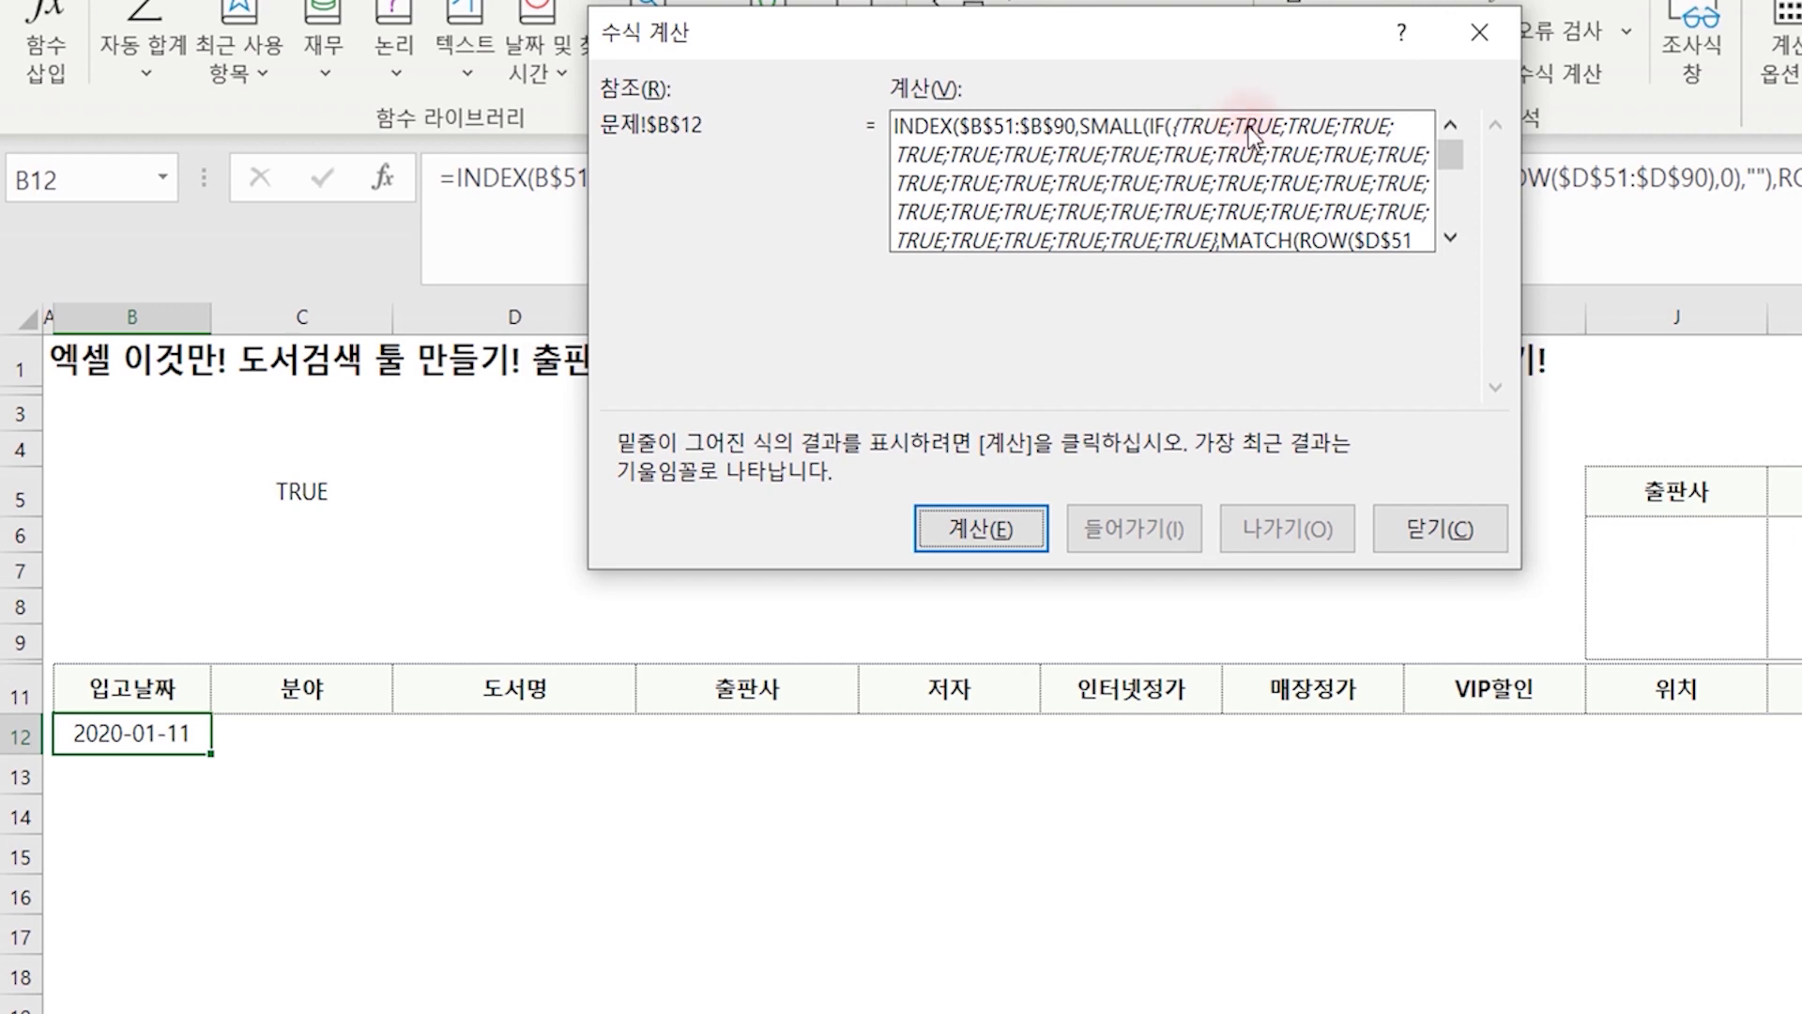
{"action": "left_click", "coordinate": [980, 528]}
{"action": "left_click", "coordinate": [1012, 550]}
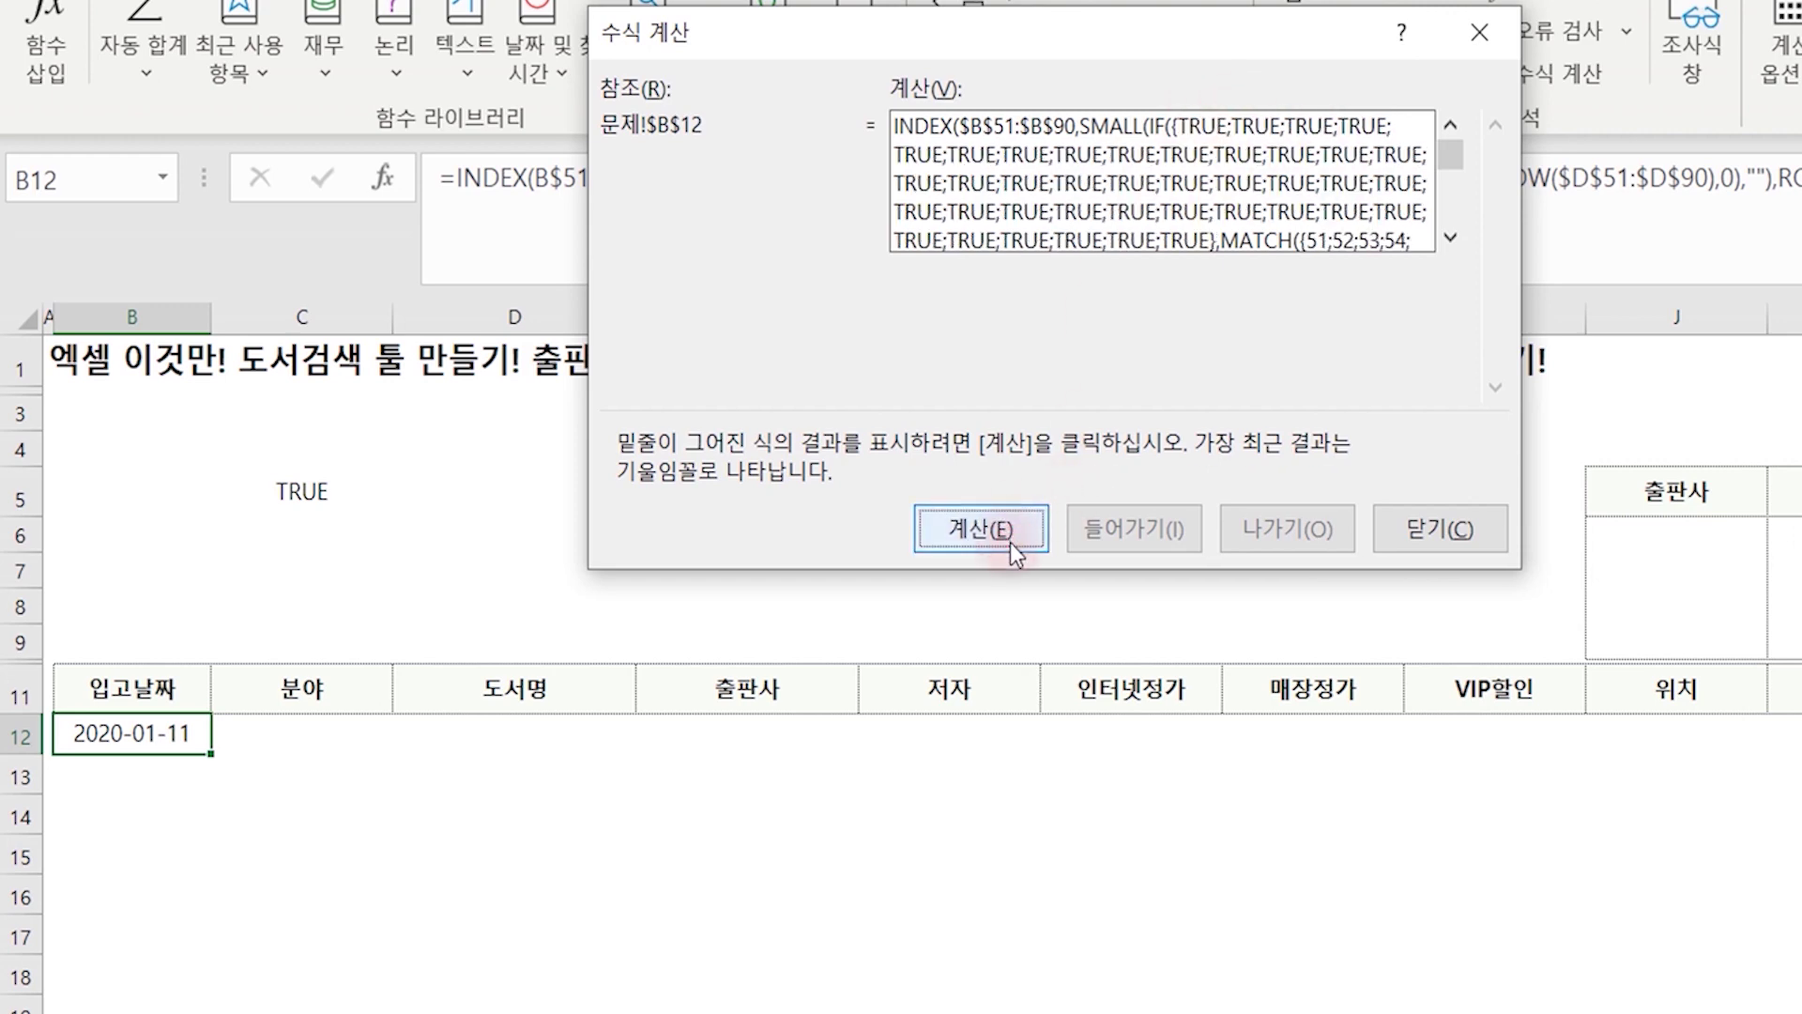
Scroll through the evaluated formula to review the TRUE values and MATCH row arrays.
{"action": "left_click", "coordinate": [1450, 237]}
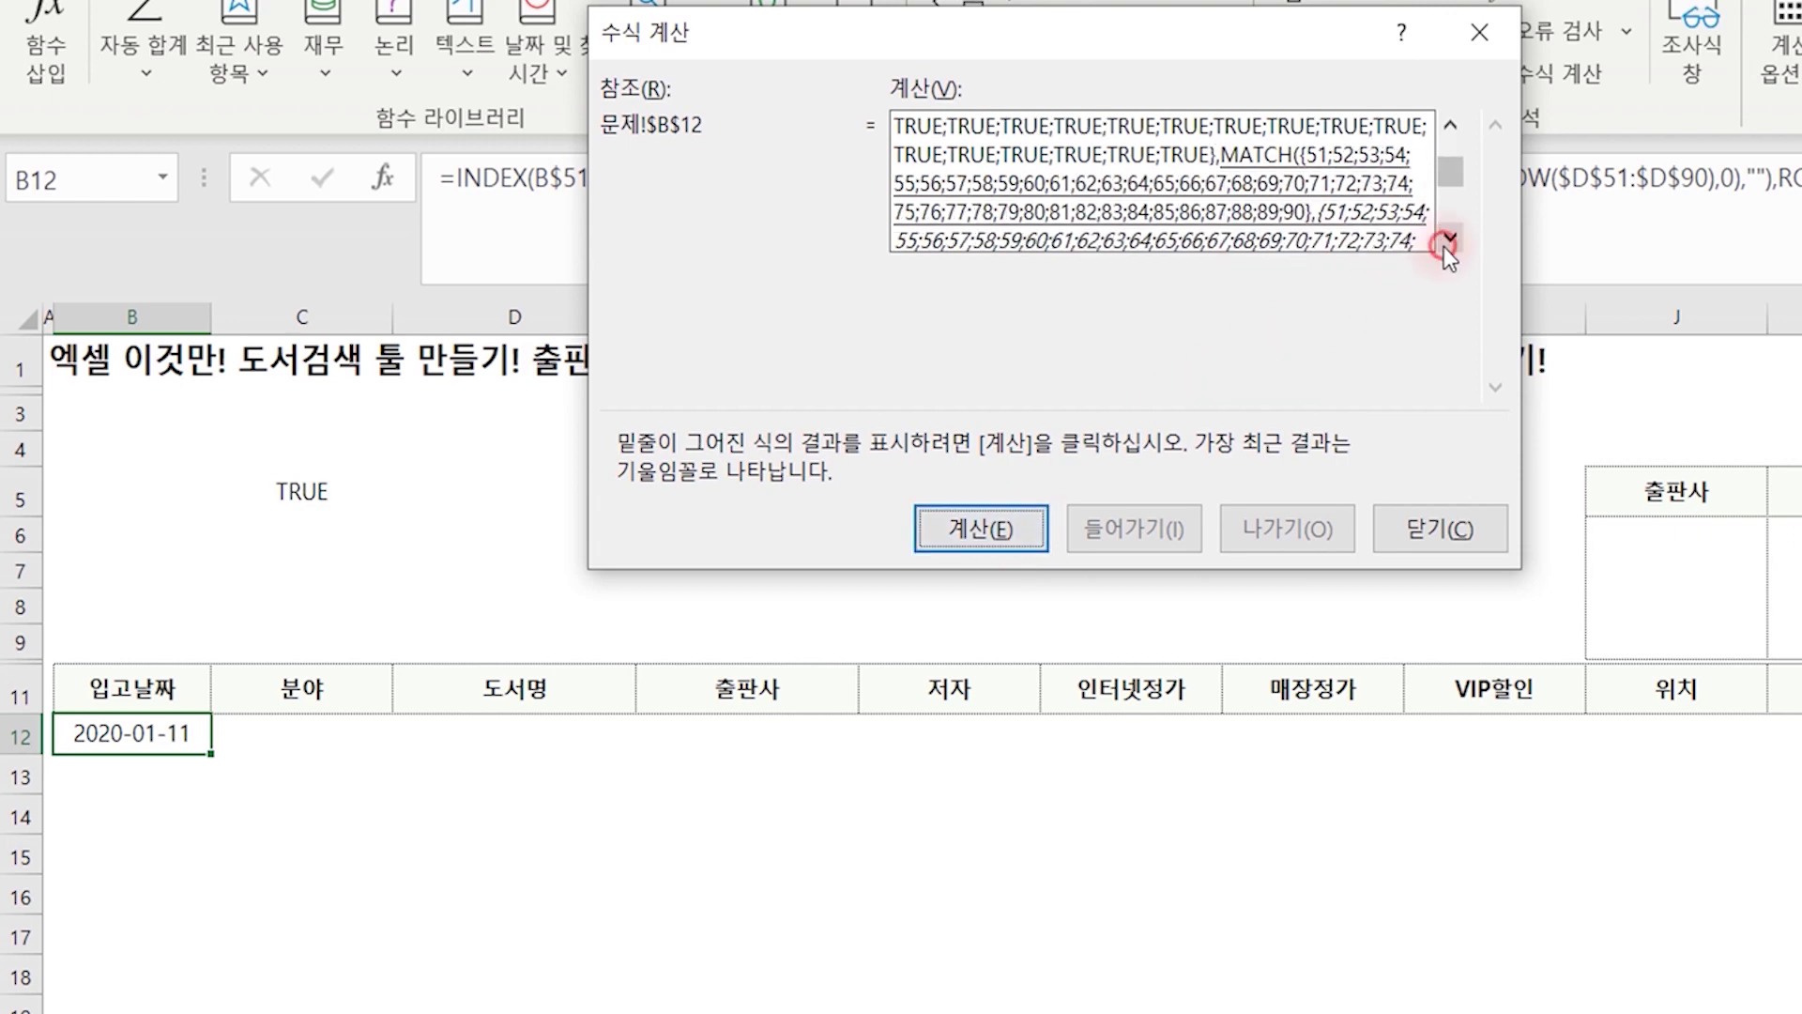
{"action": "left_click", "coordinate": [1451, 238]}
{"action": "left_click", "coordinate": [1453, 125]}
{"action": "left_click", "coordinate": [1453, 125]}
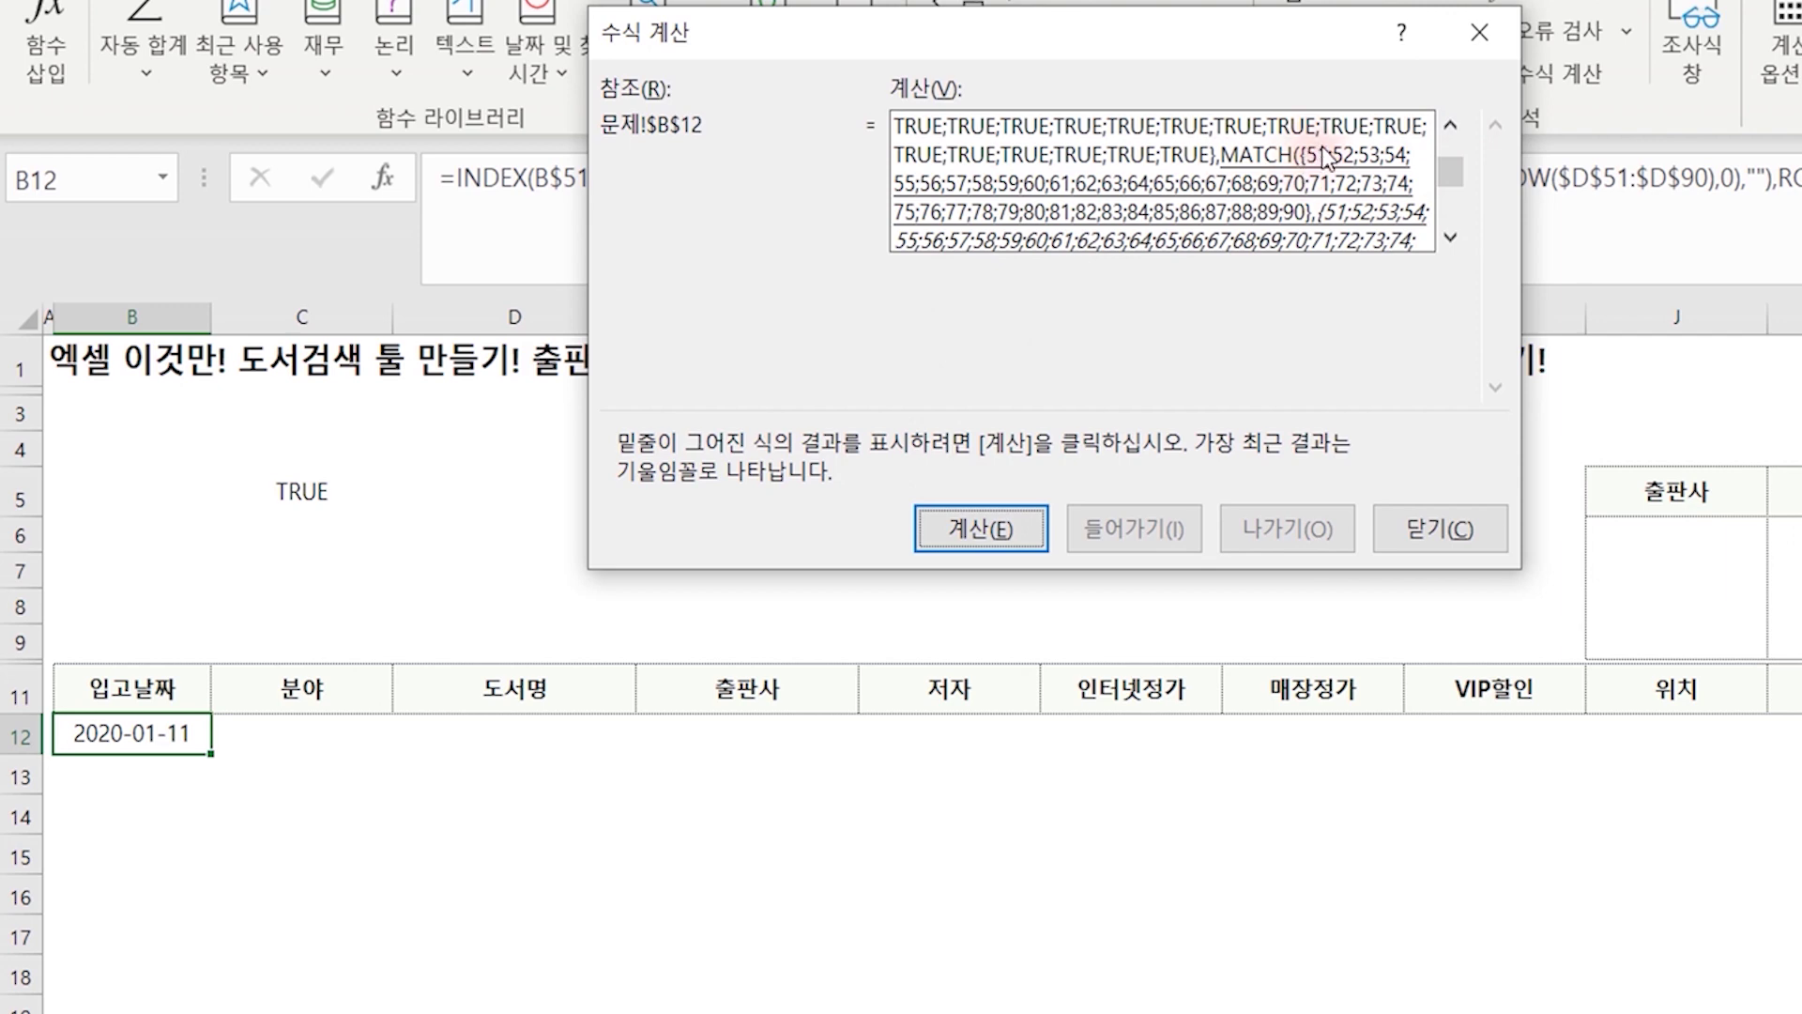
{"action": "left_click", "coordinate": [1450, 238]}
{"action": "left_click", "coordinate": [1451, 237]}
{"action": "left_click", "coordinate": [1450, 125]}
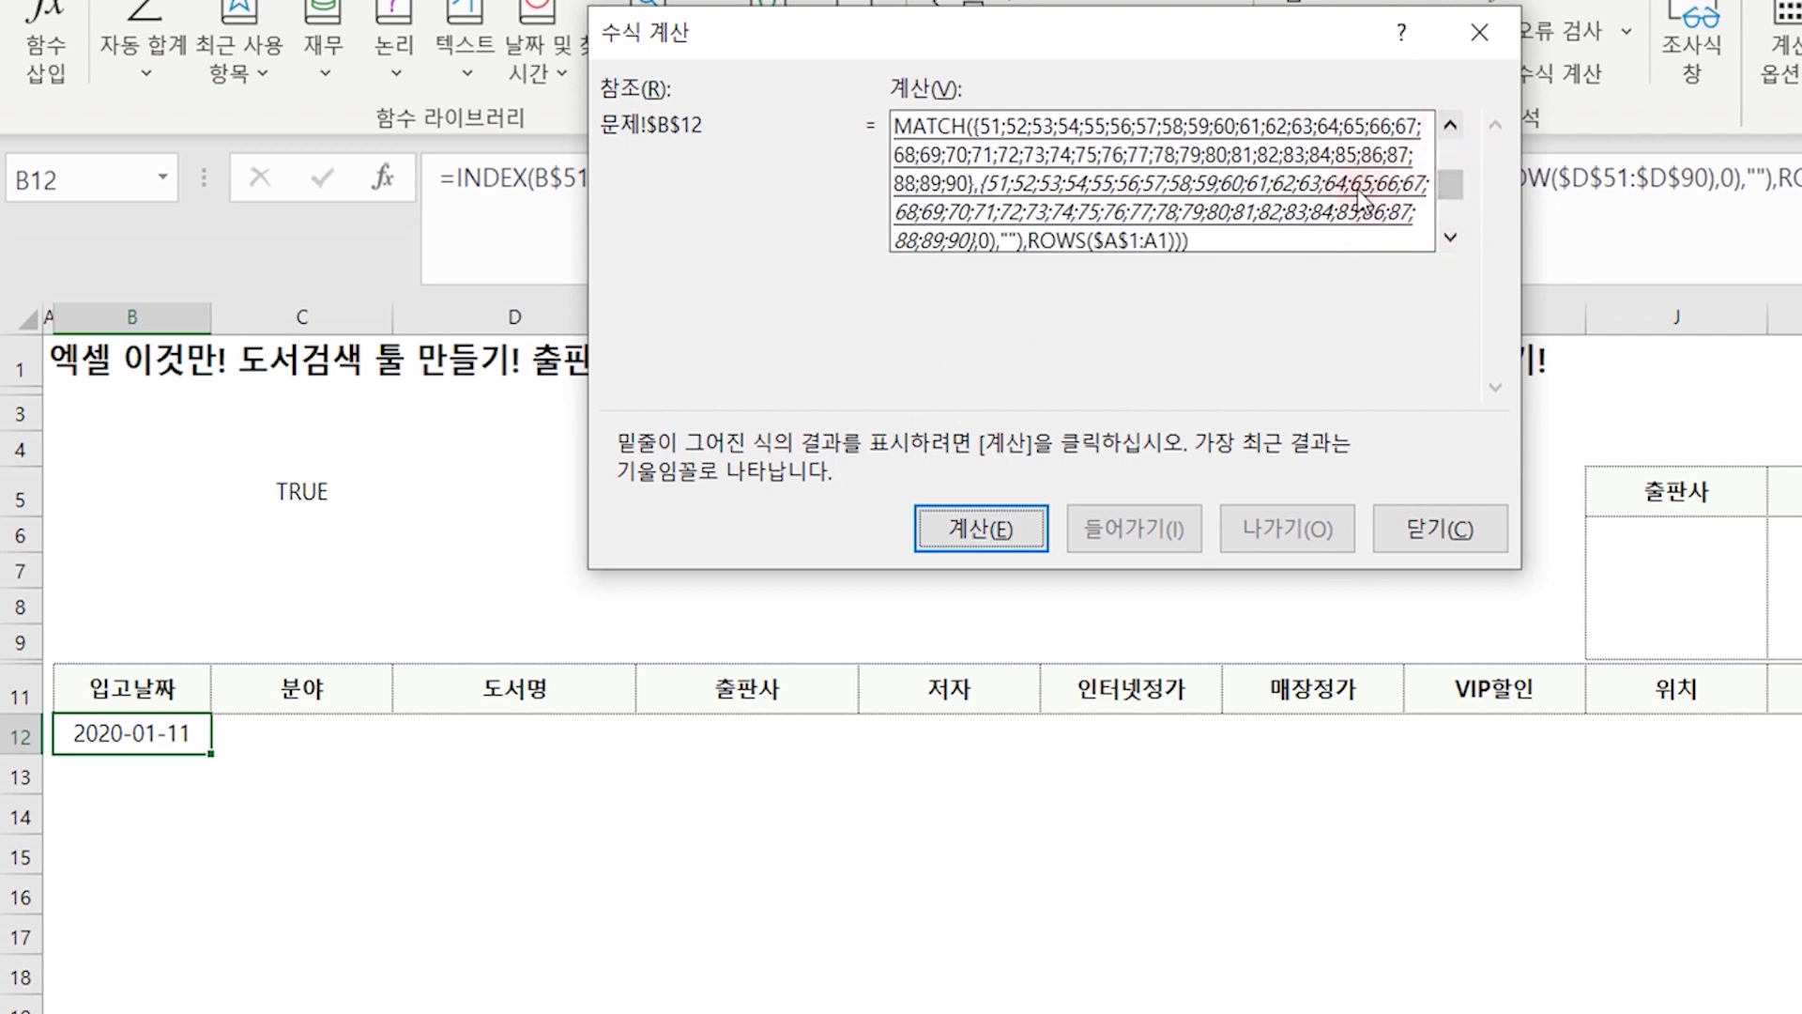
{"action": "left_click", "coordinate": [1451, 125]}
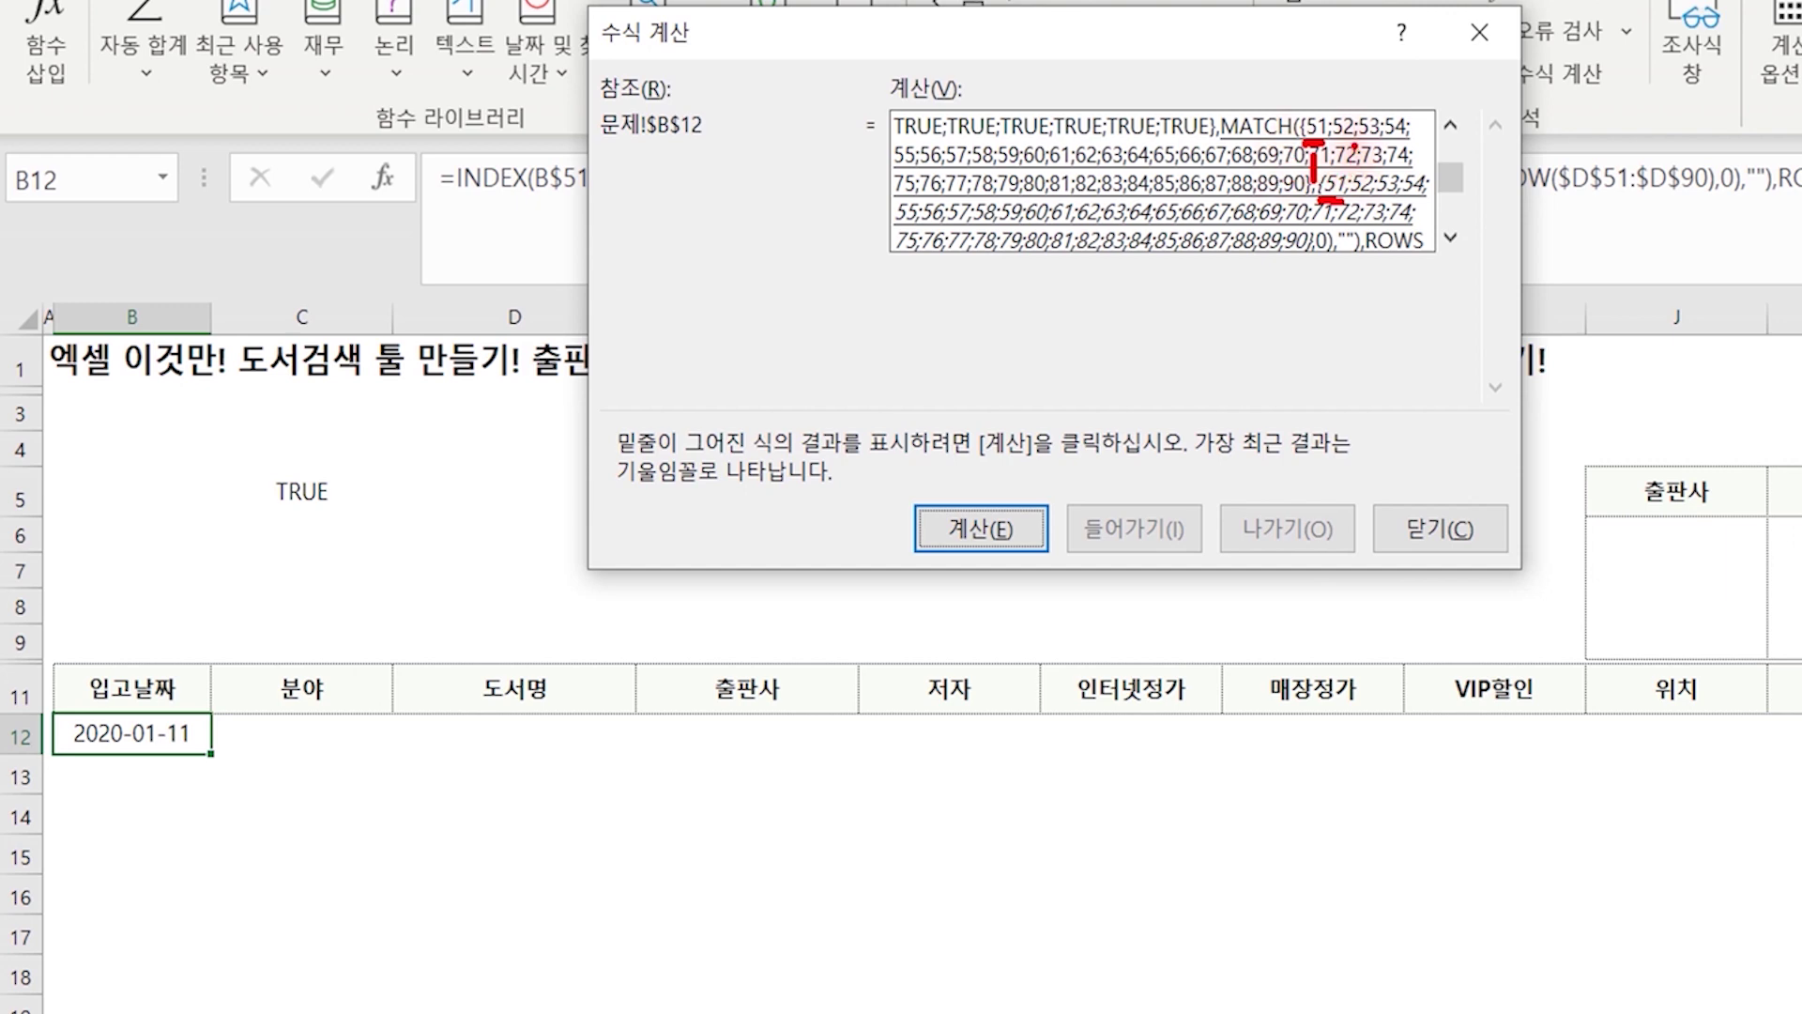
Highlight matching row number 52, the second row array and the matching positions.
{"action": "left_click_drag", "start_coordinate": [1355, 145], "coordinate": [1356, 131]}
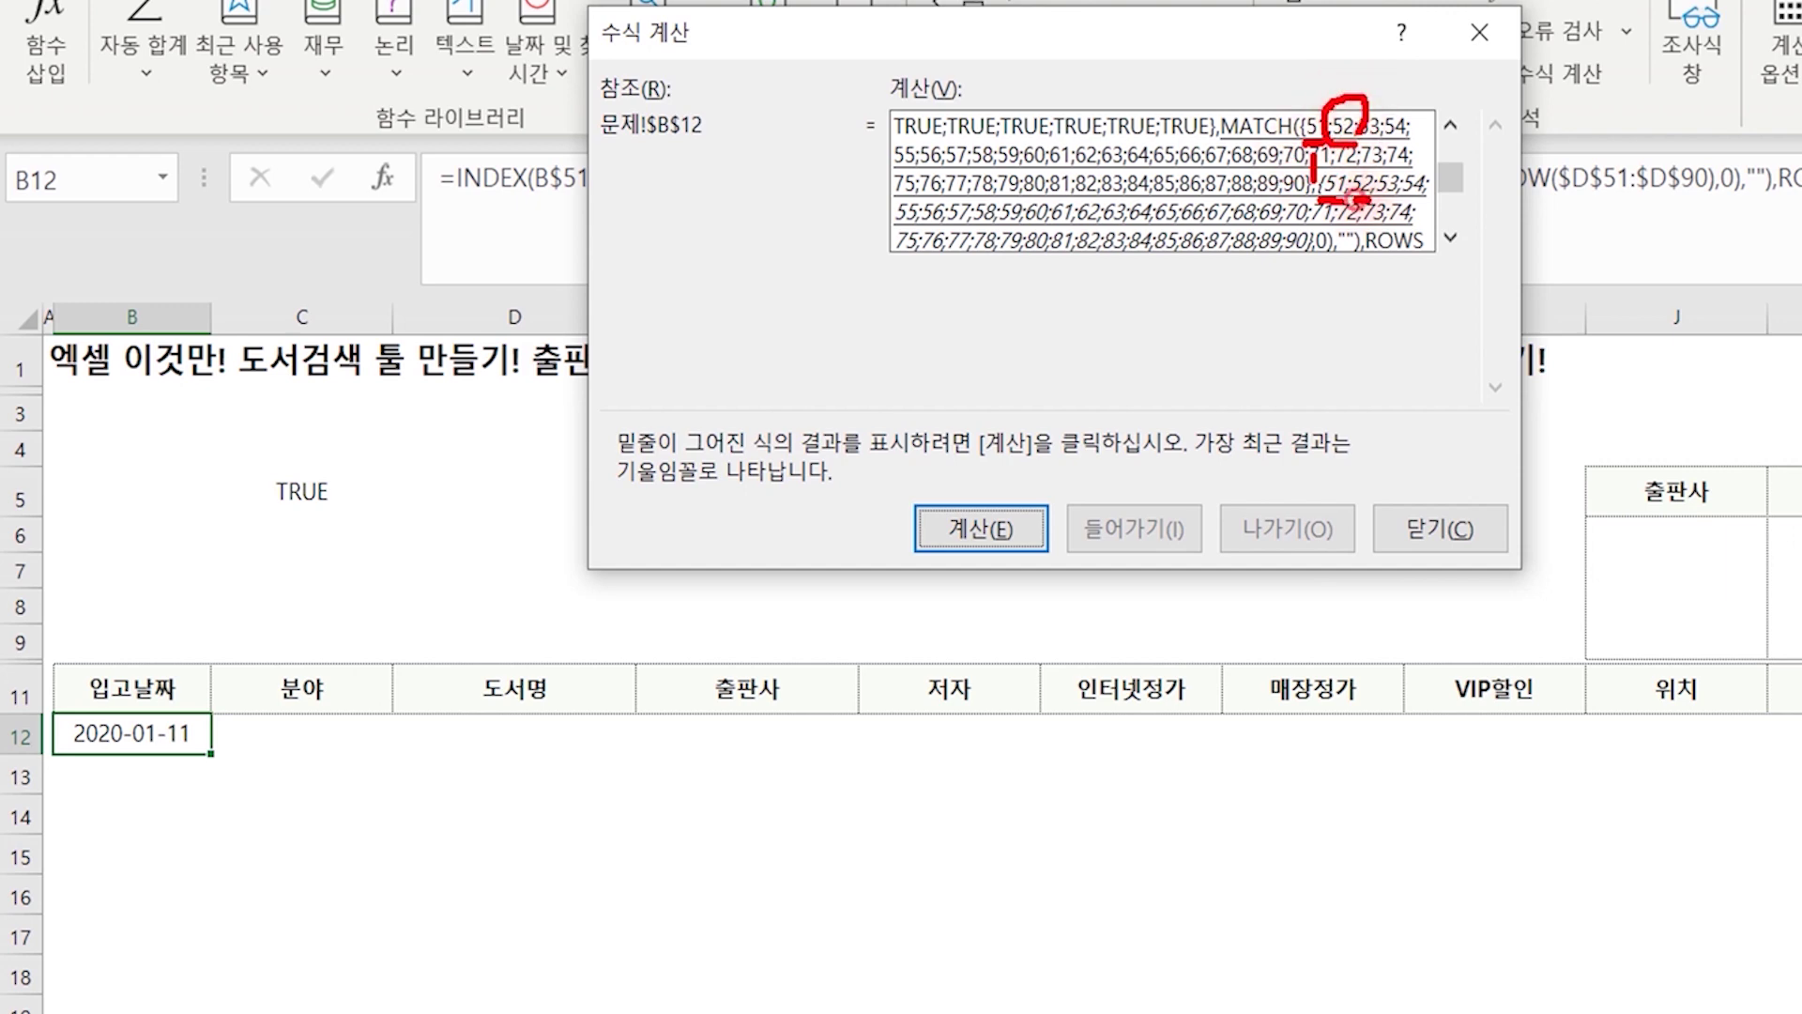
{"action": "mouse_move", "coordinate": [1352, 198]}
{"action": "left_mouse_down"}
{"action": "mouse_move", "coordinate": [1372, 198]}
{"action": "mouse_move", "coordinate": [1344, 191]}
{"action": "left_mouse_up"}
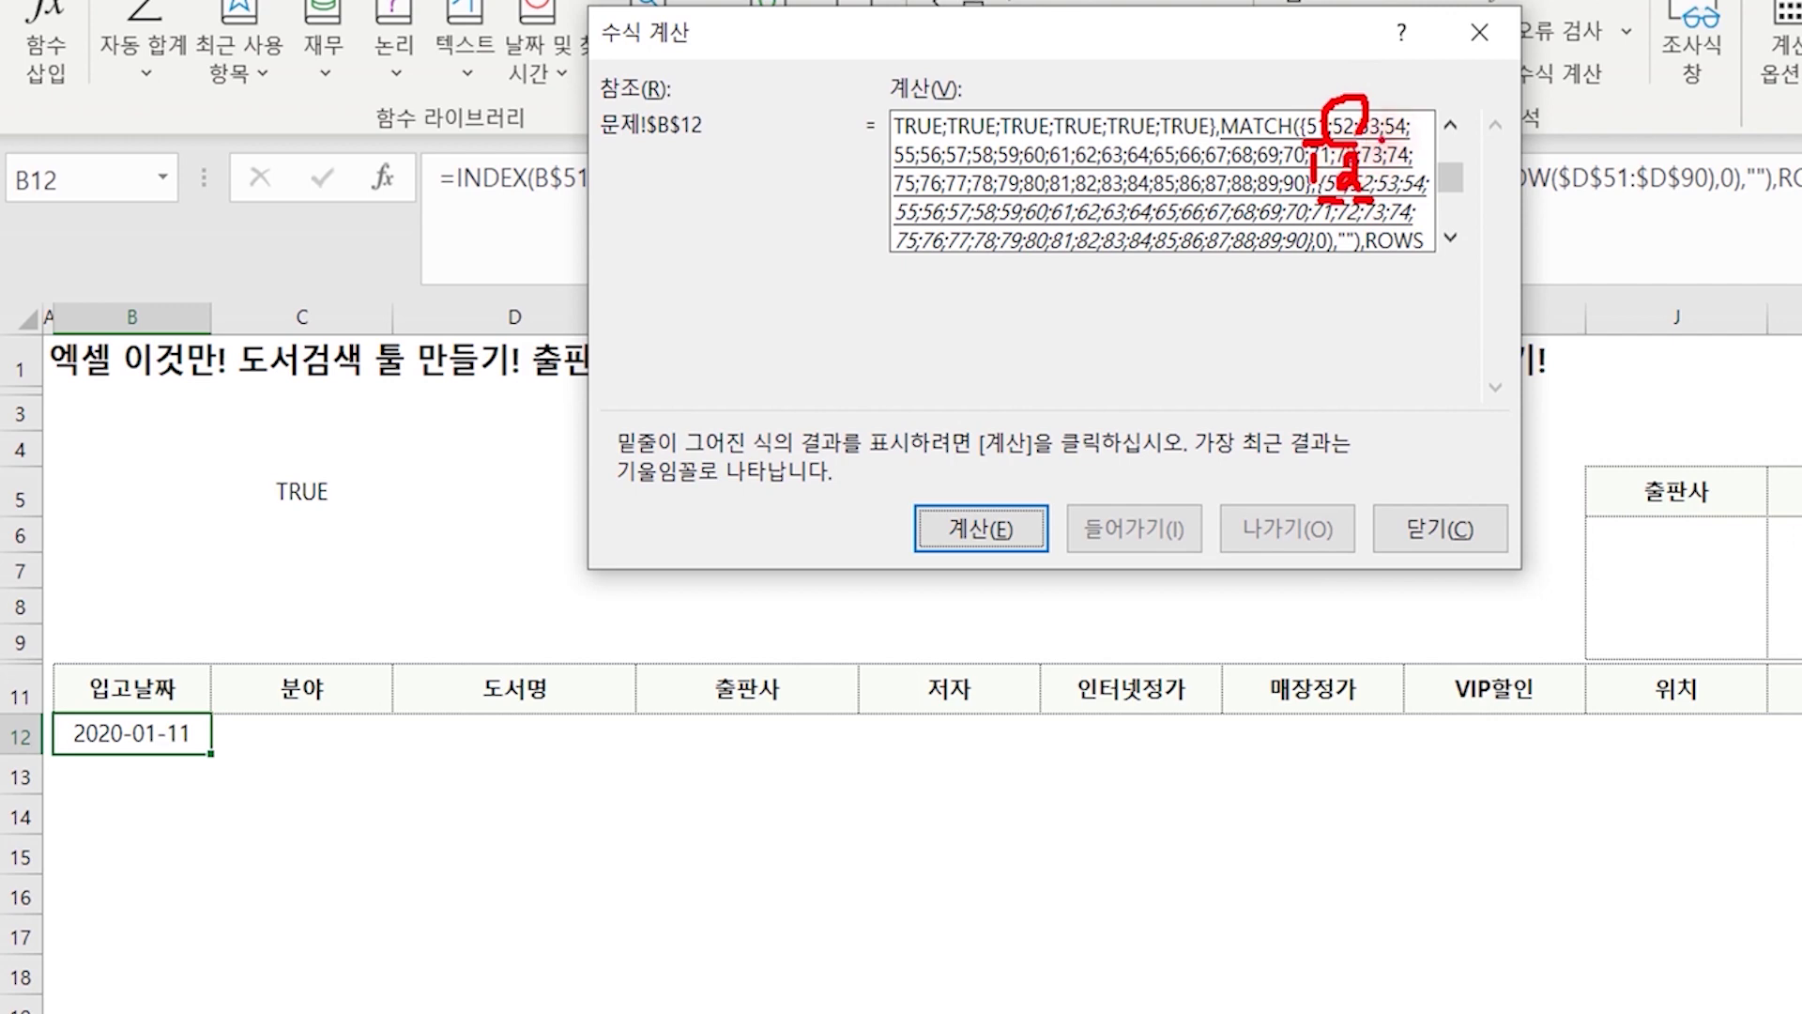
{"action": "left_click_drag", "start_coordinate": [1372, 168], "coordinate": [1372, 180]}
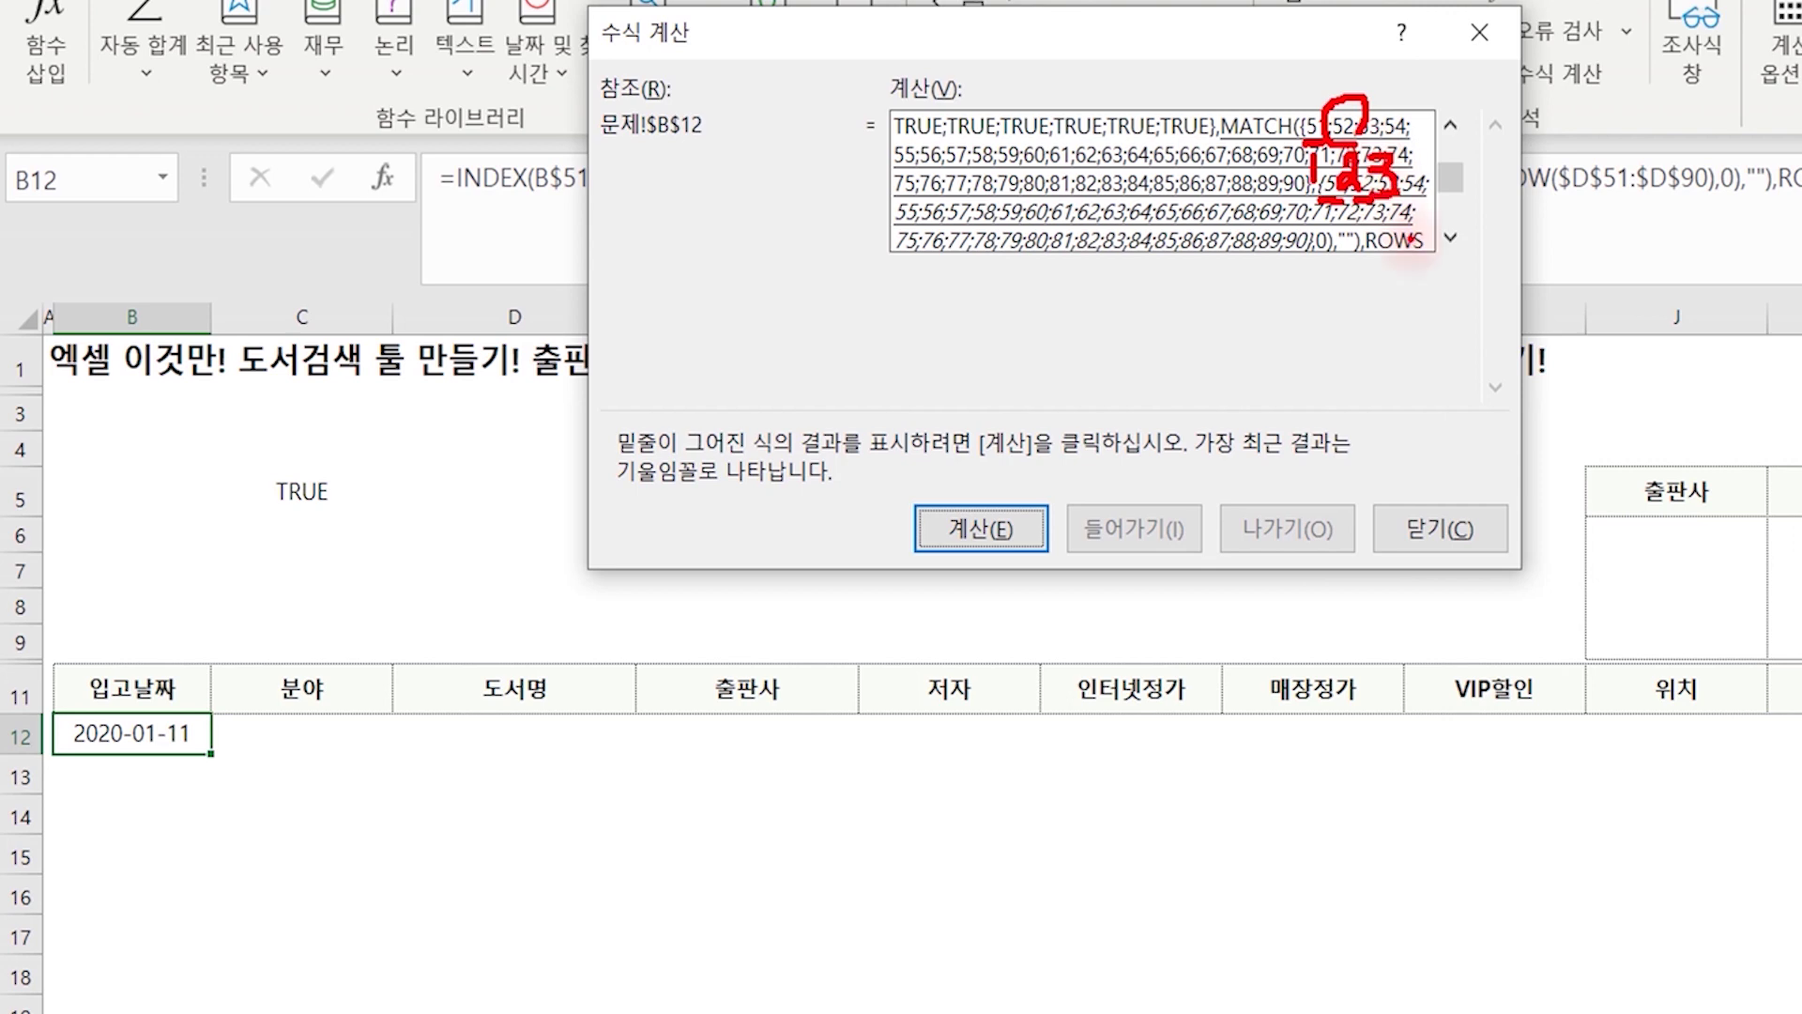
Evaluate MATCH, IF, ROWS and SMALL until only INDEX($B$51:$B$90,1) remains.
{"action": "left_click", "coordinate": [981, 528]}
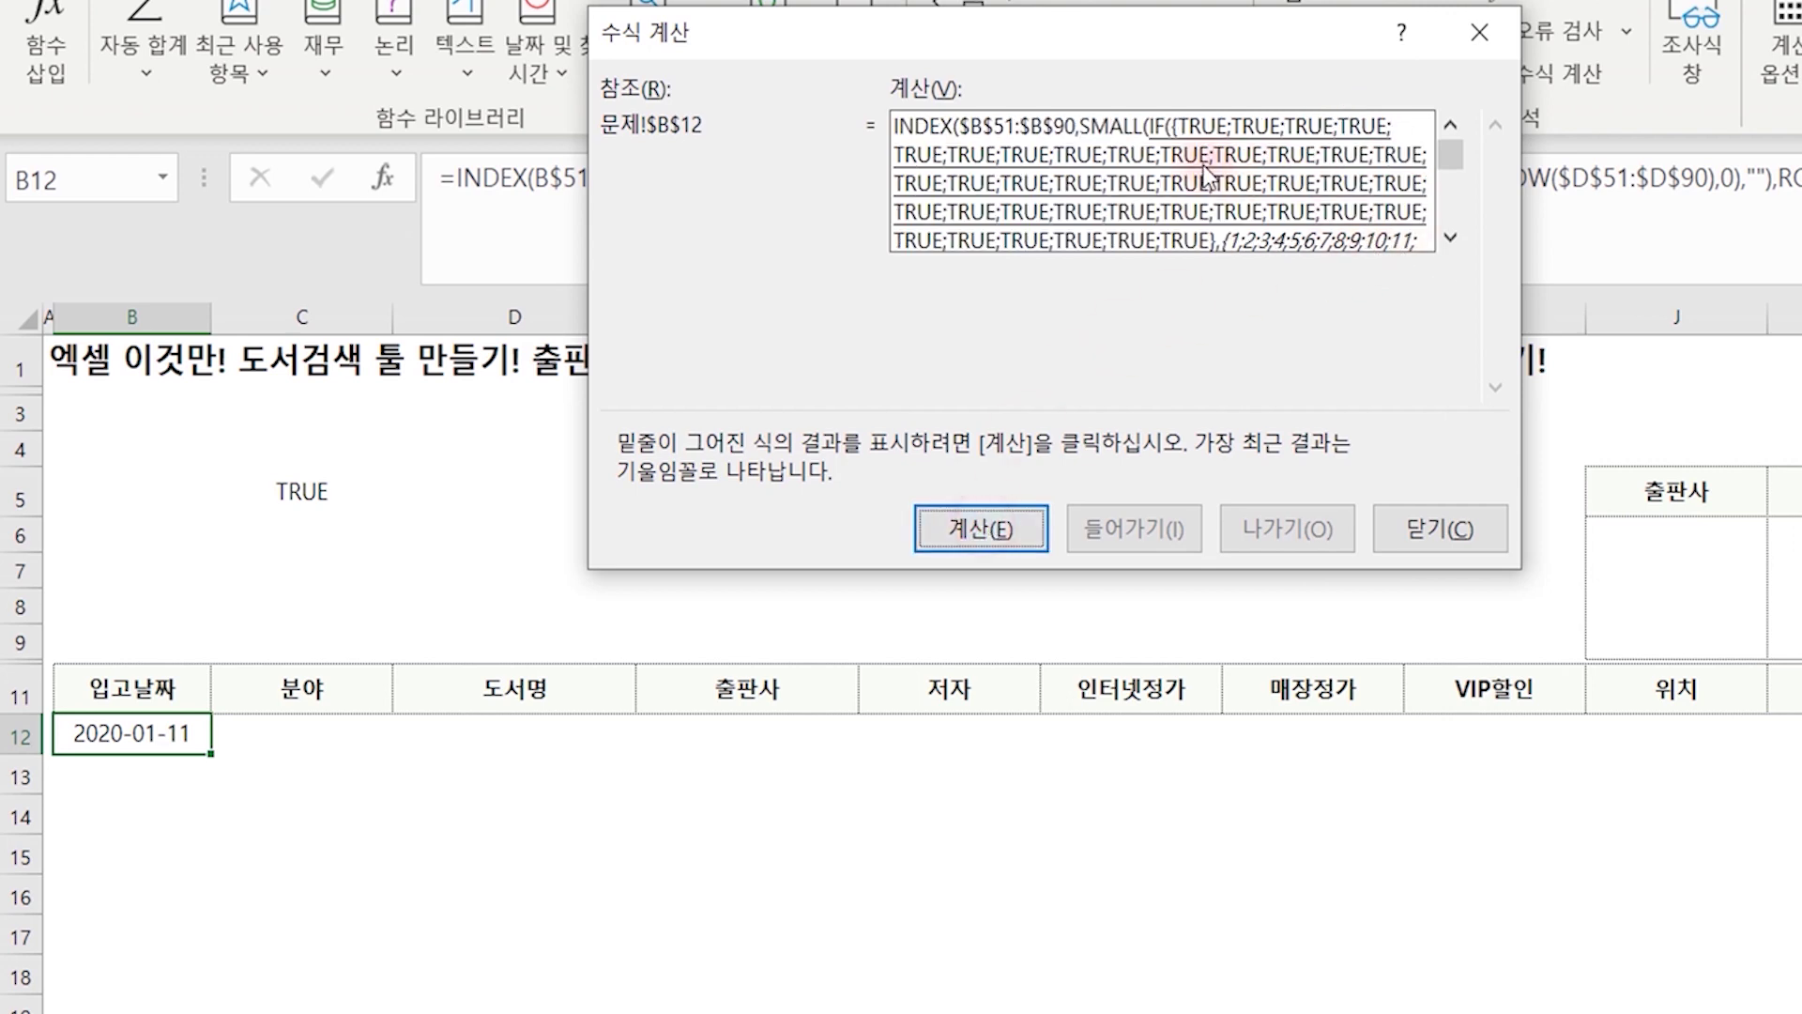
{"action": "left_click", "coordinate": [1451, 238]}
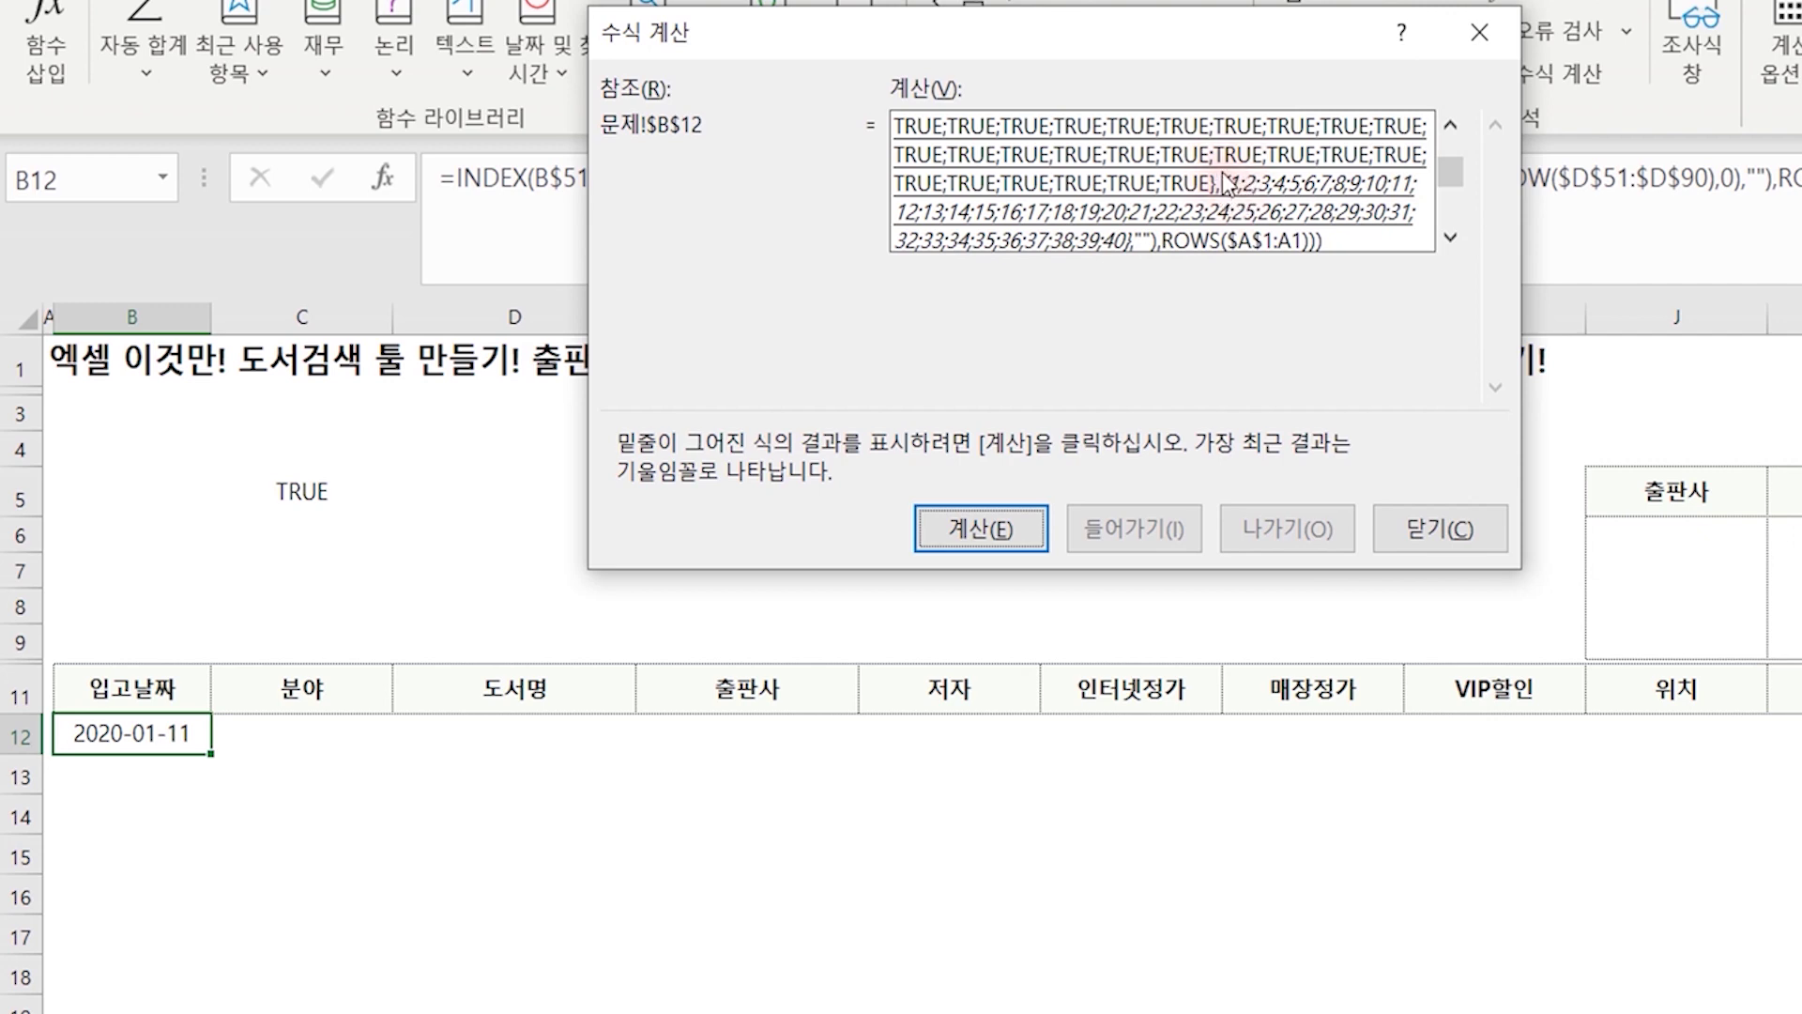
{"action": "left_click", "coordinate": [981, 528]}
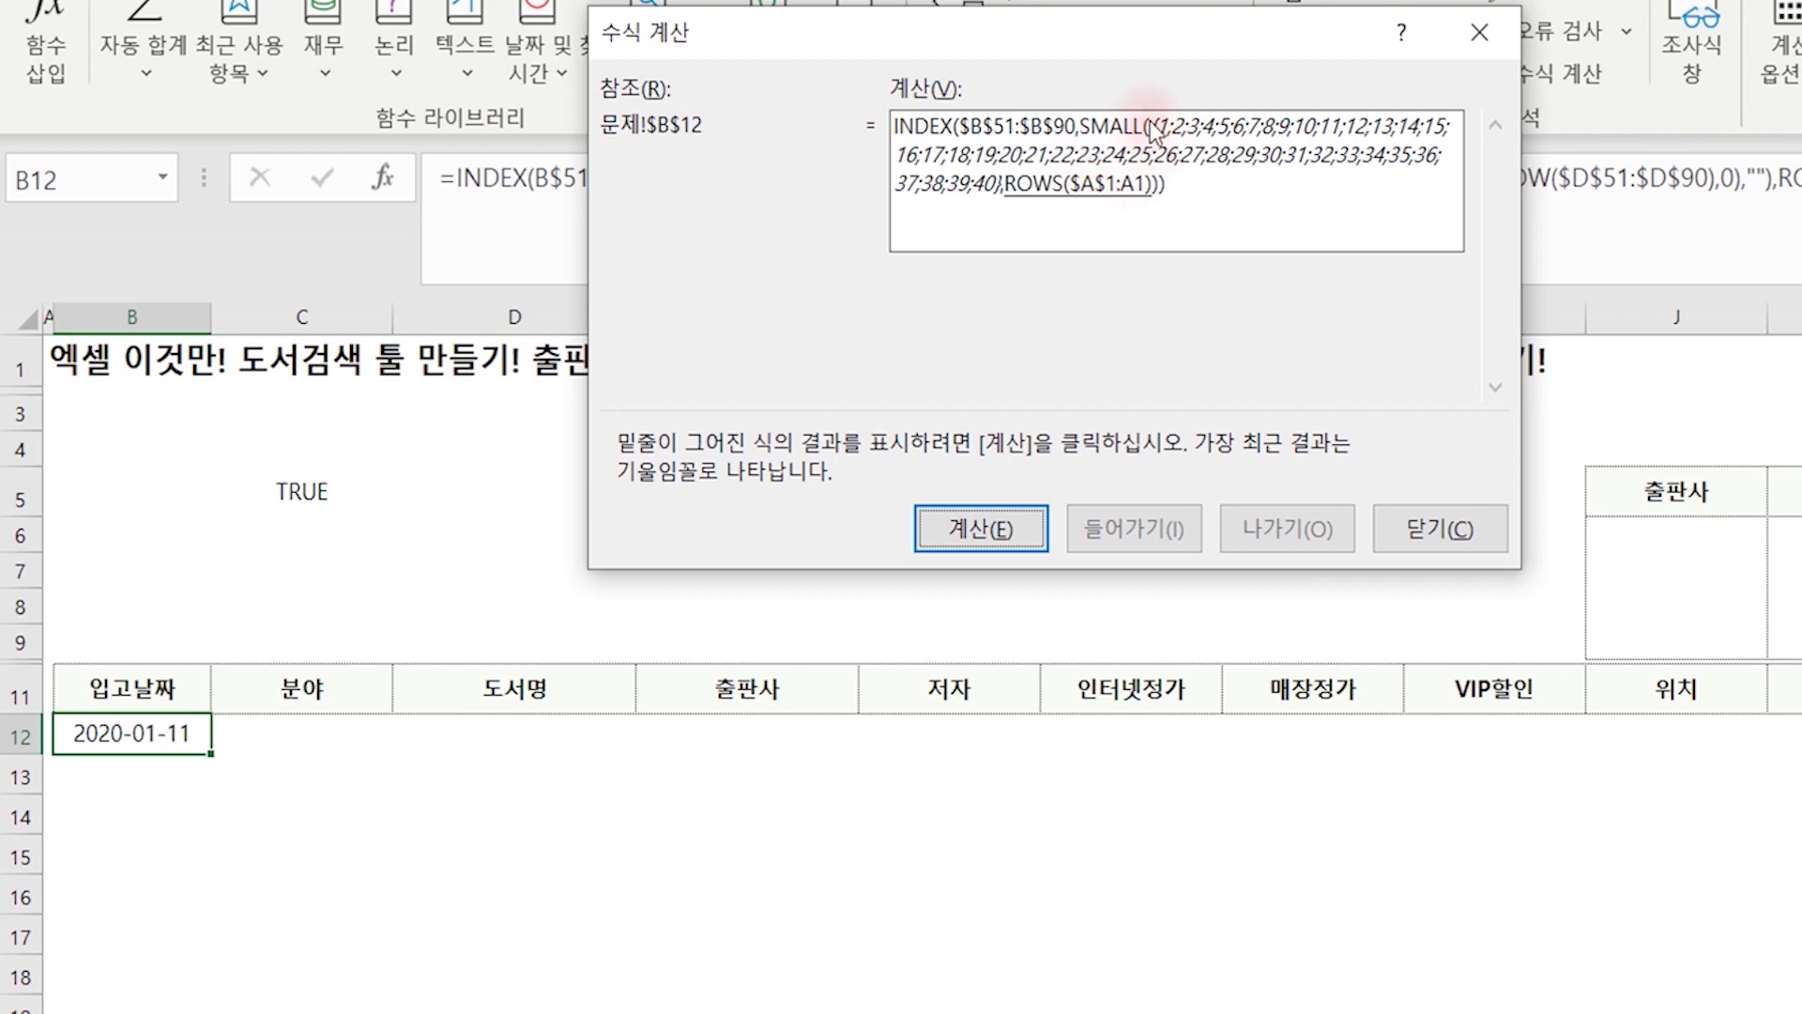
{"action": "left_click", "coordinate": [995, 523]}
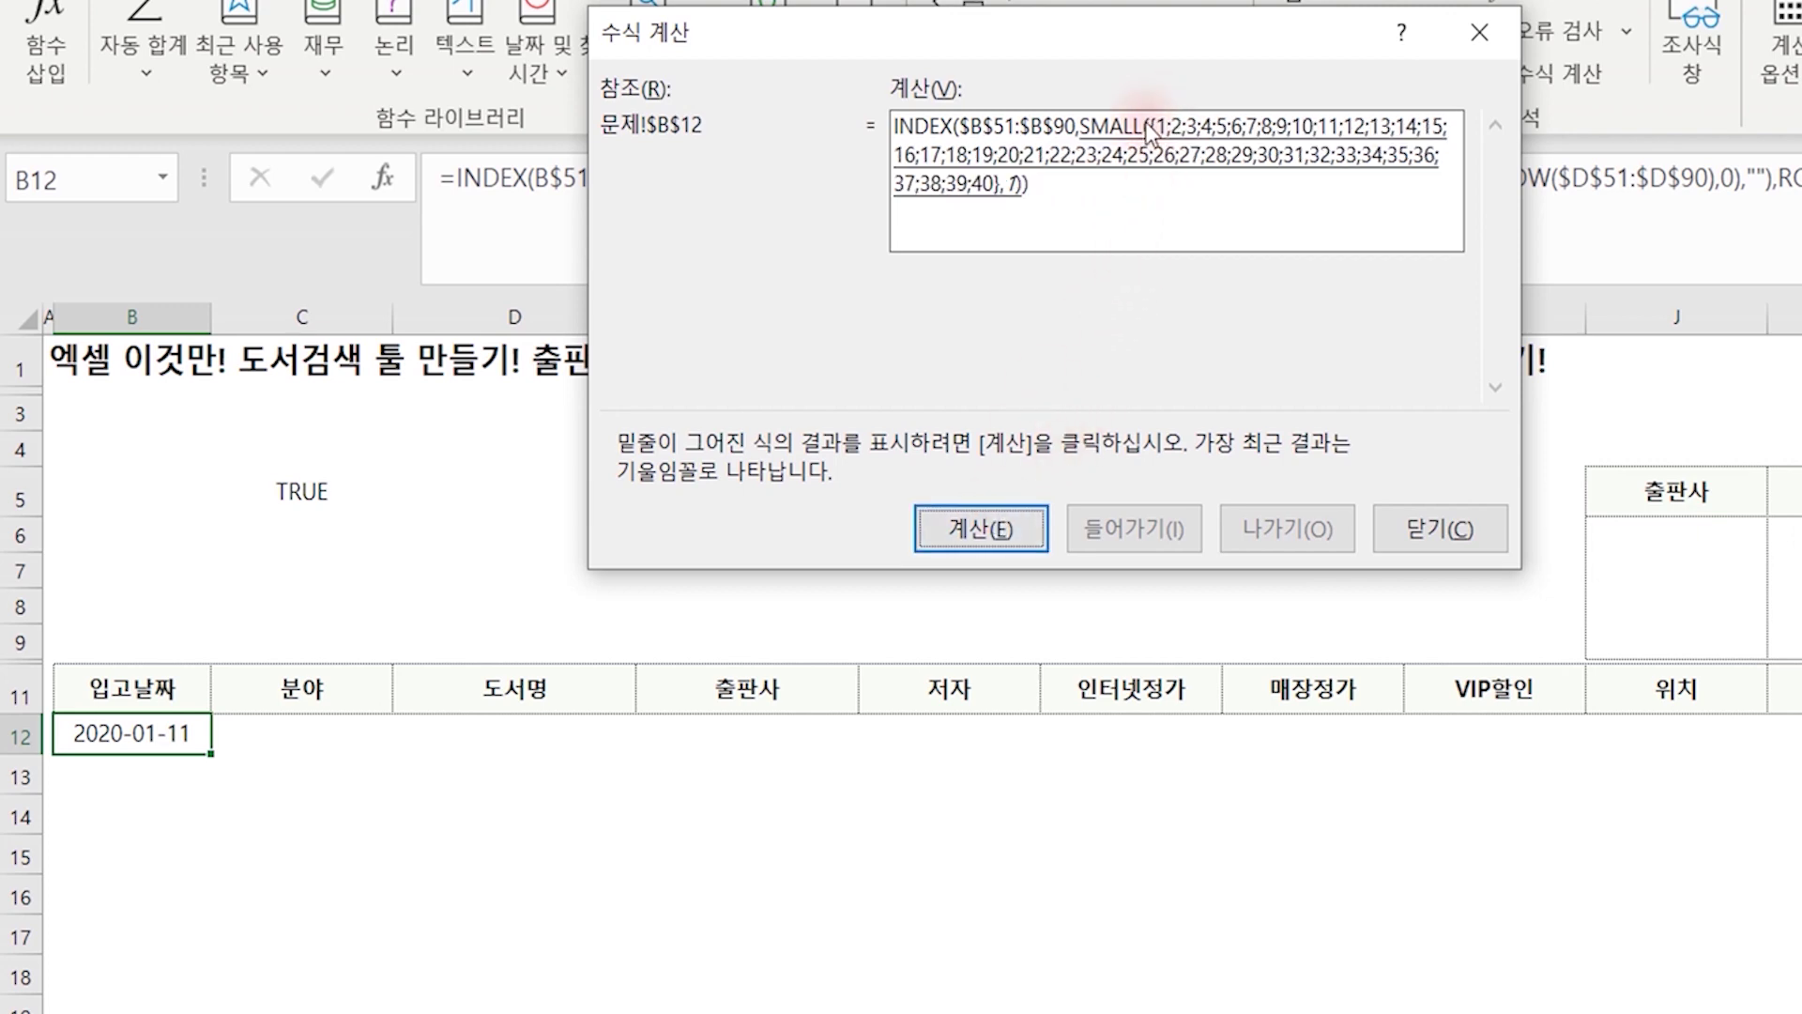
{"action": "left_click", "coordinate": [977, 530]}
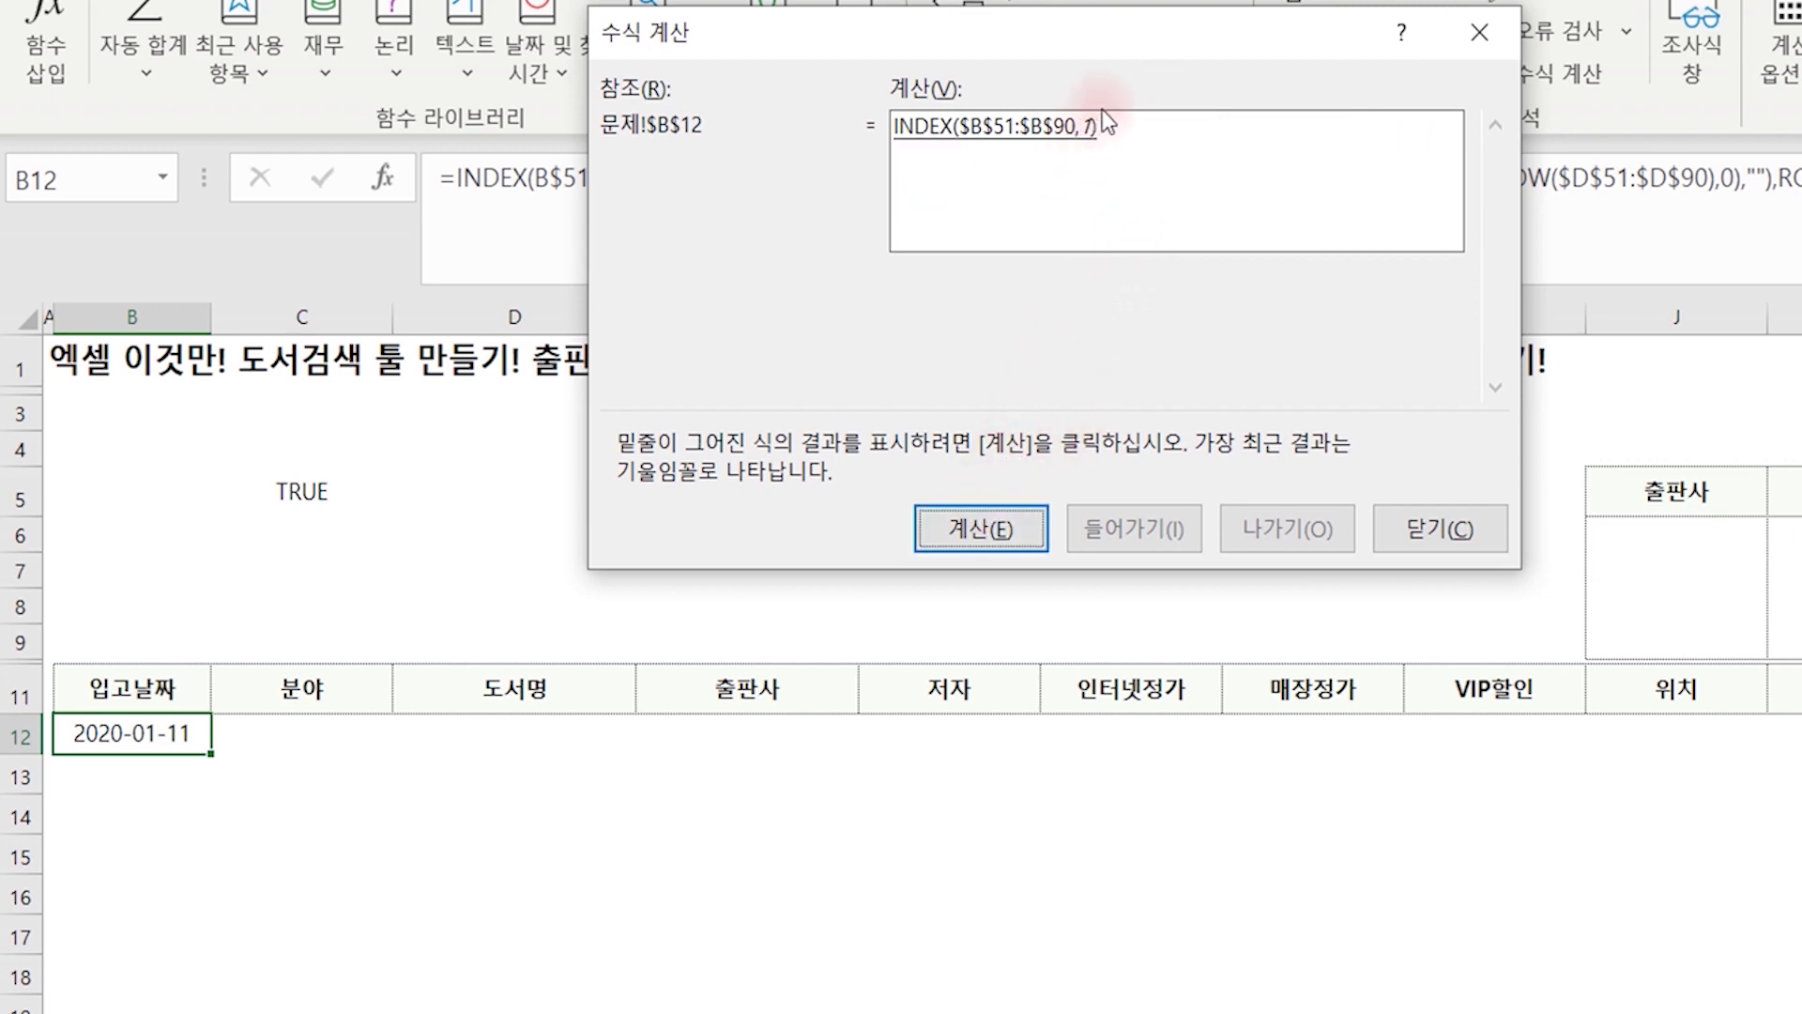
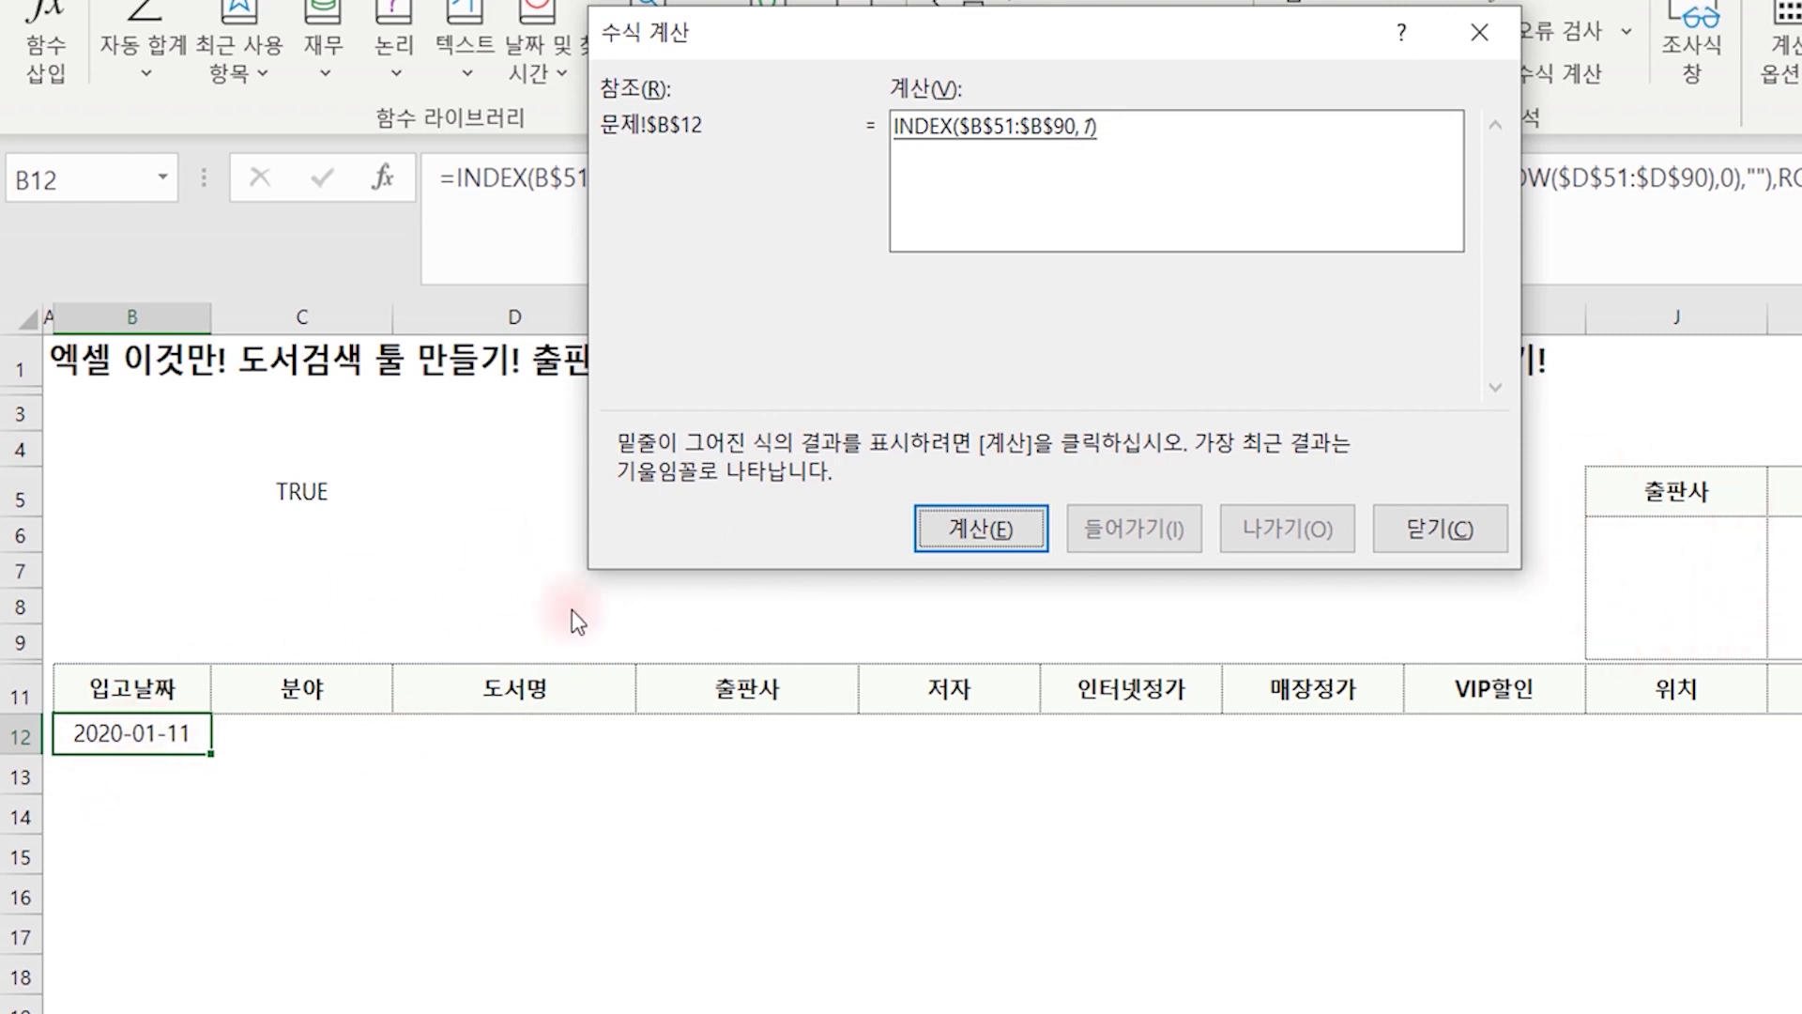
Close the Evaluate Formula dialog and return to editing B12's lookup formula in the formula bar.
{"action": "left_click", "coordinate": [1443, 528]}
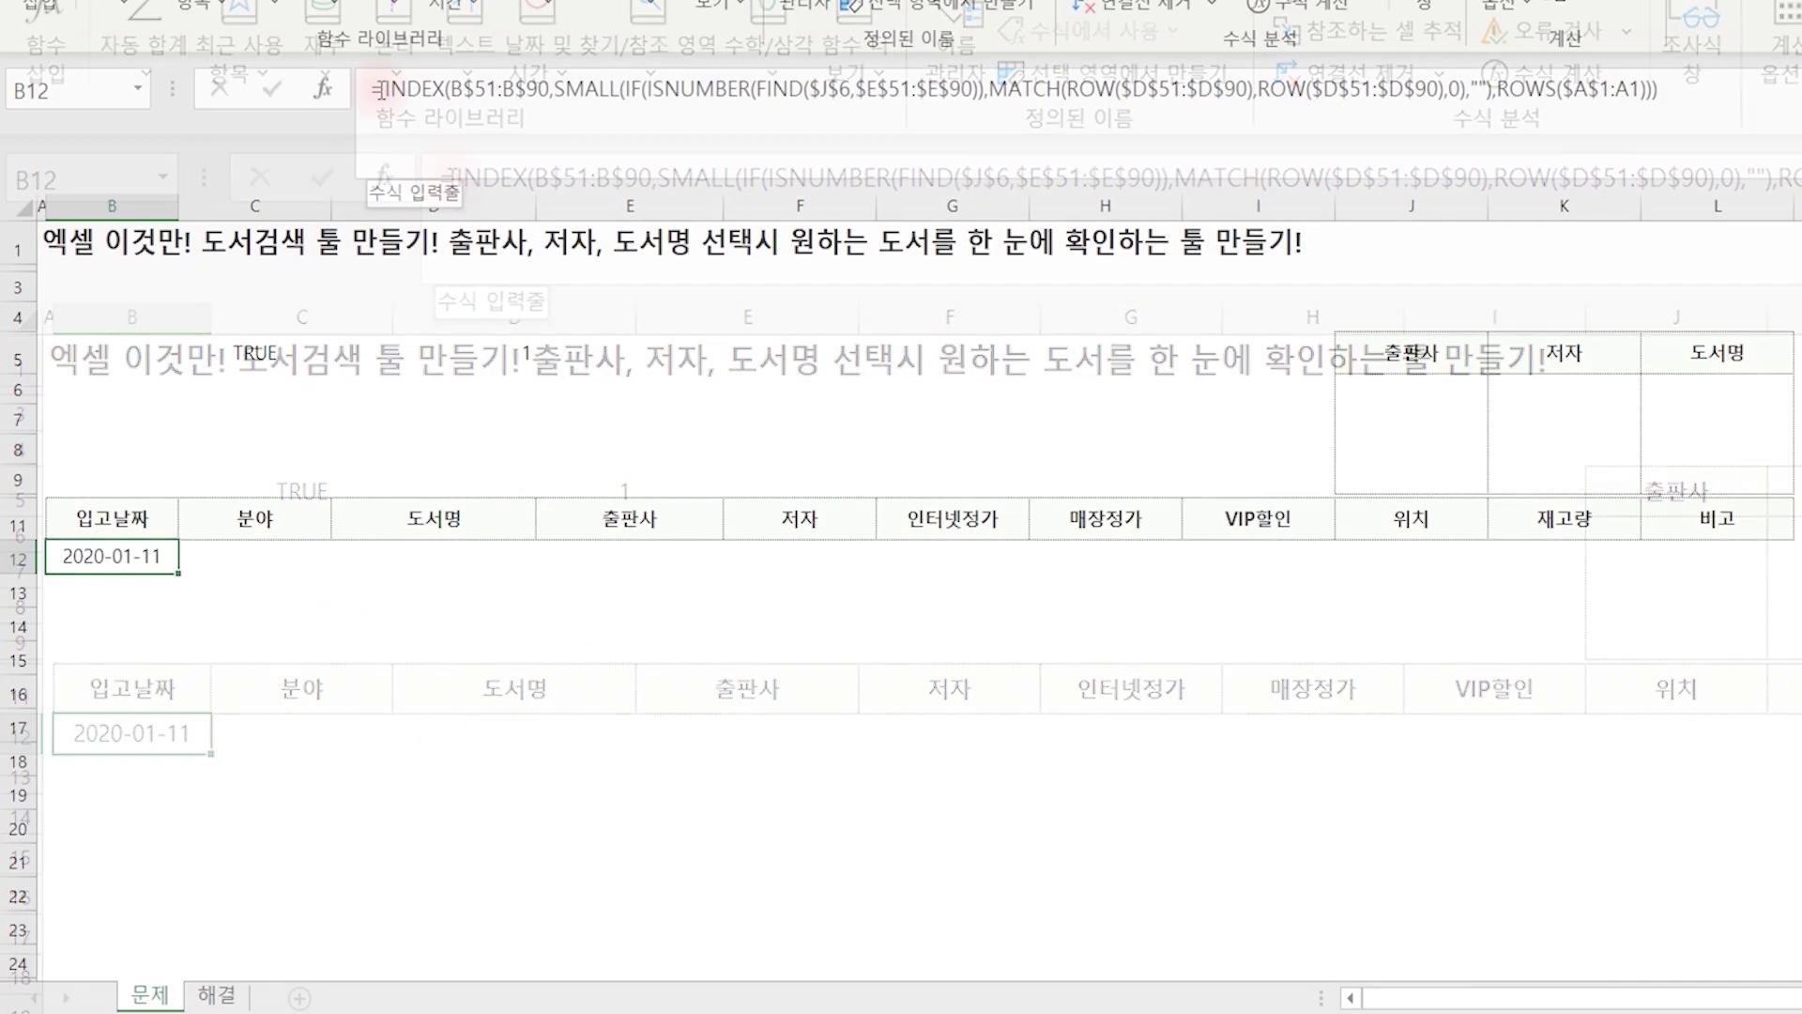
{"action": "left_click", "coordinate": [377, 89]}
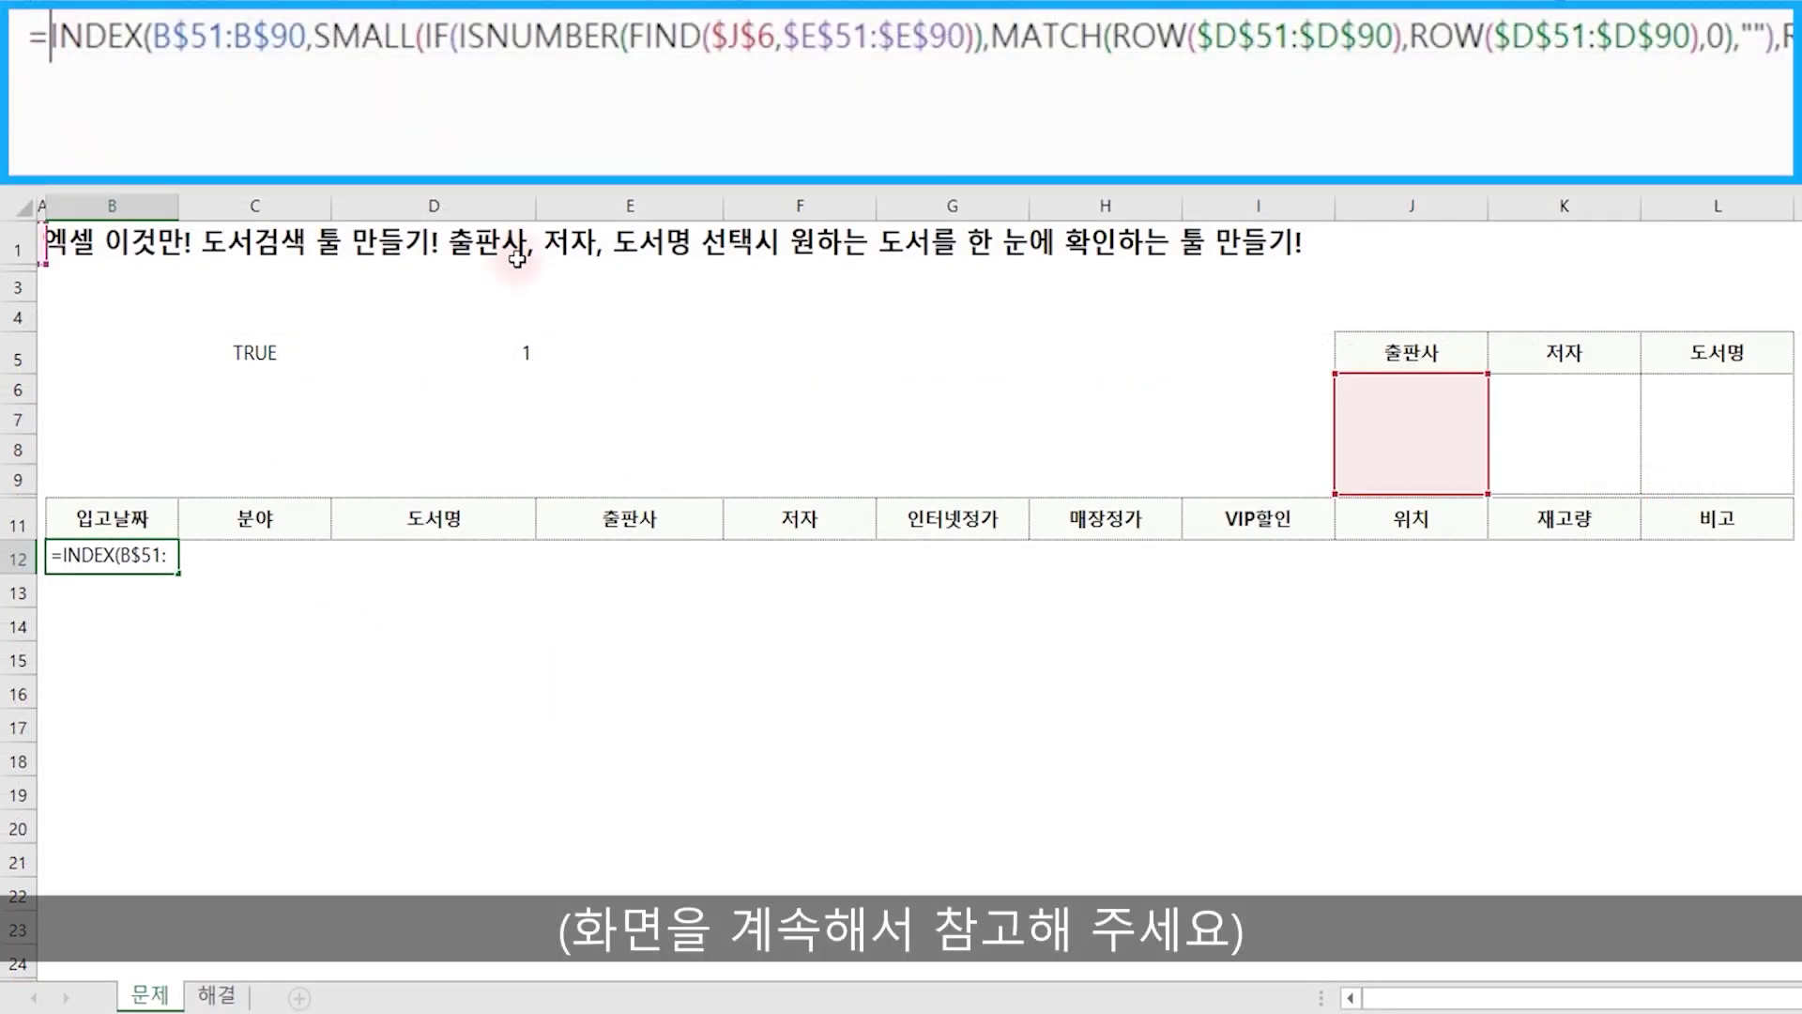
Wrap B12's lookup in IF($J$6<>"", …) so it runs only when publisher J6 is filled.
{"action": "type", "text": "IF"}
{"action": "key", "text": "Tab"}
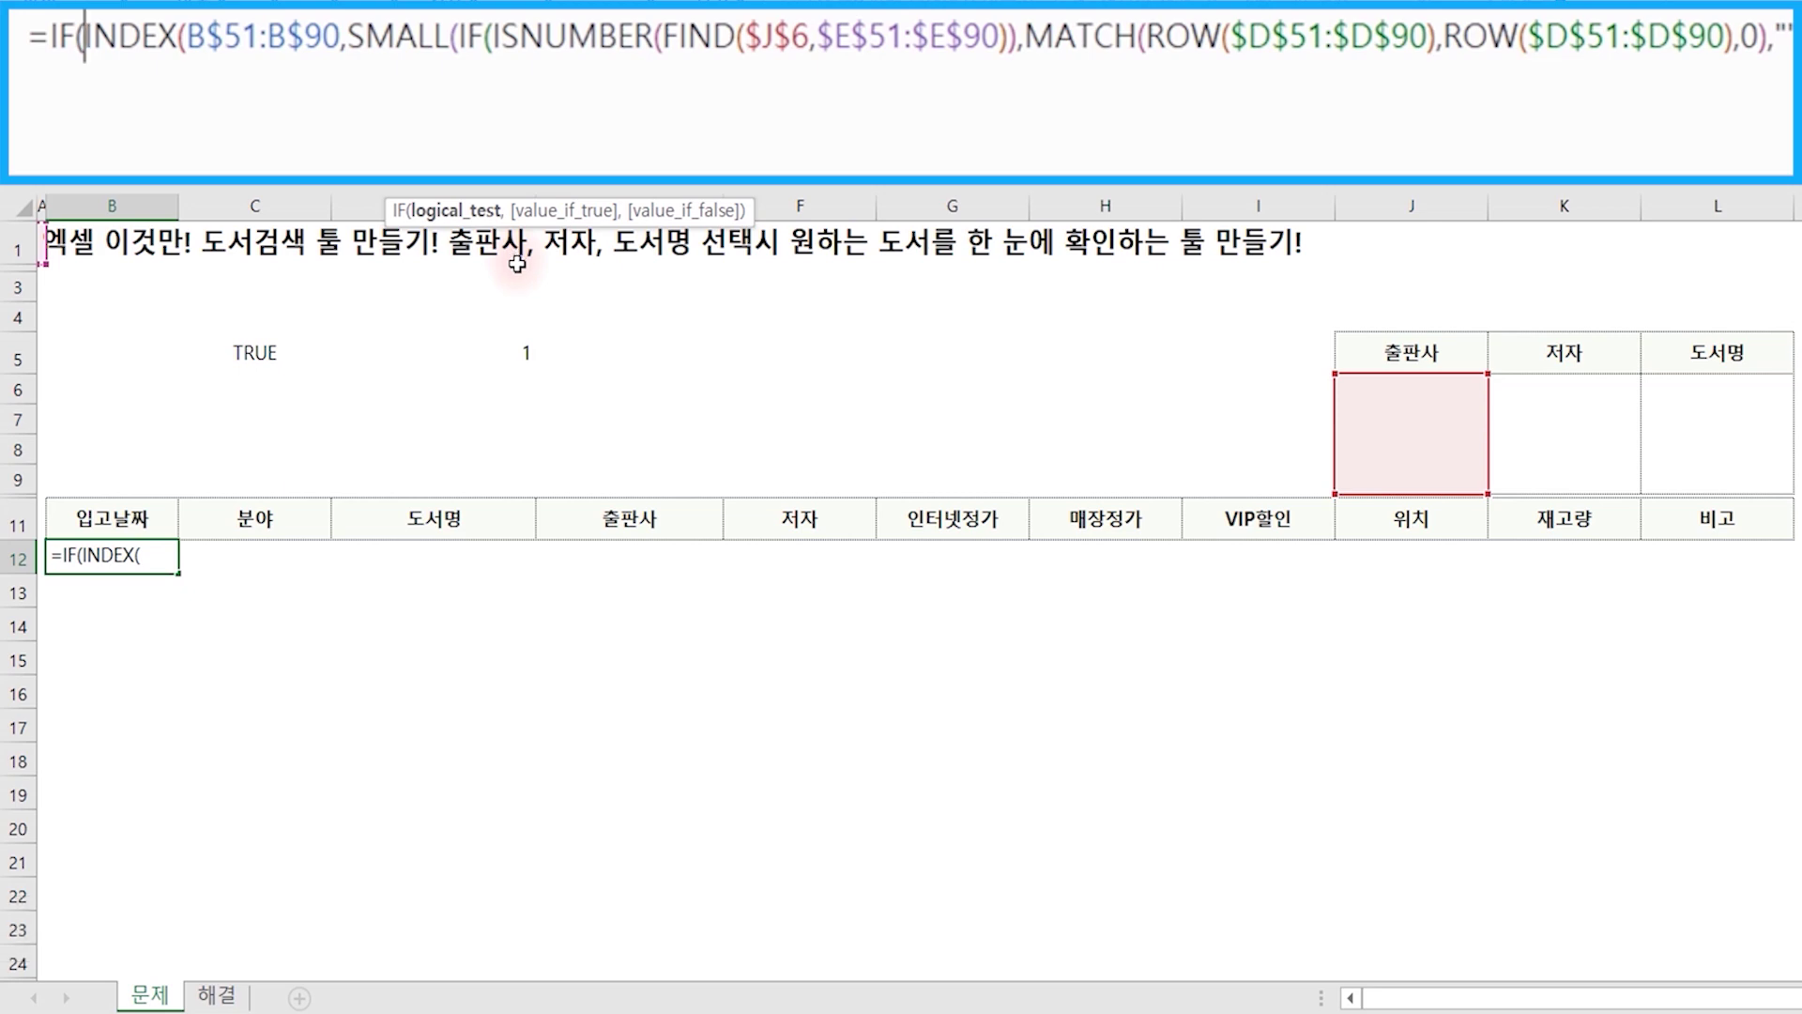
{"action": "left_click", "coordinate": [1421, 431]}
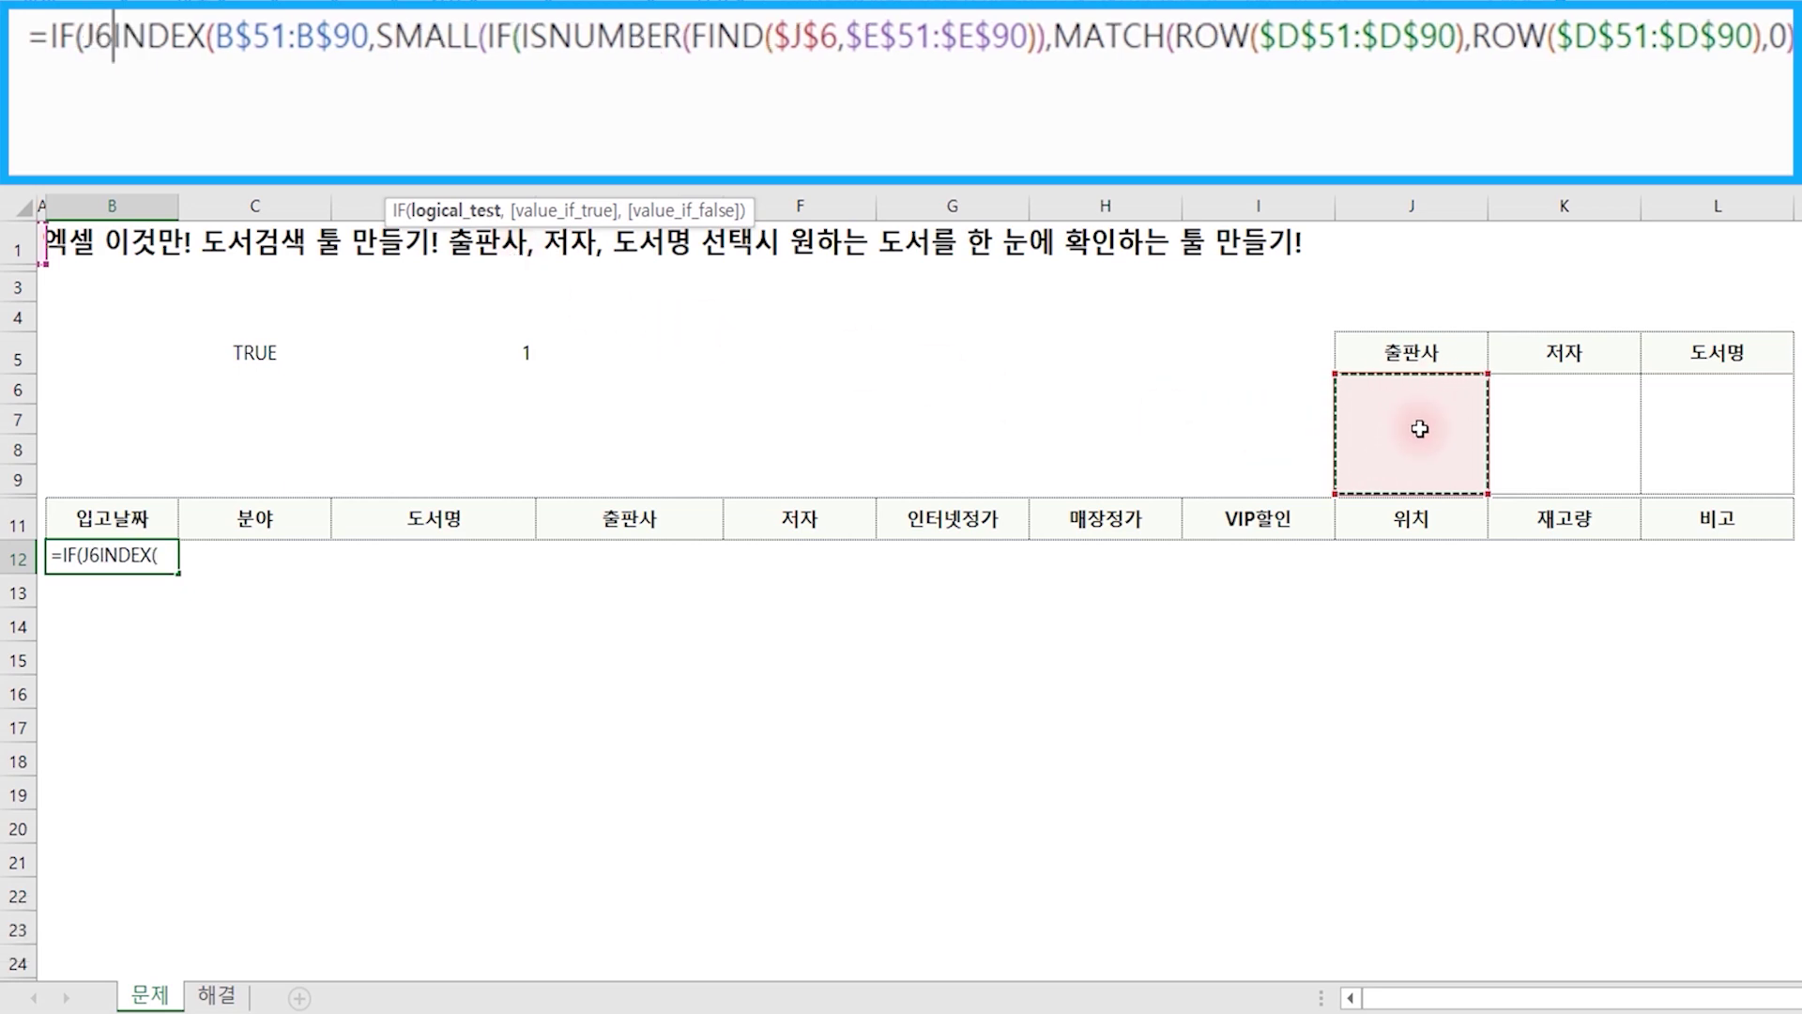
{"action": "key", "text": "F4"}
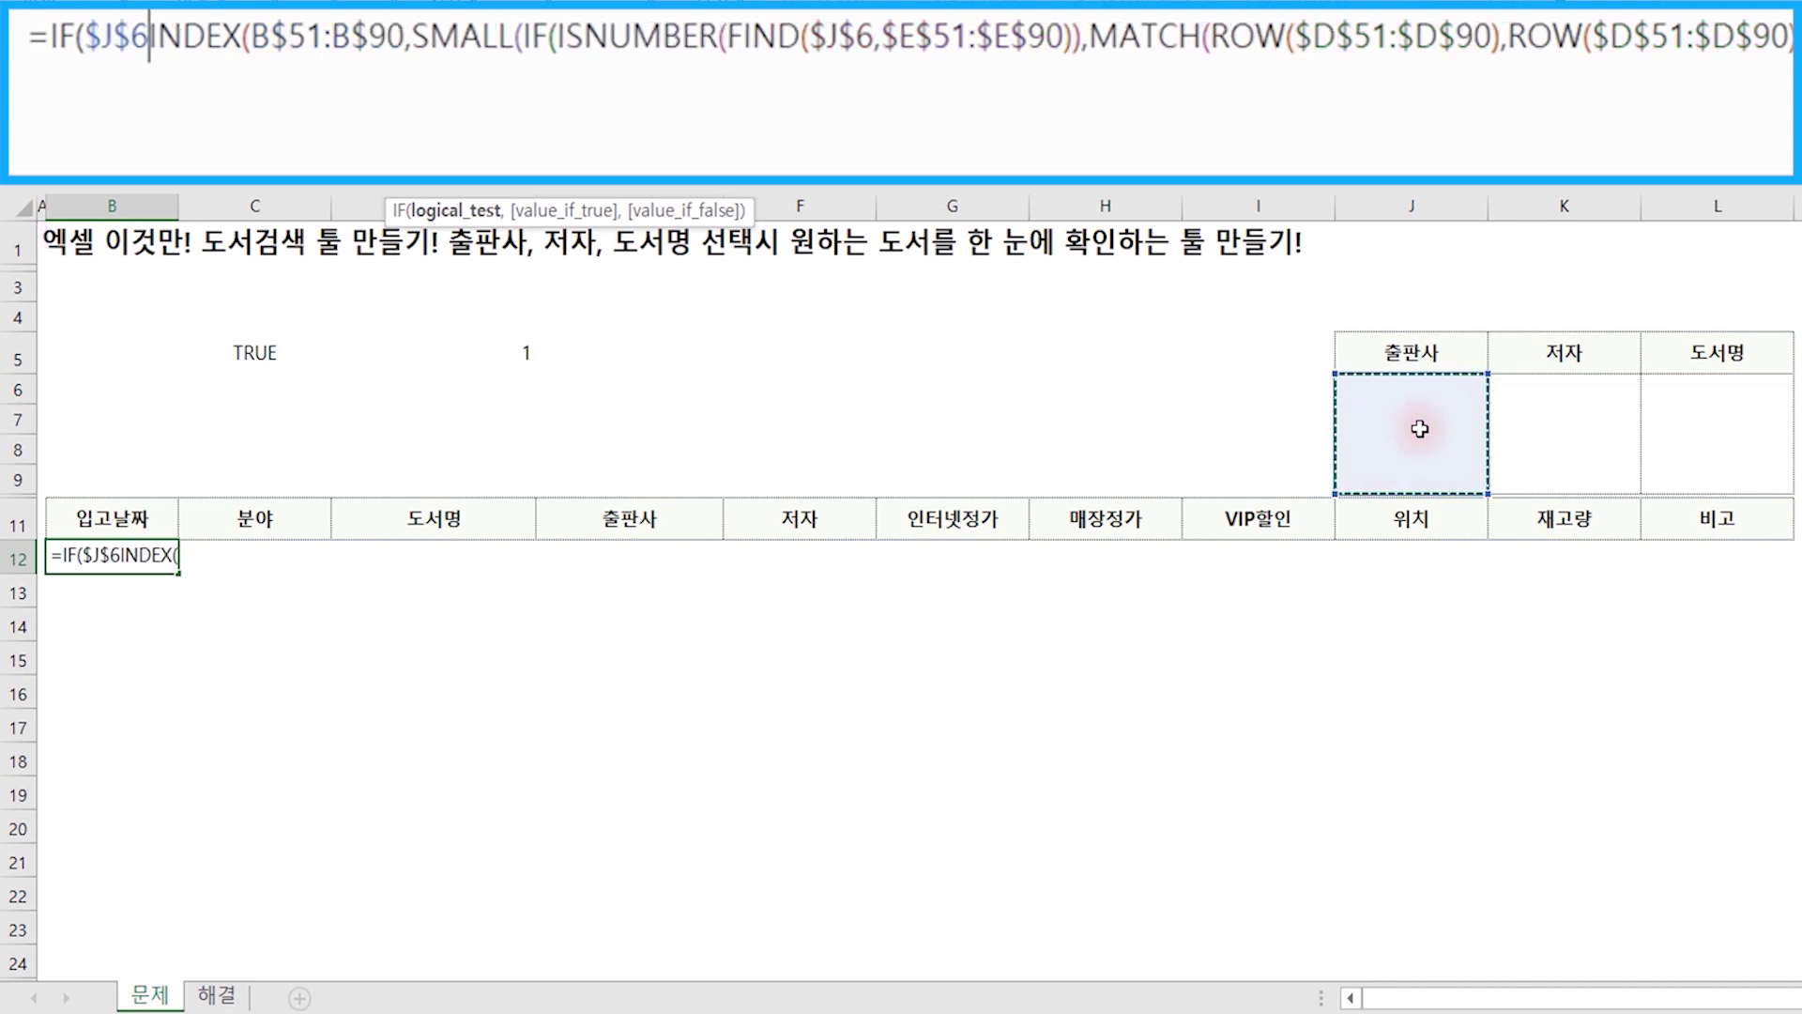
{"action": "type", "text": "<>\"\""}
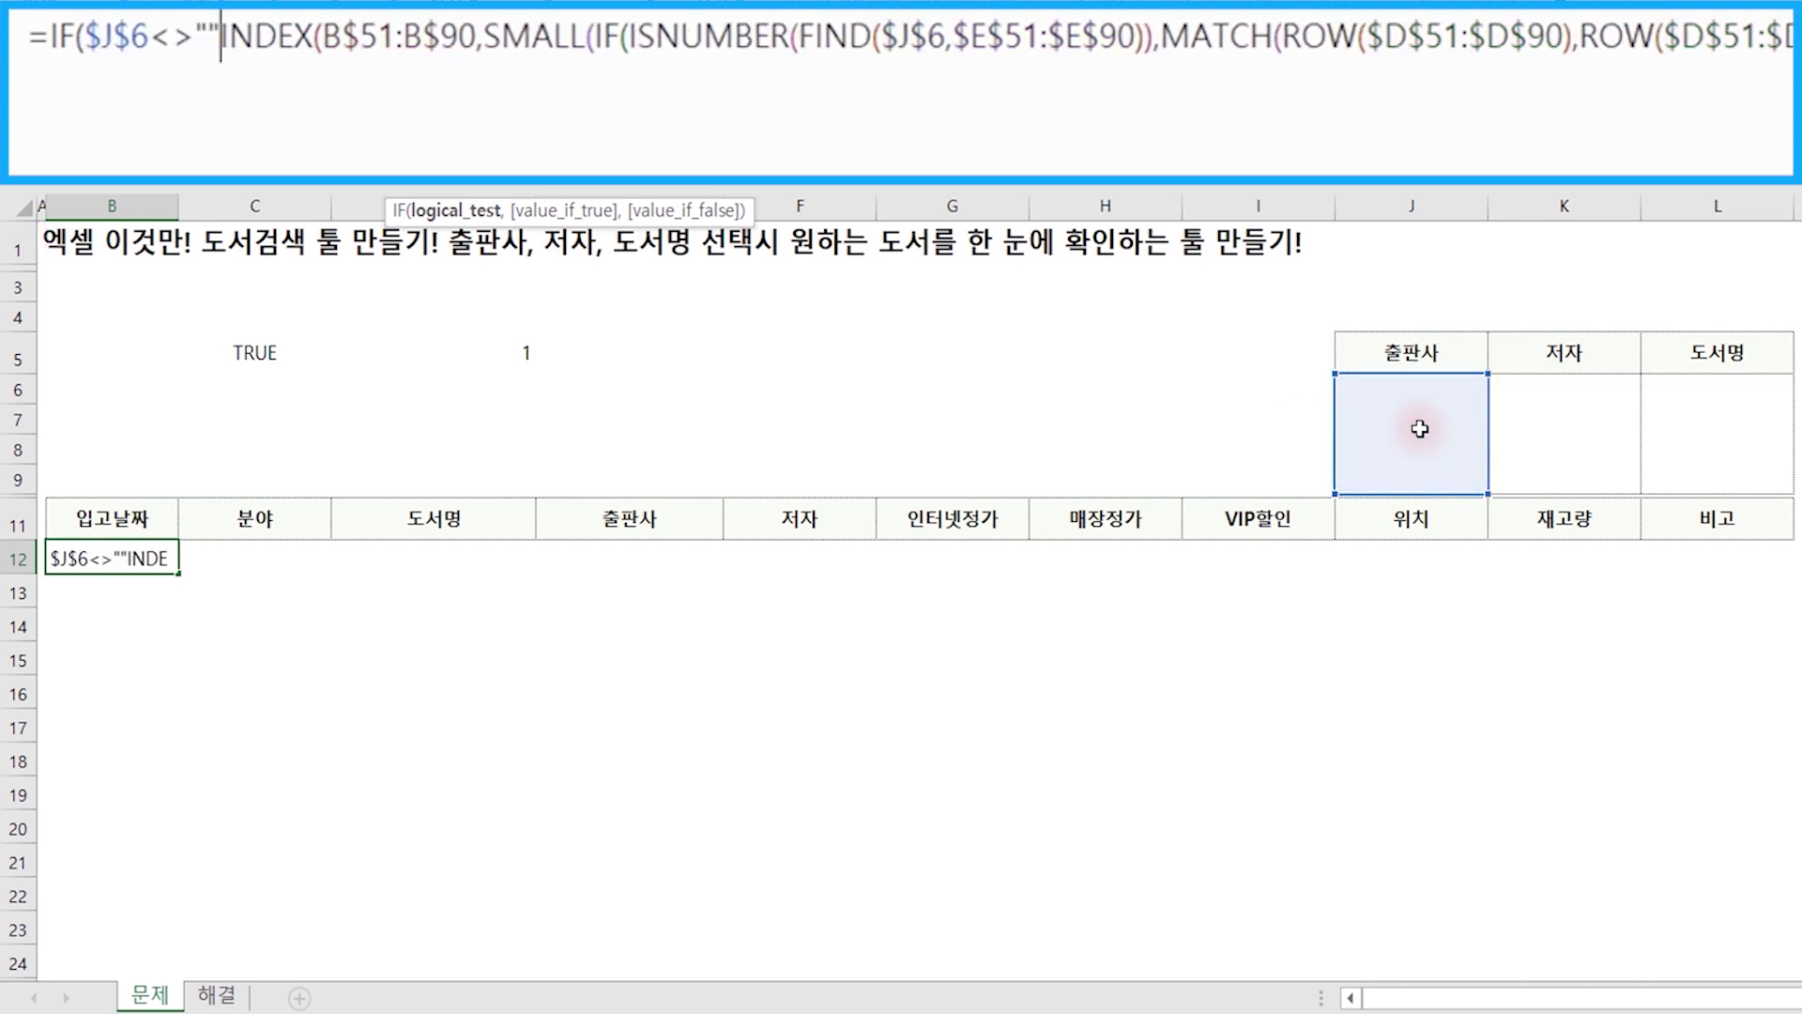
{"action": "type", "text": ","}
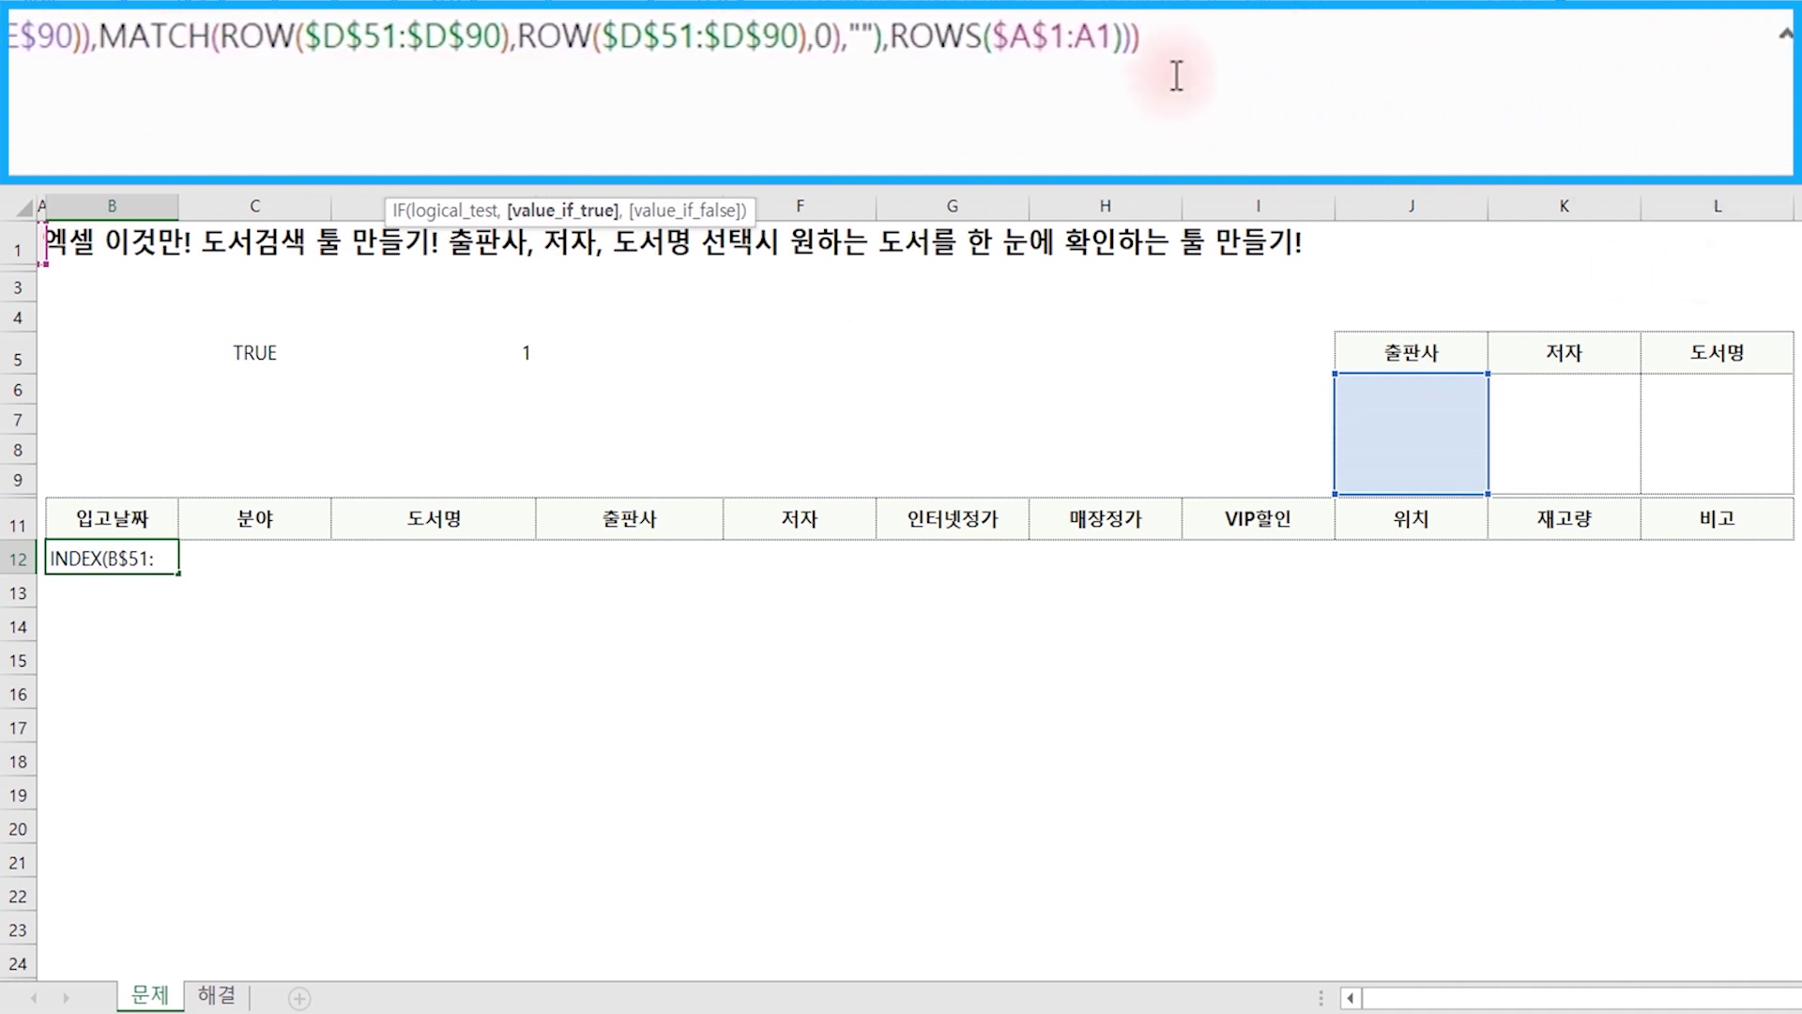
Start a second IF($K$6<>"", branch after the lookup and select the INDEX lookup text.
{"action": "type", "text": ","}
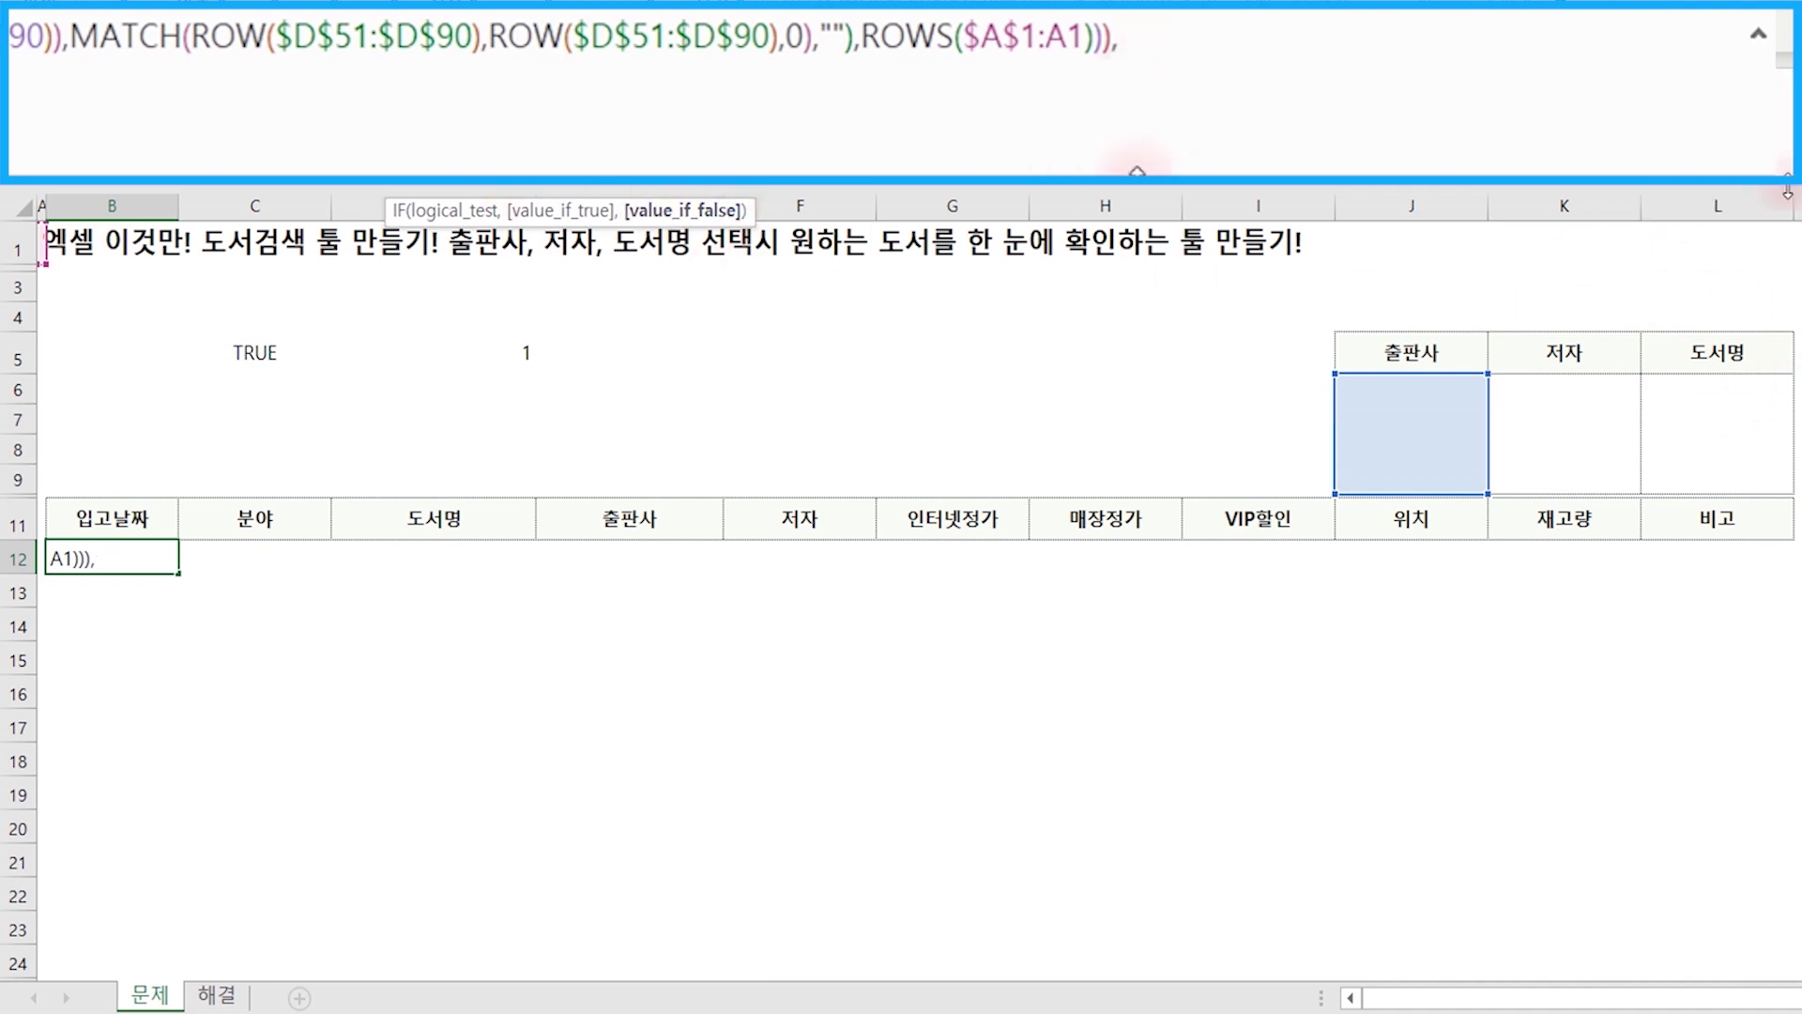
{"action": "type", "text": "IF"}
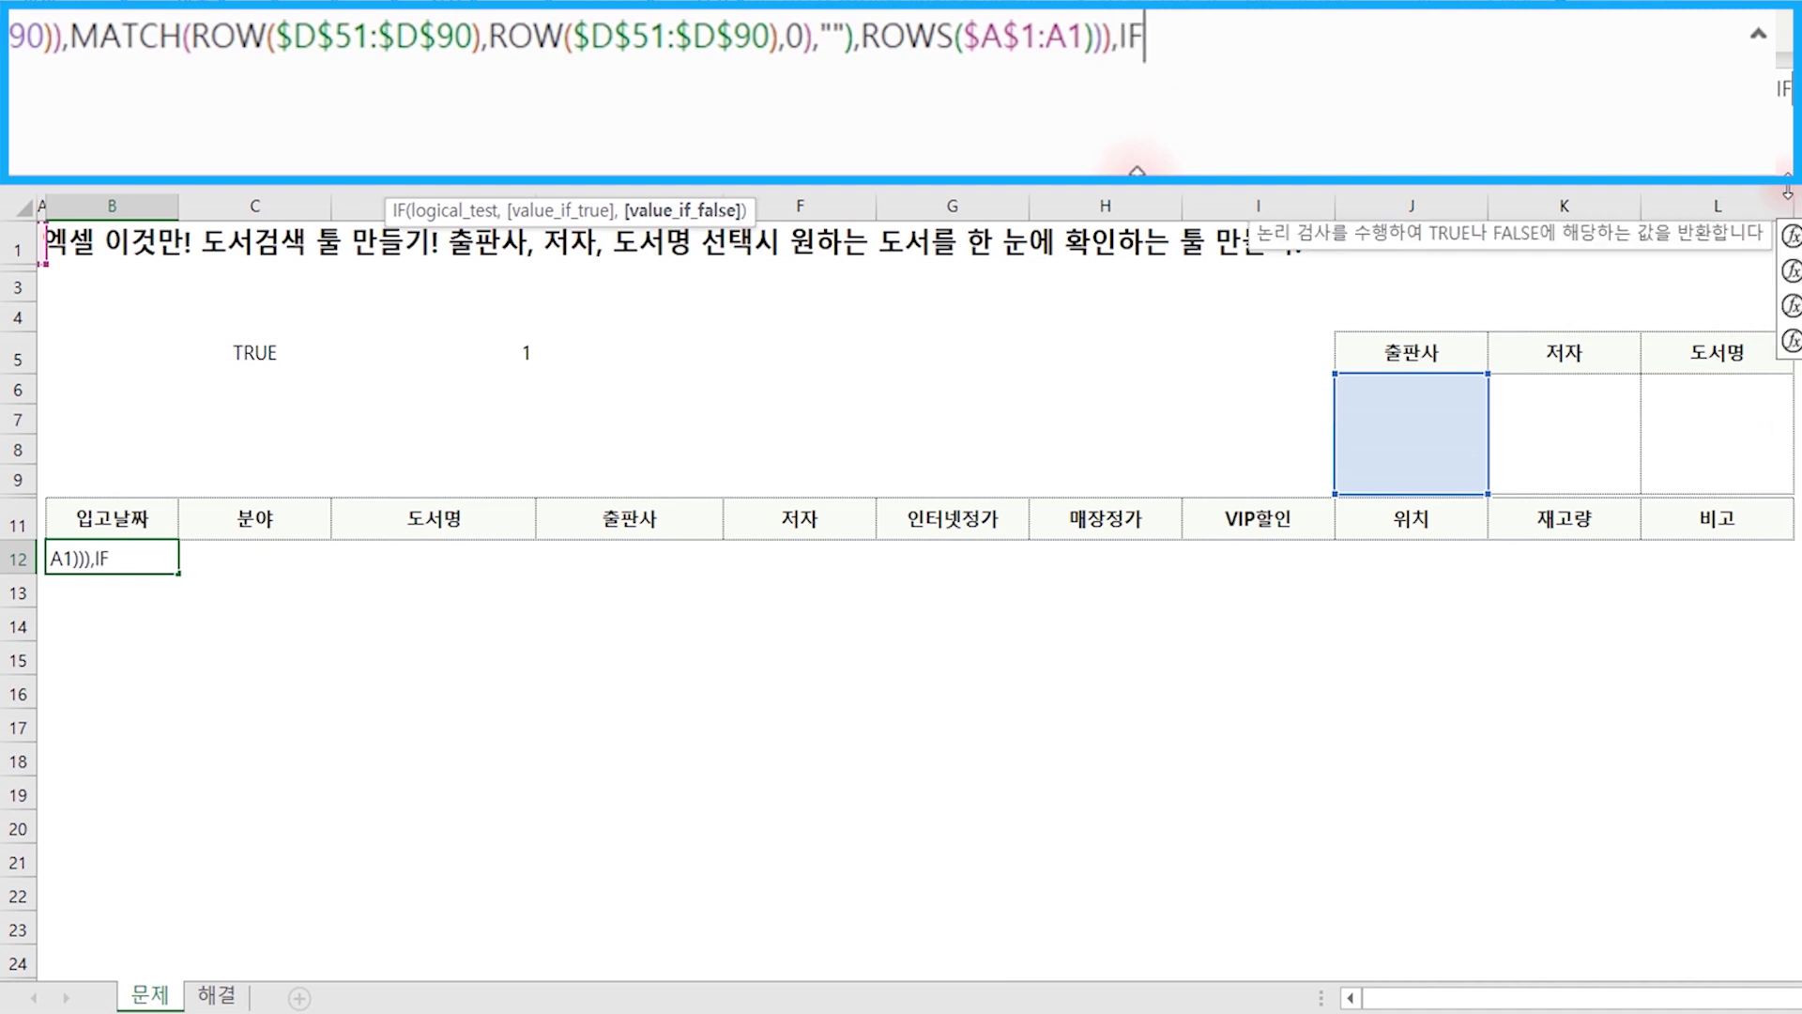
{"action": "type", "text": "("}
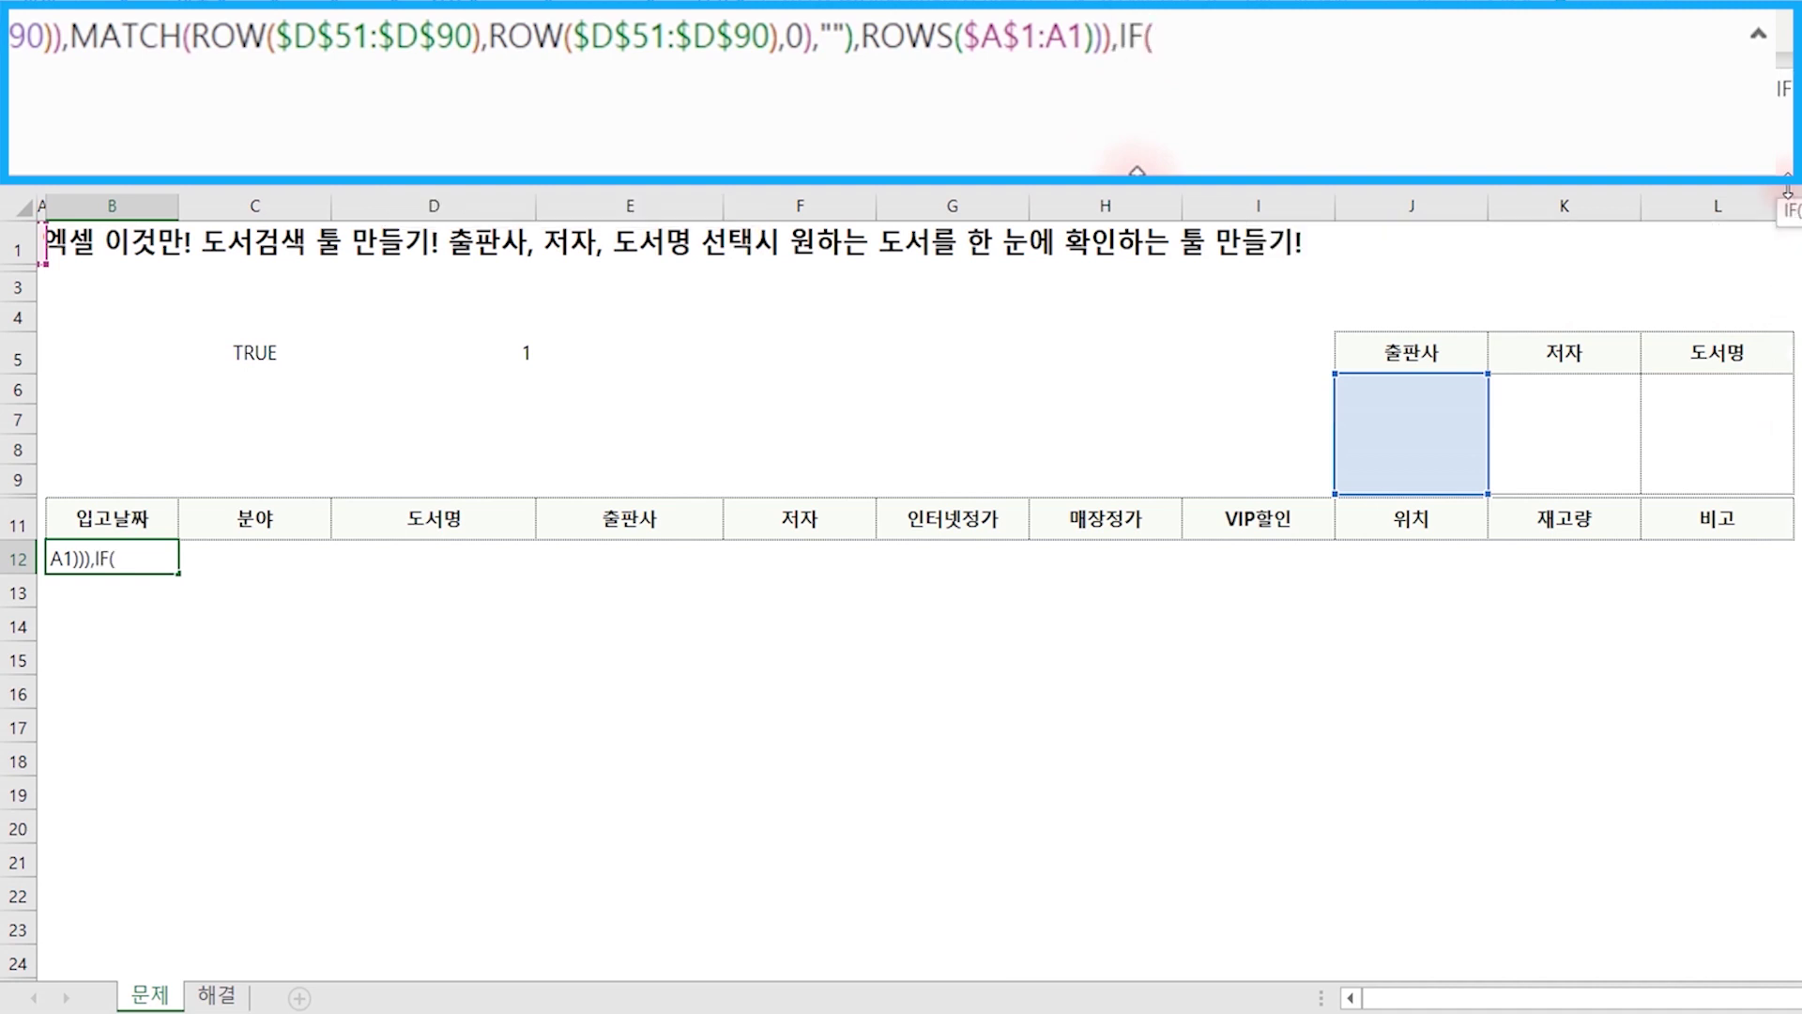
{"action": "left_click", "coordinate": [1563, 410]}
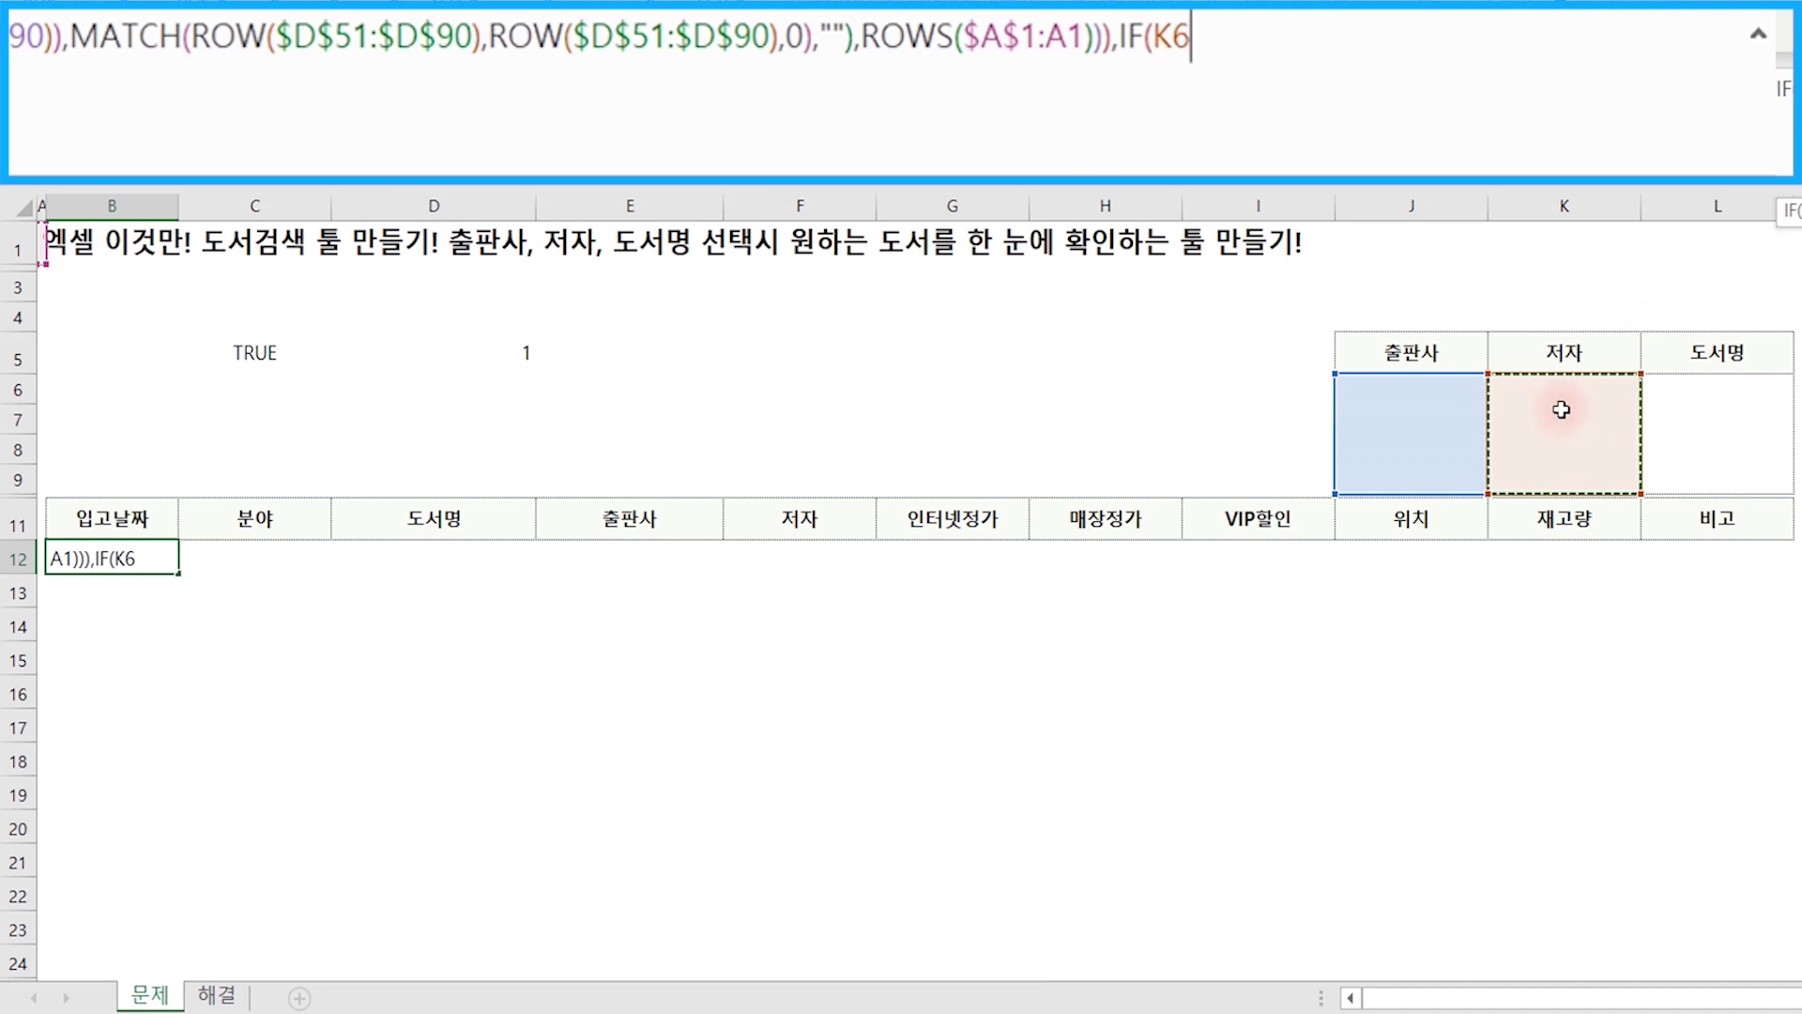
{"action": "key", "text": "F4"}
{"action": "type", "text": "<>"}
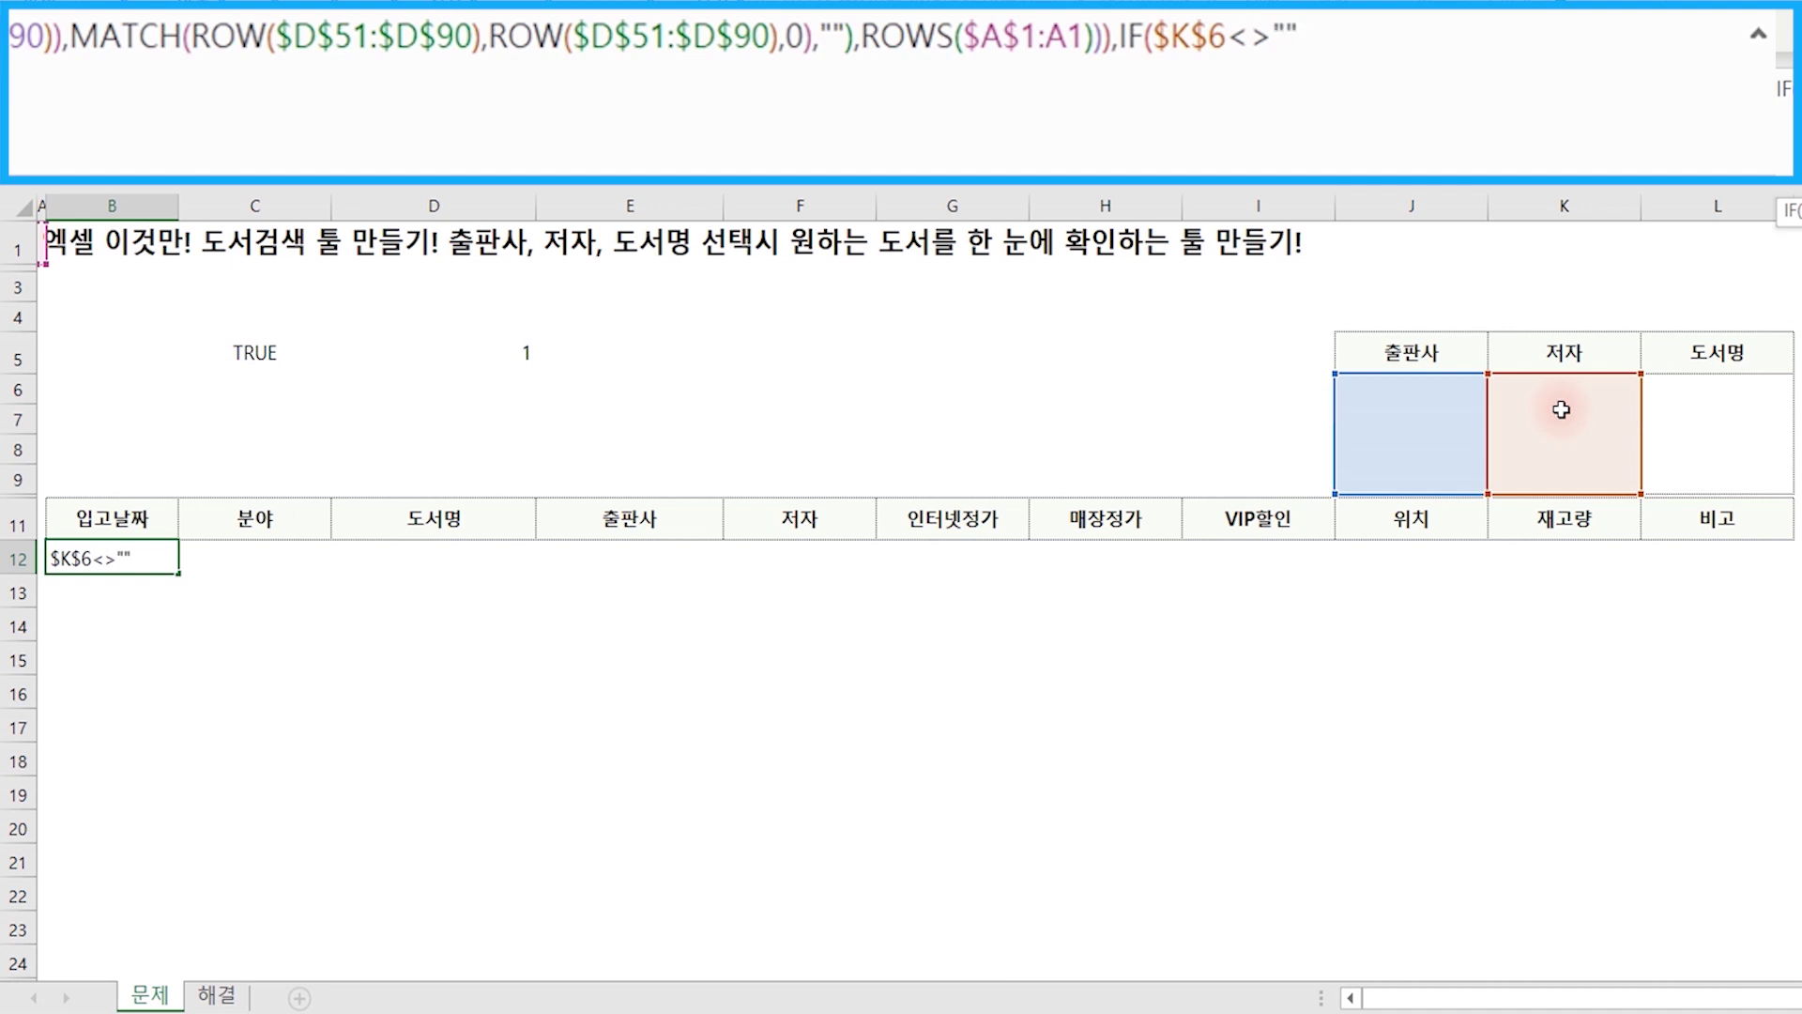
{"action": "left_click_drag", "start_coordinate": [147, 80], "coordinate": [1238, 87]}
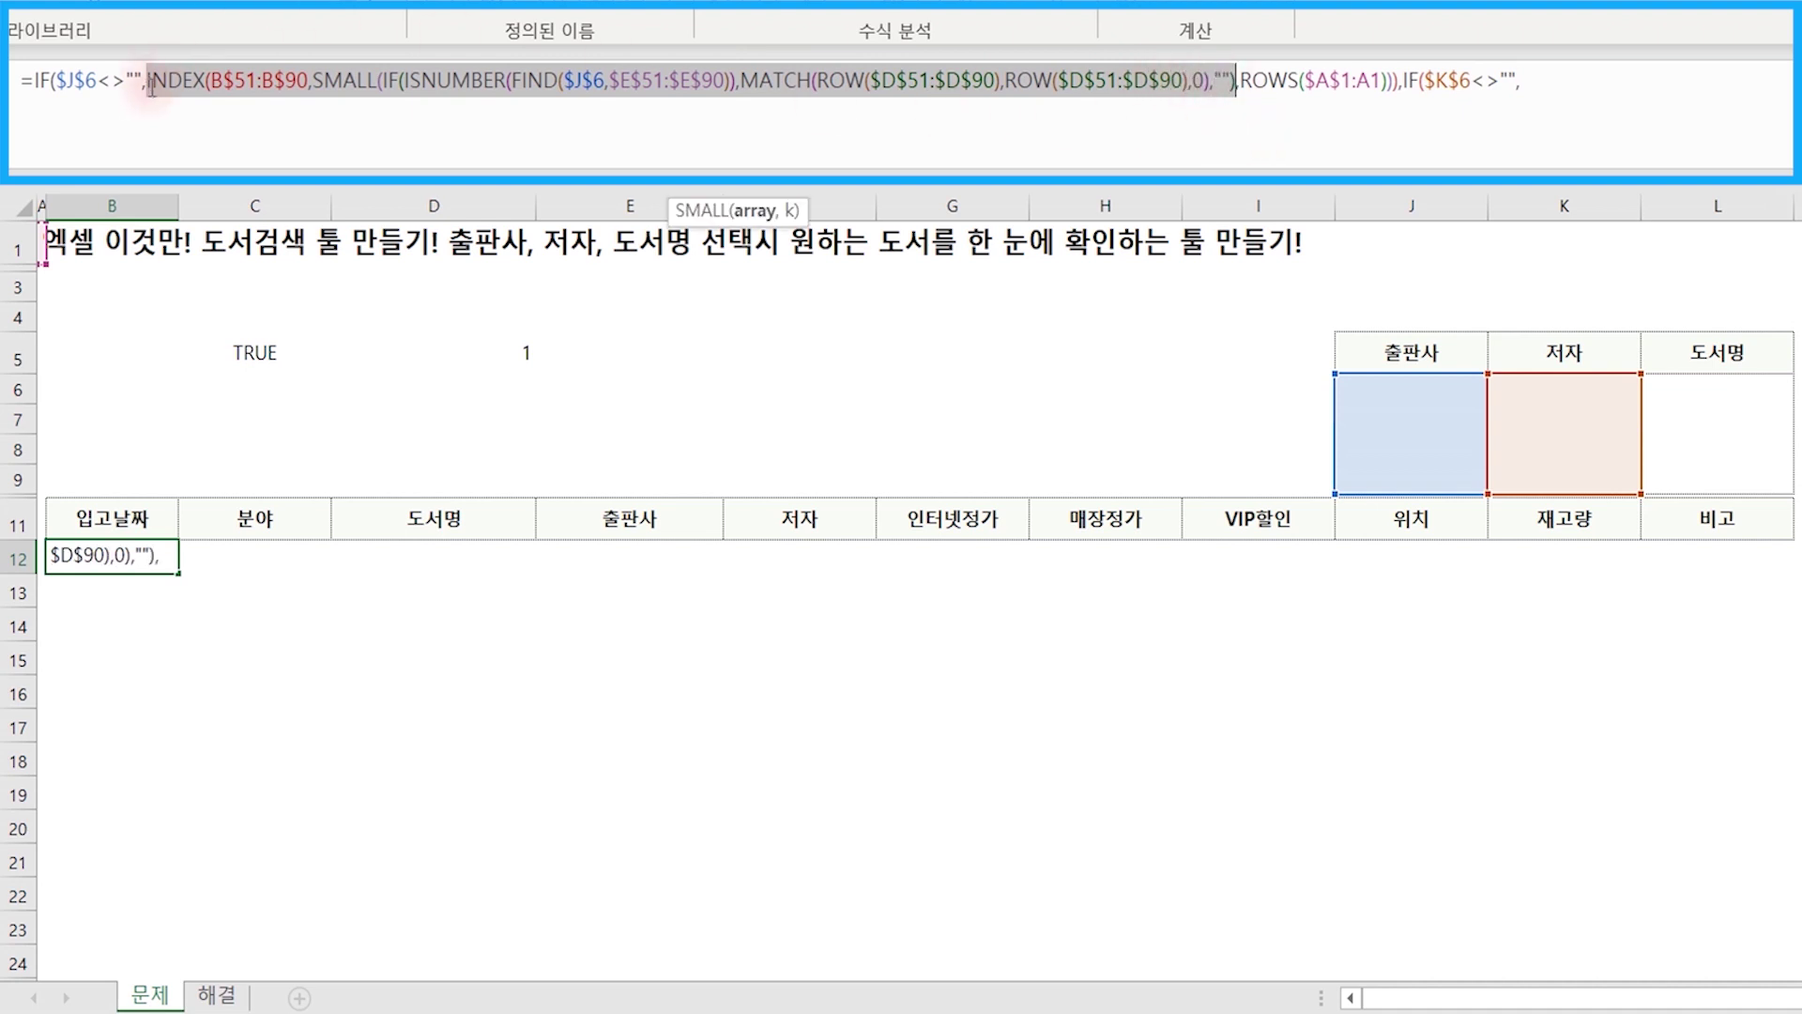
Copy the INDEX lookup and paste it after the IF($K$6<>"", test.
{"action": "key", "text": "shift+Right"}
{"action": "key", "text": "shift+Right"}
{"action": "key", "text": "shift+Right"}
{"action": "key", "text": "shift+Right"}
{"action": "key", "text": "shift+Right"}
{"action": "key", "text": "Right"}
{"action": "key", "text": "Right"}
{"action": "key", "text": "Right"}
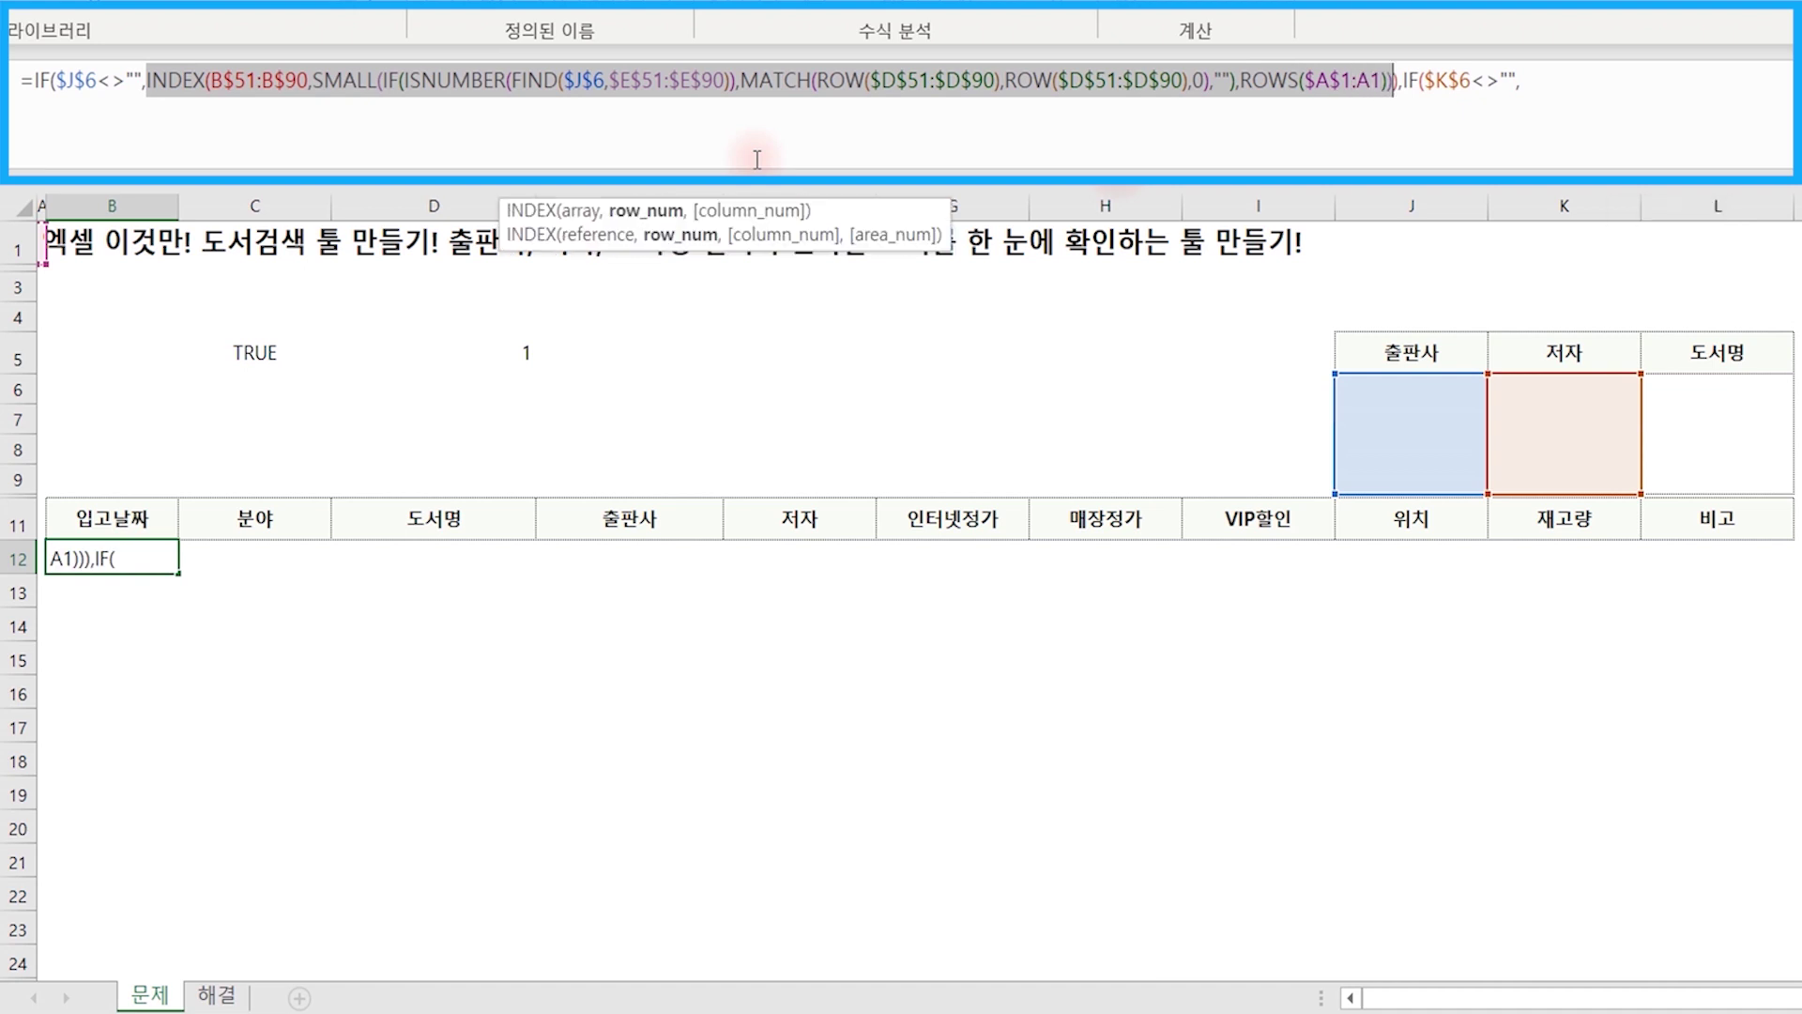
{"action": "key", "text": "Right"}
{"action": "left_click", "coordinate": [1629, 80]}
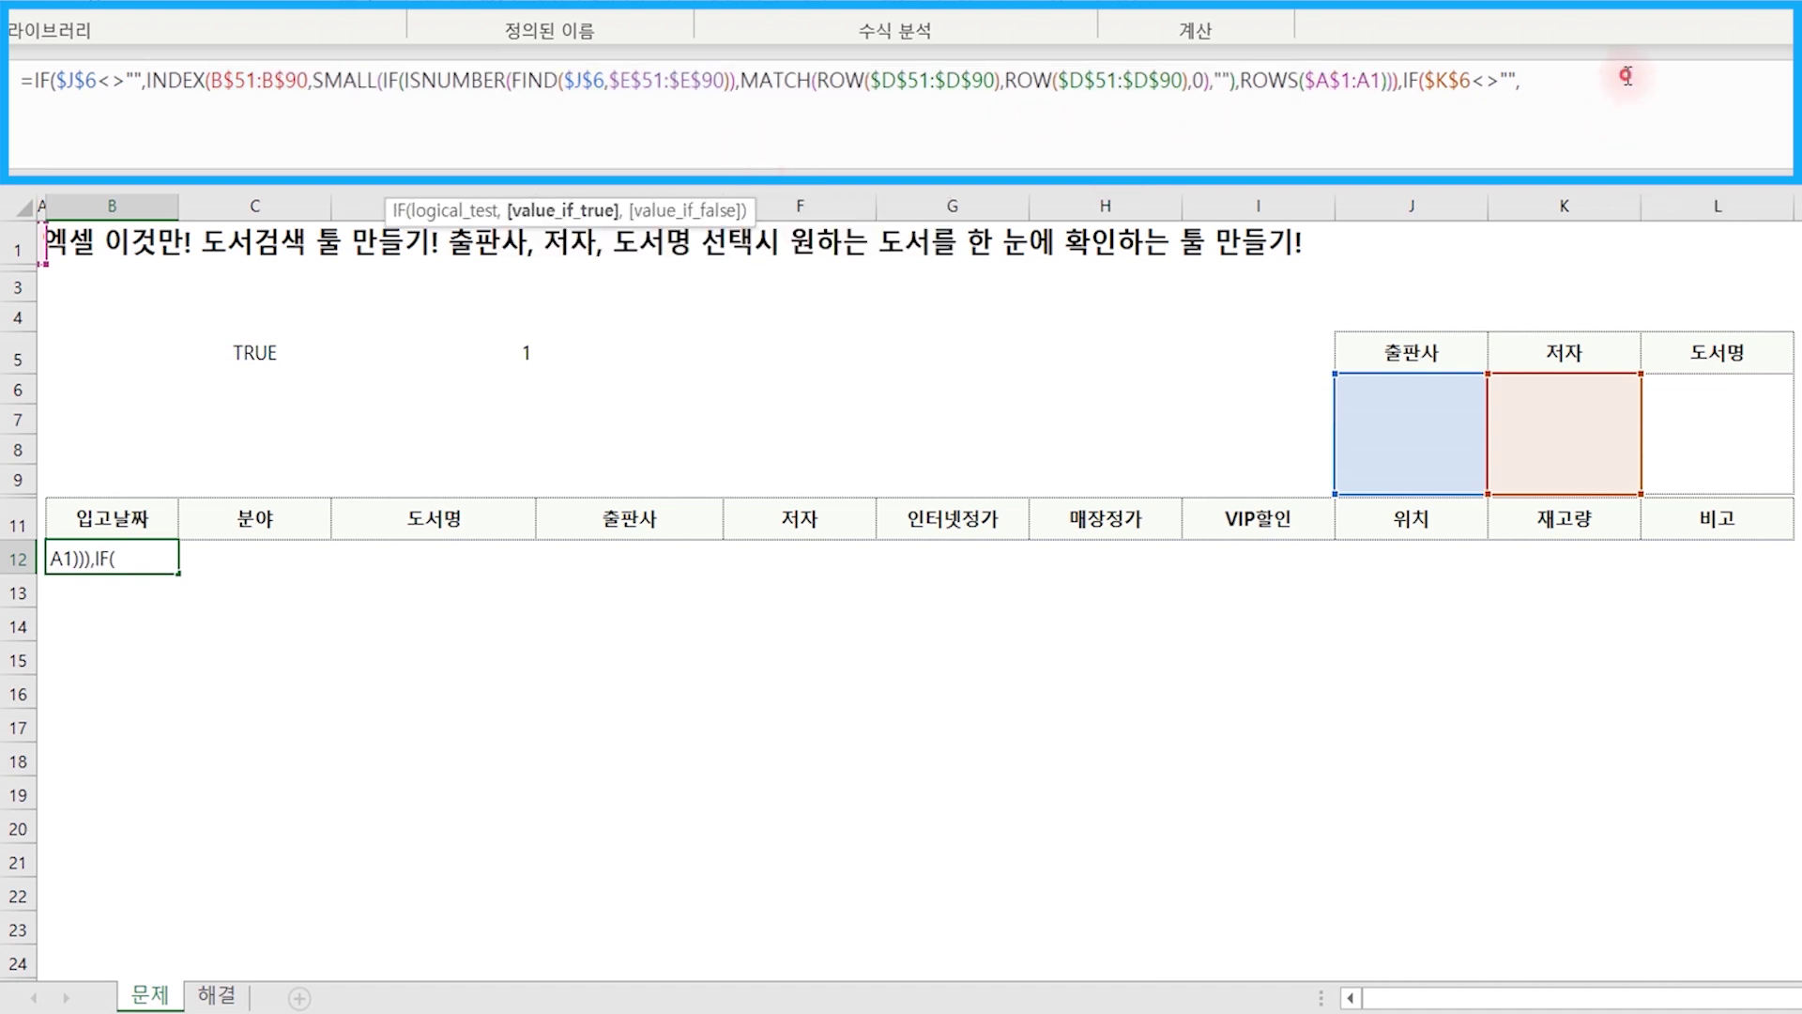
{"action": "type", "text": "INDEX(B$51:B$90,SMALL(IF(ISNUMBER(FIND($J$6,$E$51:$E$90)),MATCH(ROW($D$51:$D$90),ROW($D$51:$D$90),0),\"\"),ROWS($A$1:A1)))"}
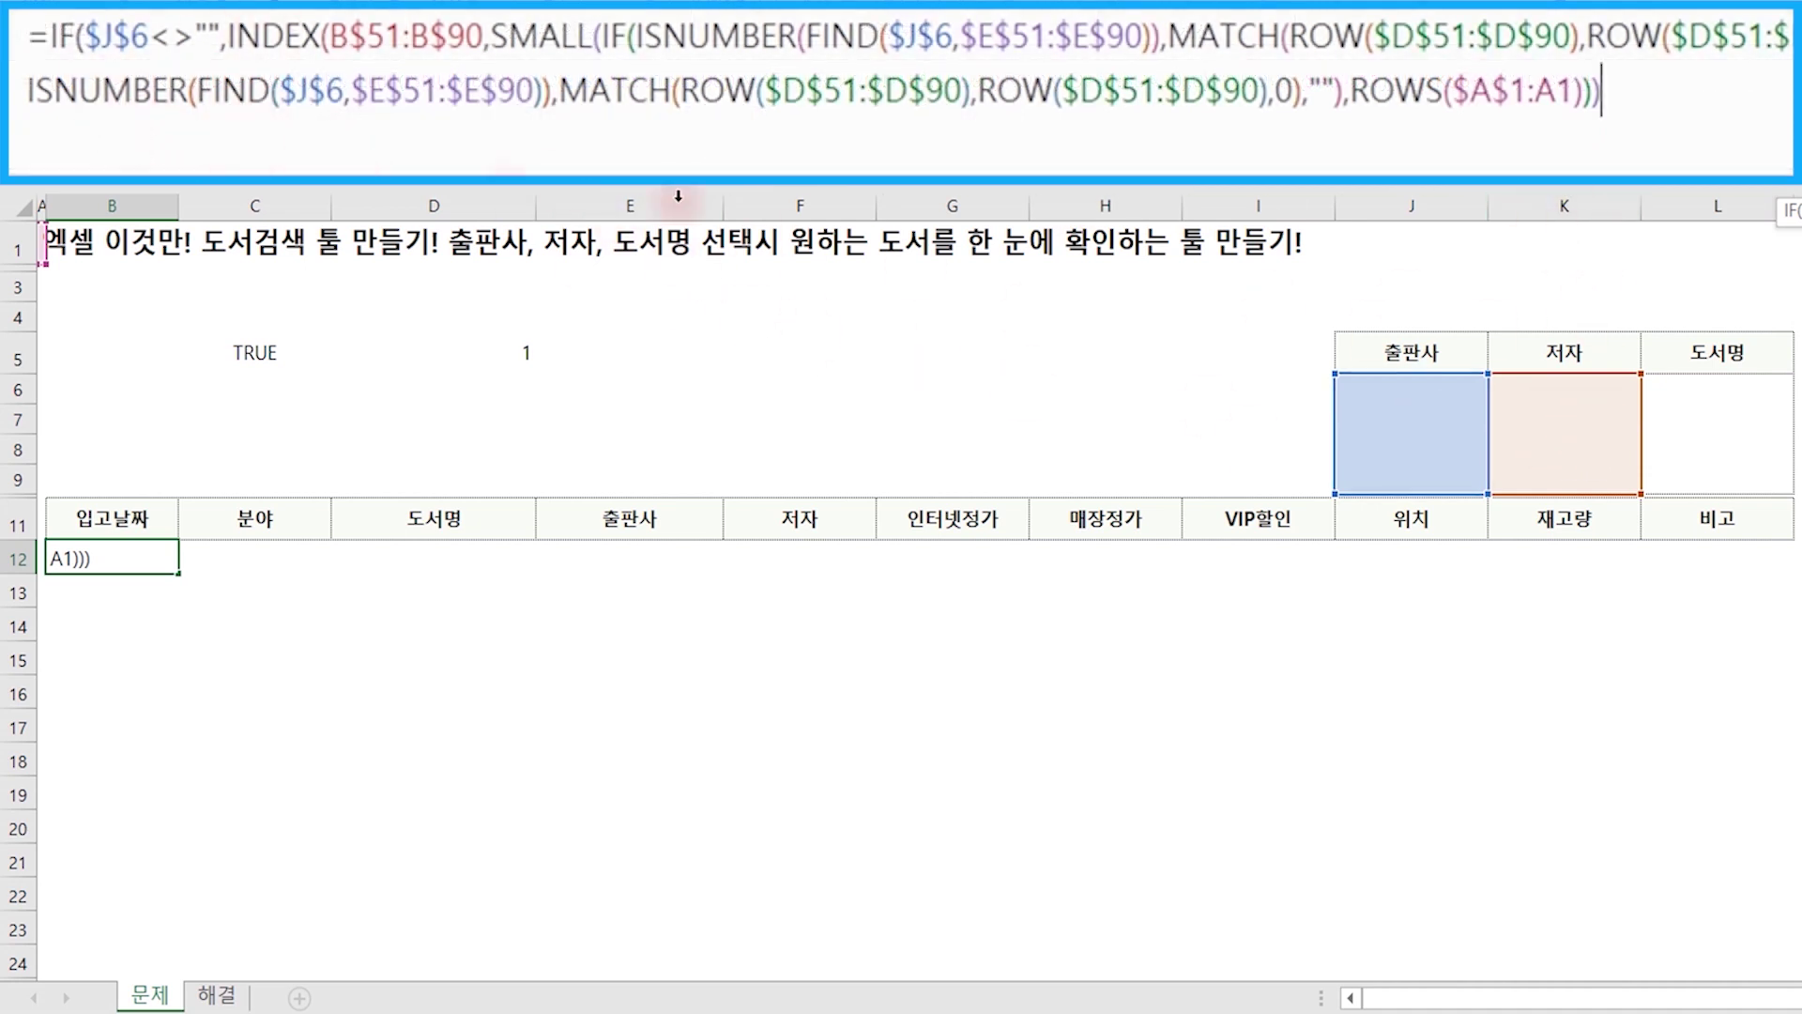
In the pasted lookup, change $J$6 to $K$6 and $E$51:$E$90 to $F$51:$F$90.
{"action": "left_click", "coordinate": [309, 91]}
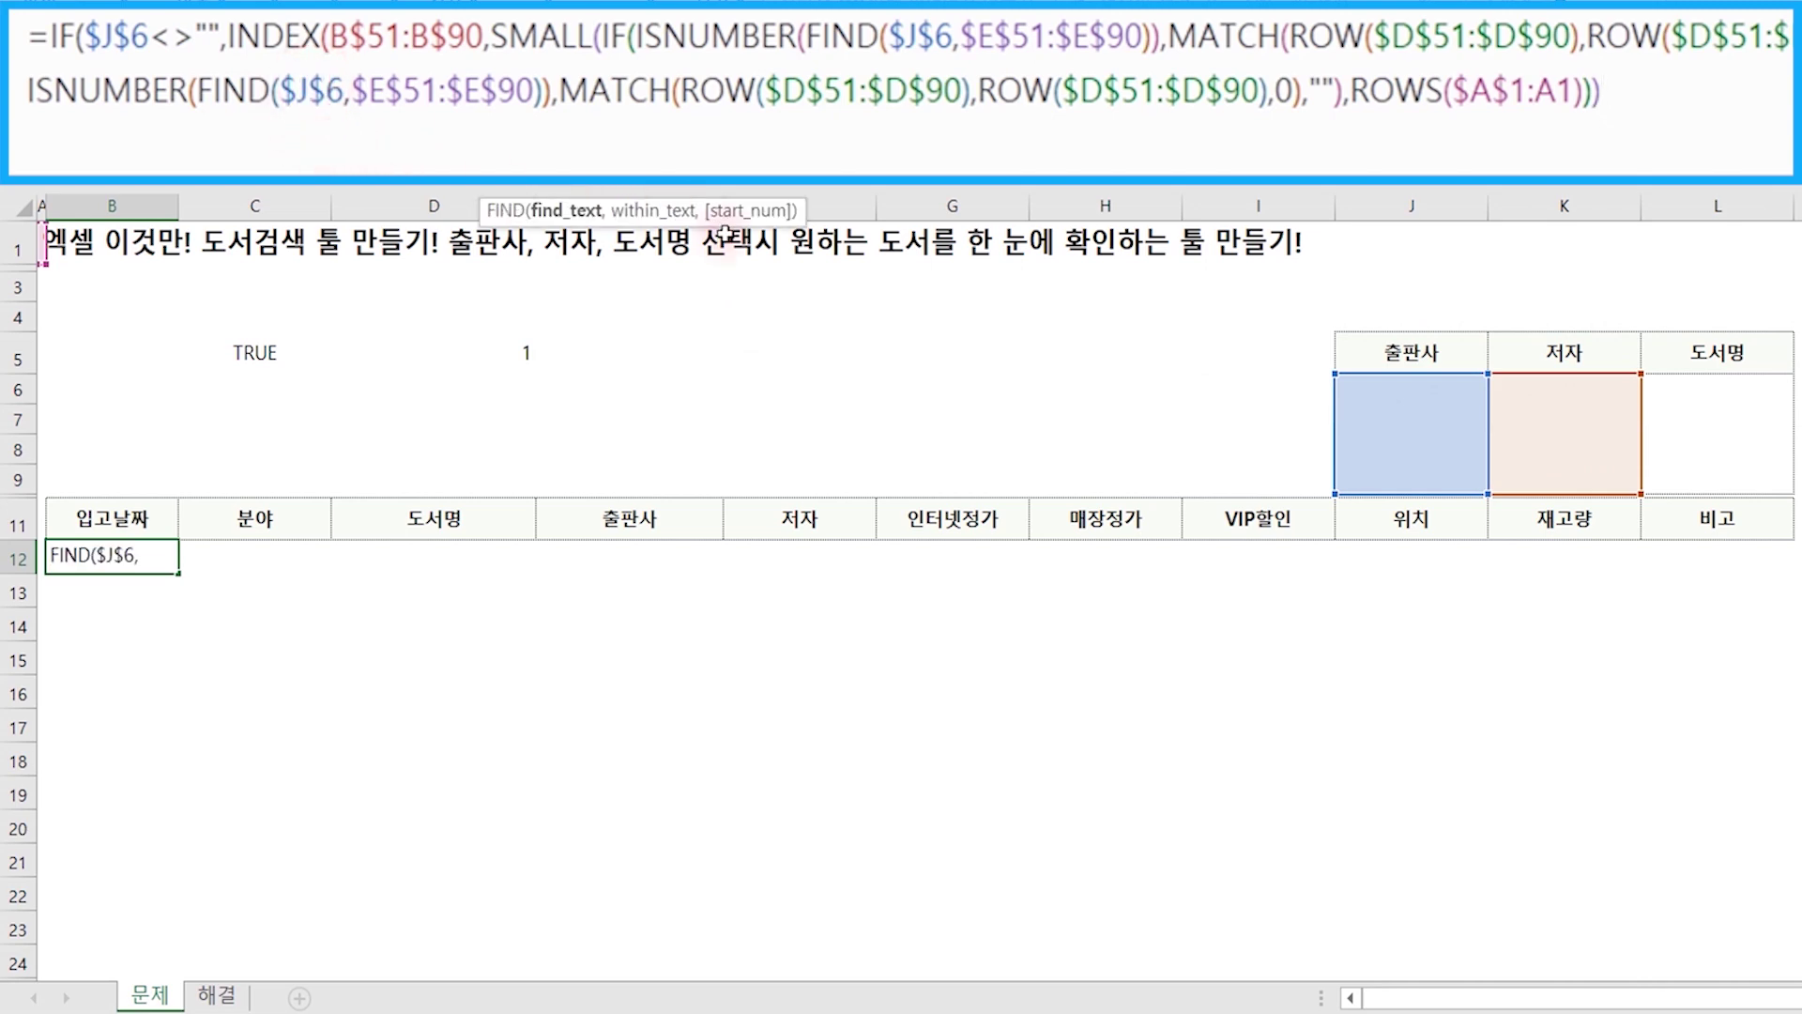
{"action": "key", "text": "BackSpace"}
{"action": "type", "text": "K"}
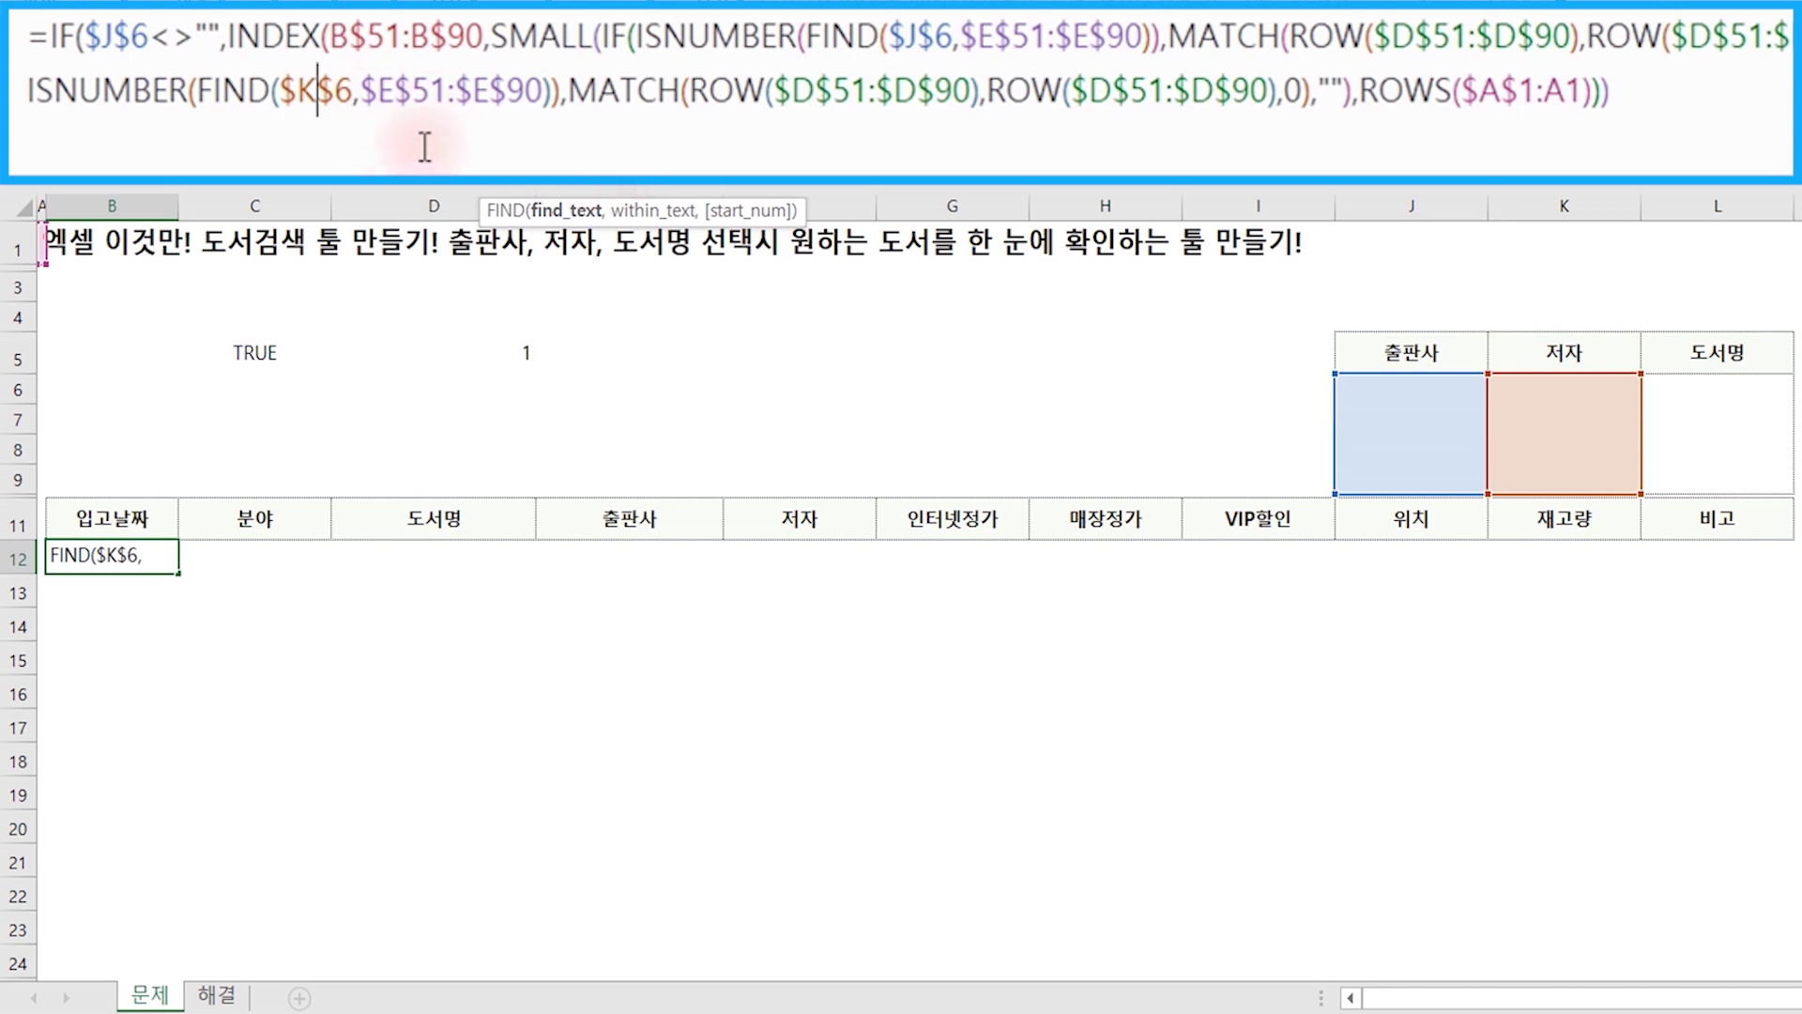
{"action": "scroll", "coordinate": [744, 664], "scroll_direction": "down", "scroll_amount": 9}
{"action": "scroll", "coordinate": [744, 667], "scroll_direction": "down", "scroll_amount": 3}
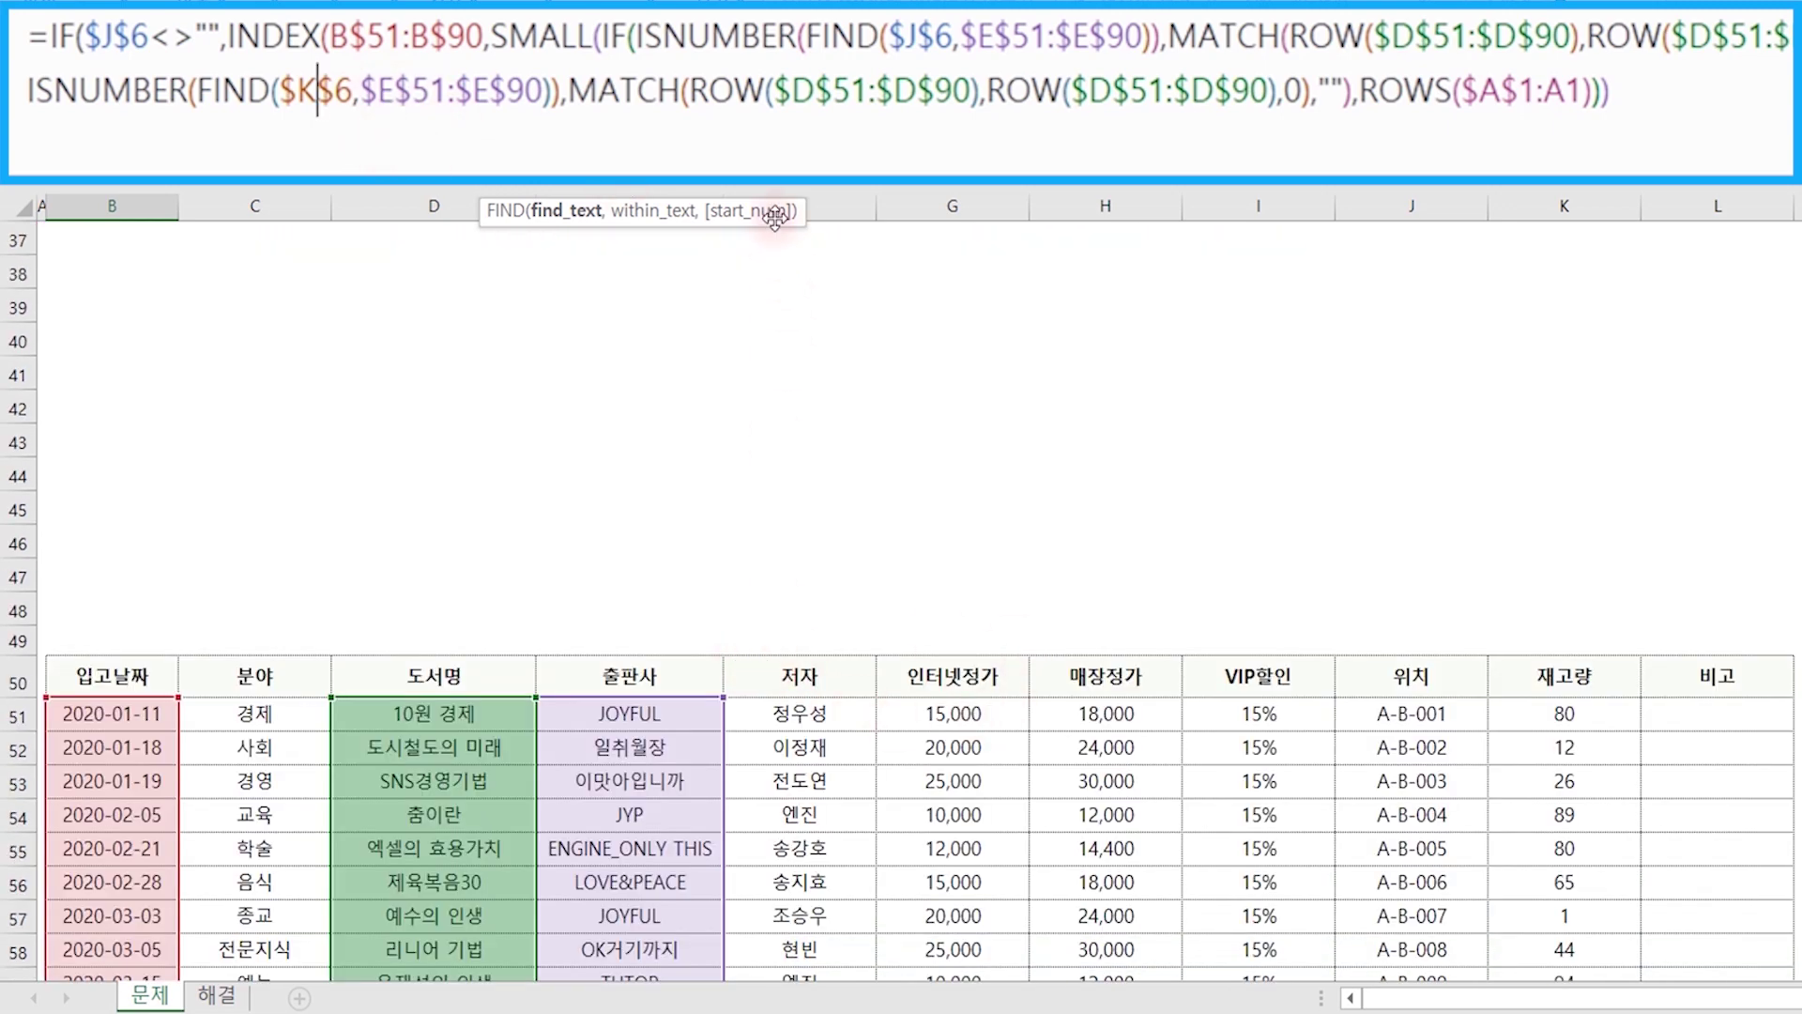
{"action": "left_click", "coordinate": [389, 91]}
{"action": "key", "text": "BackSpace"}
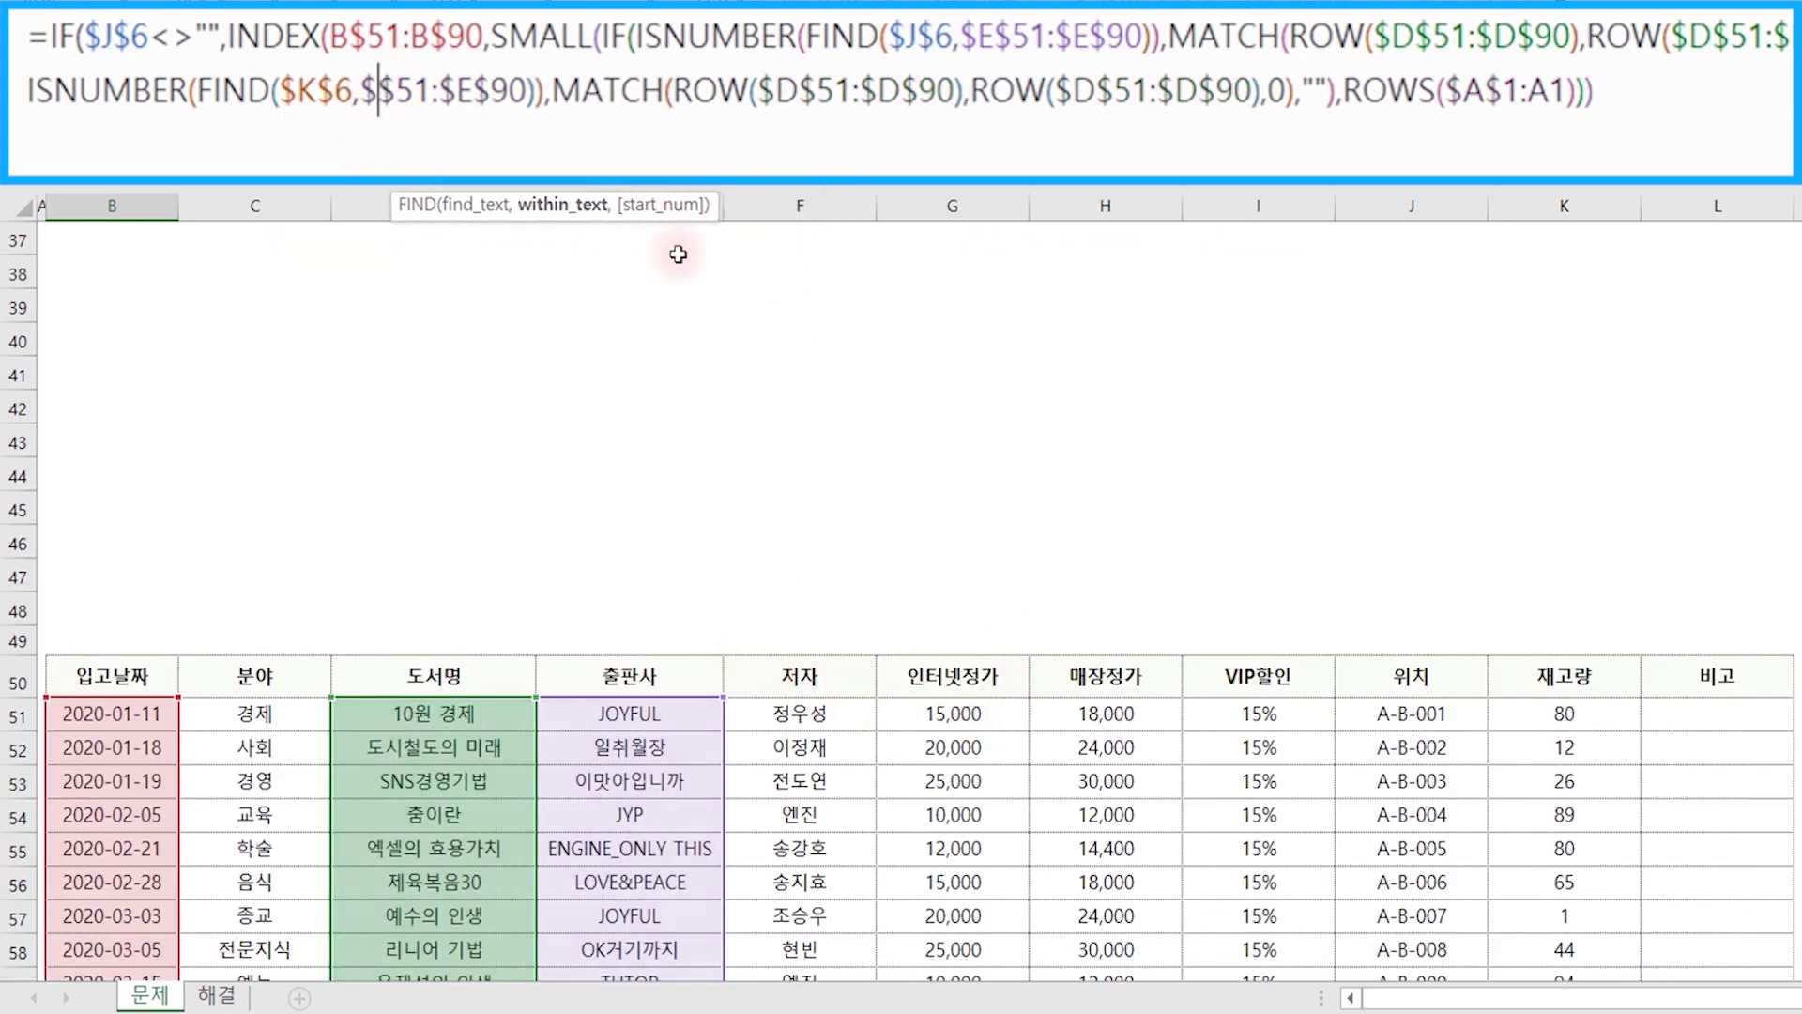
{"action": "type", "text": "F"}
{"action": "left_click", "coordinate": [484, 91]}
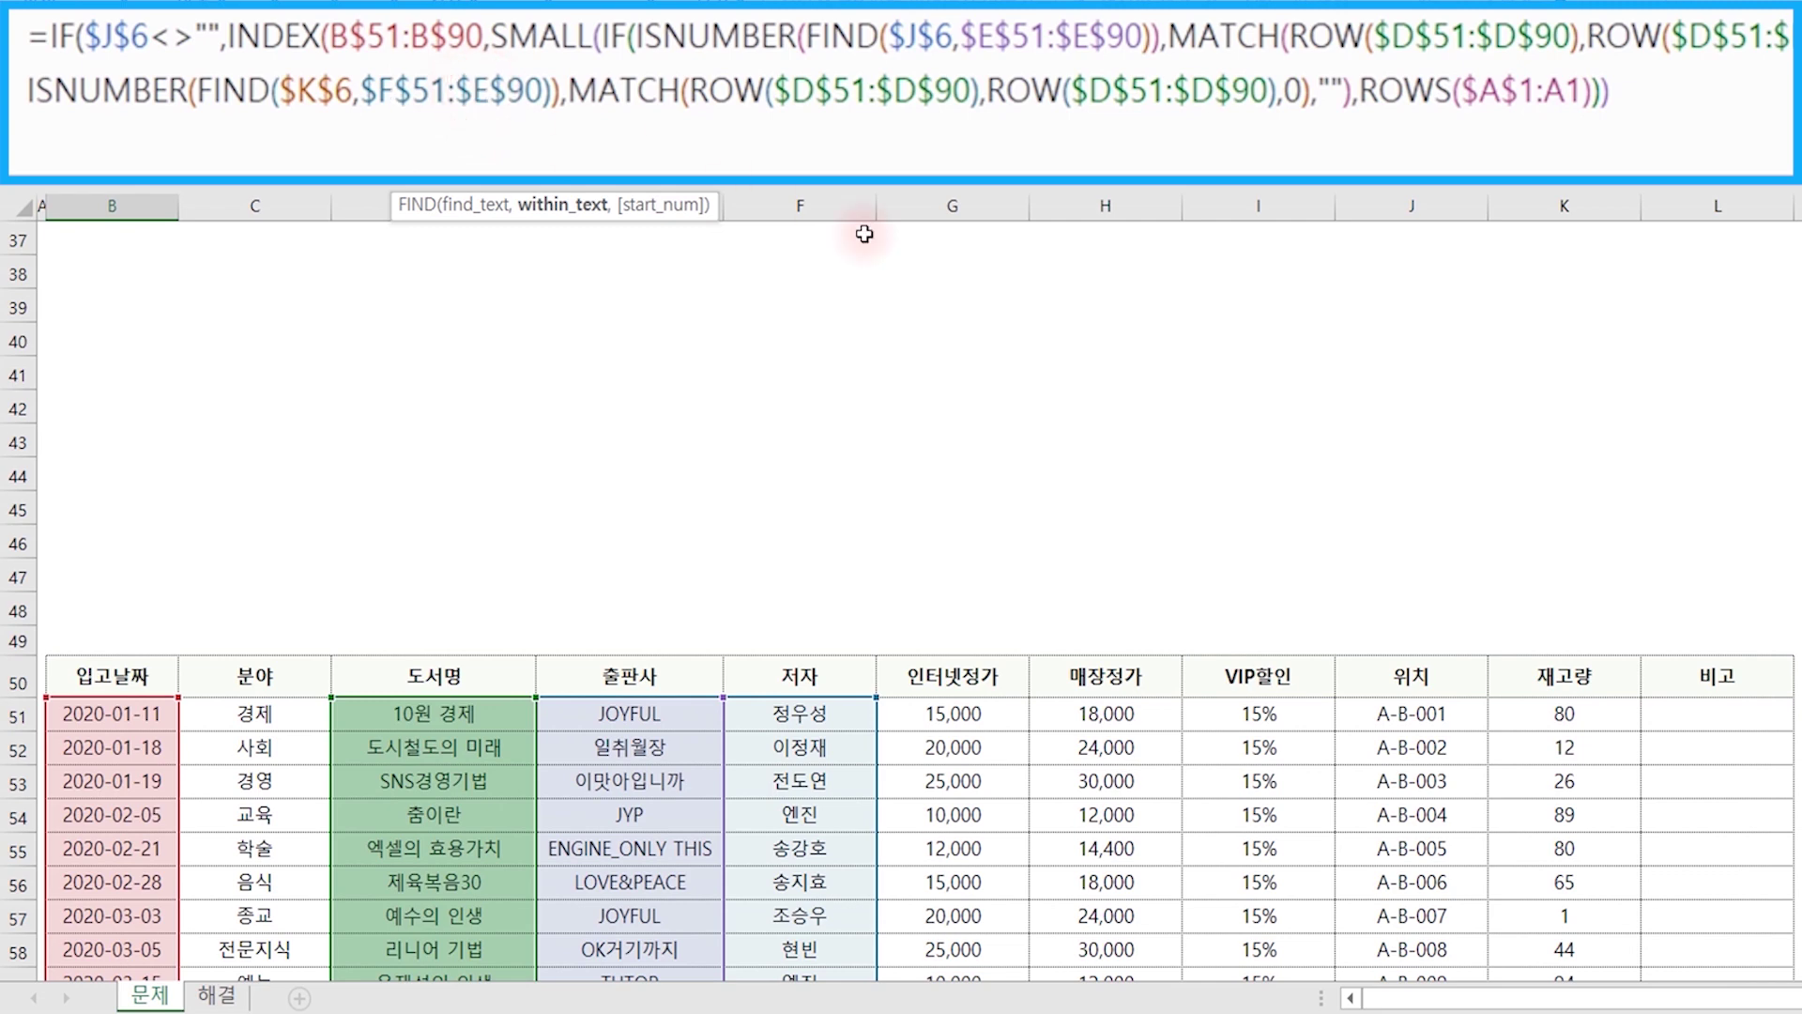
{"action": "key", "text": "BackSpace"}
{"action": "type", "text": "F"}
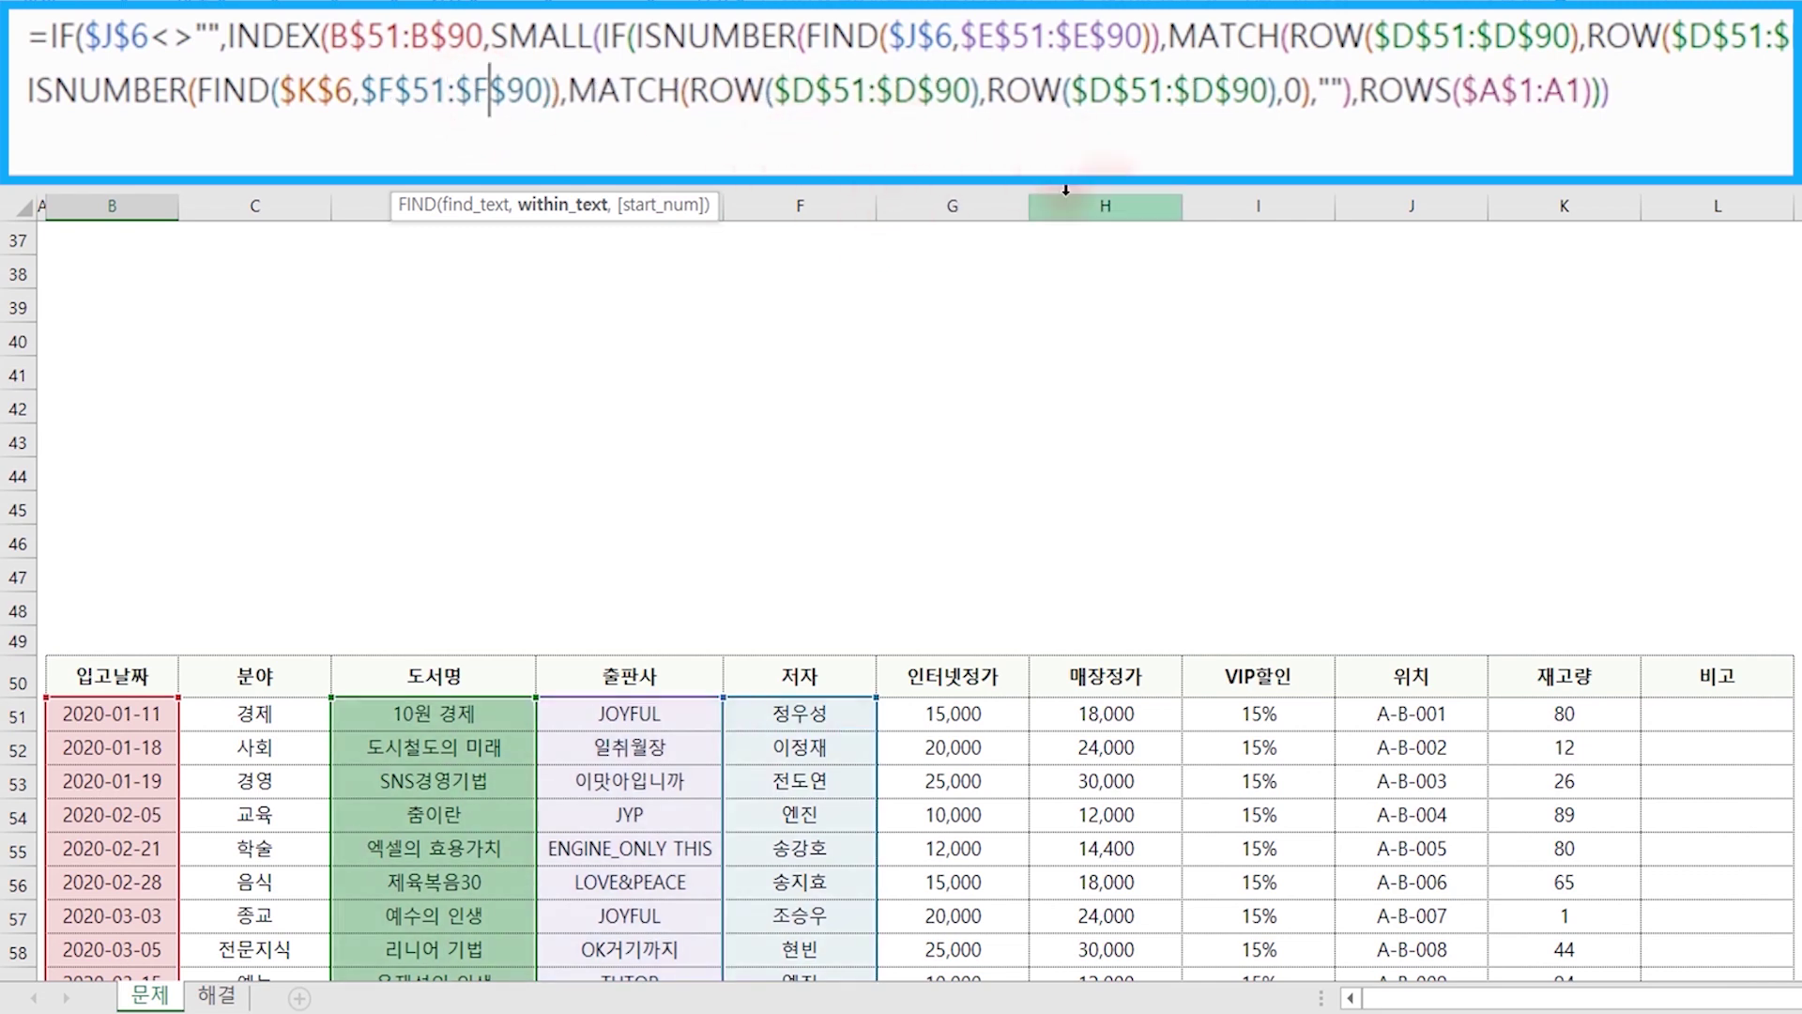
{"action": "scroll", "coordinate": [1164, 277], "scroll_direction": "up", "scroll_amount": 4}
{"action": "scroll", "coordinate": [1173, 285], "scroll_direction": "up", "scroll_amount": 5}
{"action": "scroll", "coordinate": [1172, 284], "scroll_direction": "up", "scroll_amount": 3}
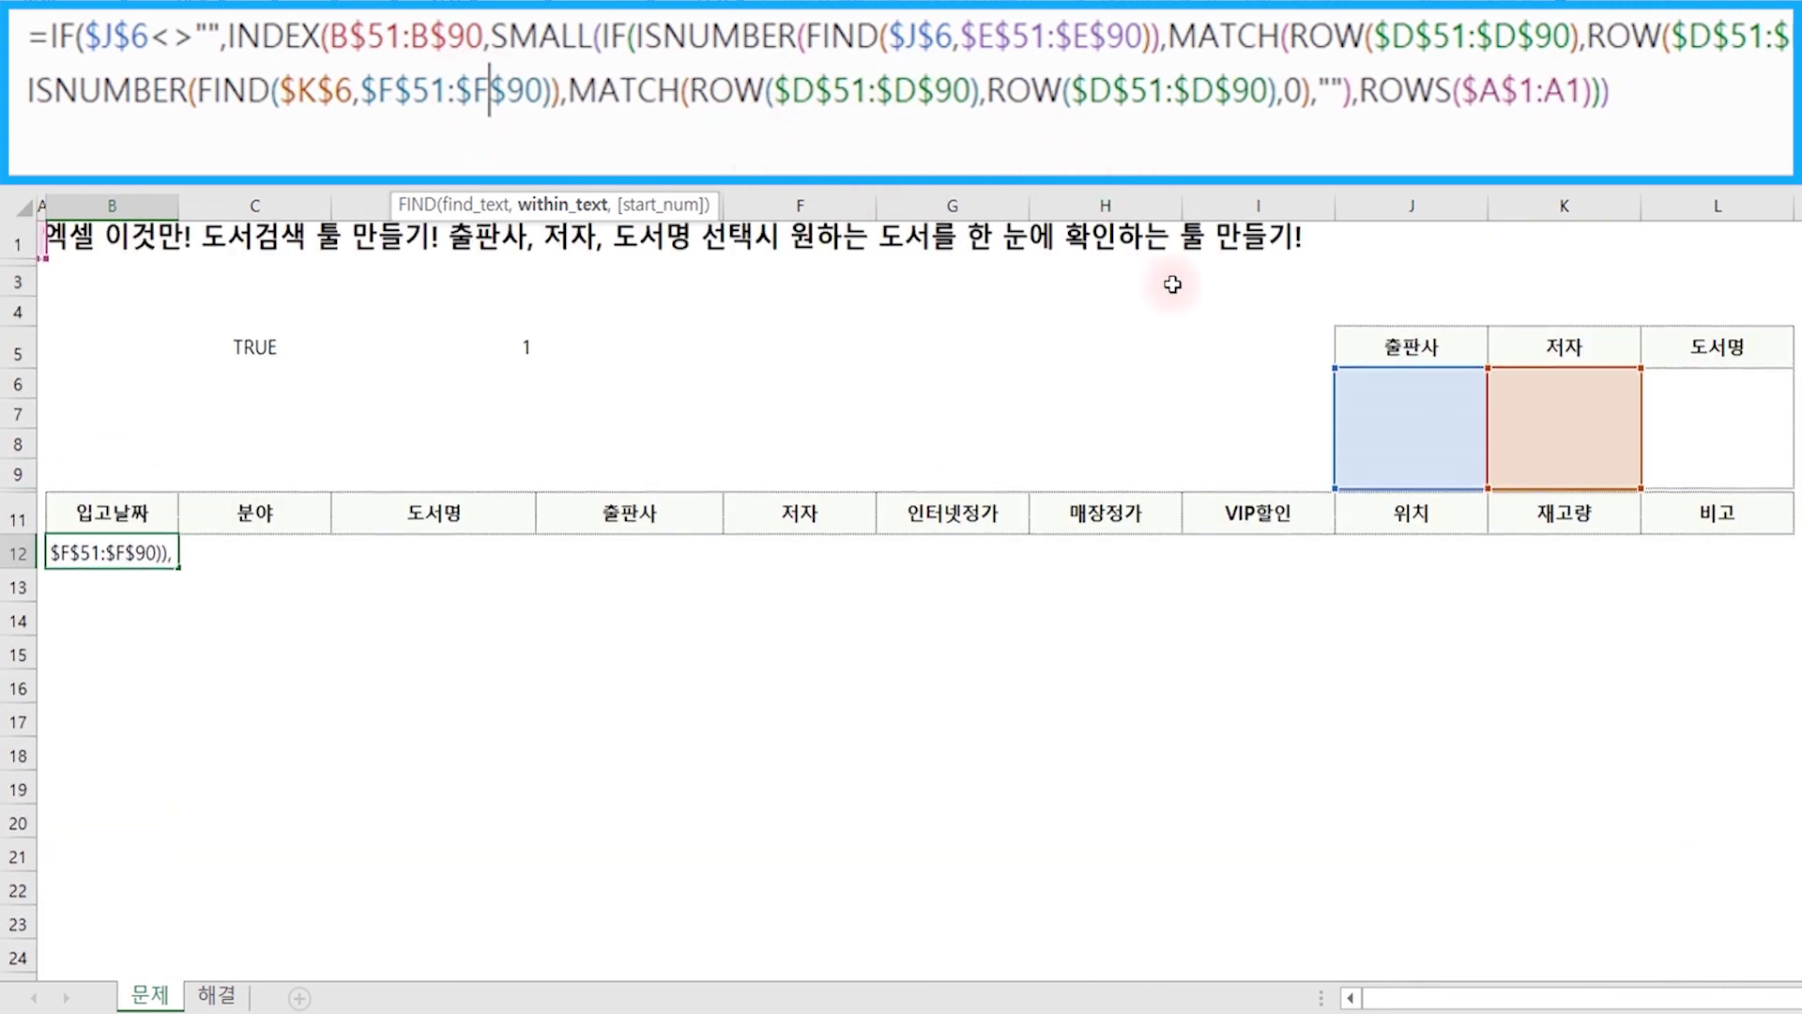
{"action": "scroll", "coordinate": [1586, 113], "scroll_direction": "right", "scroll_amount": 1}
{"action": "scroll", "coordinate": [1557, 91], "scroll_direction": "right", "scroll_amount": 2}
{"action": "left_click", "coordinate": [1557, 92]}
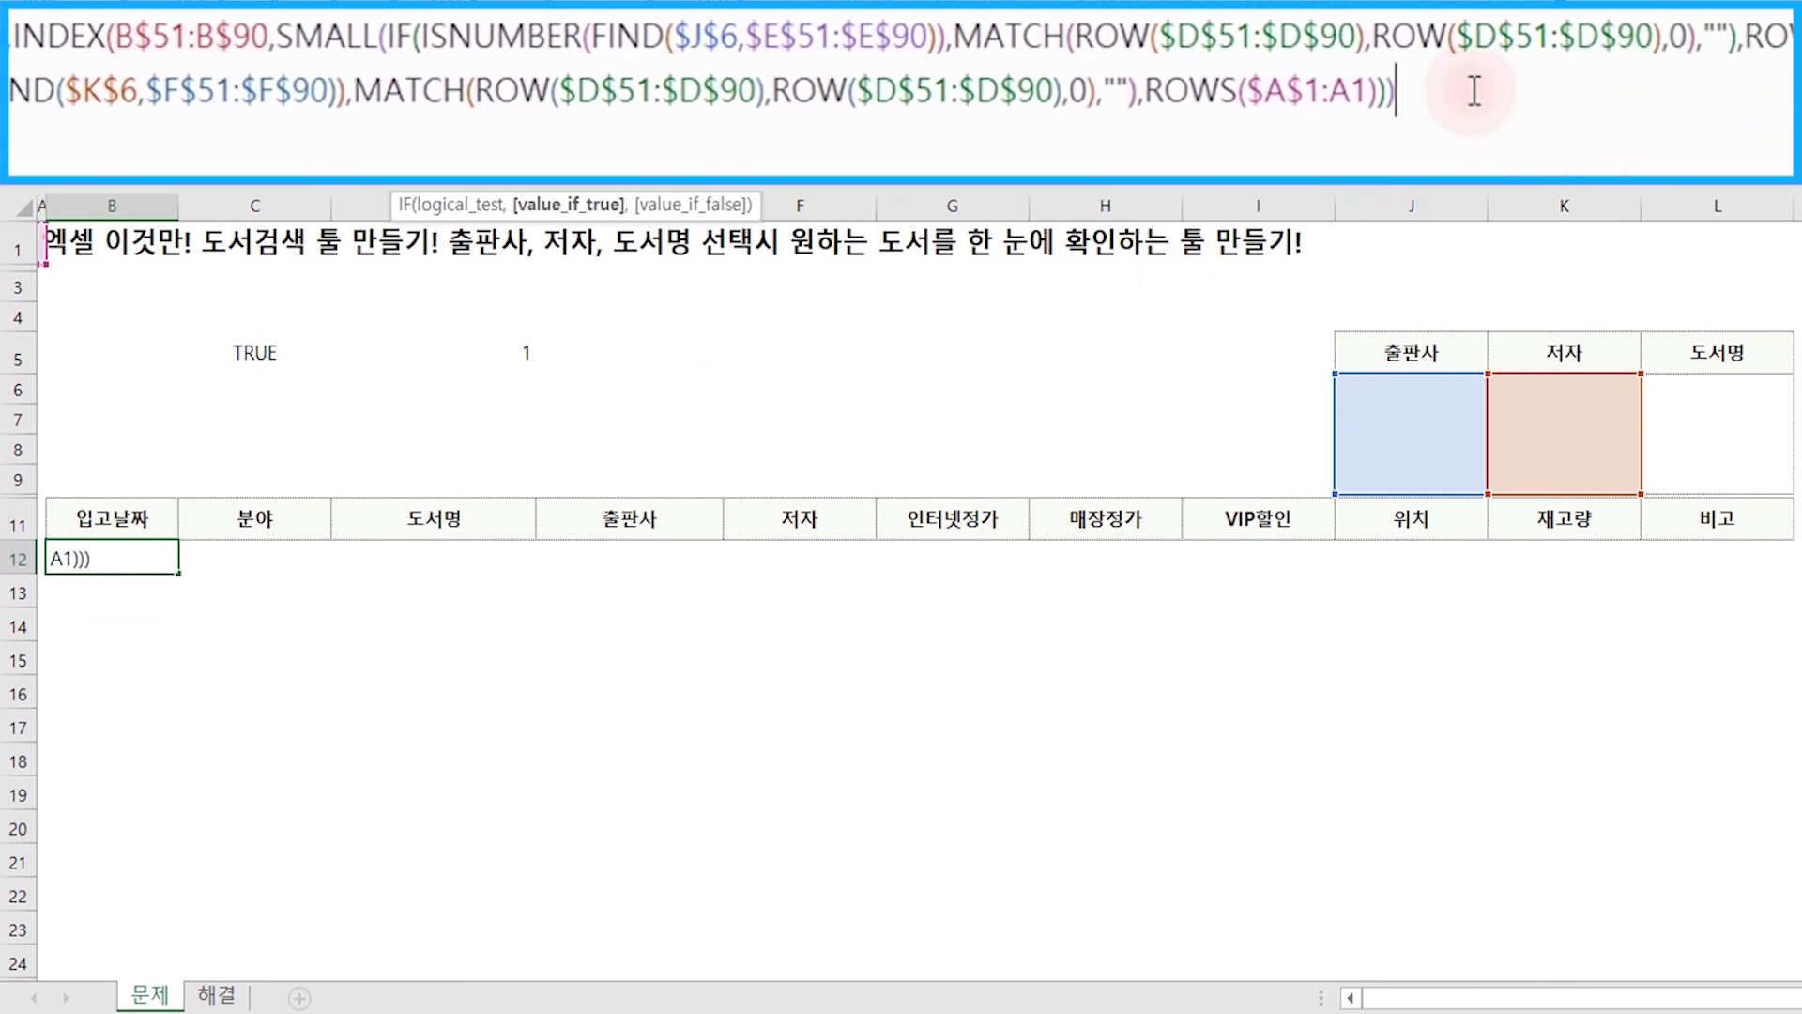
Append a third IF($L$6<>"", branch to B12's formula and paste the INDEX lookup into it.
{"action": "type", "text": ","}
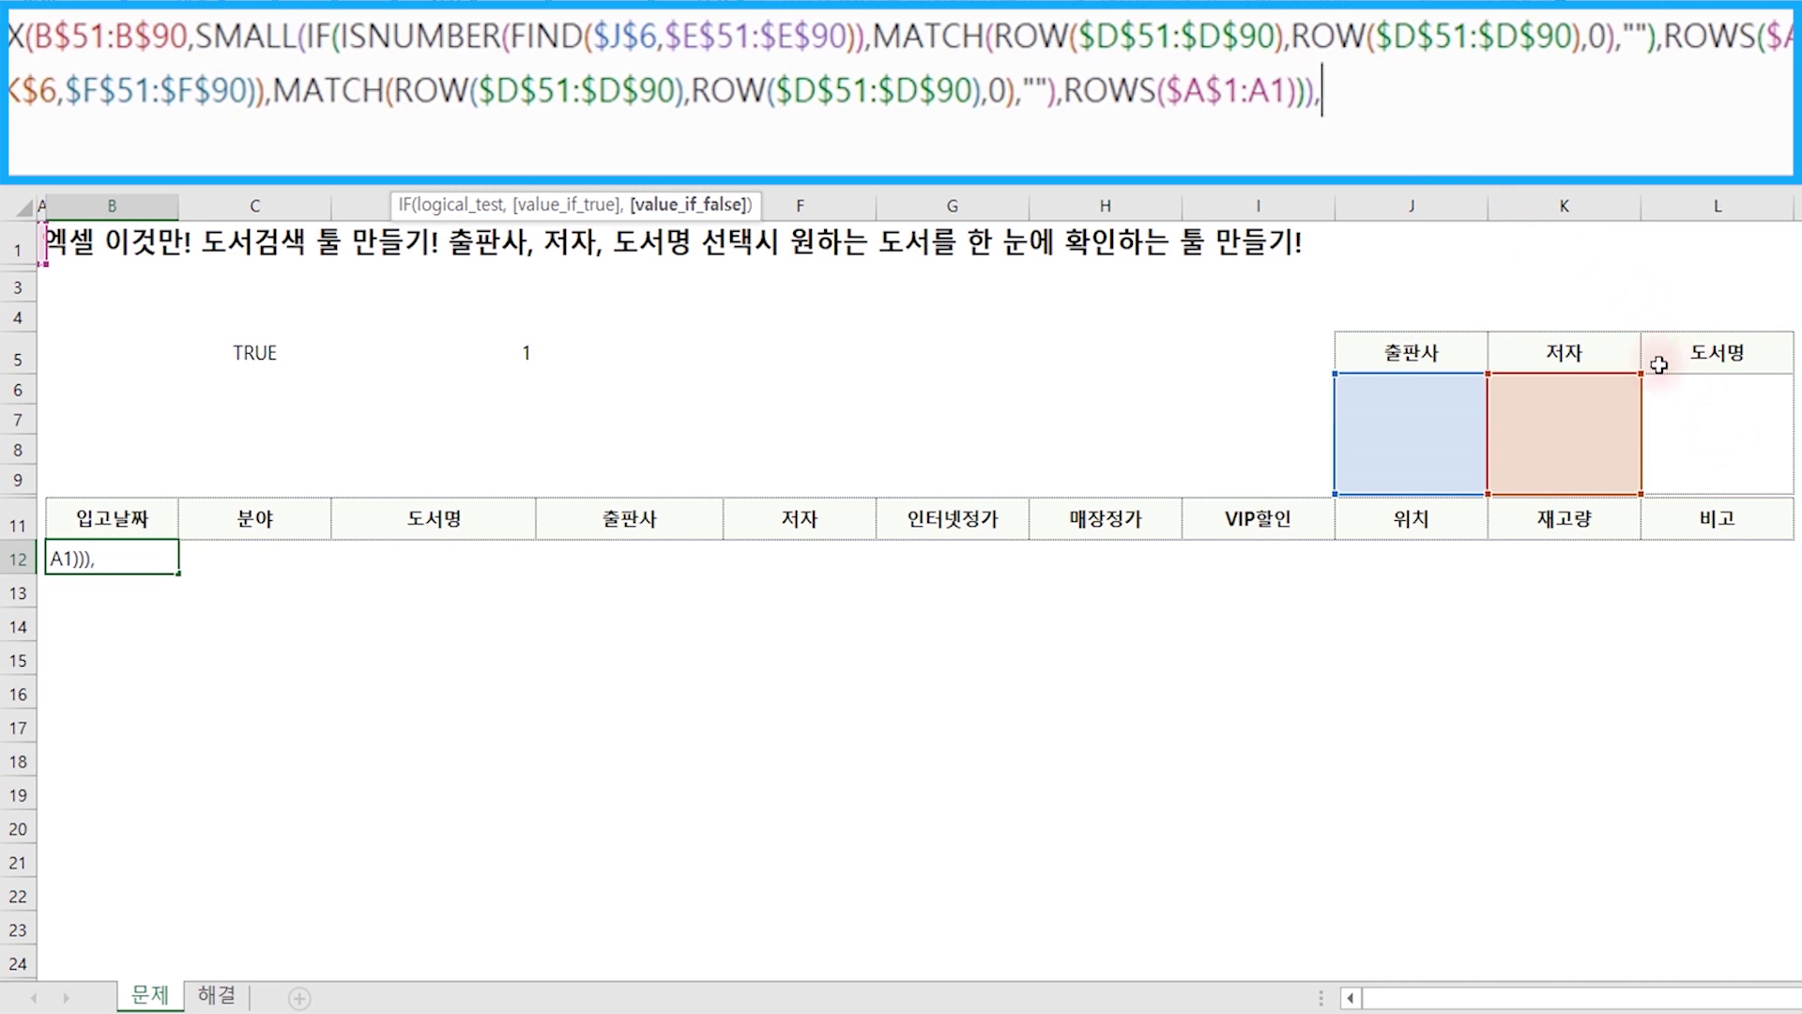
{"action": "type", "text": "IF("}
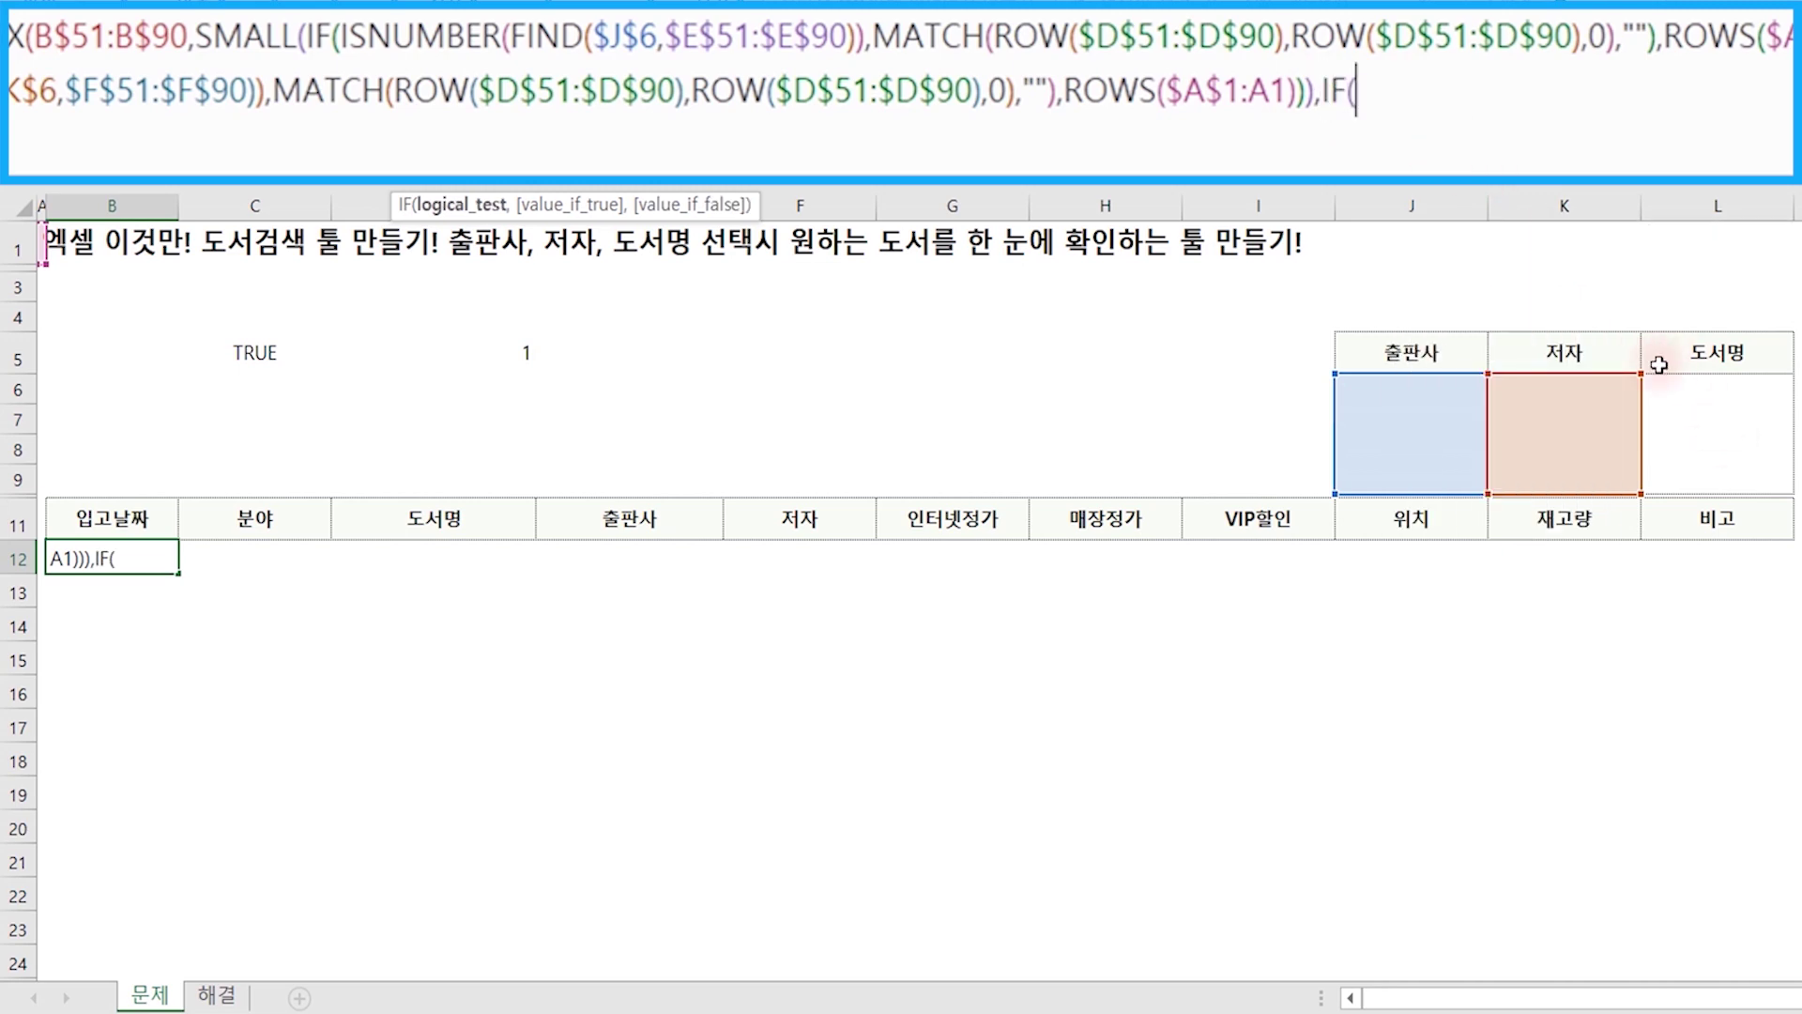
{"action": "left_click", "coordinate": [1704, 433]}
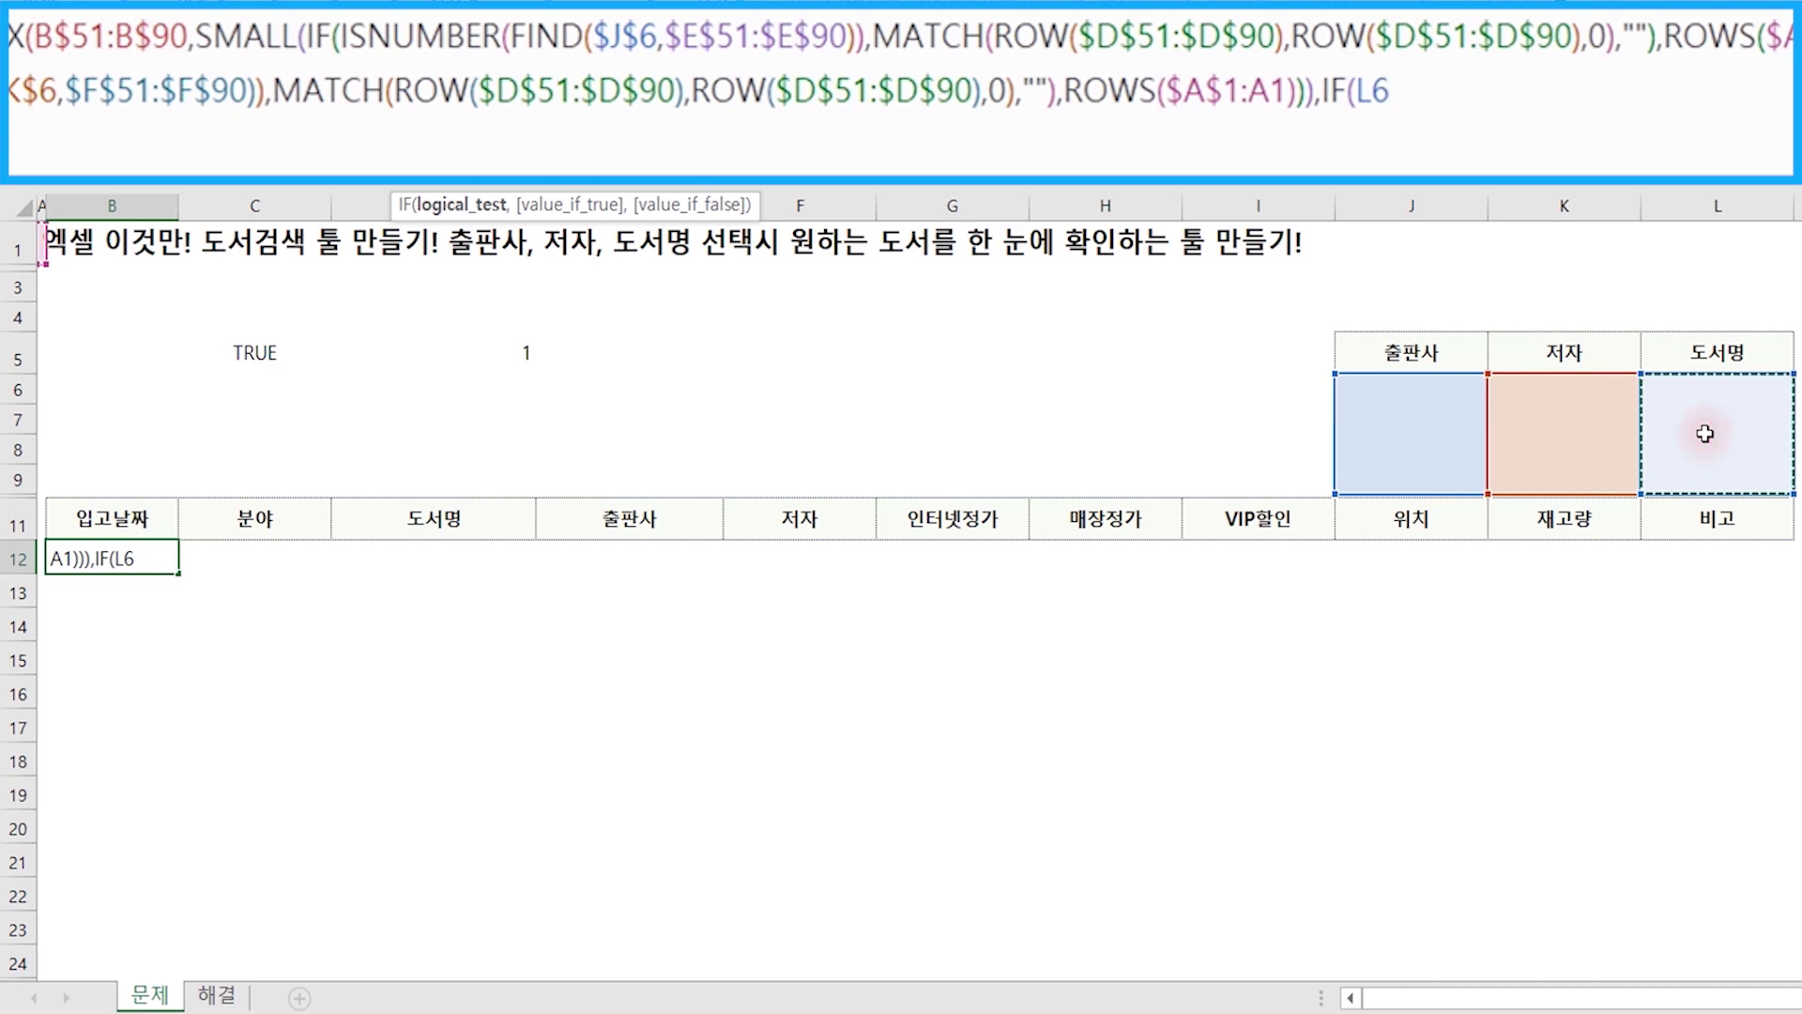
{"action": "key", "text": "F4"}
{"action": "type", "text": "<>"}
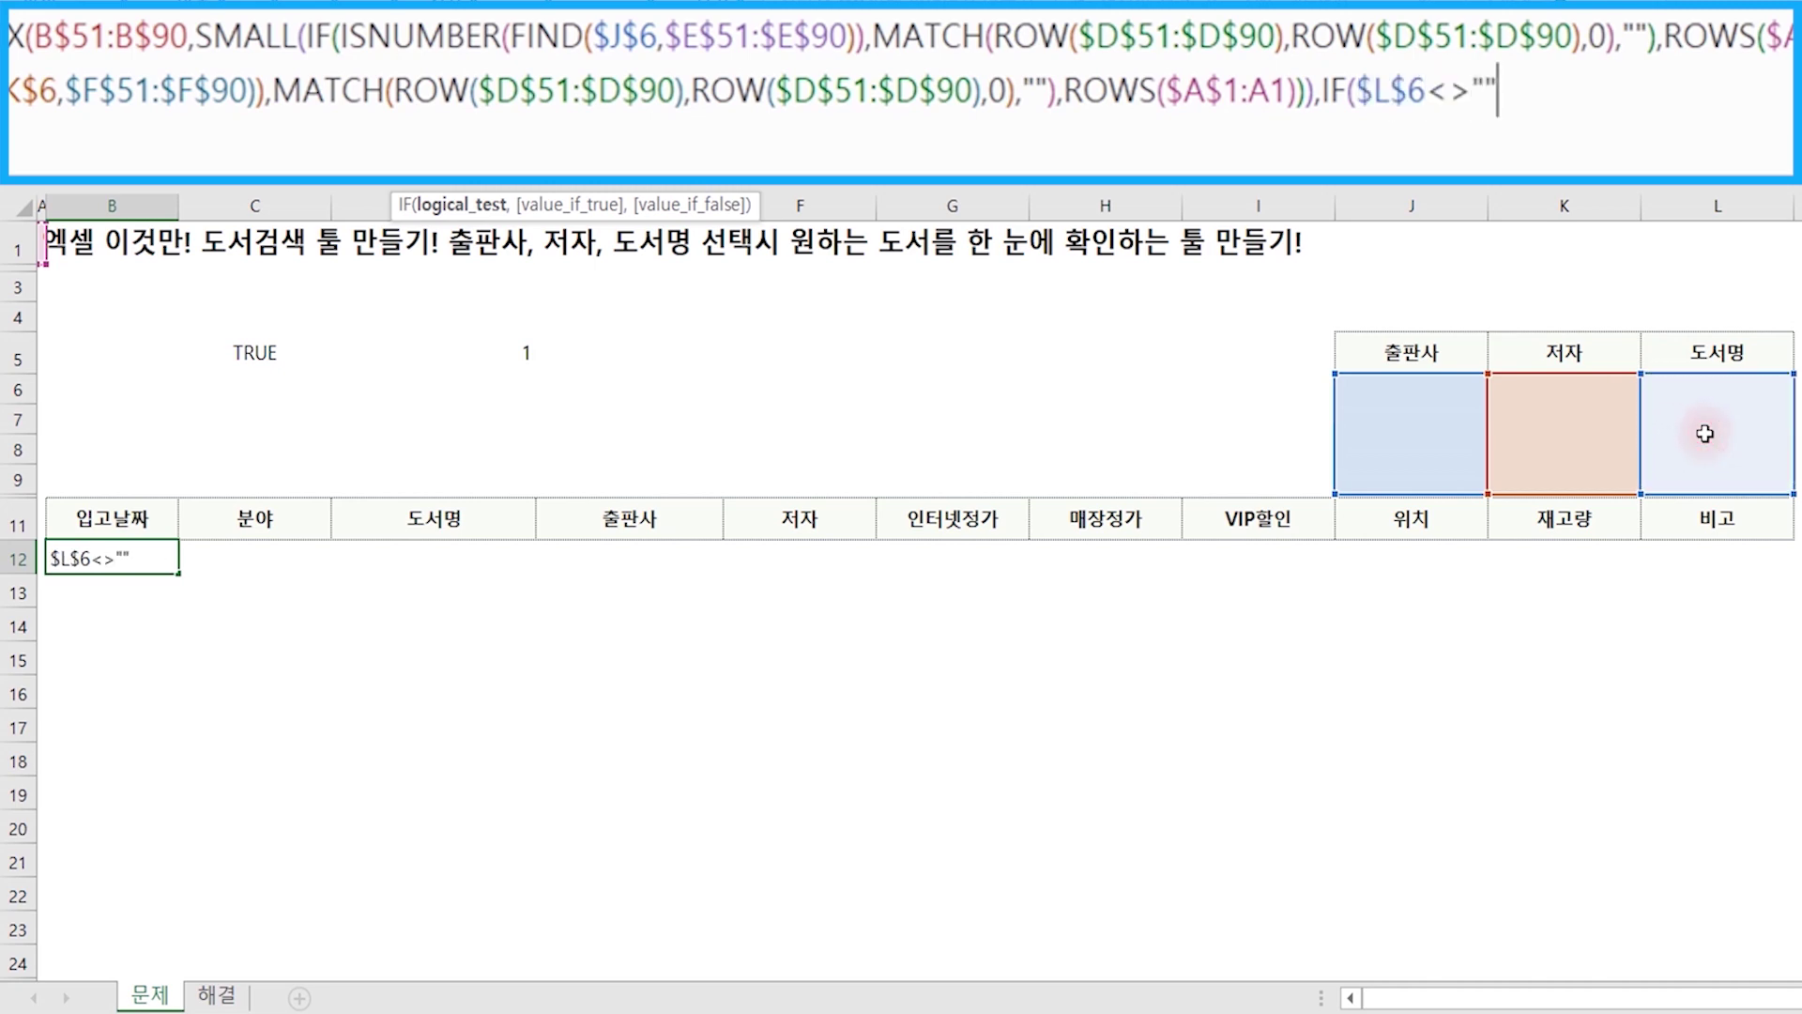
{"action": "type", "text": ","}
{"action": "key", "text": "ctrl+v"}
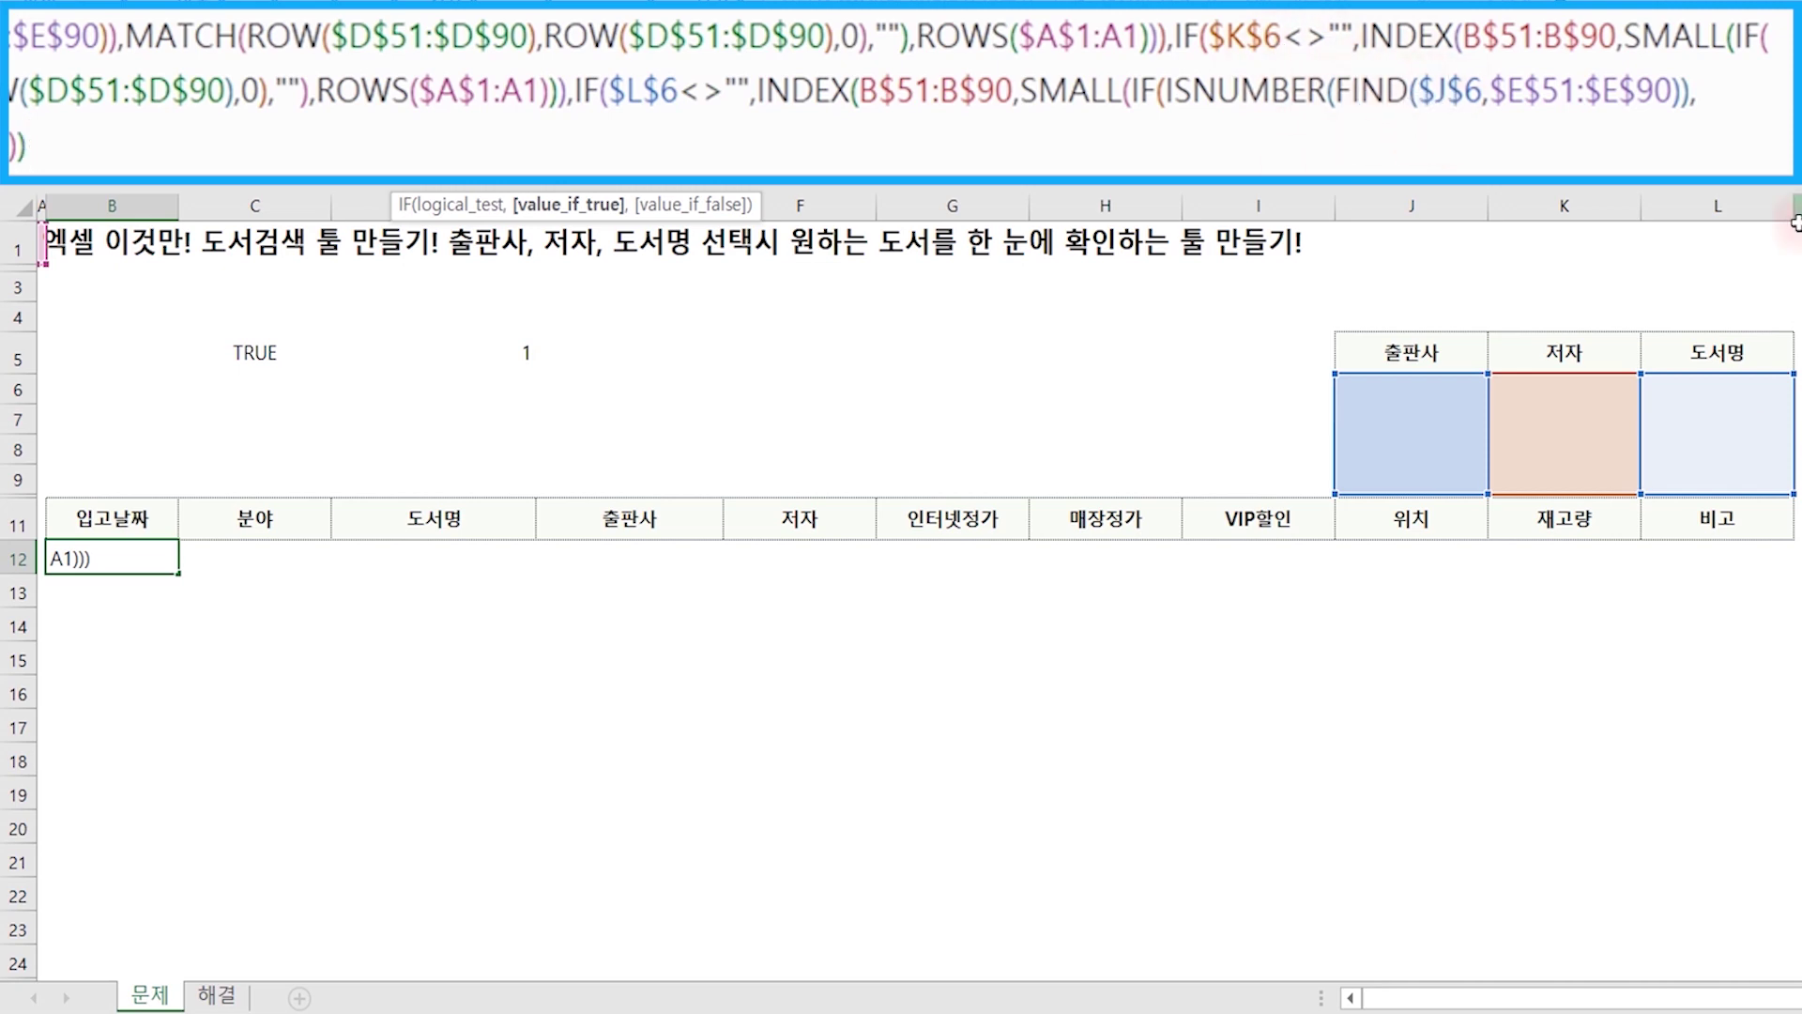
In the third lookup, change $J$6 to $L$6 and $E$51:$E$90 to $D$51:$D$90.
{"action": "left_click", "coordinate": [1456, 103]}
{"action": "key", "text": "BackSpace"}
{"action": "type", "text": "L"}
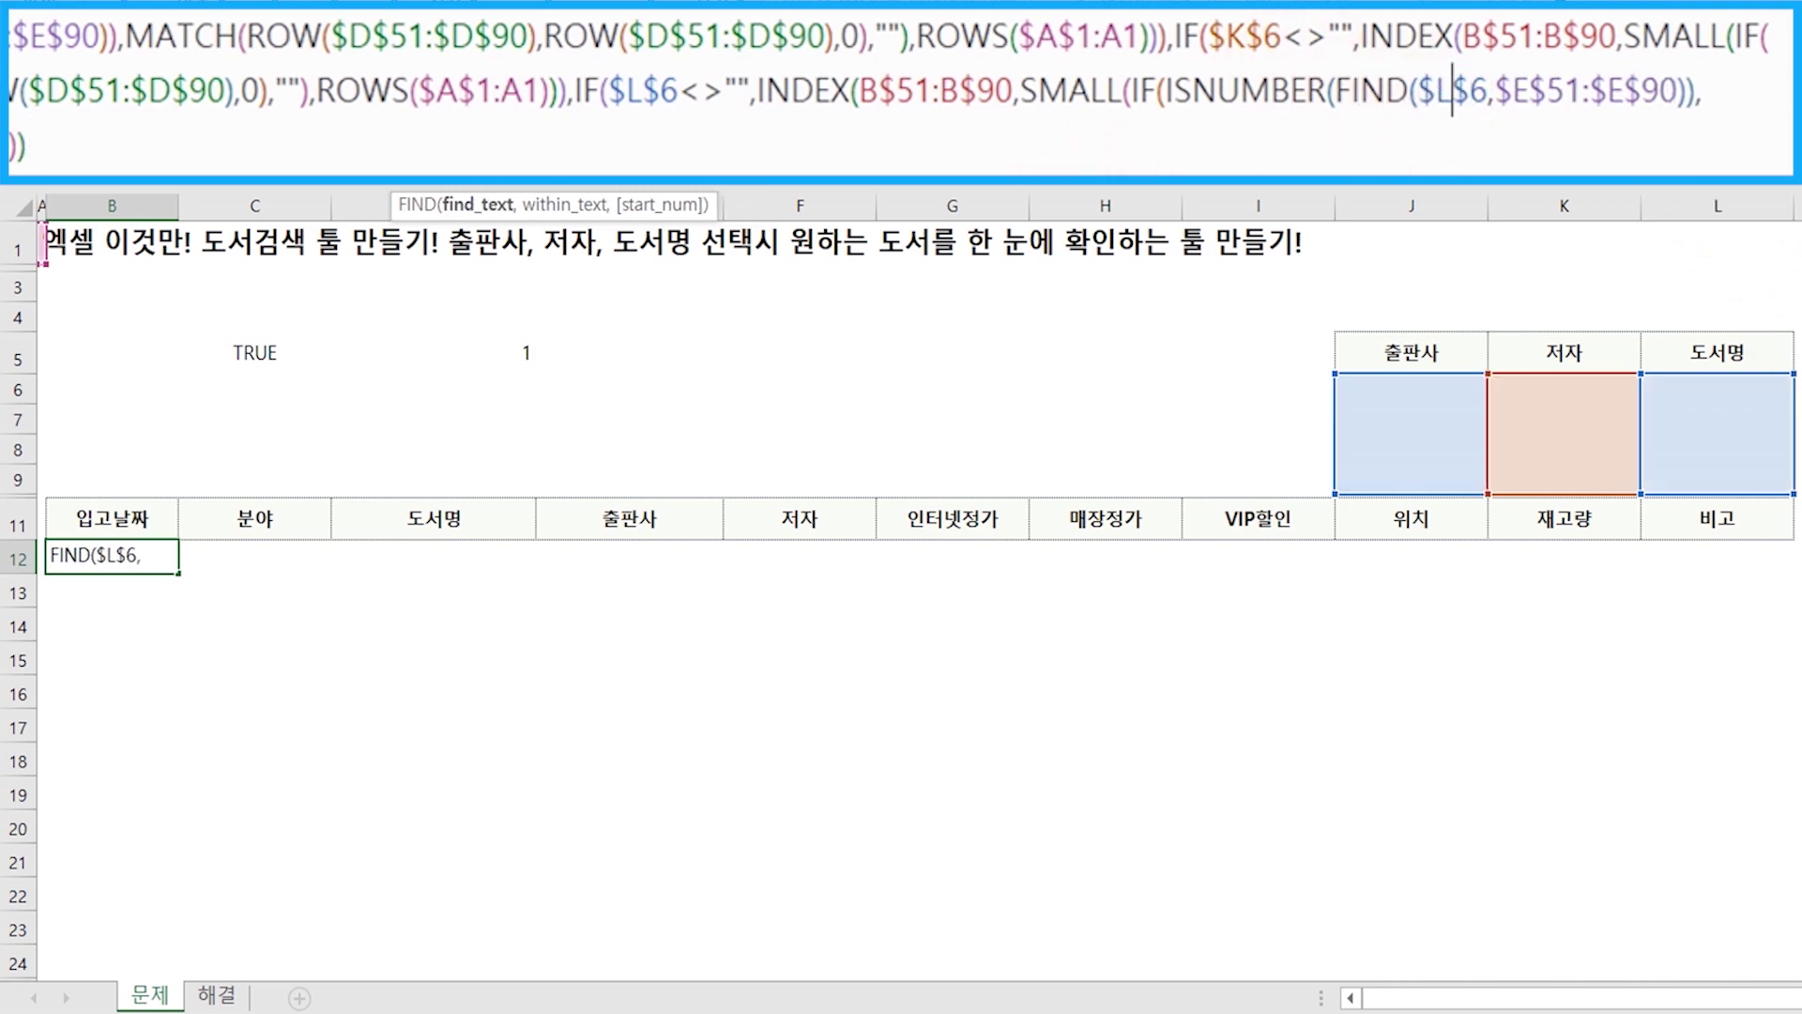
{"action": "scroll", "coordinate": [1034, 664], "scroll_direction": "down", "scroll_amount": 8}
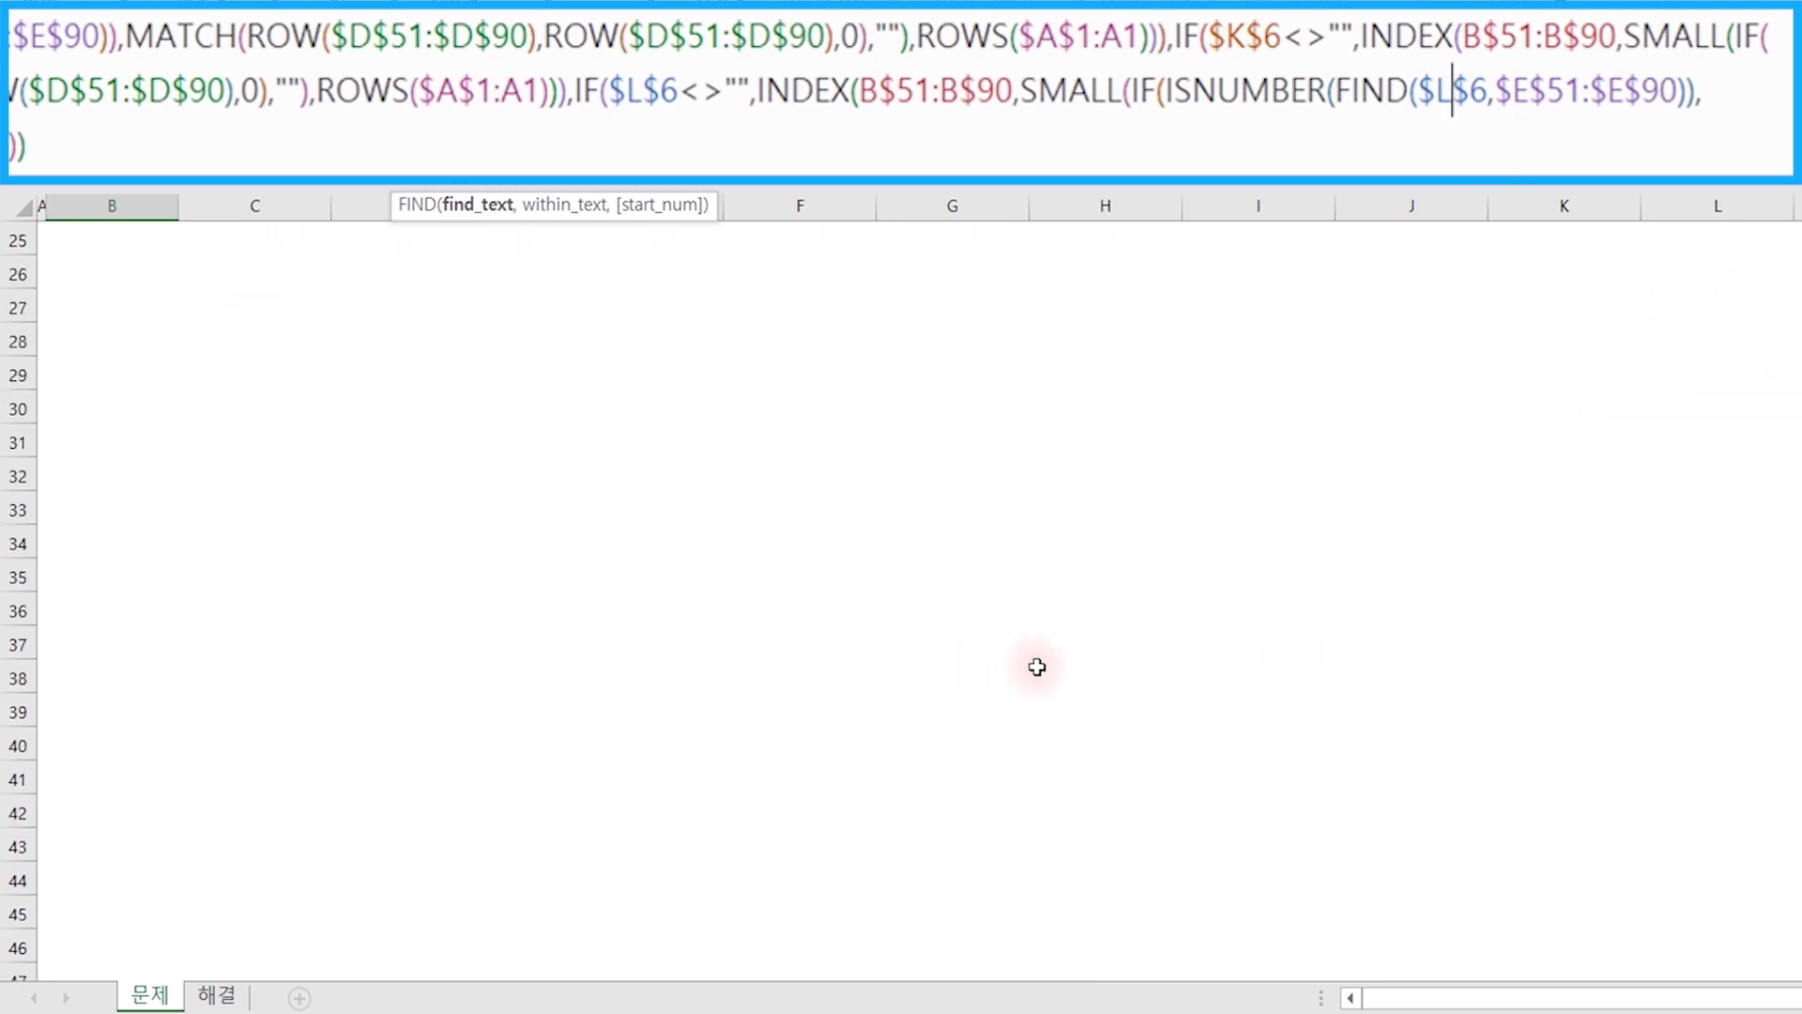
{"action": "scroll", "coordinate": [988, 631], "scroll_direction": "down", "scroll_amount": 4}
{"action": "scroll", "coordinate": [808, 629], "scroll_direction": "down", "scroll_amount": 2}
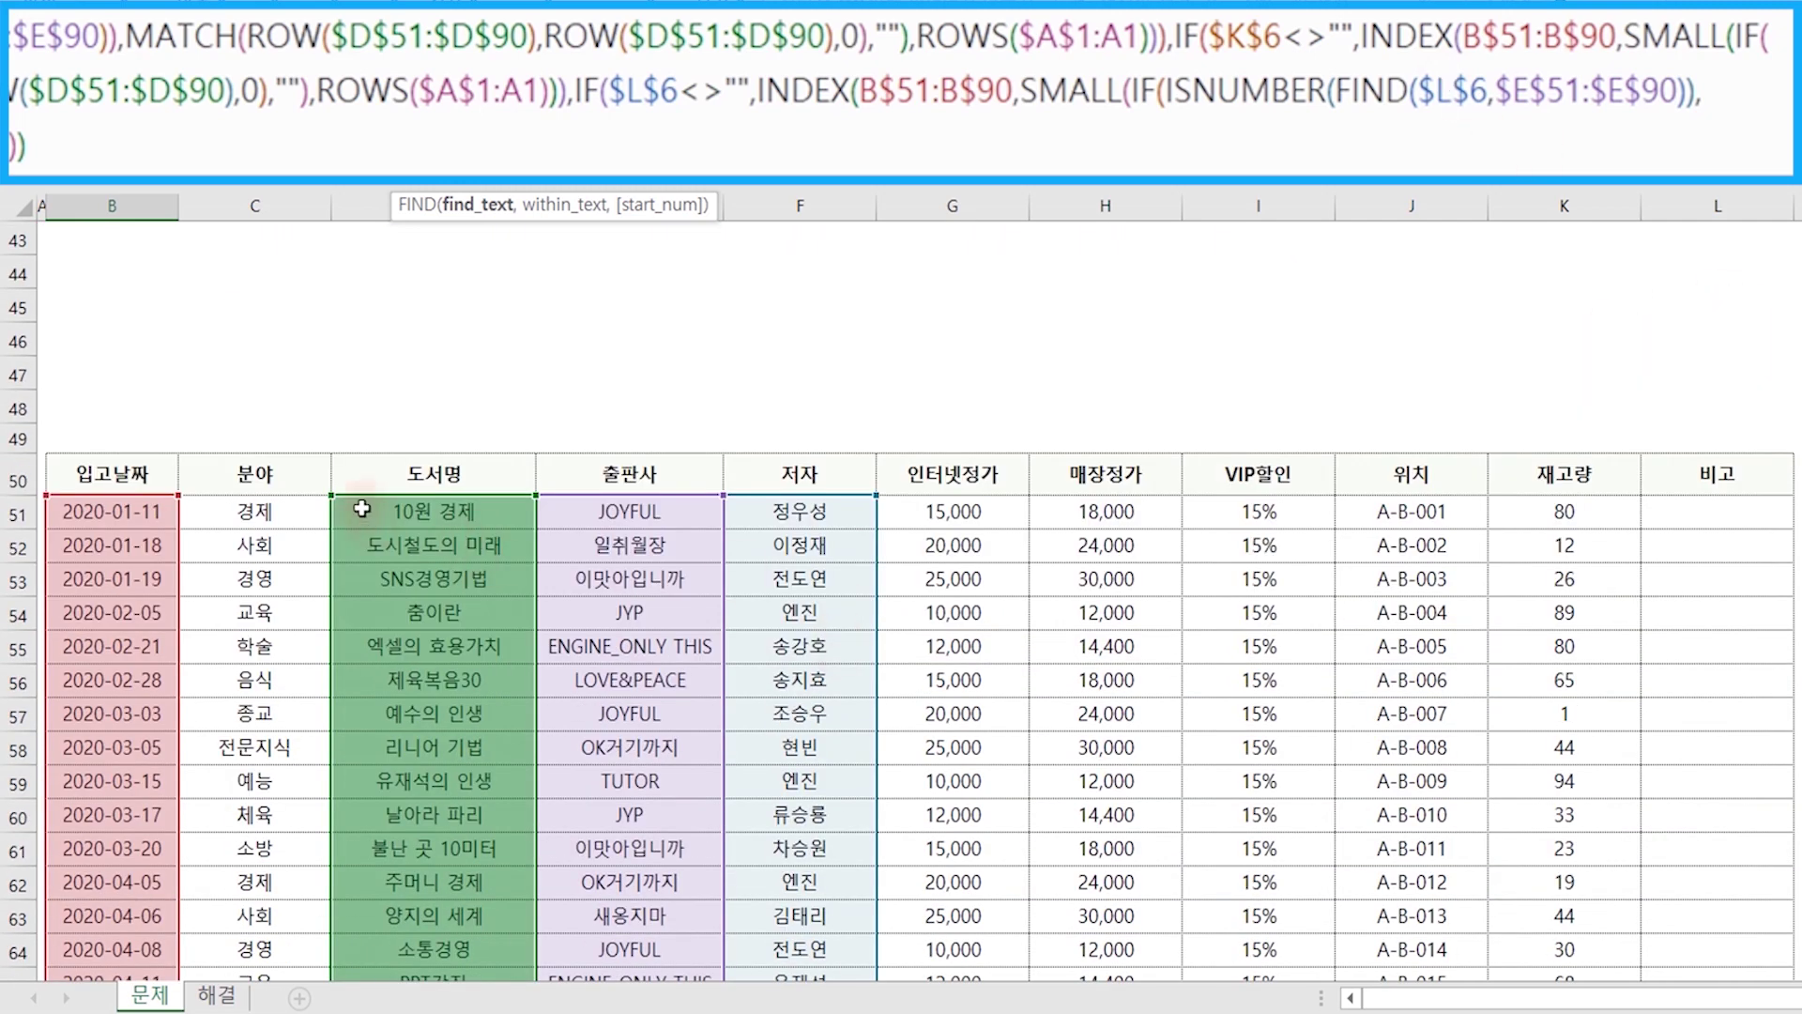
{"action": "left_click_drag", "start_coordinate": [690, 210], "coordinate": [856, 218]}
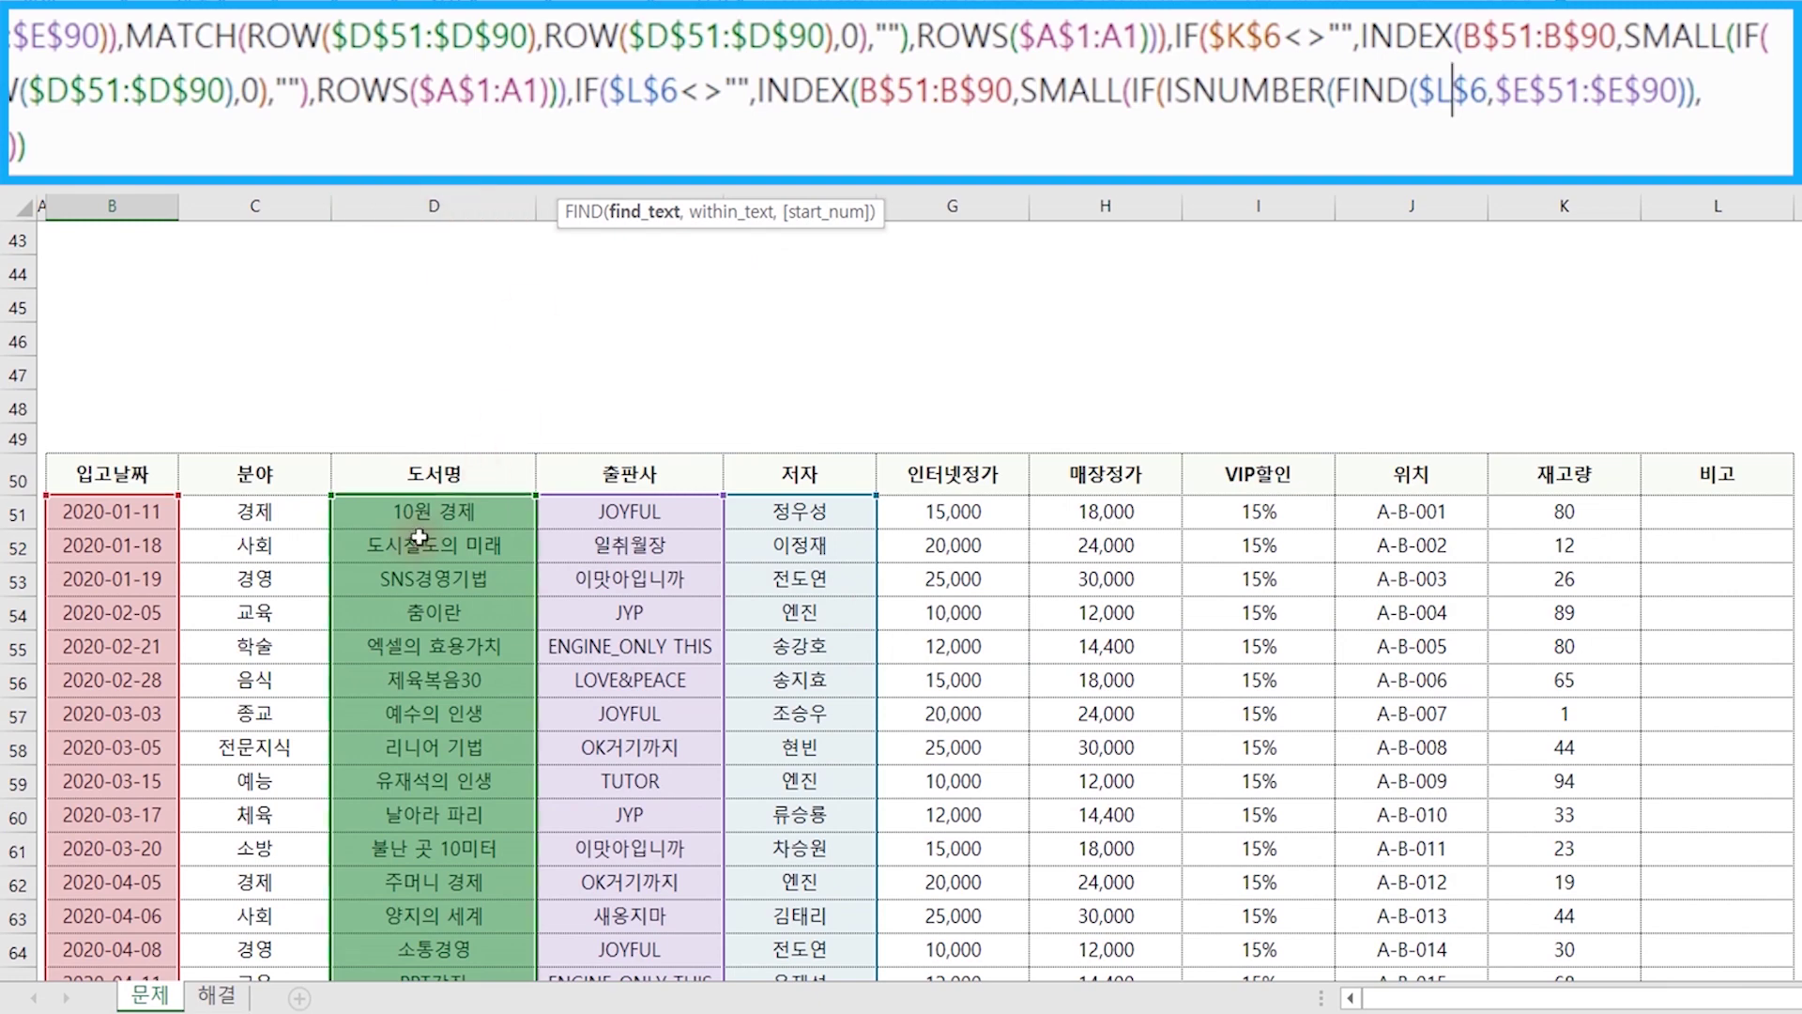
{"action": "scroll", "coordinate": [1678, 559], "scroll_direction": "up", "scroll_amount": 5}
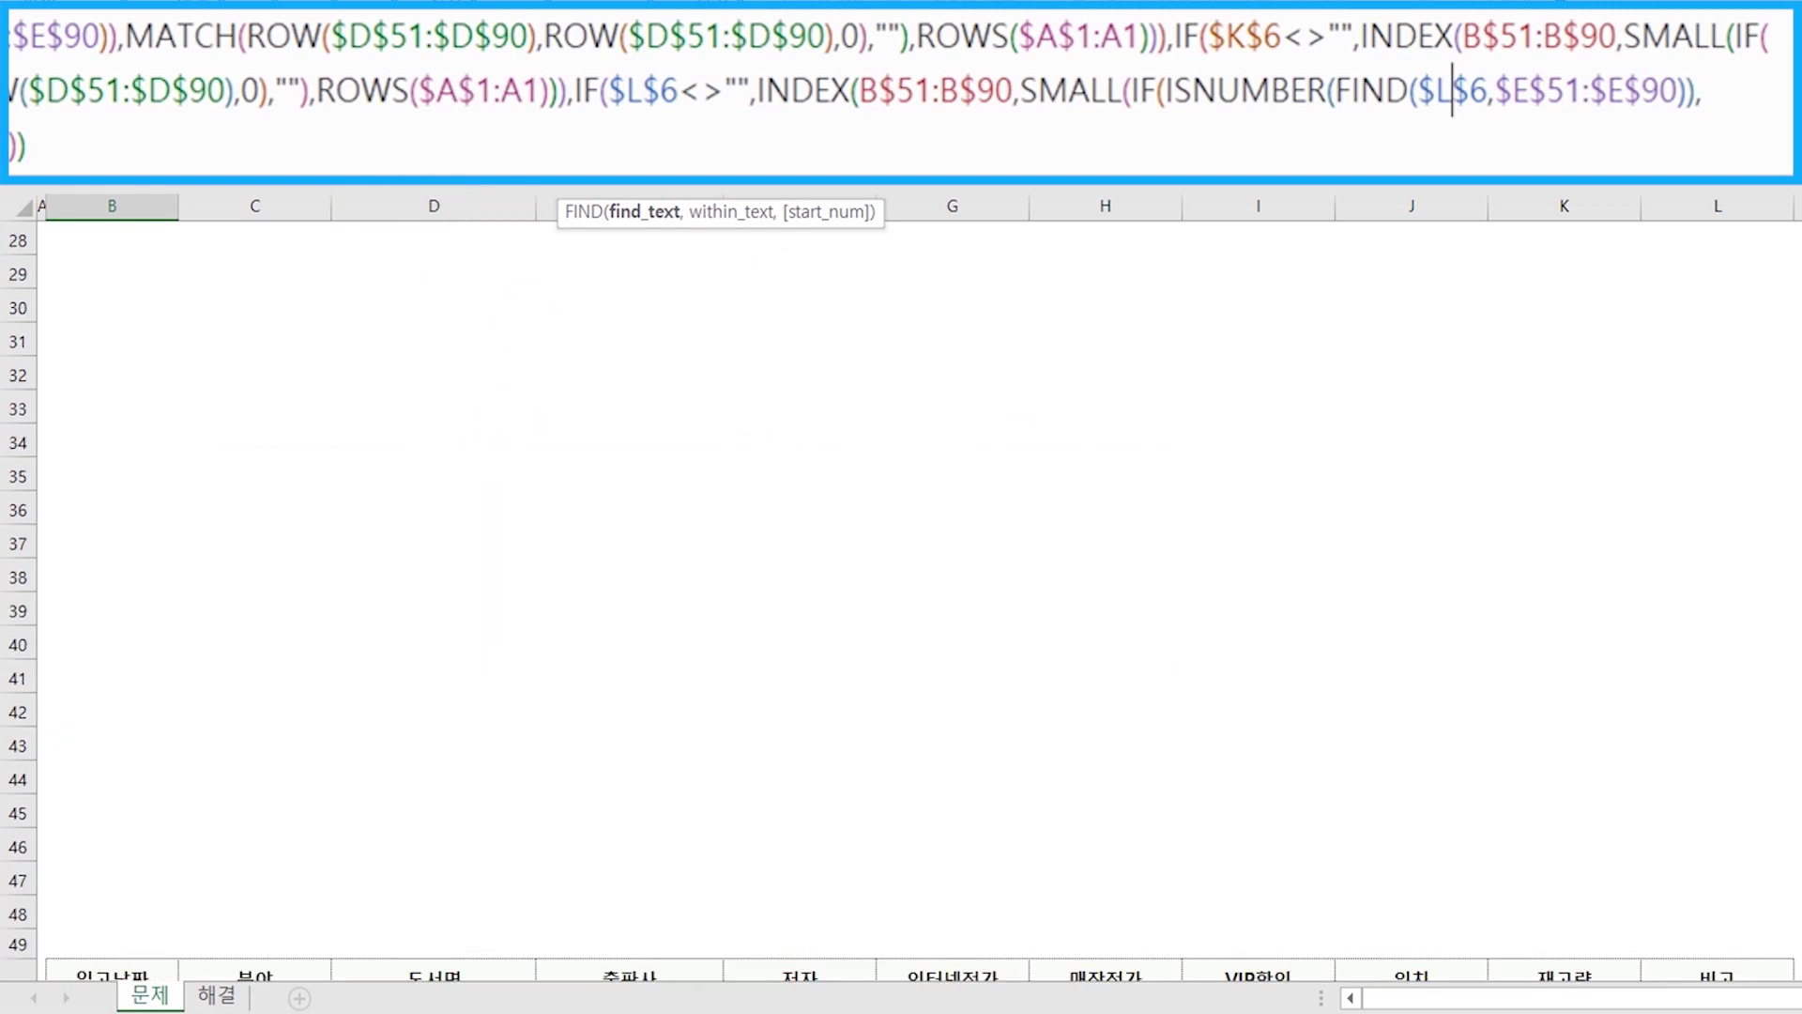
{"action": "left_click", "coordinate": [1547, 90]}
{"action": "left_click", "coordinate": [1529, 90]}
{"action": "key", "text": "BackSpace"}
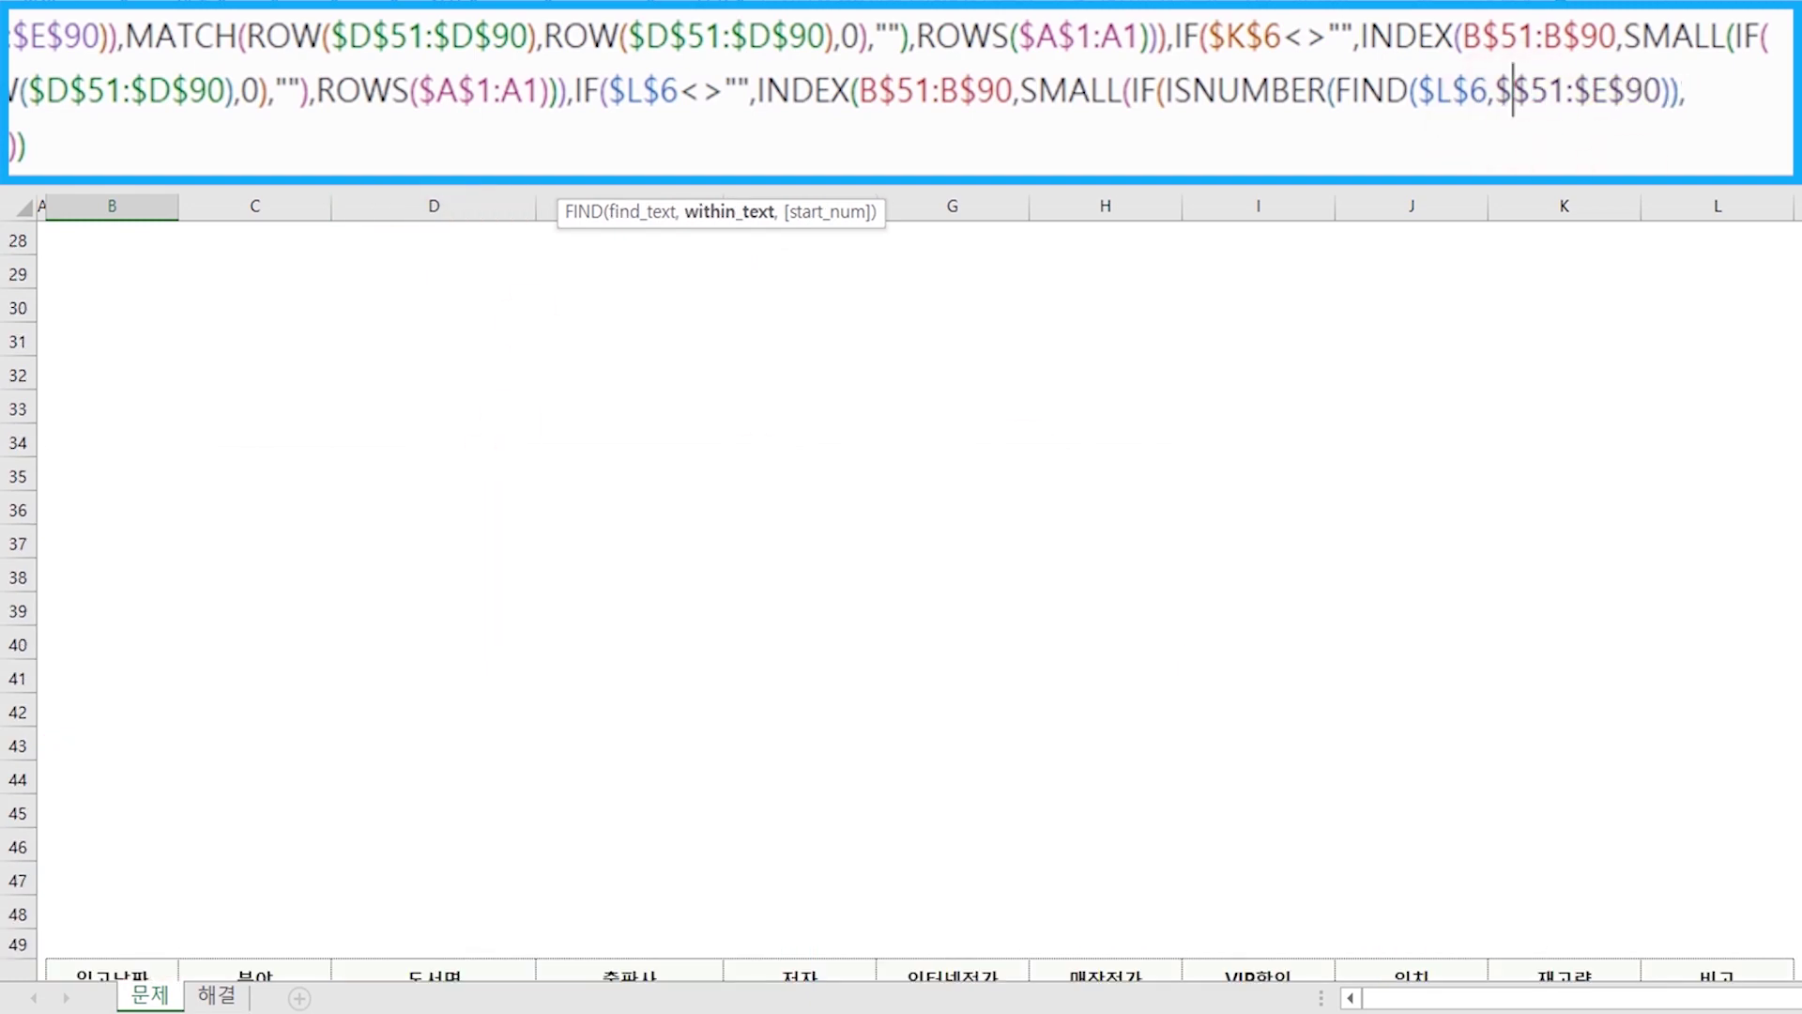
{"action": "type", "text": "D"}
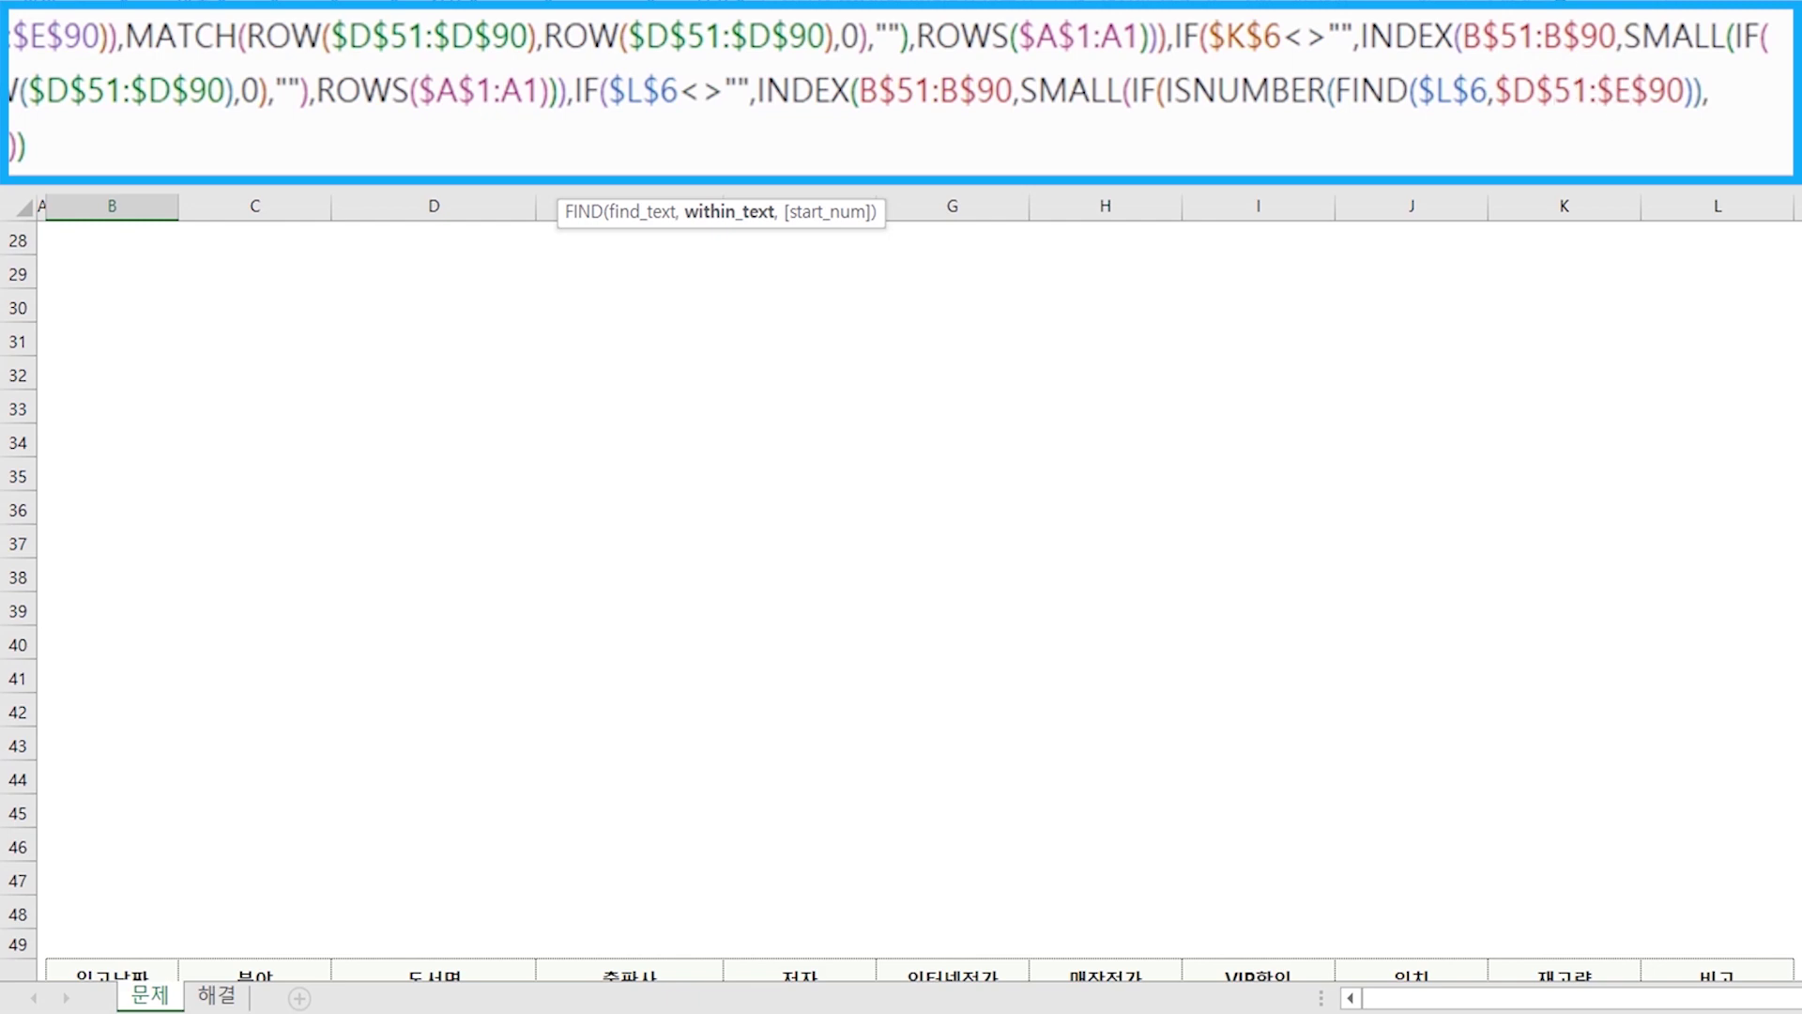
{"action": "left_click", "coordinate": [1645, 90]}
{"action": "key", "text": "BackSpace"}
{"action": "type", "text": "D"}
Close the formula with ,"") so it returns blank otherwise, and enter it in B12.
{"action": "left_click", "coordinate": [227, 147]}
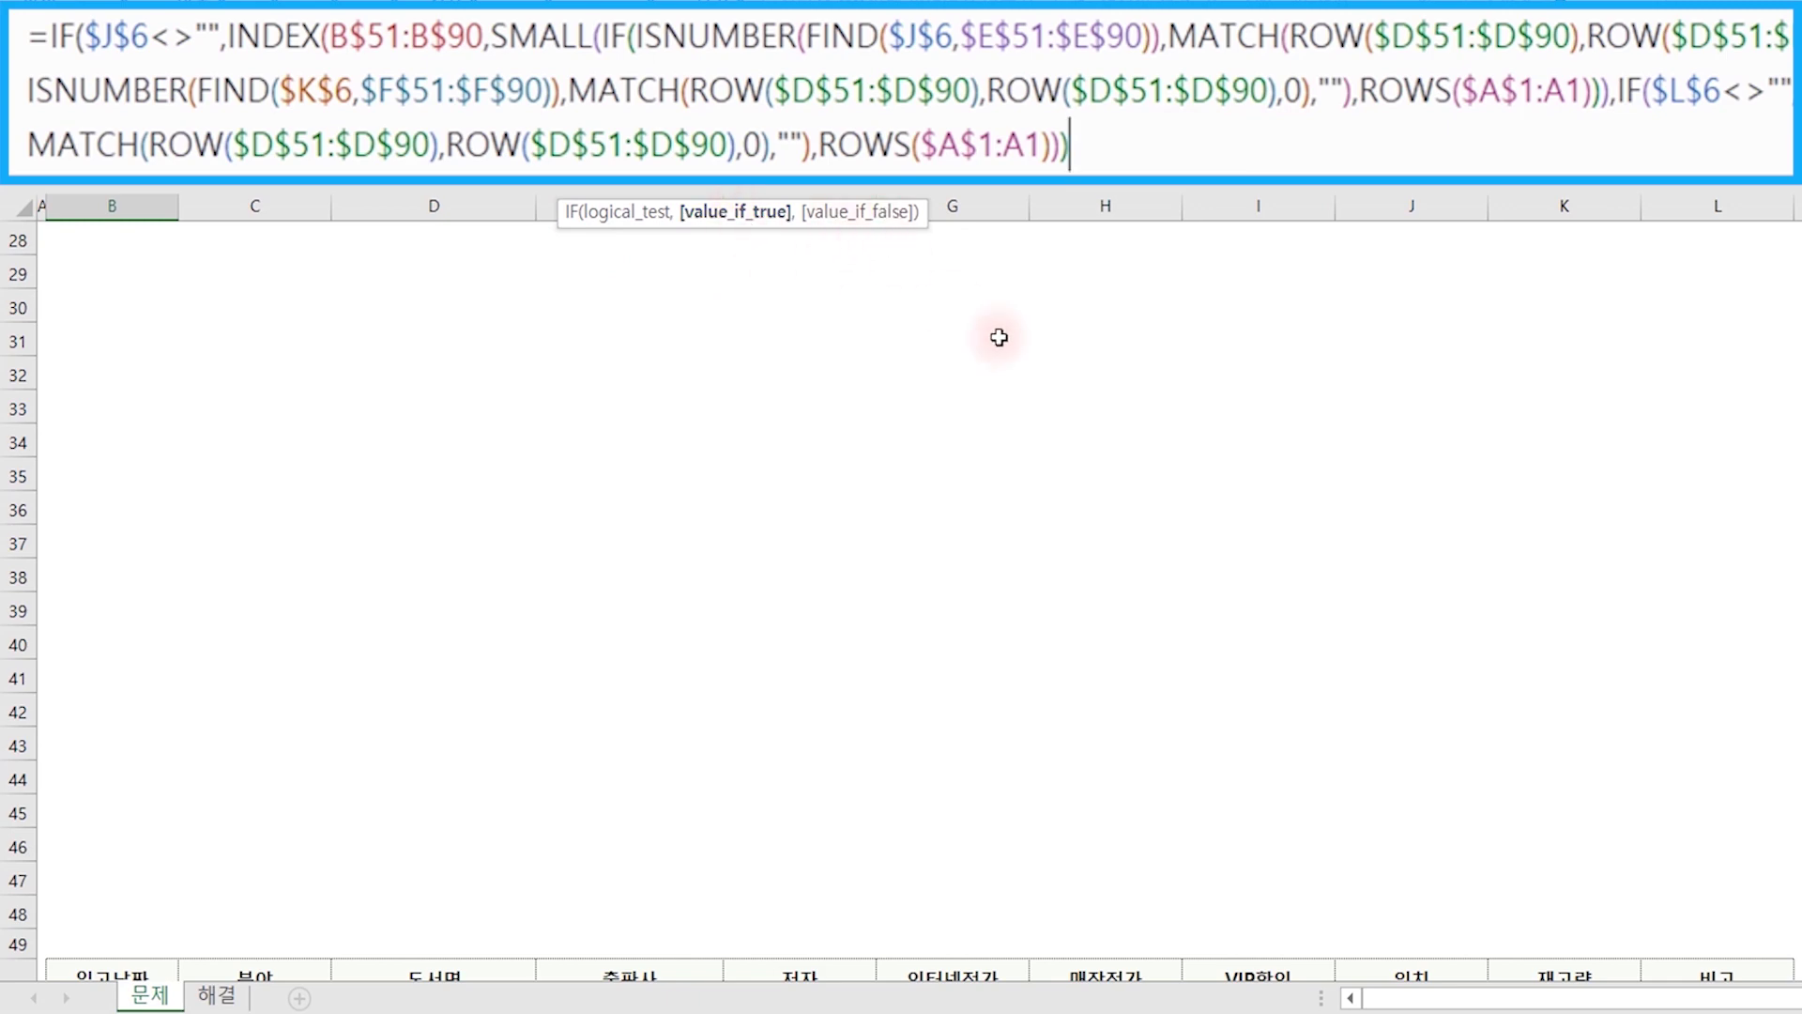
{"action": "type", "text": ","}
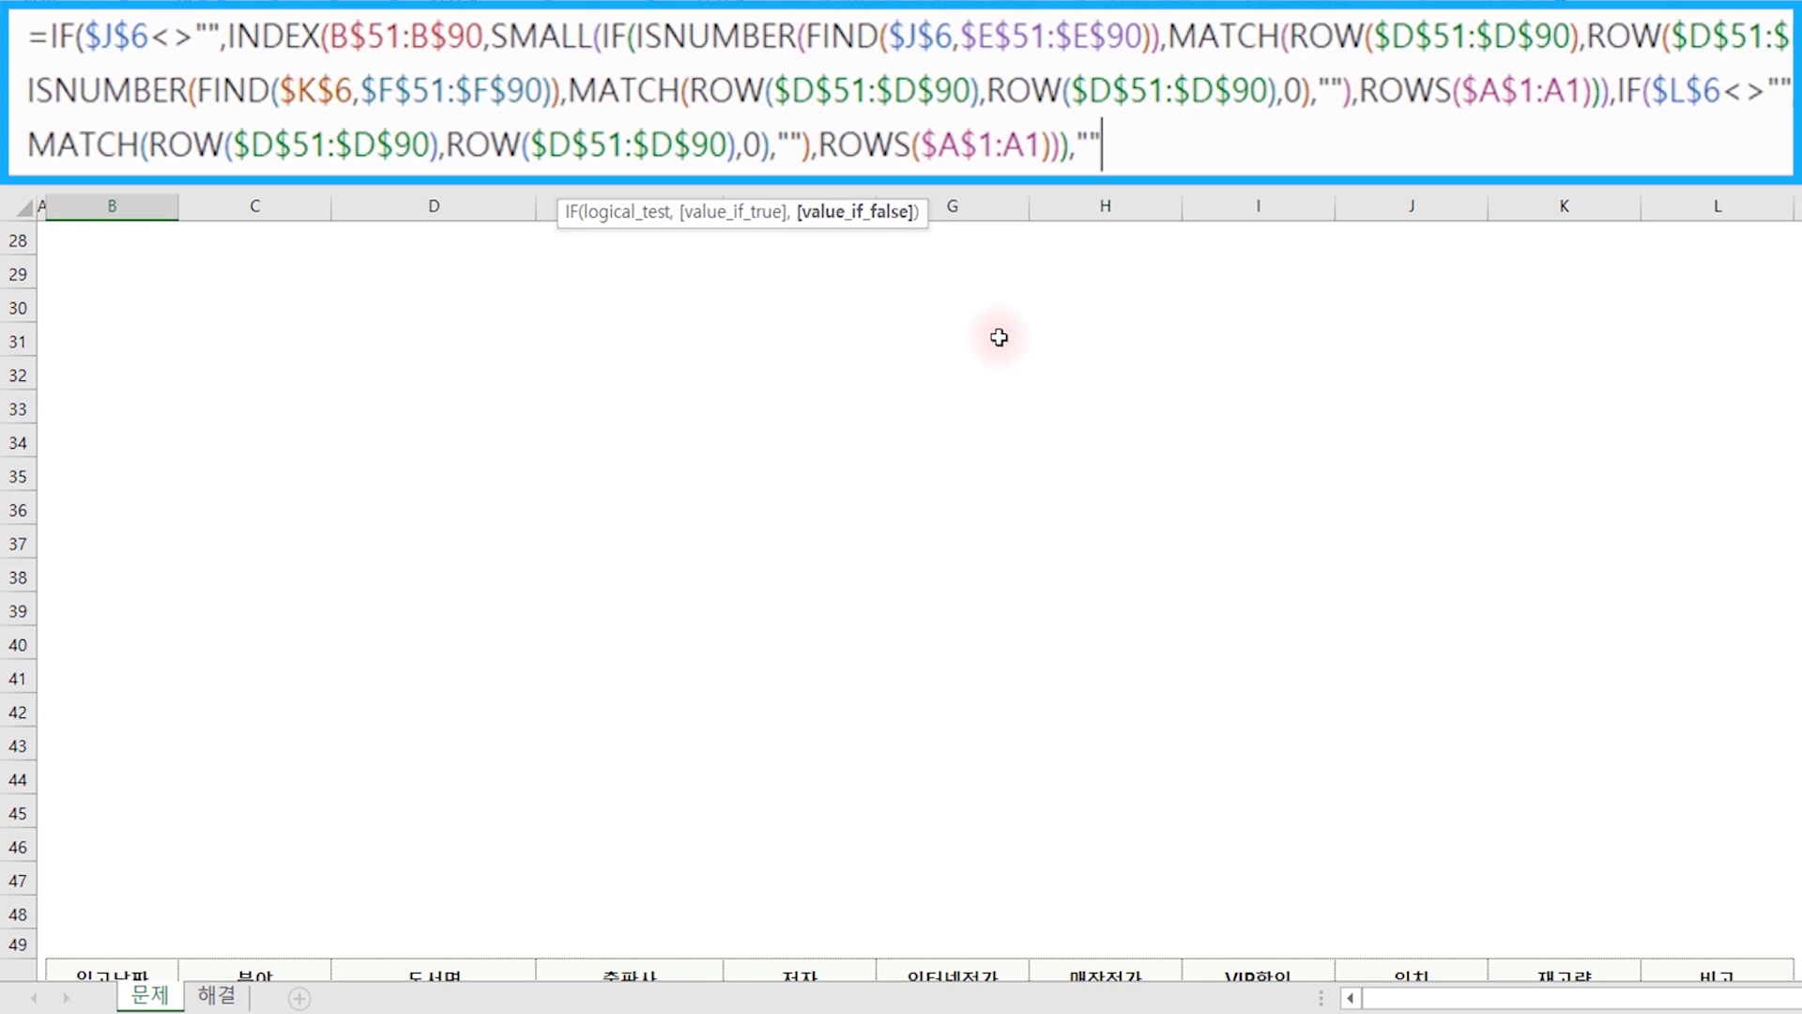
{"action": "scroll", "coordinate": [1690, 657], "scroll_direction": "up", "scroll_amount": 7}
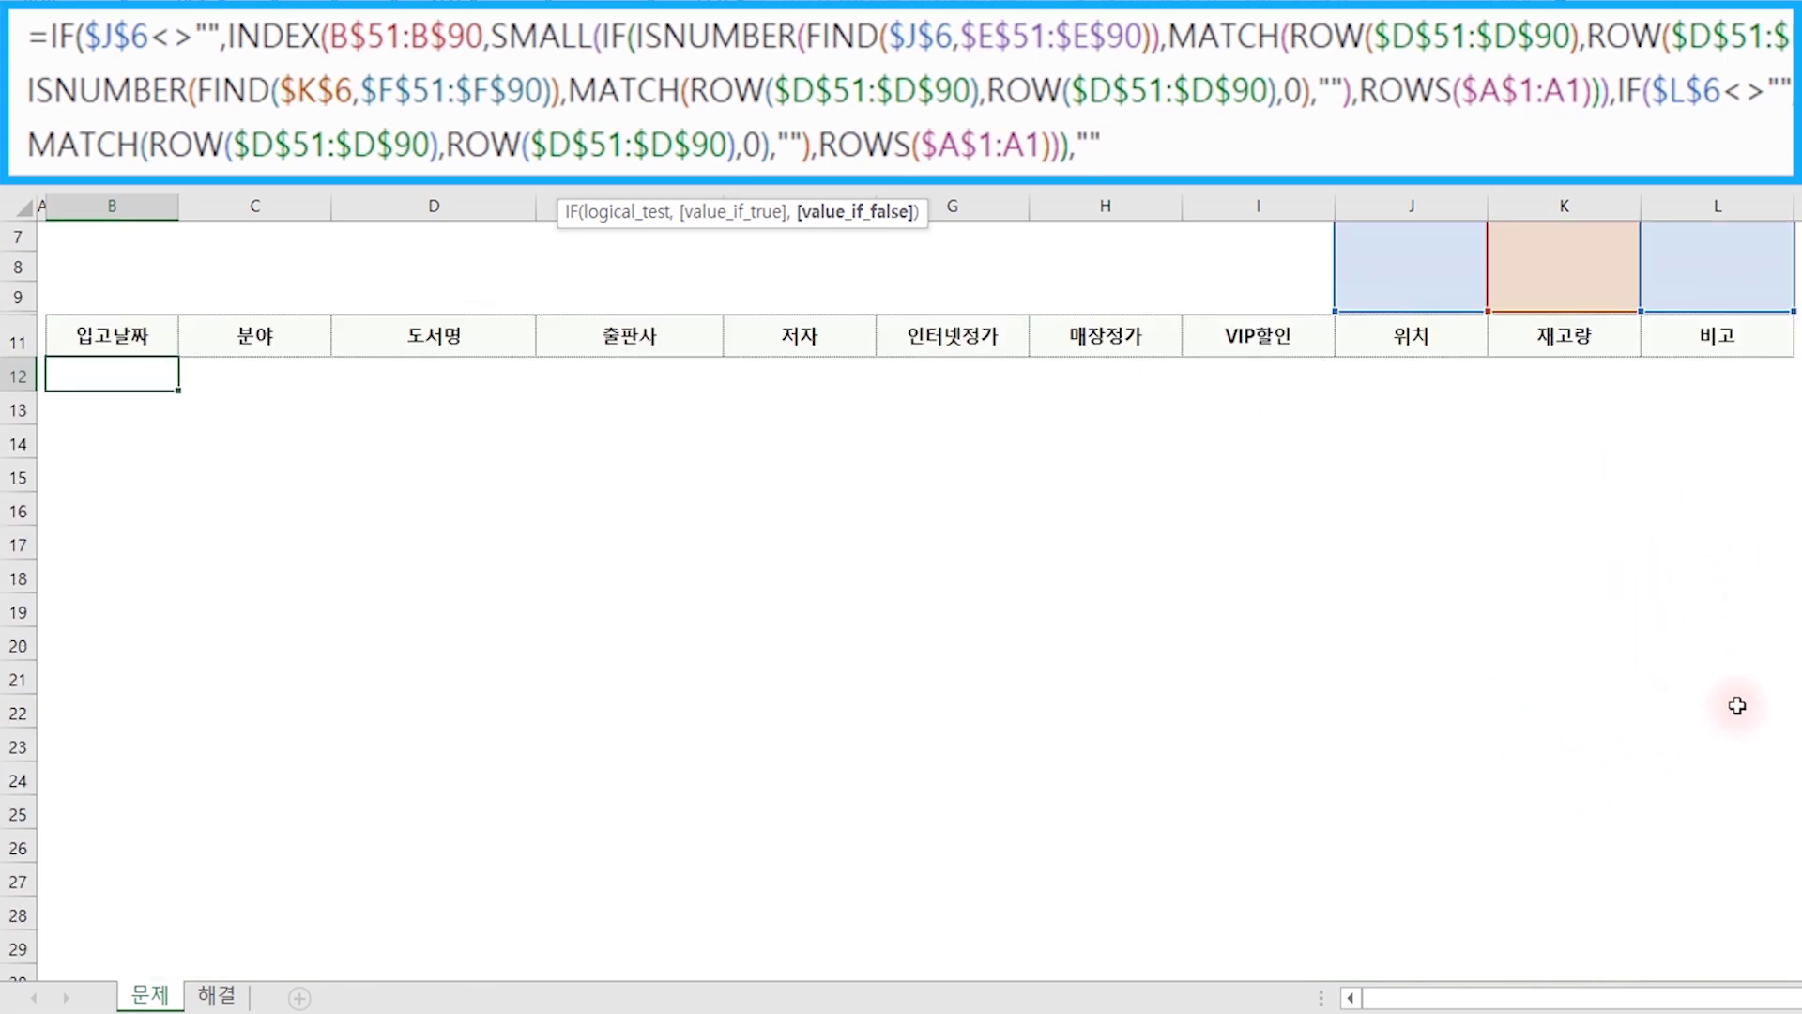
{"action": "scroll", "coordinate": [1739, 470], "scroll_direction": "up", "scroll_amount": 2}
{"action": "type", "text": ")"}
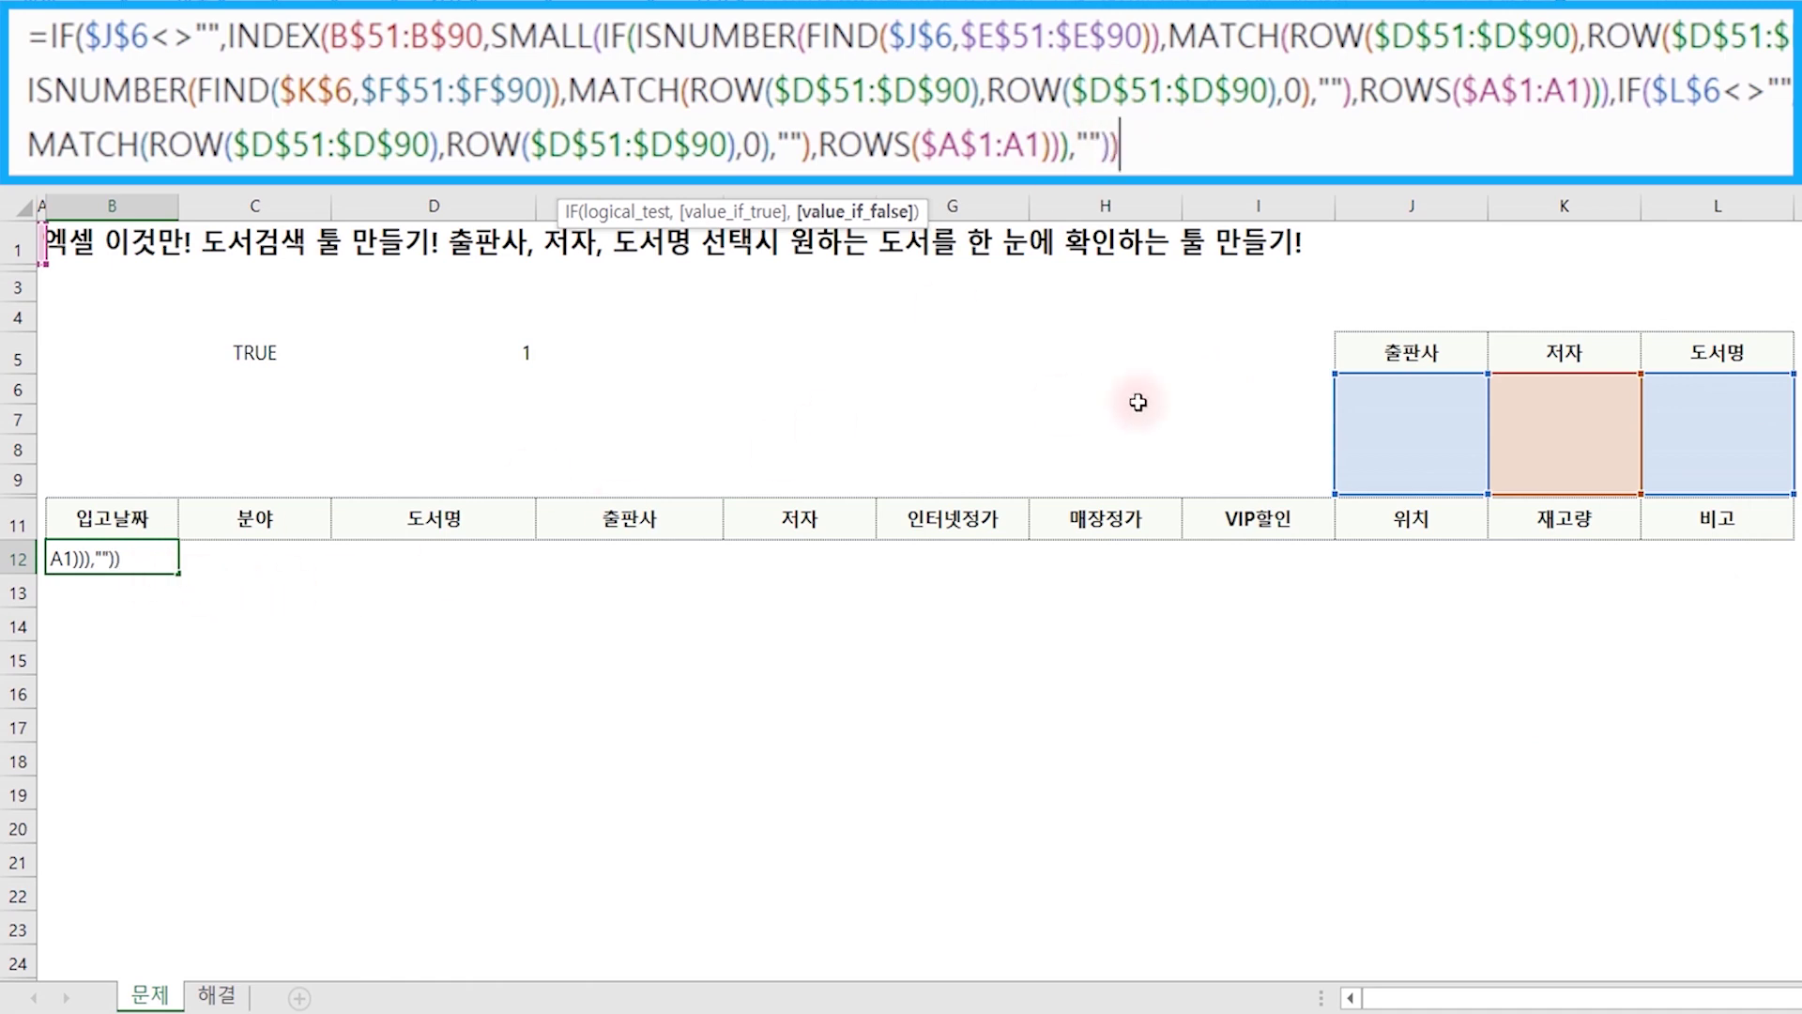
{"action": "type", "text": ")"}
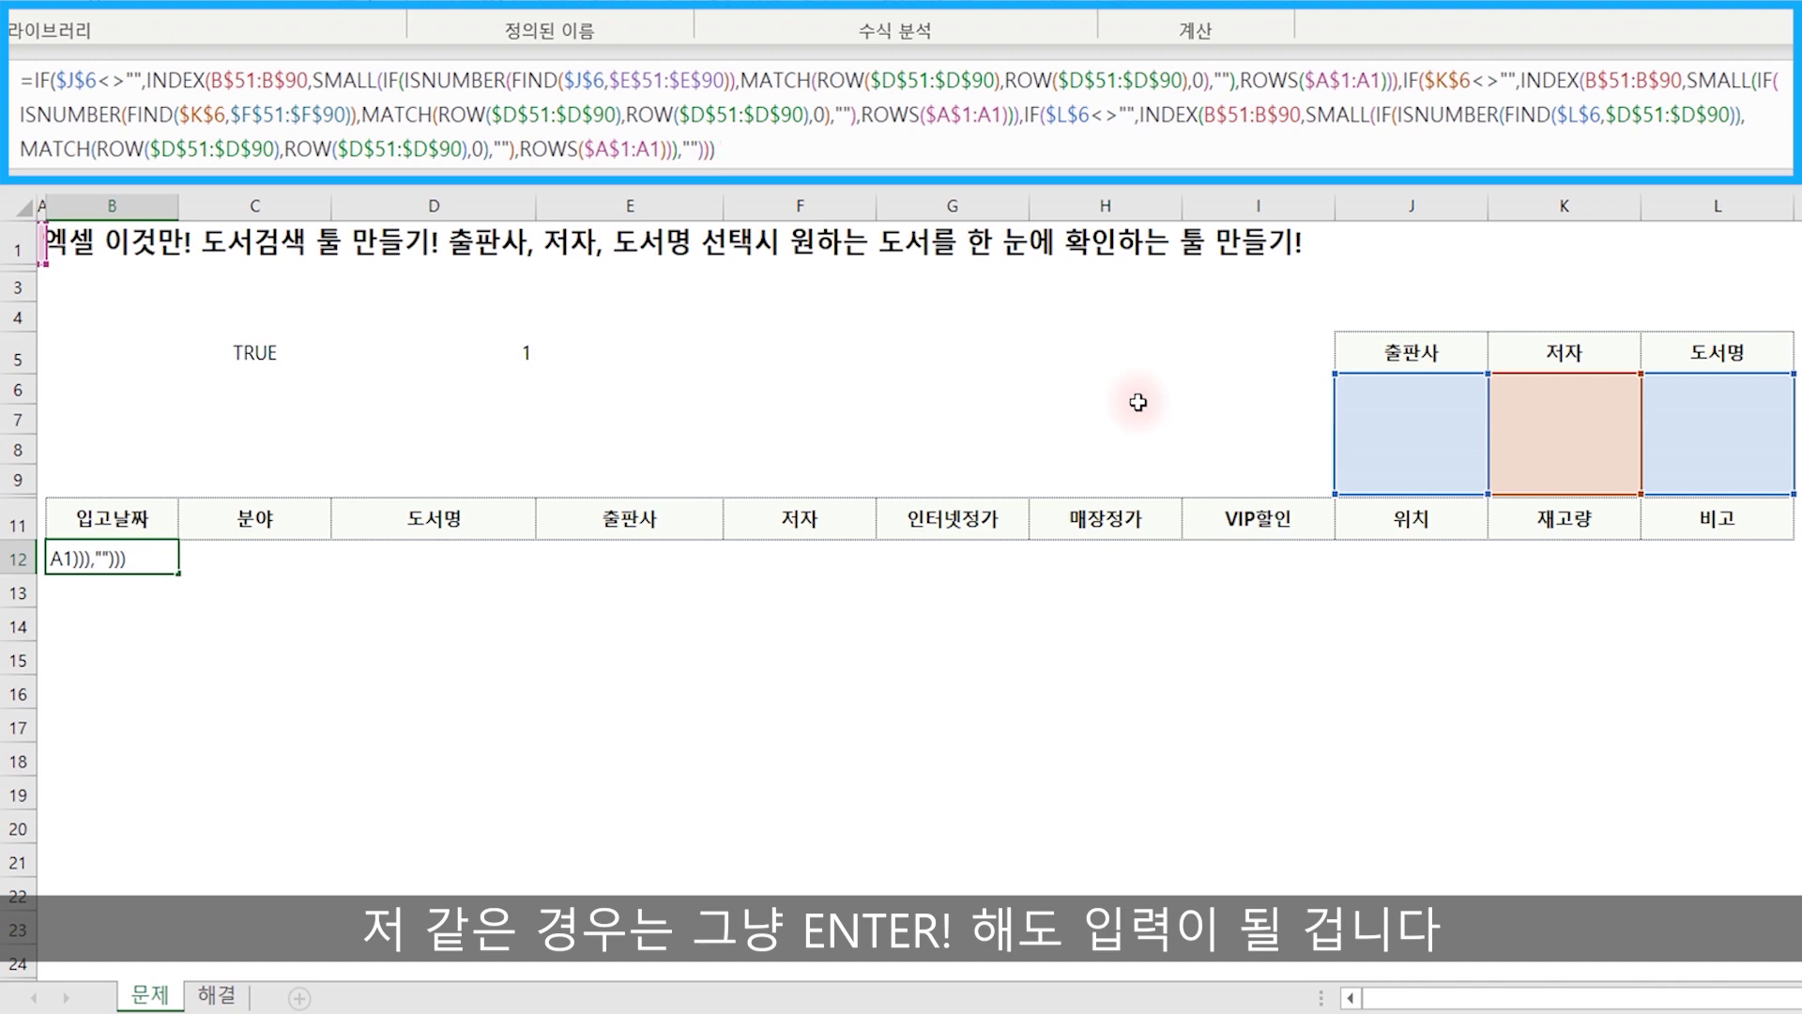
{"action": "key", "text": "Return"}
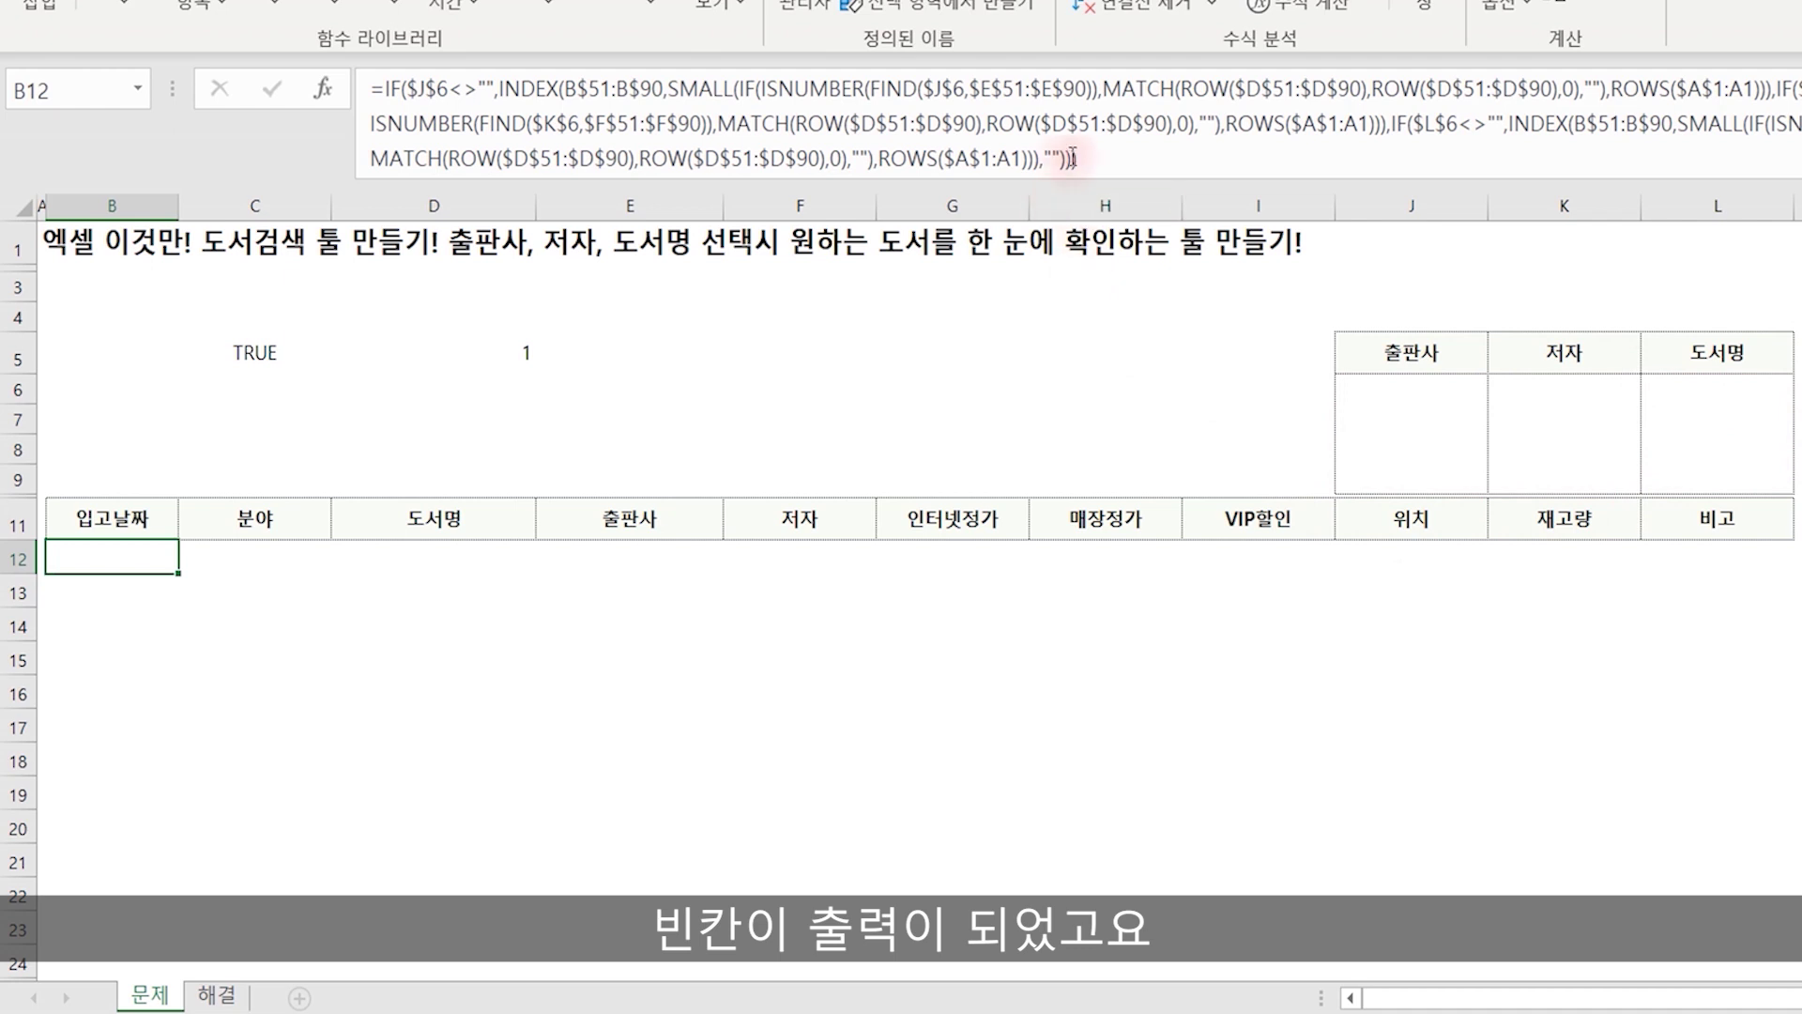
Enter J as the publisher search criterion in J6.
{"action": "left_click", "coordinate": [1424, 449]}
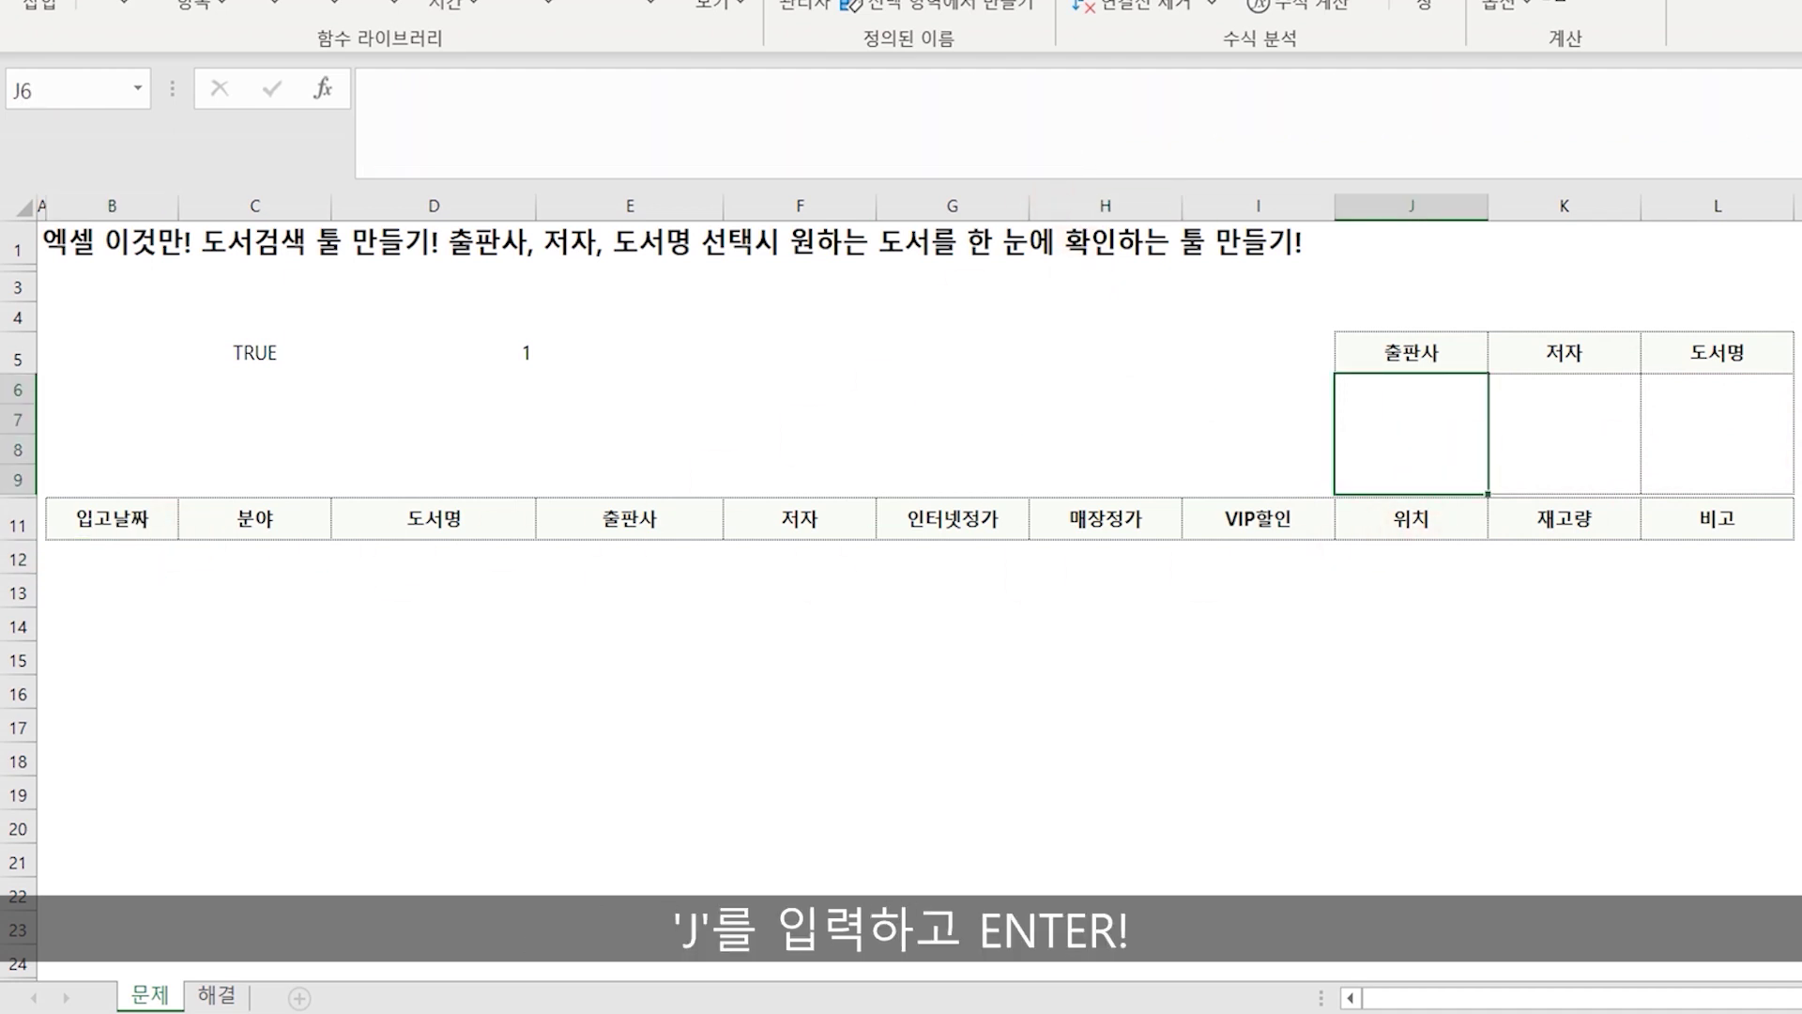
{"action": "key", "text": "F2"}
{"action": "type", "text": "J"}
{"action": "key", "text": "Return"}
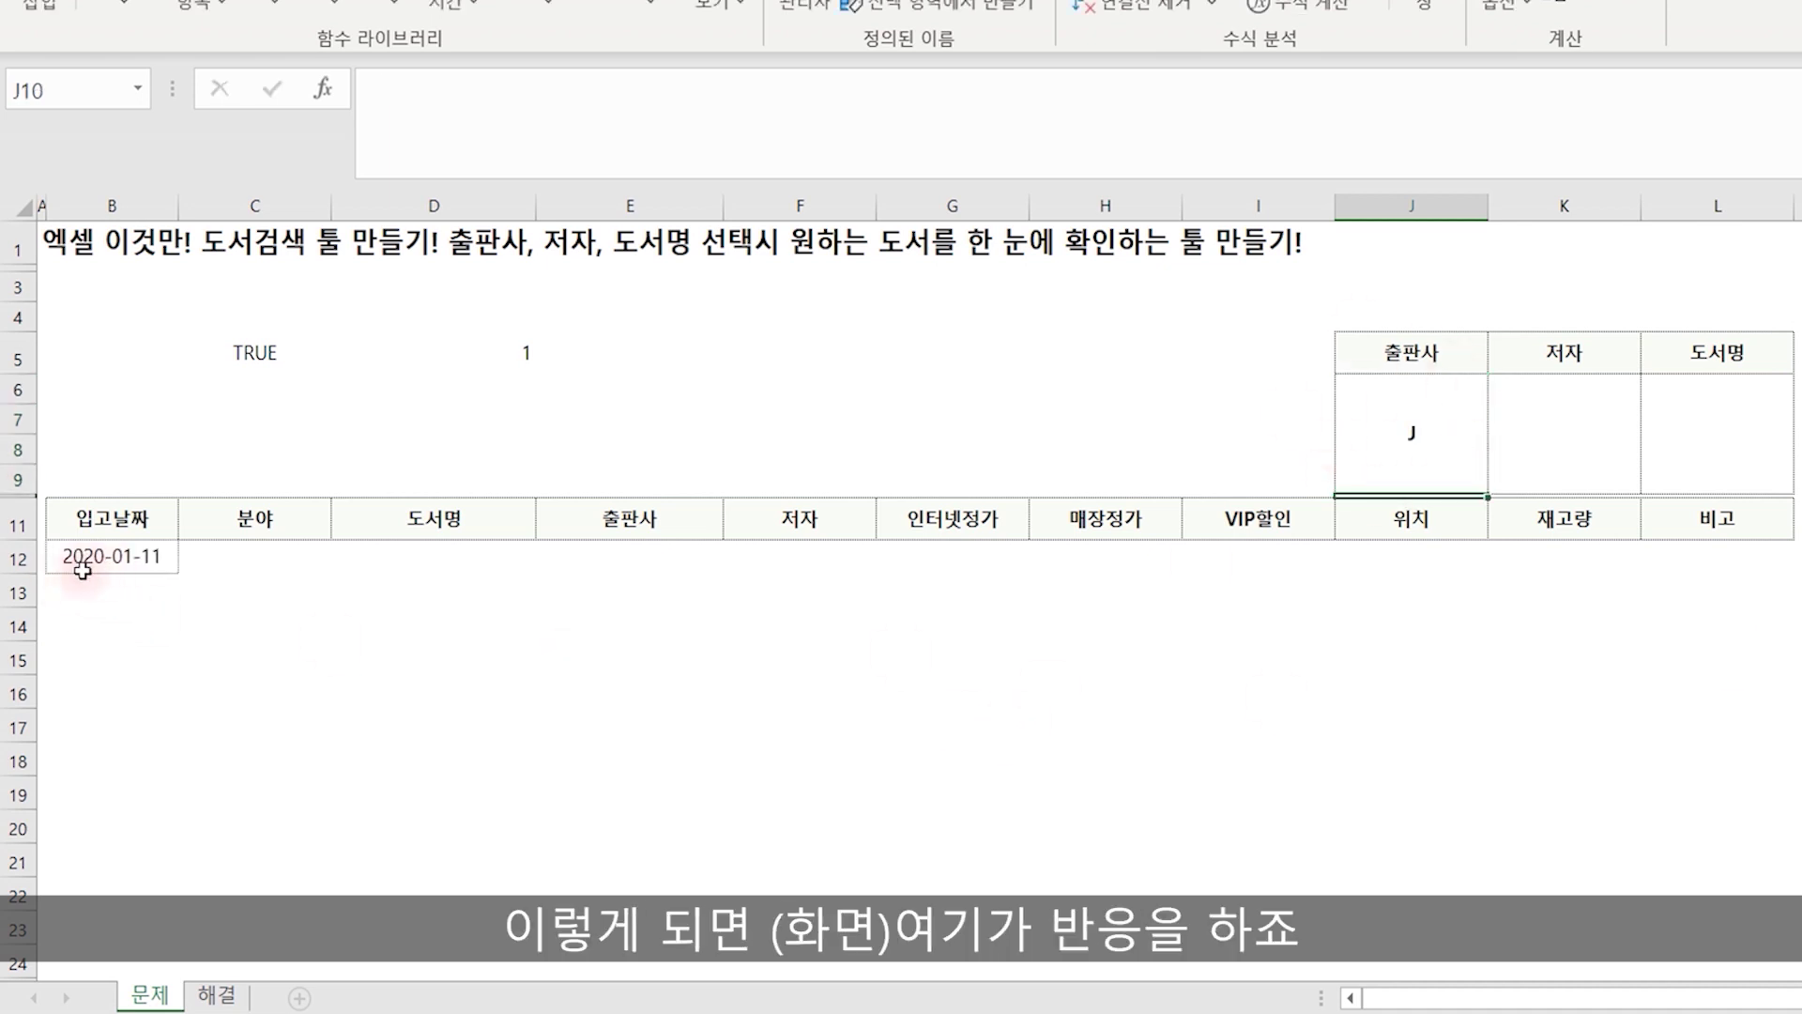
Fill B12's formula right to column L and down through row 48.
{"action": "left_click", "coordinate": [136, 560]}
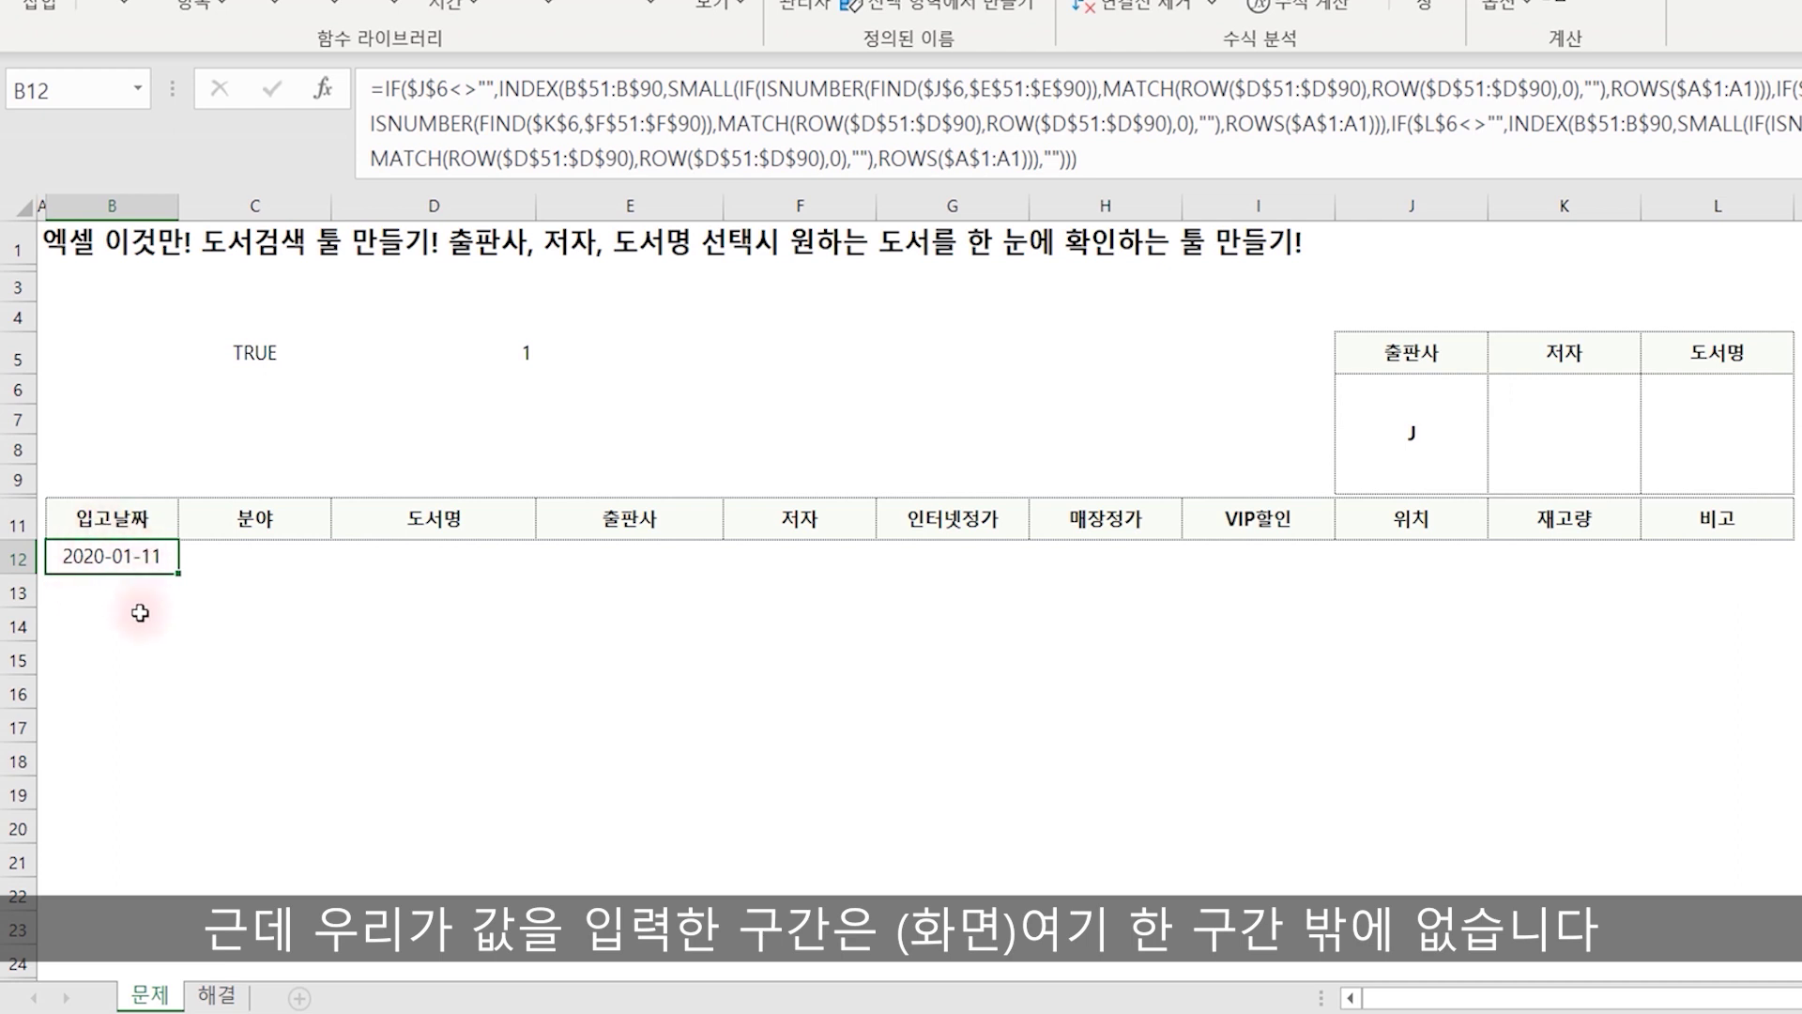
{"action": "left_click_drag", "start_coordinate": [179, 575], "coordinate": [1751, 579]}
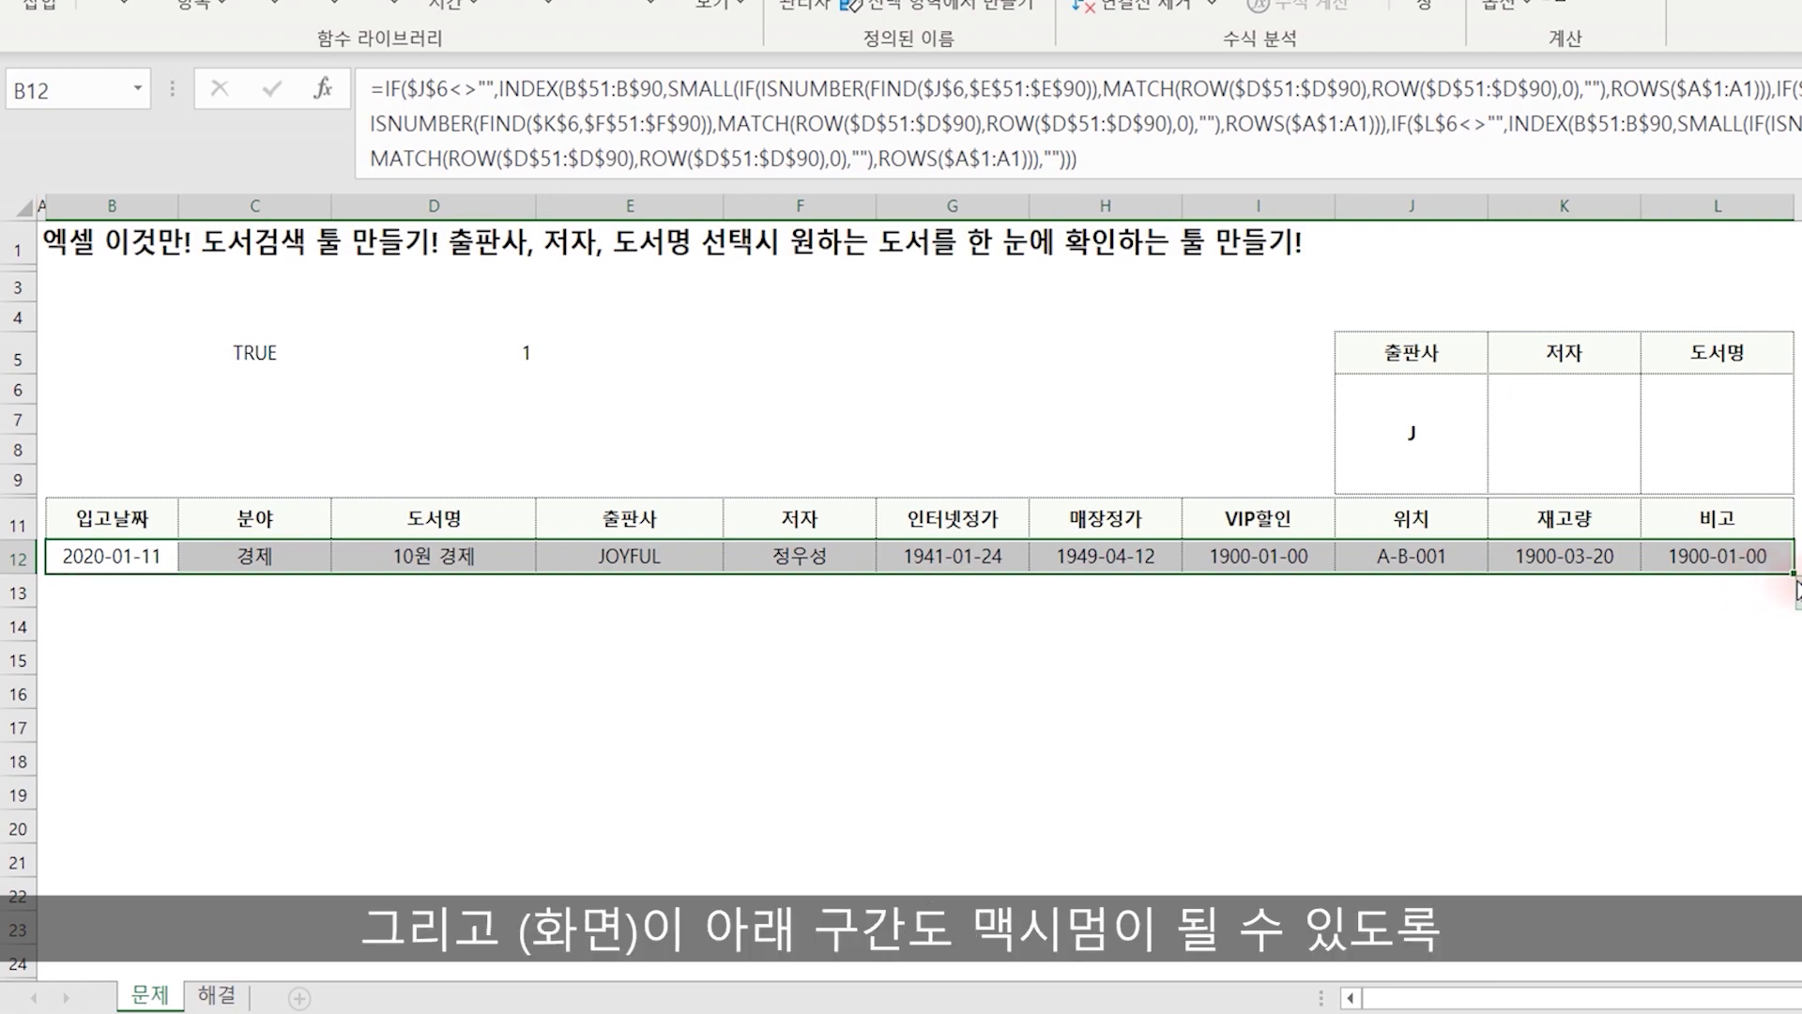
{"action": "mouse_move", "coordinate": [1791, 570]}
{"action": "left_mouse_down"}
{"action": "mouse_move", "coordinate": [1699, 420]}
{"action": "mouse_move", "coordinate": [1746, 441]}
{"action": "left_mouse_up"}
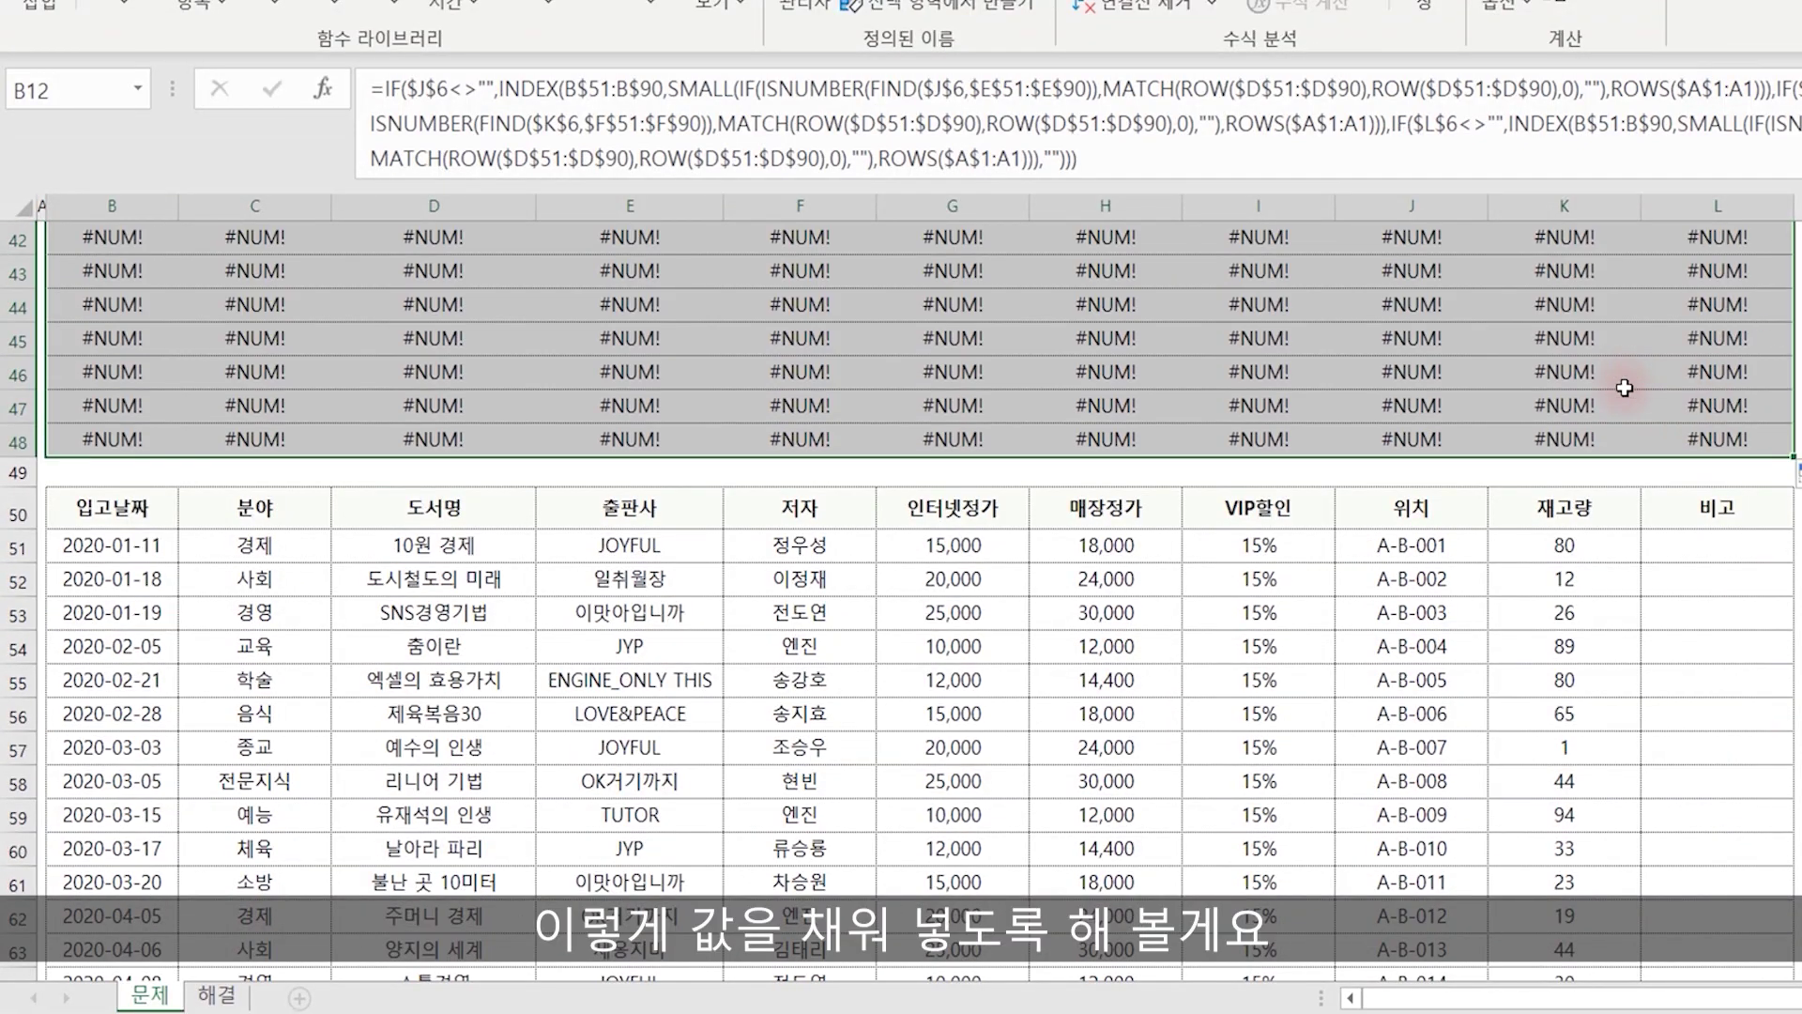
{"action": "scroll", "coordinate": [1464, 516], "scroll_direction": "up", "scroll_amount": 5}
{"action": "scroll", "coordinate": [1286, 503], "scroll_direction": "up", "scroll_amount": 2}
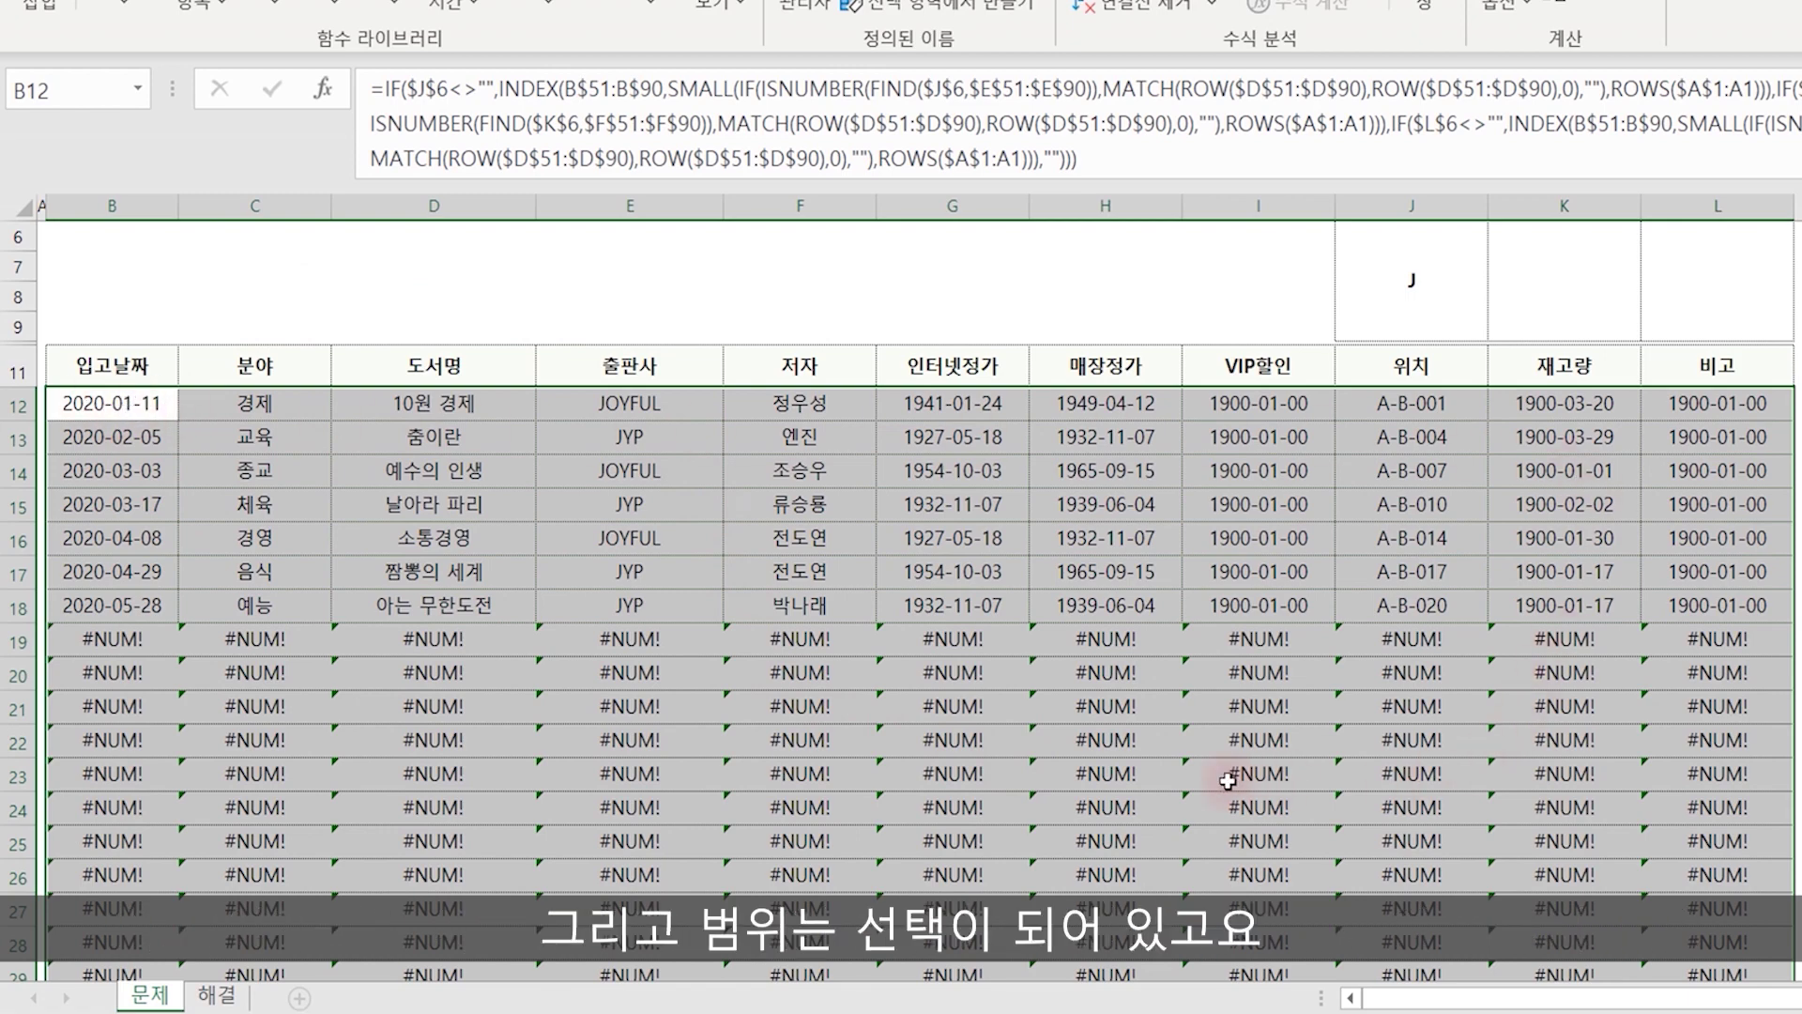
Wrap the formula in IFERROR(…,"") and apply it to the whole B12:L48 selection.
{"action": "key", "text": "F2"}
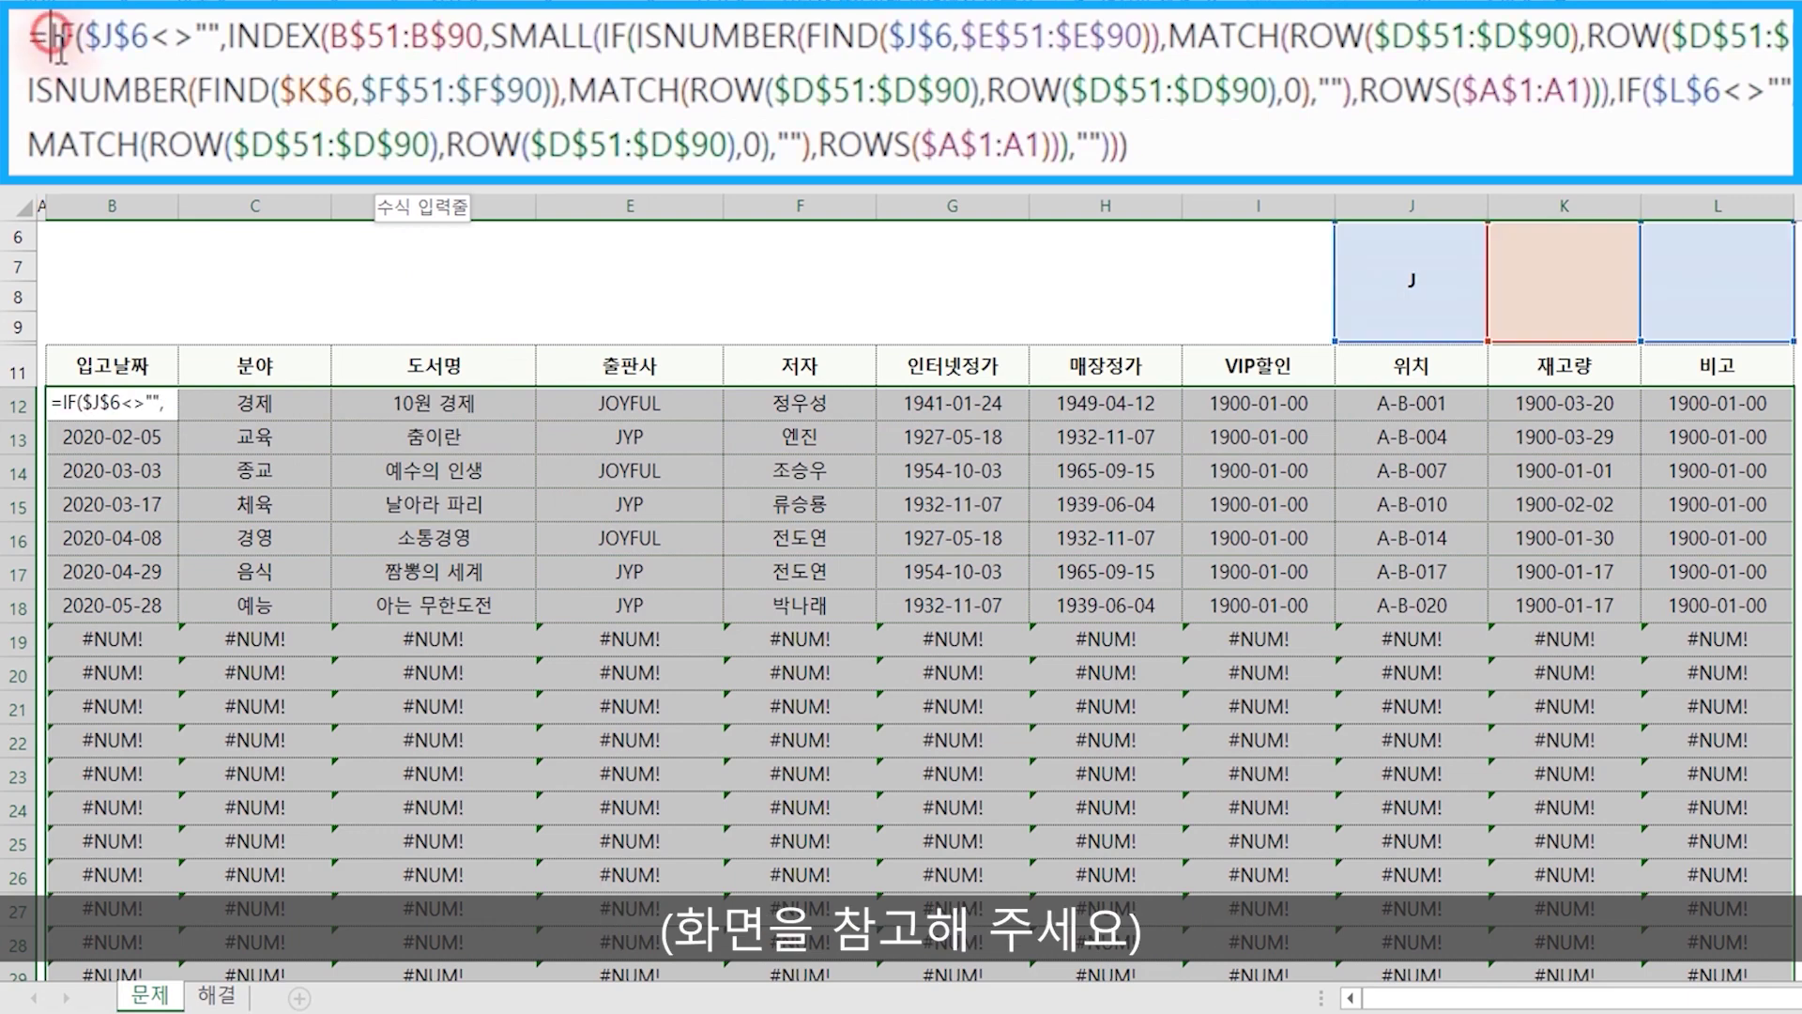
{"action": "type", "text": "IF"}
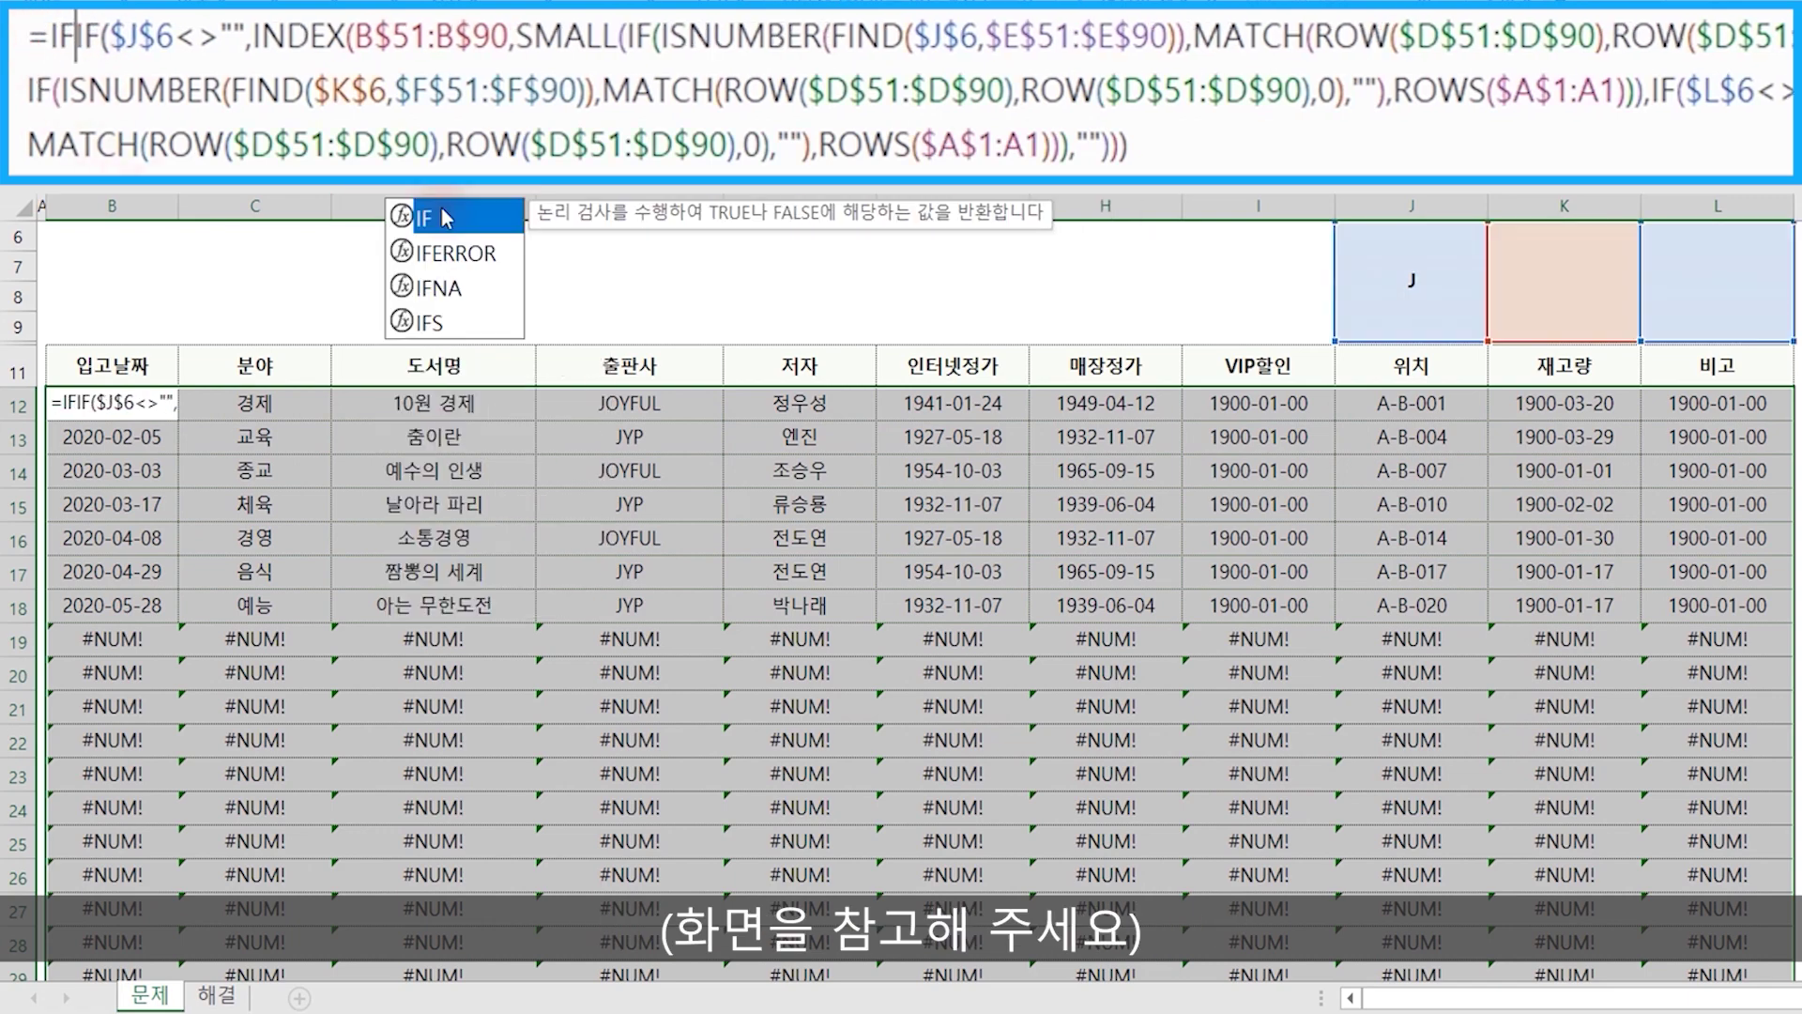
{"action": "type", "text": "ERROR("}
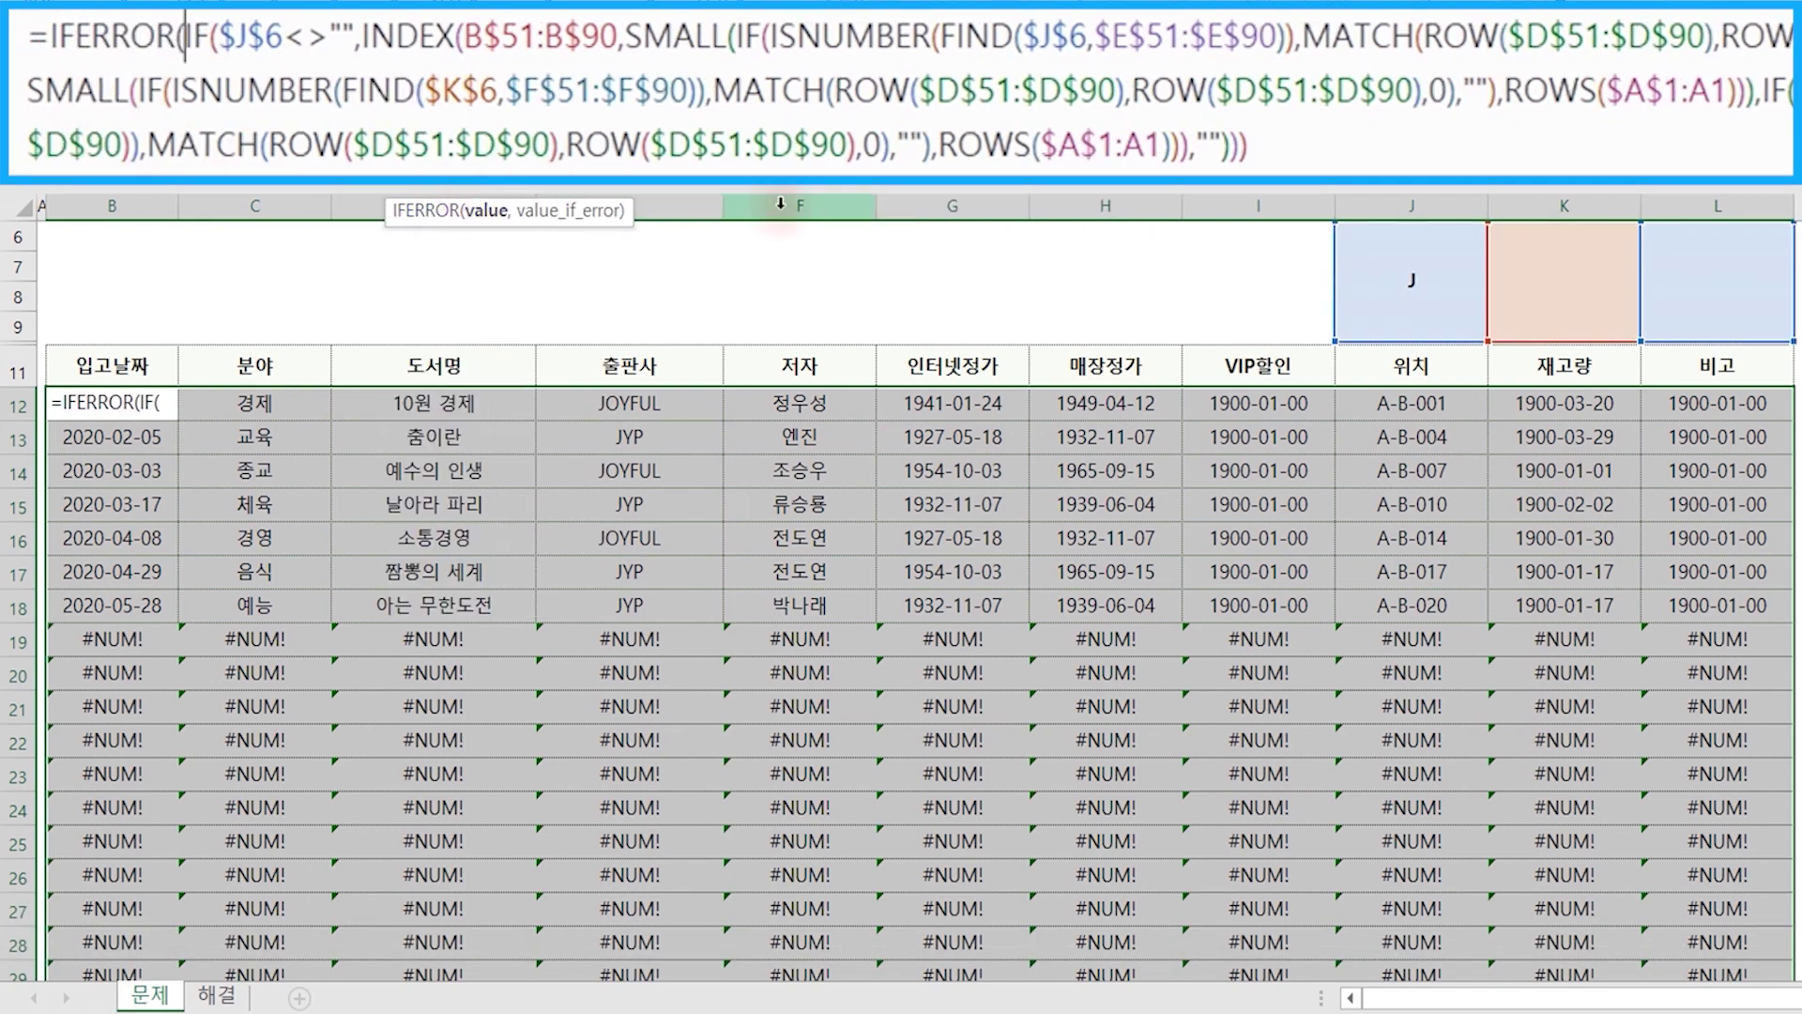
{"action": "left_click", "coordinate": [1305, 150]}
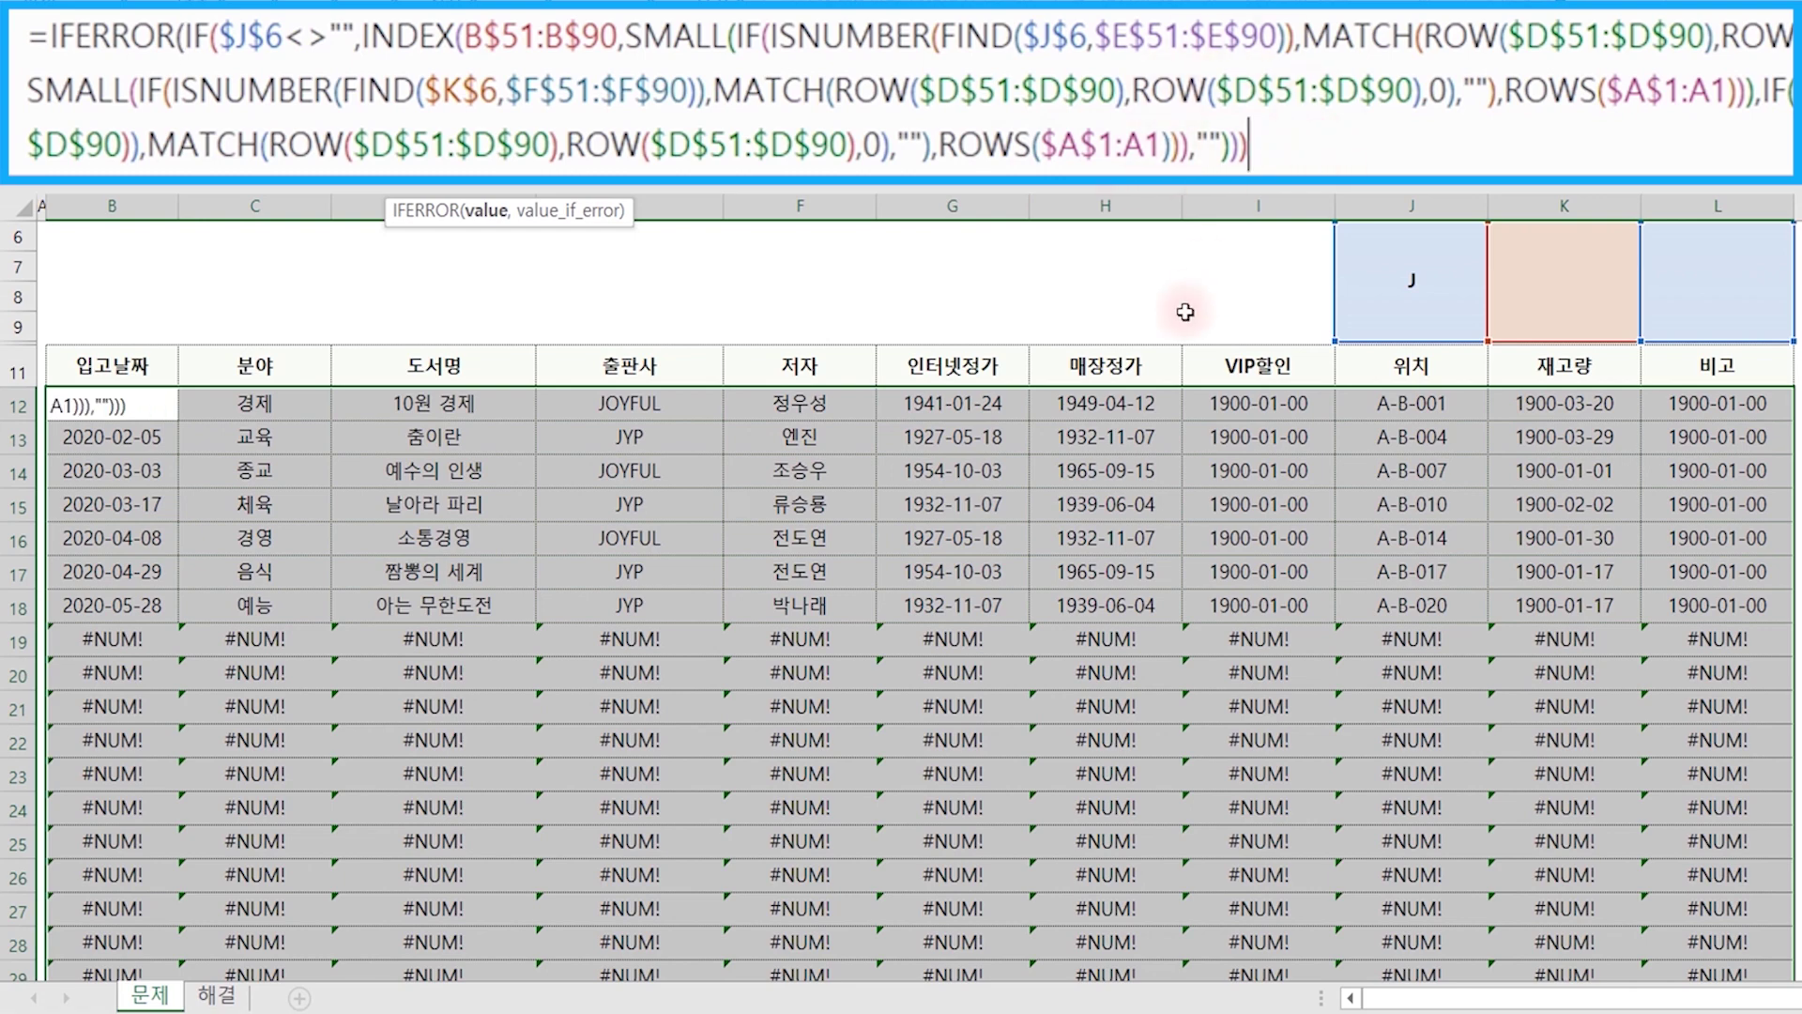
{"action": "type", "text": ",0"}
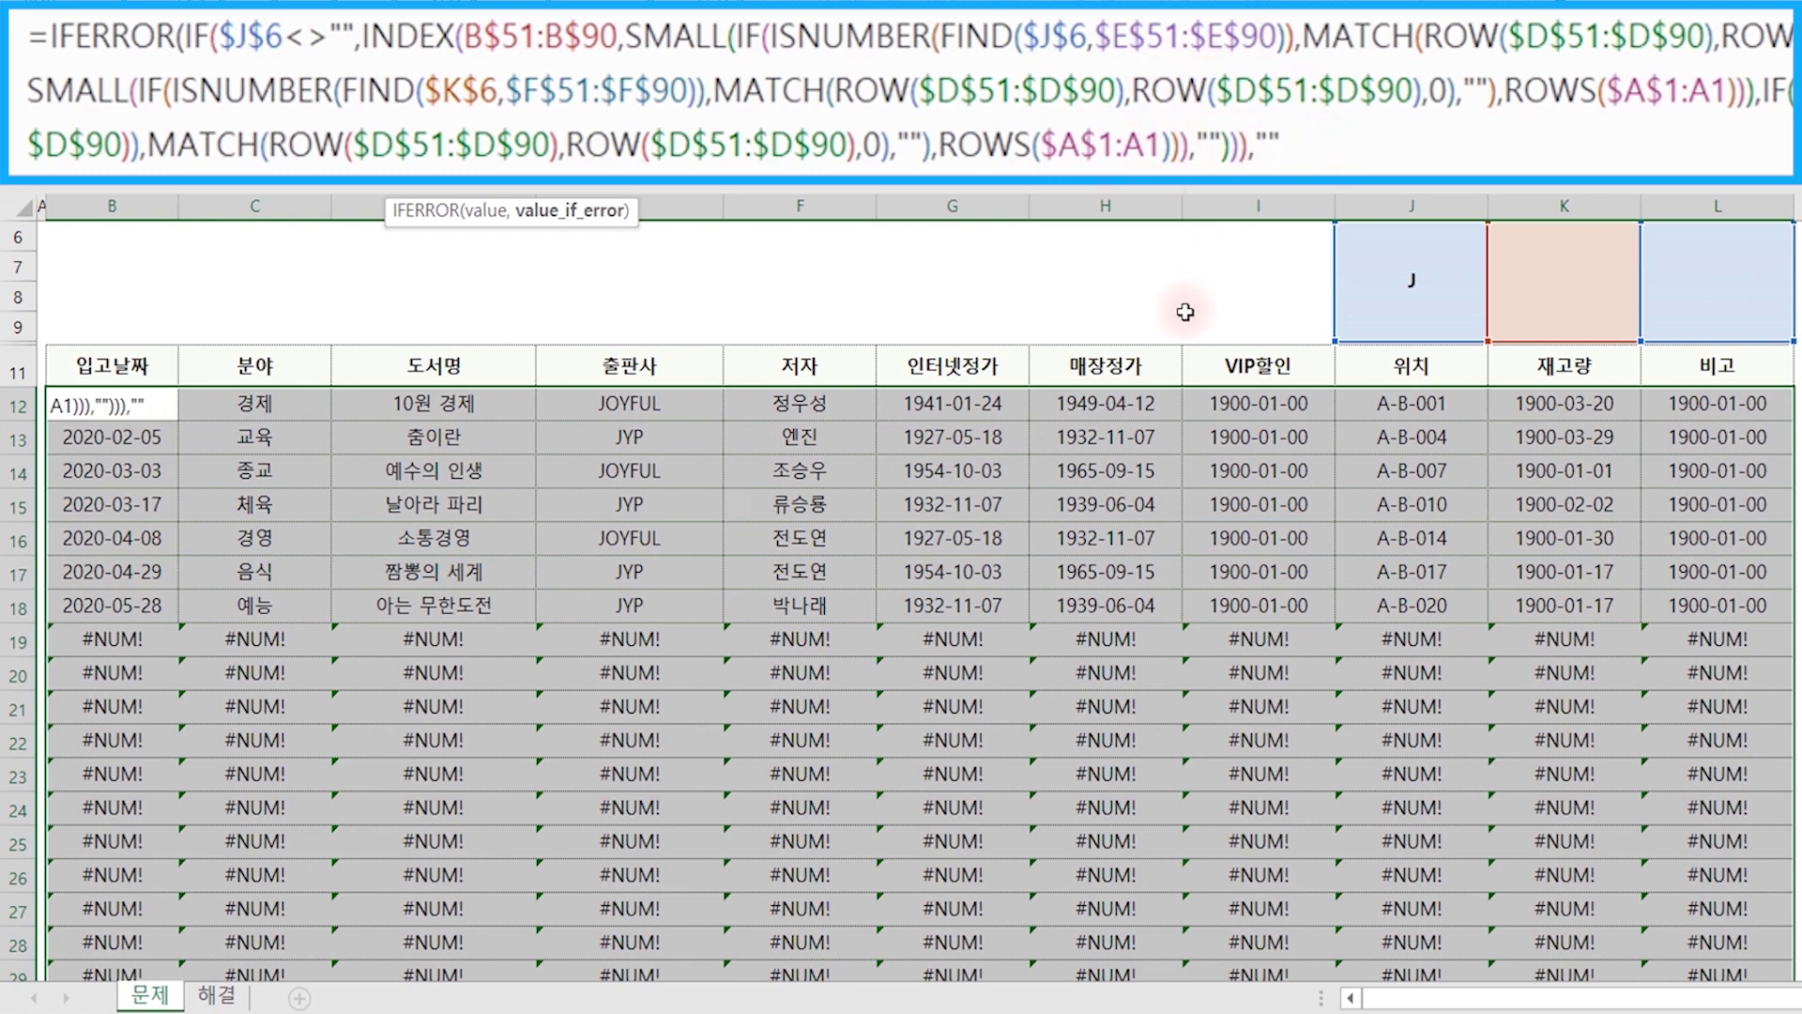
{"action": "type", "text": ")"}
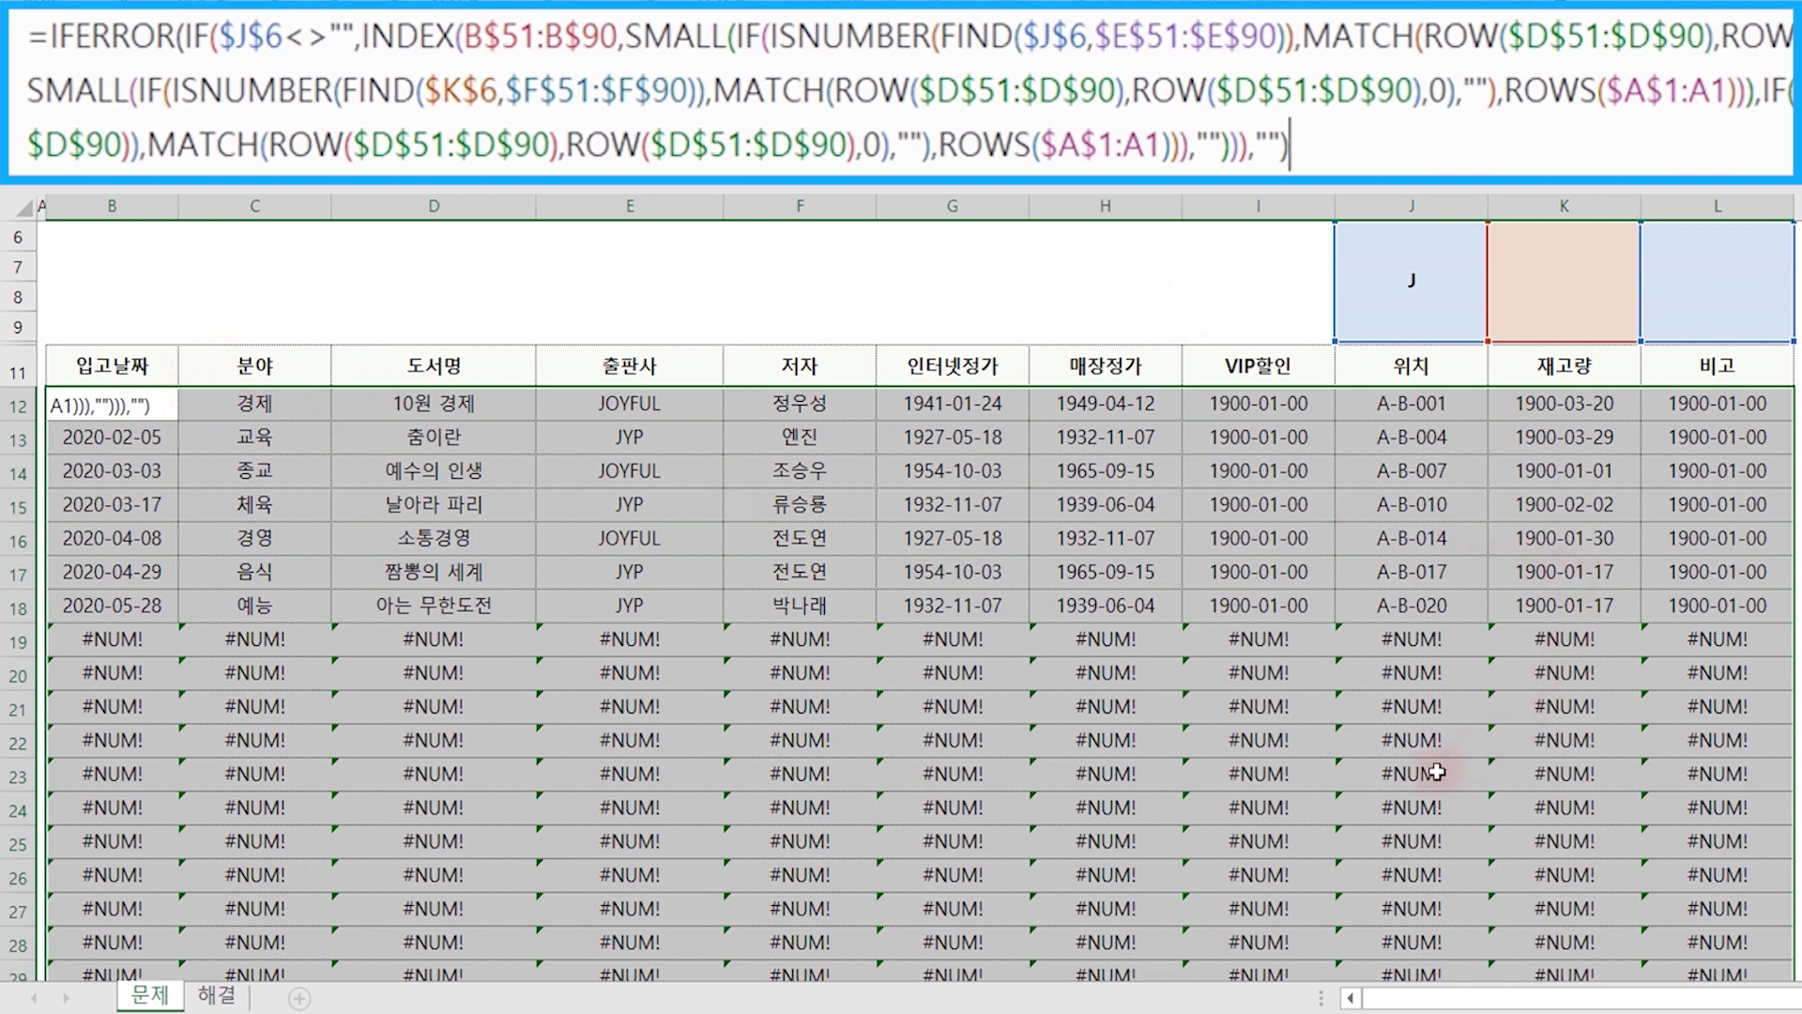
{"action": "key", "text": "ctrl+Return"}
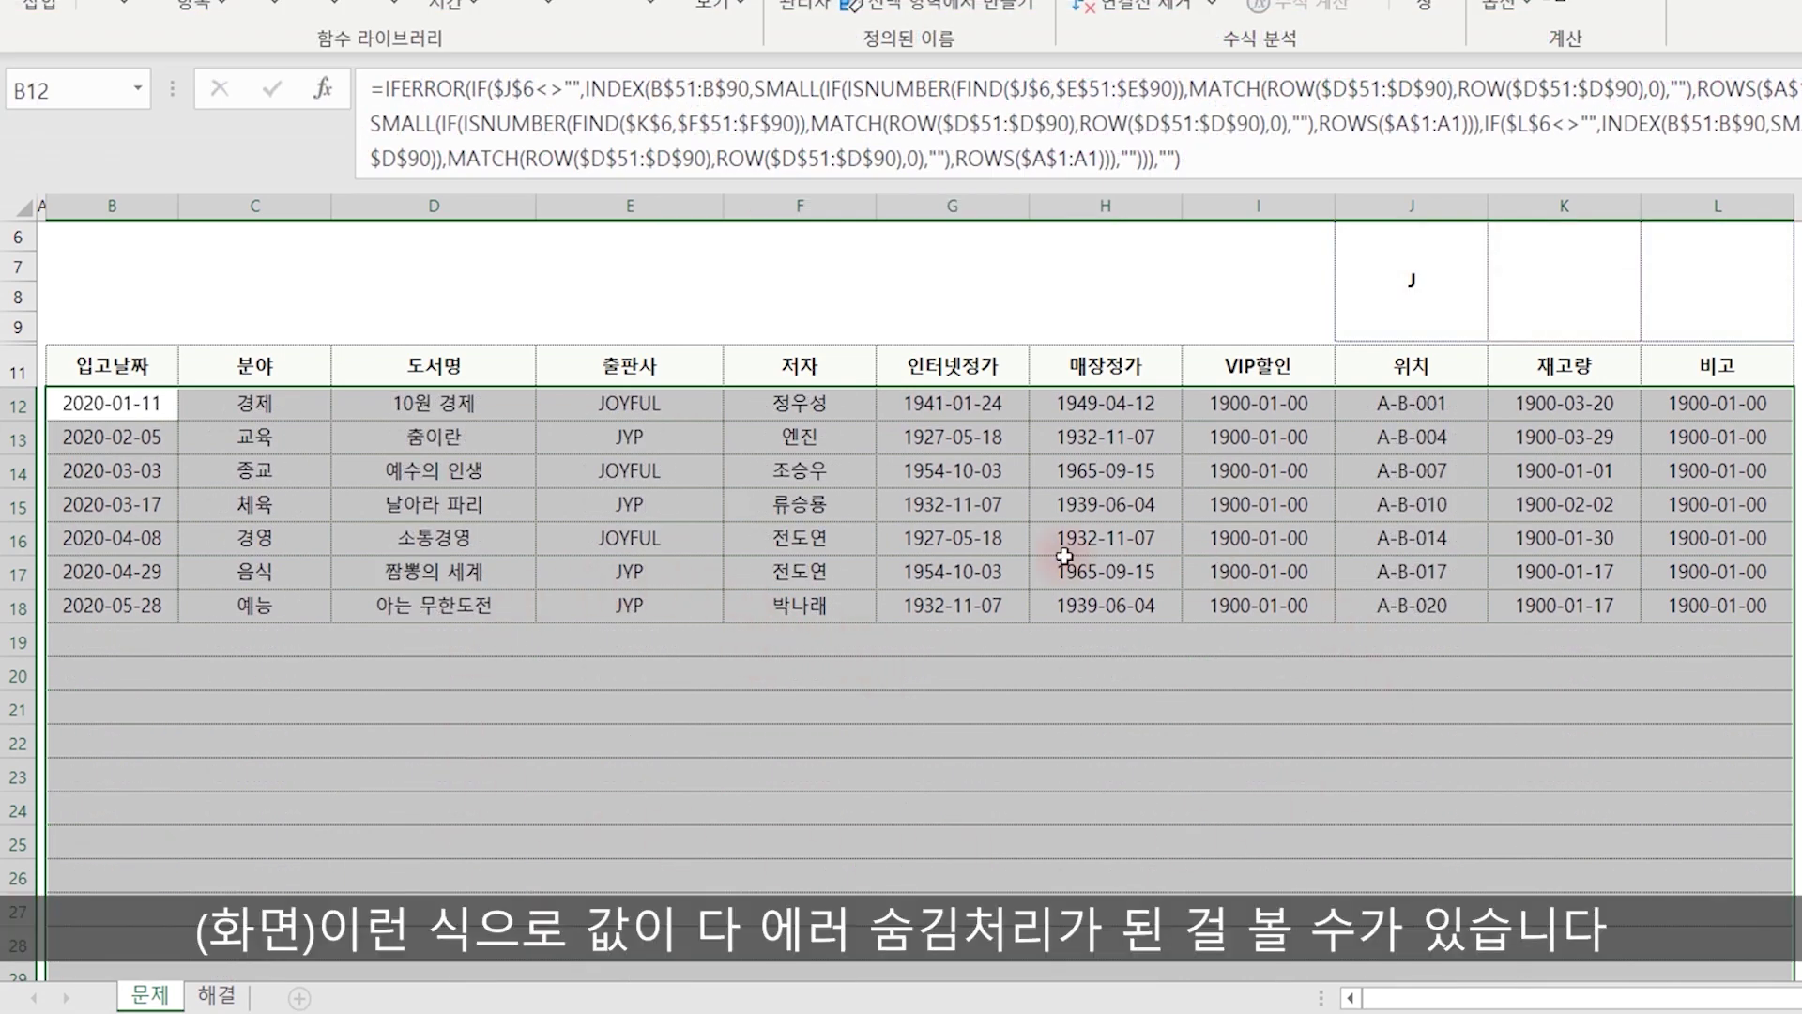
Verify that non-matching cells like G19, F43, C45 and J45 now show blank.
{"action": "left_click", "coordinate": [976, 628]}
{"action": "scroll", "coordinate": [977, 627], "scroll_direction": "down", "scroll_amount": 2}
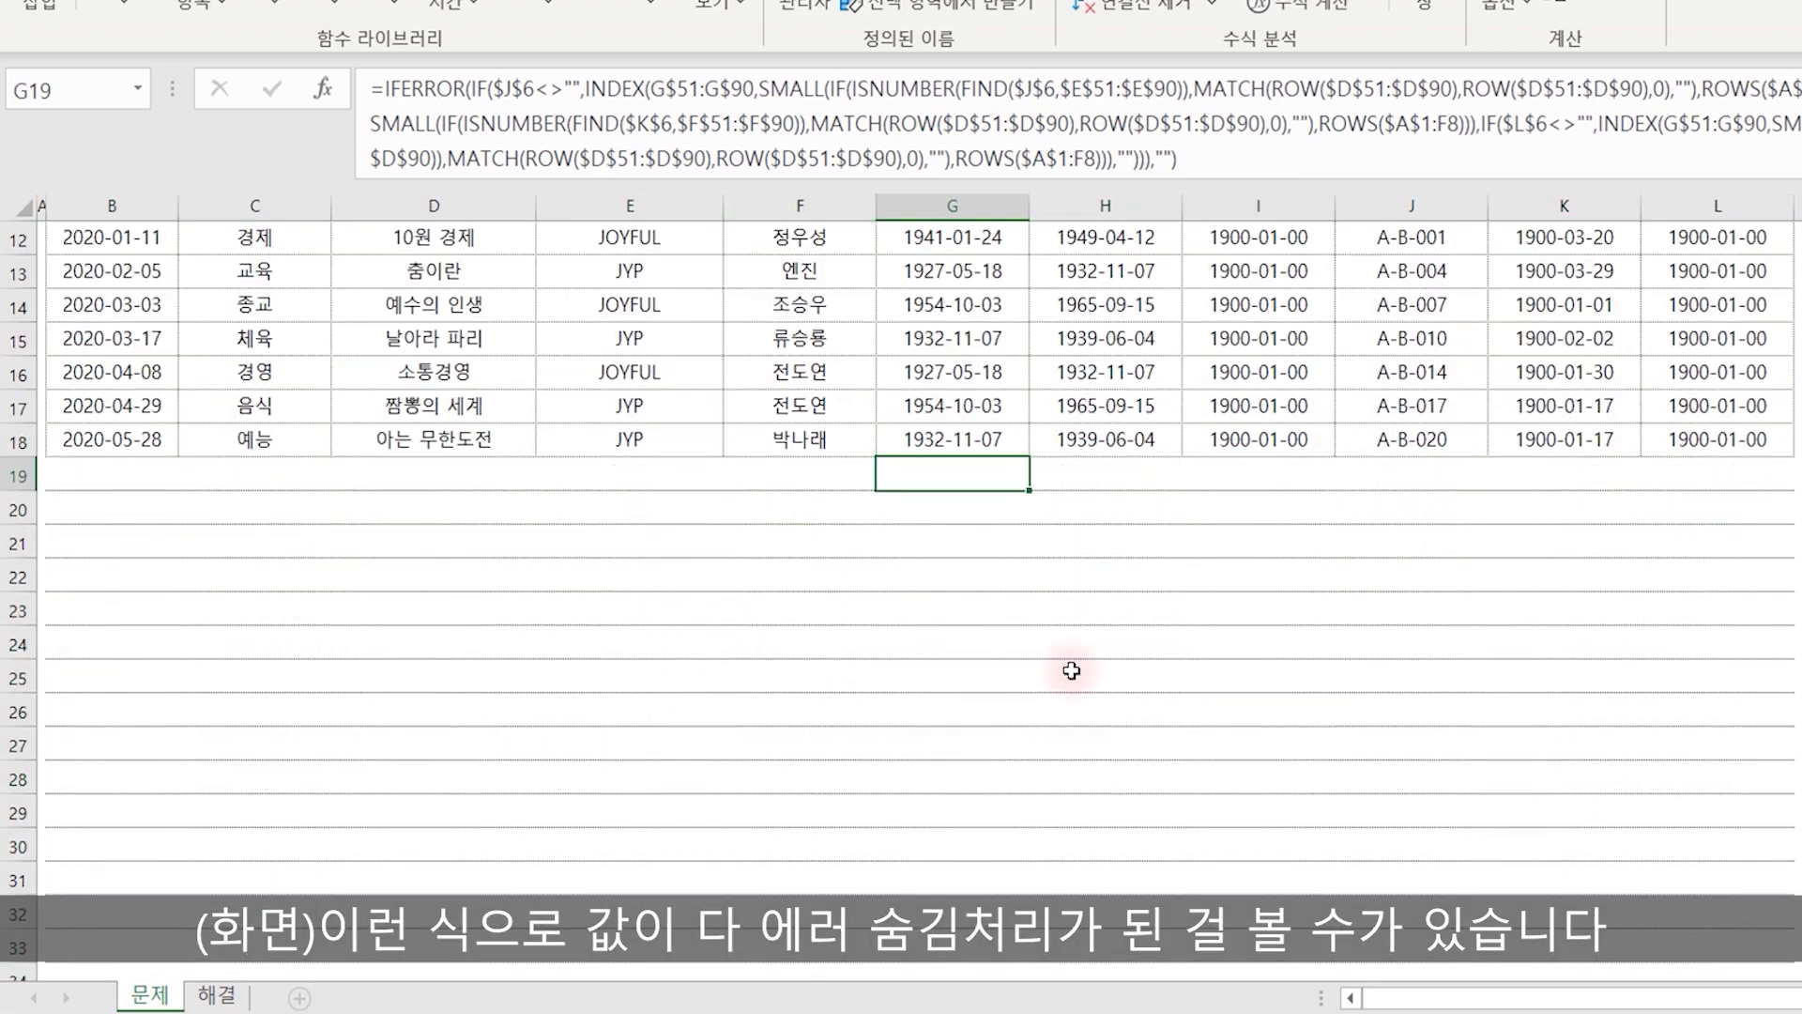
{"action": "scroll", "coordinate": [1033, 648], "scroll_direction": "down", "scroll_amount": 8}
{"action": "left_click", "coordinate": [798, 474]}
{"action": "left_click", "coordinate": [278, 533]}
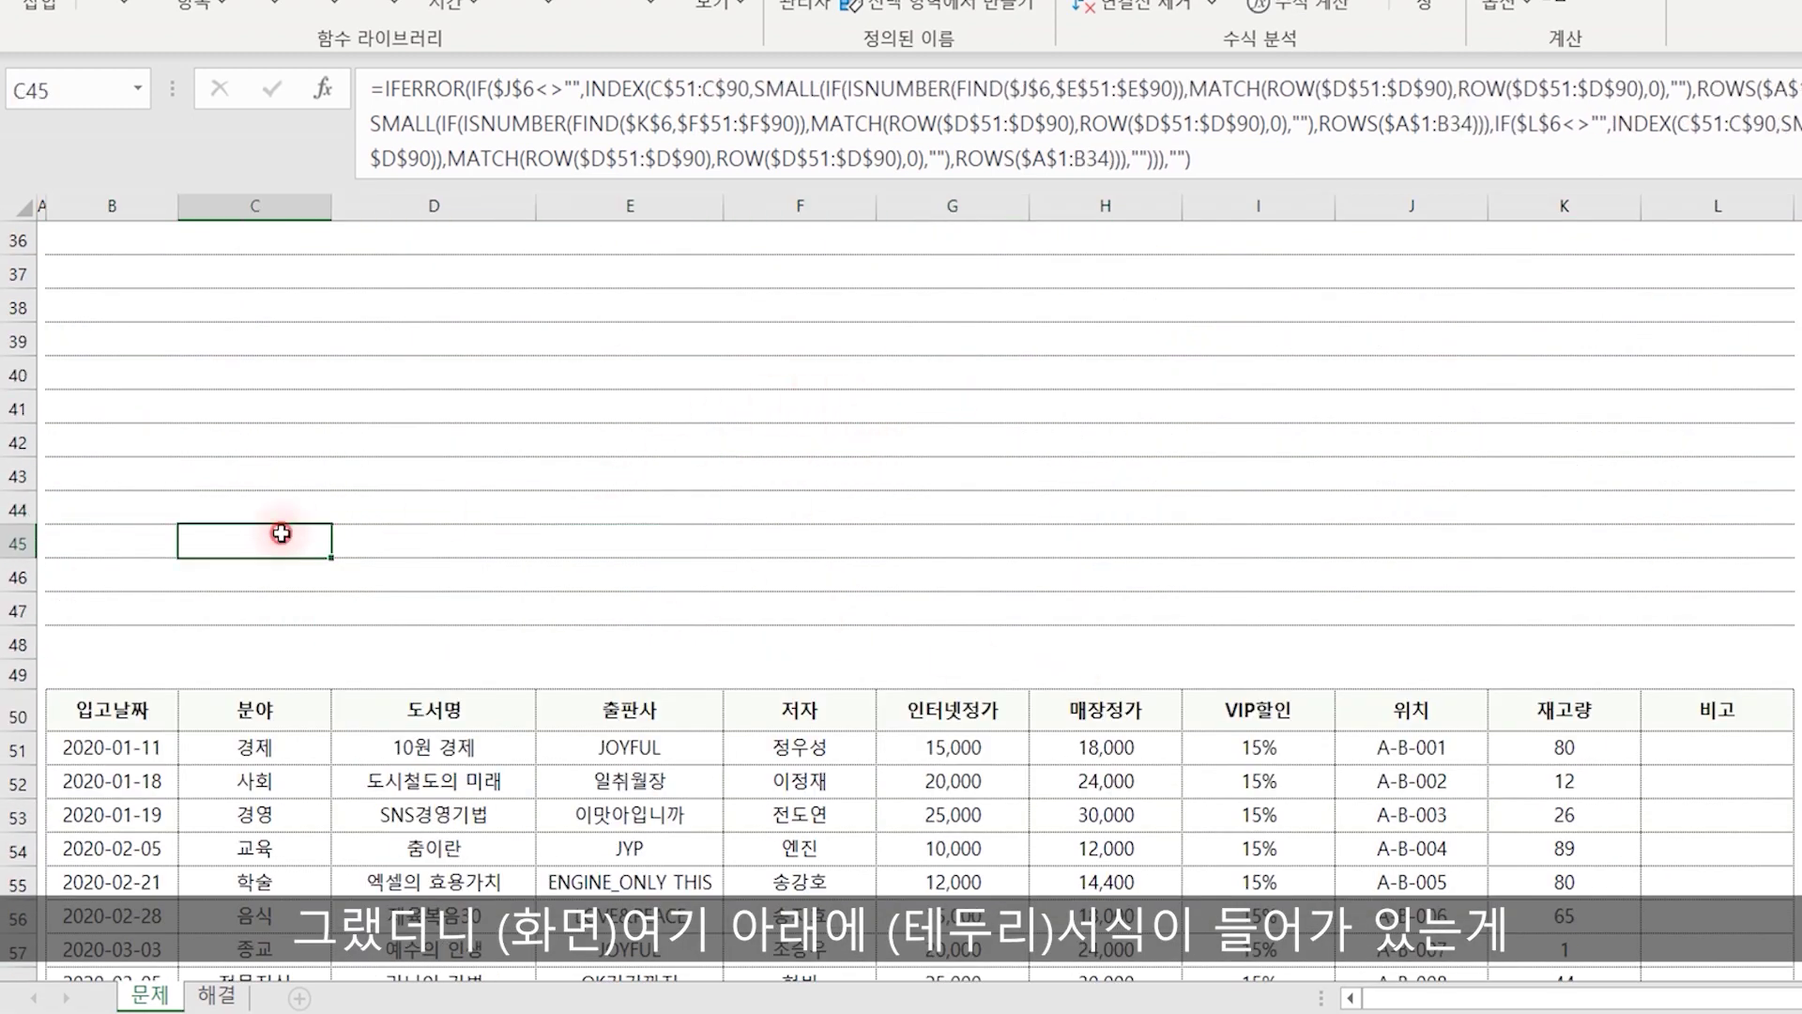
{"action": "left_click", "coordinate": [1383, 534]}
{"action": "scroll", "coordinate": [978, 636], "scroll_direction": "up", "scroll_amount": 5}
{"action": "scroll", "coordinate": [938, 676], "scroll_direction": "up", "scroll_amount": 6}
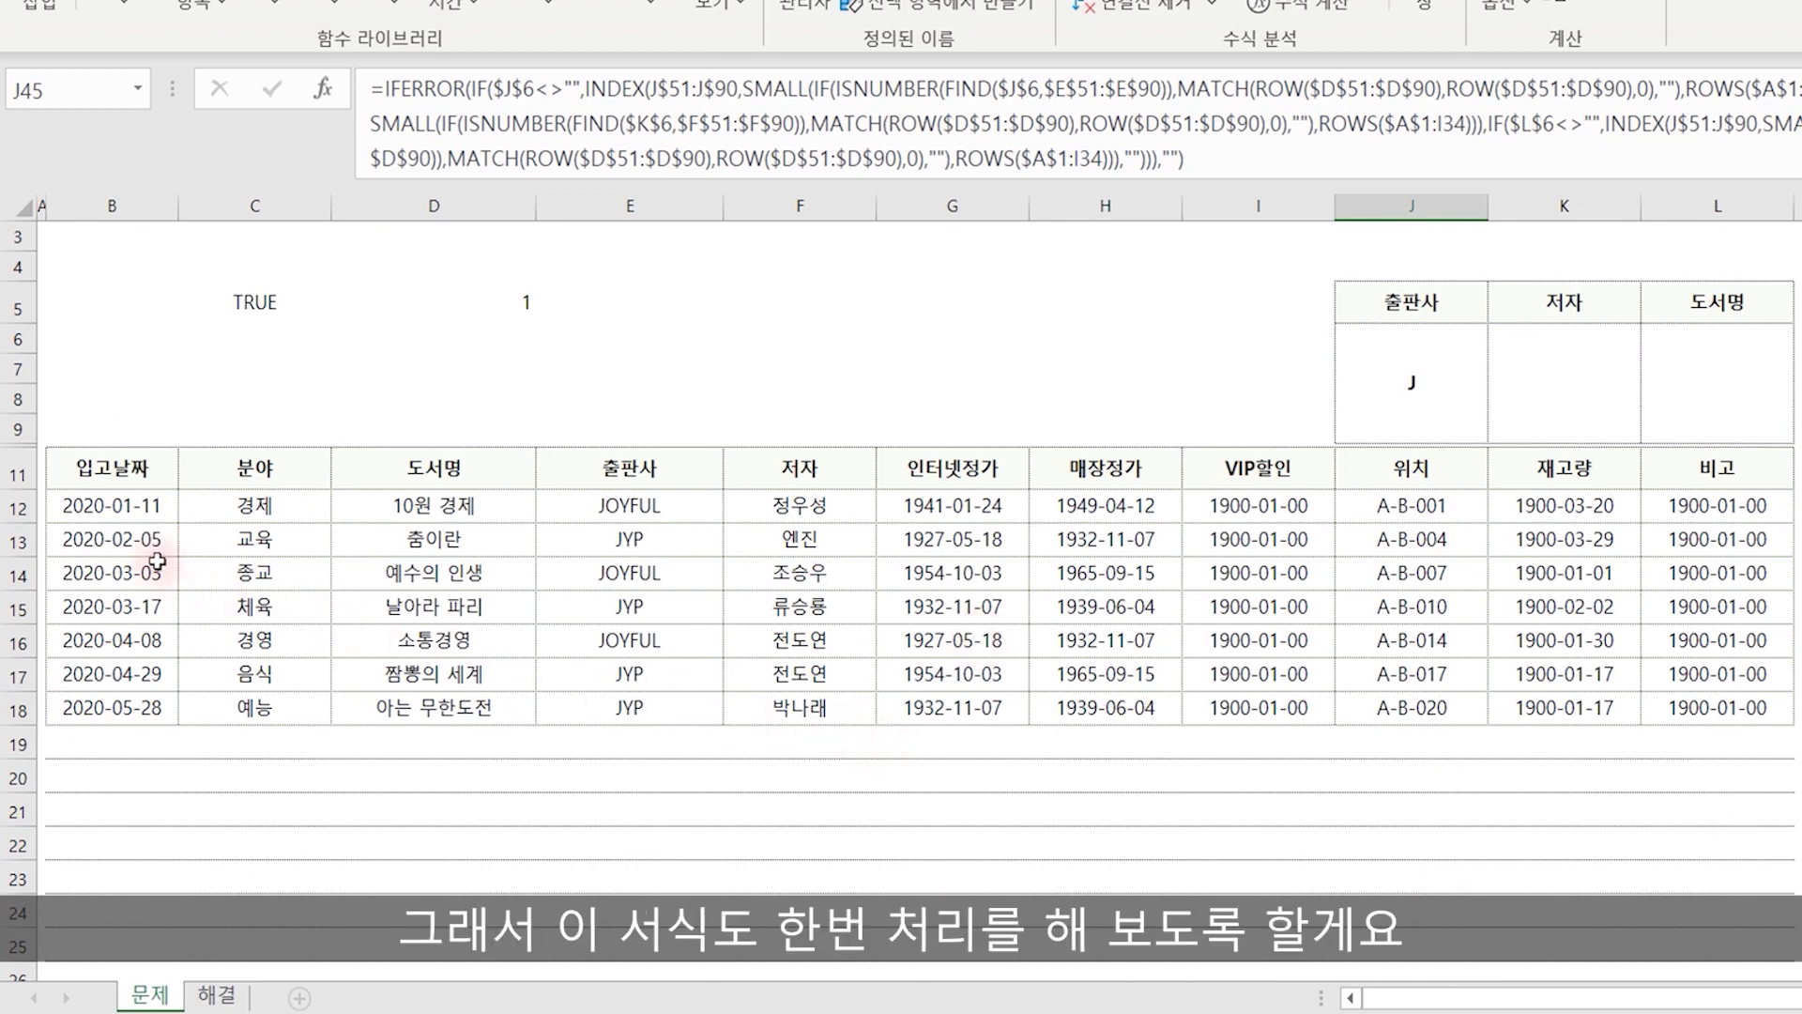
Create a new conditional formatting rule on B12:L47 using the formula =B12<>"".
{"action": "left_click_drag", "start_coordinate": [141, 507], "coordinate": [1789, 934]}
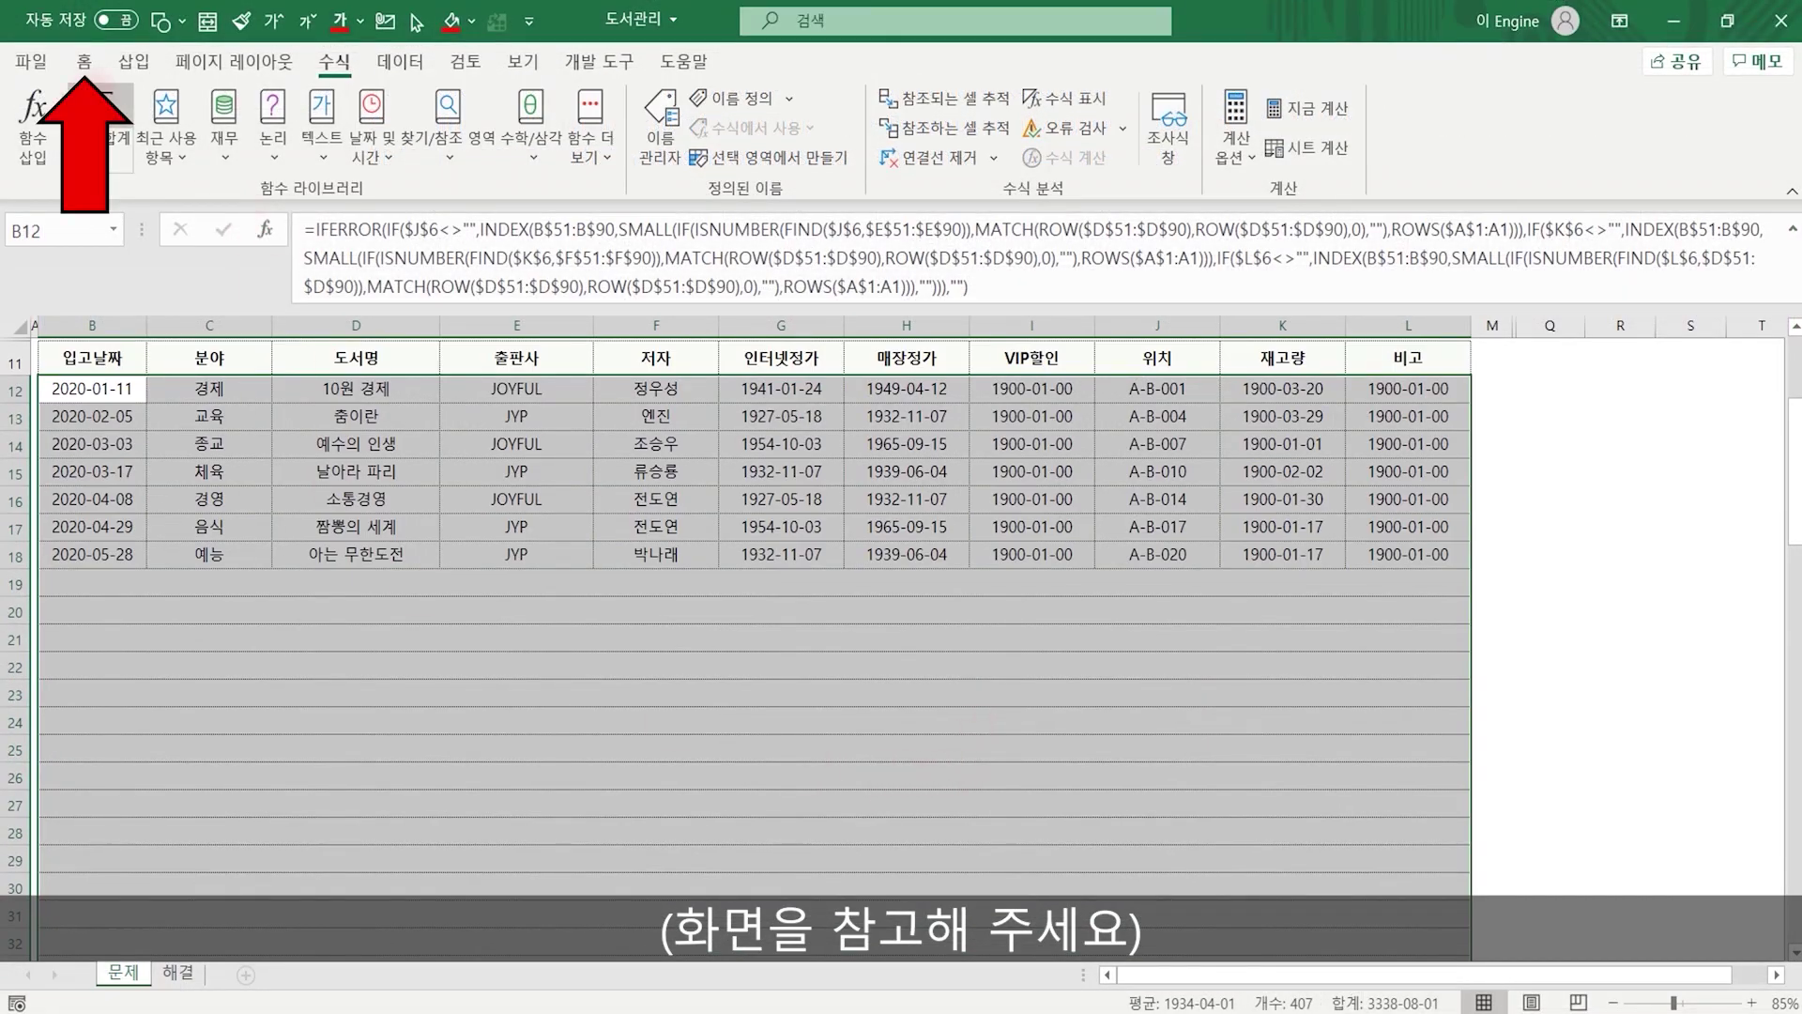
{"action": "left_click", "coordinate": [84, 61]}
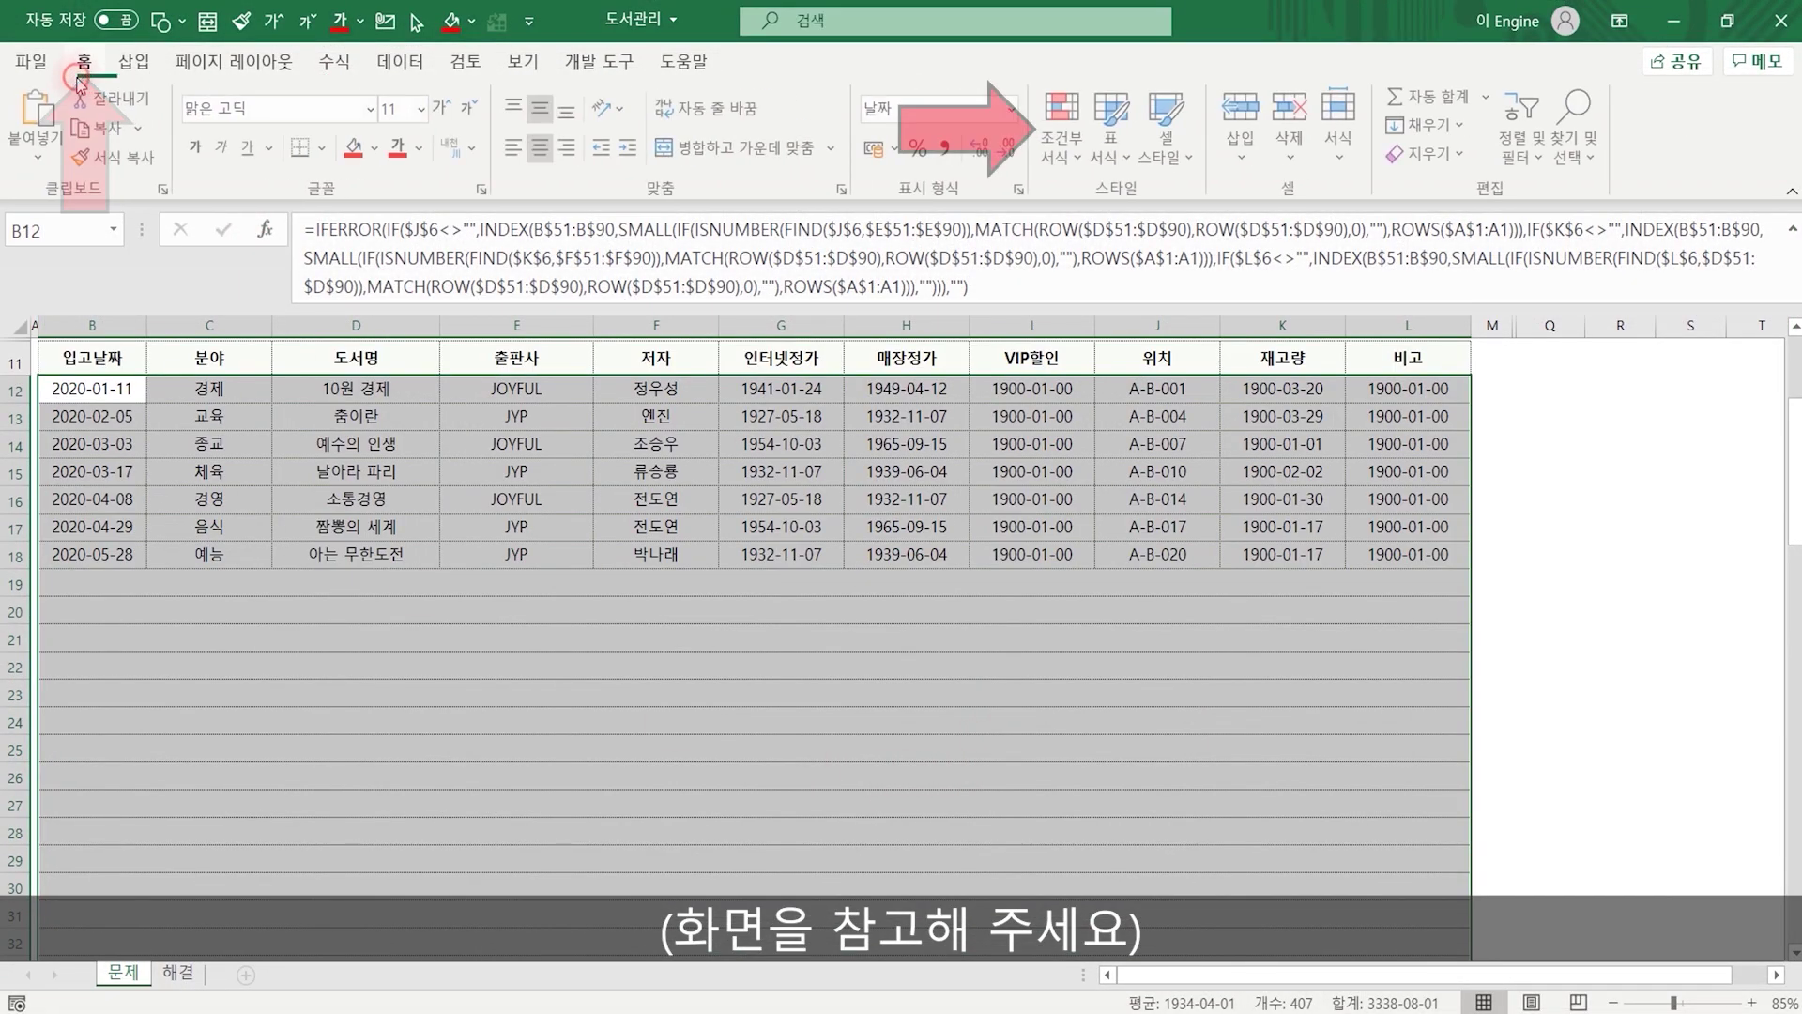
{"action": "left_click", "coordinate": [1066, 139]}
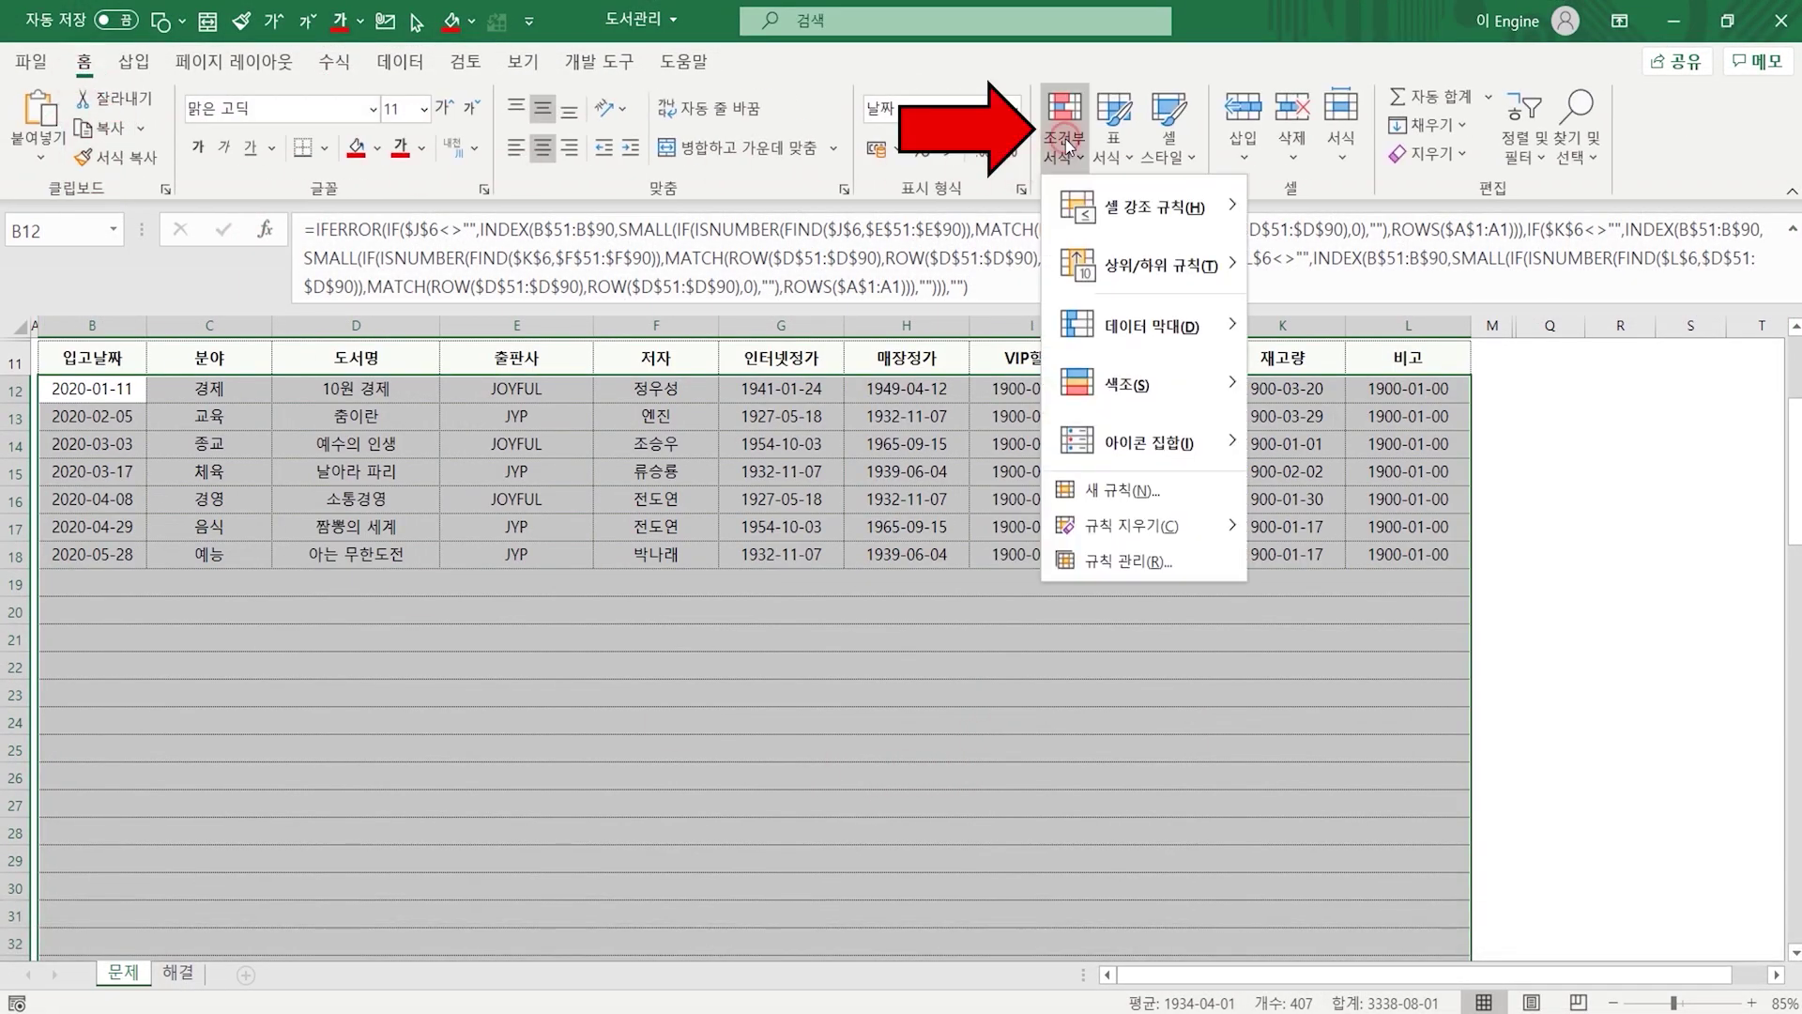
{"action": "left_click", "coordinate": [1115, 500]}
{"action": "left_click_drag", "start_coordinate": [692, 92], "coordinate": [1335, 292]}
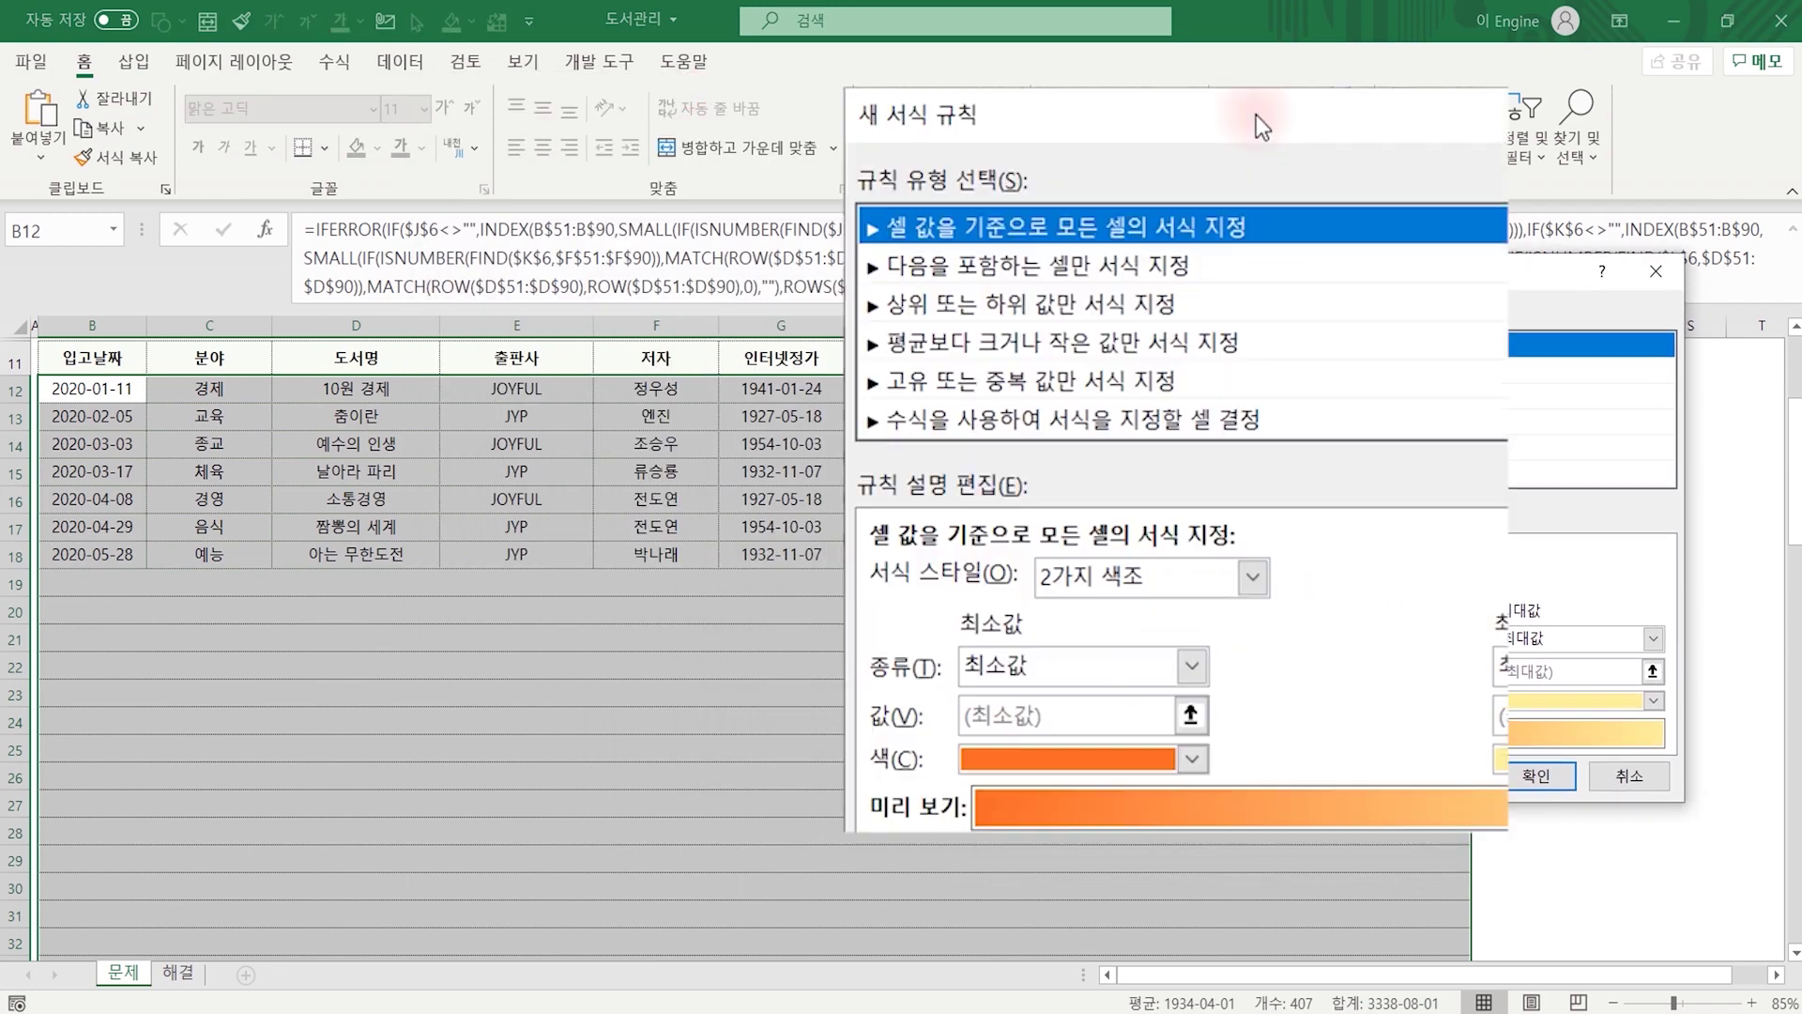
{"action": "left_click", "coordinate": [993, 421]}
{"action": "left_click", "coordinate": [892, 580]}
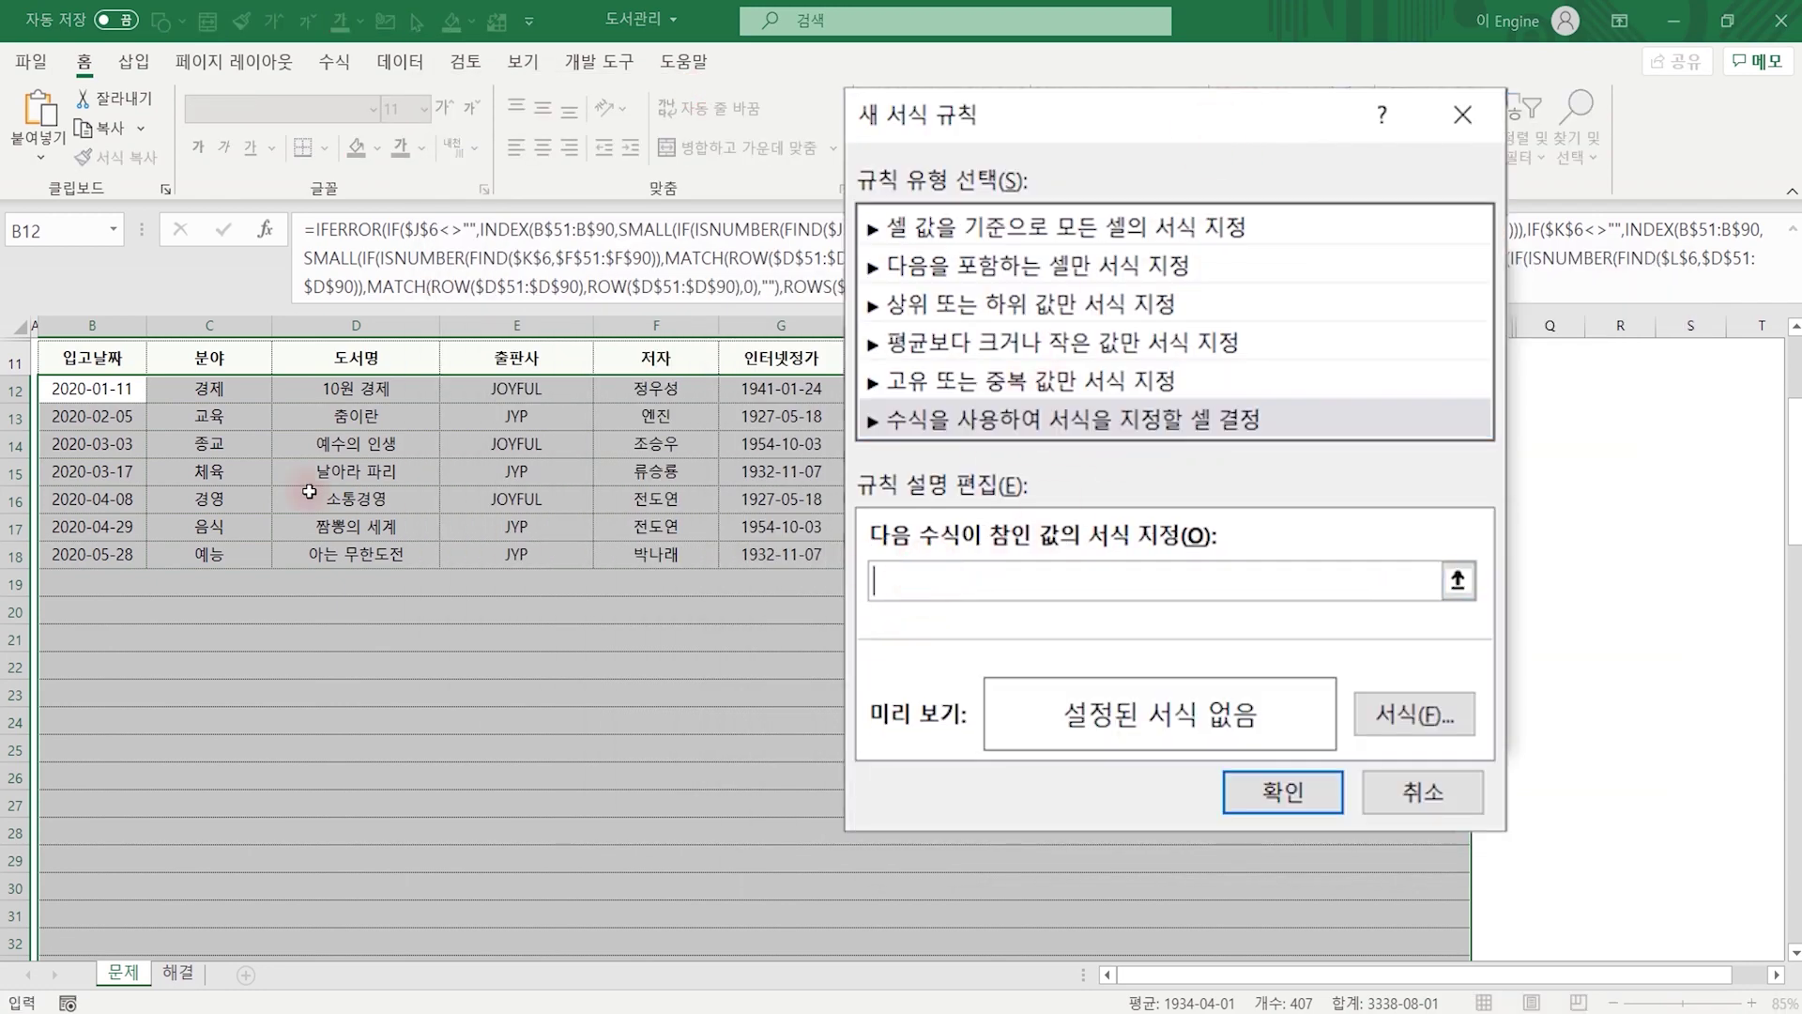
{"action": "left_click", "coordinate": [108, 394]}
{"action": "type", "text": "=B12<>\"\""}
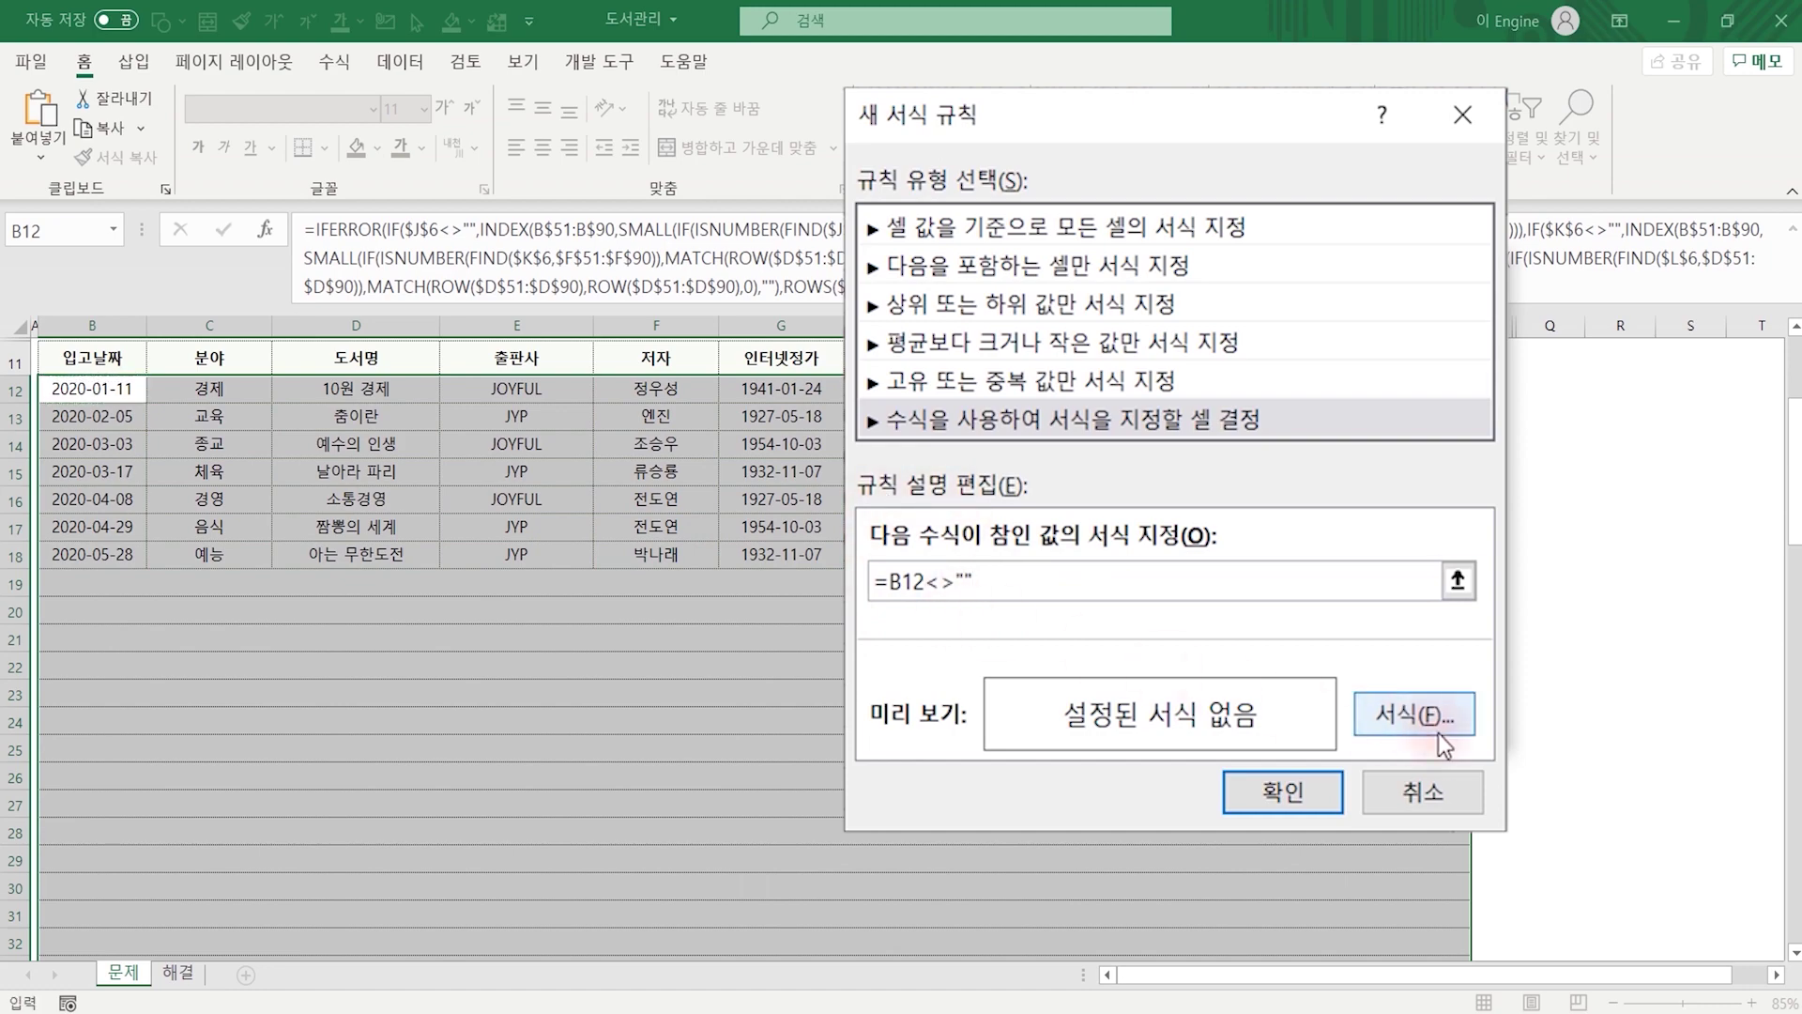
Give the rule an outline border format and confirm it.
{"action": "left_click", "coordinate": [1437, 727]}
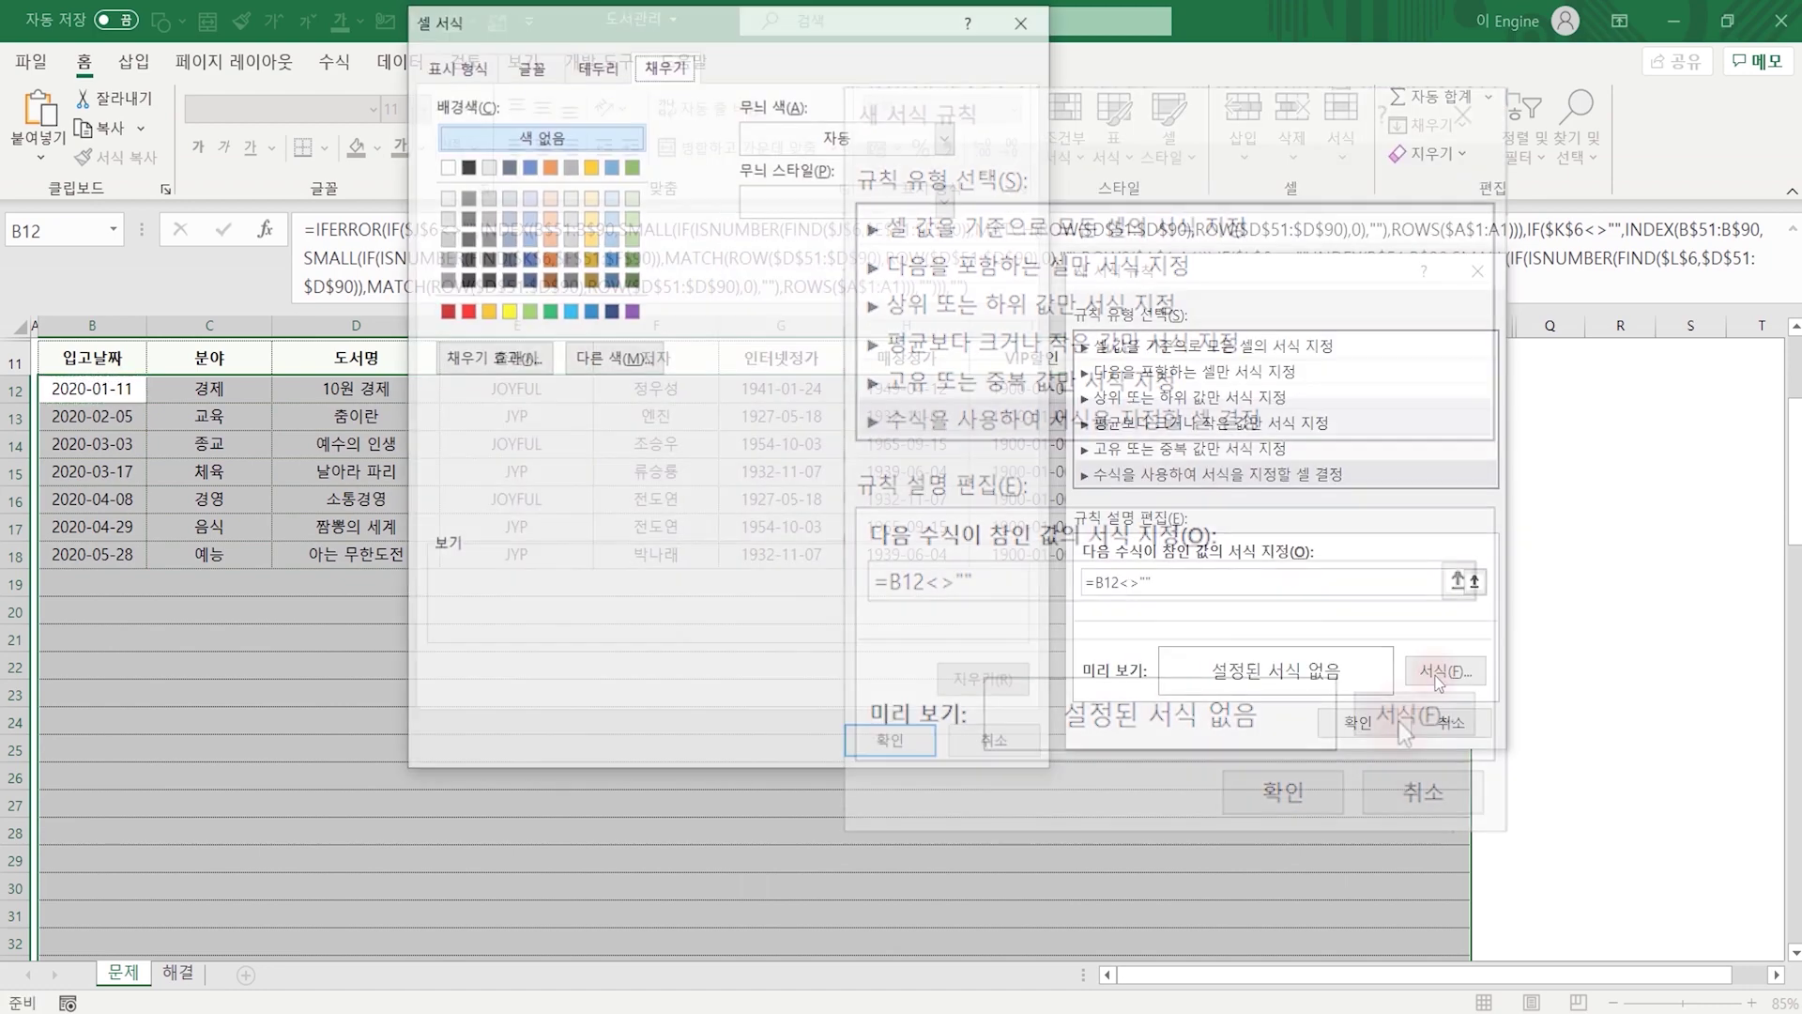
{"action": "left_click", "coordinate": [603, 70]}
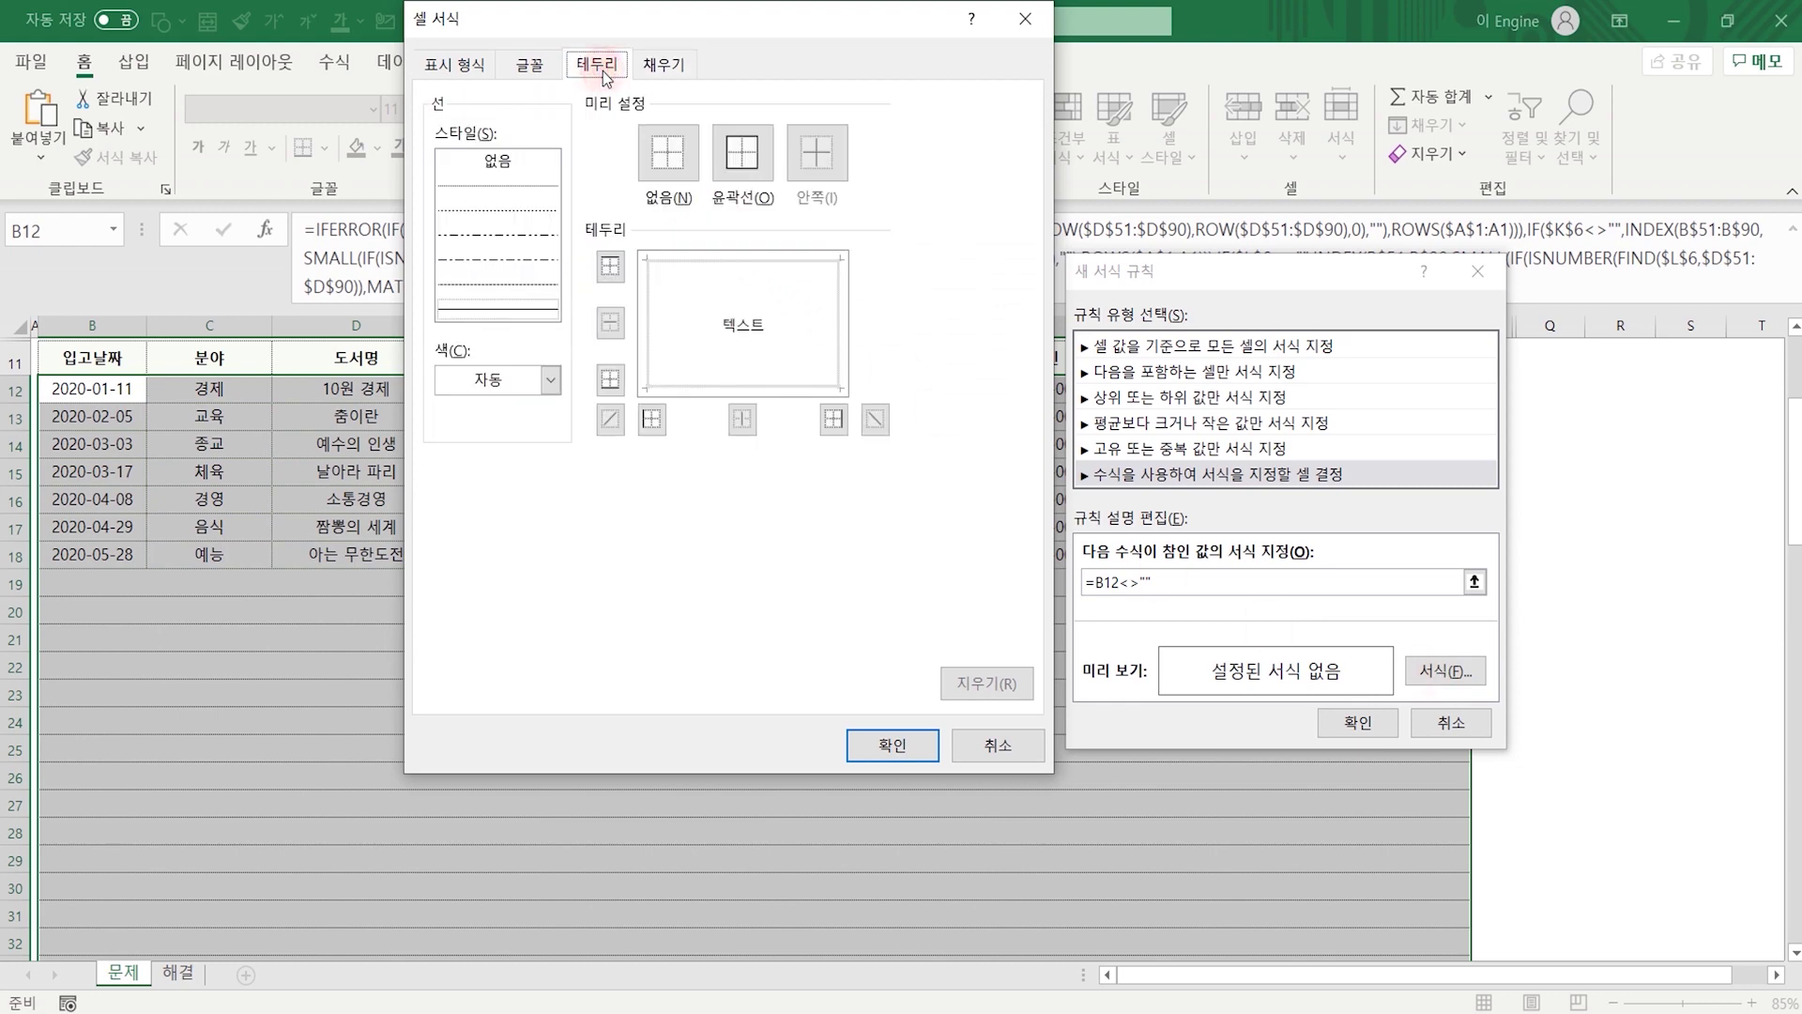
{"action": "left_click", "coordinate": [477, 188]}
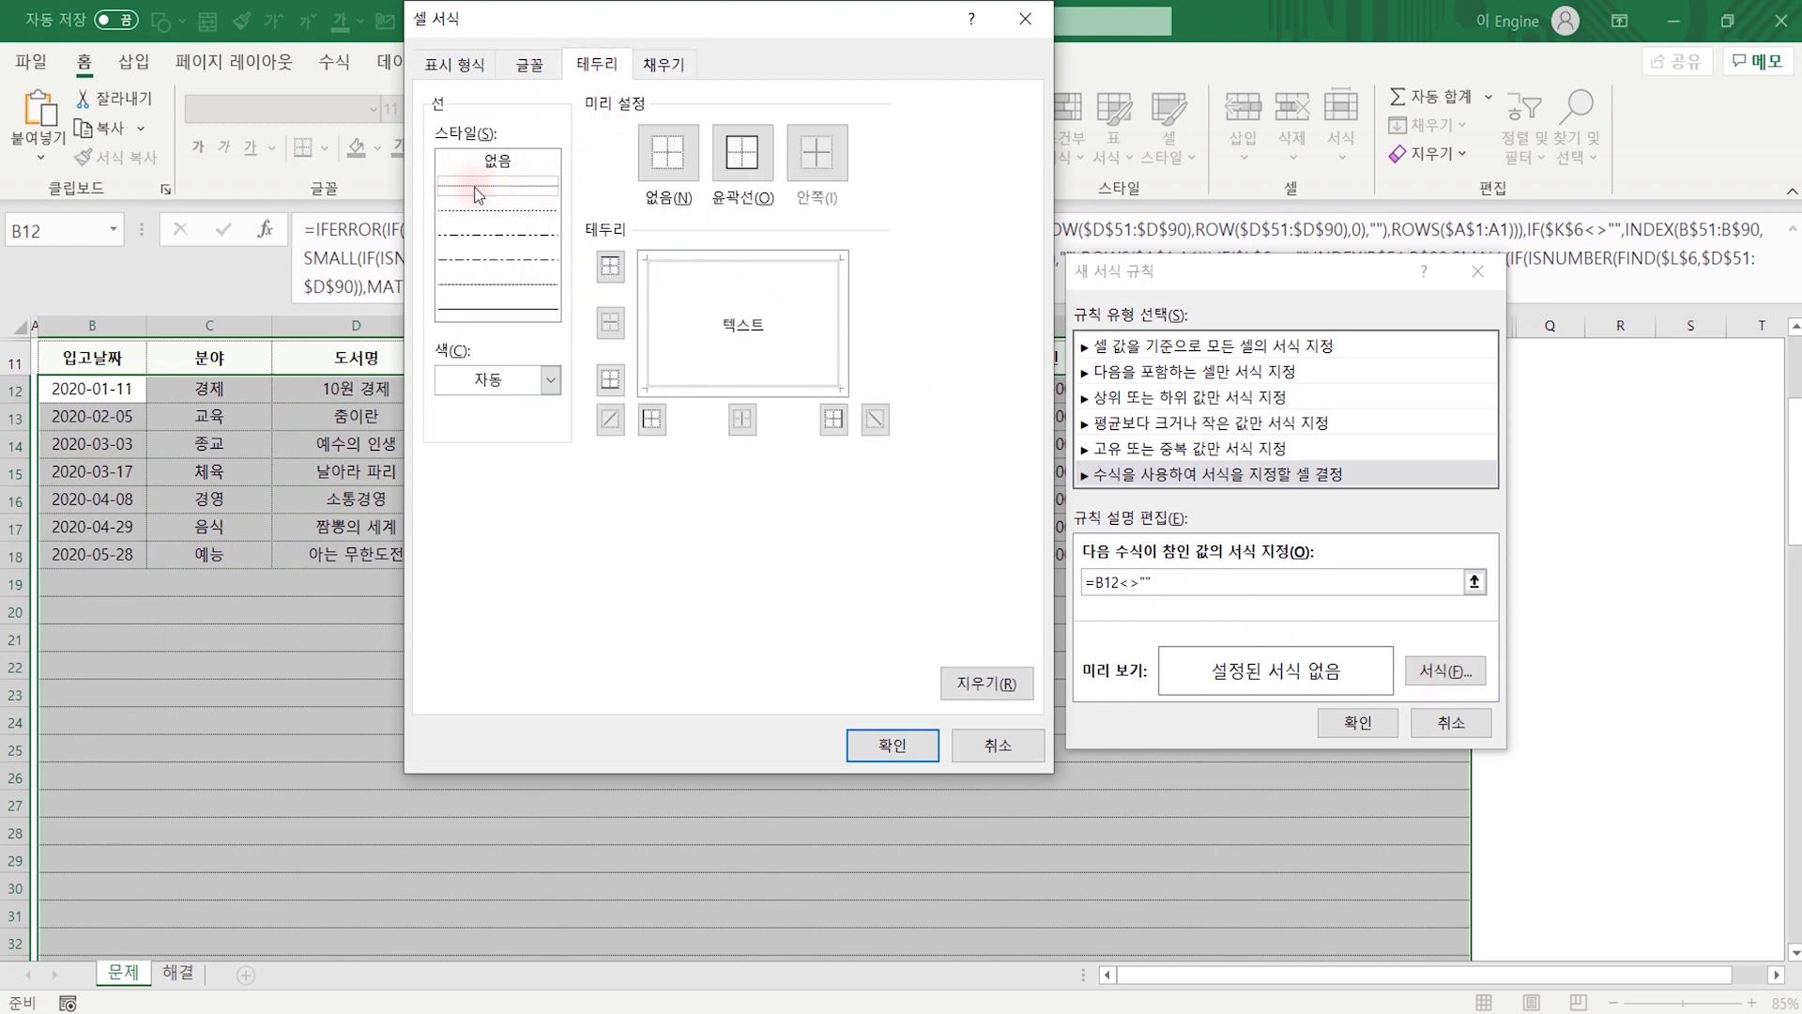
{"action": "left_click", "coordinate": [741, 152]}
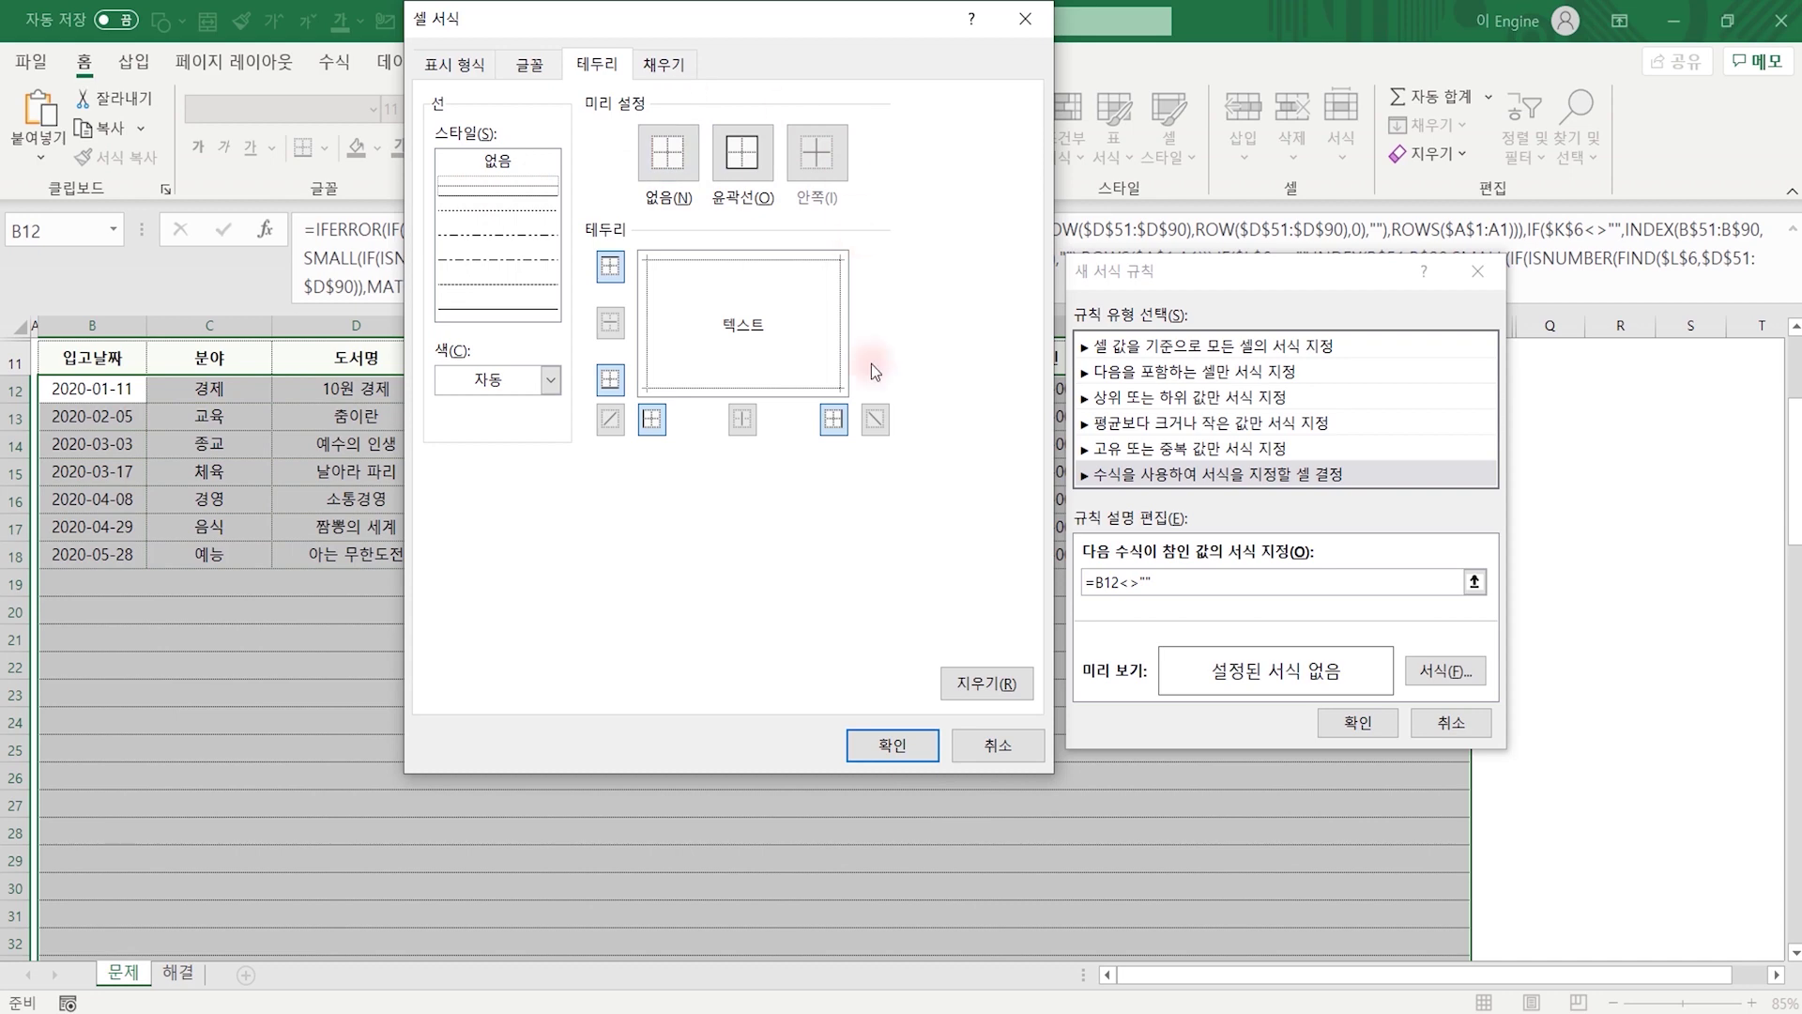
{"action": "left_click", "coordinate": [892, 743]}
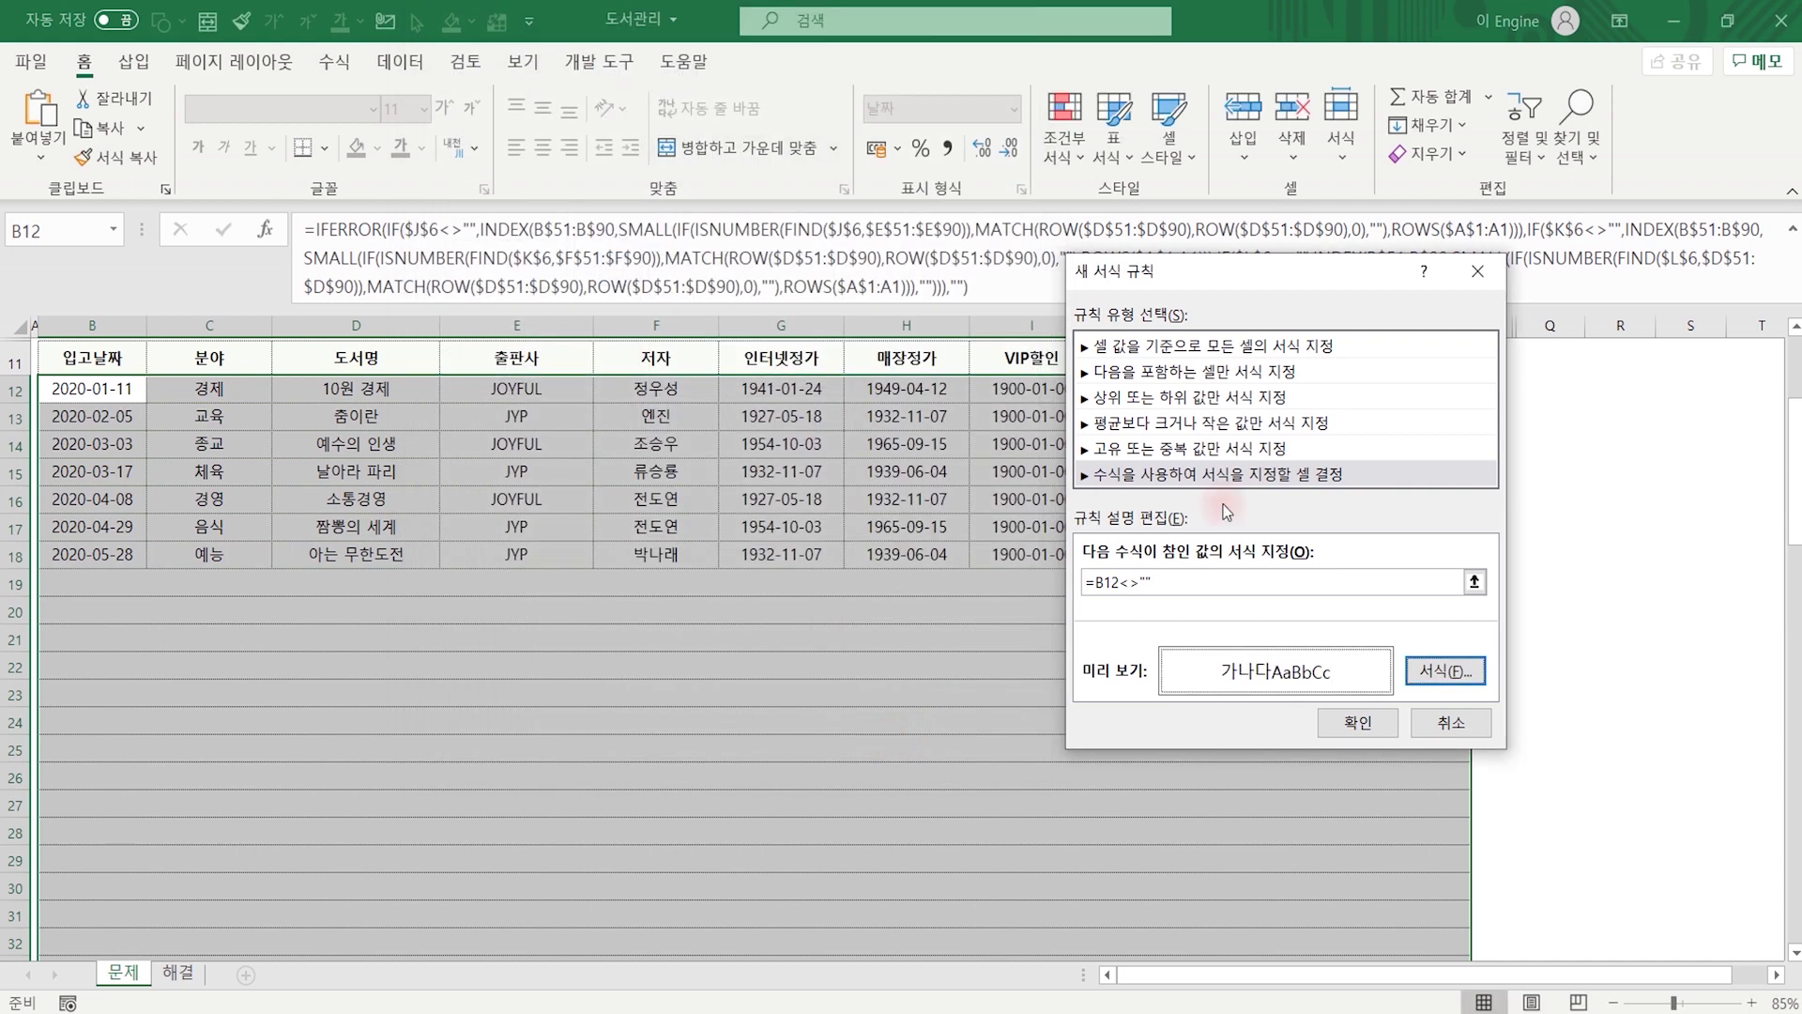
{"action": "left_click", "coordinate": [1362, 724]}
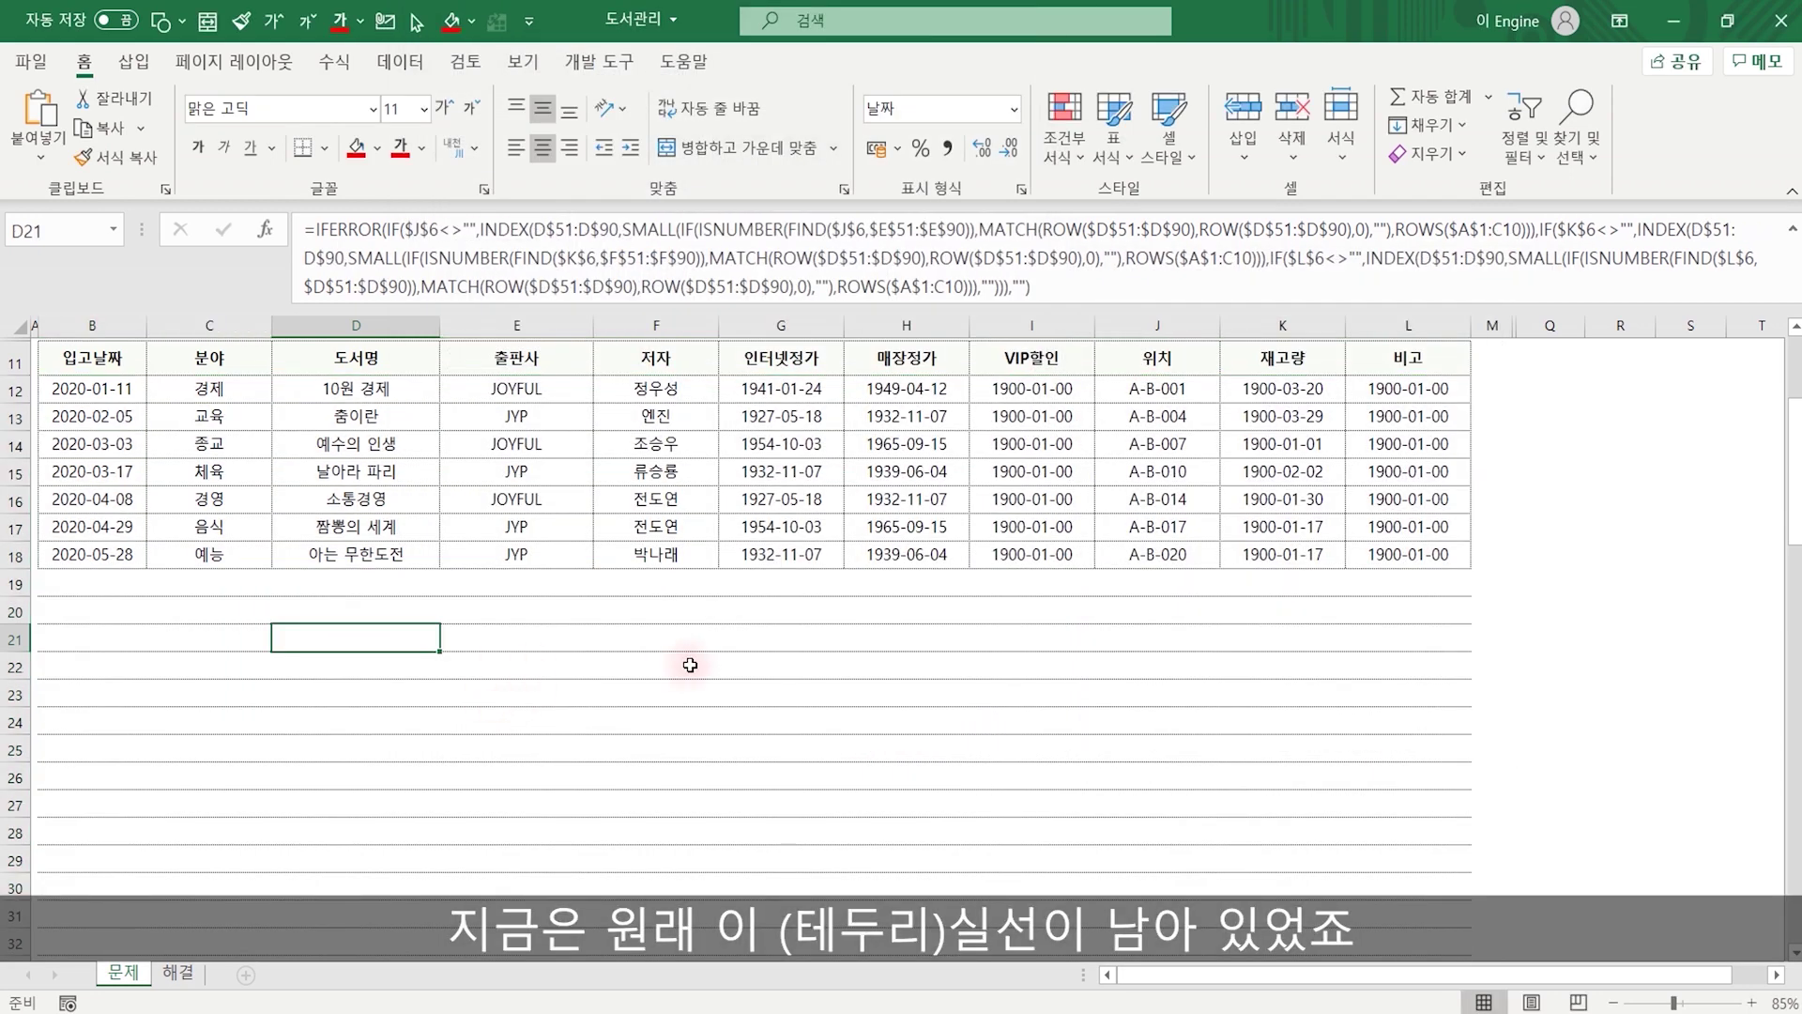
Remove all fixed borders from the results area below the header.
{"action": "left_click", "coordinate": [690, 665]}
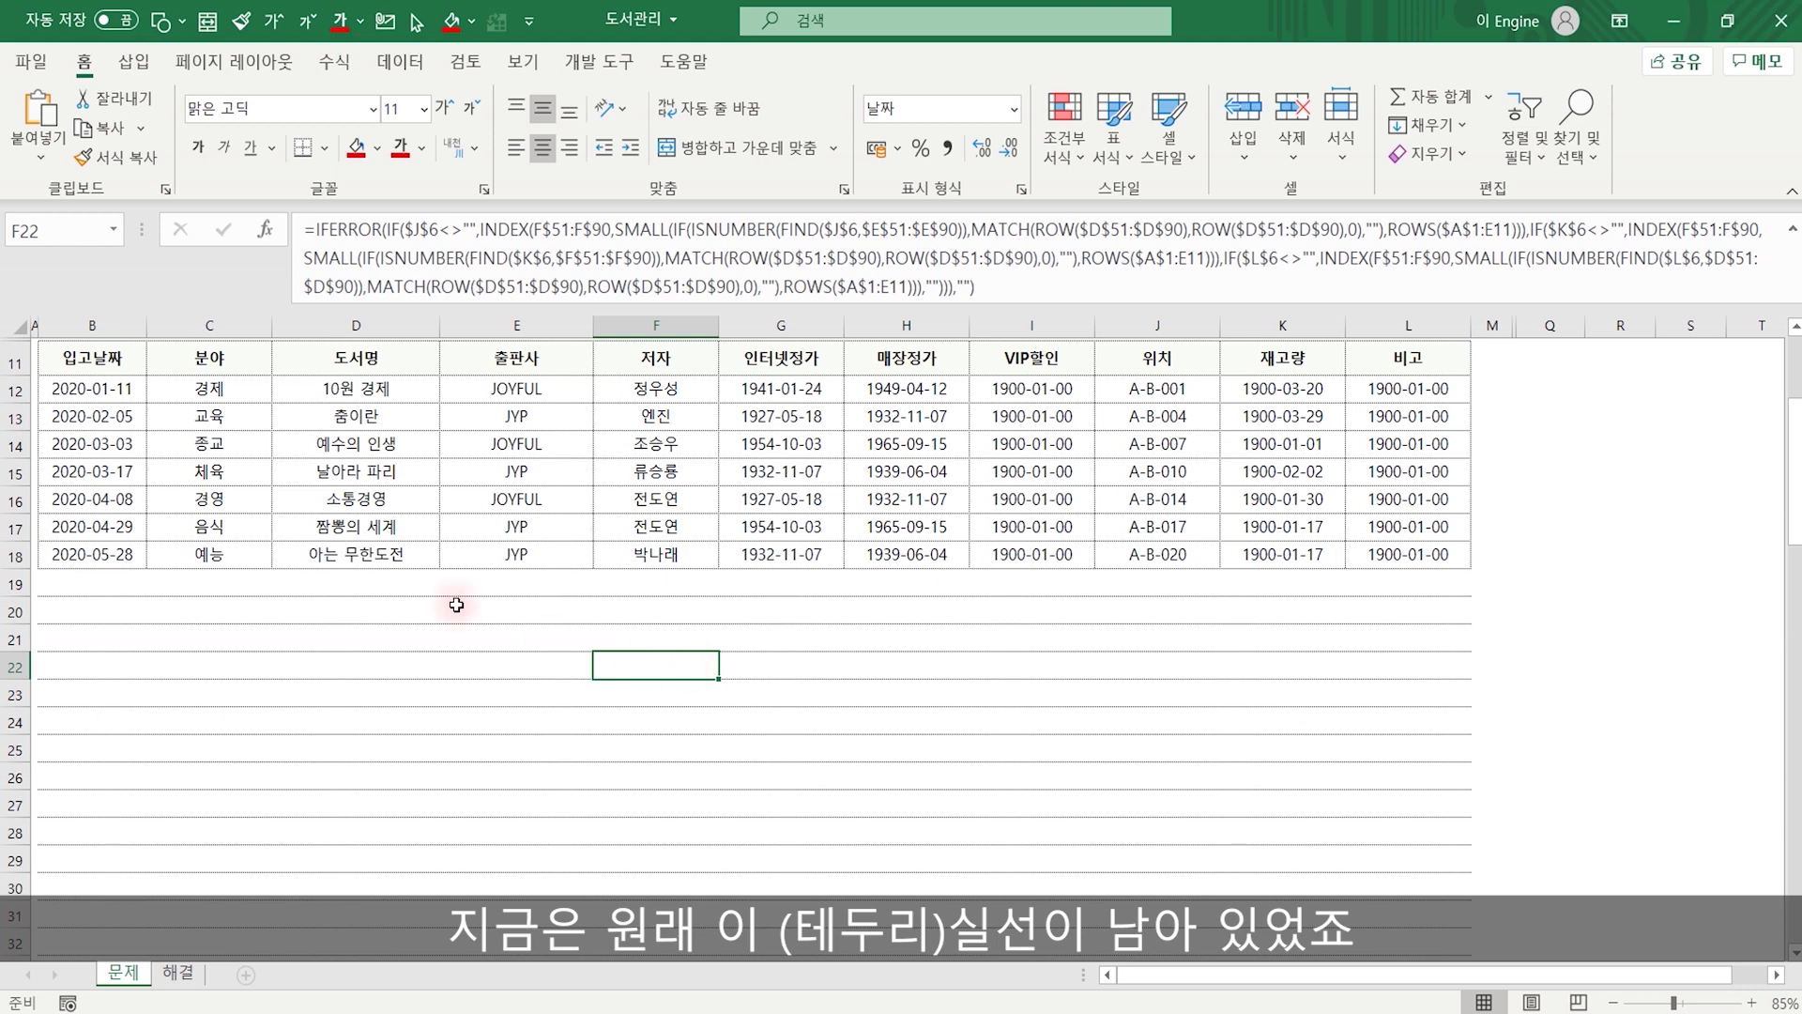
{"action": "mouse_move", "coordinate": [110, 399]}
{"action": "left_mouse_down"}
{"action": "mouse_move", "coordinate": [1336, 594]}
{"action": "mouse_move", "coordinate": [1398, 900]}
{"action": "left_mouse_up"}
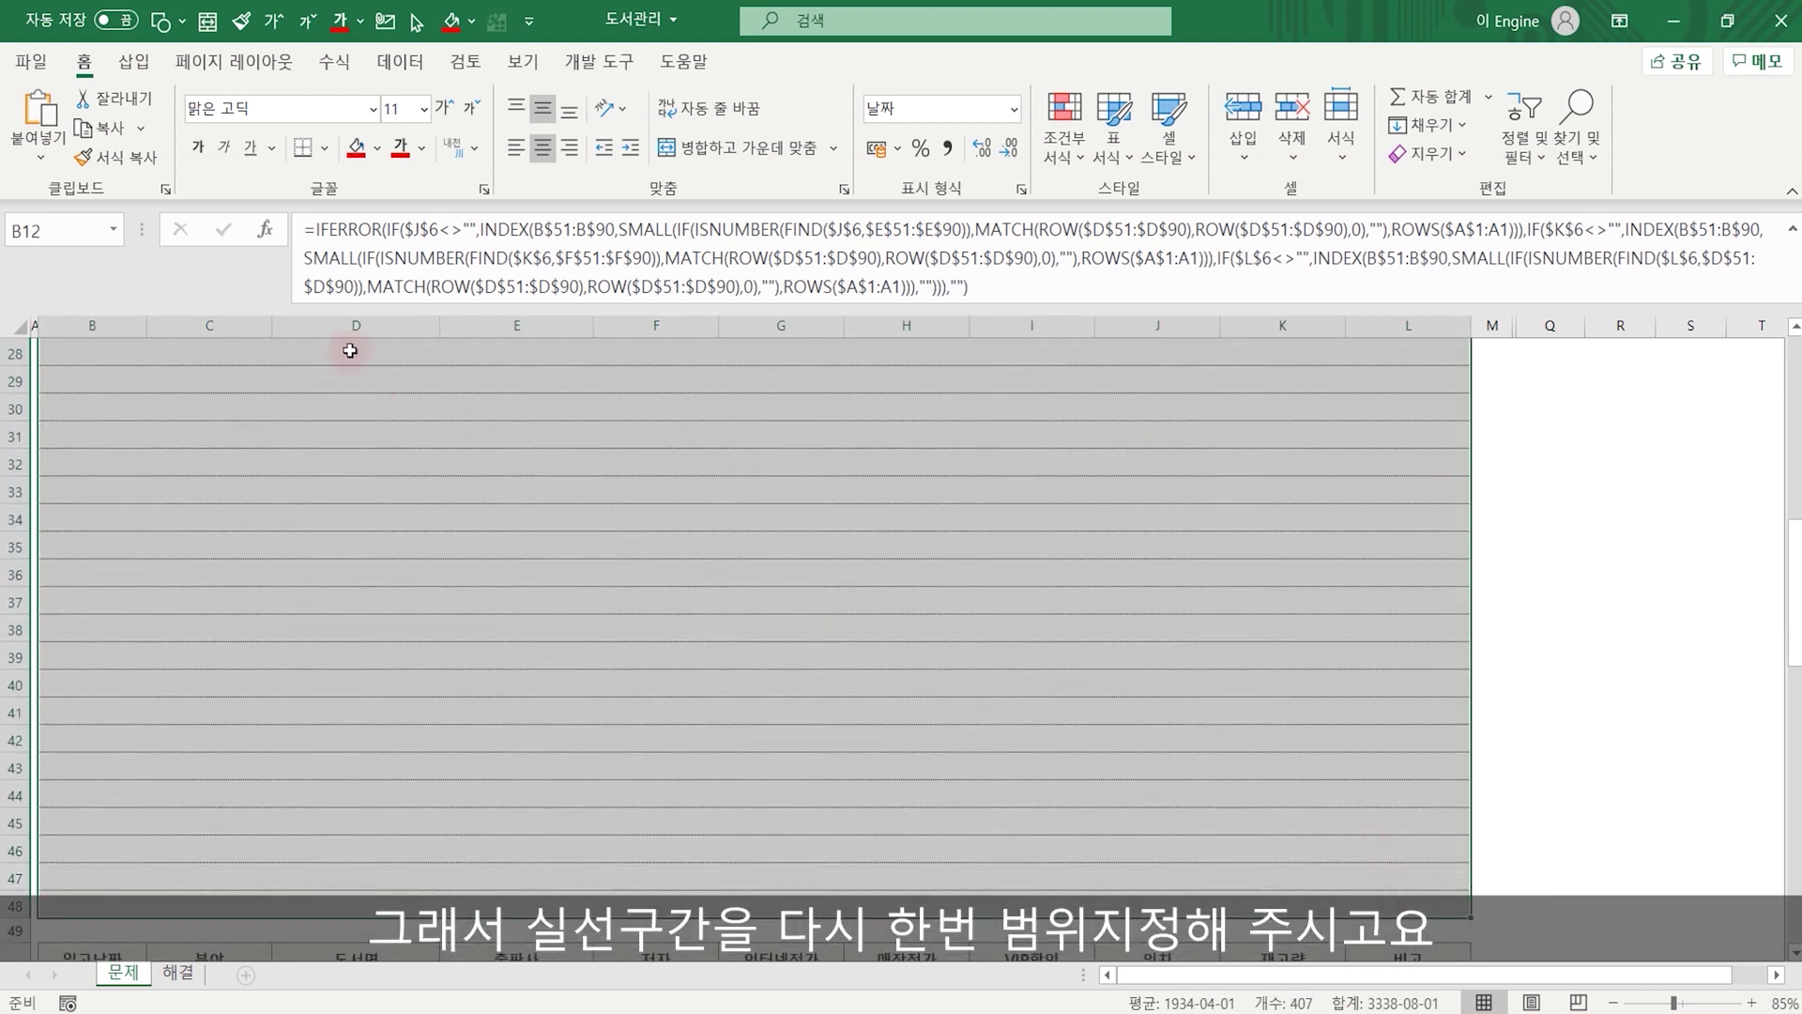
{"action": "left_click", "coordinate": [324, 147]}
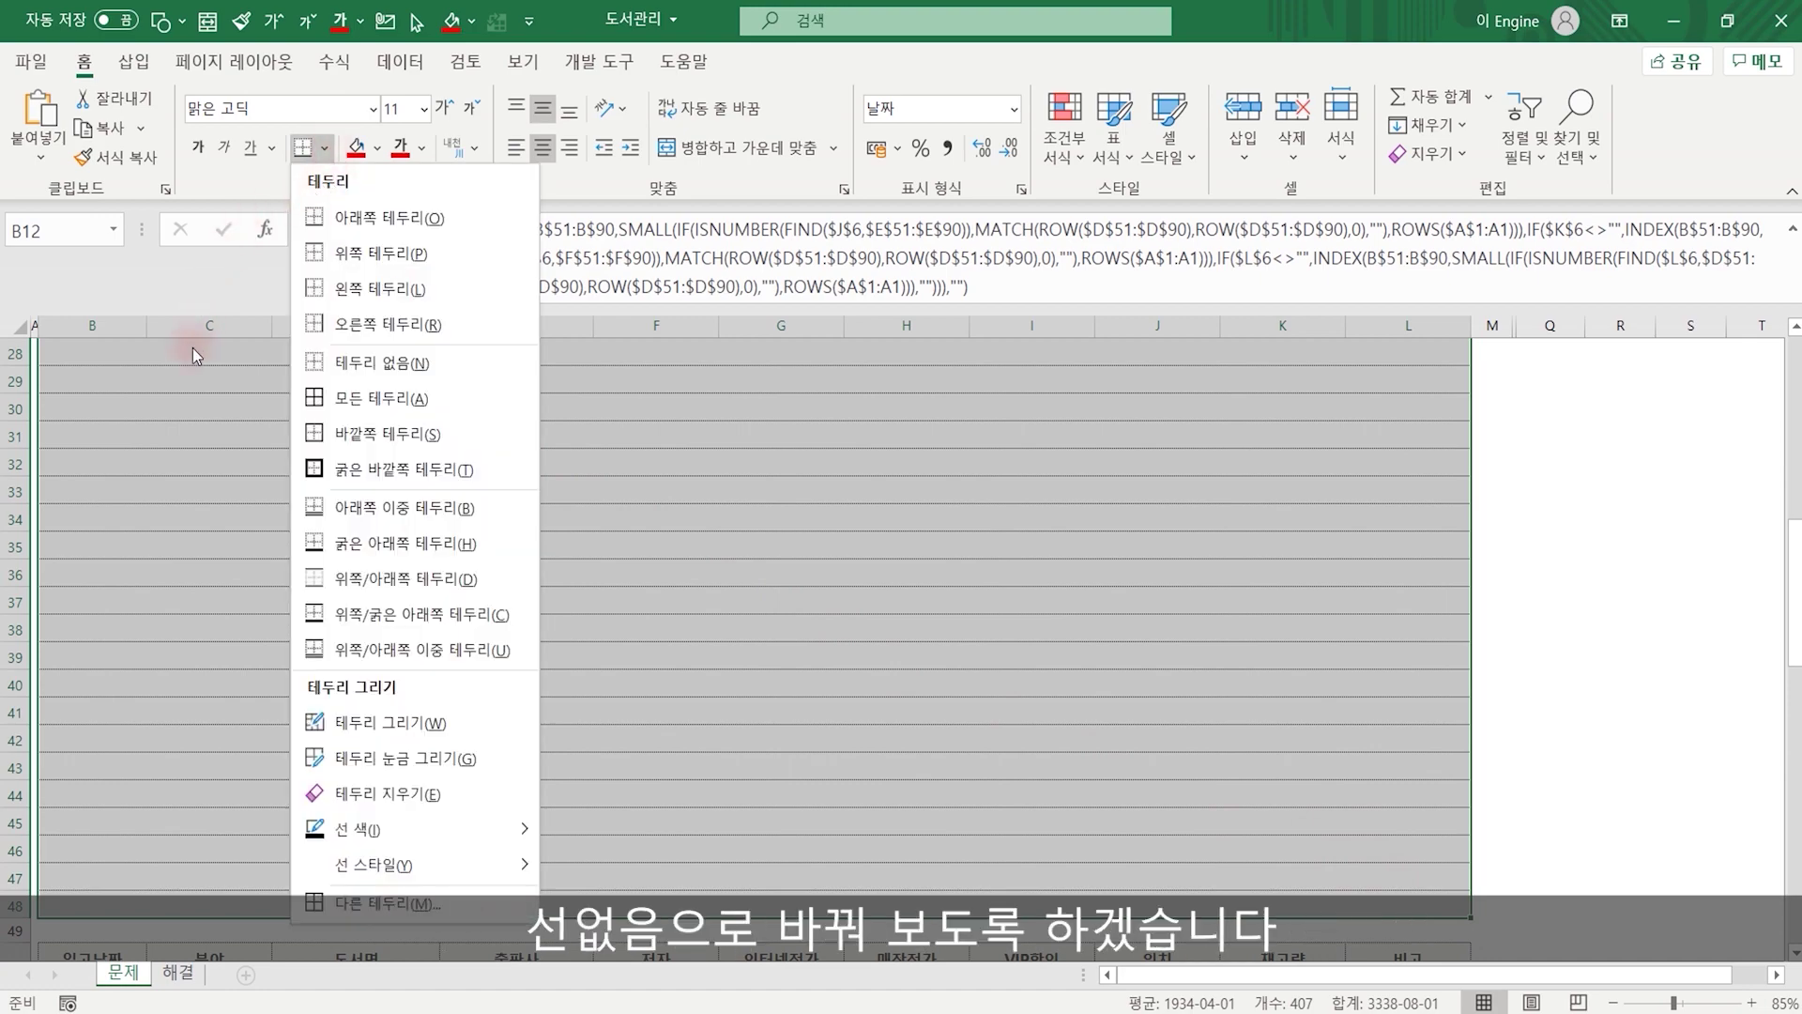
{"action": "left_click", "coordinate": [374, 364]}
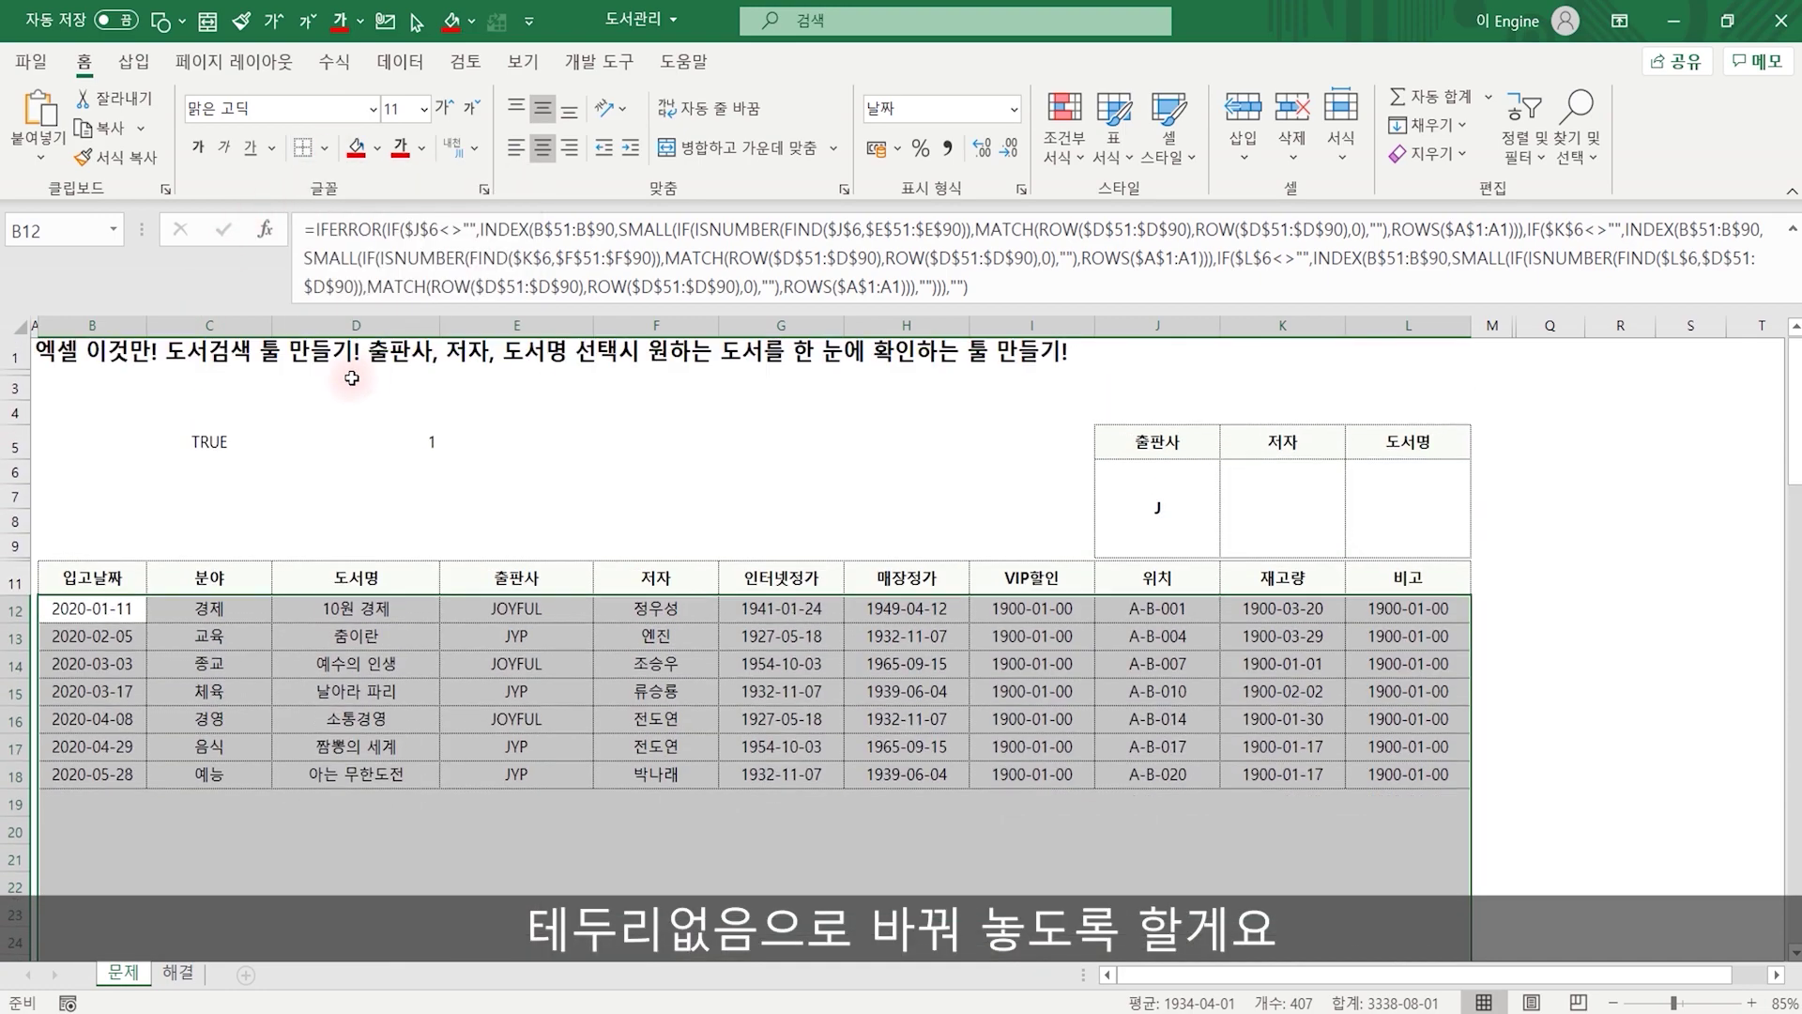
{"action": "left_click", "coordinate": [775, 756]}
{"action": "scroll", "coordinate": [1380, 825], "scroll_direction": "down", "scroll_amount": 3}
{"action": "scroll", "coordinate": [921, 595], "scroll_direction": "down", "scroll_amount": 1}
{"action": "left_click", "coordinate": [476, 716]}
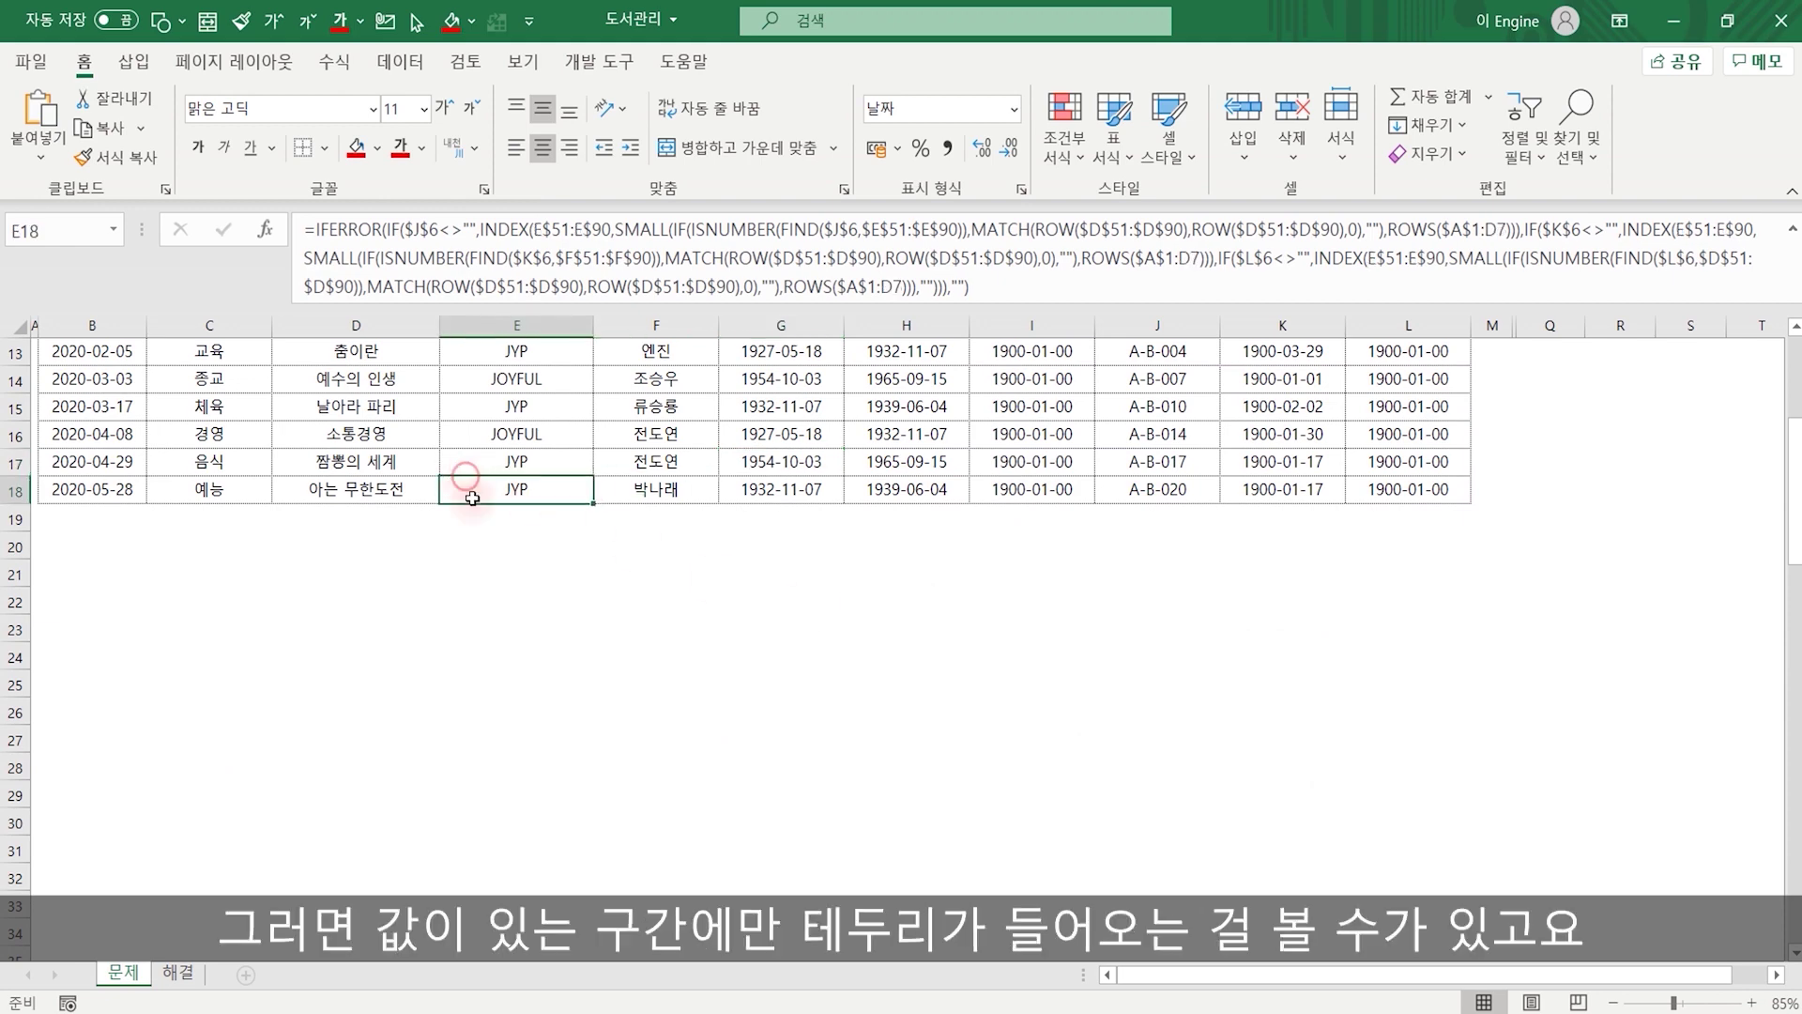
{"action": "scroll", "coordinate": [245, 582], "scroll_direction": "up", "scroll_amount": 2}
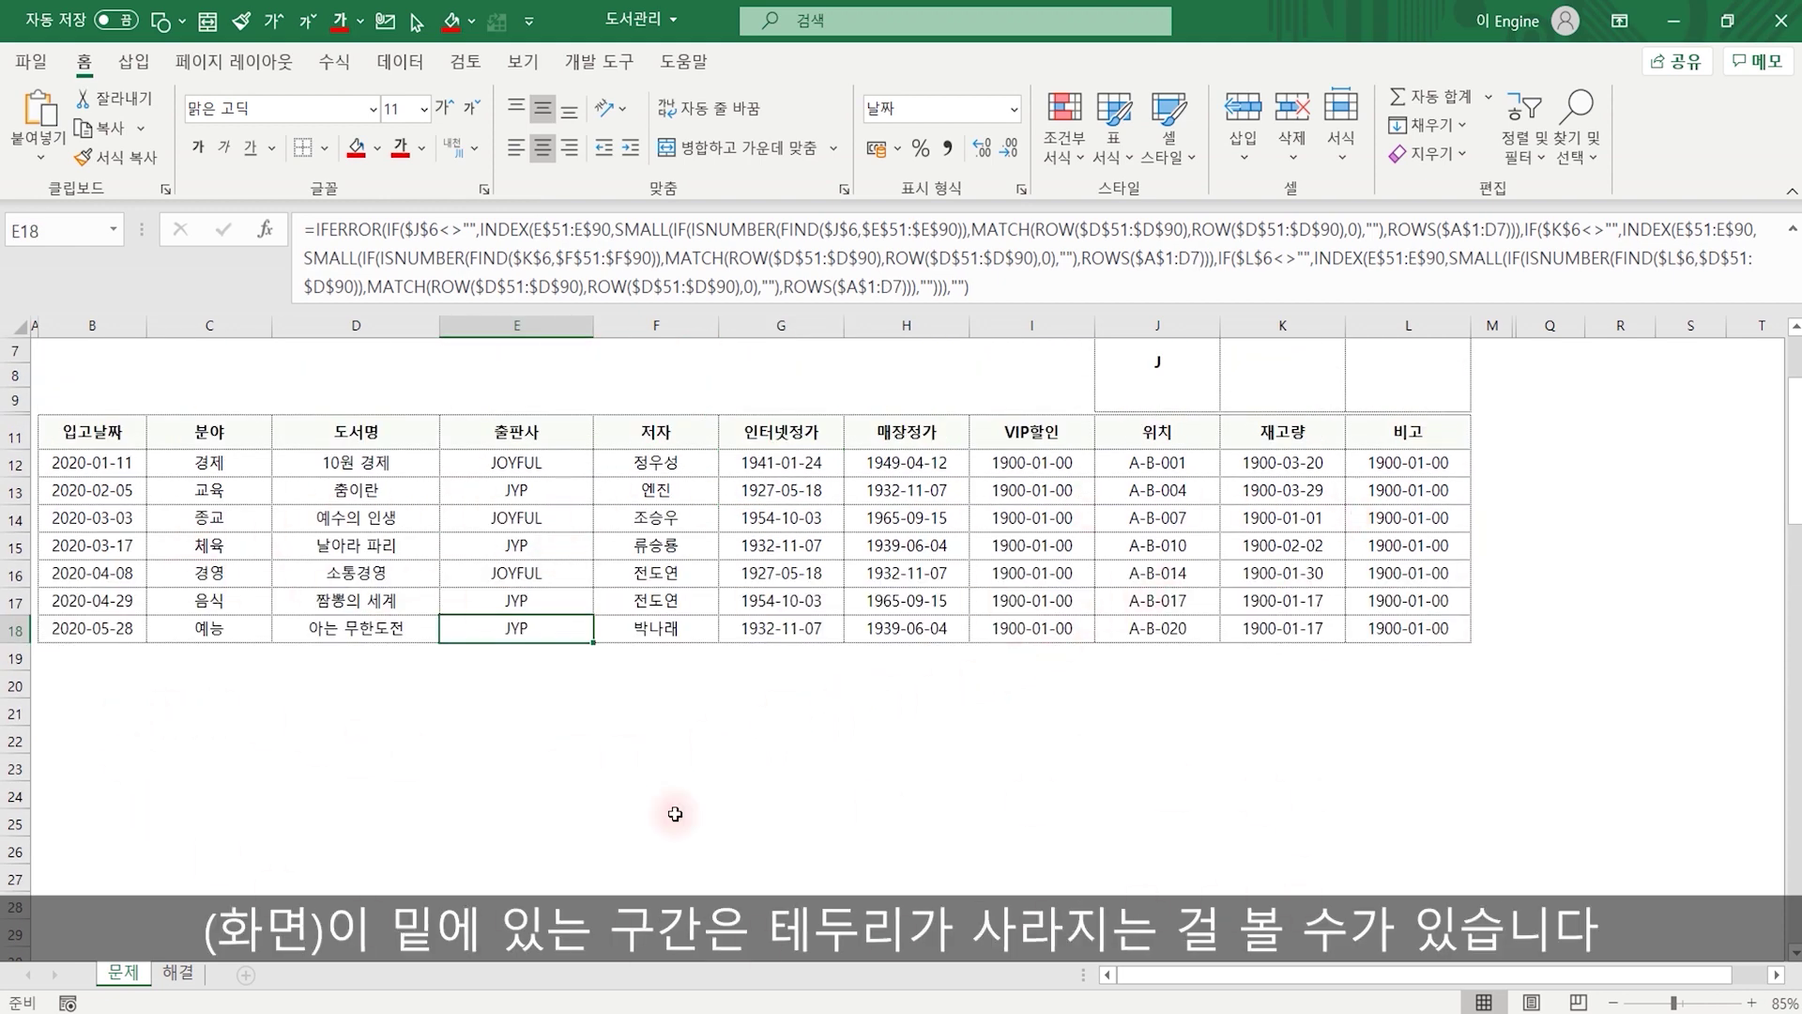
{"action": "scroll", "coordinate": [791, 829], "scroll_direction": "up", "scroll_amount": 2}
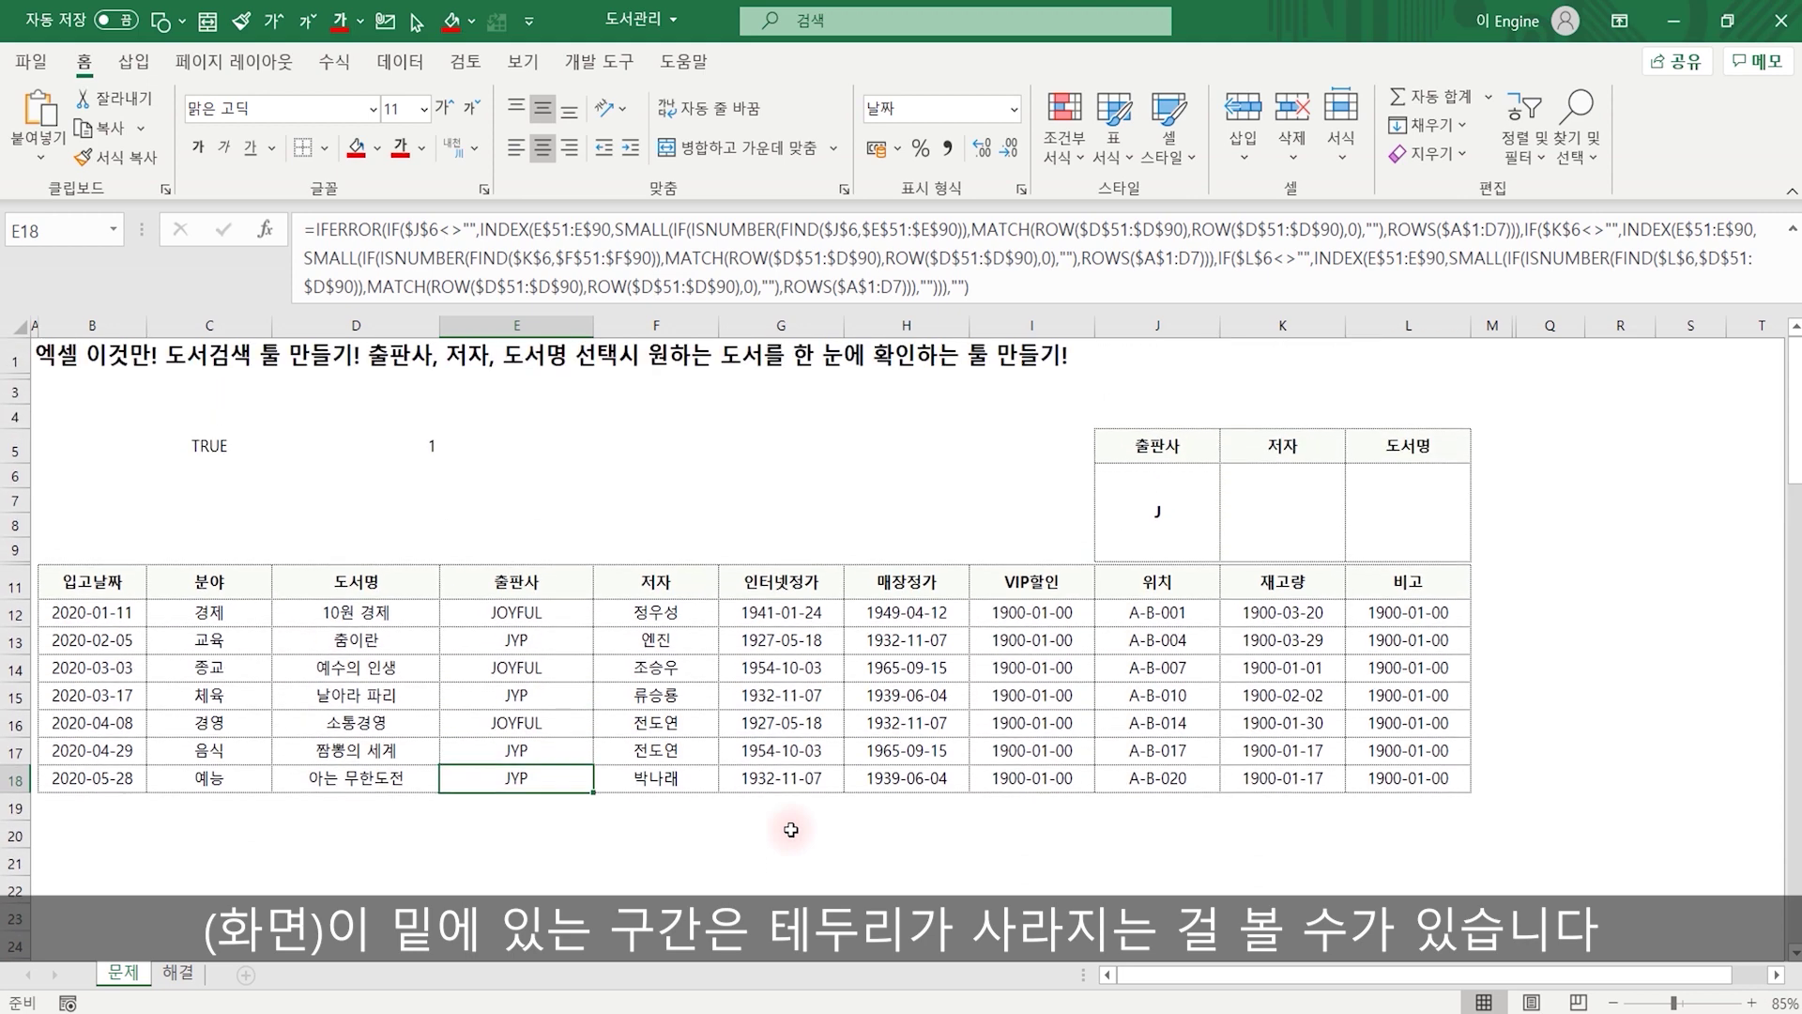
Clear the publisher criterion in J6.
{"action": "left_click", "coordinate": [1184, 518]}
{"action": "key", "text": "Delete"}
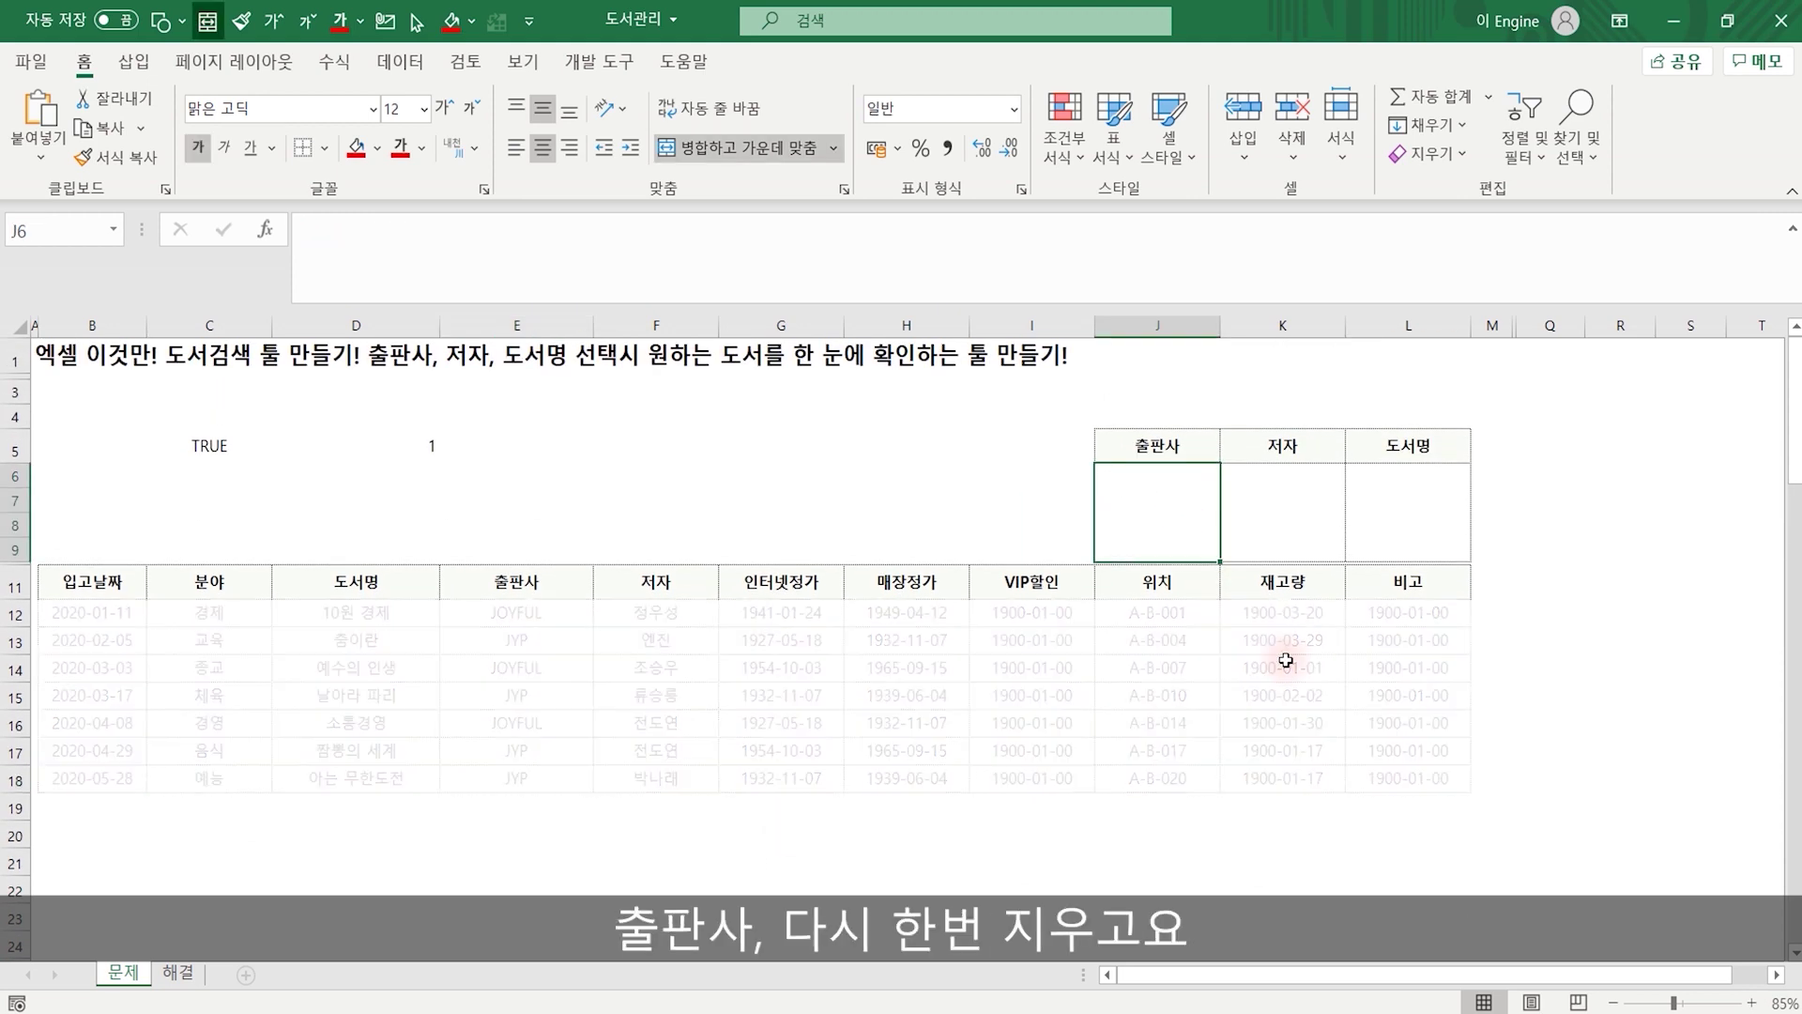
{"action": "key", "text": "Right"}
Add a bottom border to the header row B11:L11 via Format Cells.
{"action": "left_click_drag", "start_coordinate": [105, 583], "coordinate": [1380, 590]}
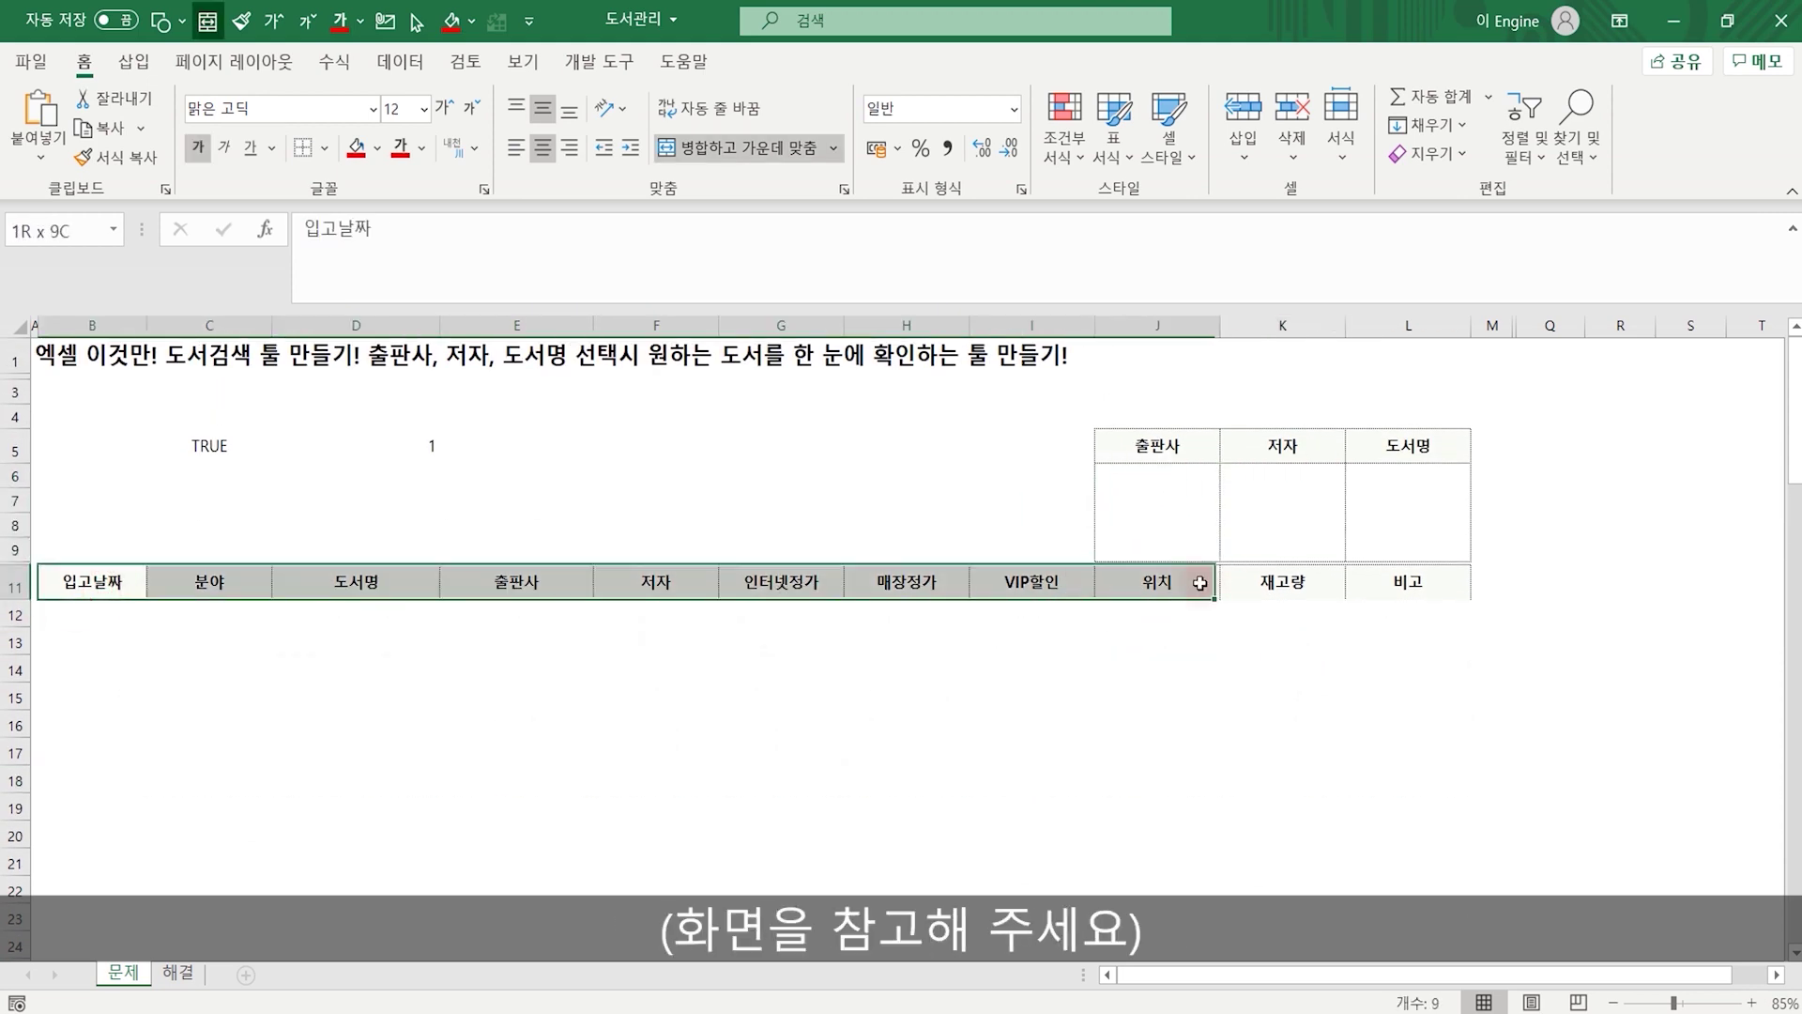
{"action": "key", "text": "ctrl+1"}
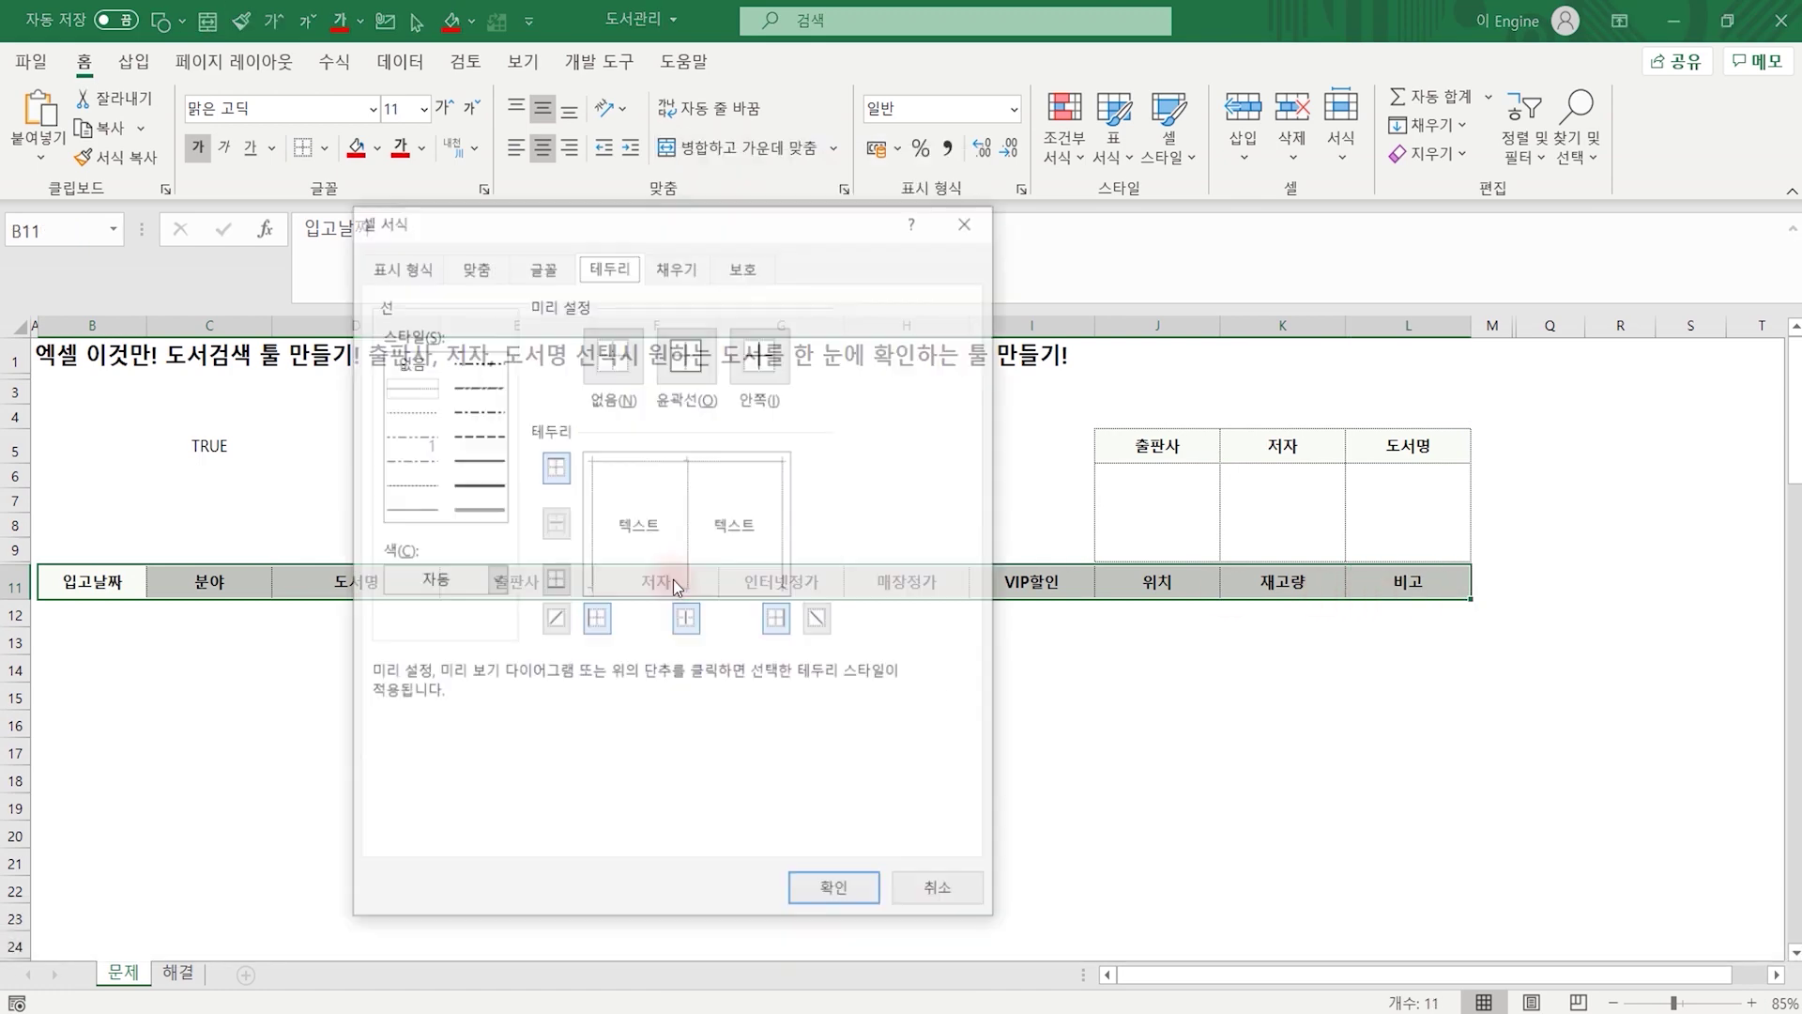
{"action": "left_click", "coordinate": [715, 592]}
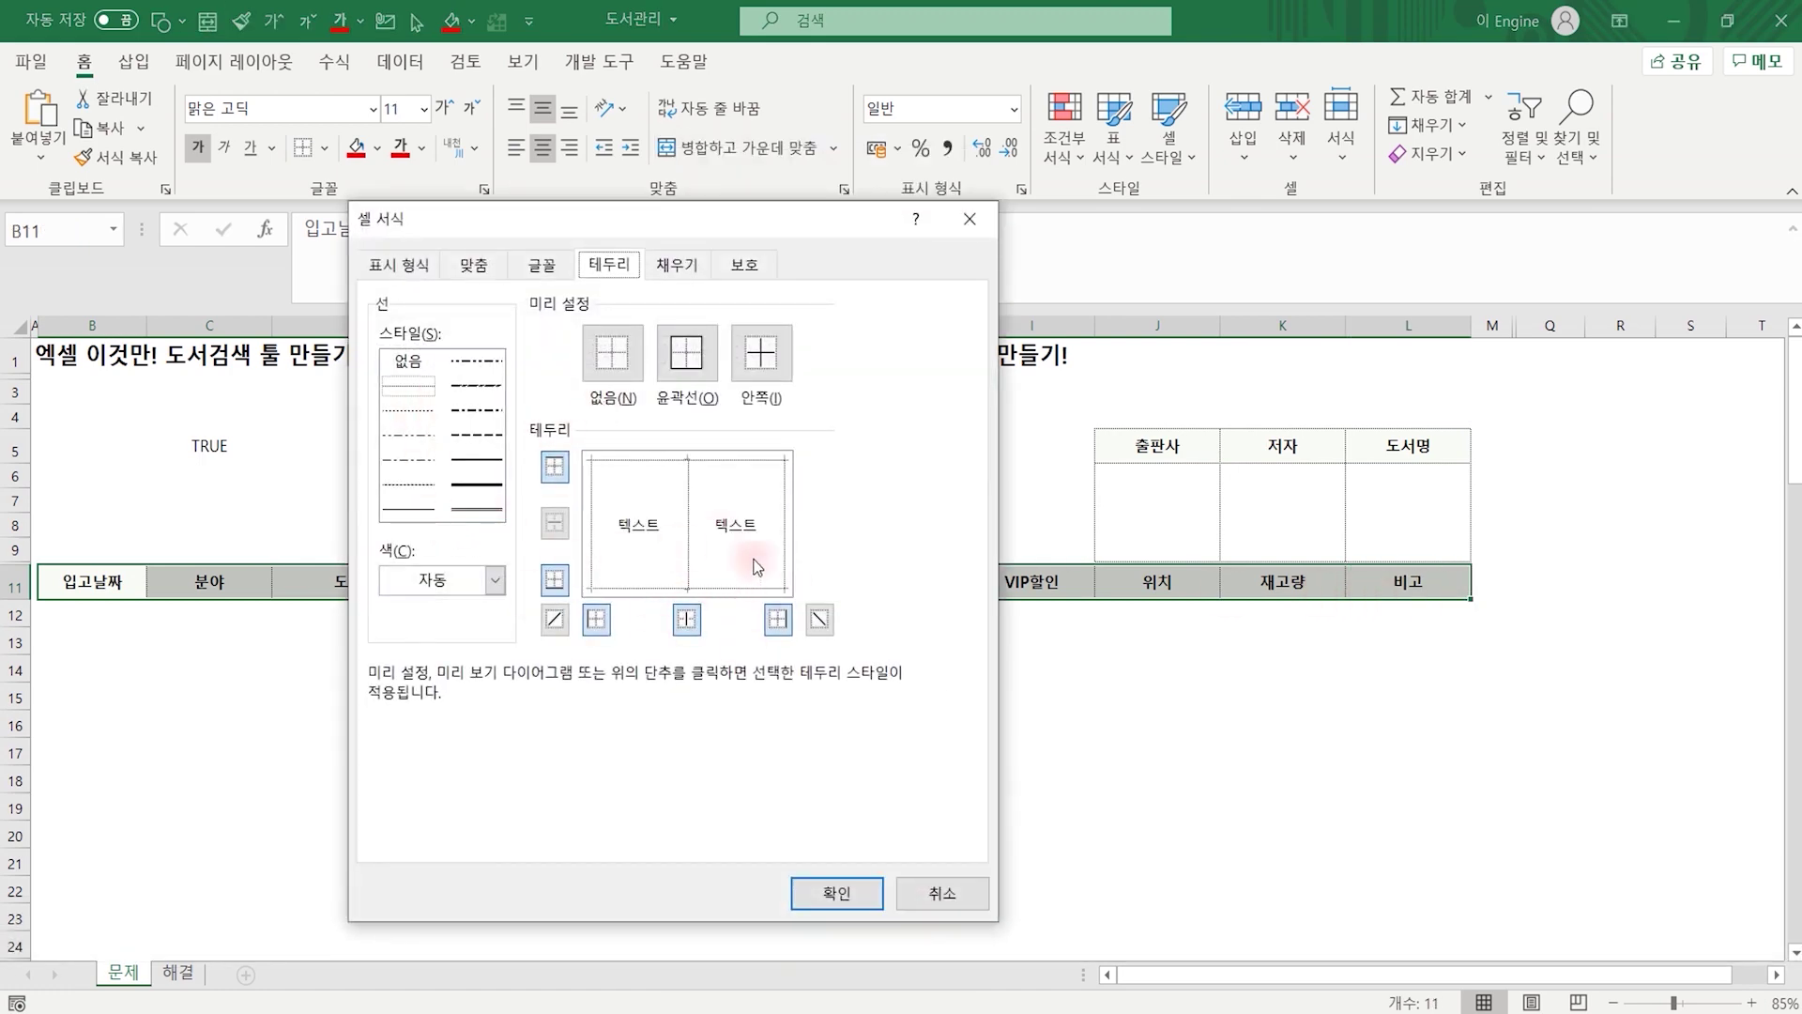
{"action": "left_click", "coordinate": [837, 893]}
{"action": "left_click", "coordinate": [1415, 746]}
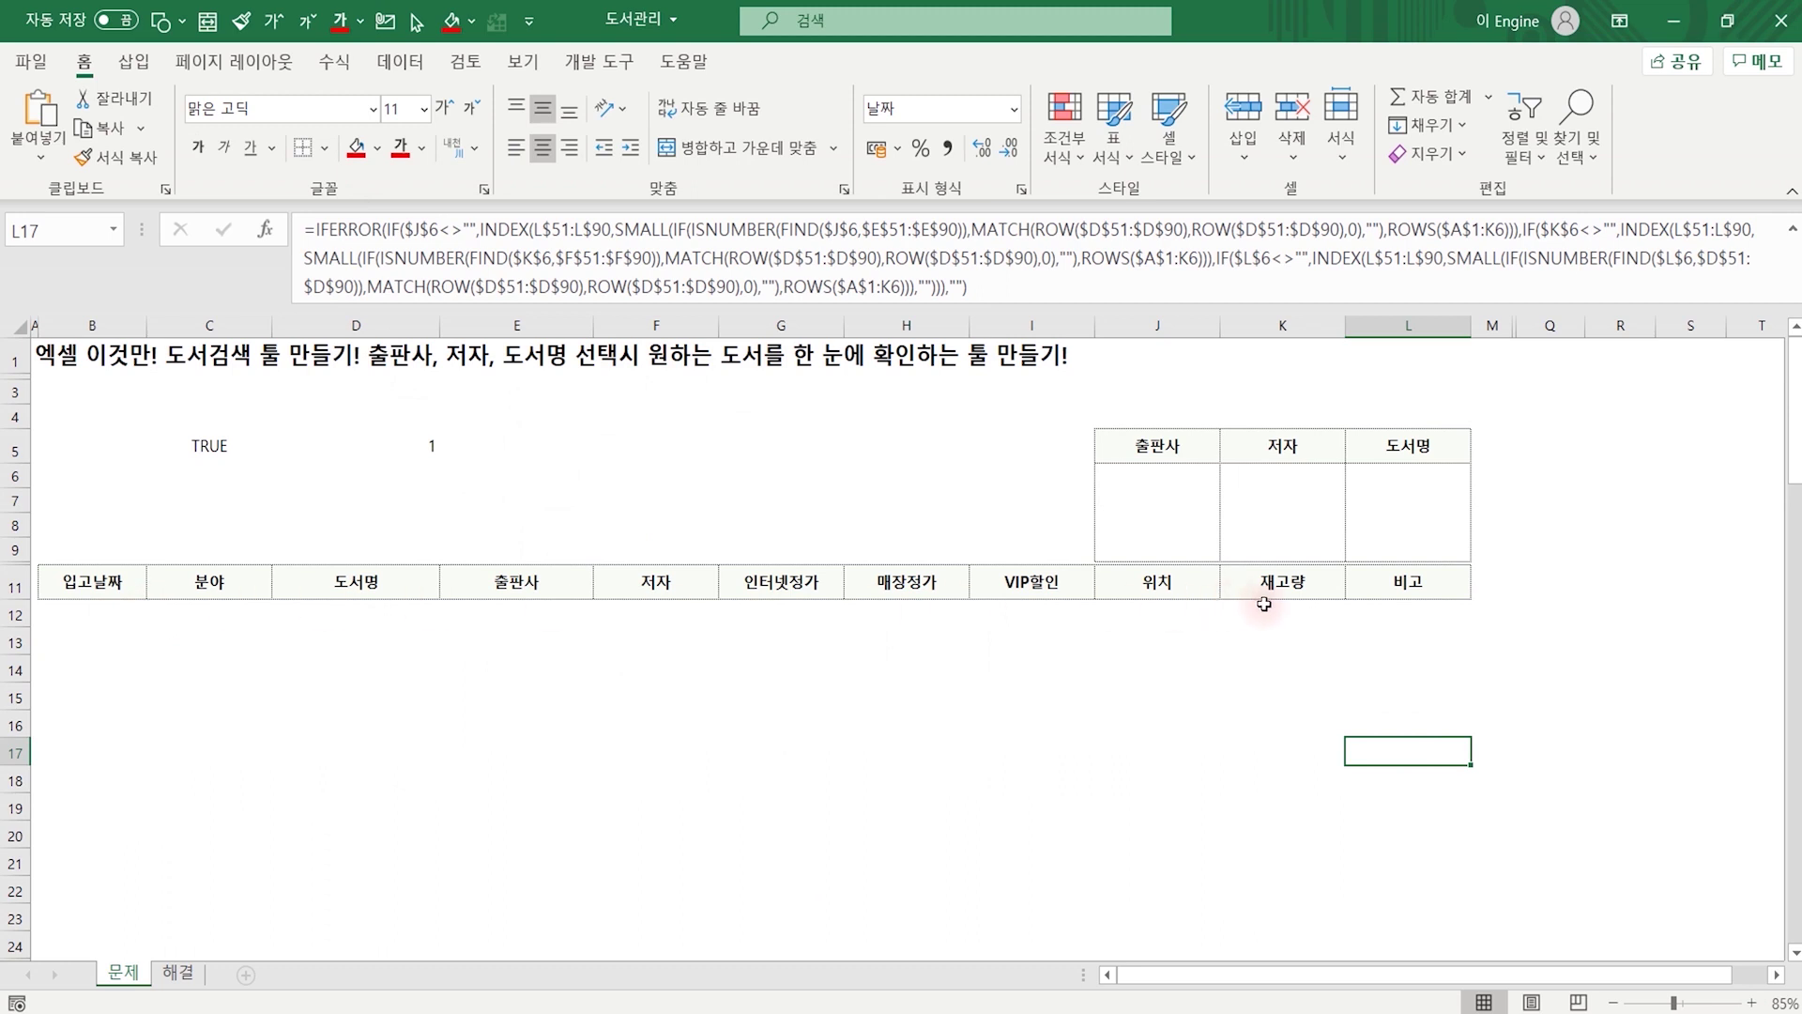
Enter 엔진 as the author criterion in K6, listing four books, then select price cells G12:H12.
{"action": "left_click", "coordinate": [1258, 538]}
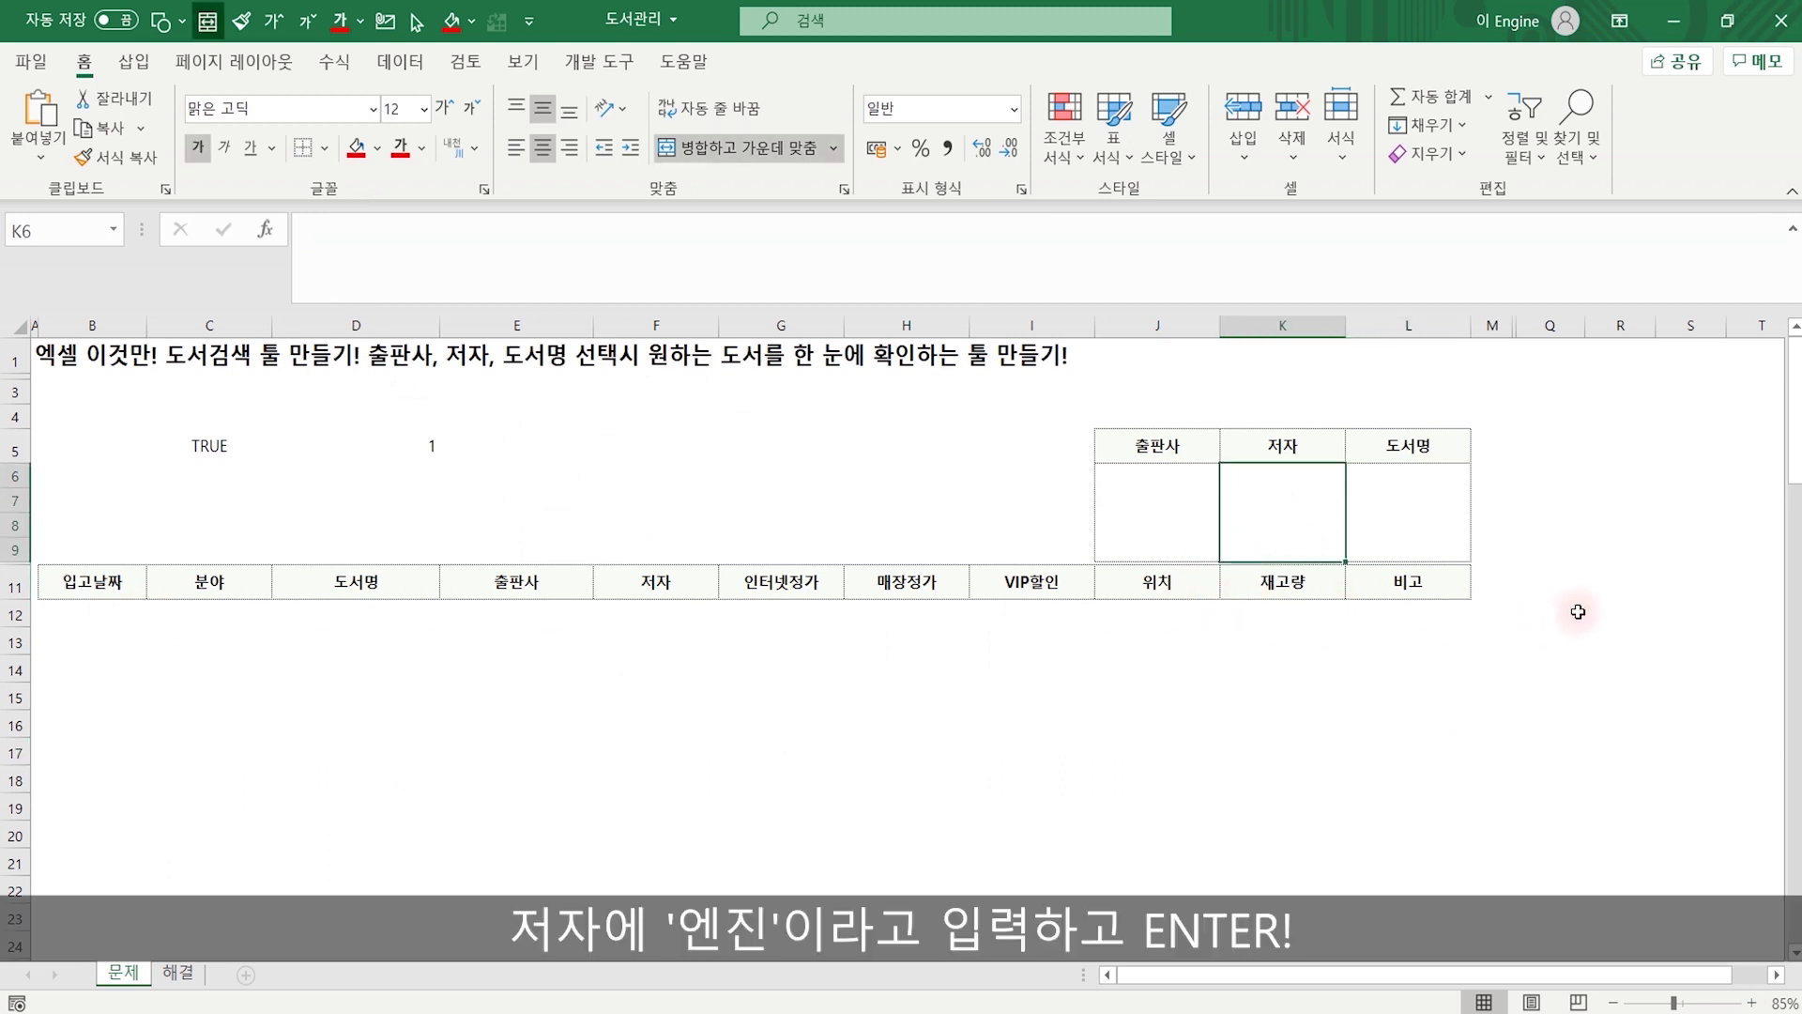
{"action": "type", "text": "엔진"}
{"action": "key", "text": "Return"}
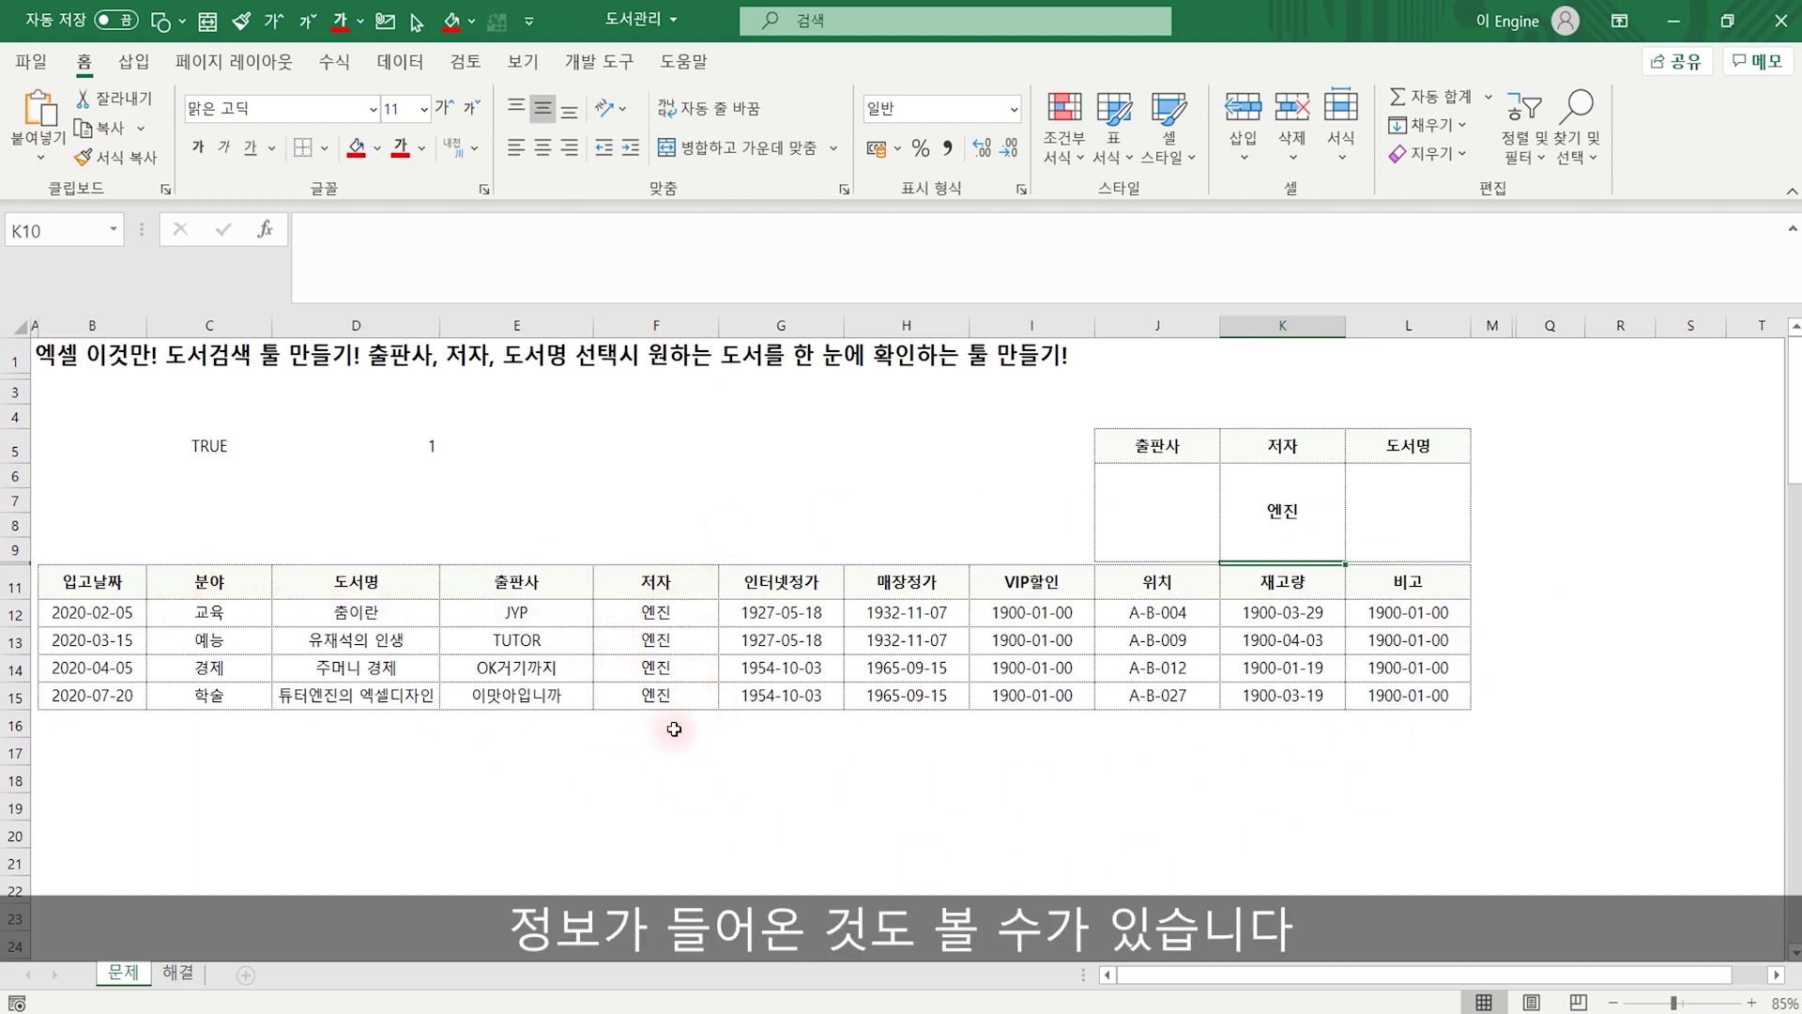
{"action": "left_click_drag", "start_coordinate": [805, 610], "coordinate": [881, 620]}
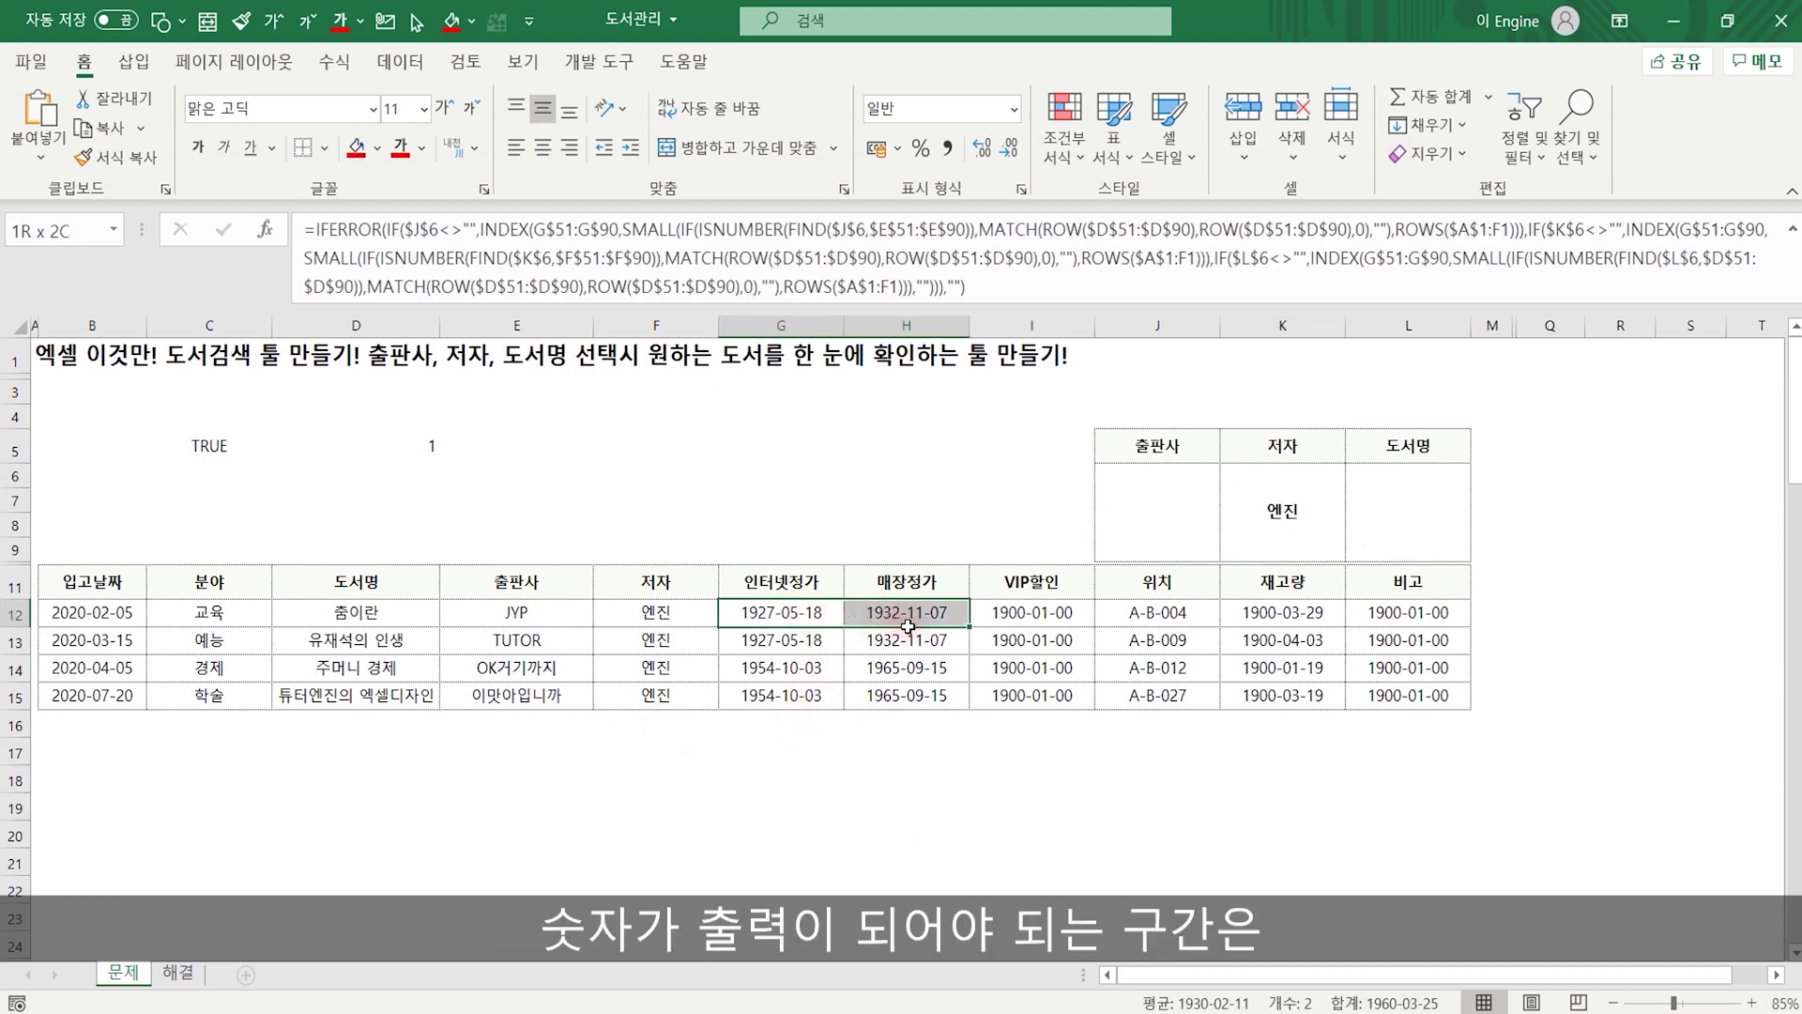
Select the price and stock result cells in columns G, H and K and apply General format.
{"action": "left_click_drag", "start_coordinate": [907, 625], "coordinate": [903, 700]}
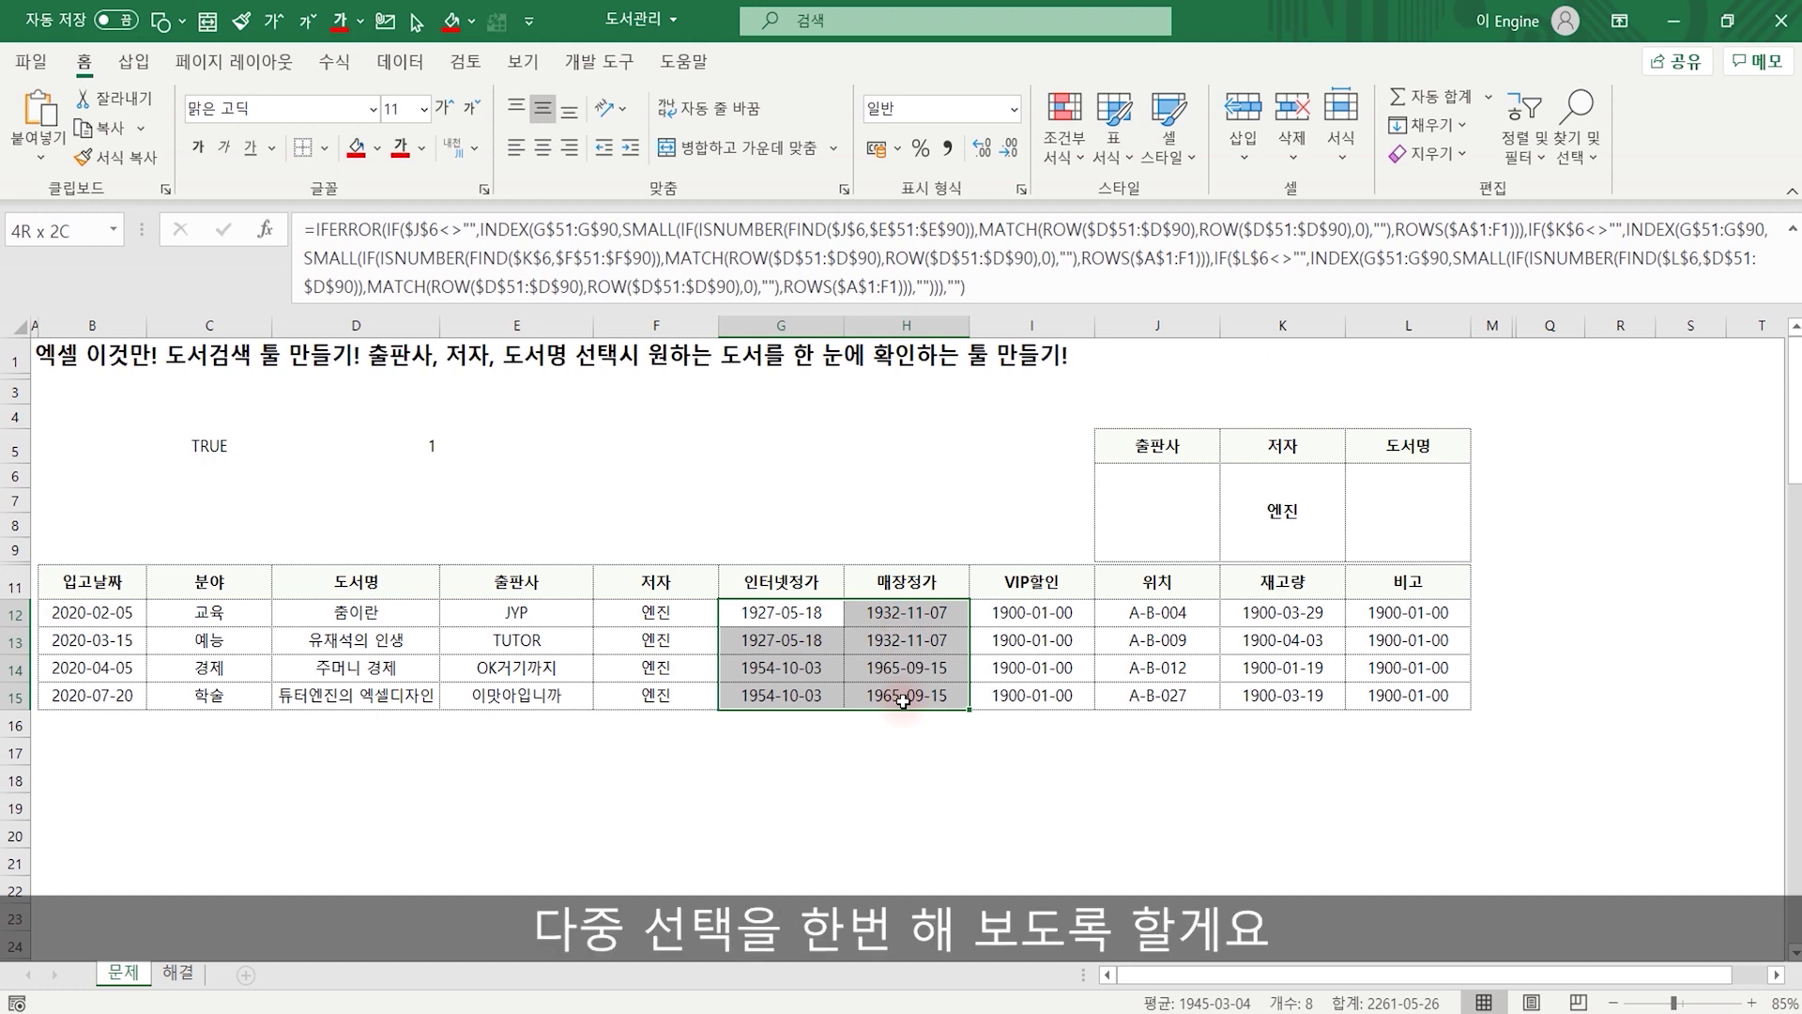
{"action": "key", "text": "ctrl+shift+Down"}
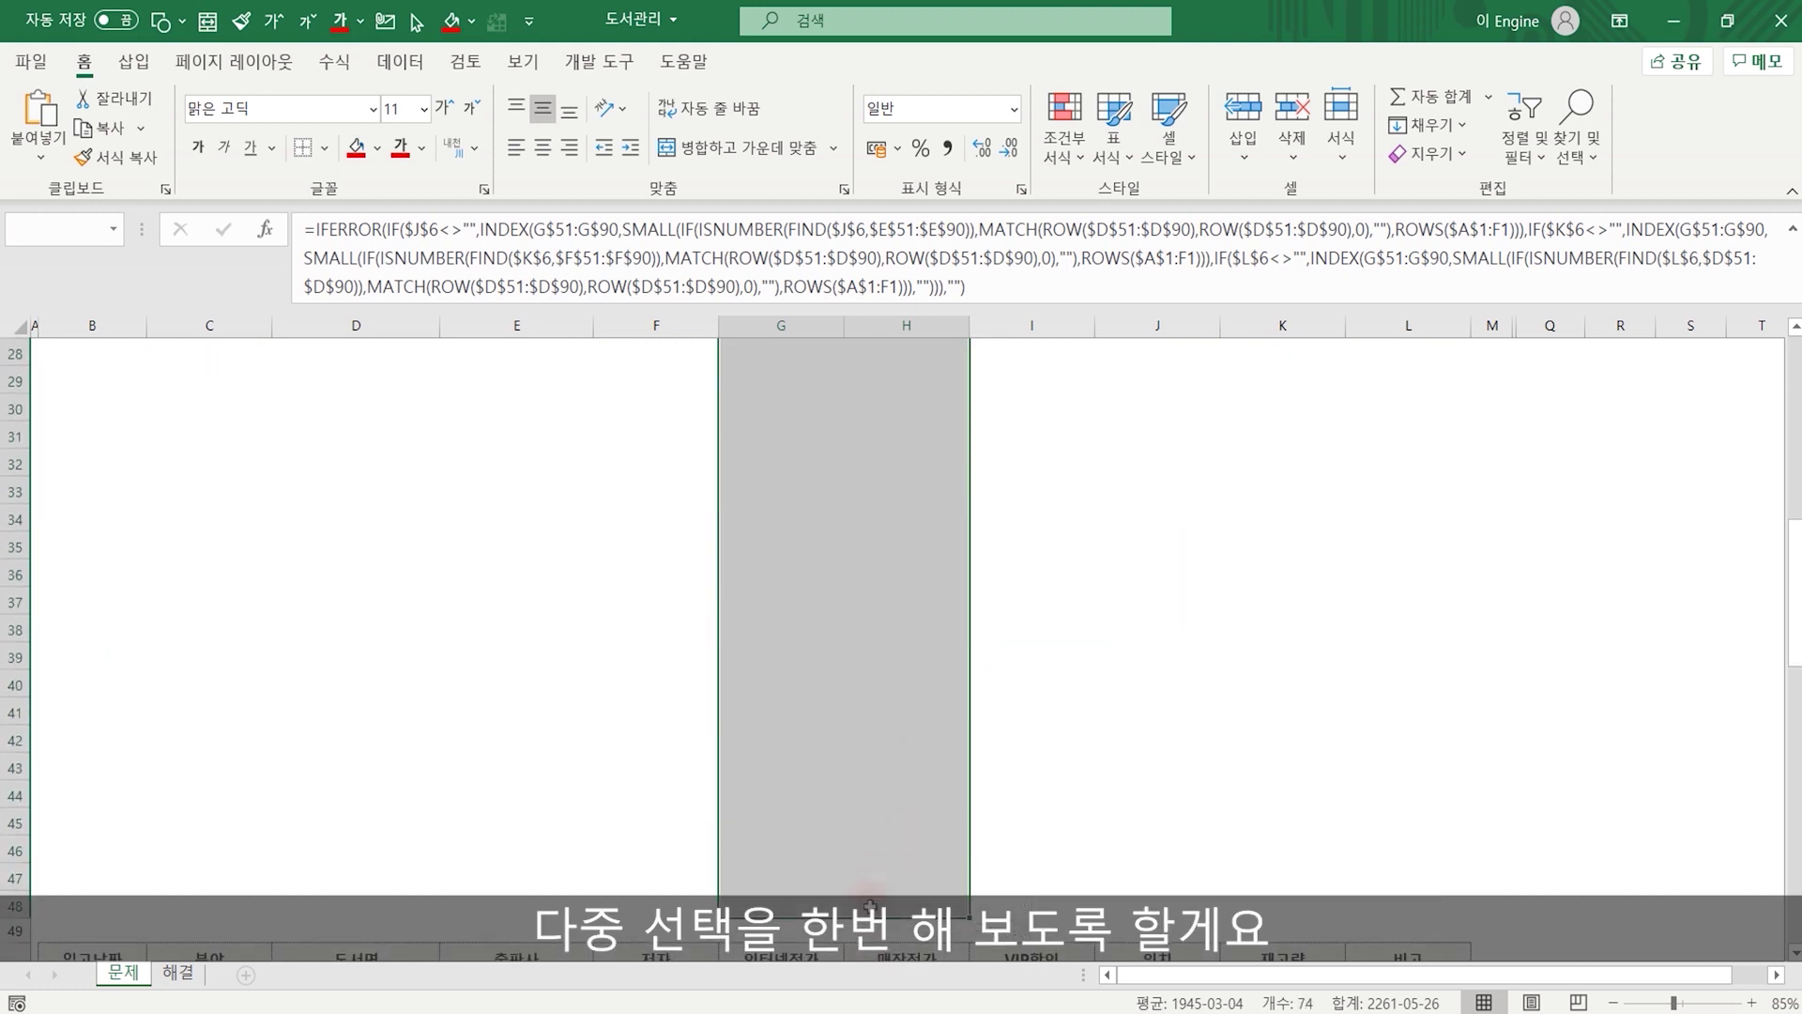
{"action": "scroll", "coordinate": [1301, 625], "scroll_direction": "up", "scroll_amount": 8}
{"action": "left_click_drag", "start_coordinate": [1301, 625], "coordinate": [1301, 934]}
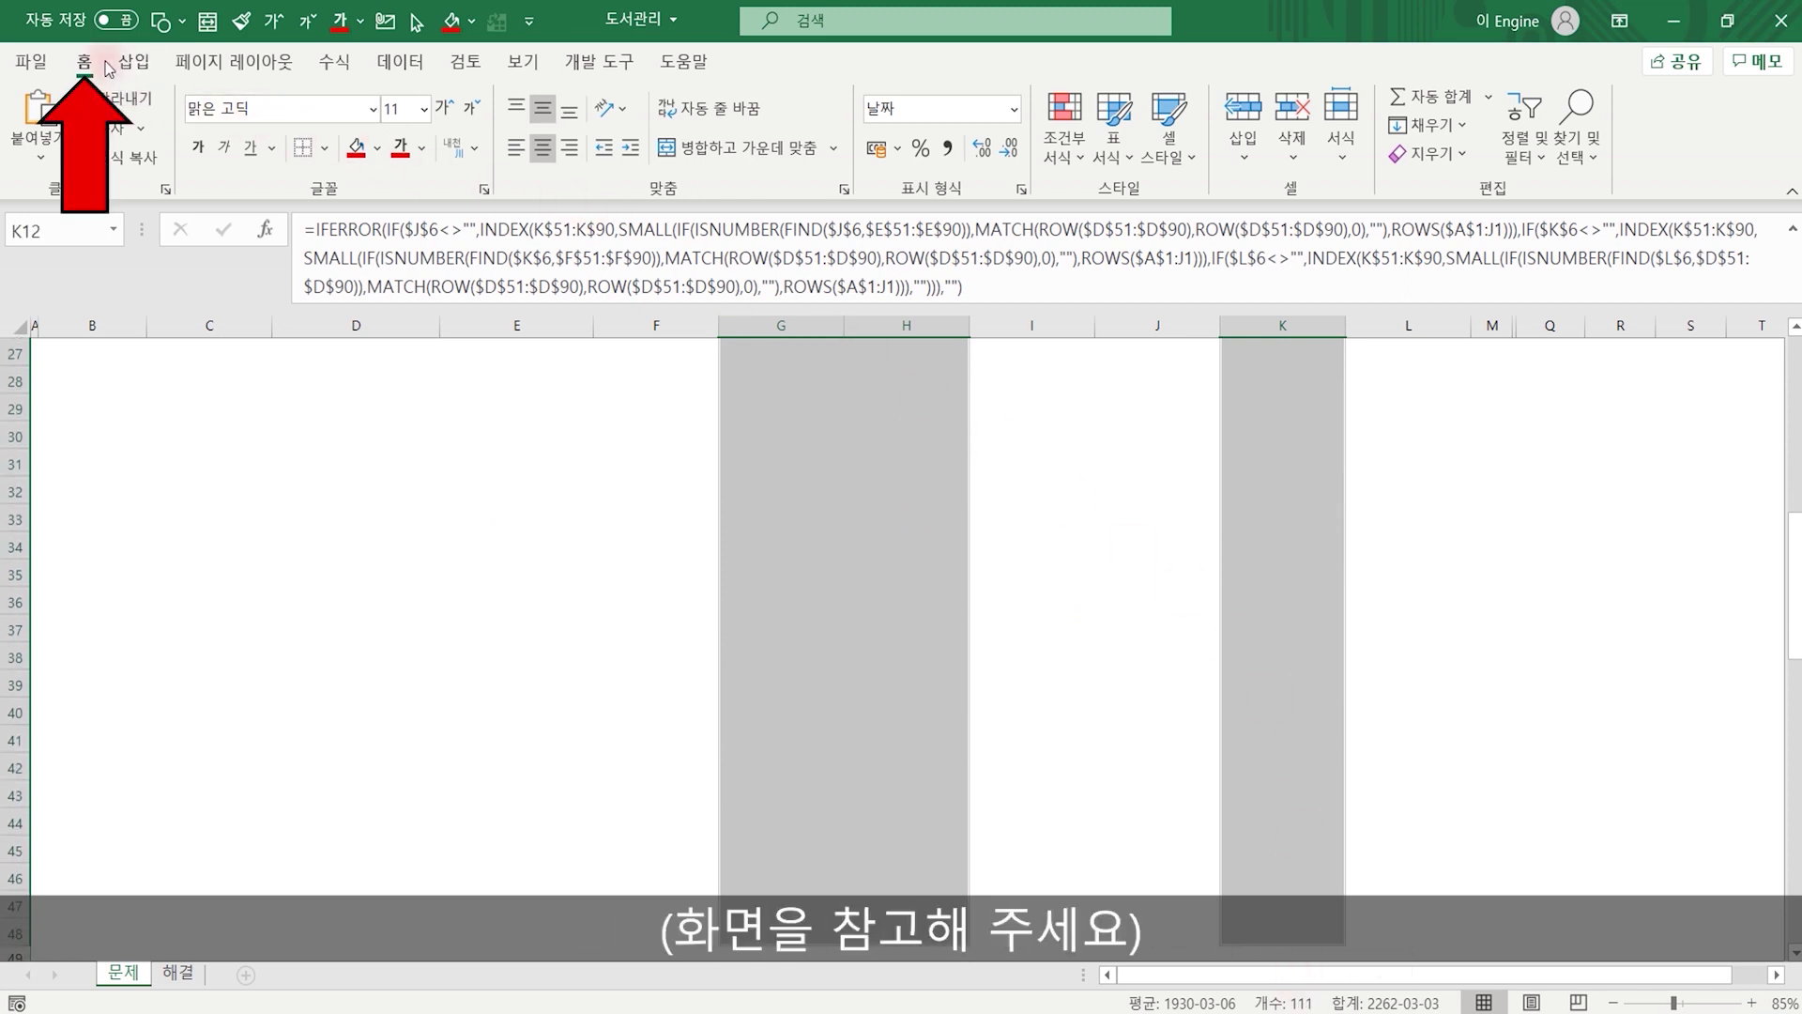
{"action": "left_click", "coordinate": [1014, 109]}
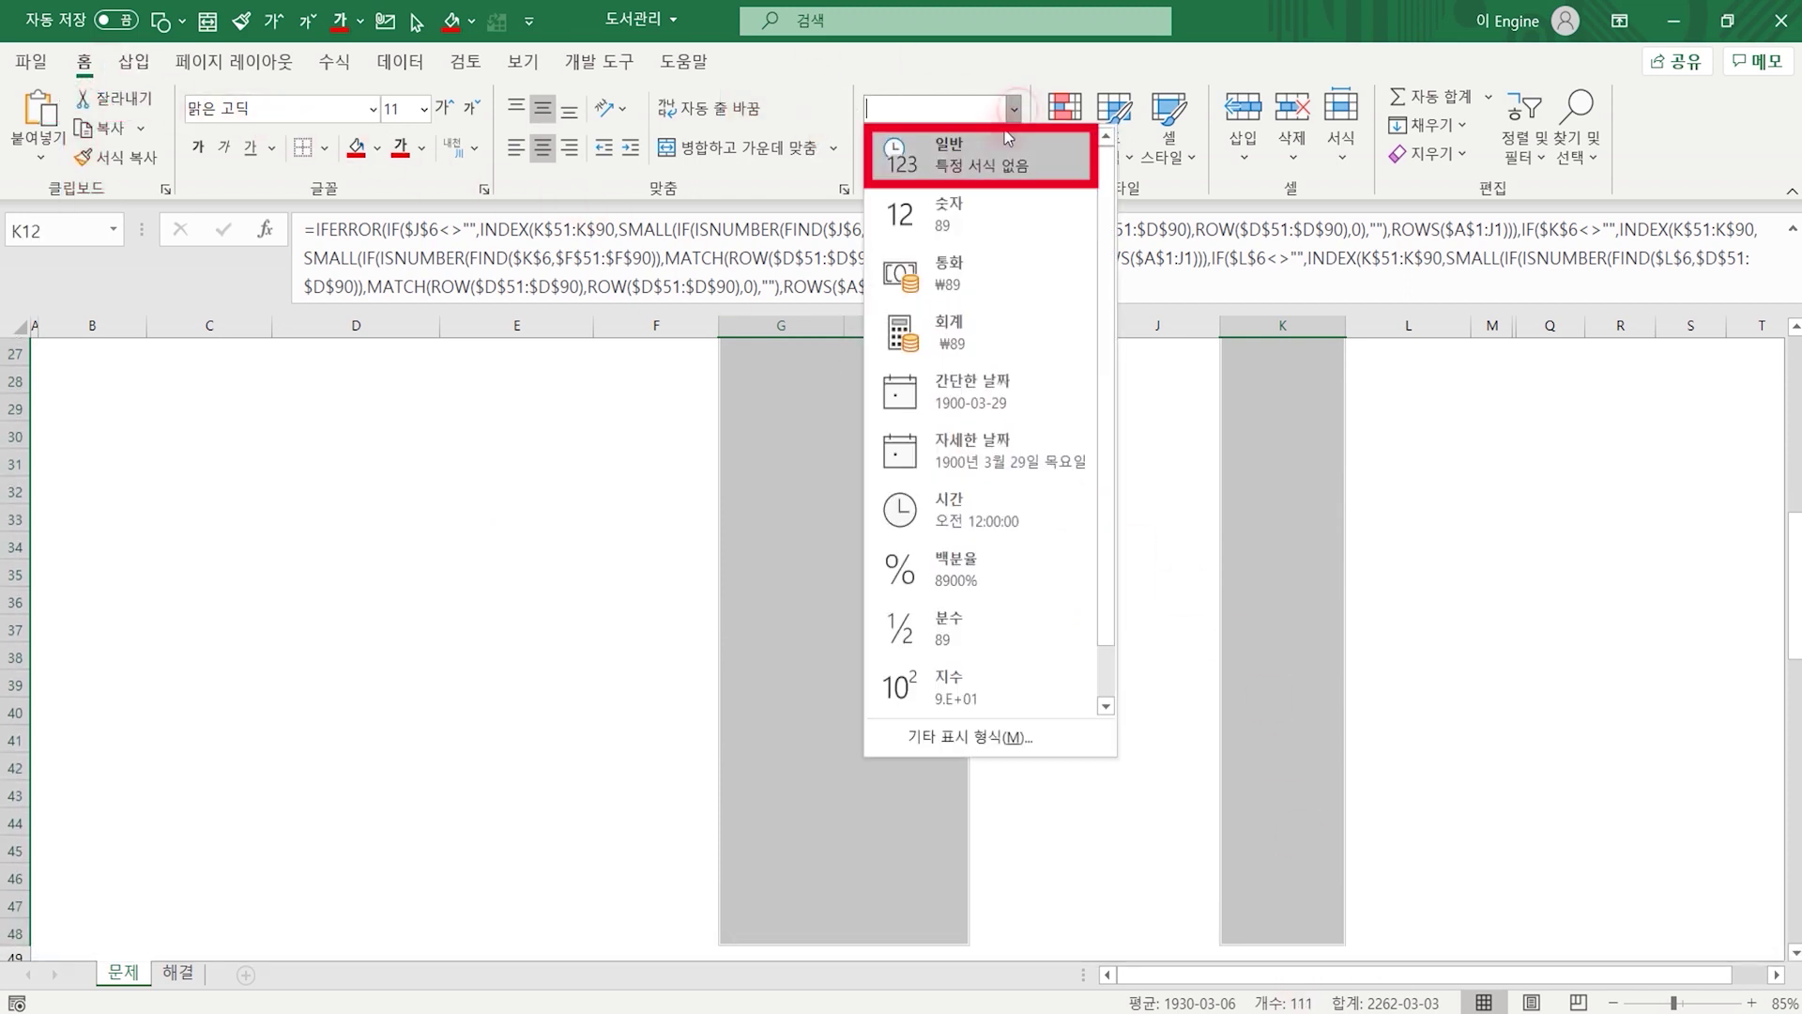
{"action": "left_click", "coordinate": [964, 166]}
Apply Comma Style and currency format so values read 10,000, 24,000 and 89.
{"action": "scroll", "coordinate": [1296, 769], "scroll_direction": "up", "scroll_amount": 1}
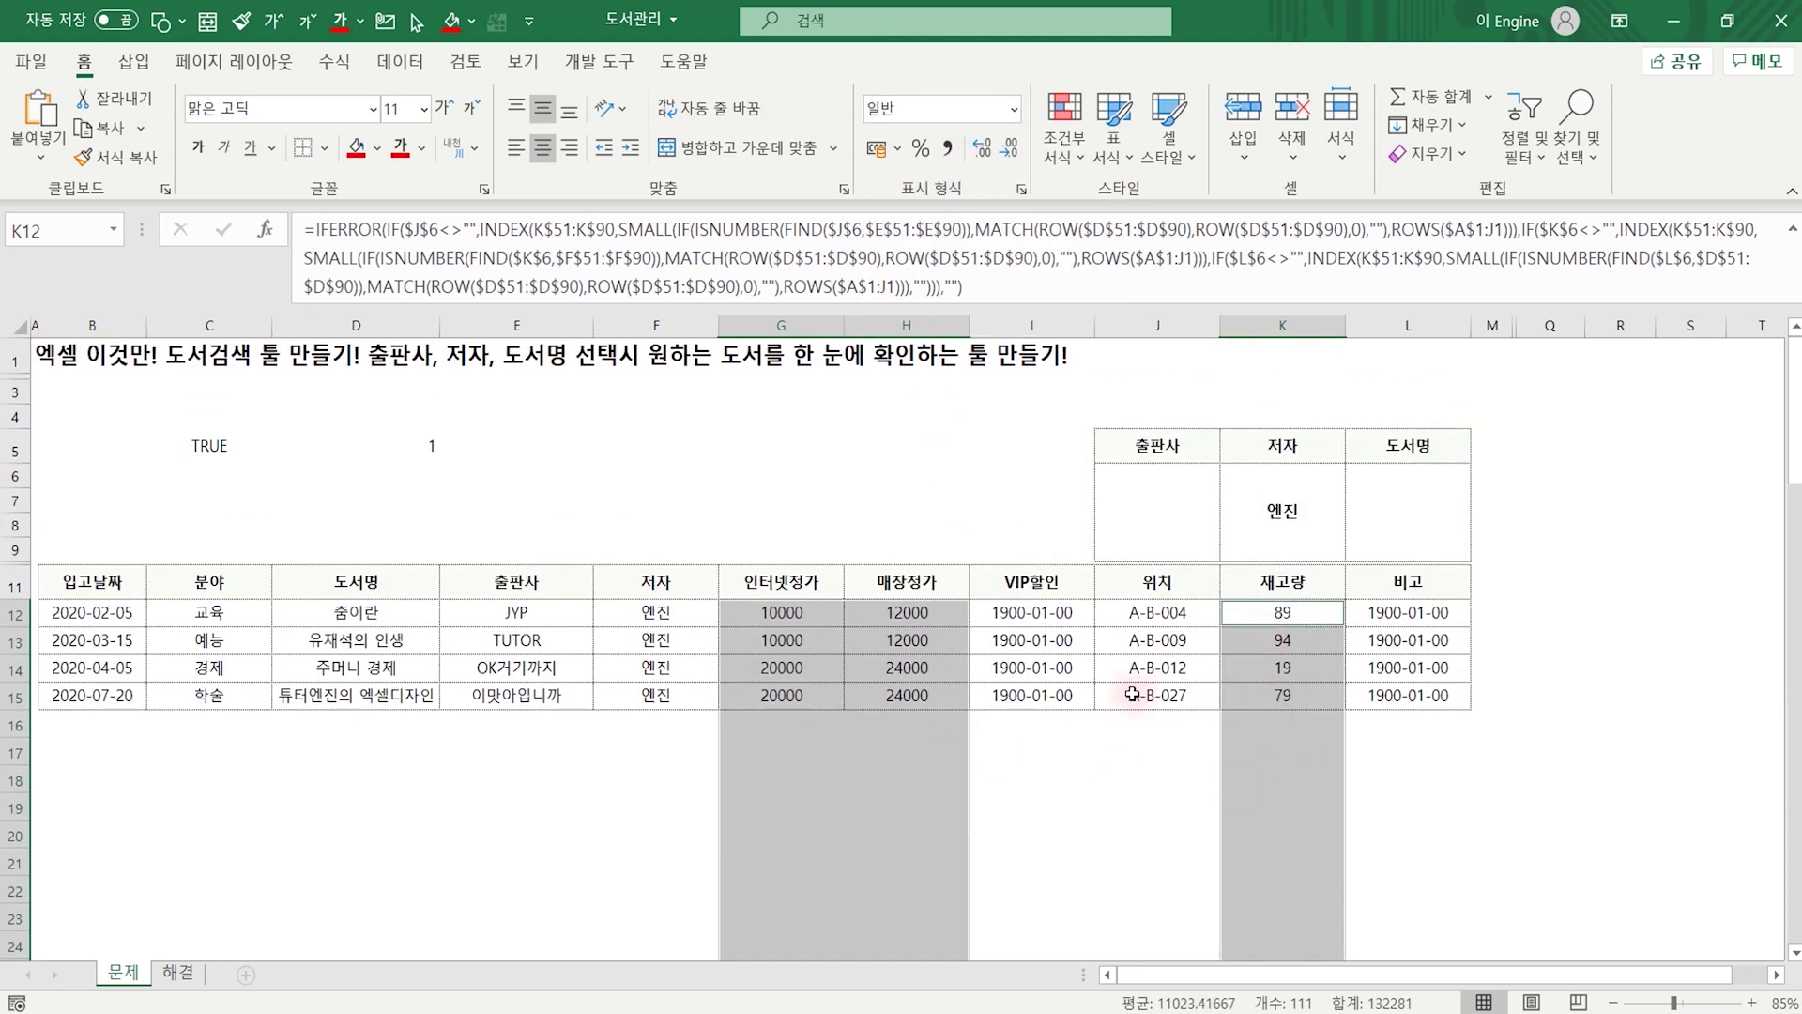
{"action": "left_click", "coordinate": [948, 148]}
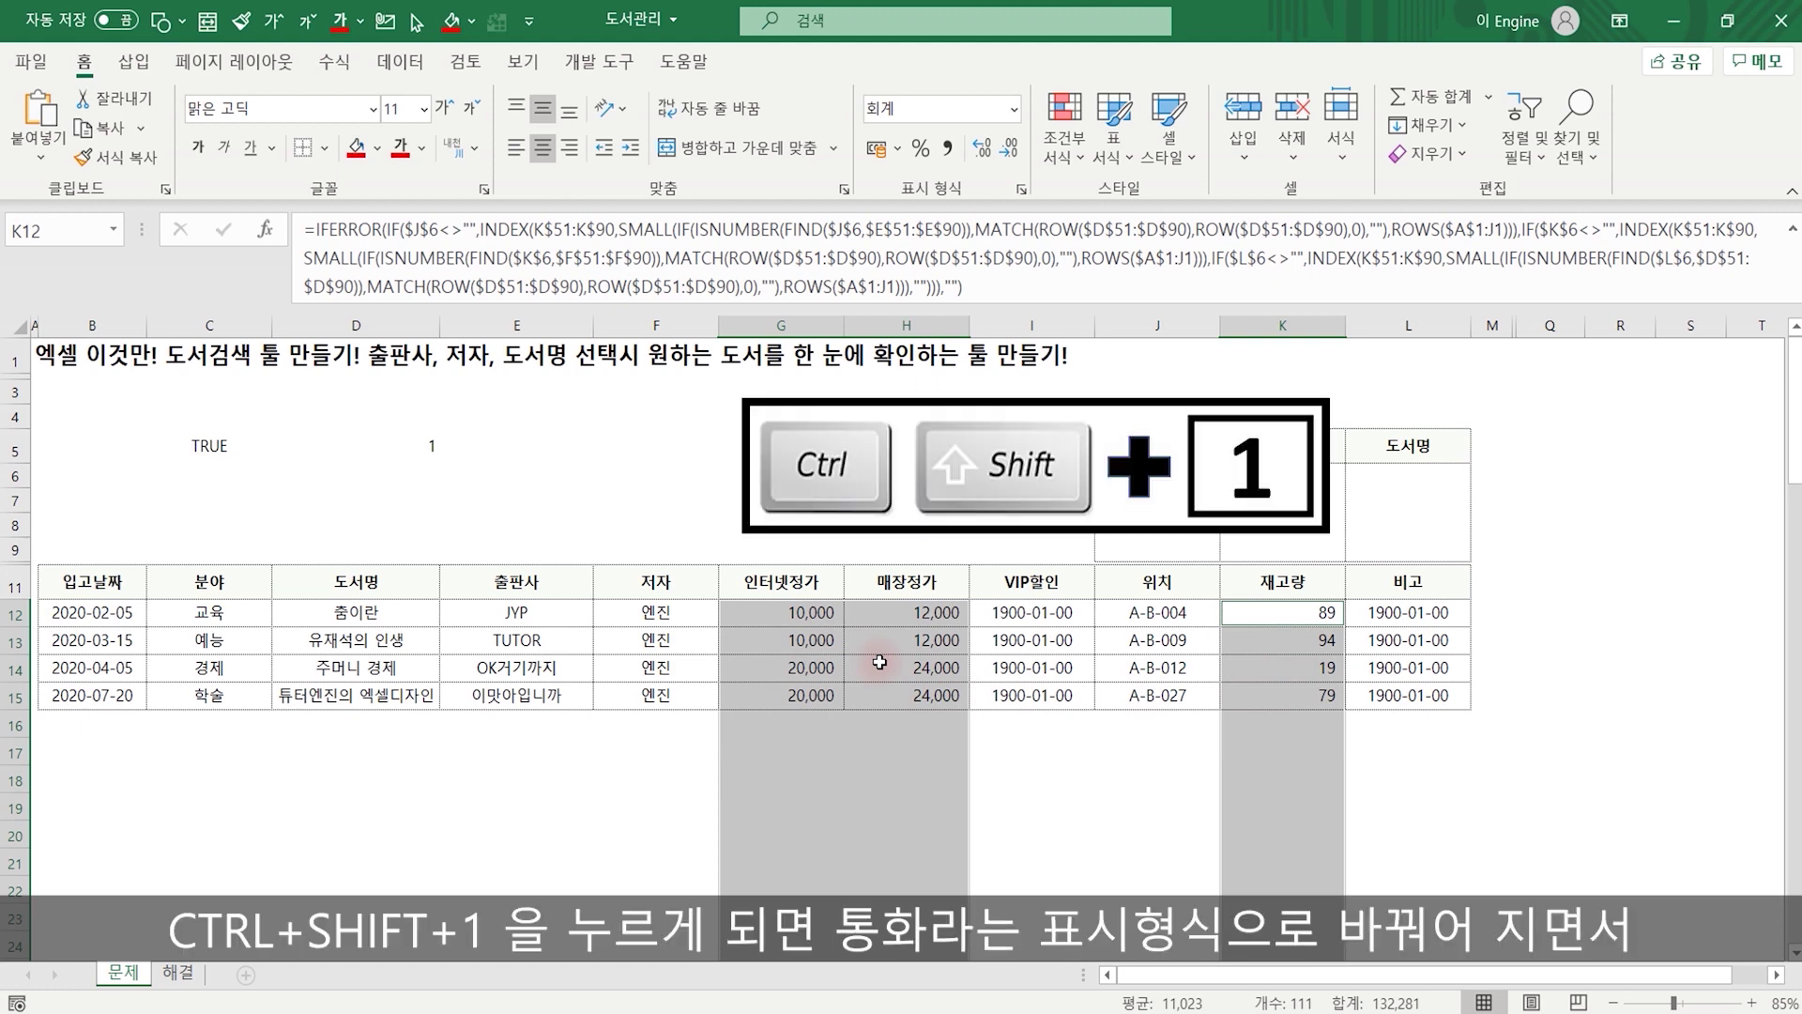
{"action": "key", "text": "ctrl+shift+1"}
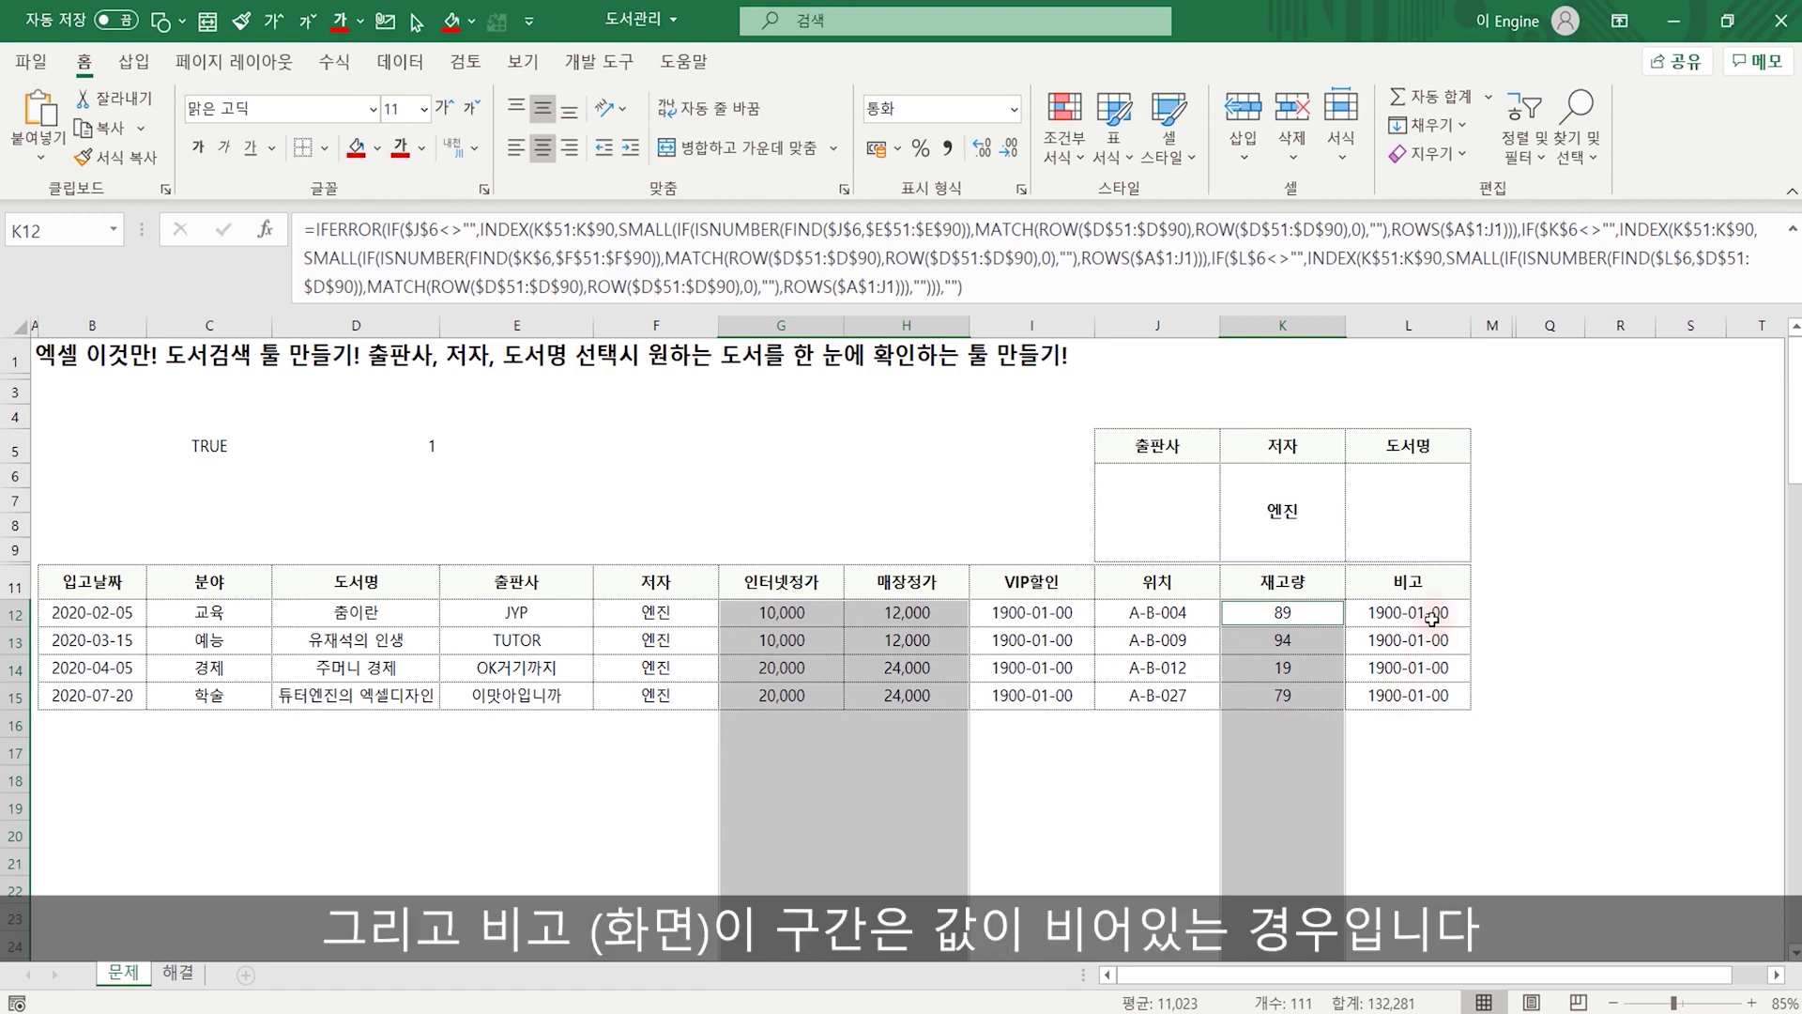
{"action": "scroll", "coordinate": [1435, 826], "scroll_direction": "down", "scroll_amount": 8}
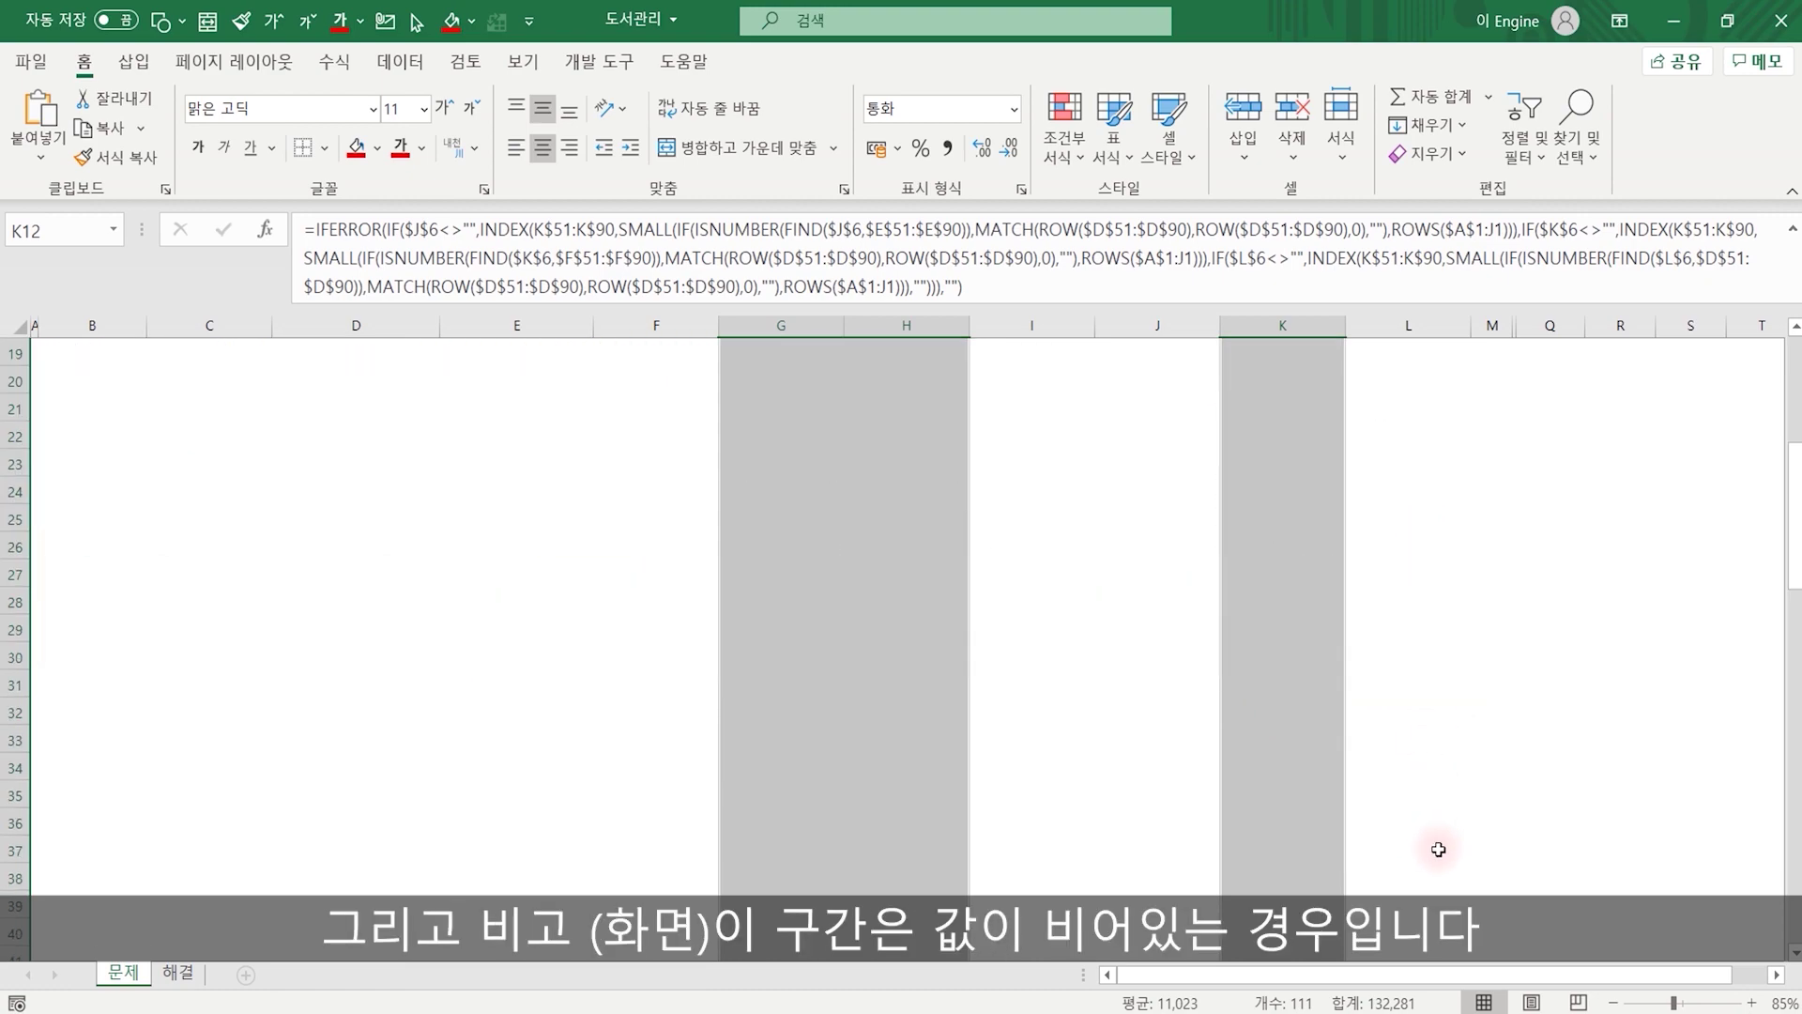
{"action": "scroll", "coordinate": [1414, 394], "scroll_direction": "down", "scroll_amount": 9}
{"action": "scroll", "coordinate": [1422, 657], "scroll_direction": "down", "scroll_amount": 4}
{"action": "scroll", "coordinate": [1429, 845], "scroll_direction": "up", "scroll_amount": 17}
{"action": "scroll", "coordinate": [1413, 714], "scroll_direction": "up", "scroll_amount": 4}
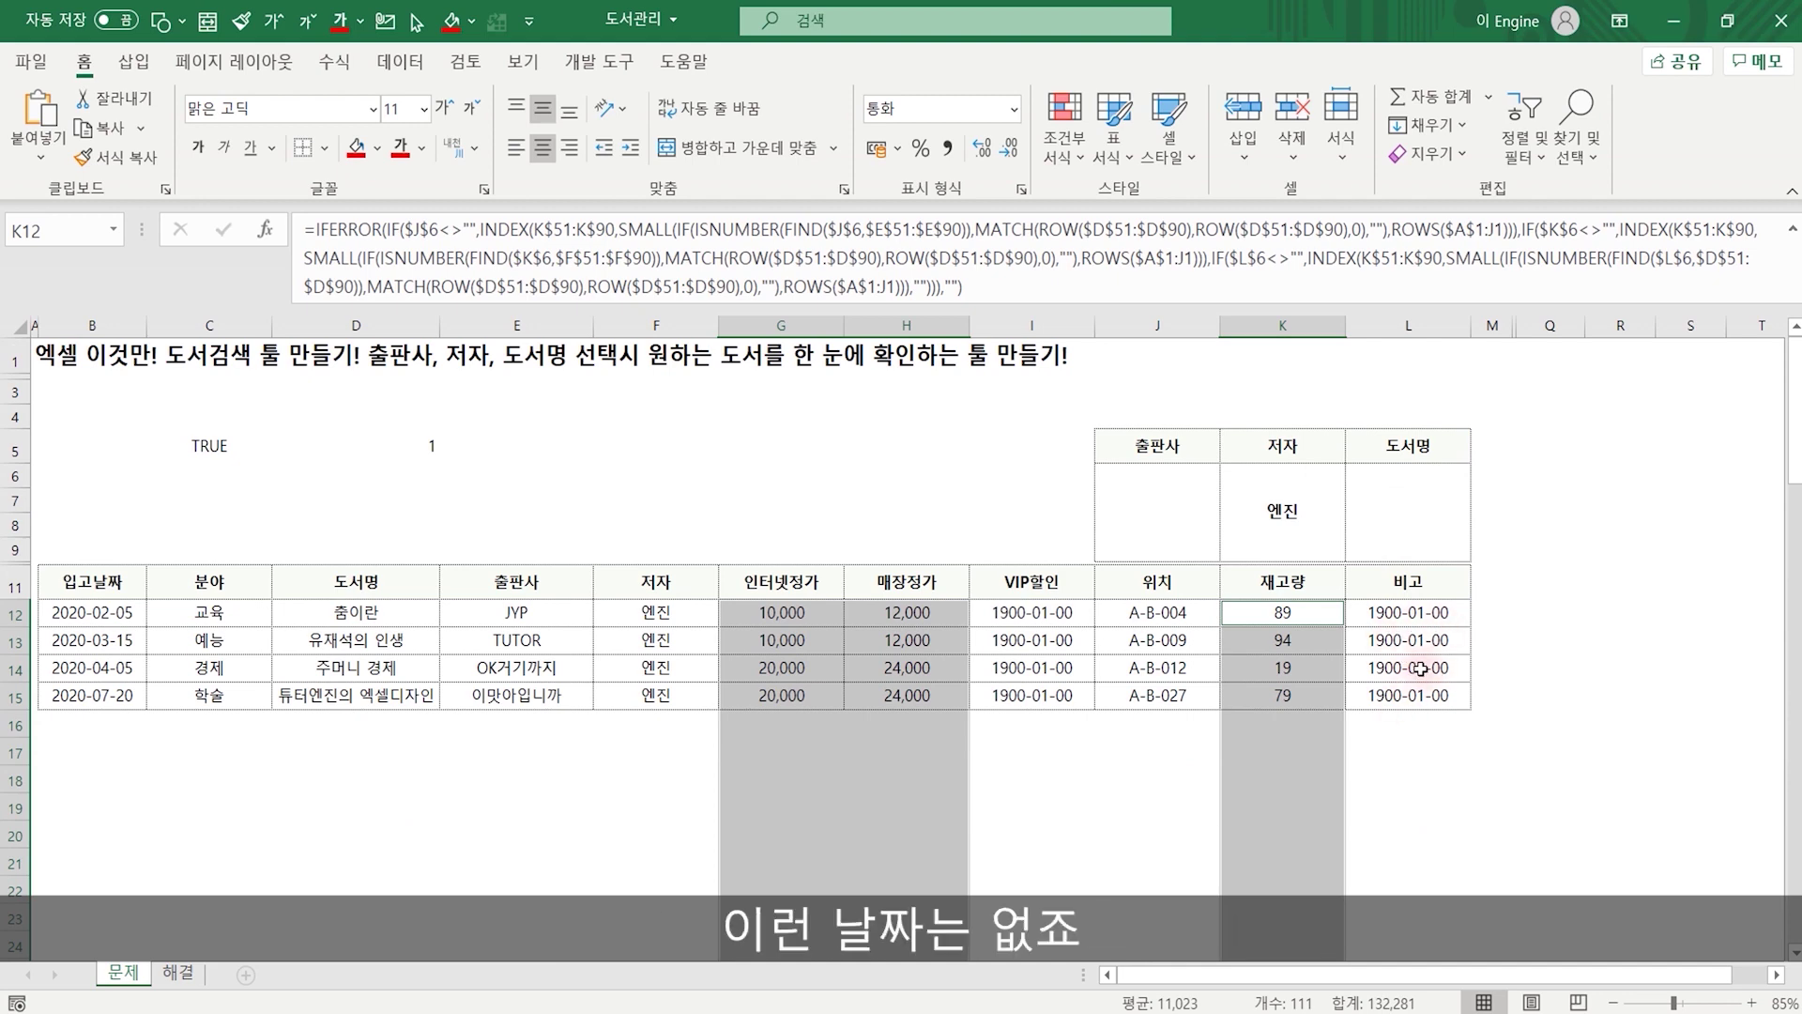
Give the 비고 cells L12:L48 the custom format # so they show blank.
{"action": "left_click_drag", "start_coordinate": [1427, 615], "coordinate": [1470, 930]}
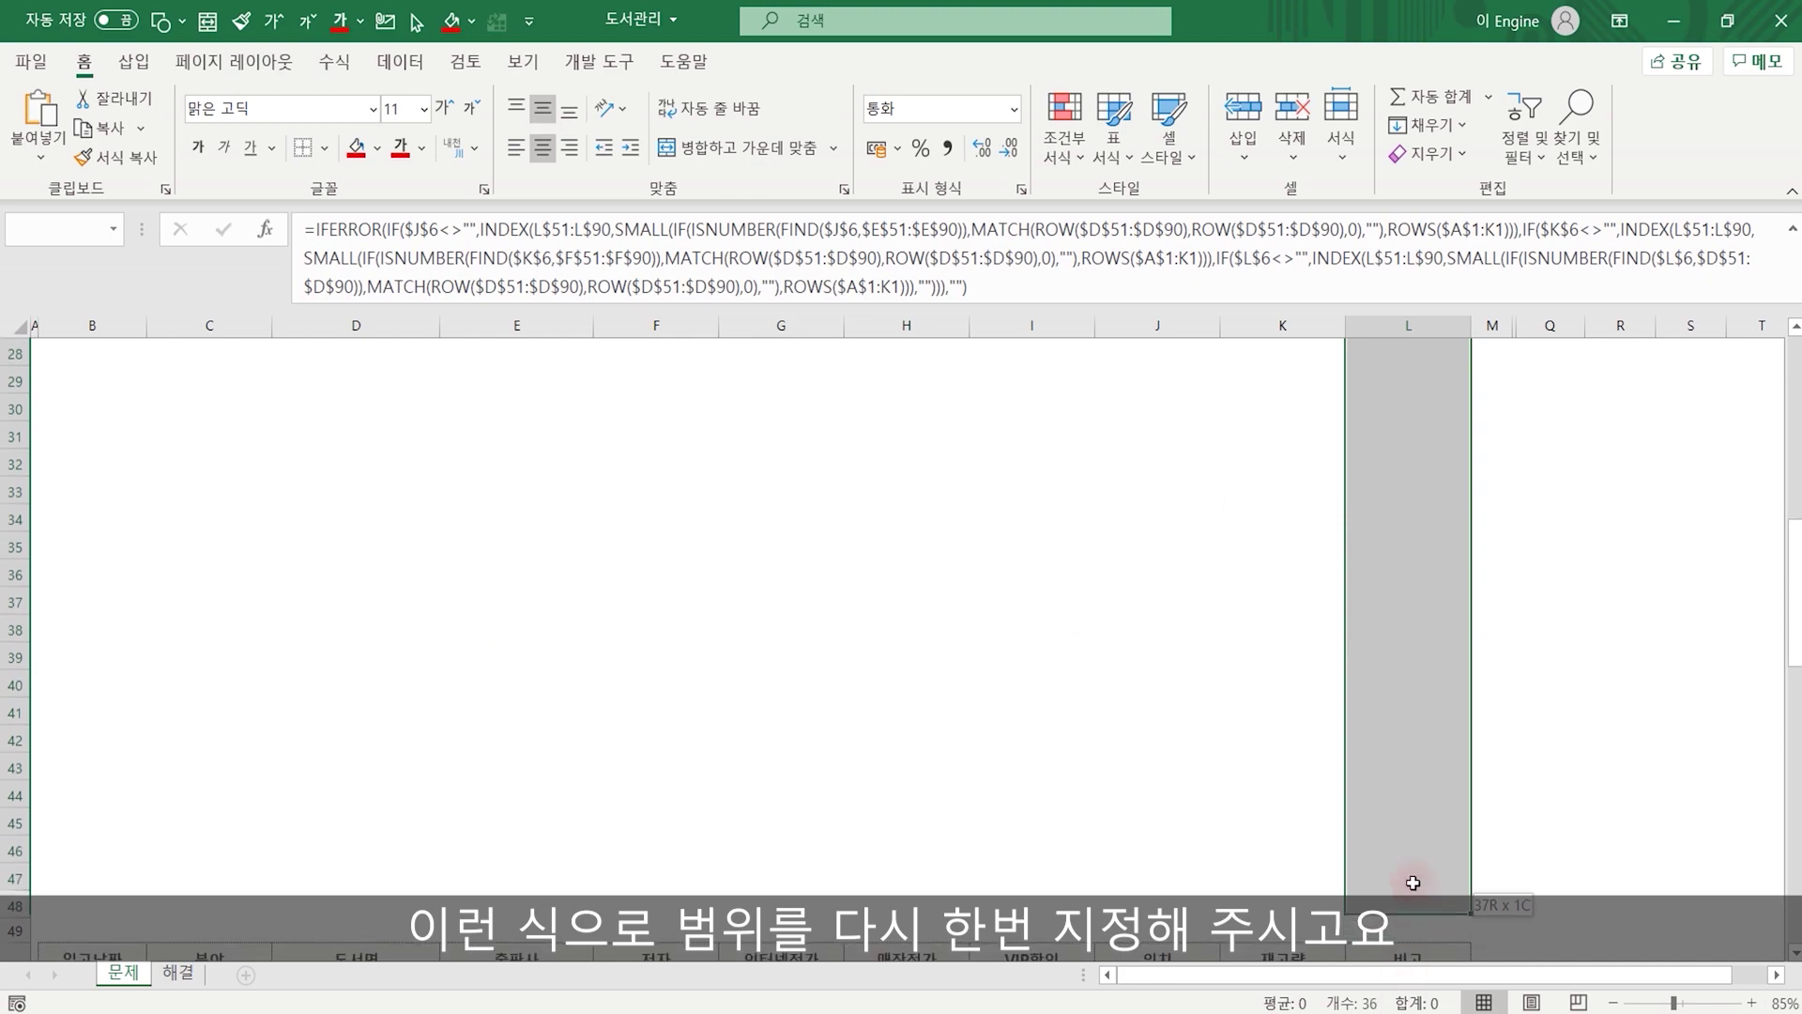
{"action": "scroll", "coordinate": [1413, 845], "scroll_direction": "up", "scroll_amount": 9}
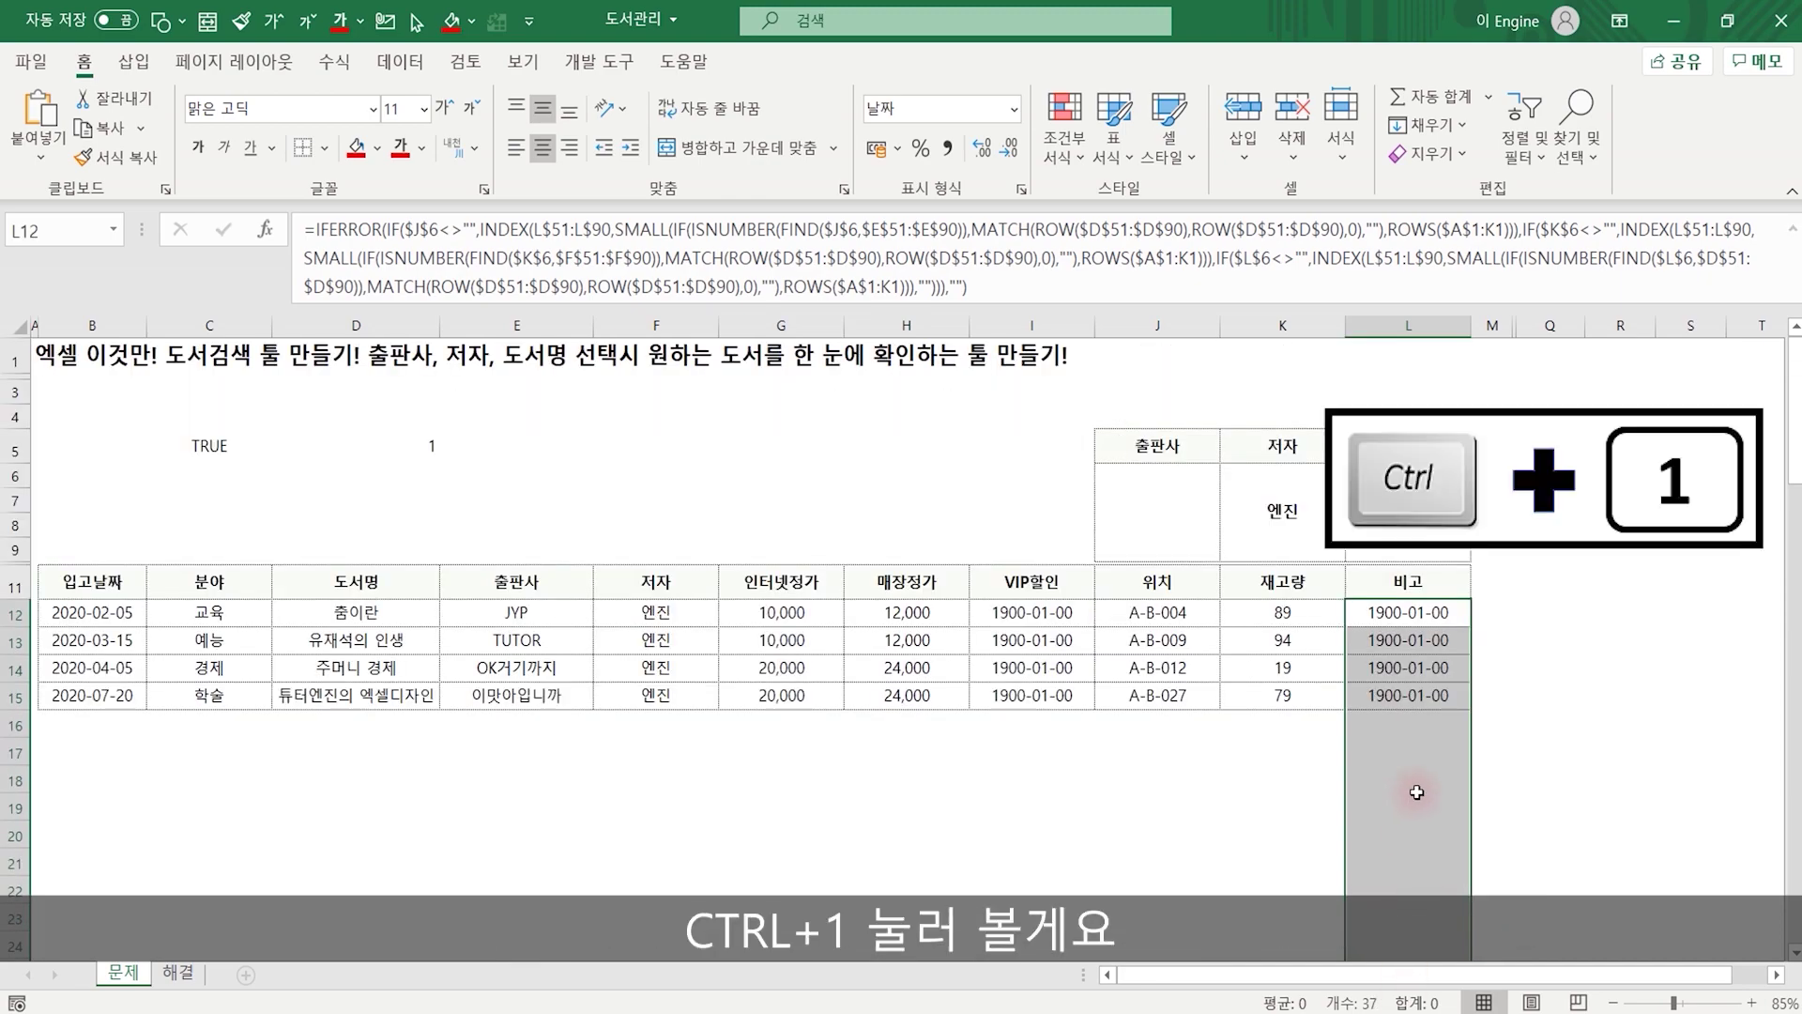
{"action": "key", "text": "ctrl+1"}
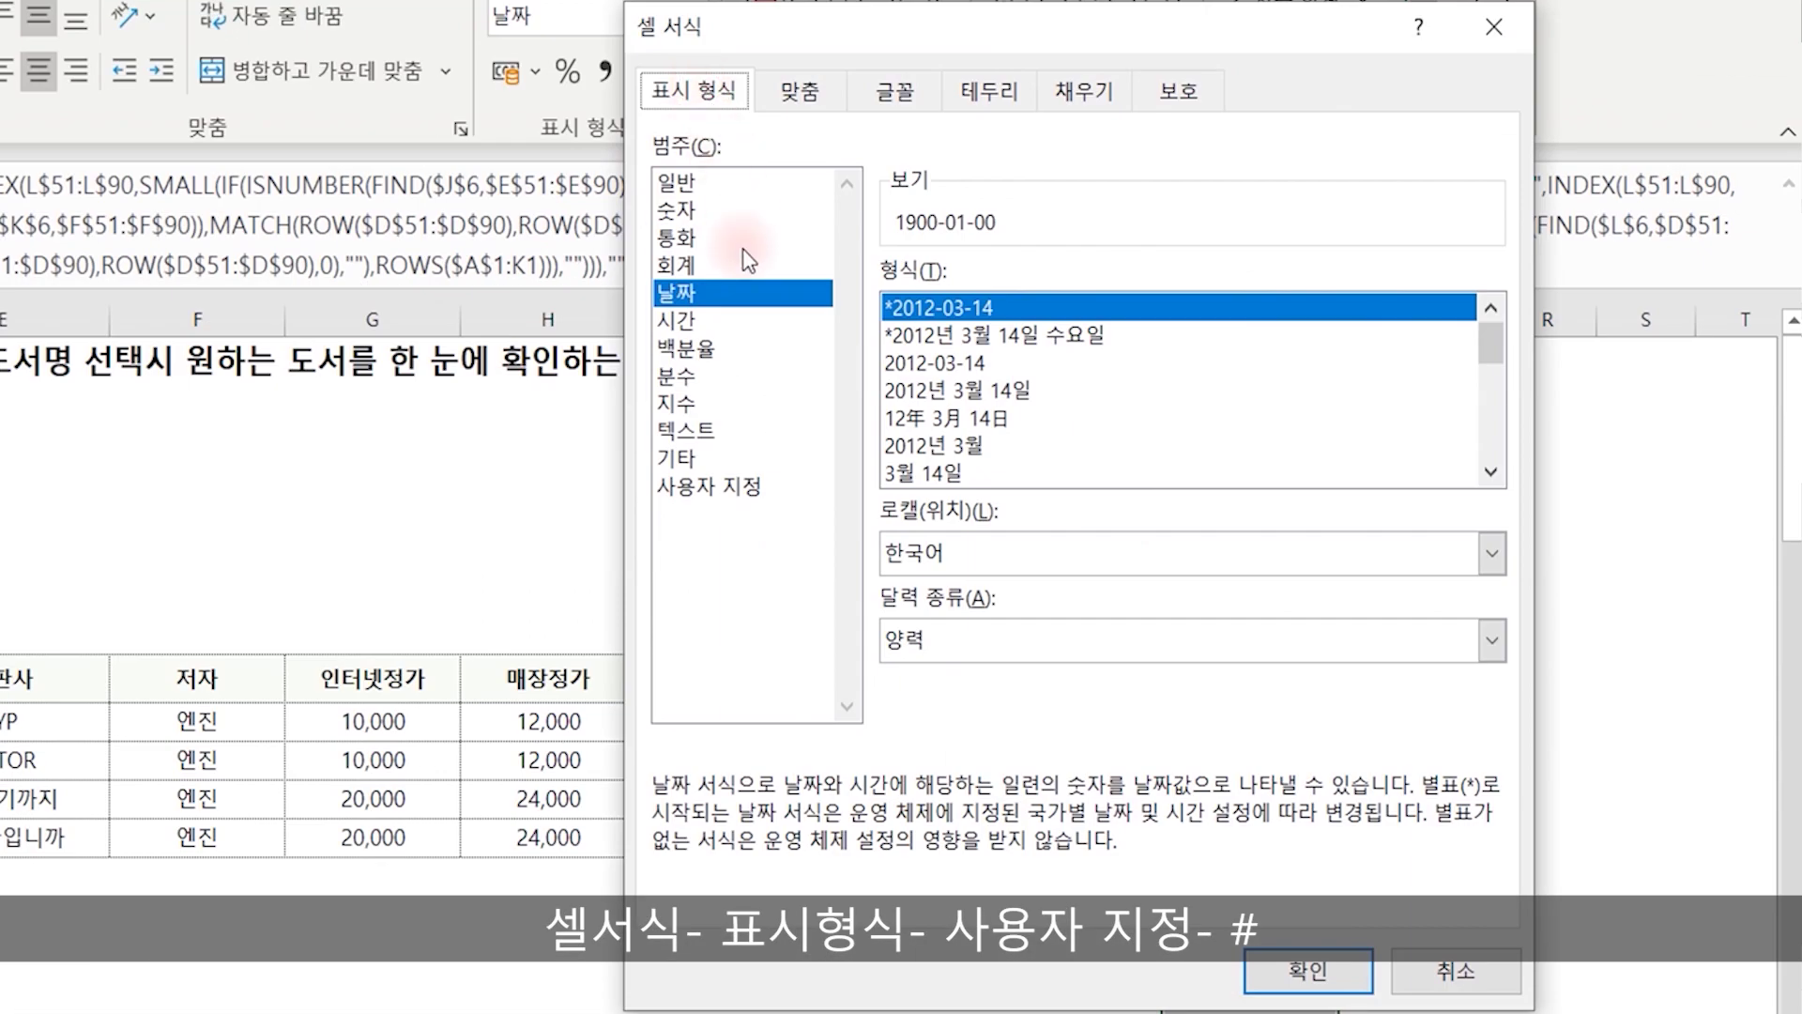
{"action": "left_click", "coordinate": [723, 486]}
{"action": "left_click_drag", "start_coordinate": [1046, 310], "coordinate": [883, 310]}
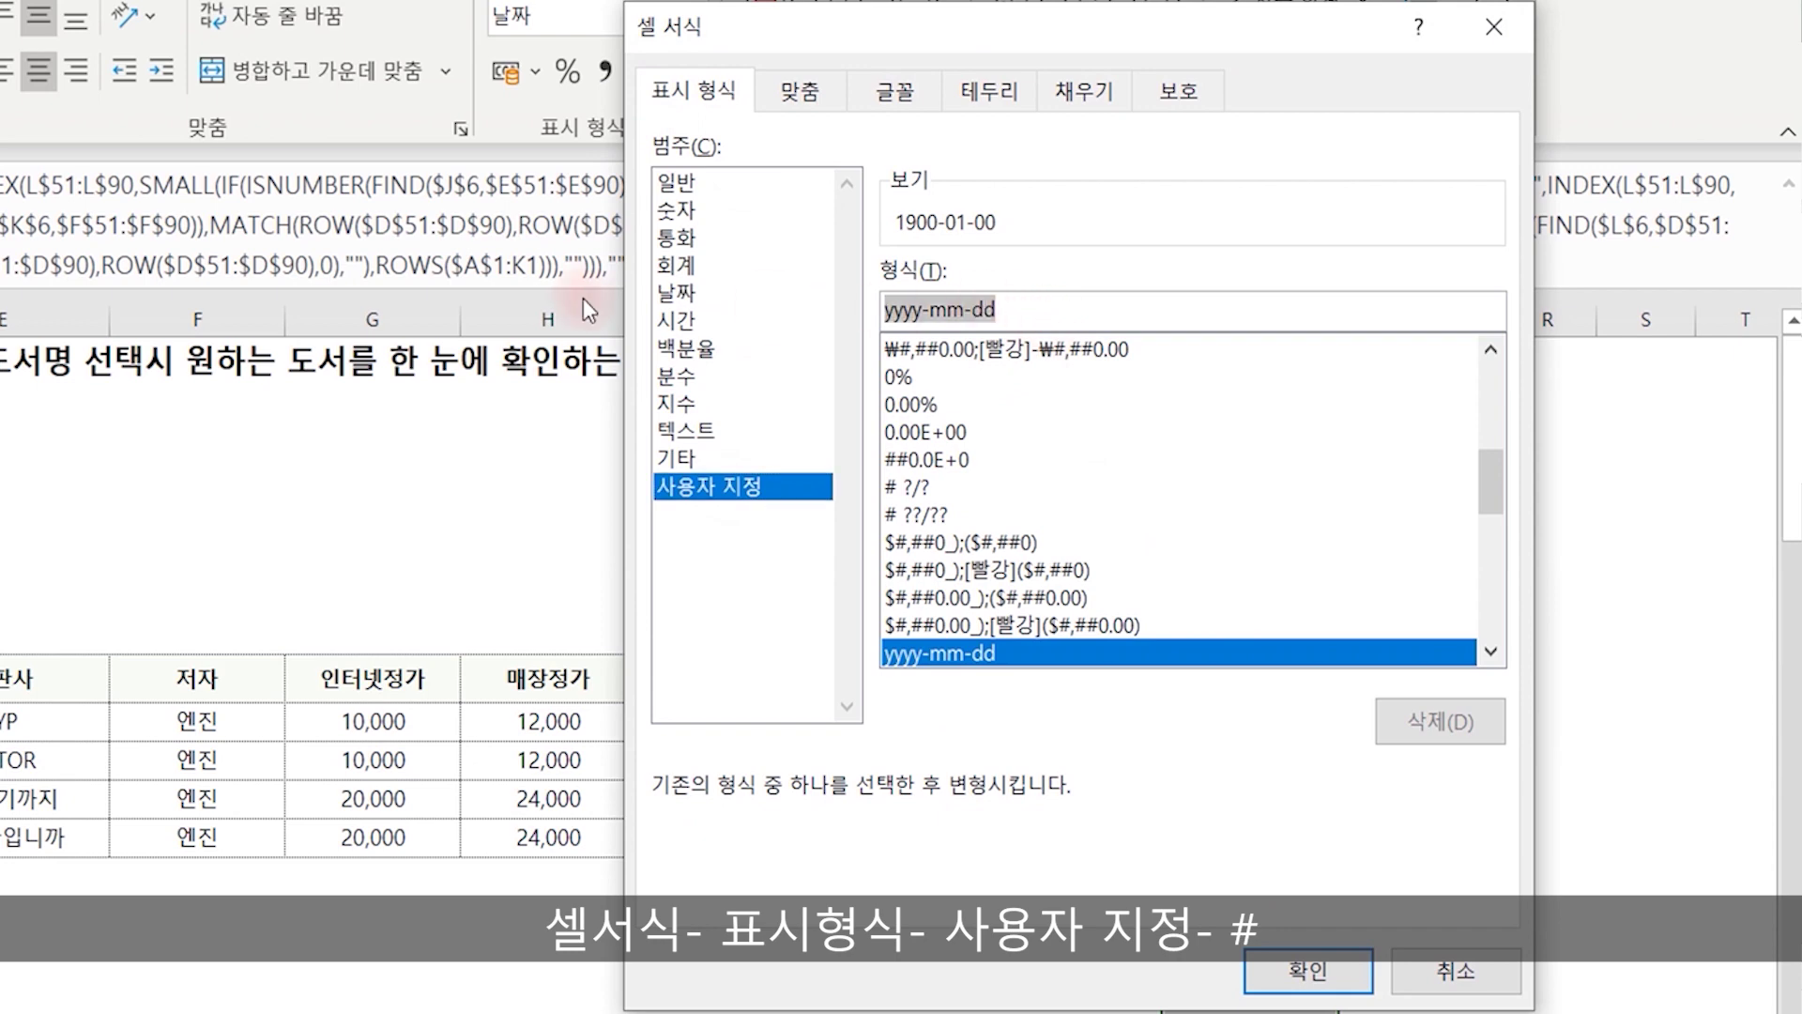
{"action": "type", "text": "#"}
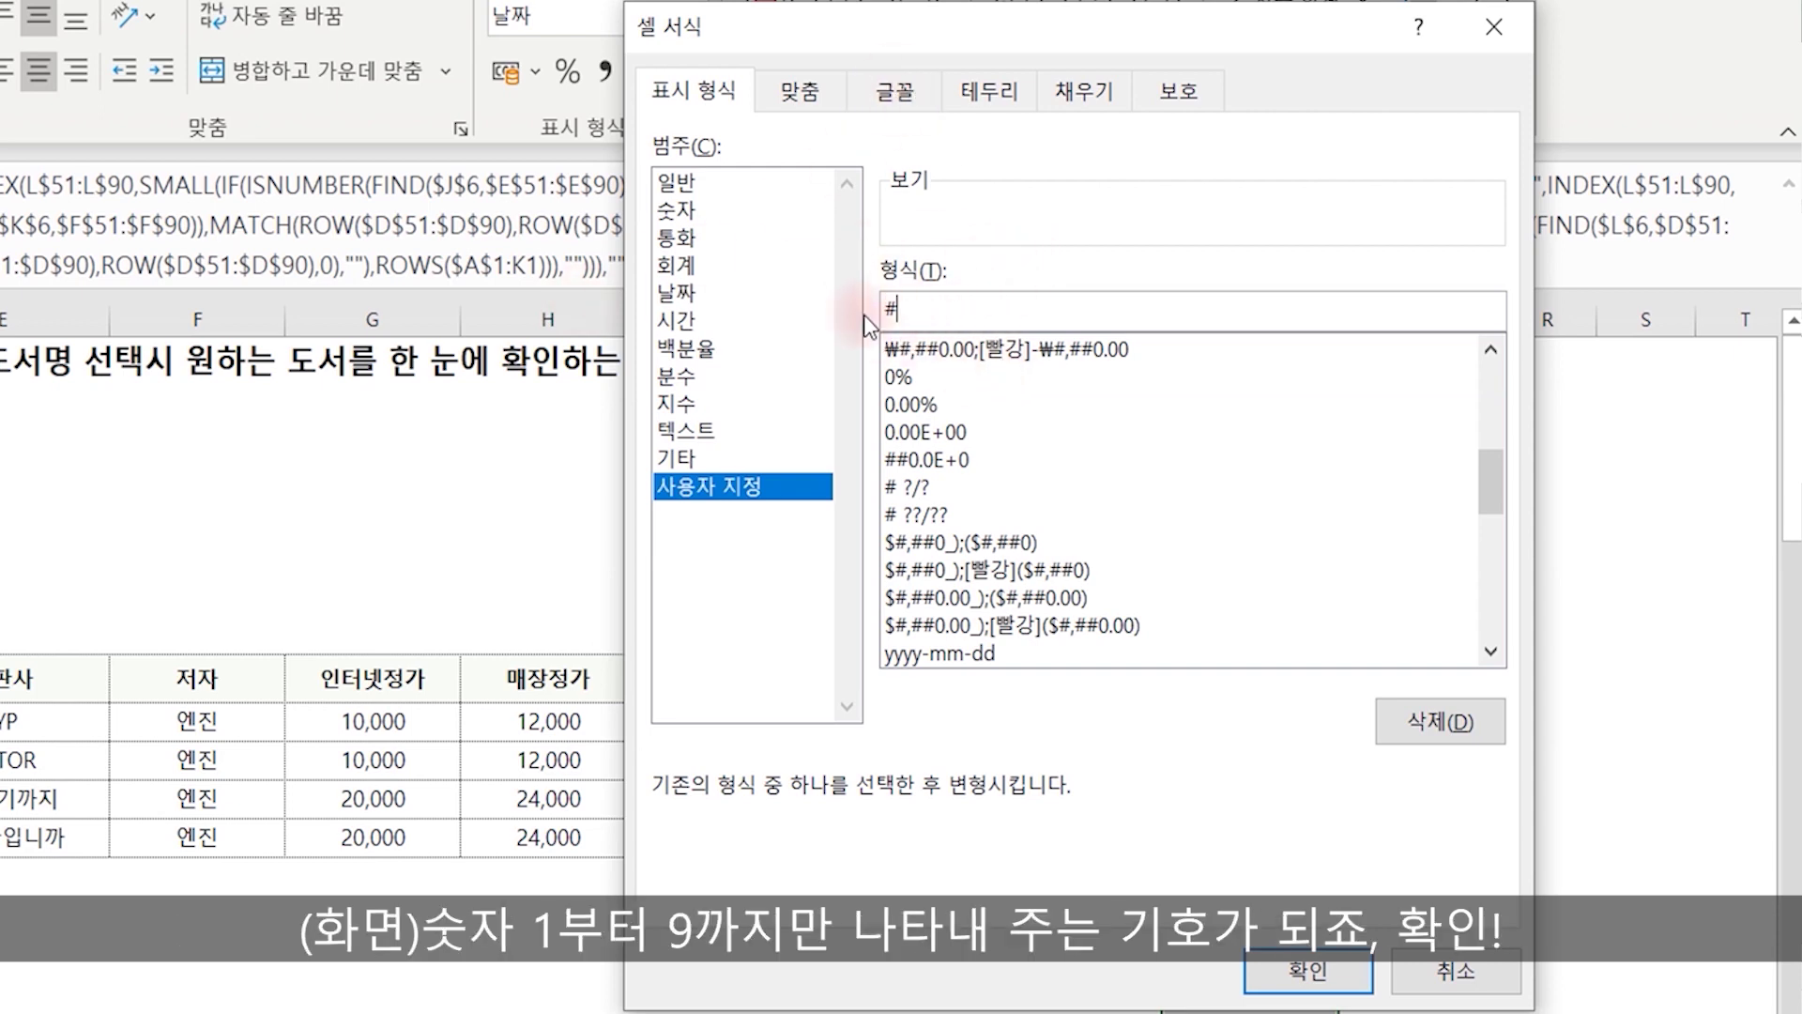
{"action": "left_click", "coordinate": [1308, 972]}
{"action": "left_click", "coordinate": [1663, 837]}
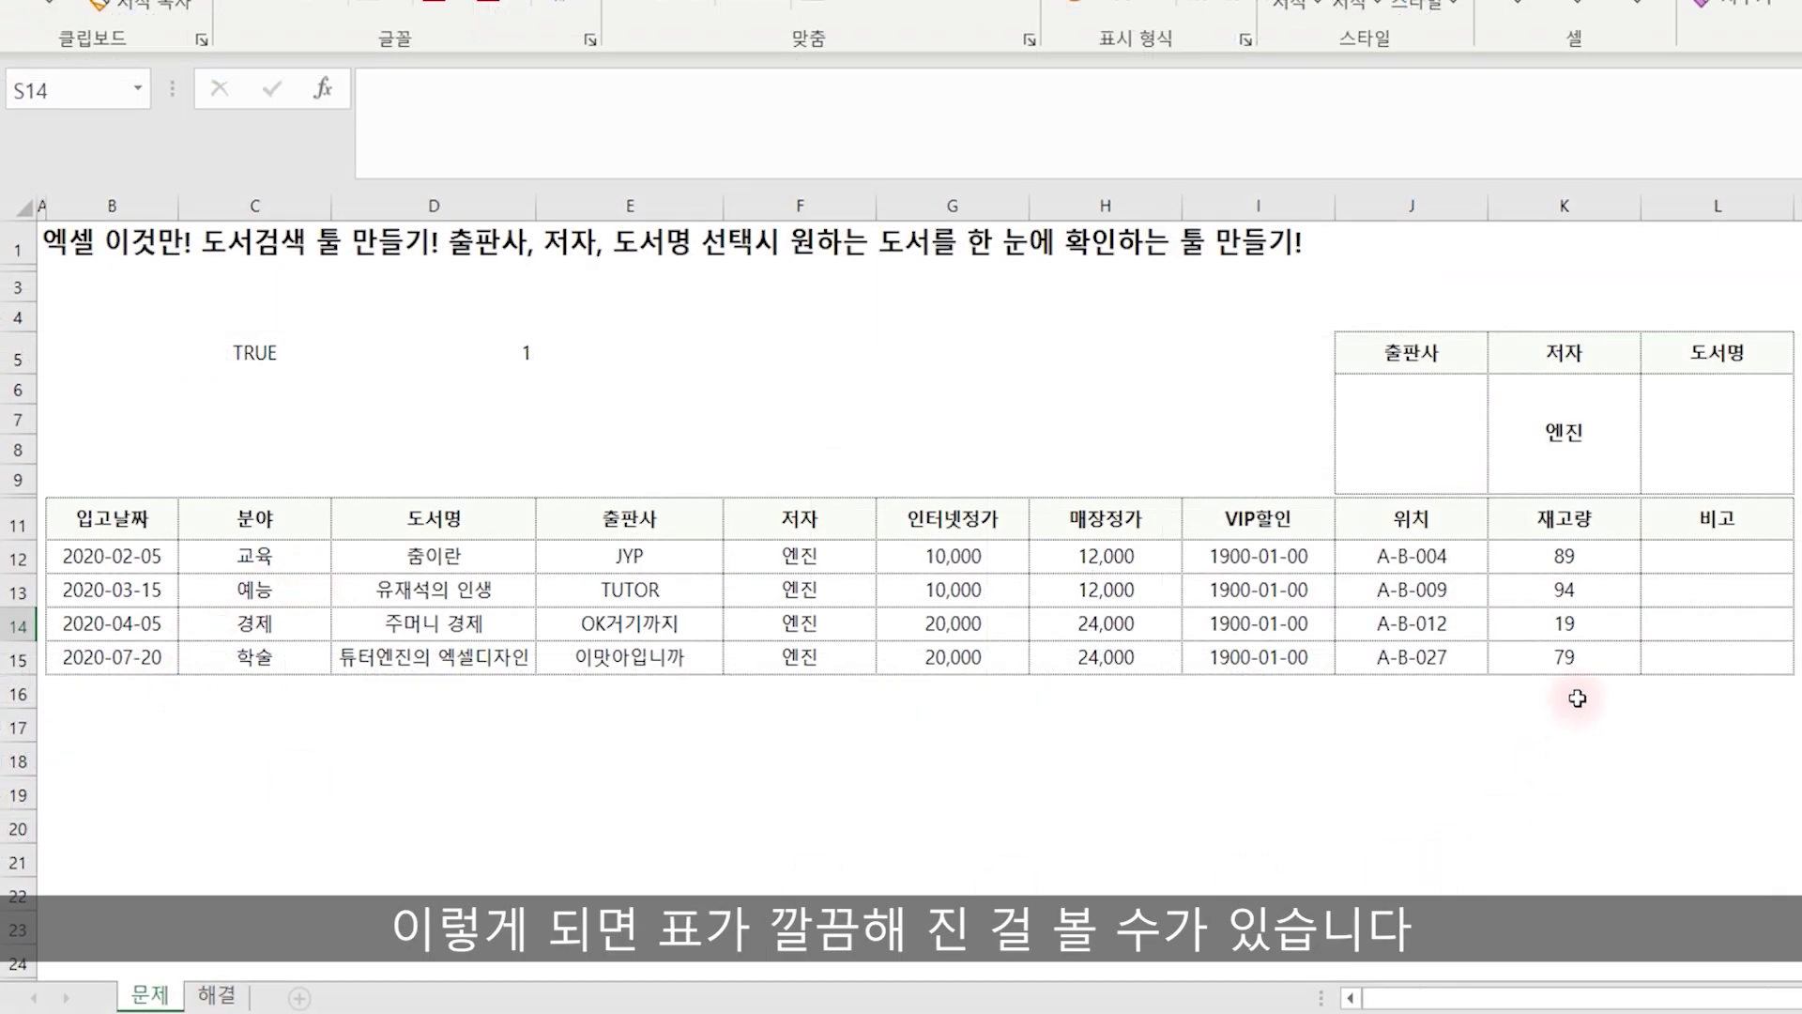
Clear the author criterion 엔진 and search titles for 10.
{"action": "left_click", "coordinate": [1577, 452]}
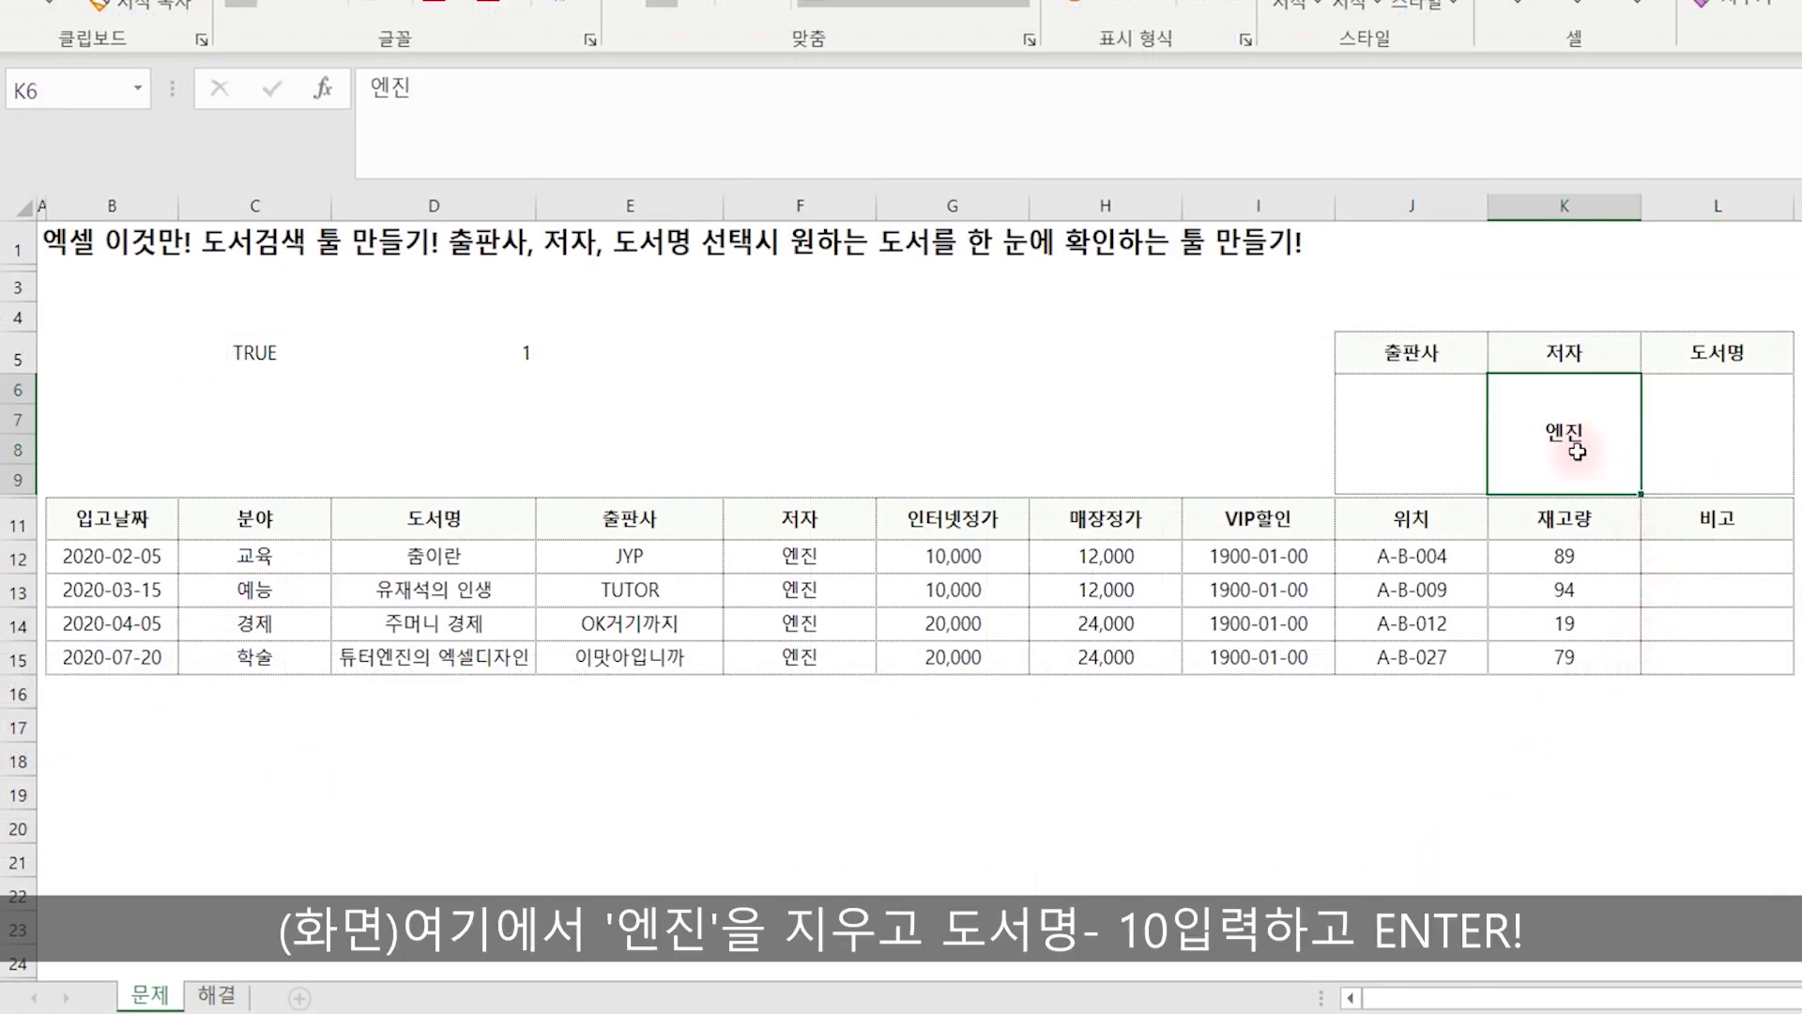
{"action": "key", "text": "Delete"}
{"action": "key", "text": "Right"}
{"action": "type", "text": "10"}
{"action": "key", "text": "Return"}
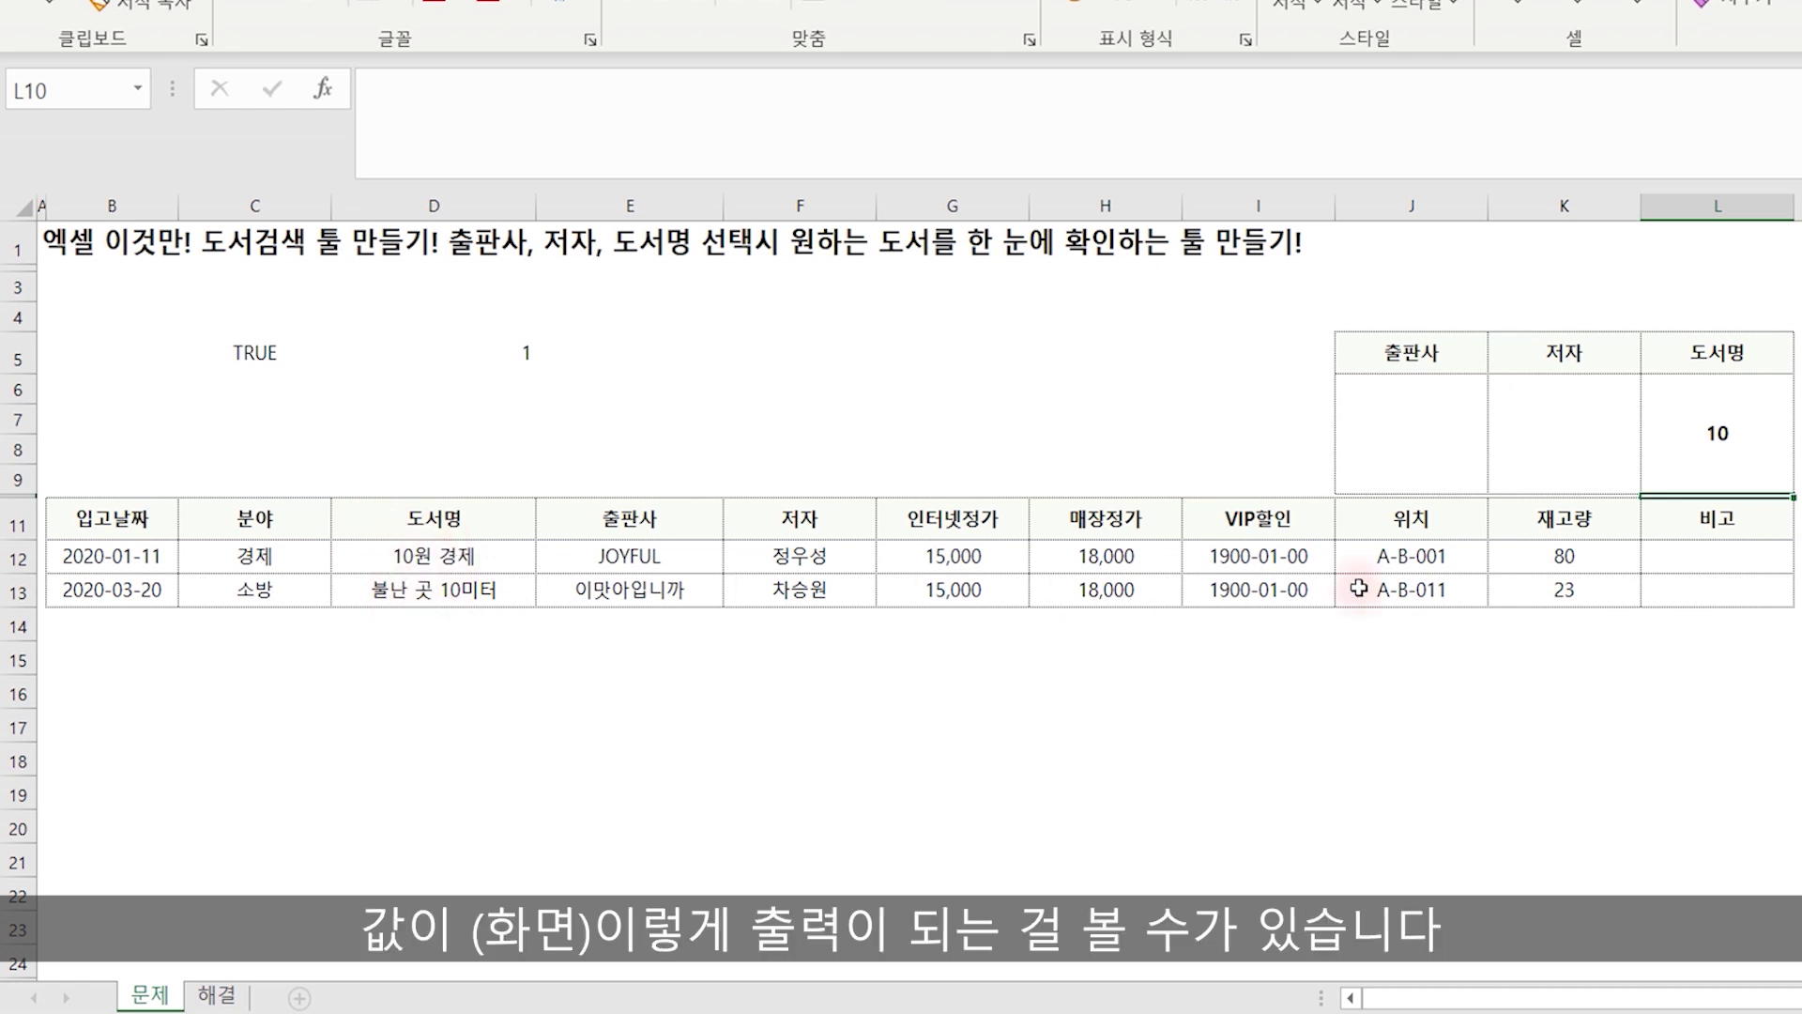
Clear the title criterion 10 so all search cells are empty.
{"action": "left_click", "coordinate": [1707, 413]}
{"action": "key", "text": "Delete"}
{"action": "key", "text": "Left"}
{"action": "key", "text": "Left"}
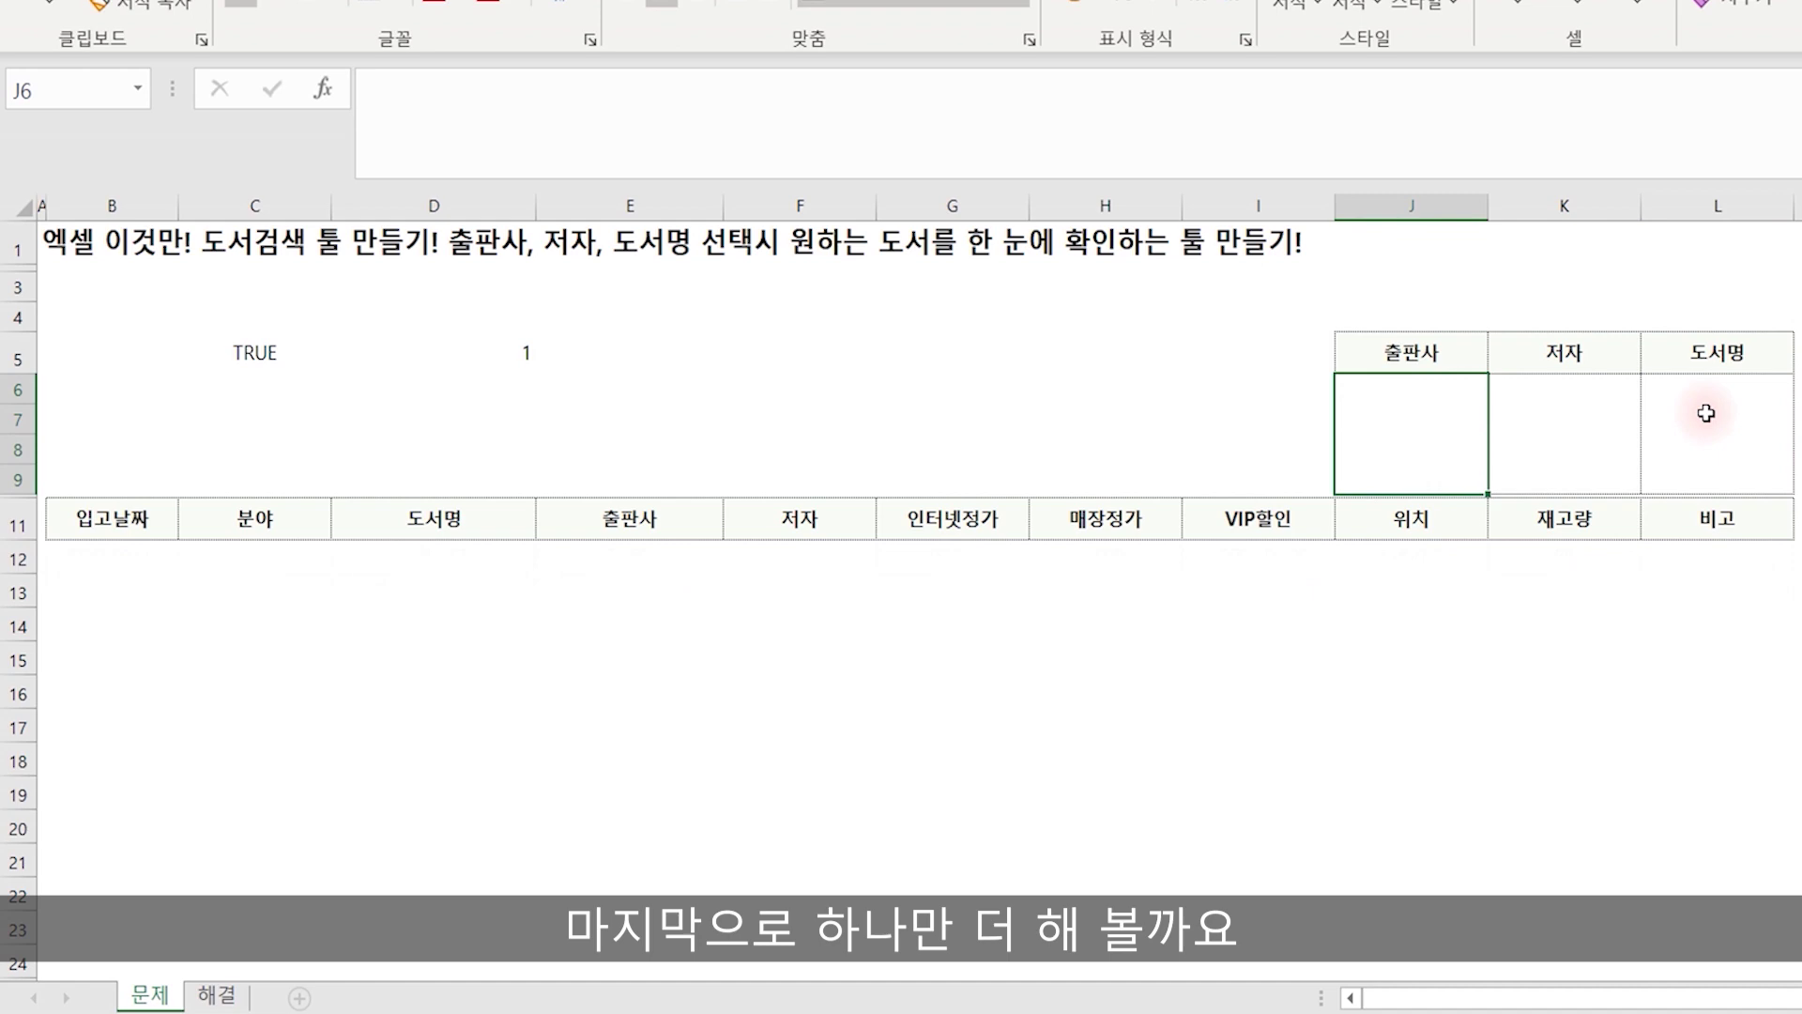
{"action": "scroll", "coordinate": [1605, 596], "scroll_direction": "down", "scroll_amount": 17}
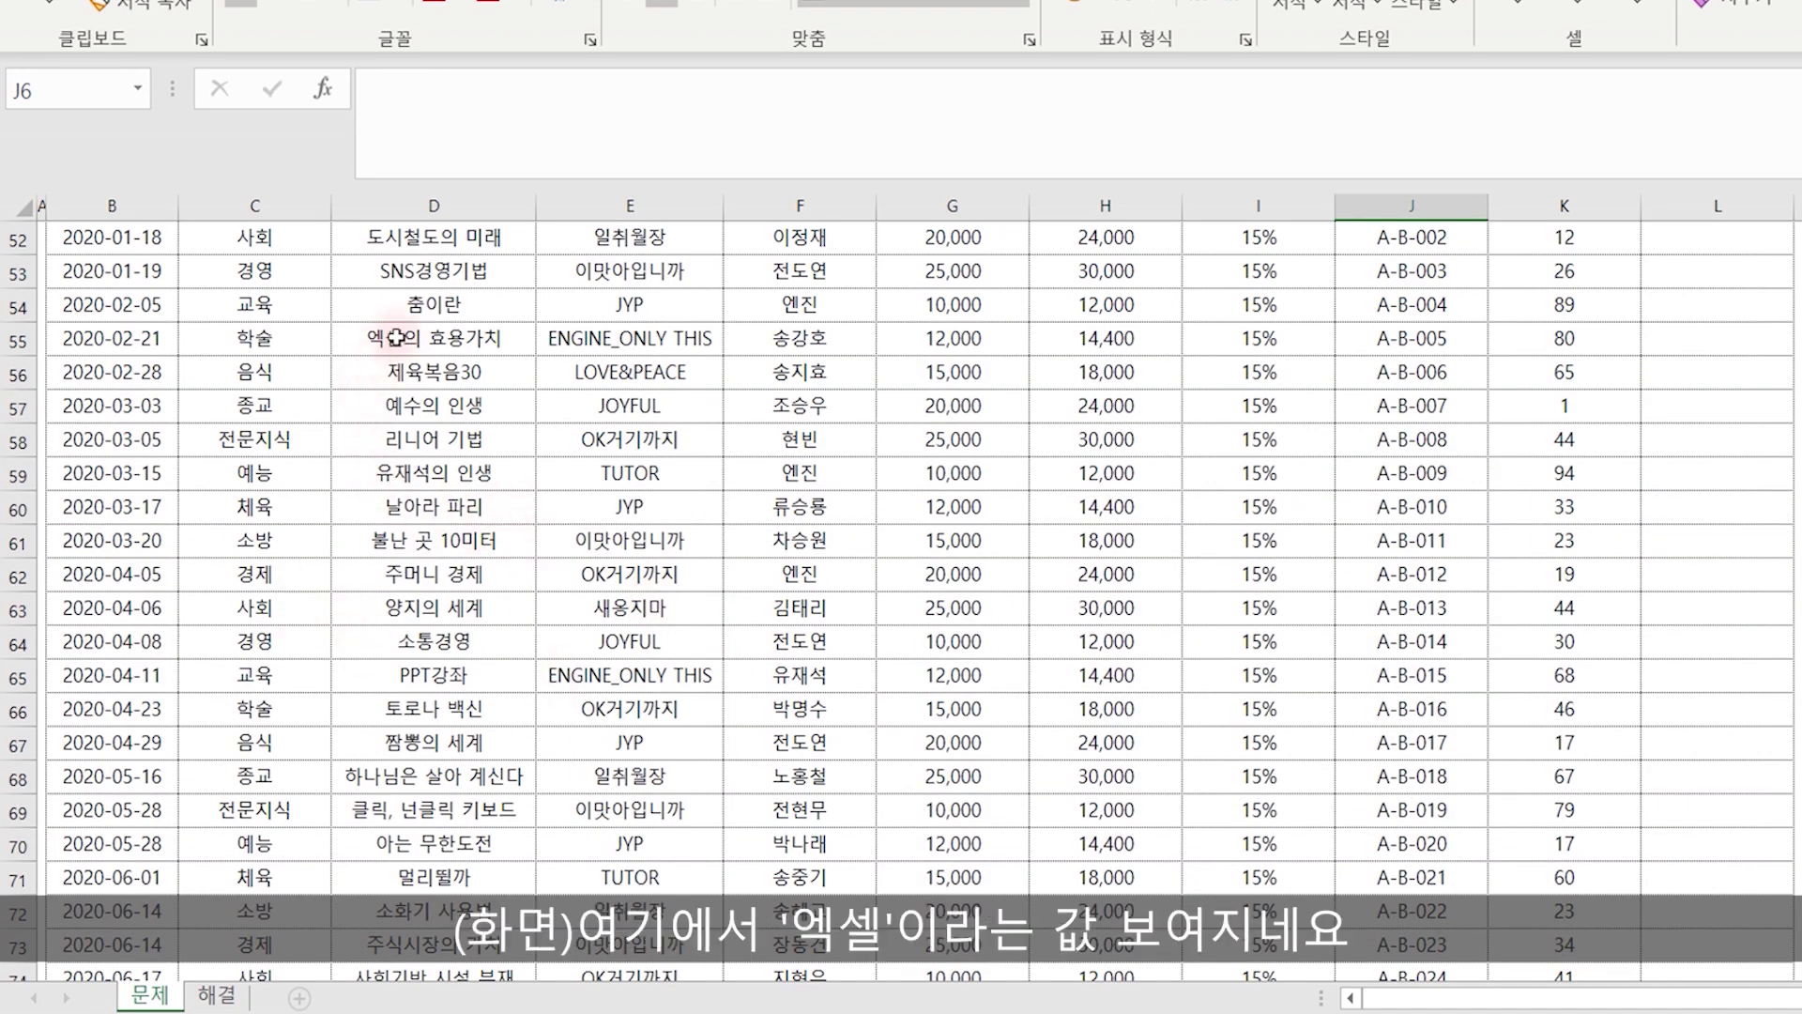
{"action": "scroll", "coordinate": [481, 775], "scroll_direction": "up", "scroll_amount": 4}
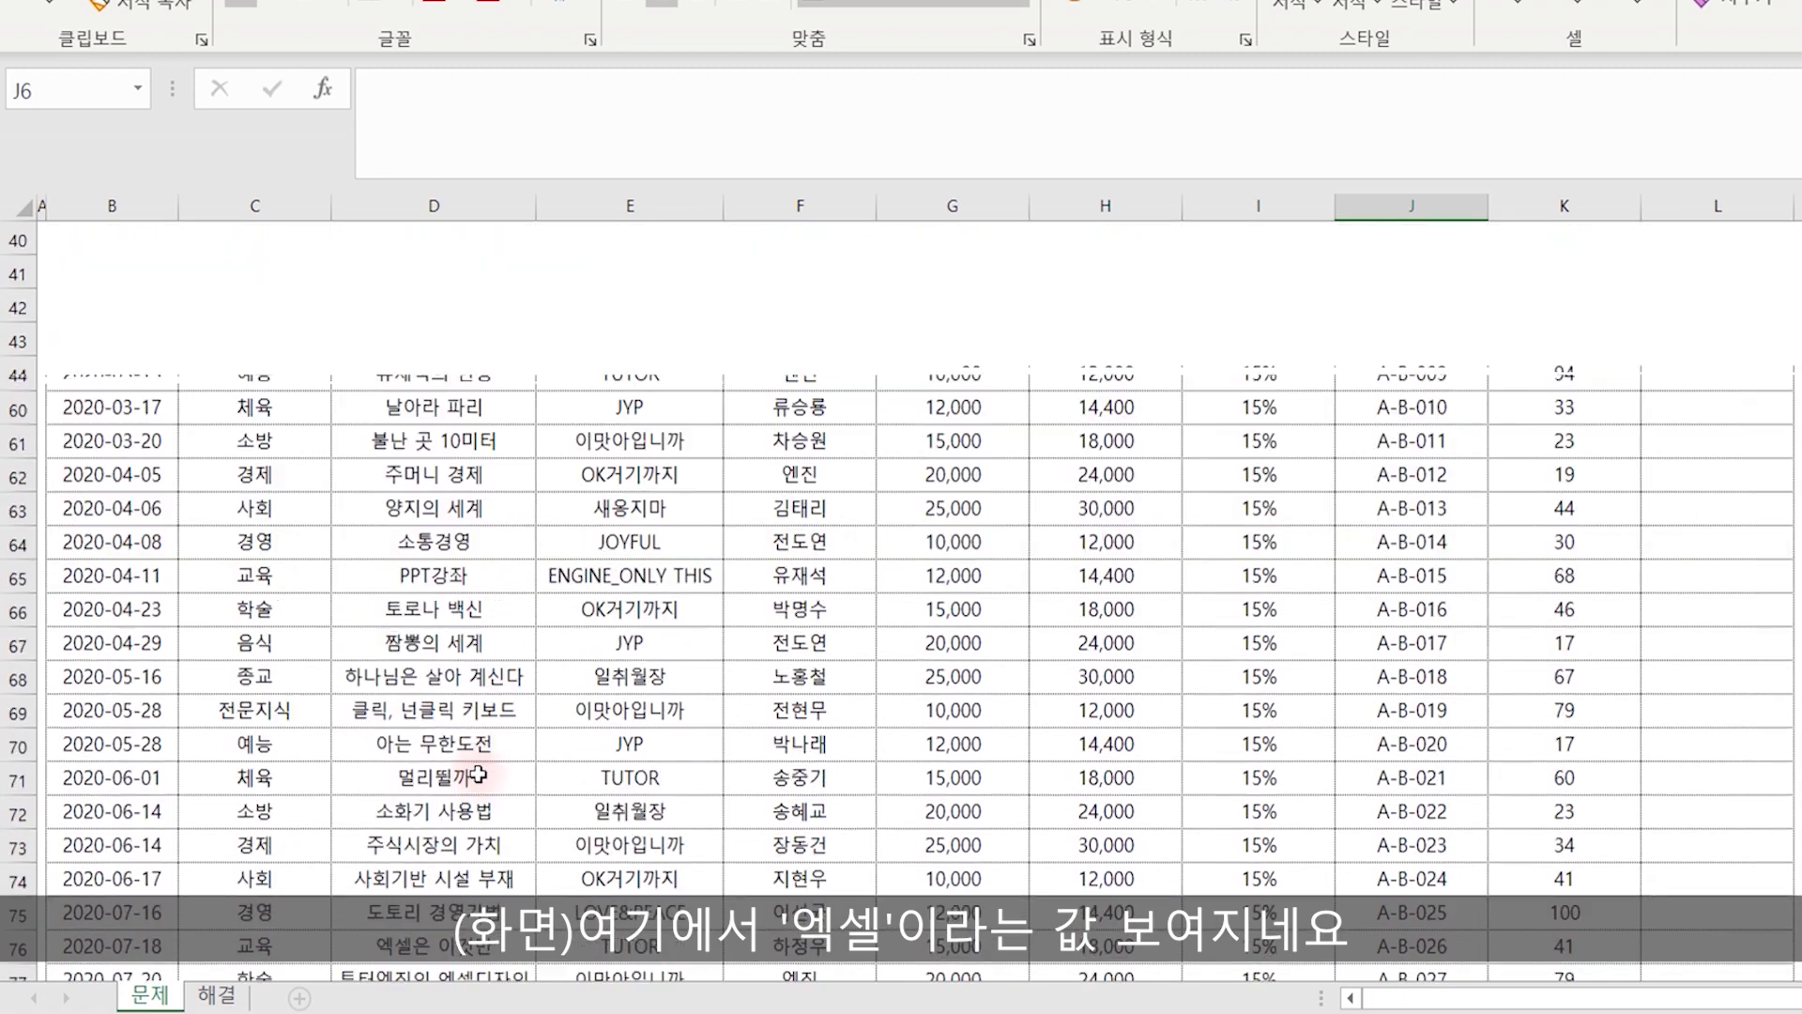
{"action": "scroll", "coordinate": [591, 646], "scroll_direction": "down", "scroll_amount": 1}
{"action": "scroll", "coordinate": [591, 647], "scroll_direction": "down", "scroll_amount": 1}
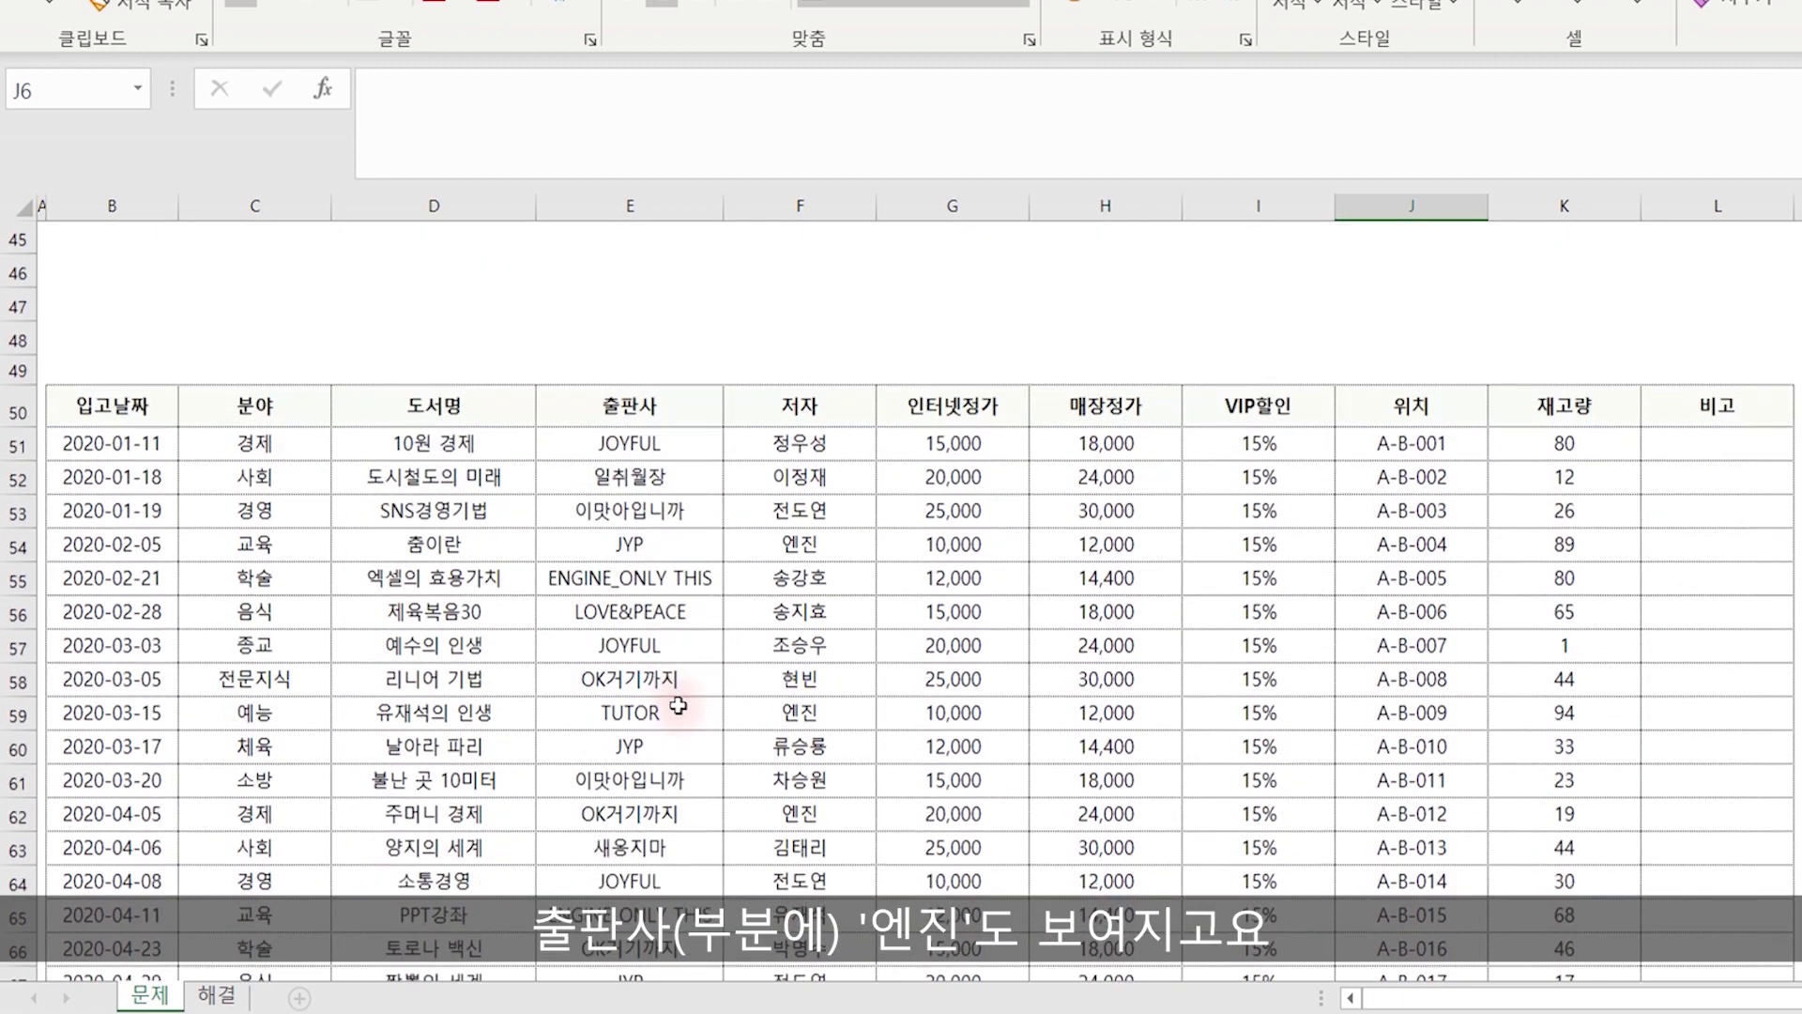
{"action": "scroll", "coordinate": [622, 570], "scroll_direction": "down", "scroll_amount": 1}
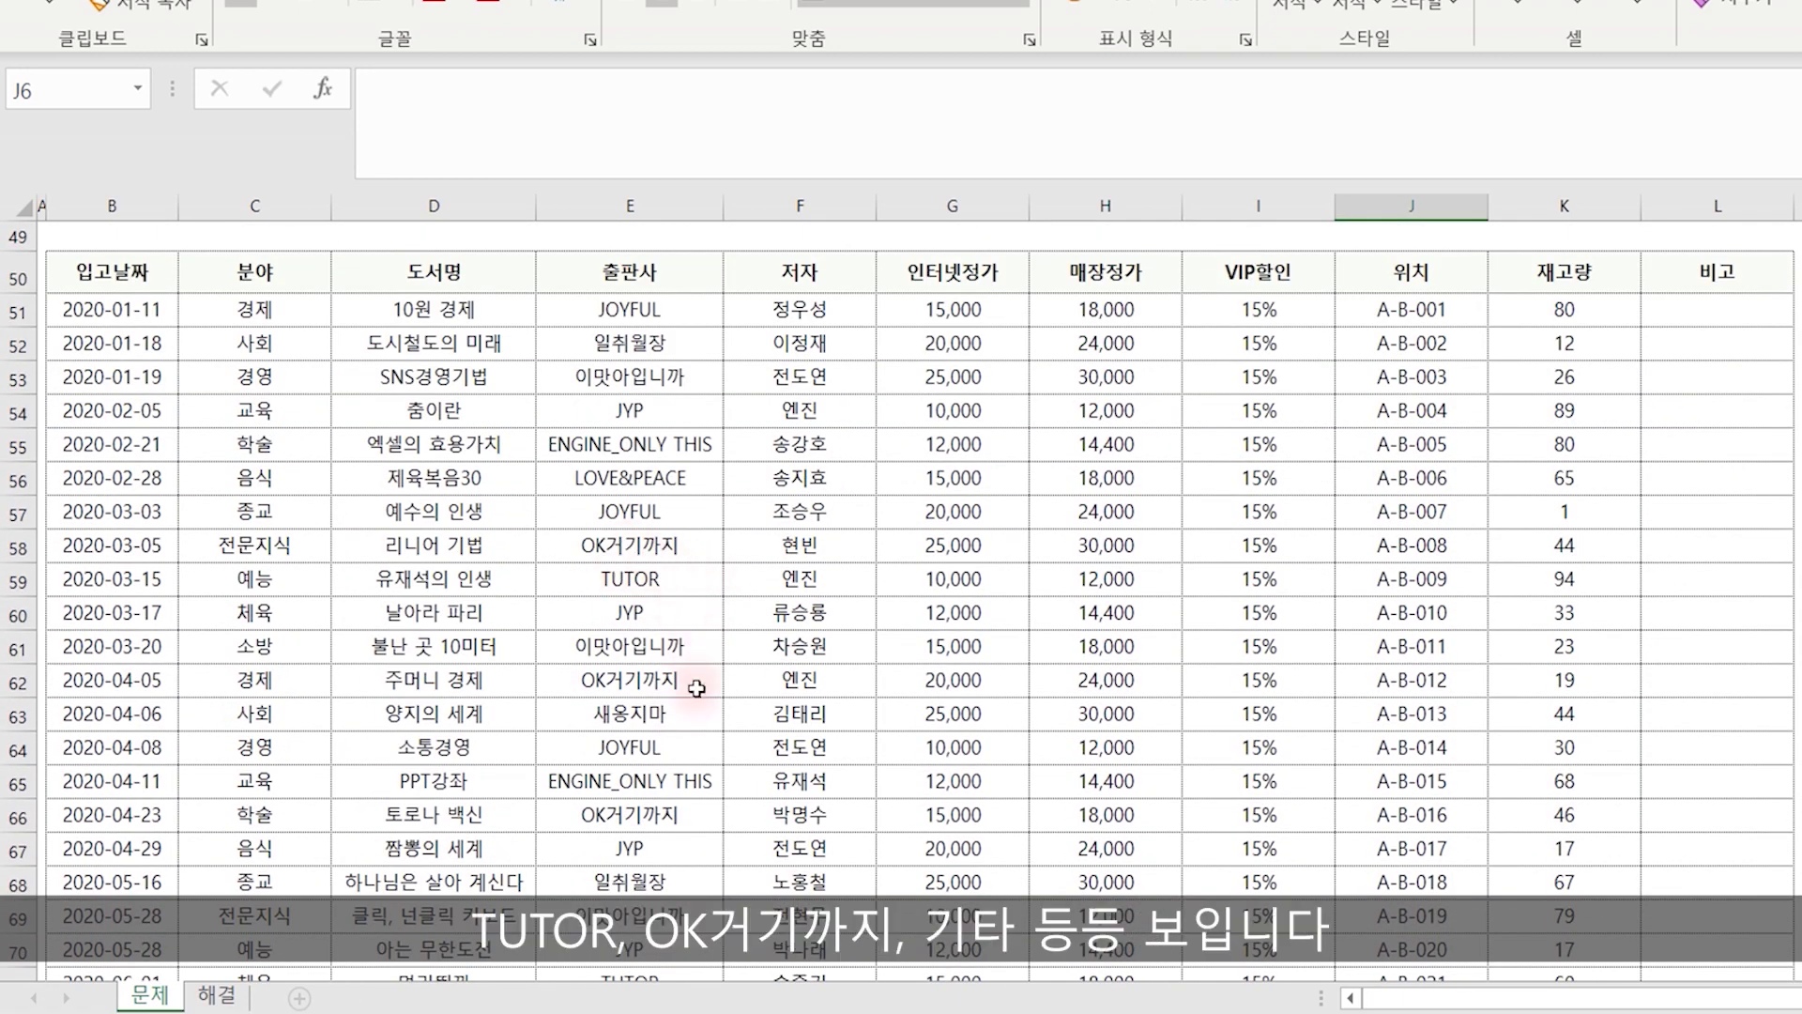
{"action": "scroll", "coordinate": [657, 676], "scroll_direction": "up", "scroll_amount": 11}
{"action": "scroll", "coordinate": [1744, 481], "scroll_direction": "up", "scroll_amount": 4}
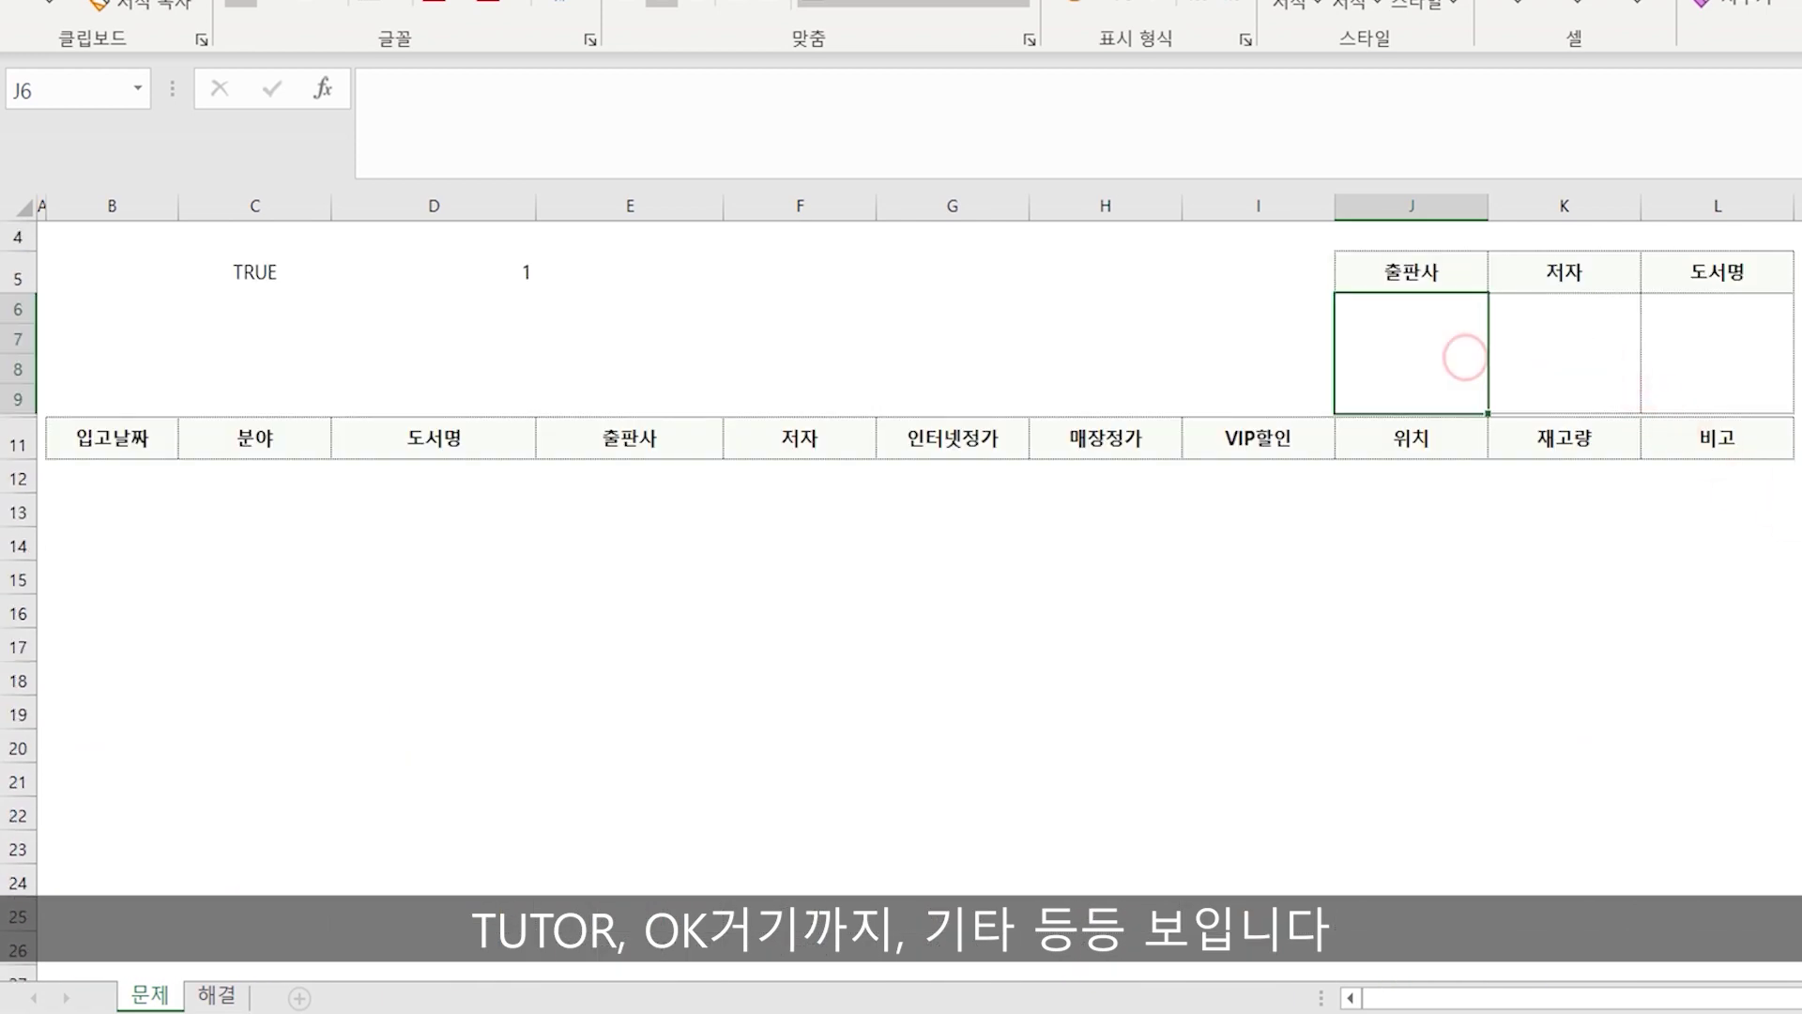
{"action": "type", "text": "EN"}
{"action": "key", "text": "Return"}
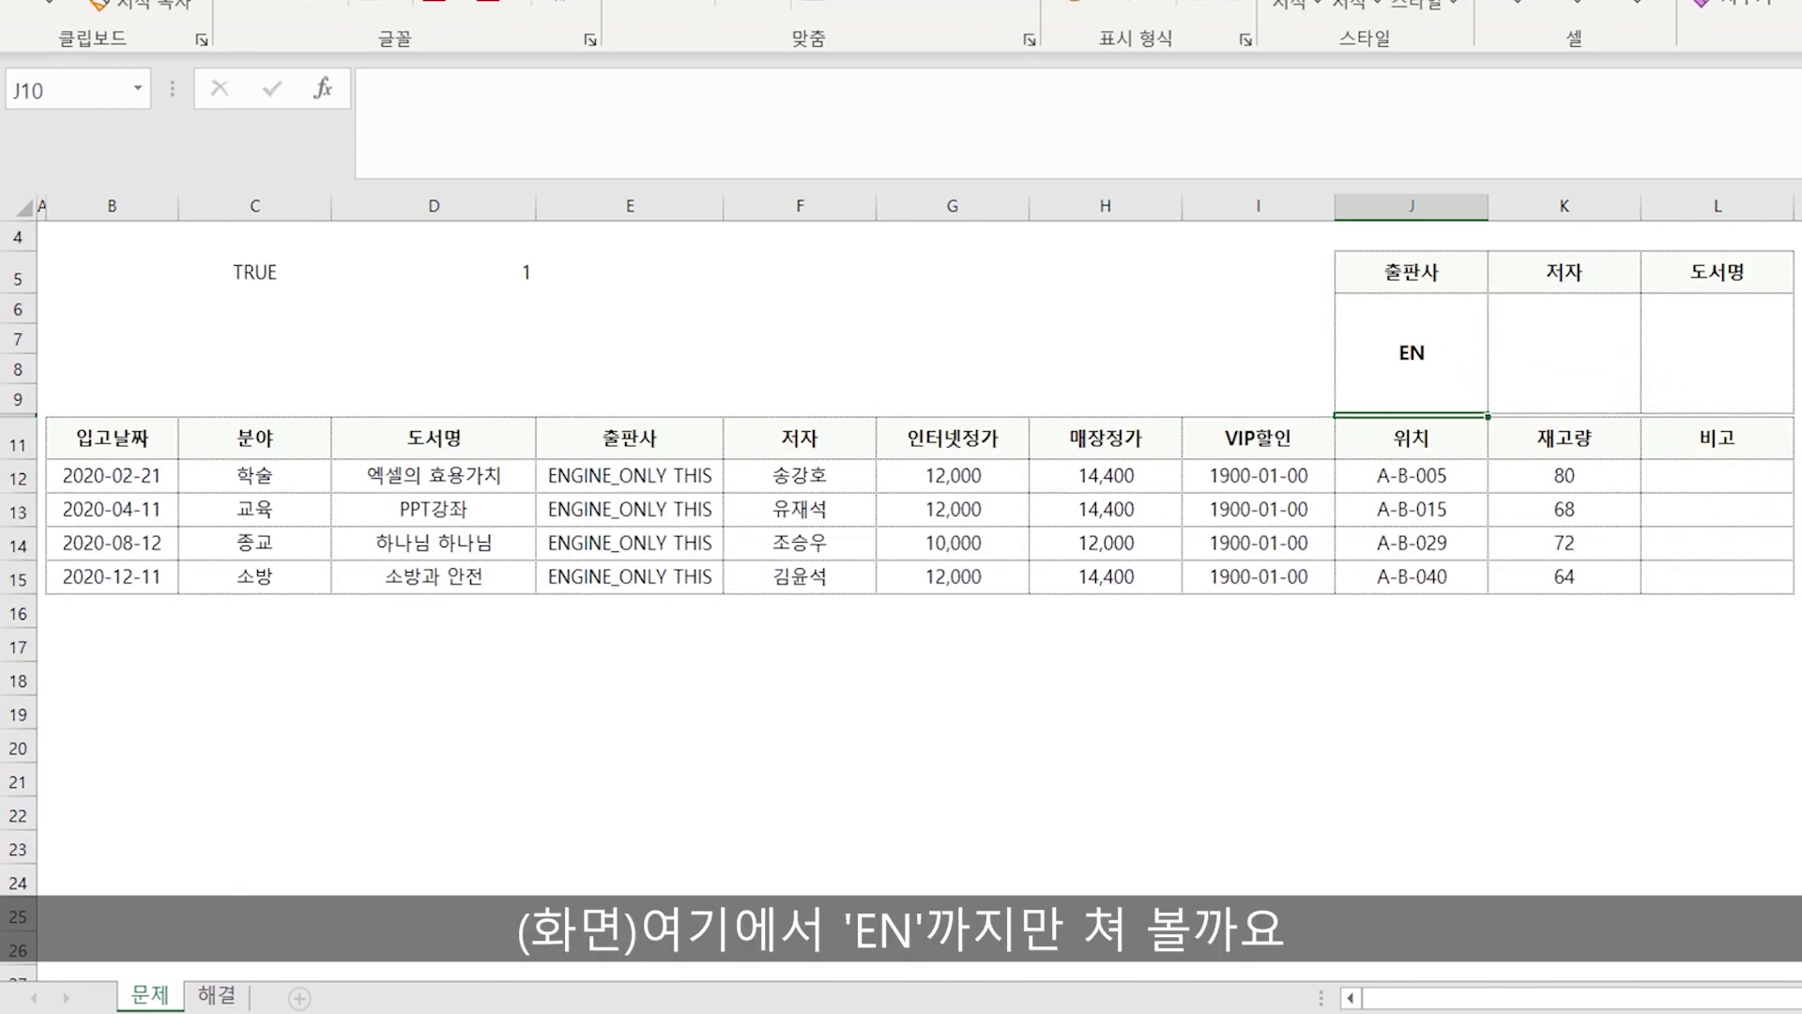
{"action": "left_click", "coordinate": [1408, 367]}
{"action": "type", "text": "J"}
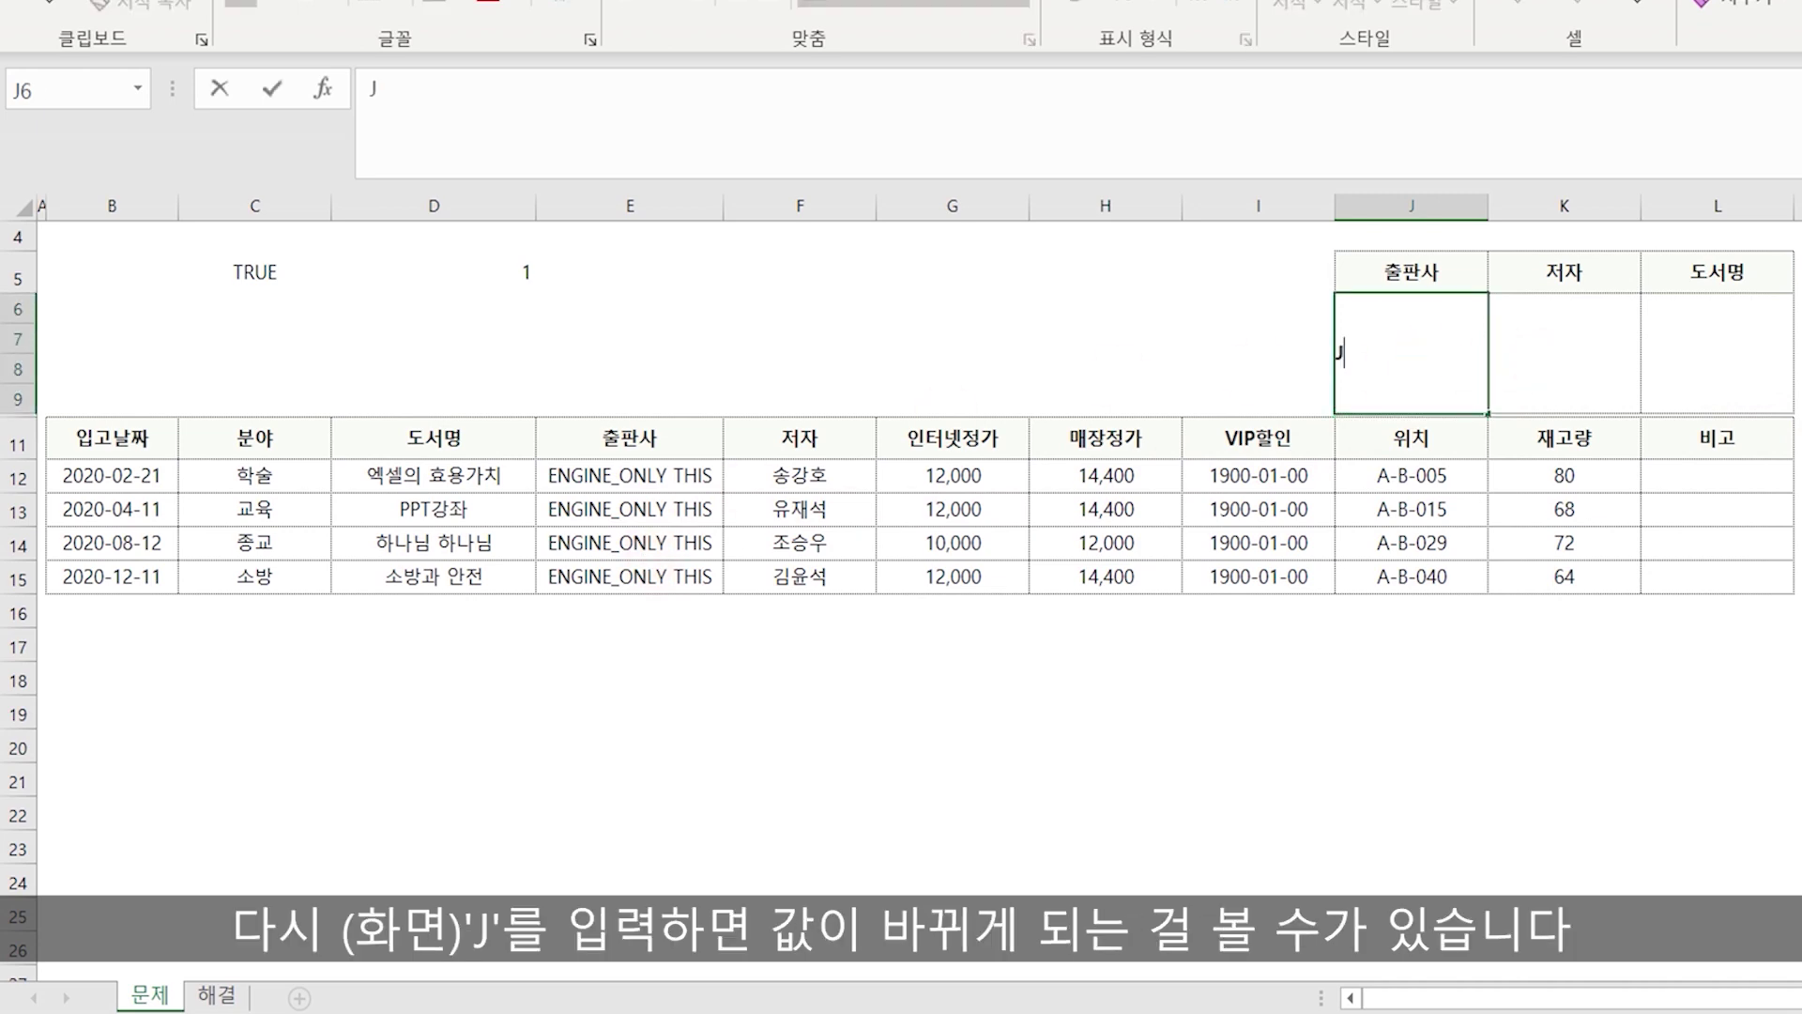
{"action": "key", "text": "Return"}
{"action": "left_click", "coordinate": [1411, 352]}
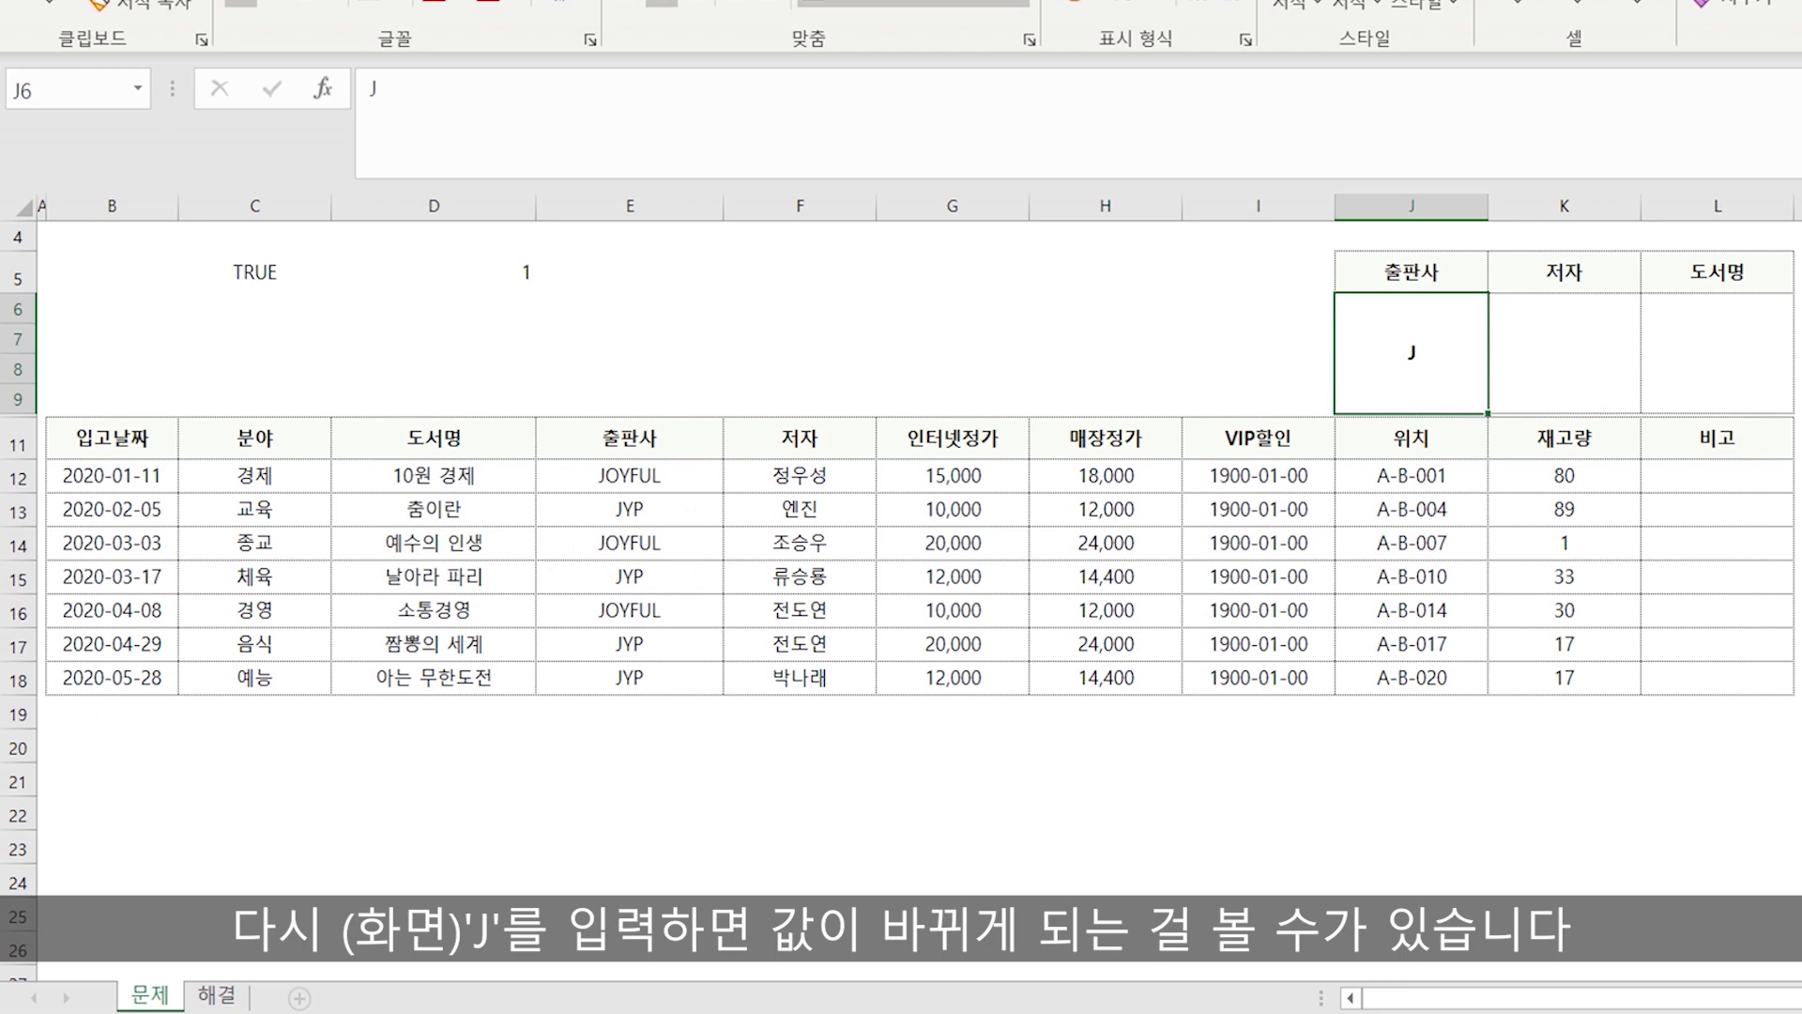
{"action": "left_click", "coordinate": [1420, 354]}
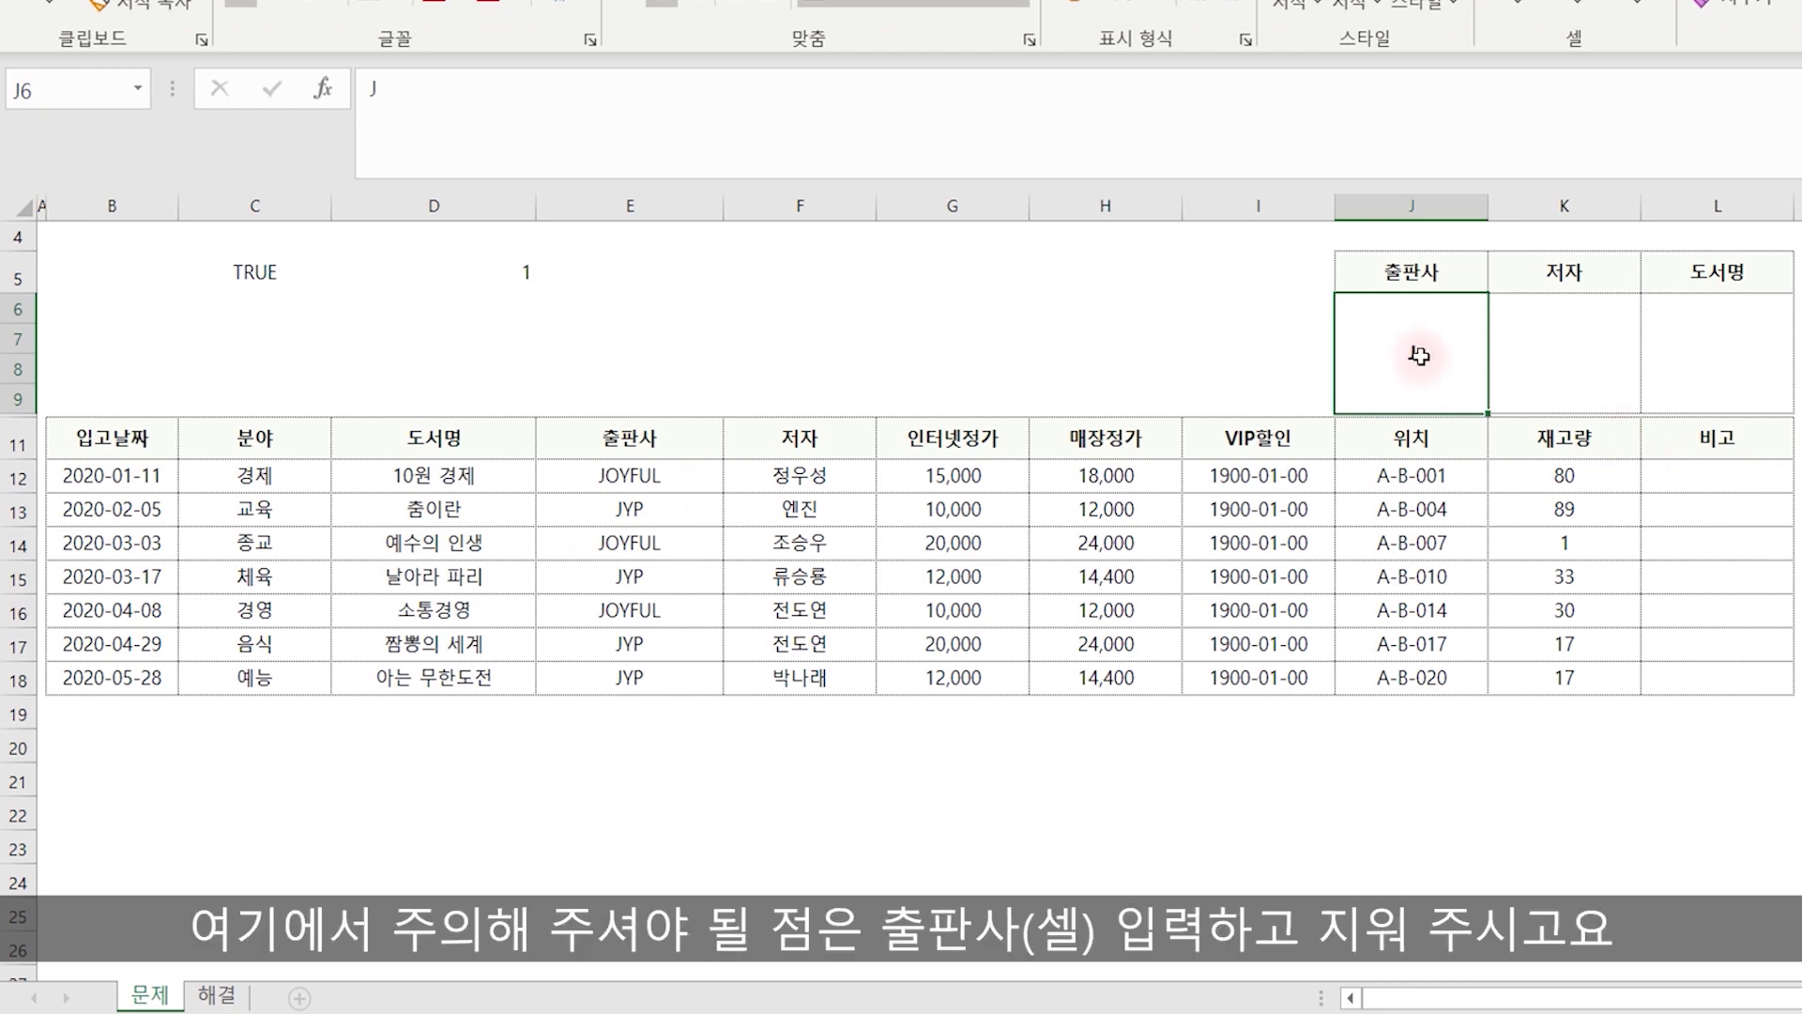
{"action": "key", "text": "Delete"}
{"action": "left_click", "coordinate": [1494, 377]}
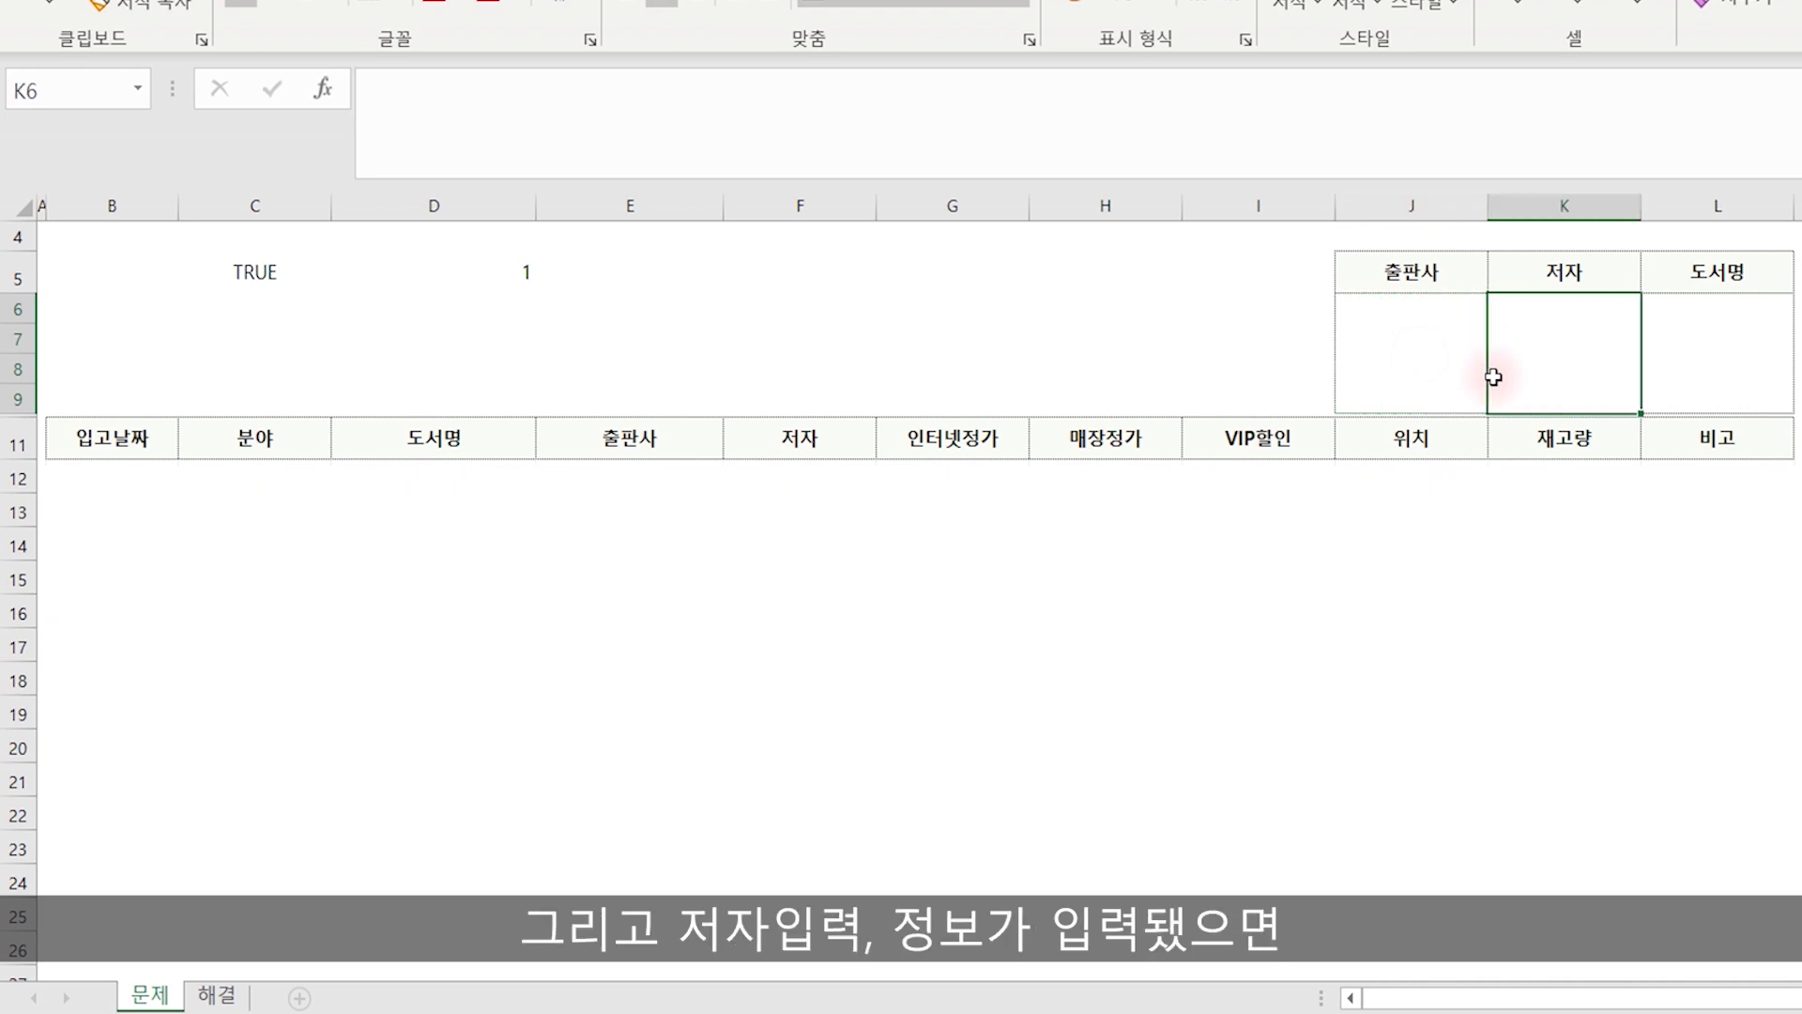
{"action": "key", "text": "Tab"}
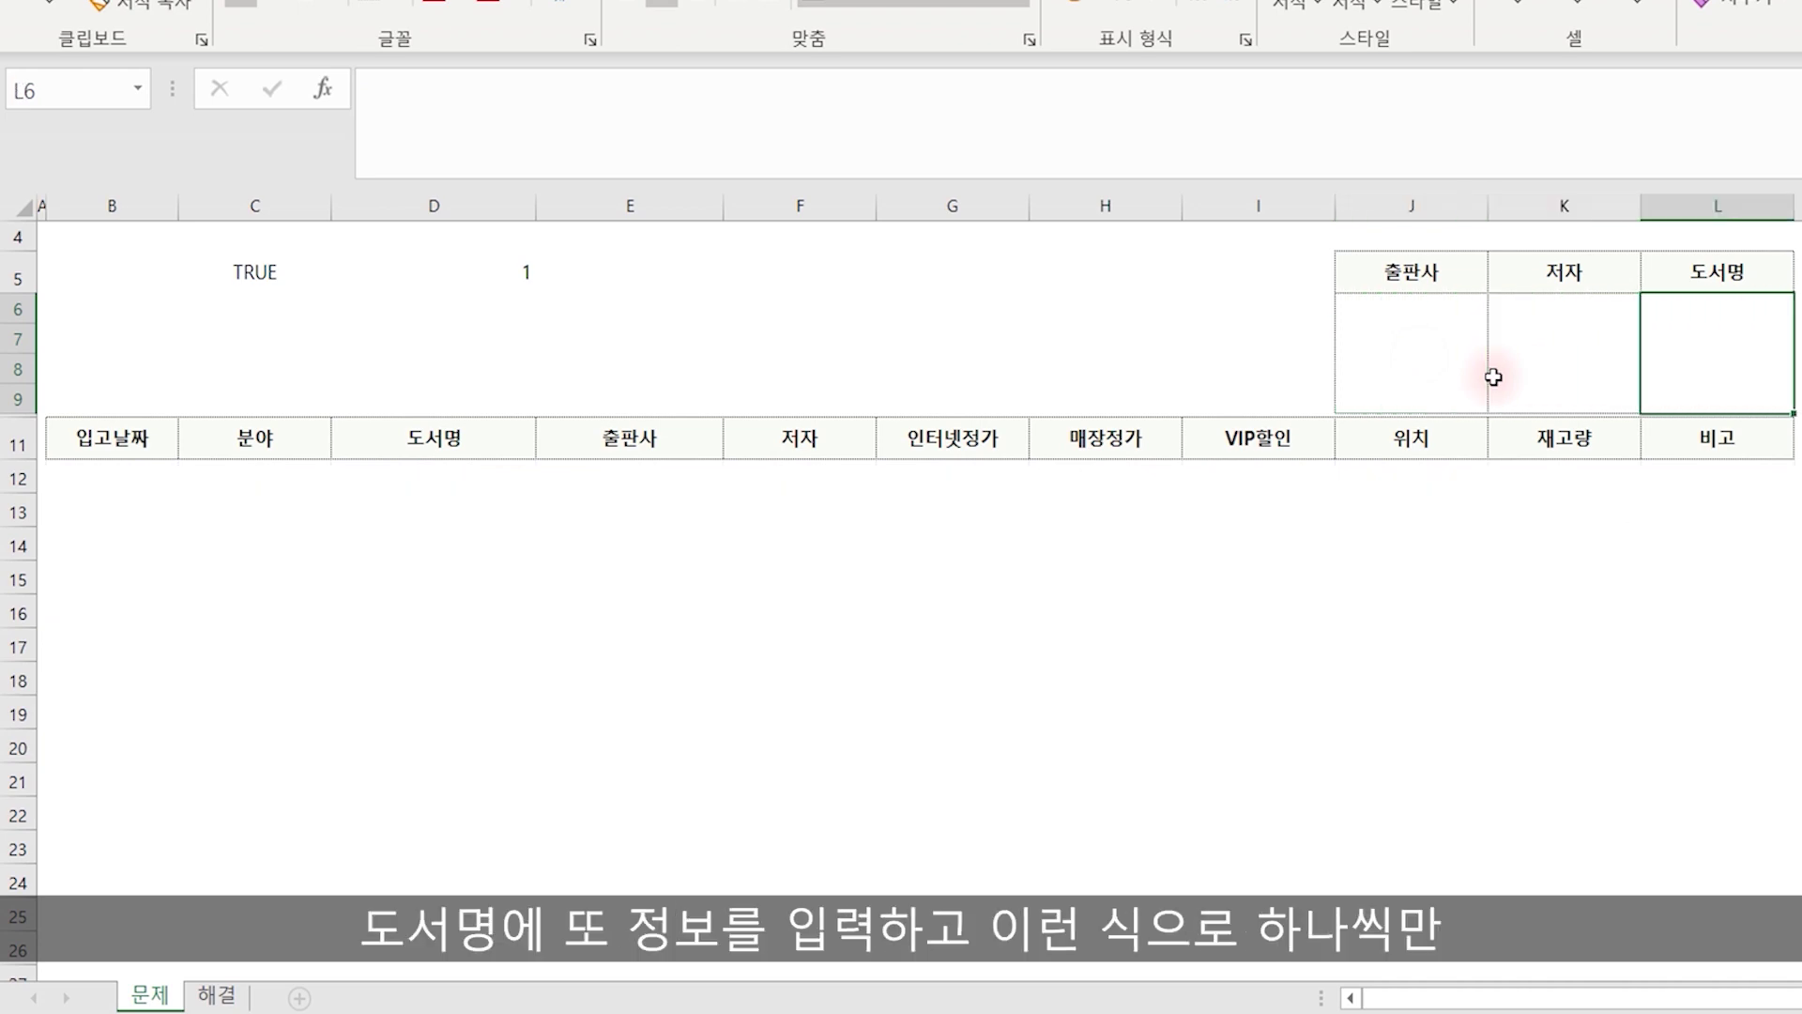
{"action": "key", "text": "Left"}
{"action": "key", "text": "Left"}
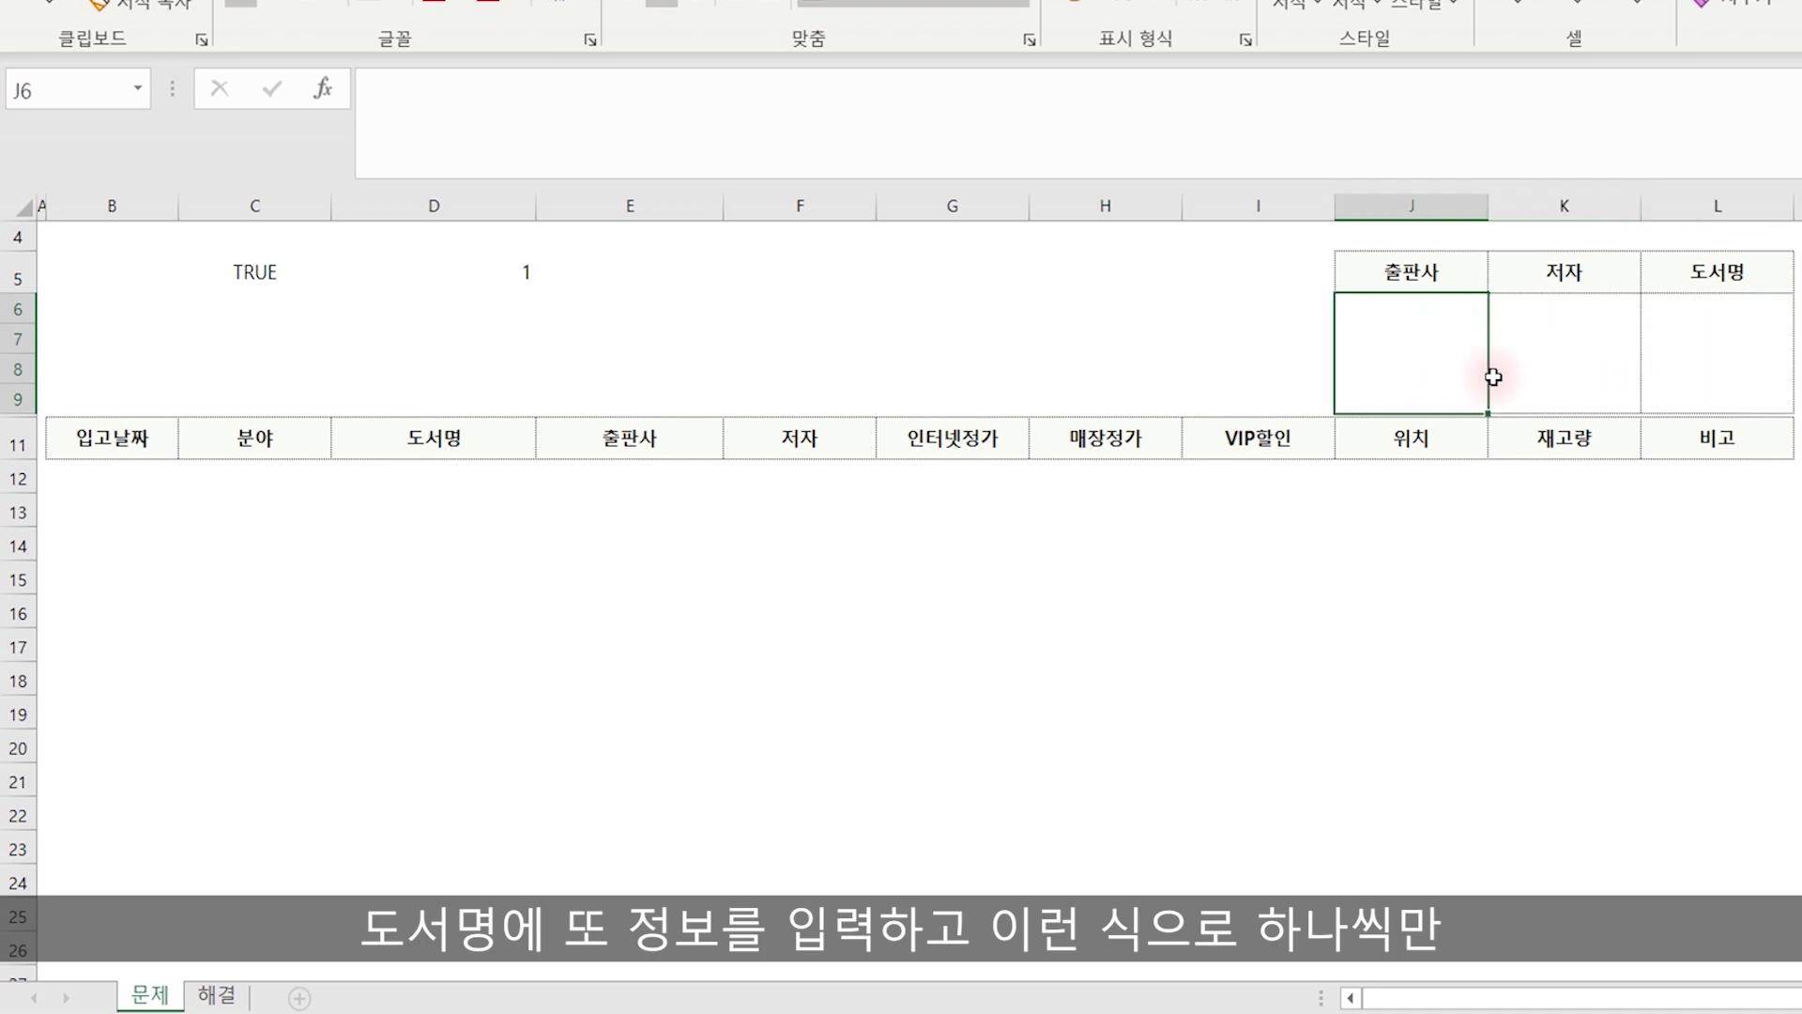
{"action": "key", "text": "Right"}
{"action": "key", "text": "Right"}
{"action": "key", "text": "Right"}
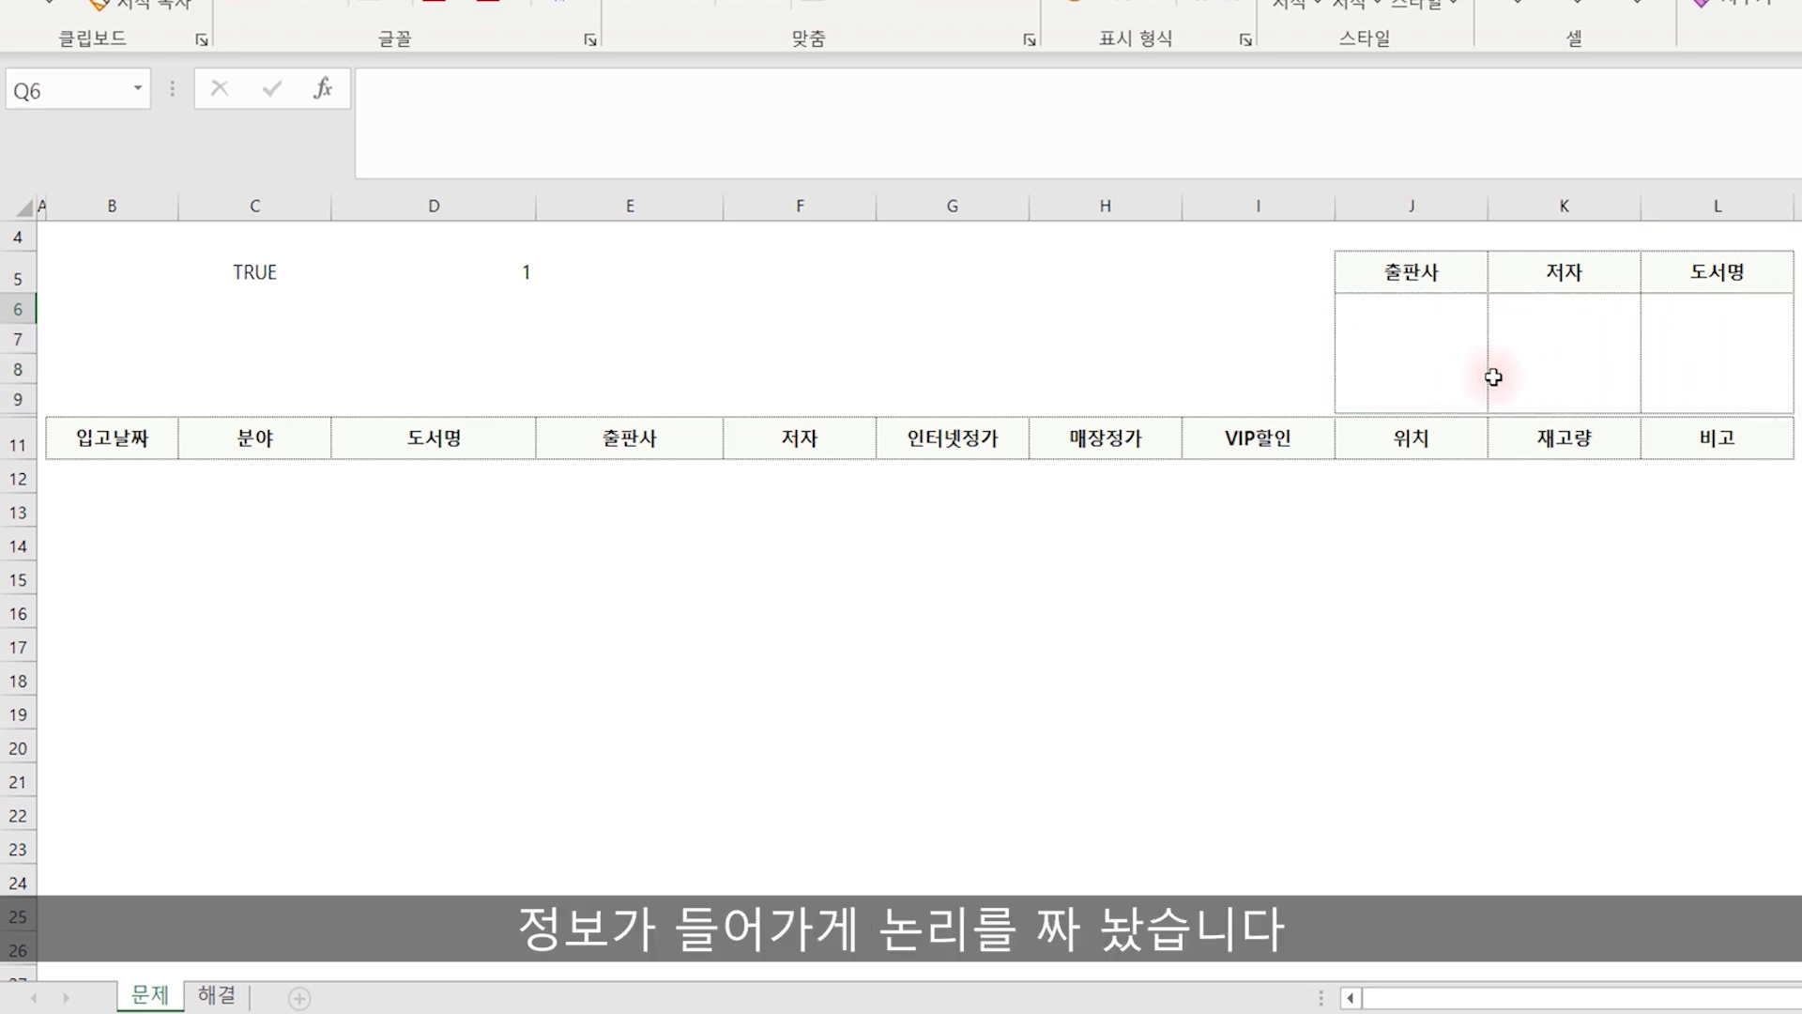